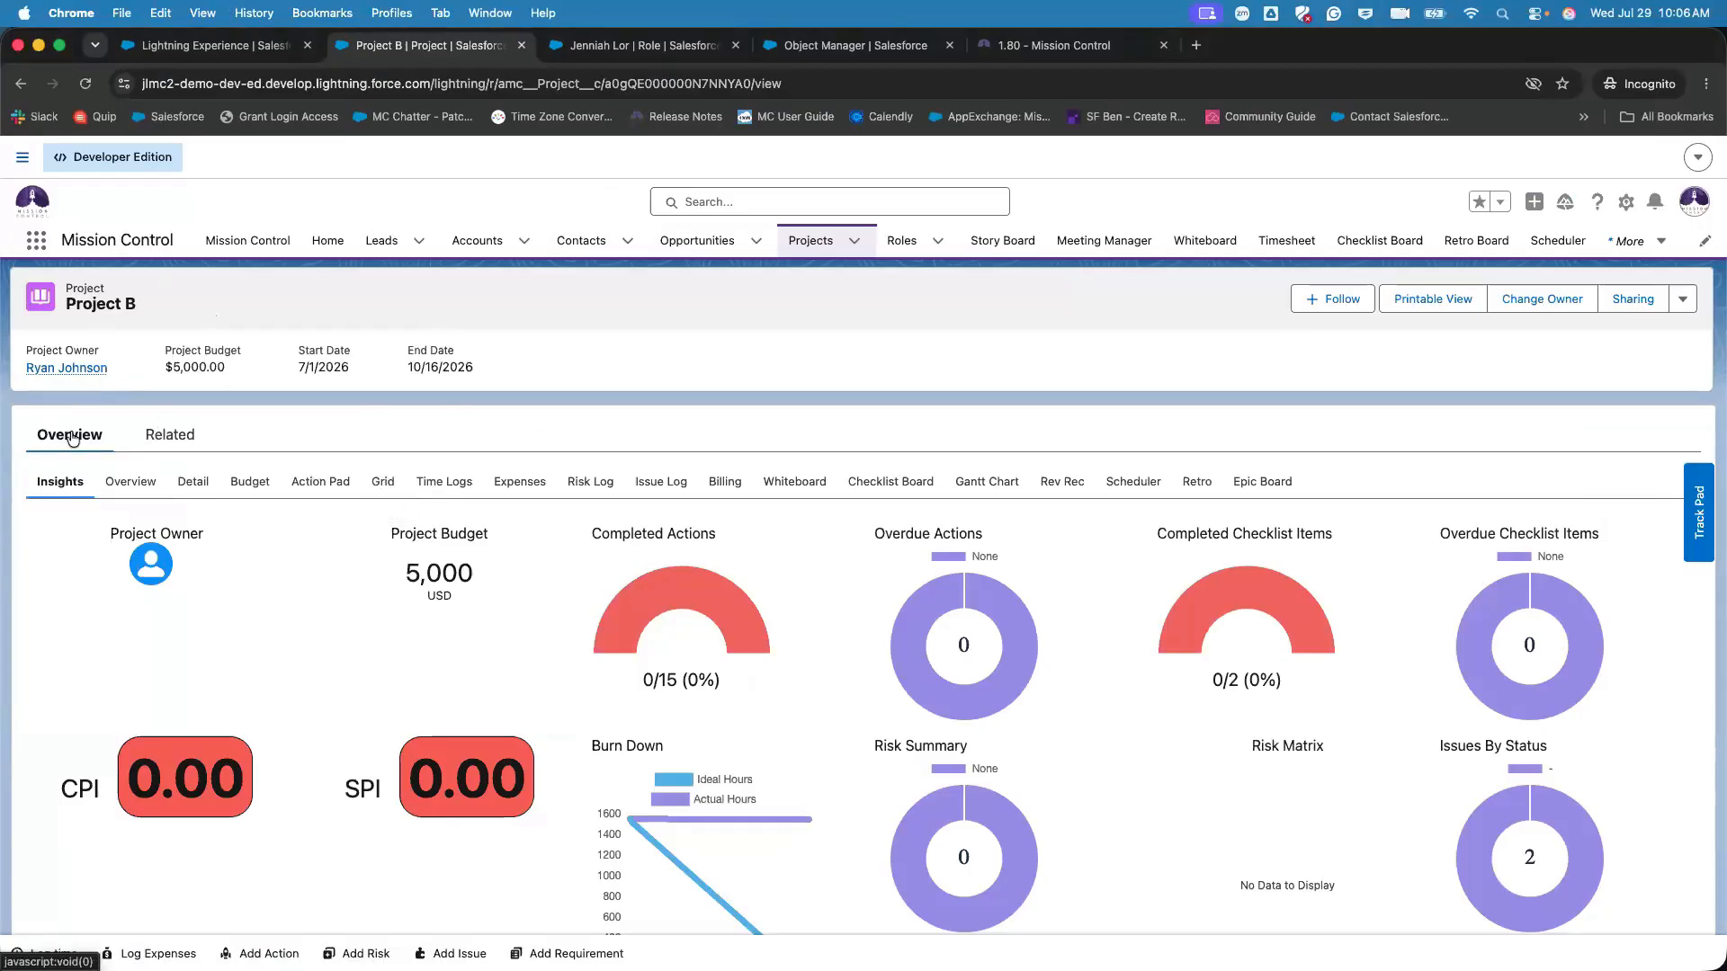
- Compare Project B's Grid with Project B opened from the recently viewed projects in the other browser session
{"action": "left_click", "coordinate": [384, 482]}
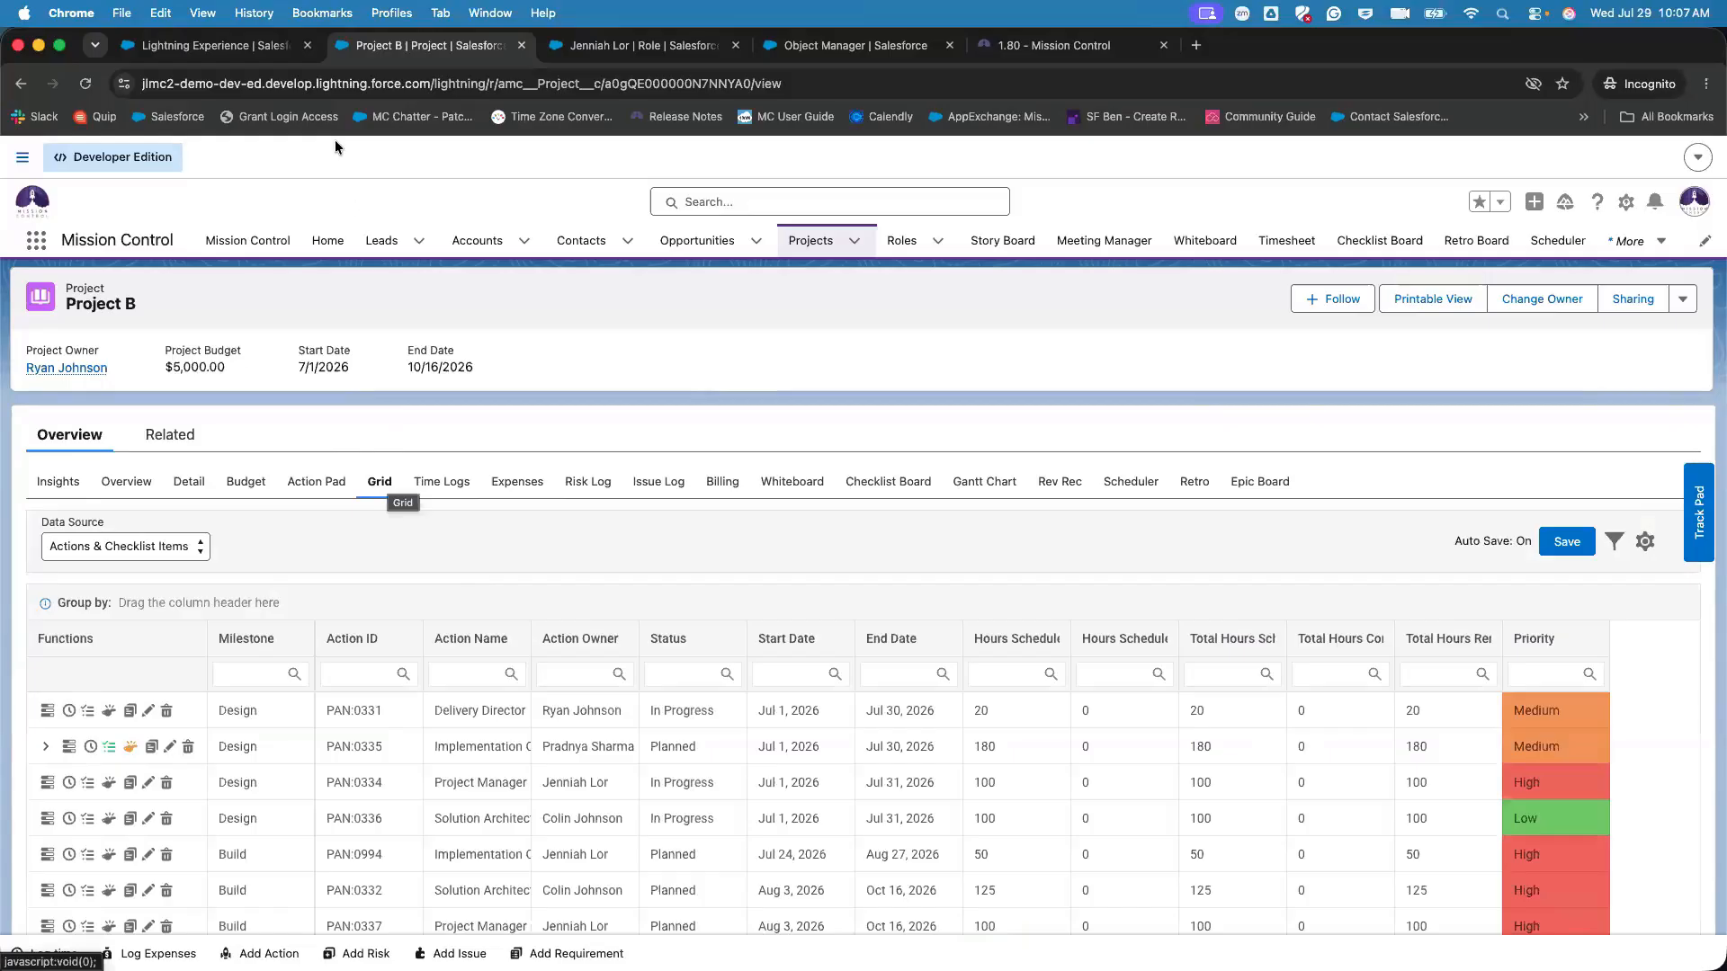
{"action": "left_click", "coordinate": [241, 46]}
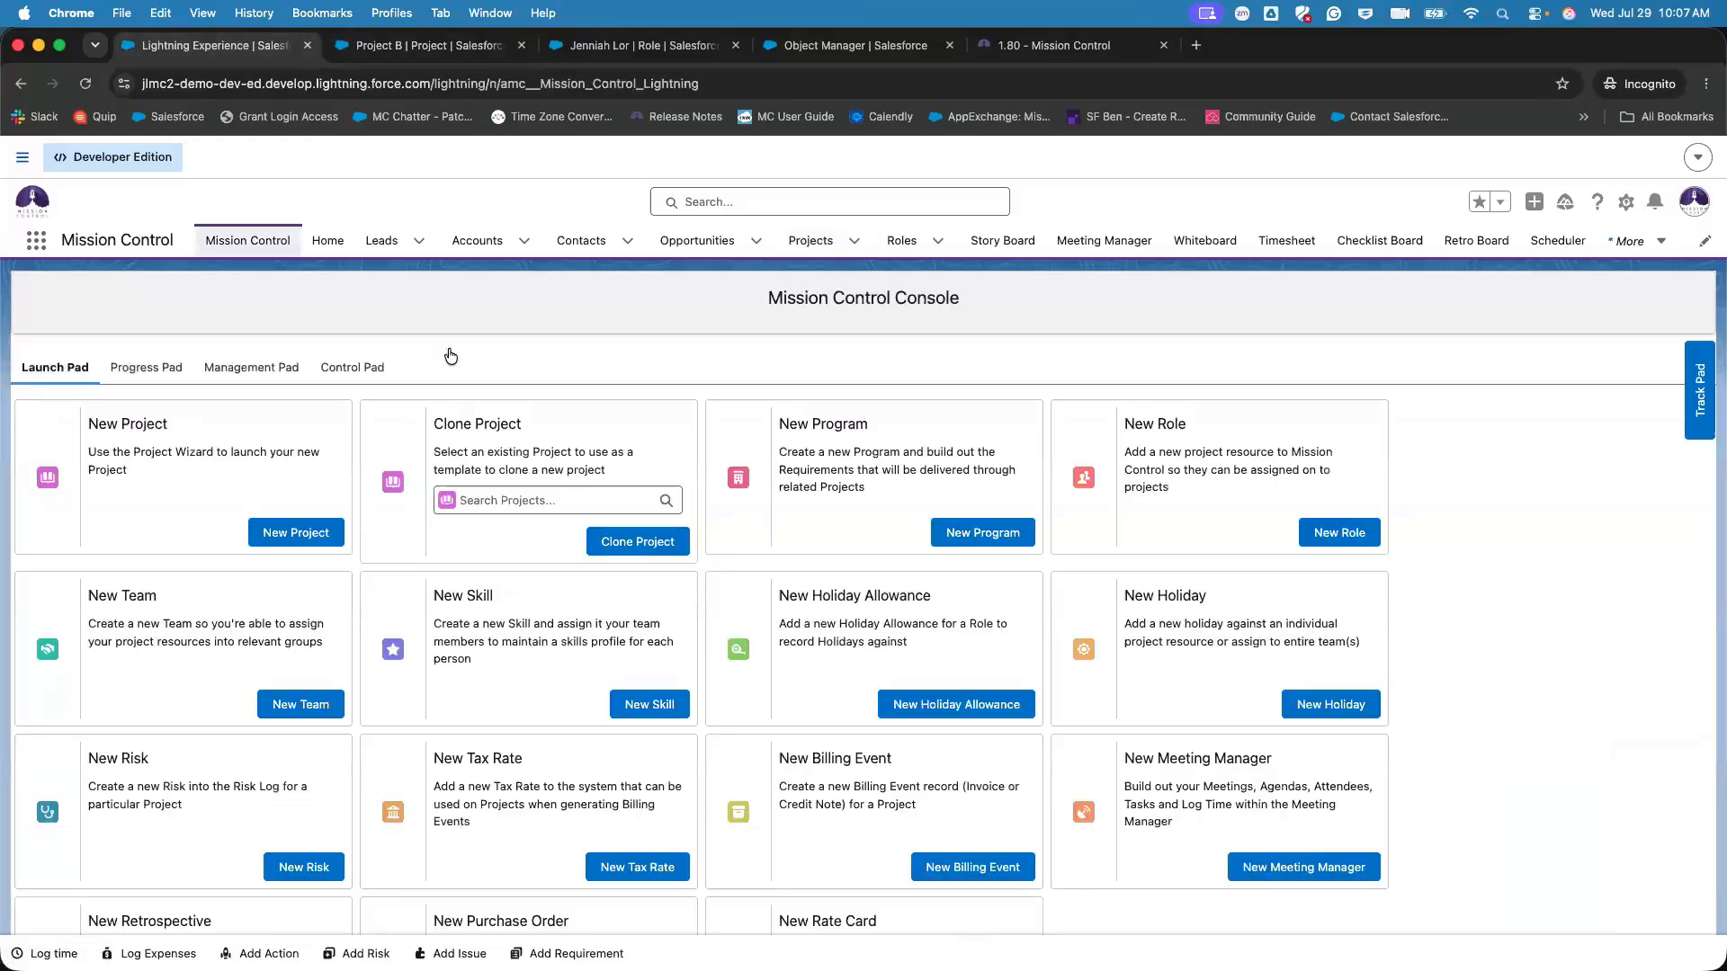
{"action": "left_click", "coordinate": [796, 252]}
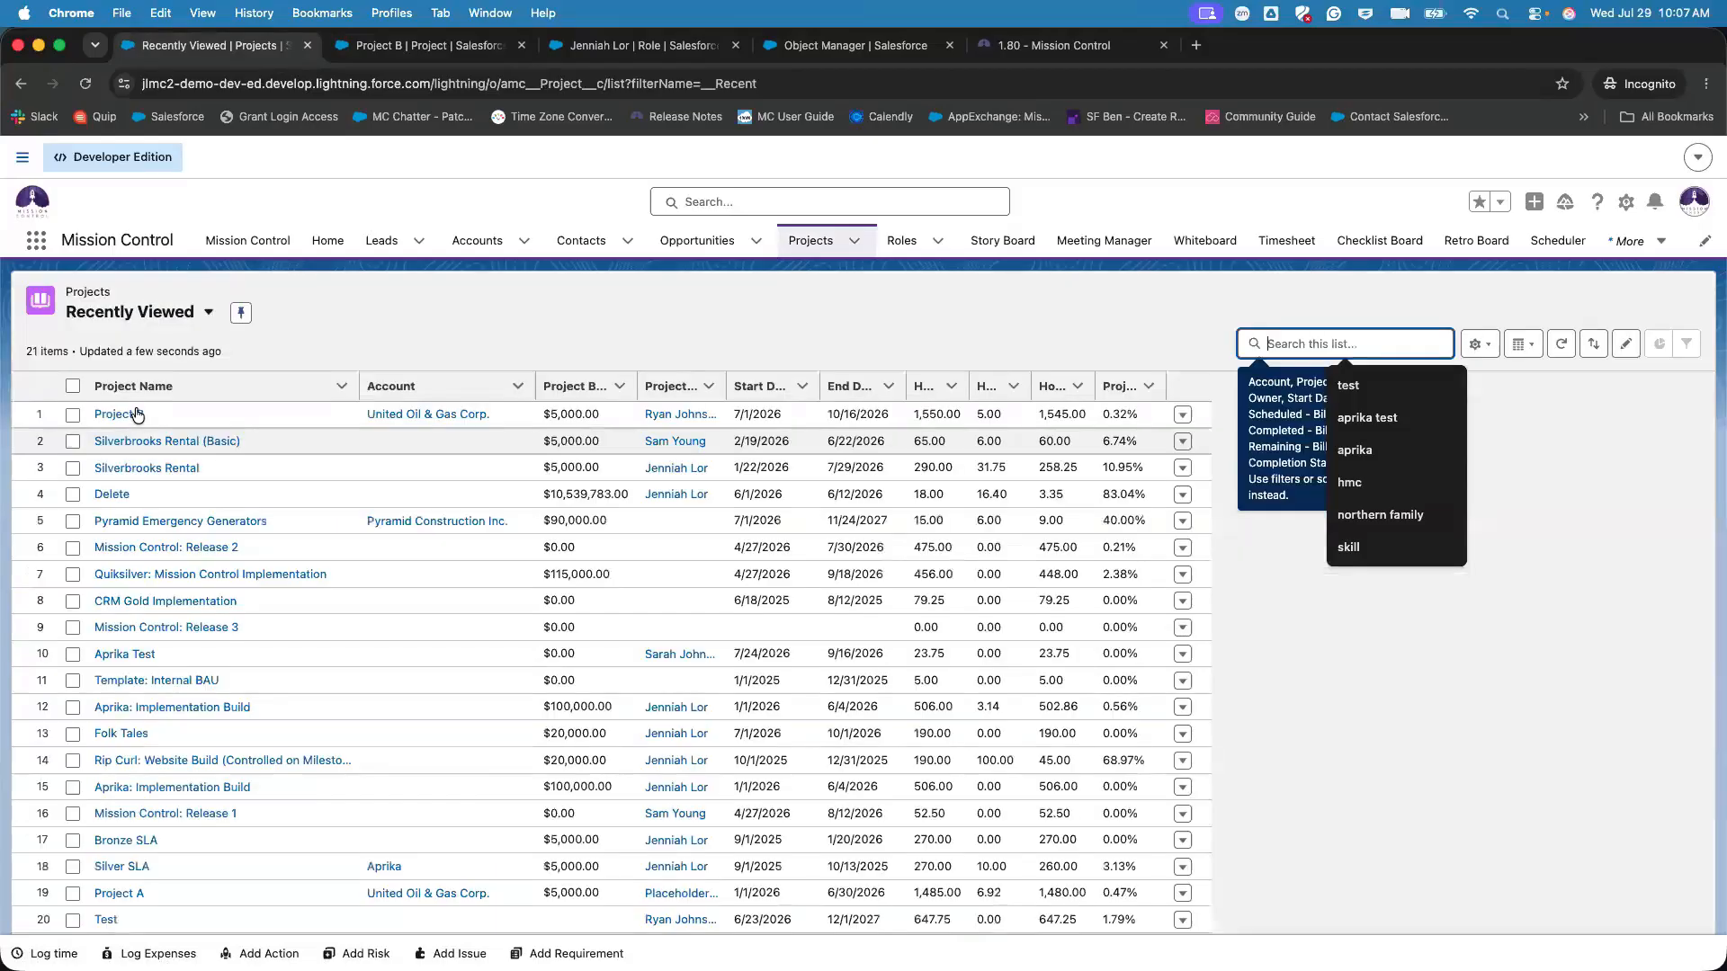
{"action": "left_click", "coordinate": [120, 414]}
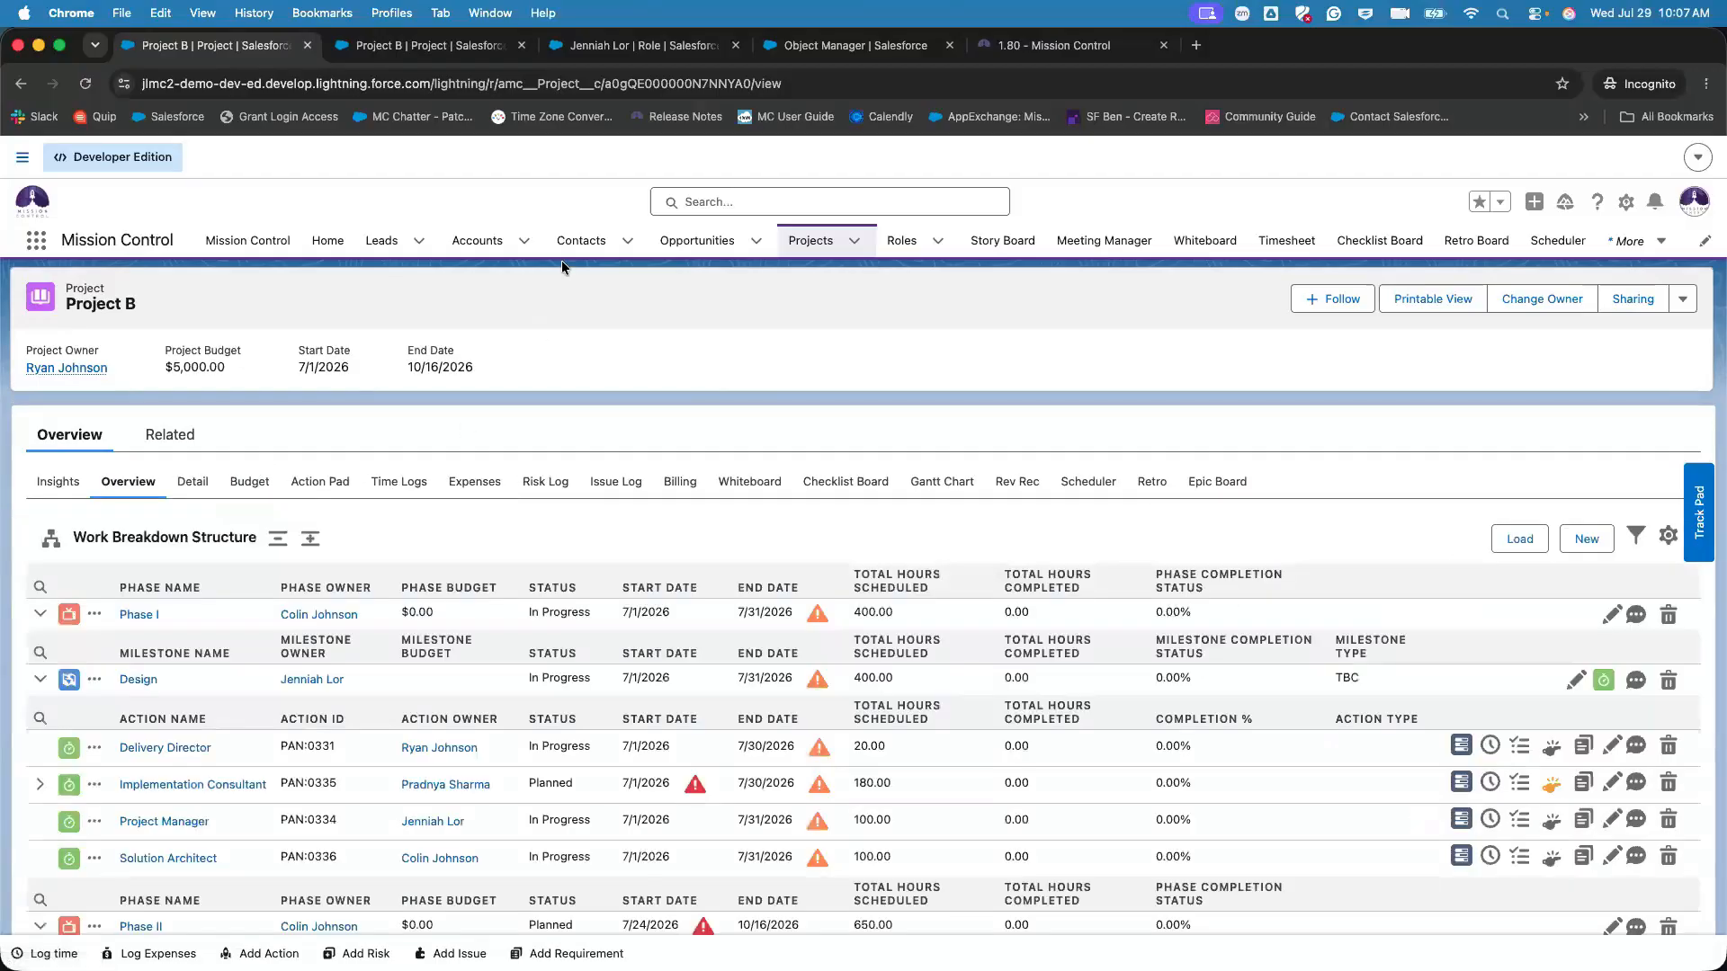
{"action": "left_click", "coordinate": [430, 47]}
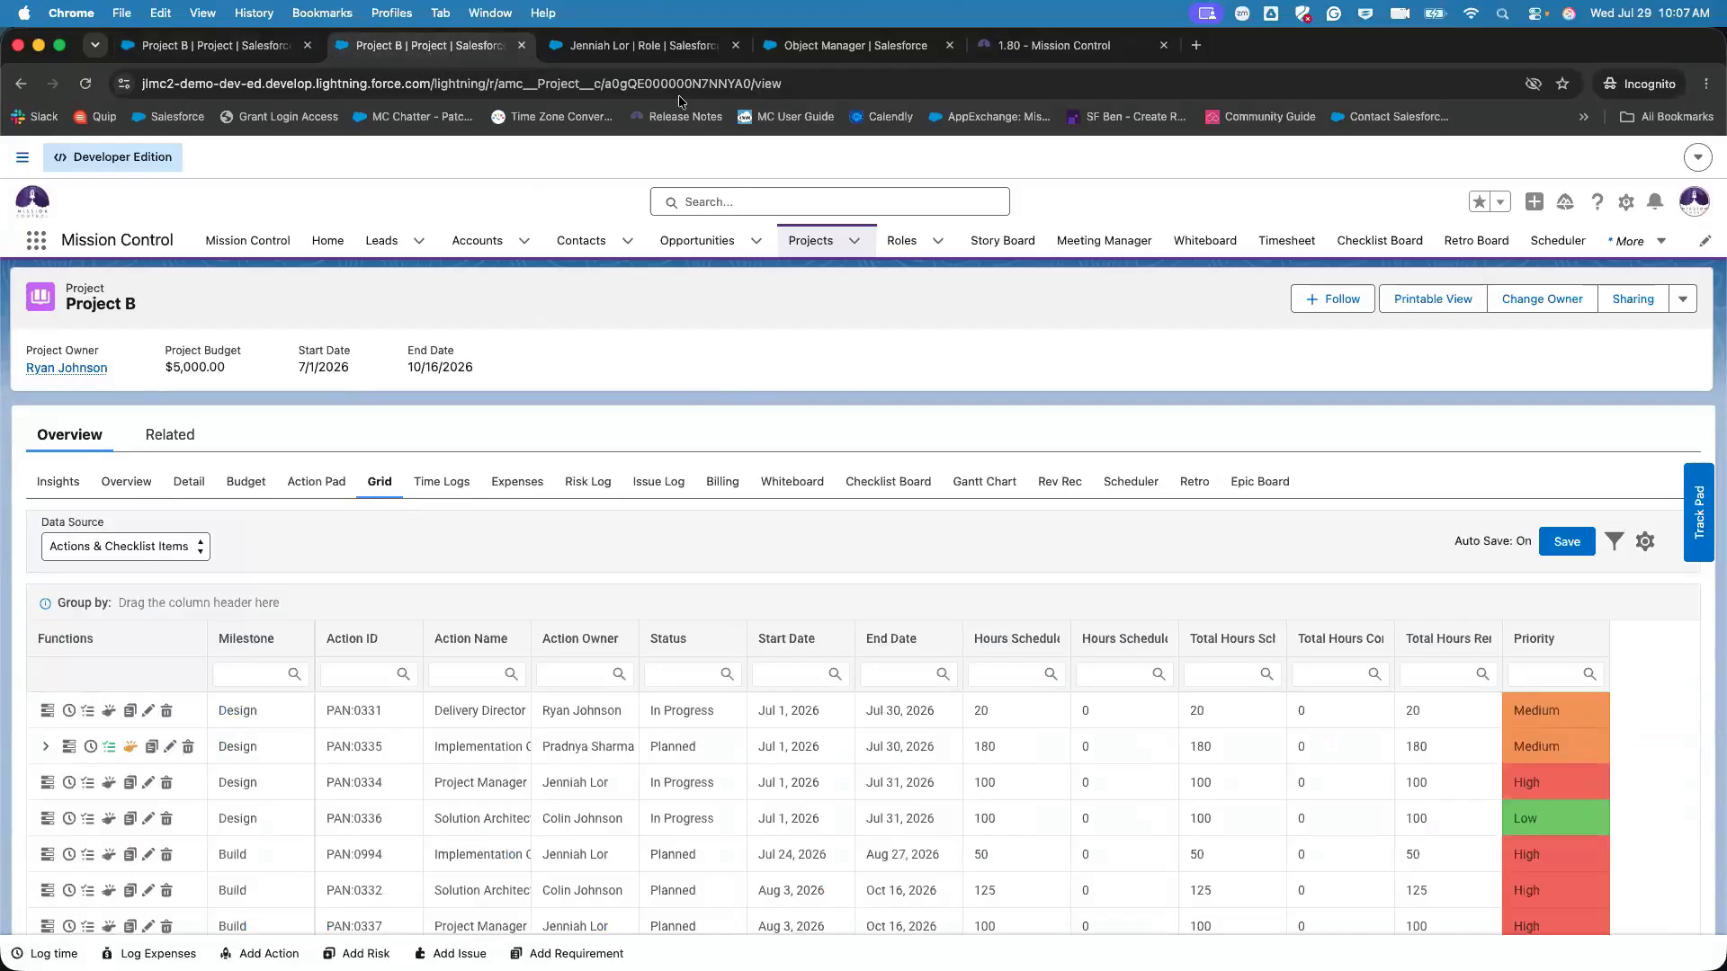
{"action": "left_click", "coordinate": [254, 46]}
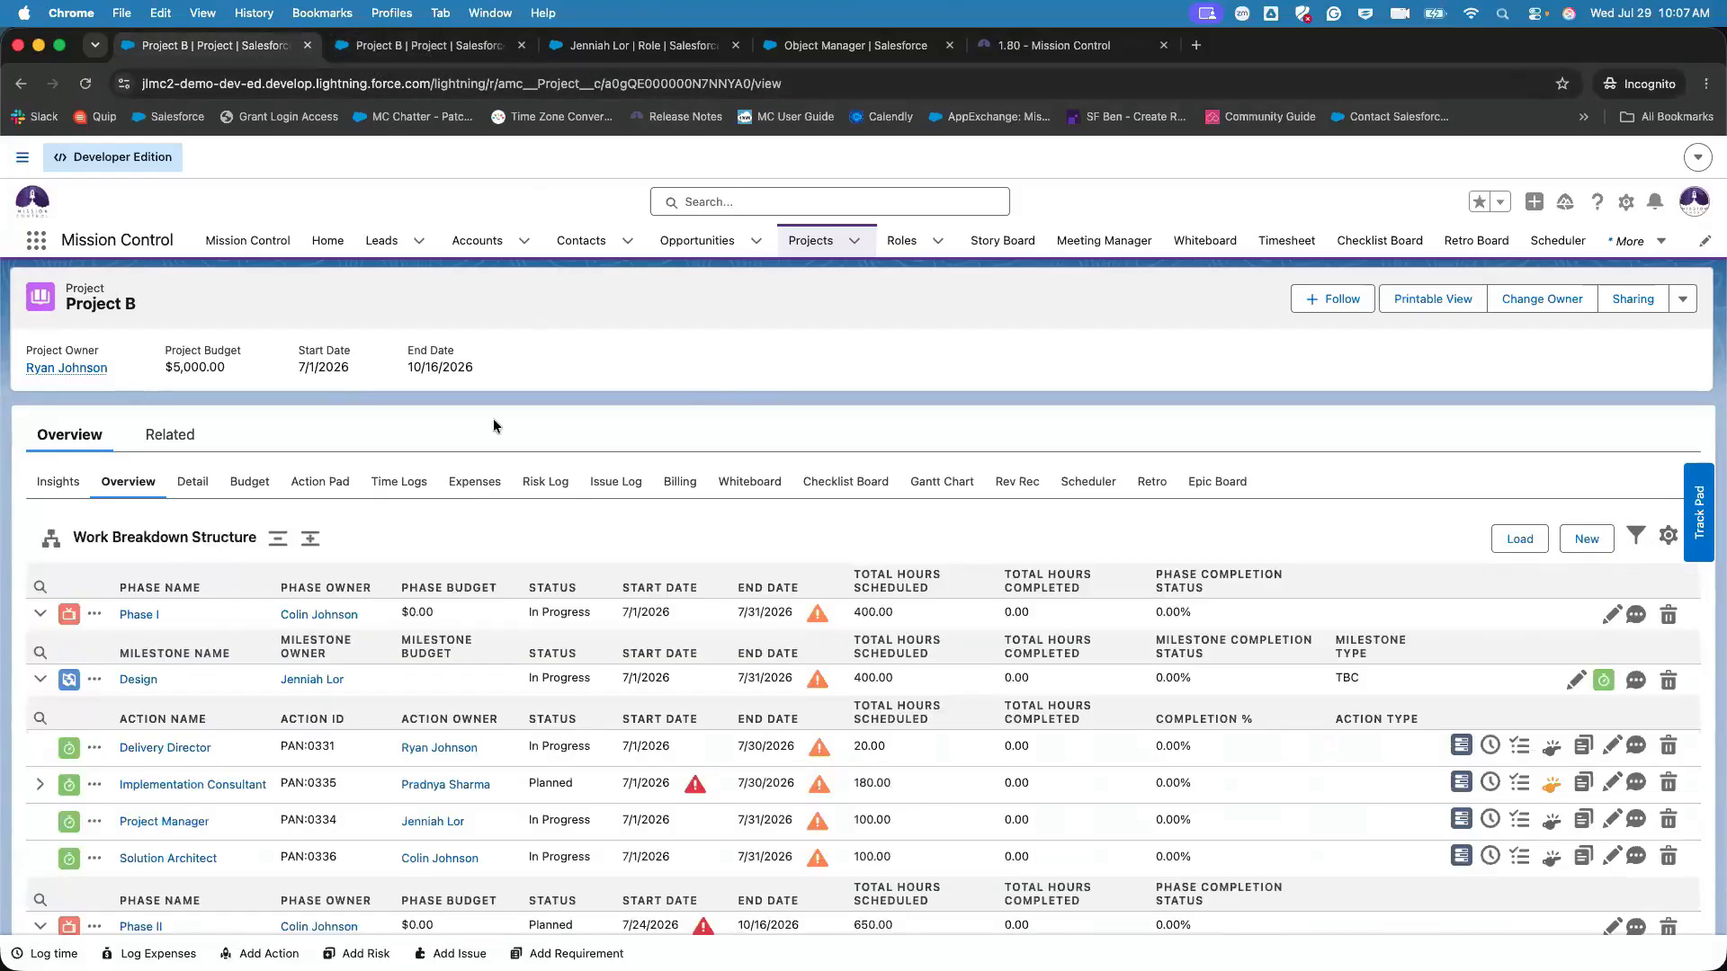
- Edit the Project Manager's role record and enable View Grid Tab in the Project Overview Settings
{"action": "left_click", "coordinate": [640, 44]}
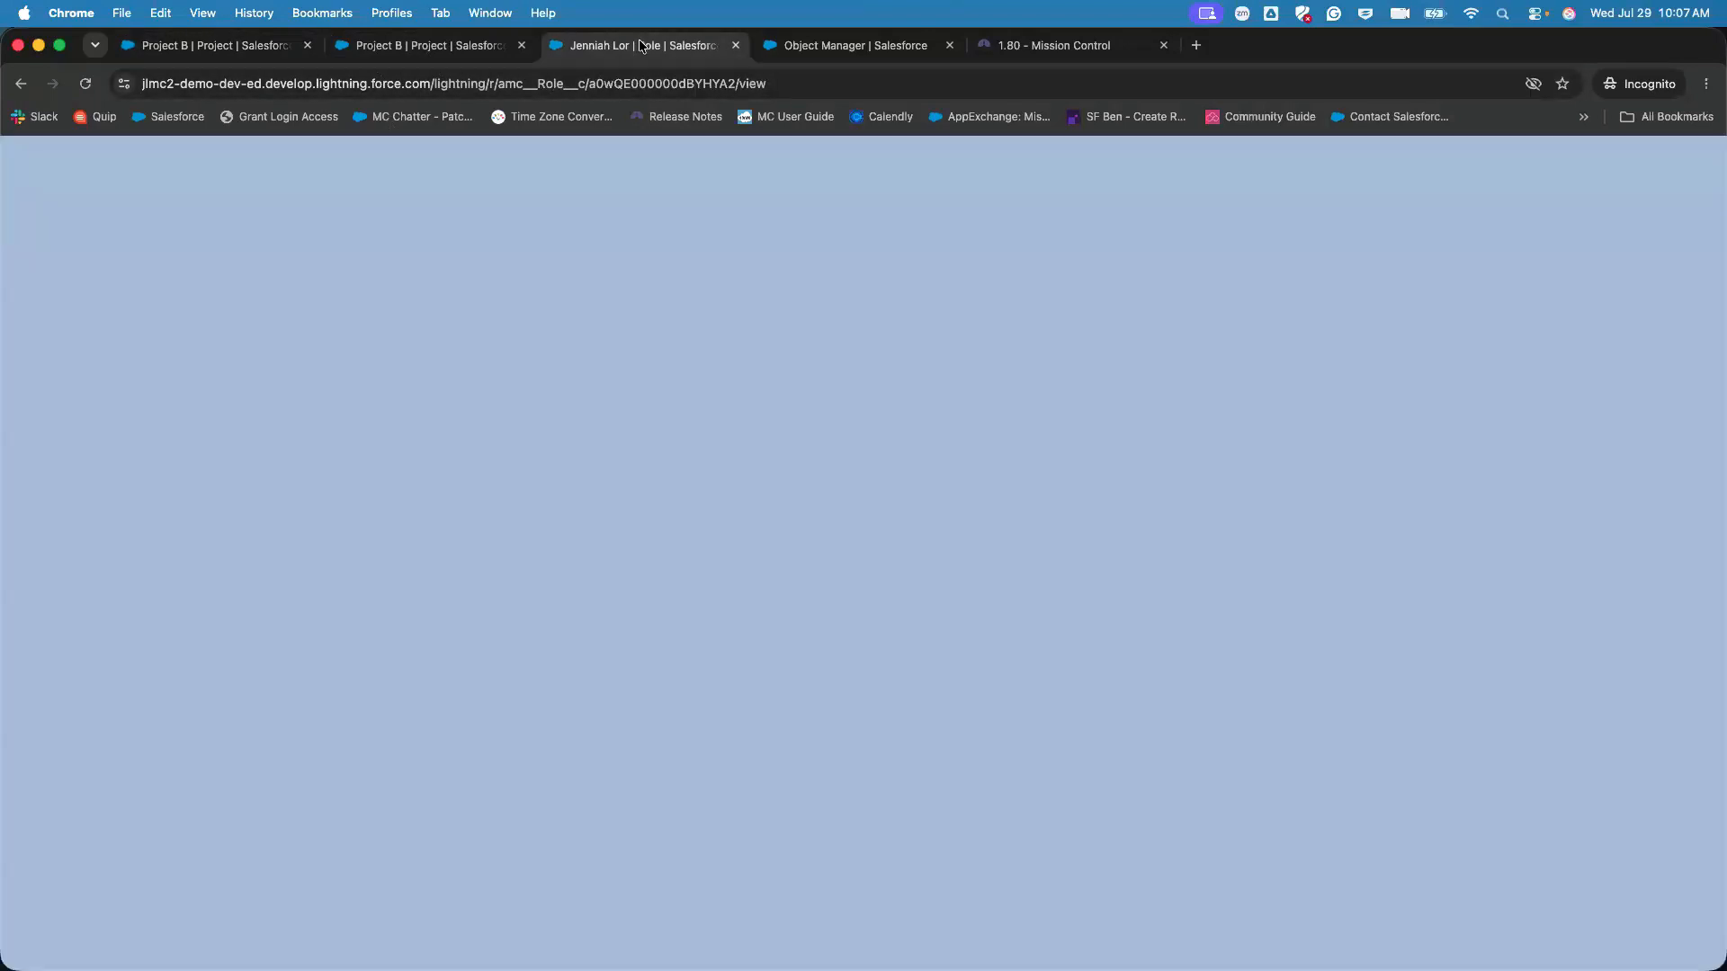
{"action": "left_click", "coordinate": [1511, 299]}
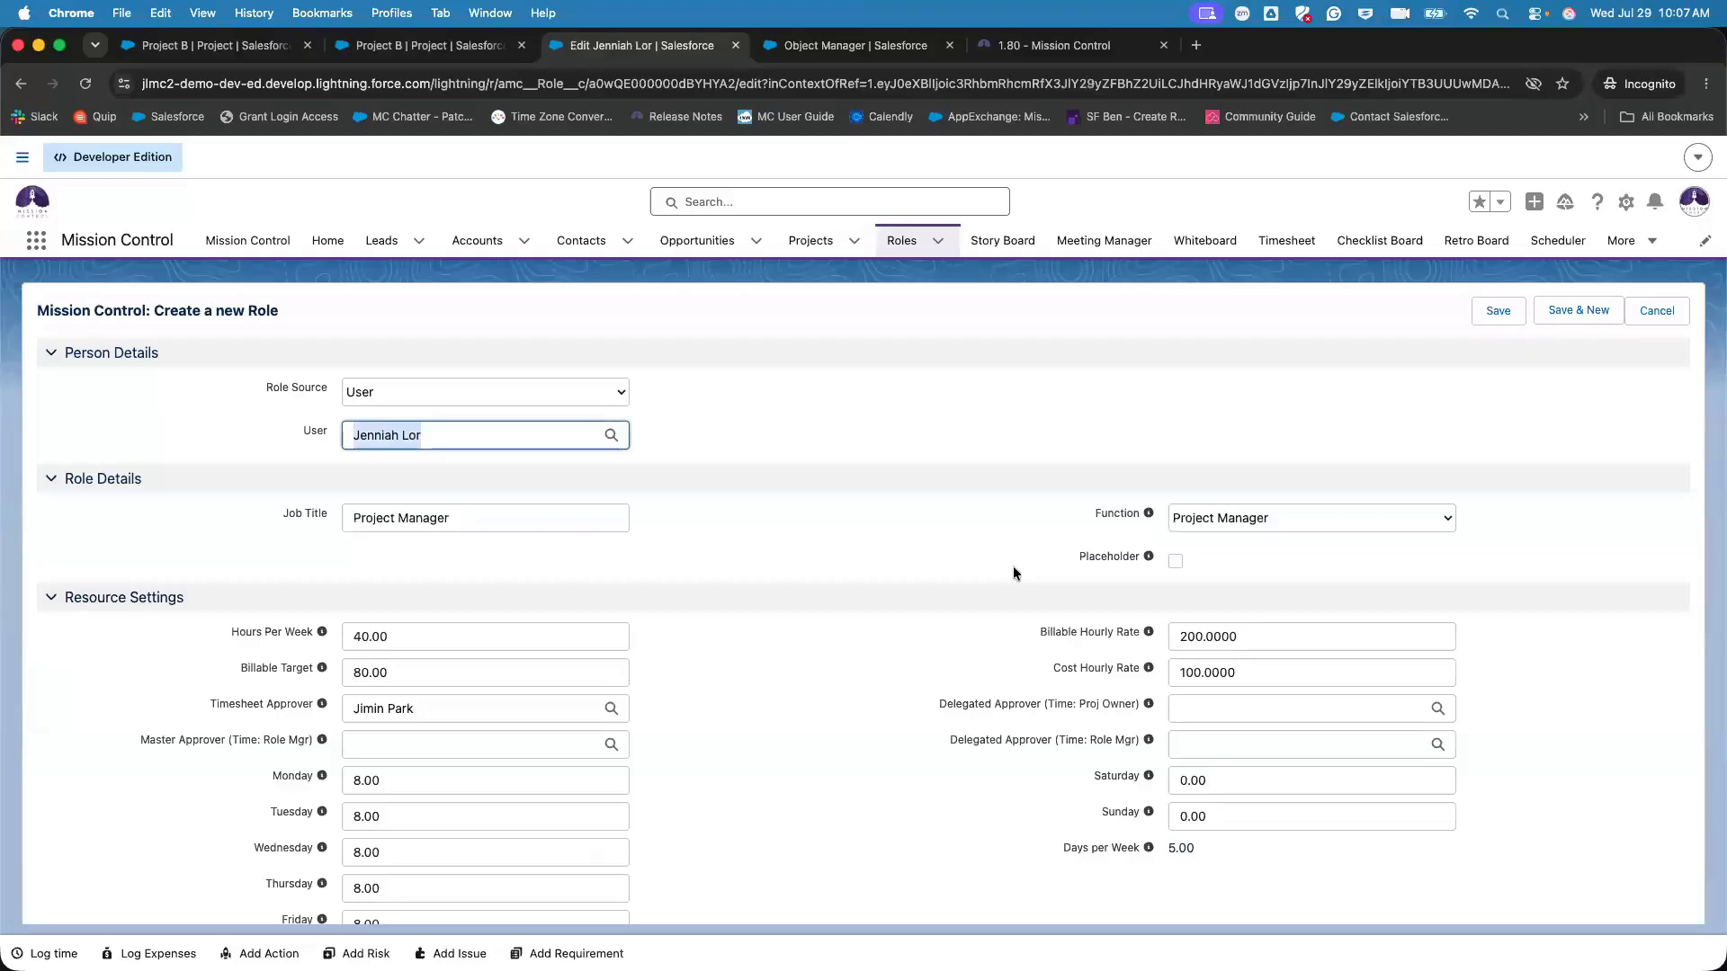
{"action": "scroll", "coordinate": [1013, 565], "scroll_direction": "down", "scroll_amount": 10}
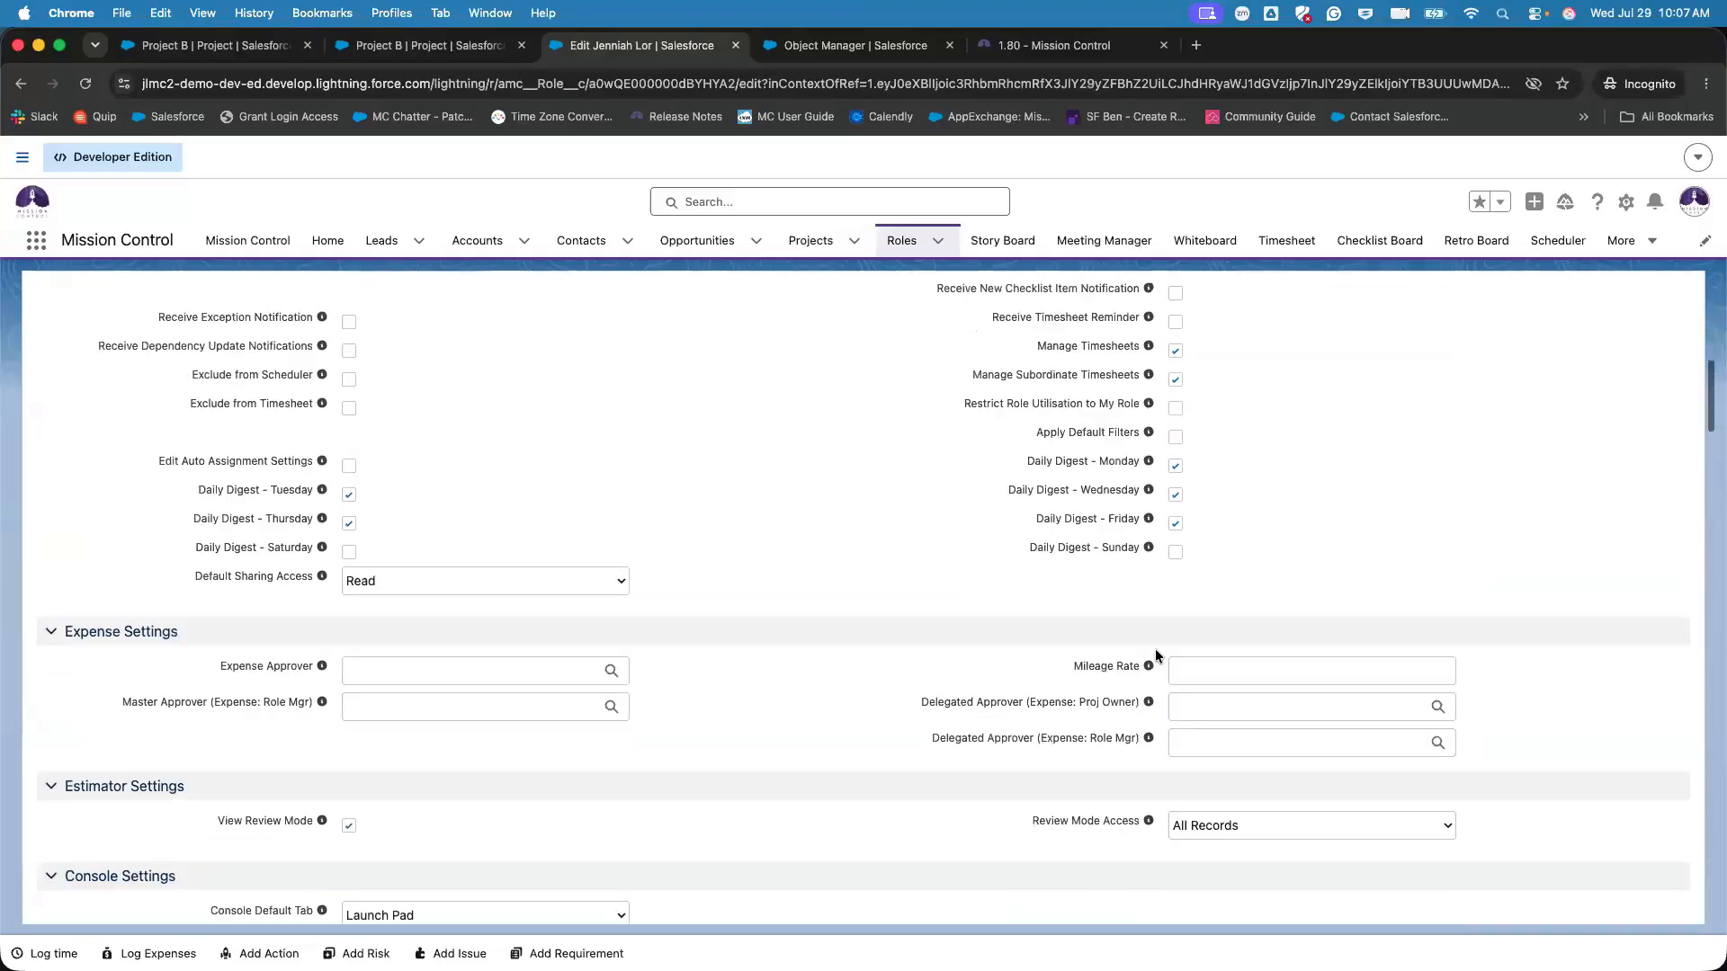
{"action": "scroll", "coordinate": [1157, 654], "scroll_direction": "down", "scroll_amount": 5}
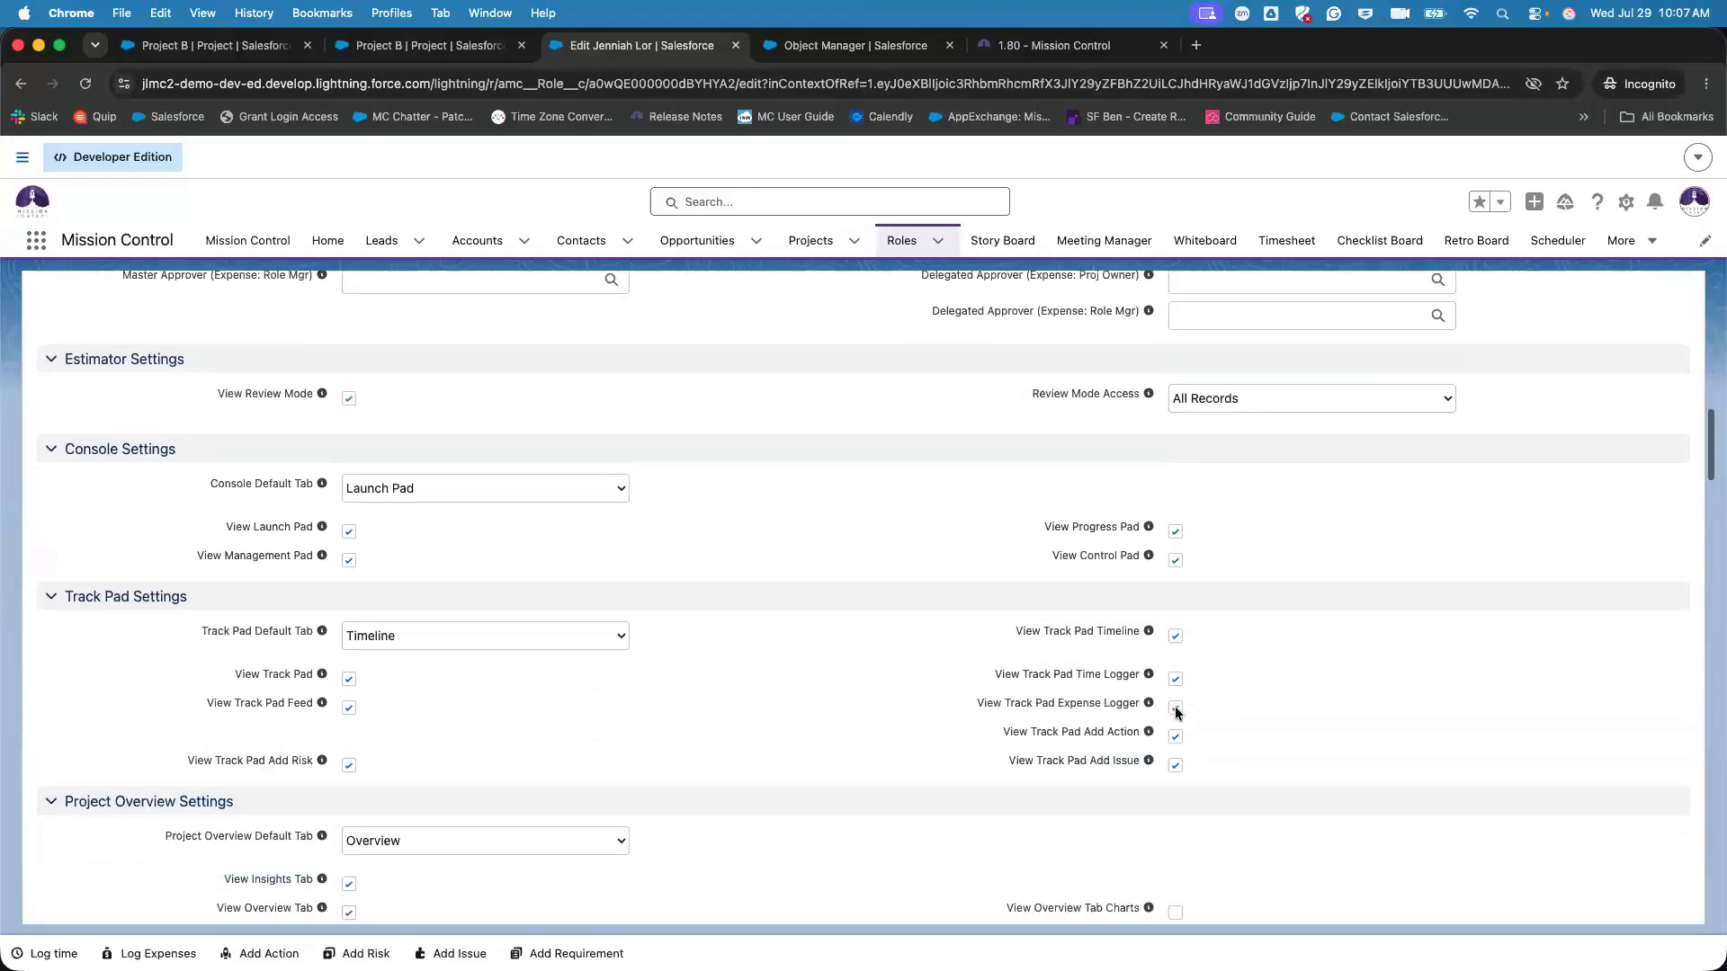
{"action": "scroll", "coordinate": [1174, 705], "scroll_direction": "down", "scroll_amount": 5}
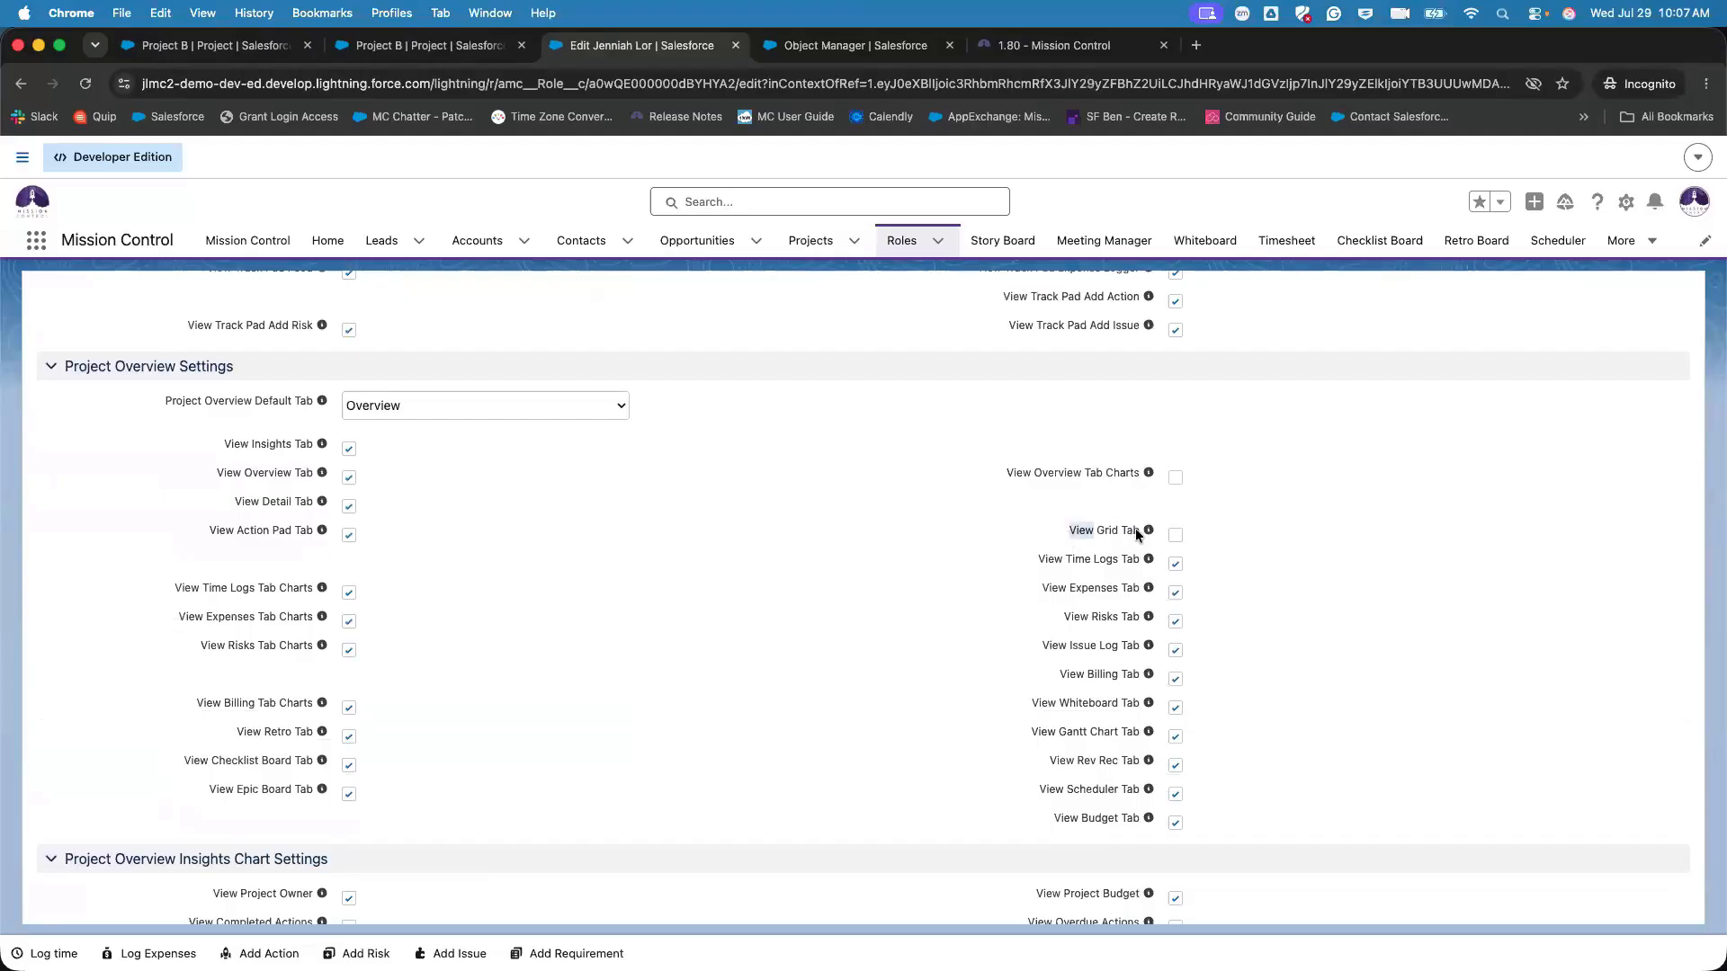
{"action": "left_click_drag", "start_coordinate": [1058, 526], "coordinate": [1169, 532]}
{"action": "left_click", "coordinate": [1174, 535]}
- Check the Project Overview Default Tab options, keep Overview as the default, and save the role
{"action": "left_click", "coordinate": [429, 400]}
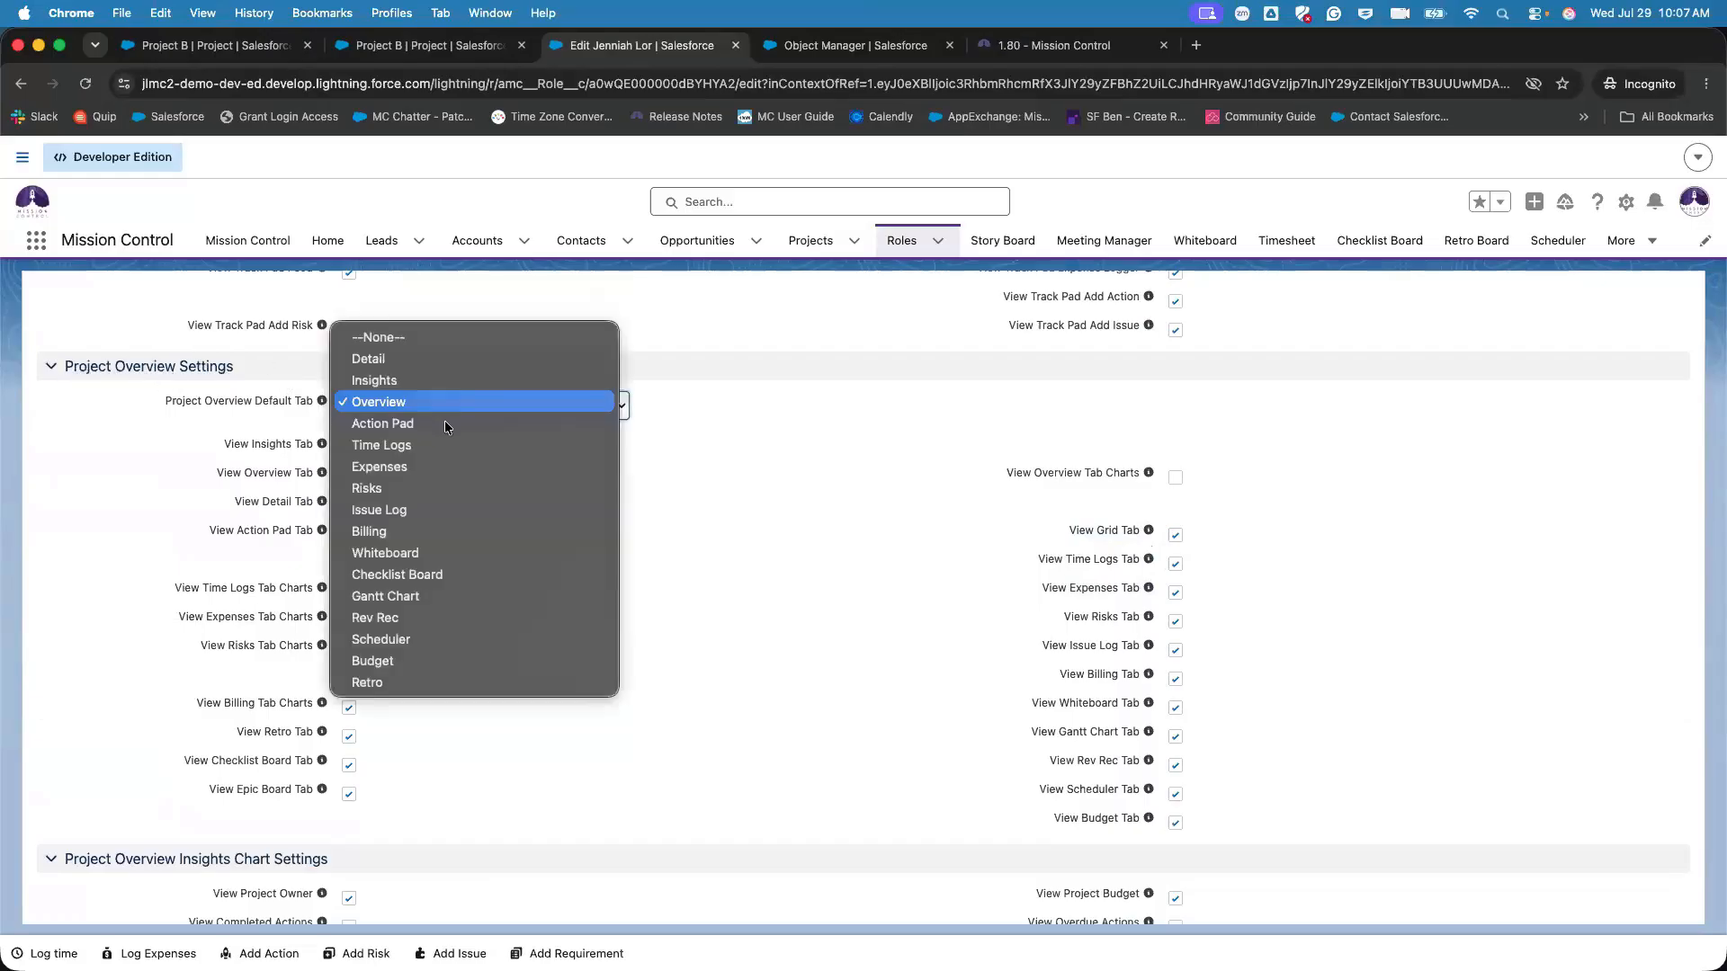
{"action": "left_click", "coordinate": [797, 428]}
{"action": "left_click_drag", "start_coordinate": [1067, 531], "coordinate": [1250, 528]}
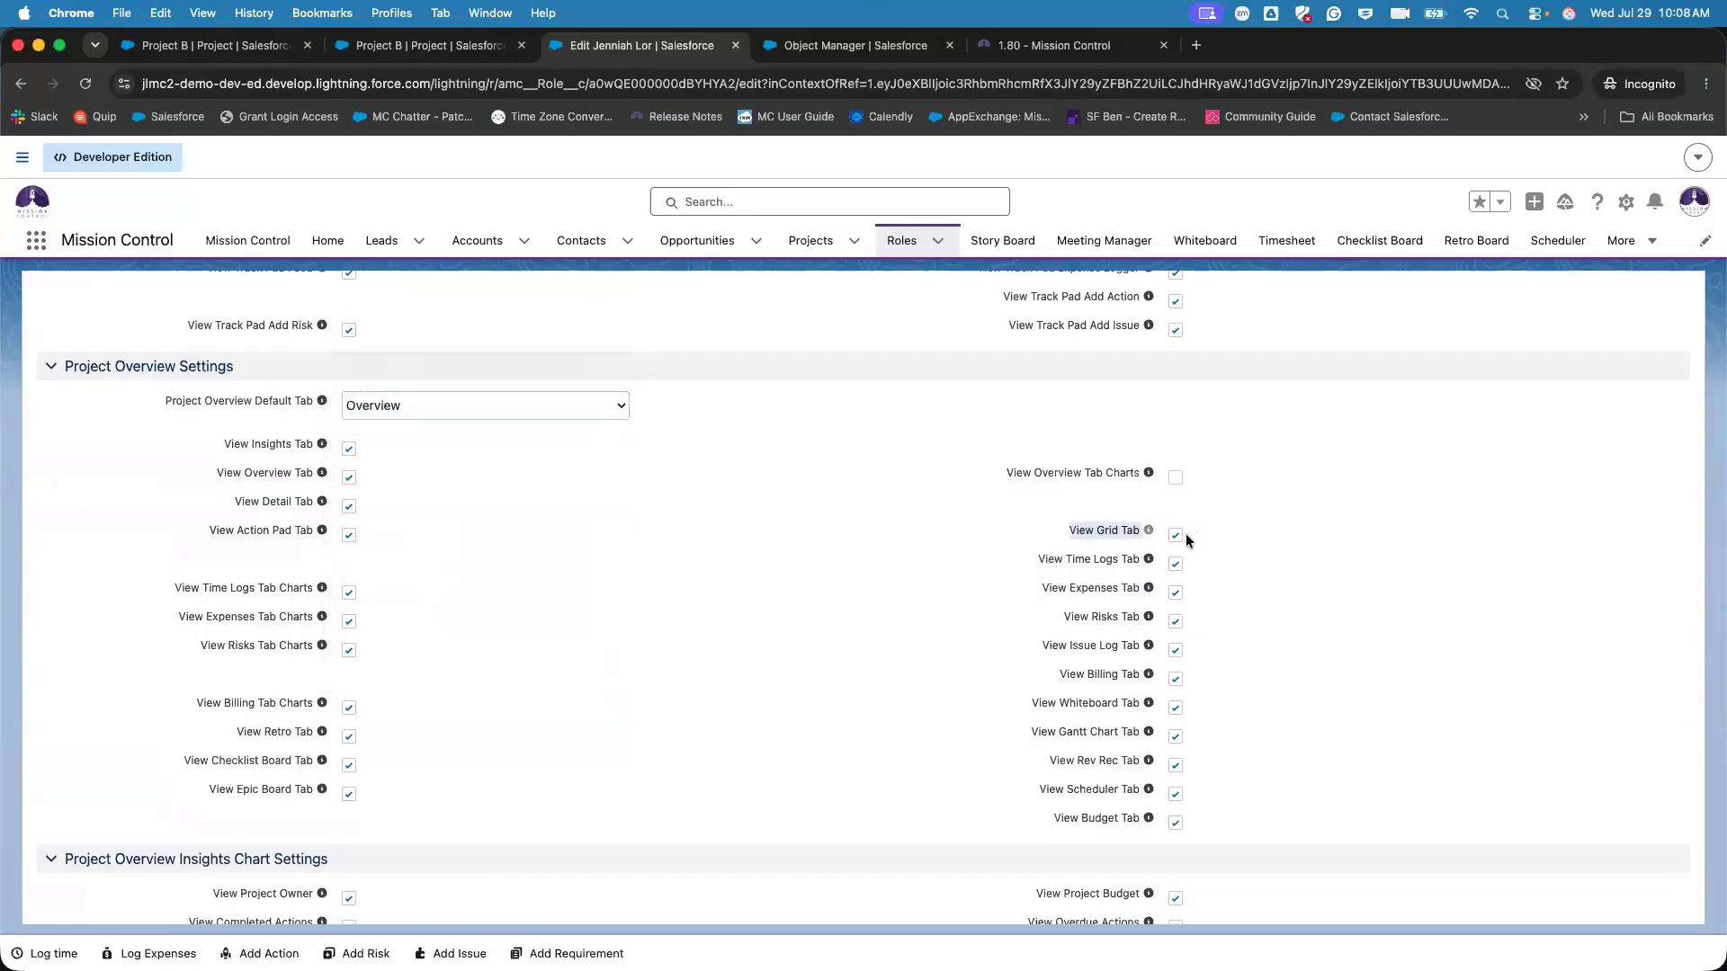
{"action": "left_click_drag", "start_coordinate": [1070, 531], "coordinate": [1180, 533]}
{"action": "left_click", "coordinate": [924, 665]}
{"action": "scroll", "coordinate": [924, 665], "scroll_direction": "up", "scroll_amount": 20}
{"action": "left_click", "coordinate": [1488, 312]}
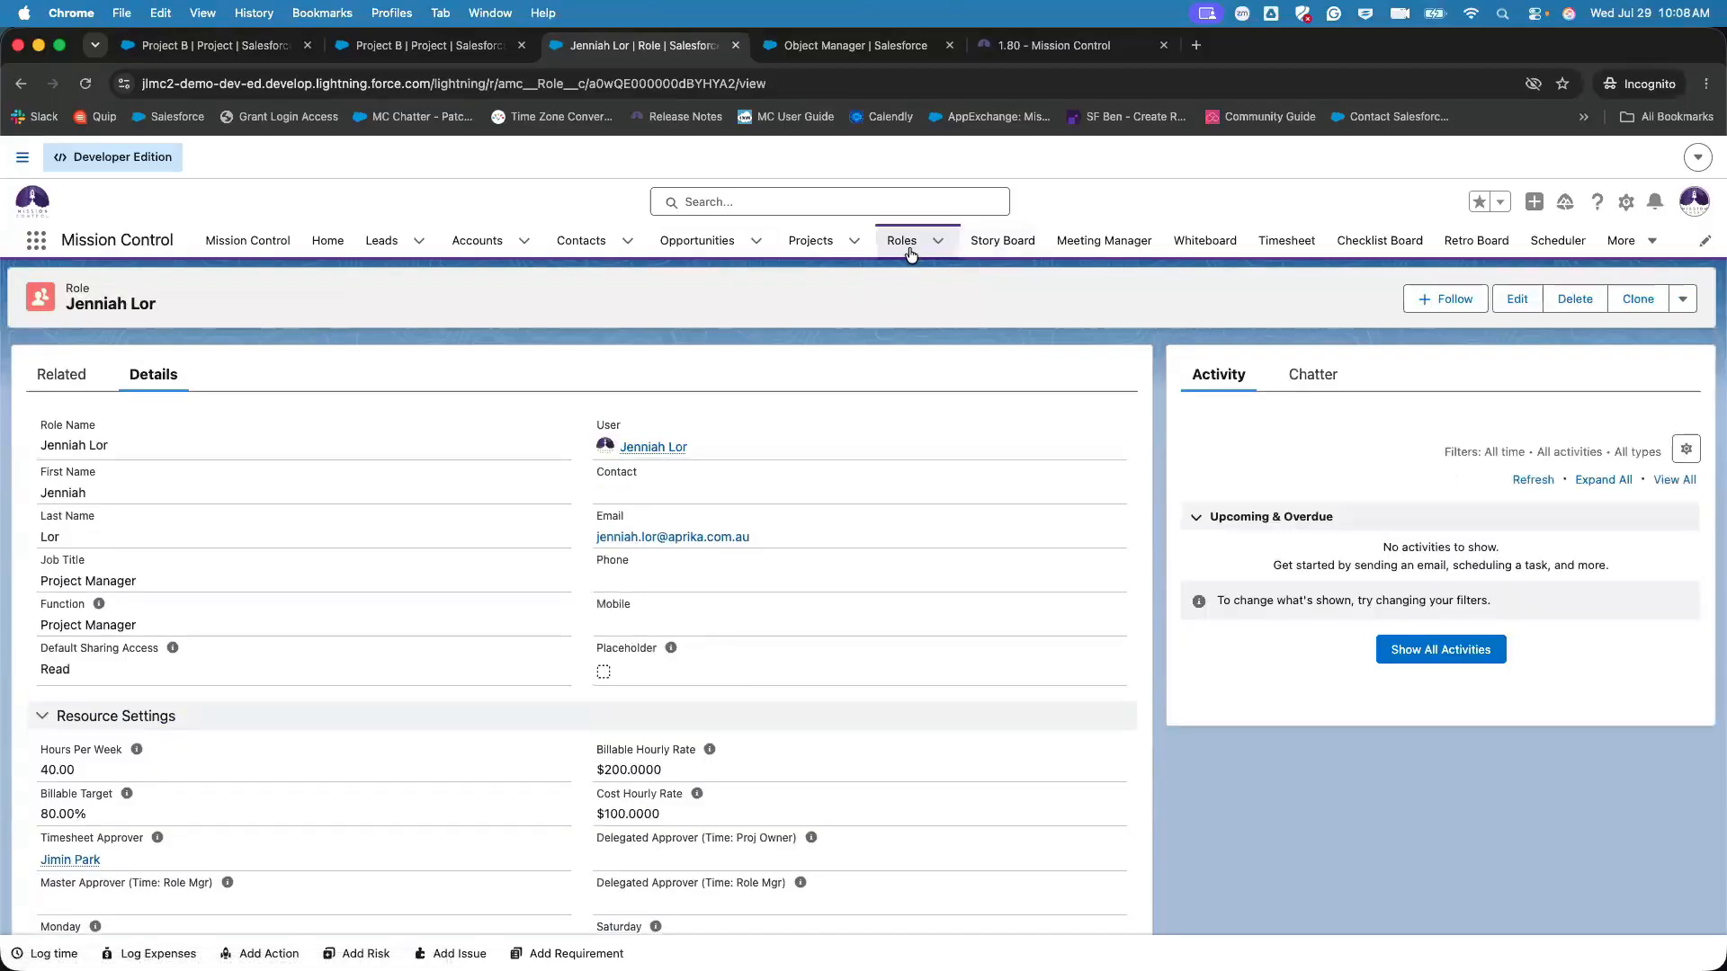
- Display the roles in the Role Permissions - Project Overview Page list view
{"action": "left_click", "coordinate": [901, 243]}
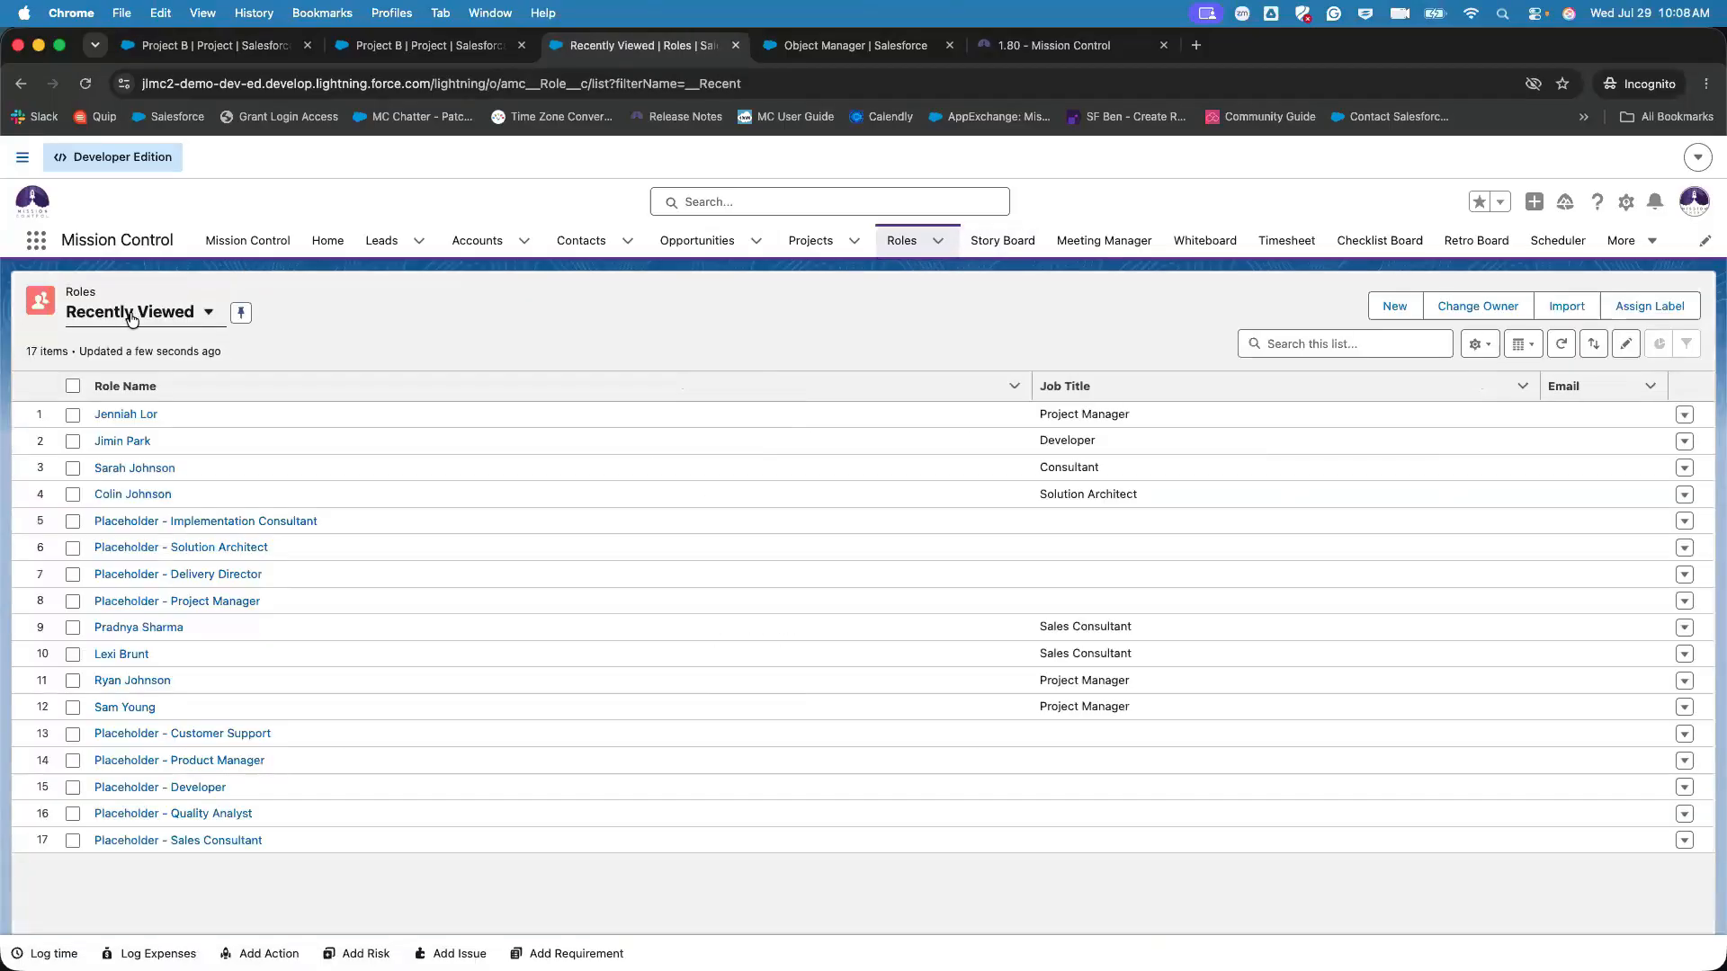
{"action": "left_click", "coordinate": [137, 312]}
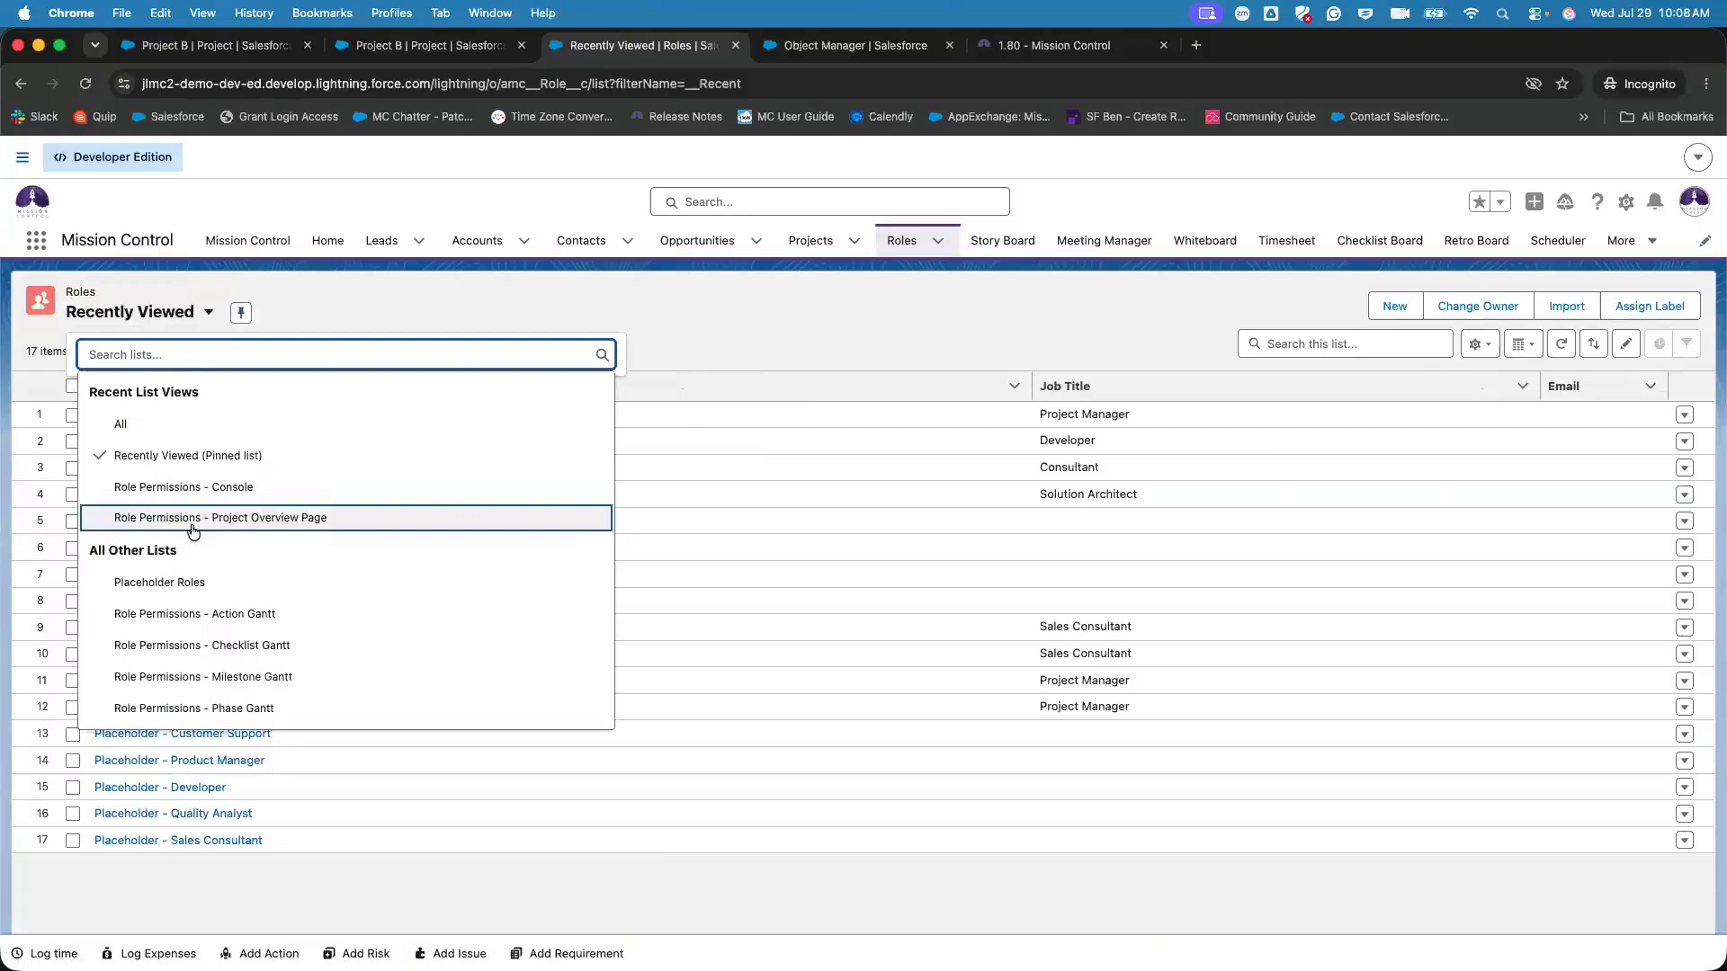
{"action": "left_click", "coordinate": [297, 517]}
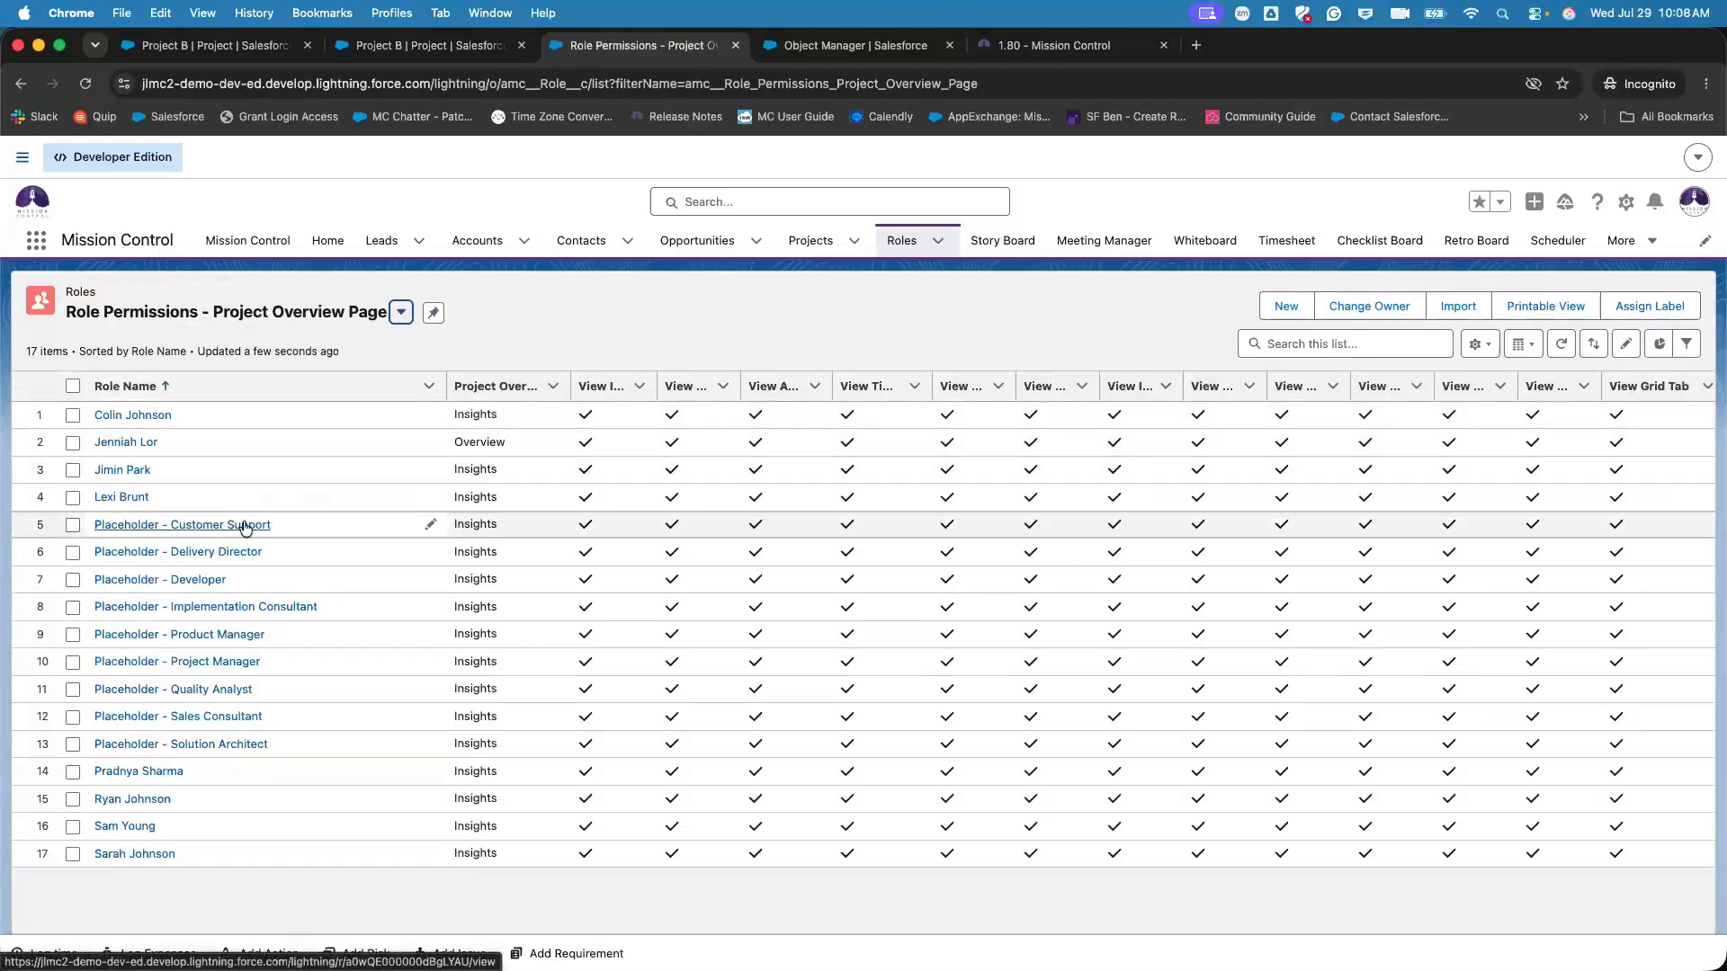
- Select all roles in the list and sort them by View Grid Tab in ascending order
{"action": "left_click", "coordinate": [72, 386]}
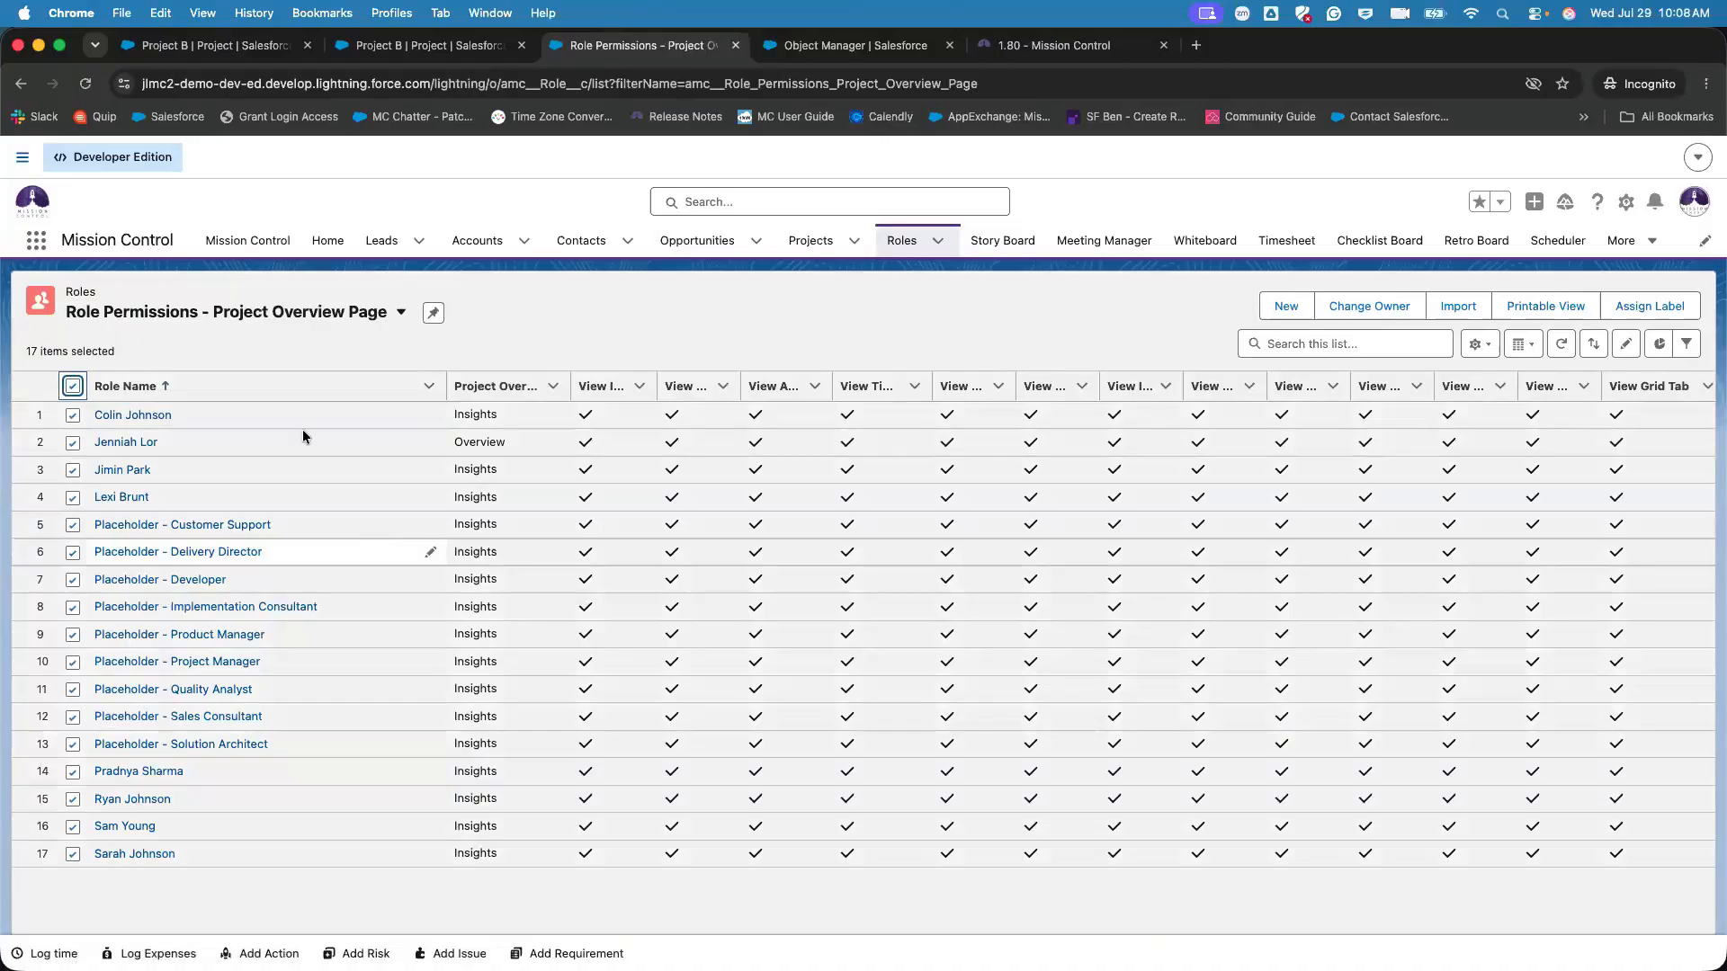
{"action": "scroll", "coordinate": [854, 531], "scroll_direction": "right", "scroll_amount": 1}
{"action": "scroll", "coordinate": [854, 530], "scroll_direction": "right", "scroll_amount": 3}
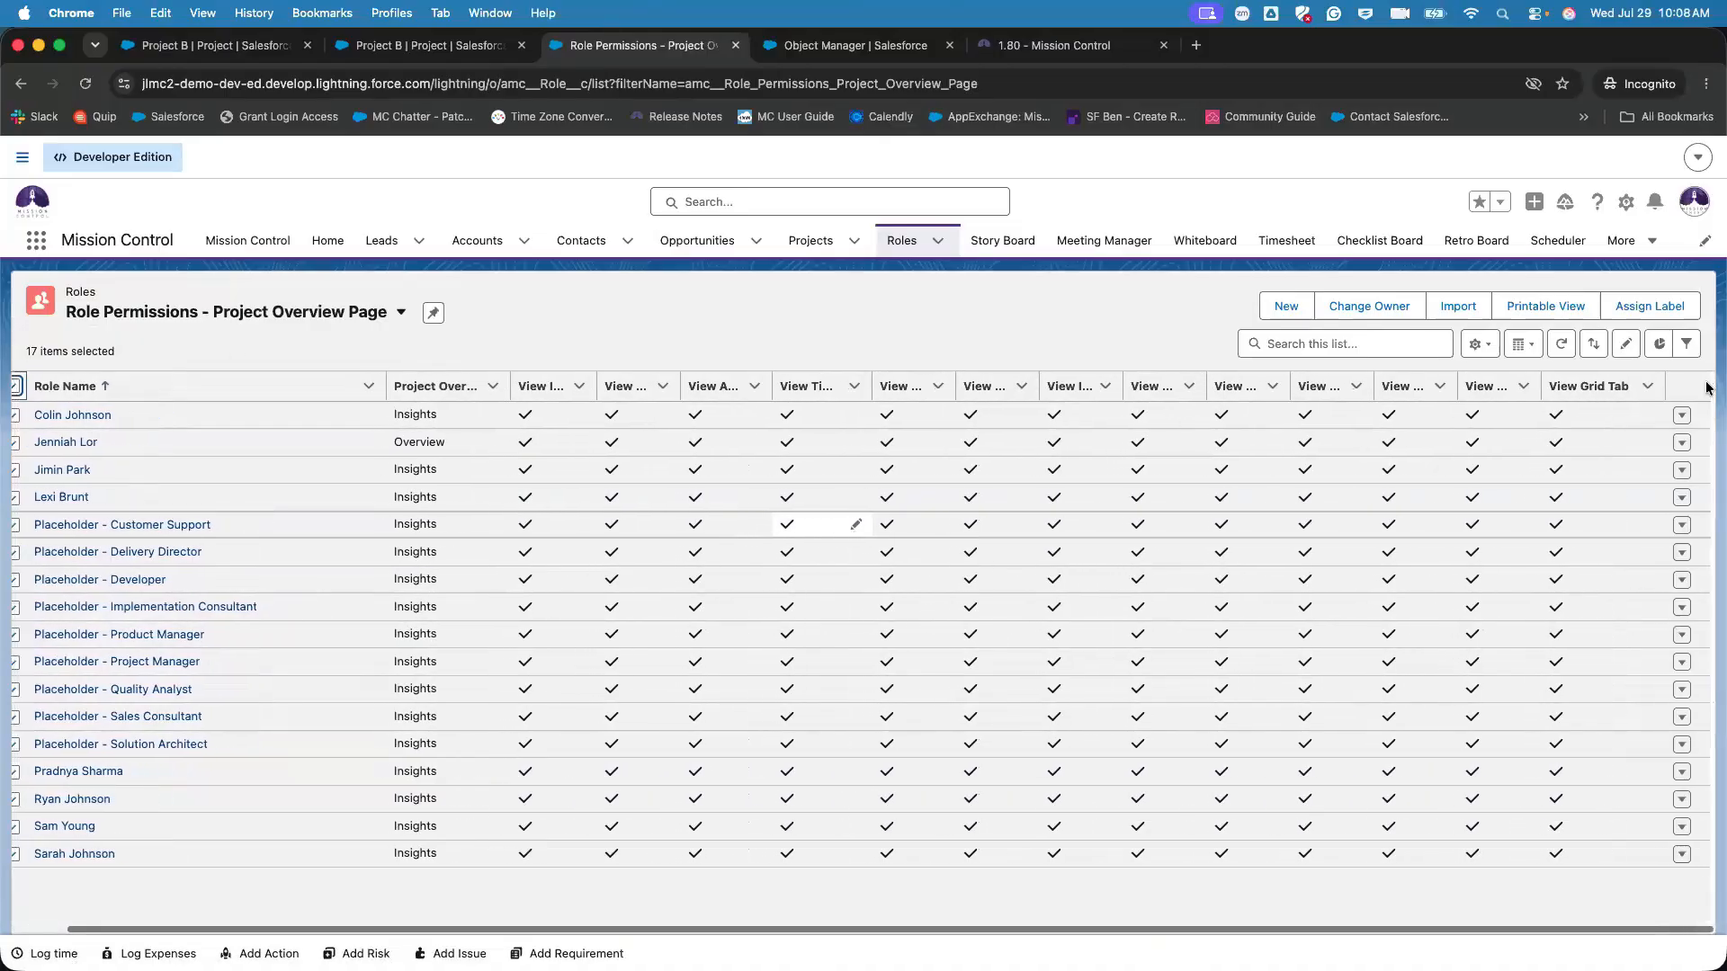
{"action": "left_click", "coordinate": [1481, 347]}
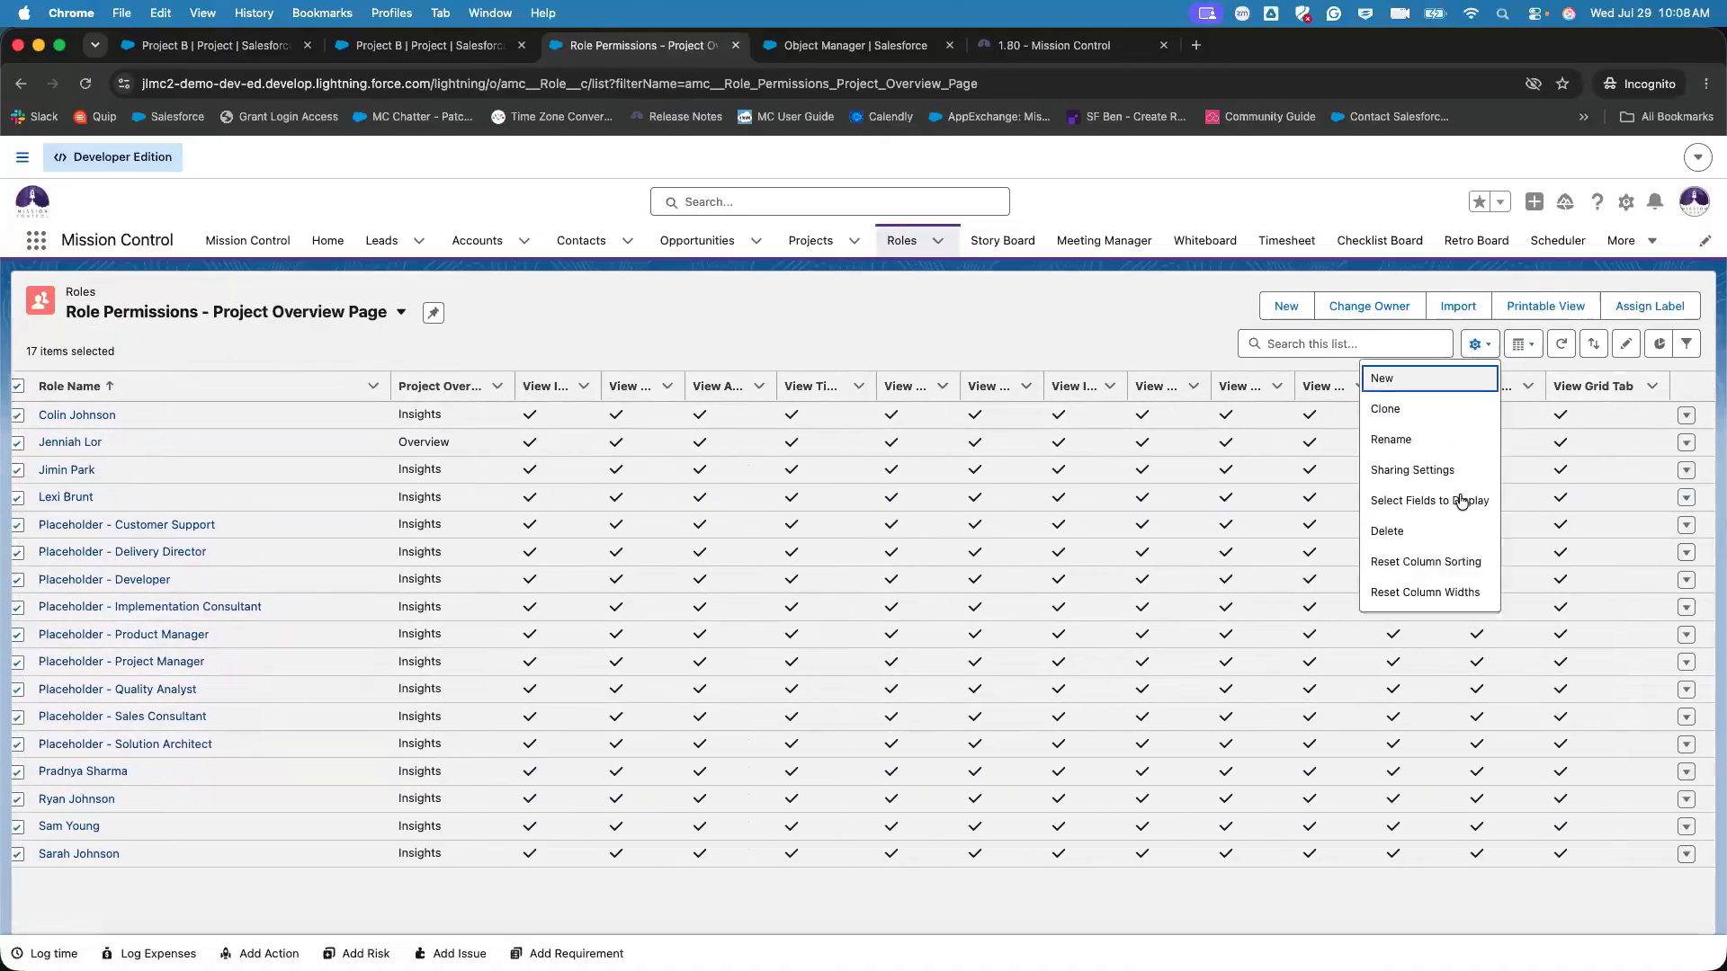
{"action": "left_click", "coordinate": [1585, 390]}
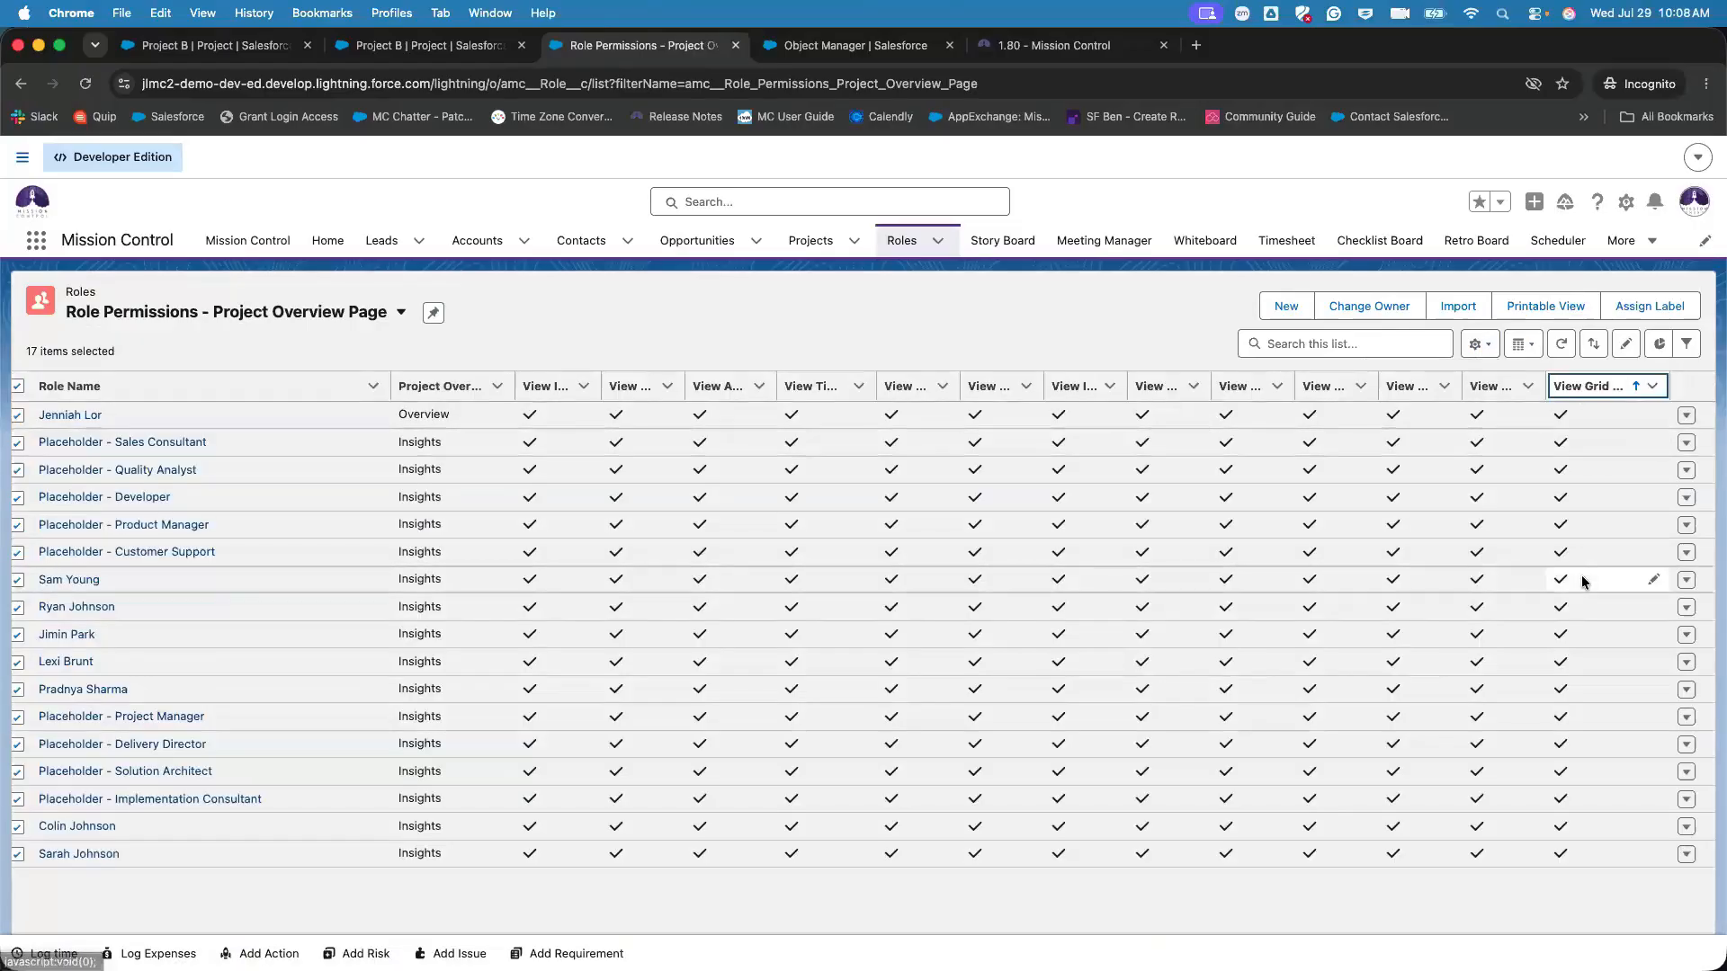
- Cancel the inline edit of the first role's View Grid Tab value and widen that column to show its full heading
{"action": "left_click", "coordinate": [1653, 415]}
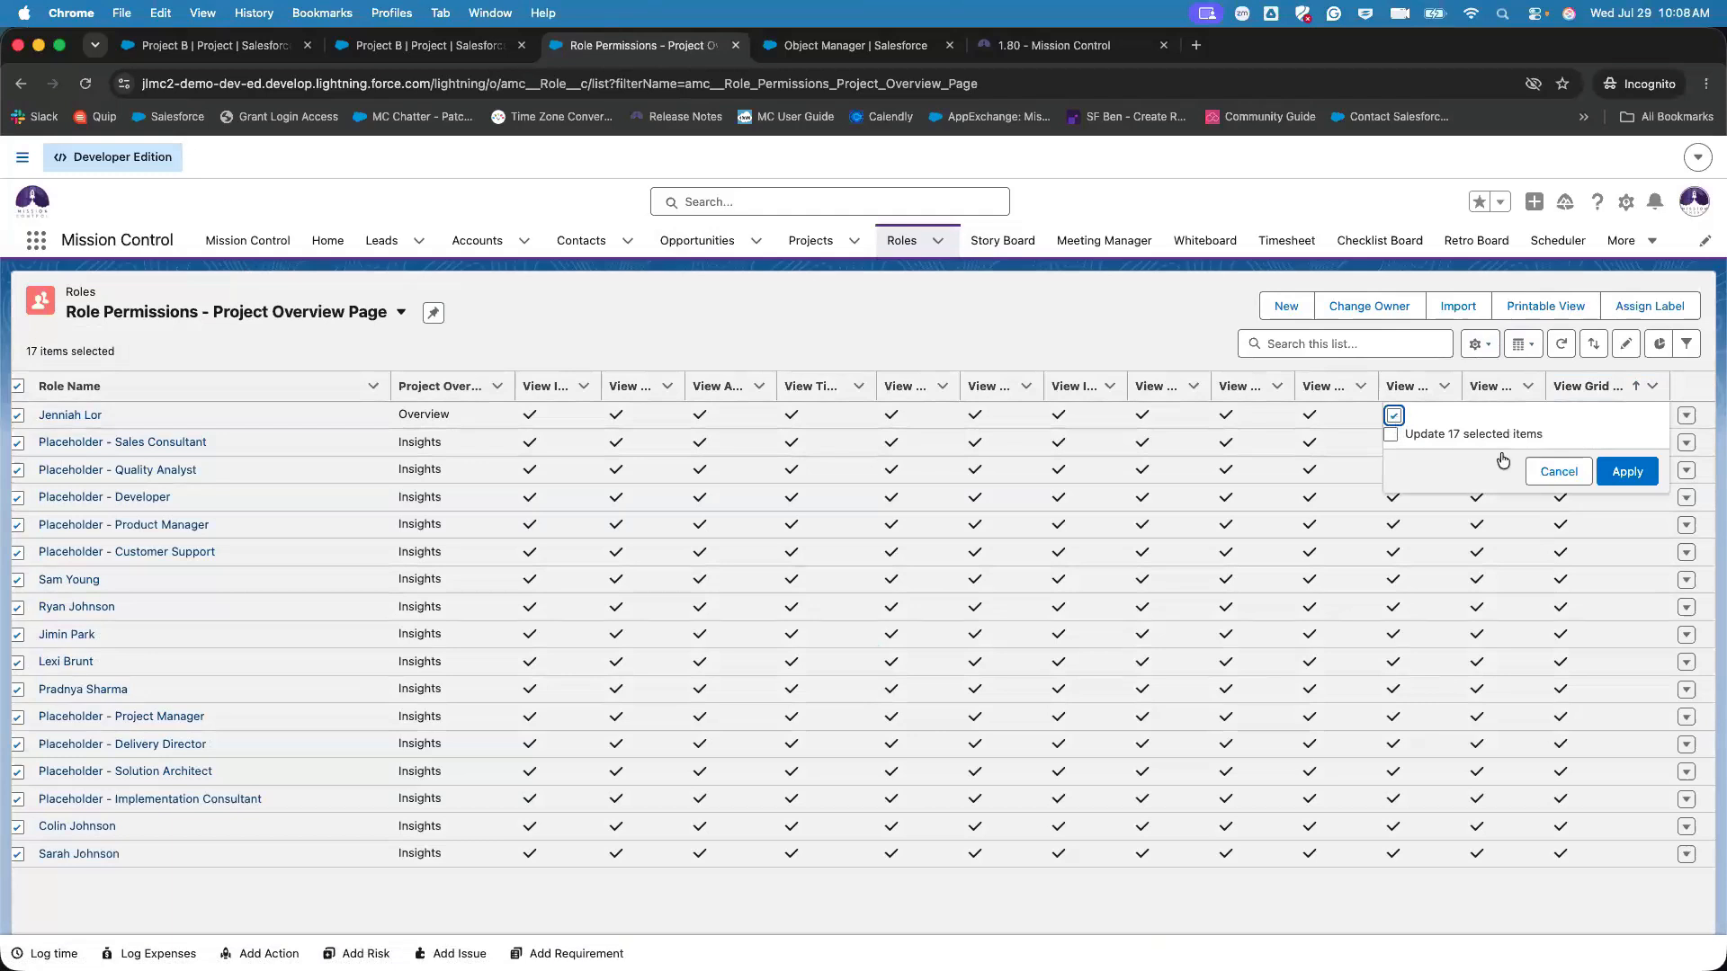
{"action": "left_click", "coordinate": [1559, 471]}
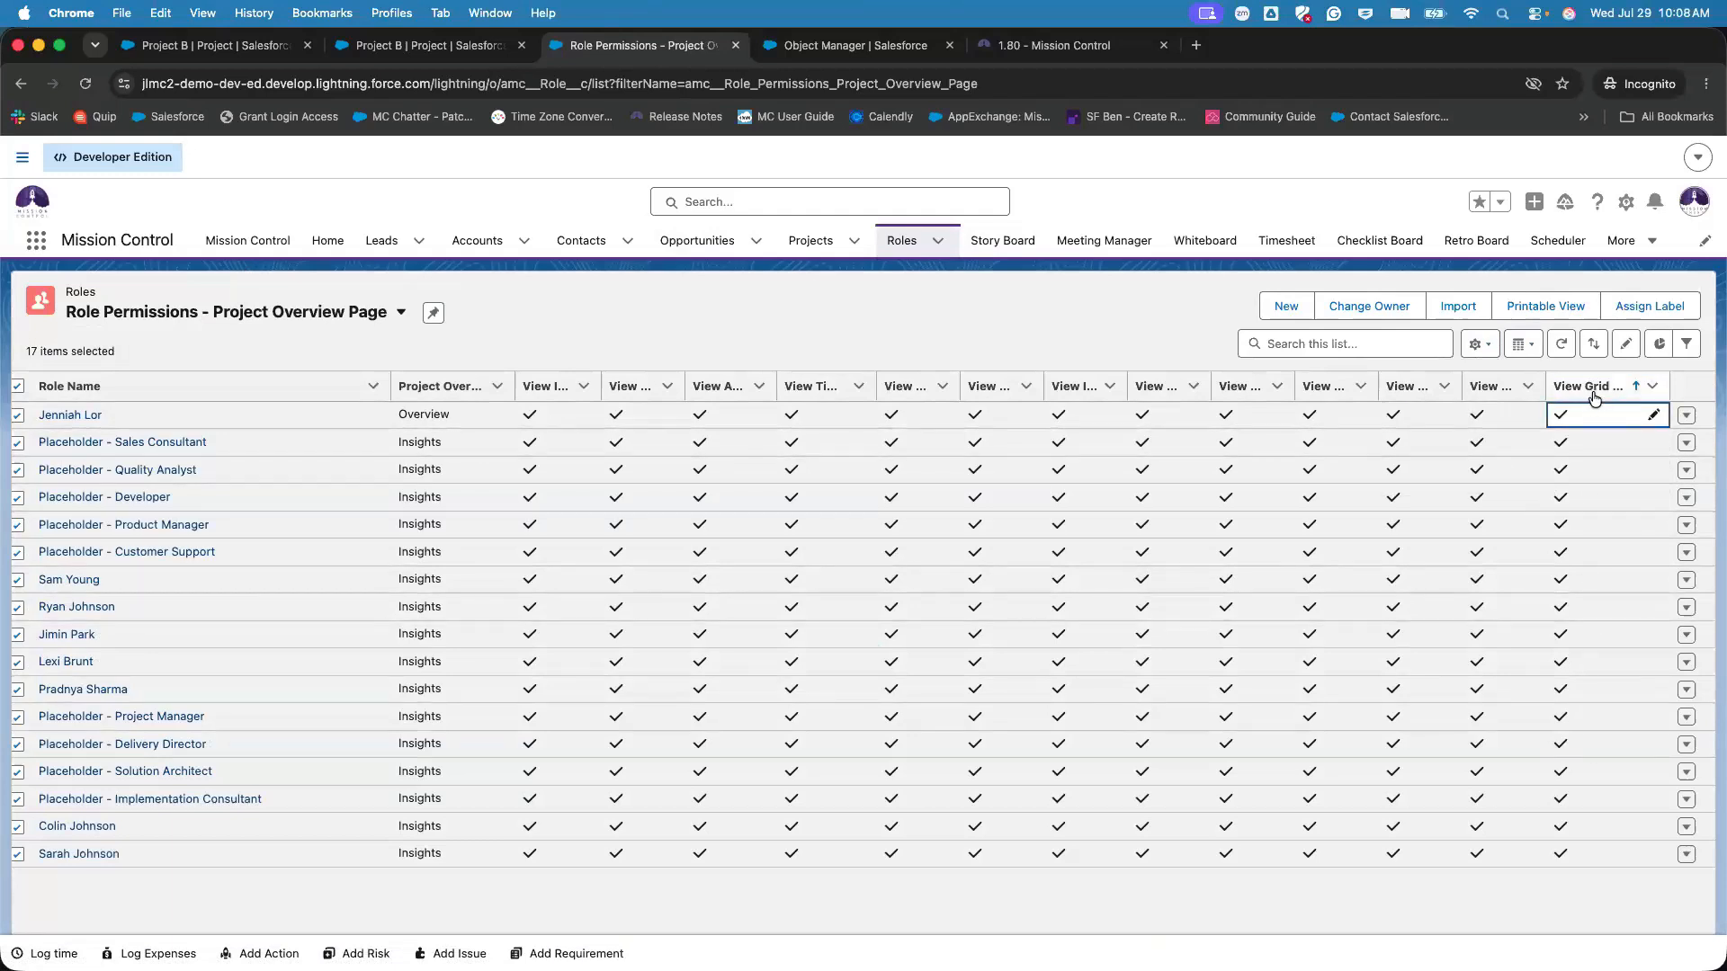
{"action": "left_click_drag", "start_coordinate": [1694, 394], "coordinate": [1698, 394]}
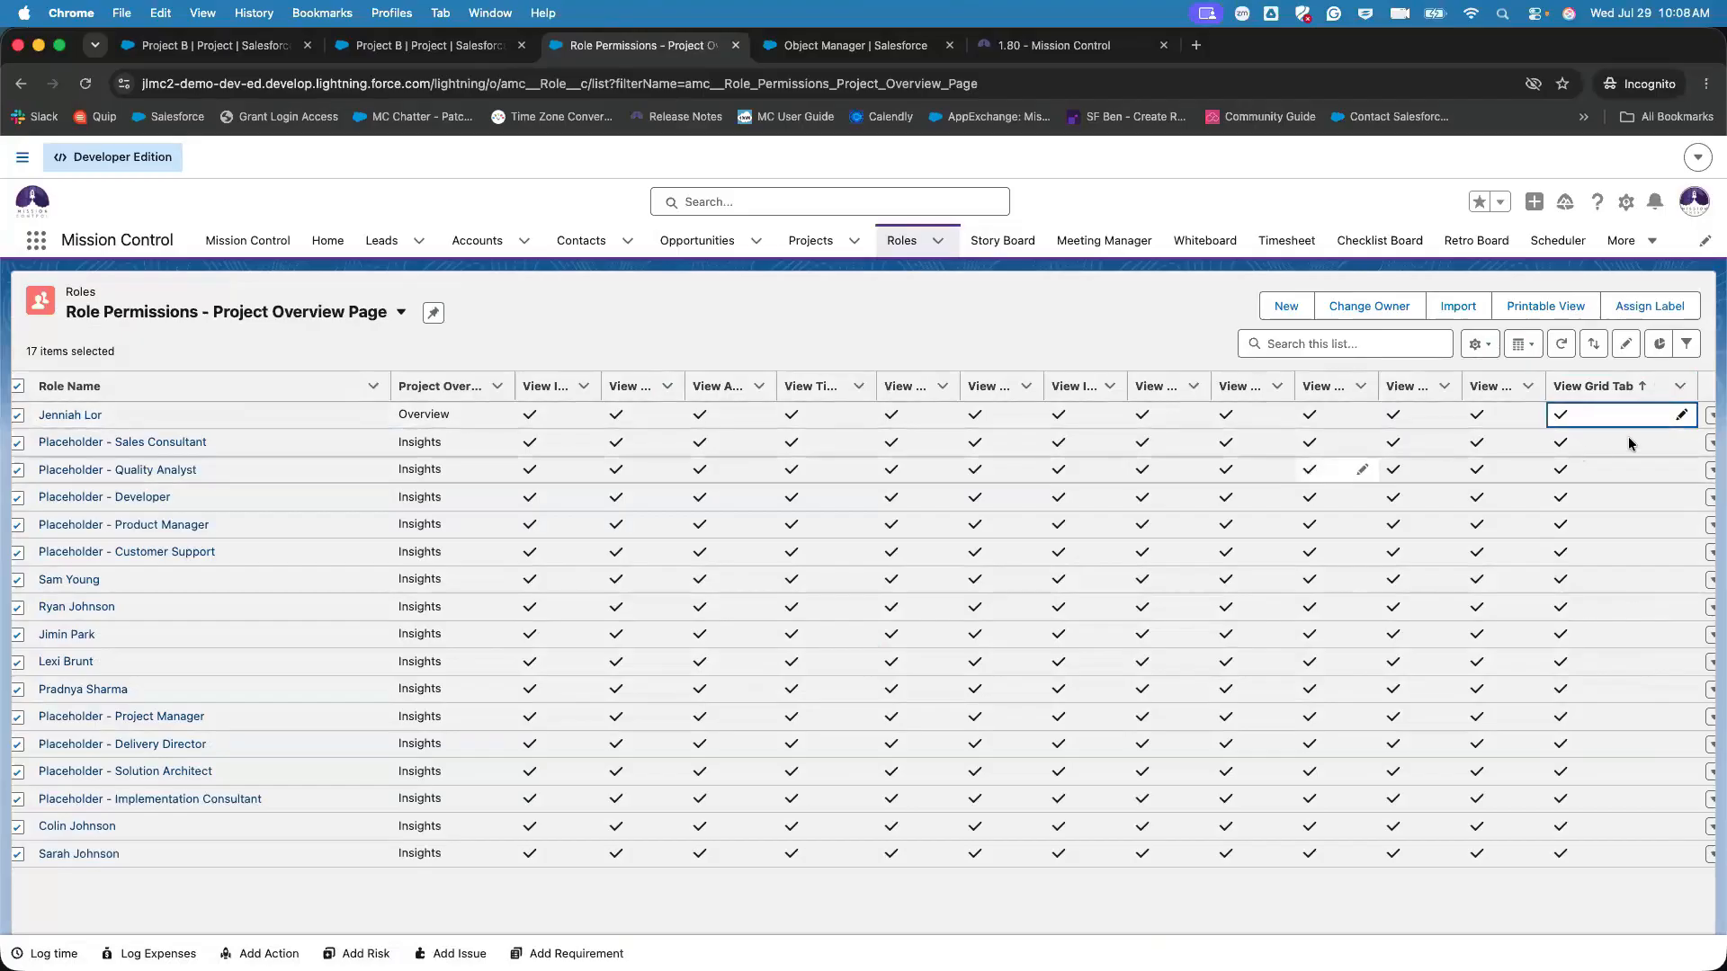
- Try a bulk update of View Grid Tab for all 17 selected roles, cancel it, and deselect the roles
{"action": "left_click", "coordinate": [1681, 415]}
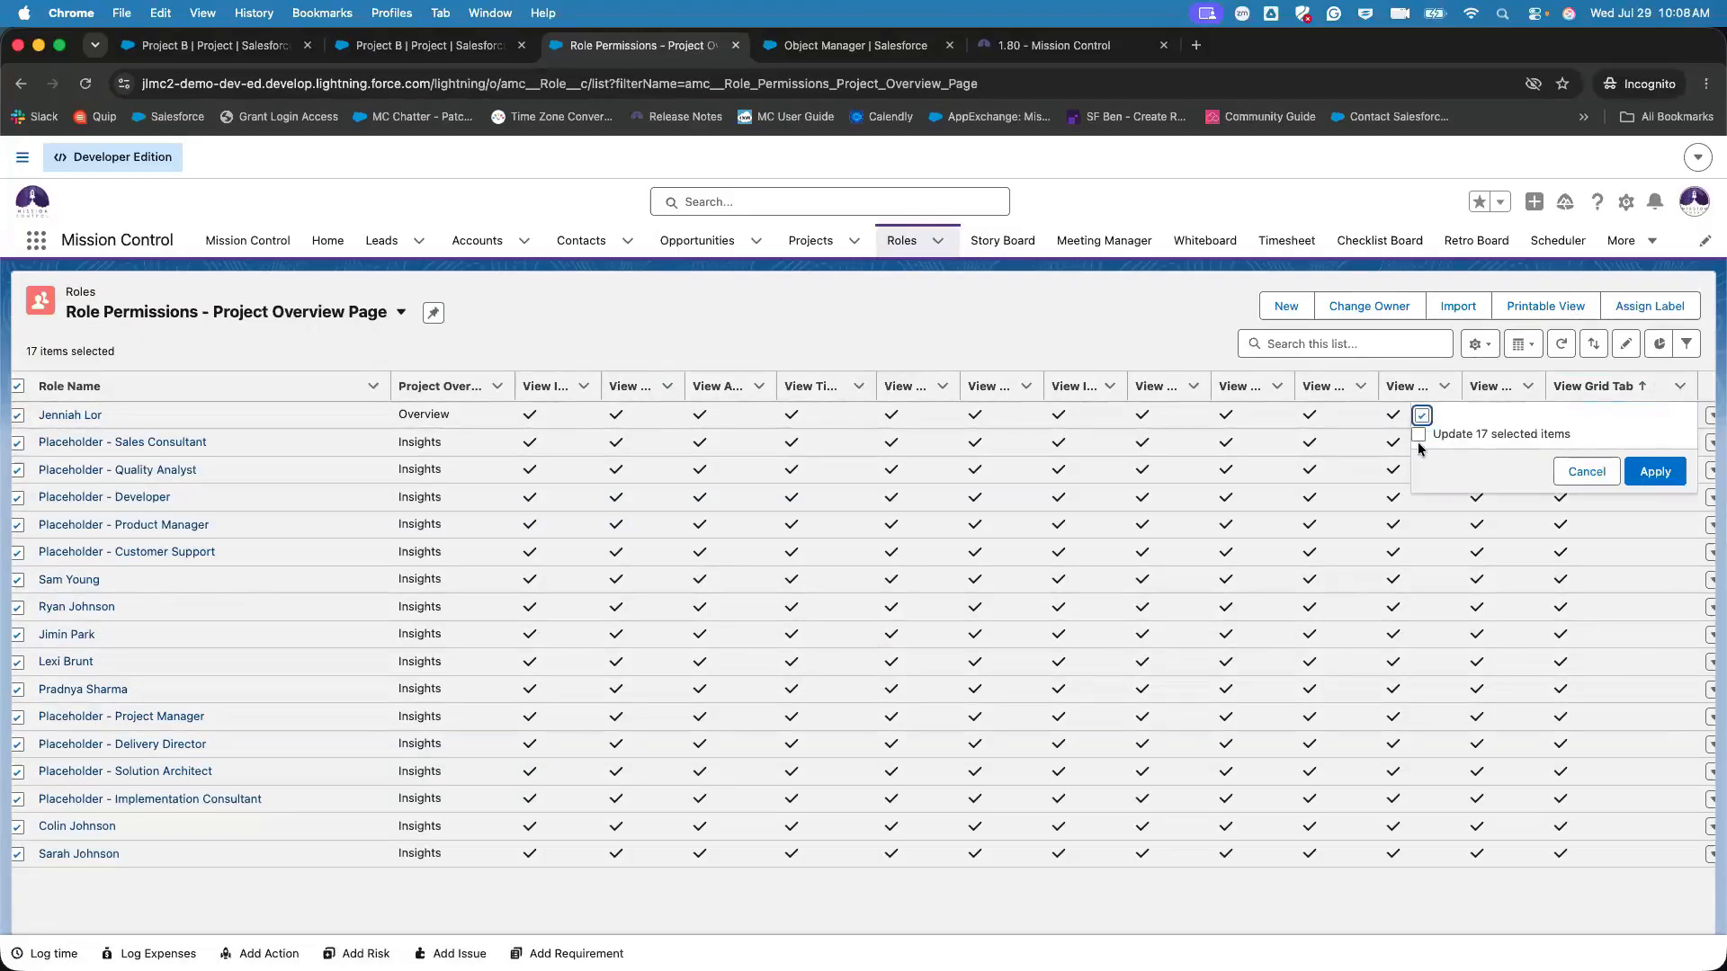
{"action": "left_click", "coordinate": [1416, 436]}
{"action": "left_click", "coordinate": [1595, 471]}
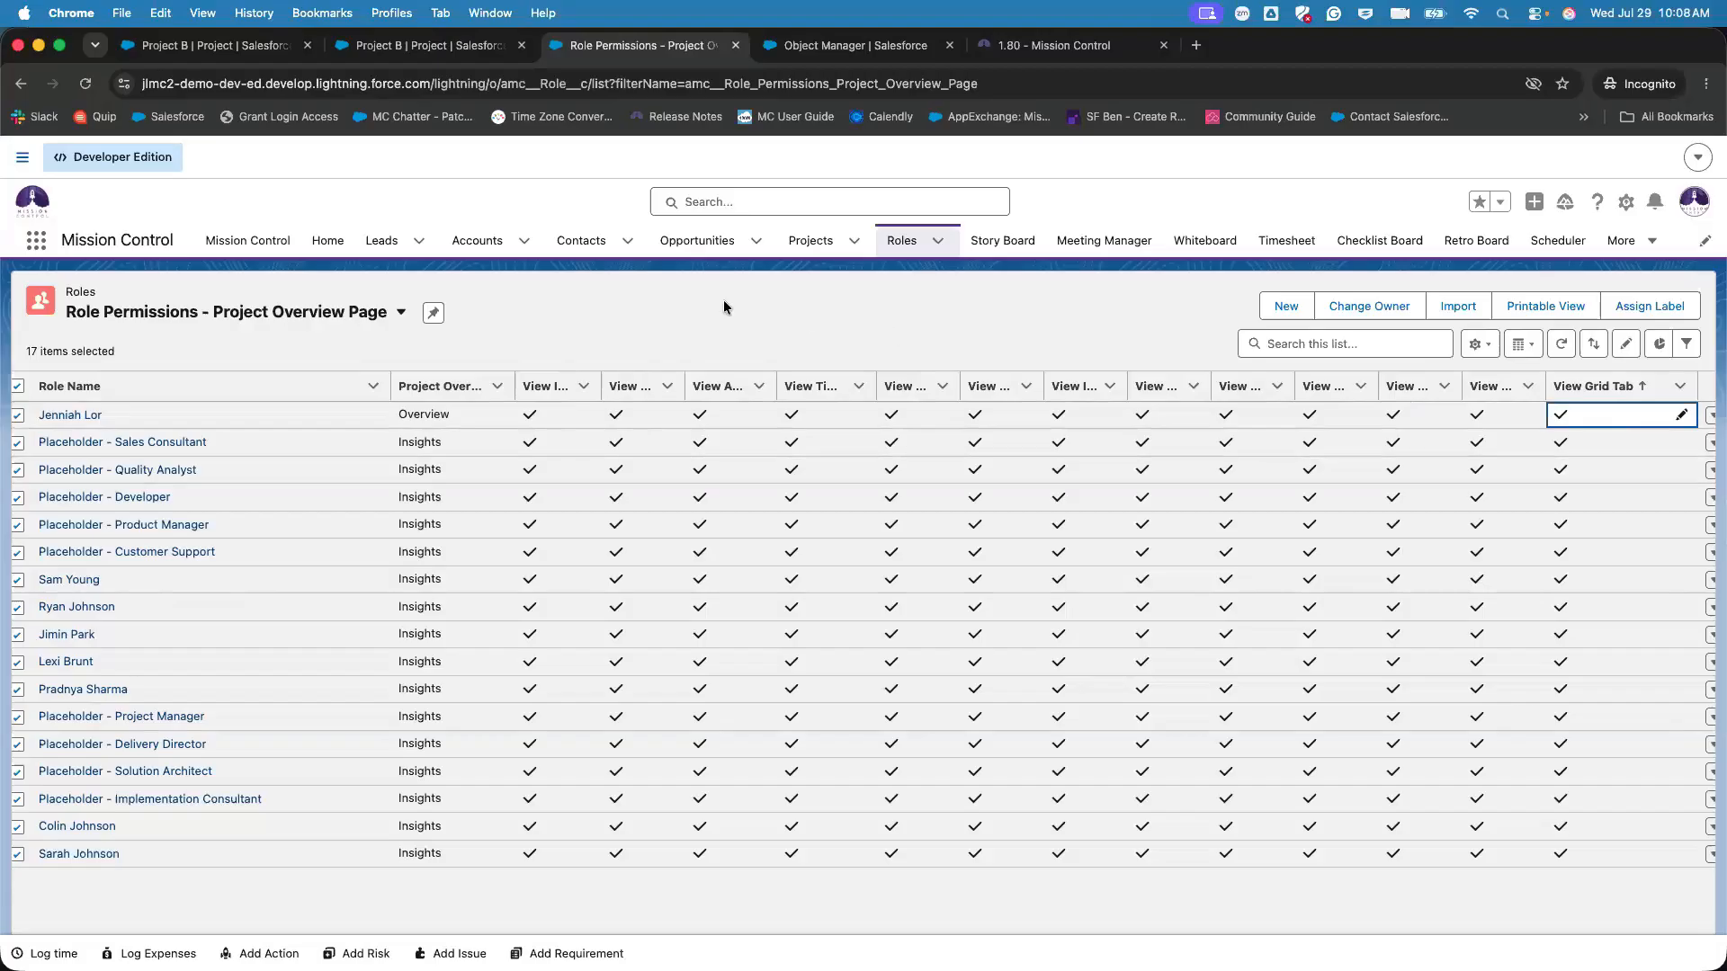
{"action": "left_click", "coordinate": [18, 386]}
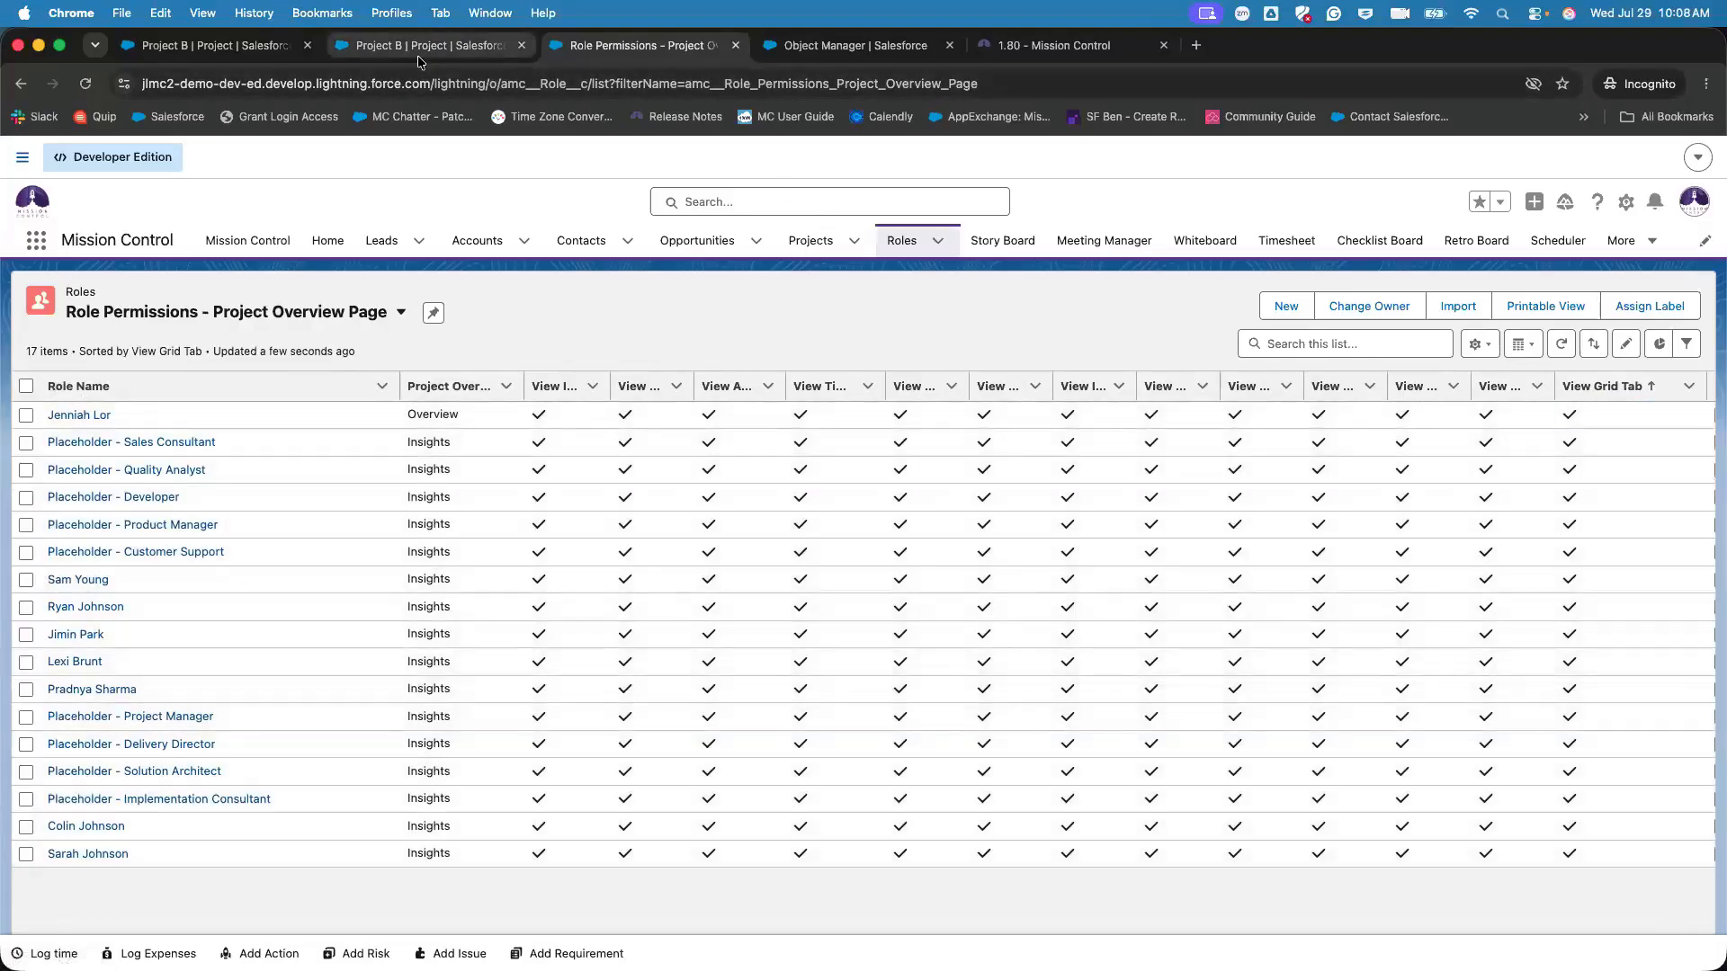
- Examine Project B's Grid of actions and the phases, milestones and actions in its Work Breakdown Structure
{"action": "left_click", "coordinate": [450, 49]}
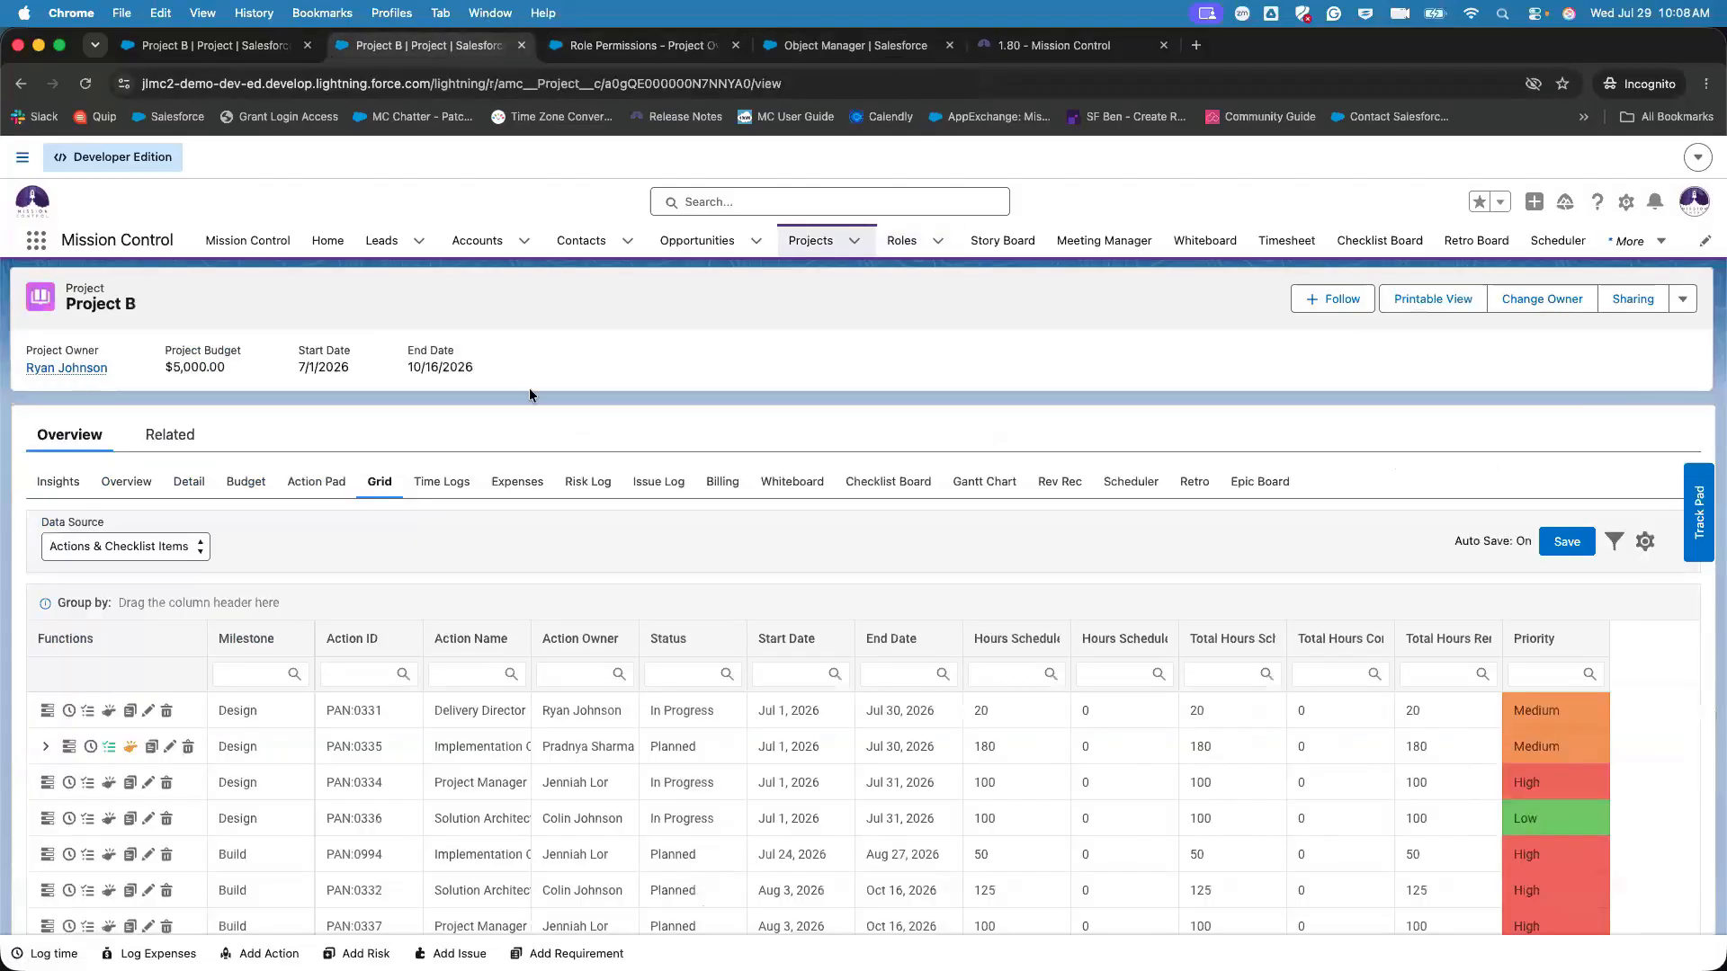
{"action": "scroll", "coordinate": [534, 386], "scroll_direction": "down", "scroll_amount": 2}
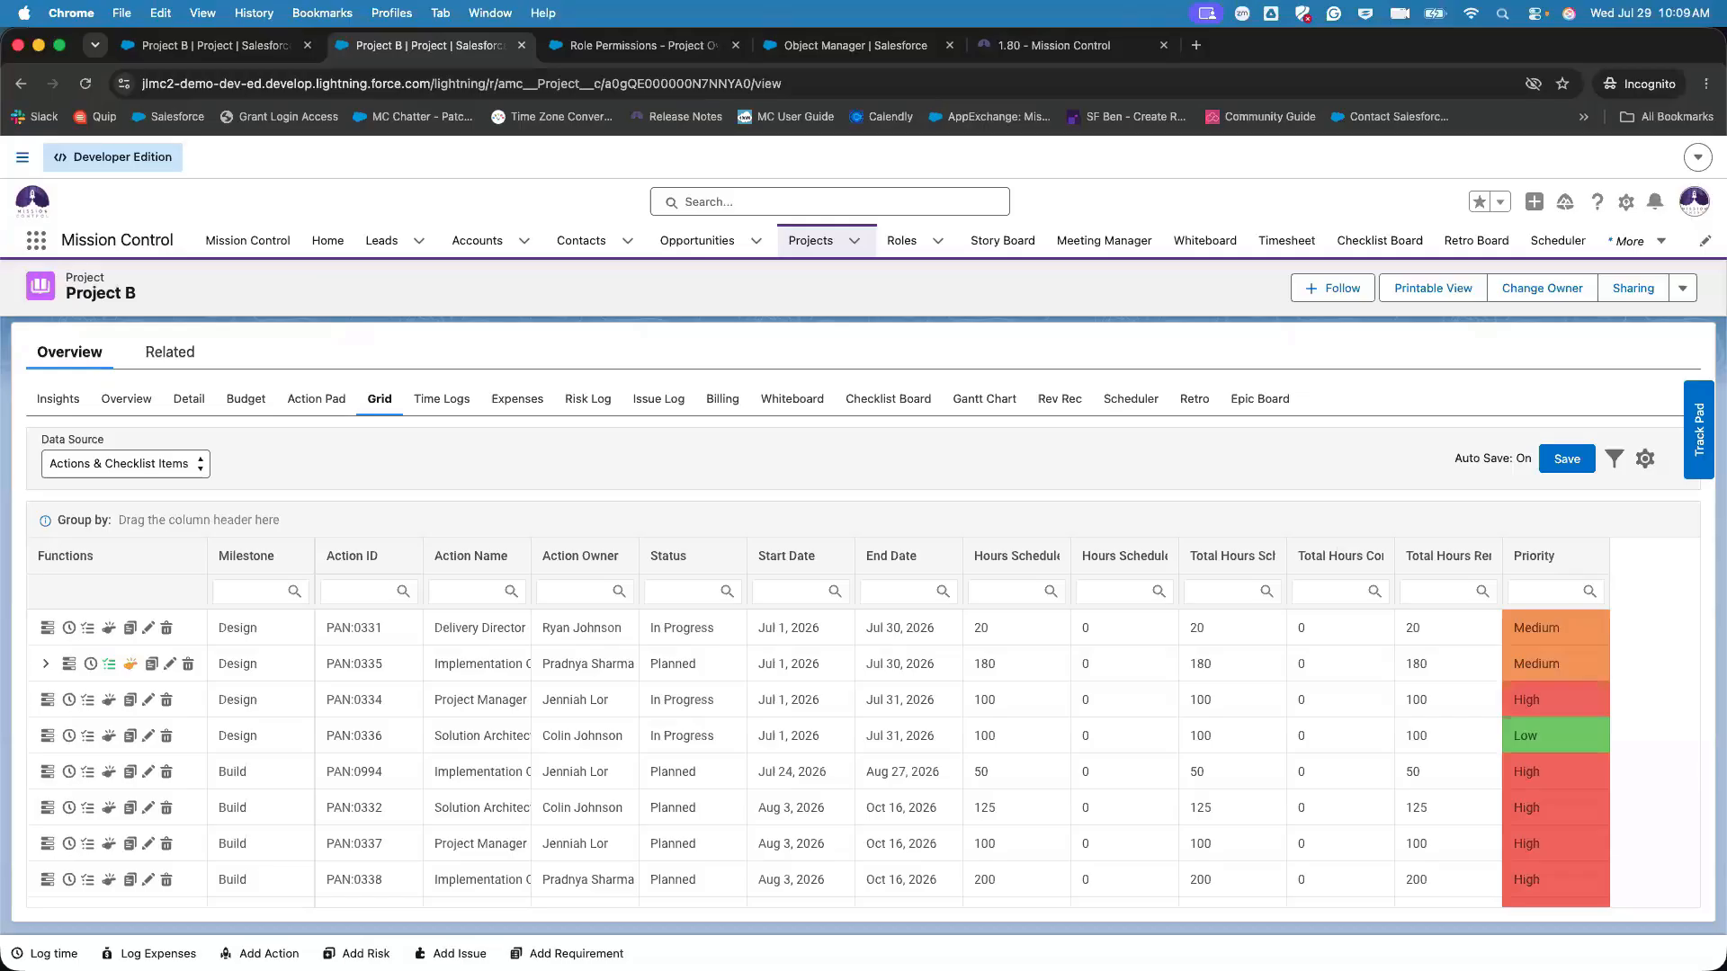
{"action": "left_click", "coordinate": [113, 395]}
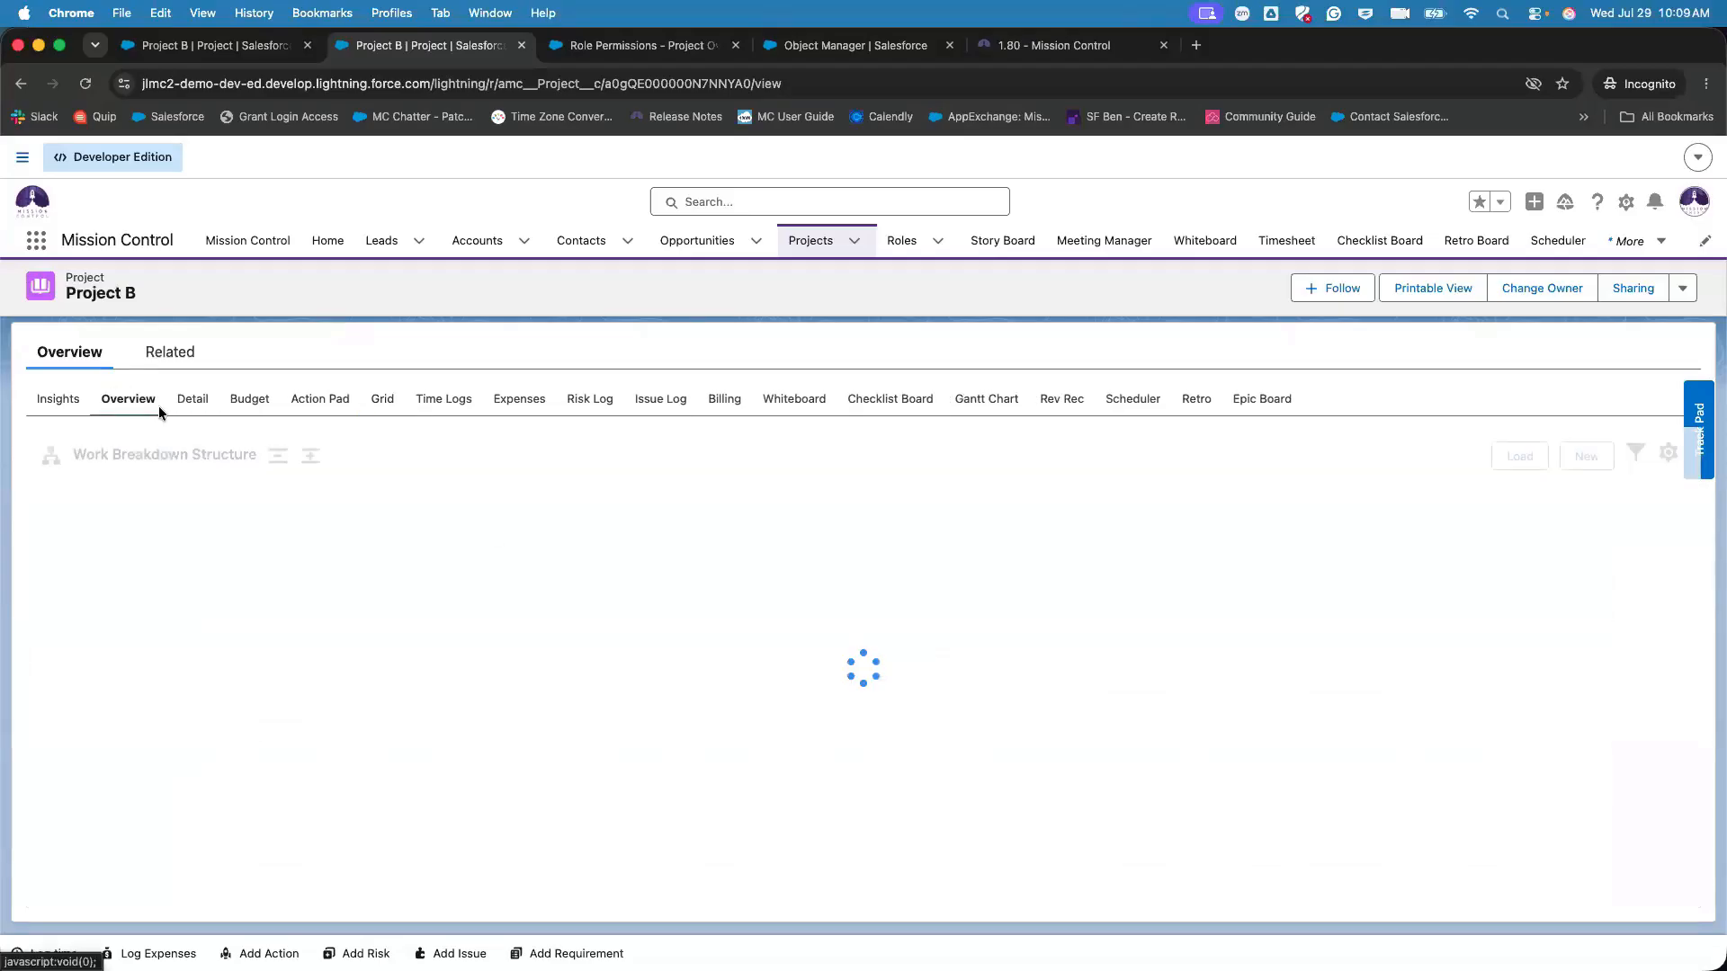
{"action": "scroll", "coordinate": [602, 666], "scroll_direction": "down", "scroll_amount": 5}
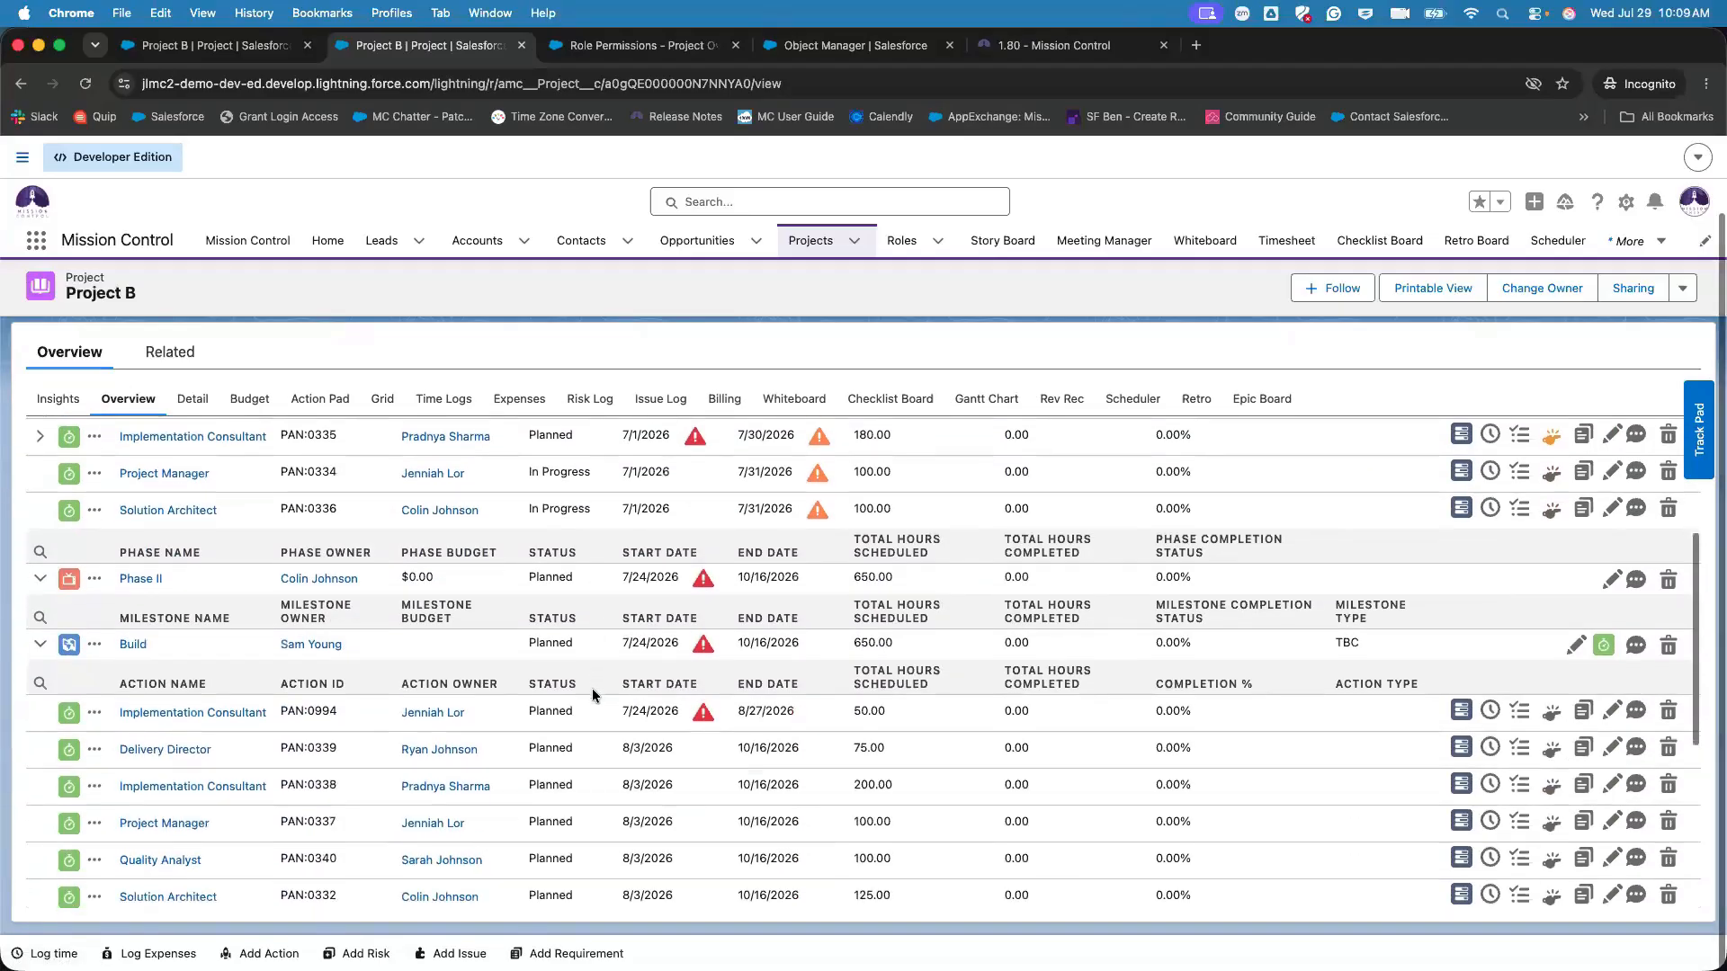
{"action": "scroll", "coordinate": [593, 694], "scroll_direction": "down", "scroll_amount": 1}
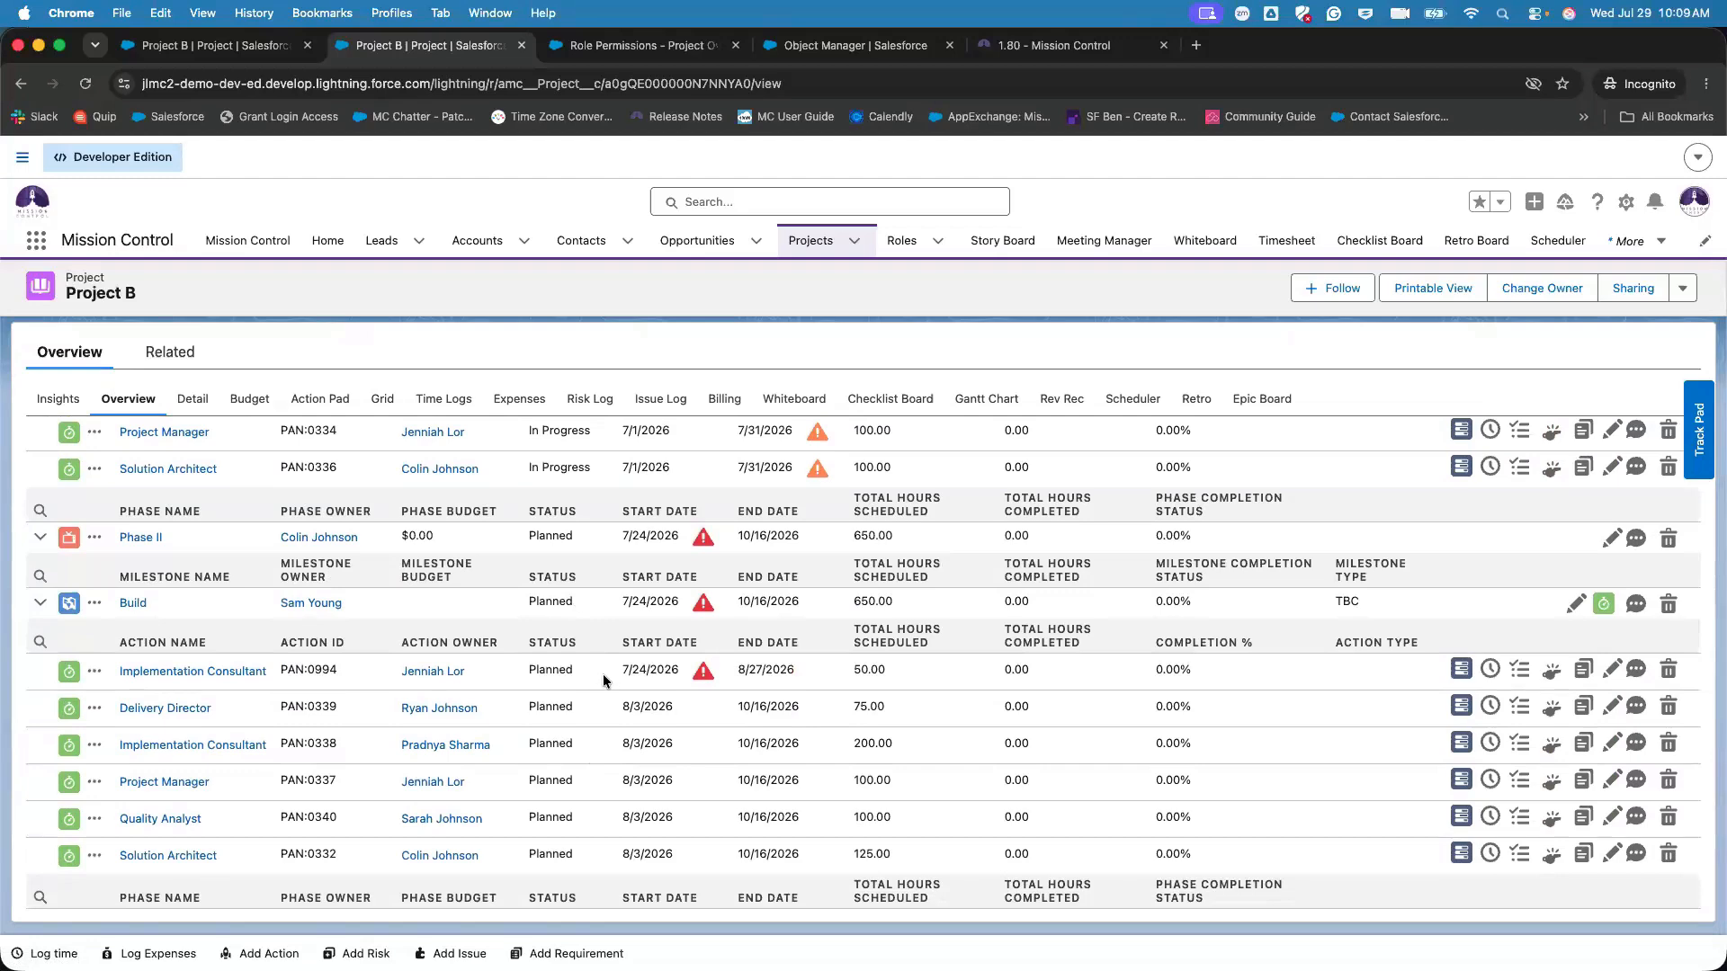
{"action": "scroll", "coordinate": [603, 679], "scroll_direction": "down", "scroll_amount": 3}
{"action": "scroll", "coordinate": [602, 679], "scroll_direction": "up", "scroll_amount": 10}
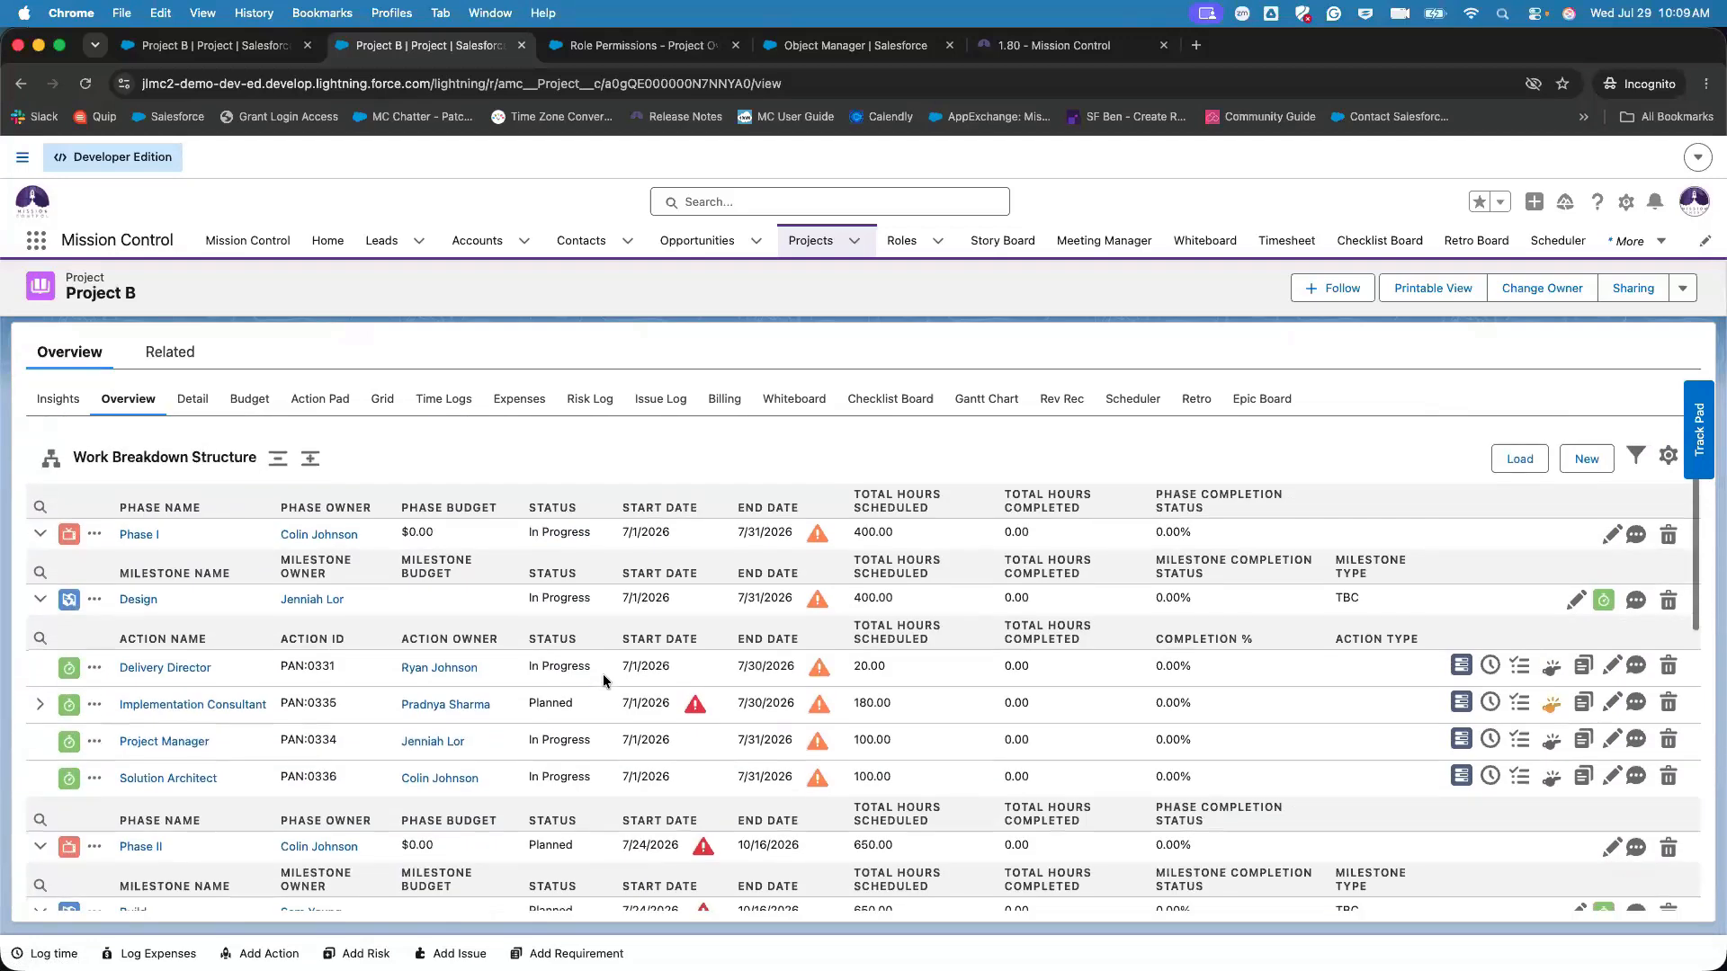
{"action": "scroll", "coordinate": [603, 681], "scroll_direction": "down", "scroll_amount": 3}
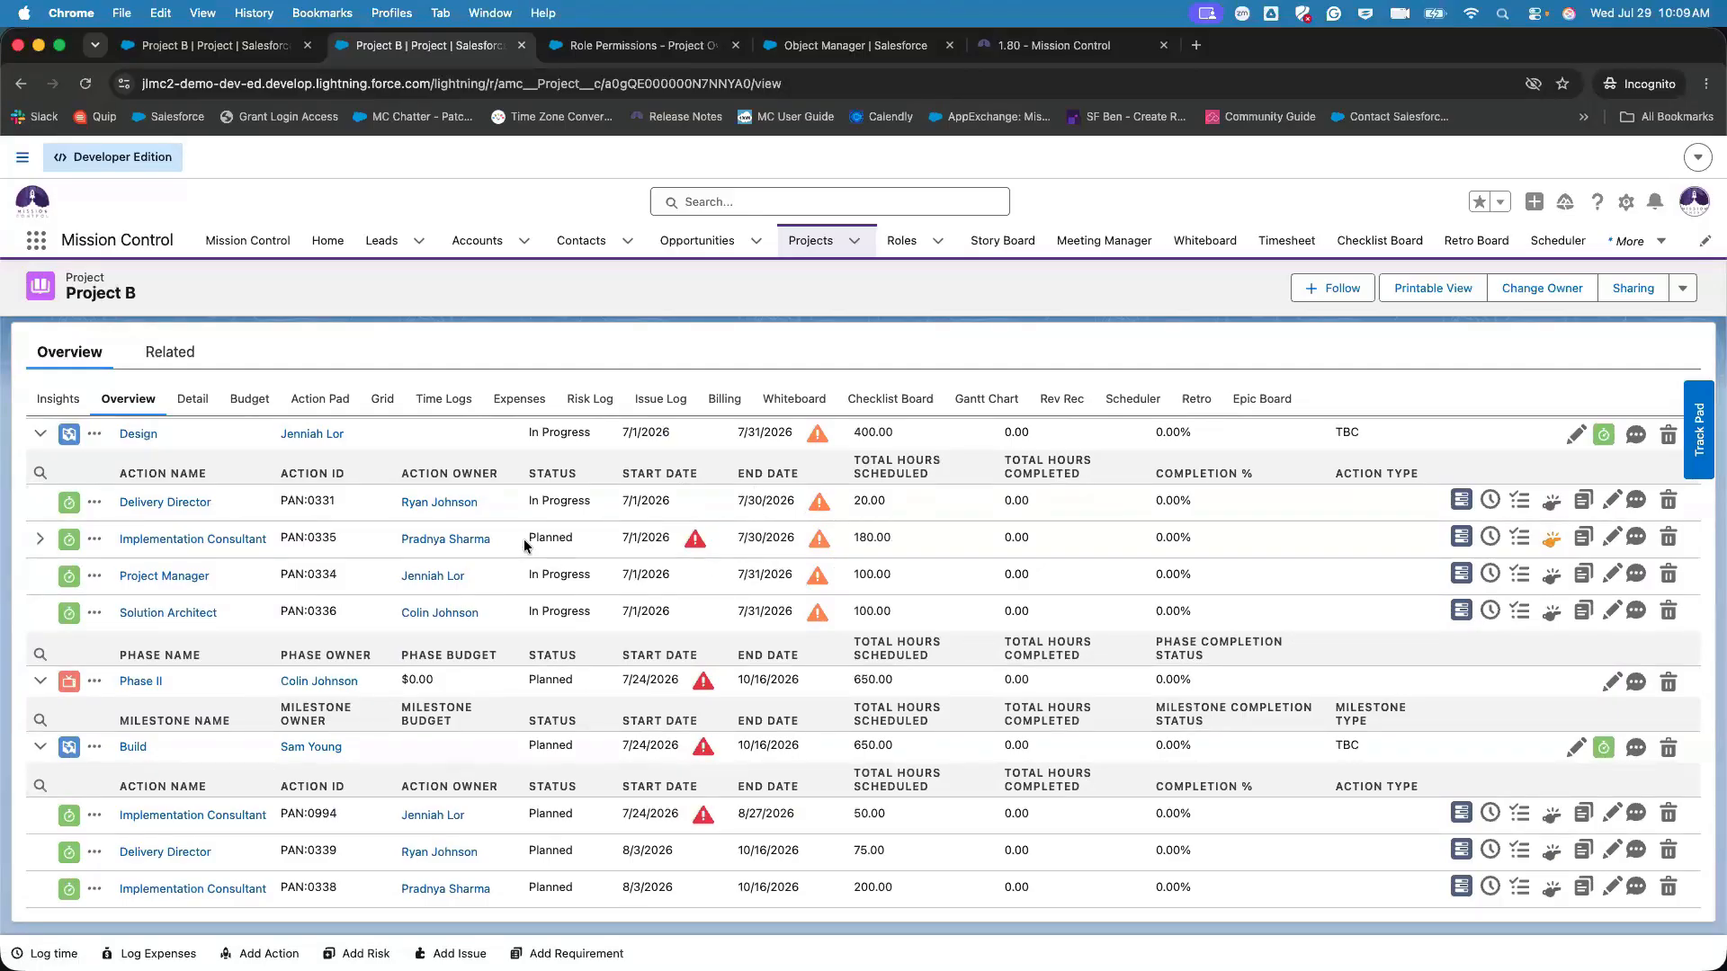
{"action": "scroll", "coordinate": [526, 546], "scroll_direction": "up", "scroll_amount": 3}
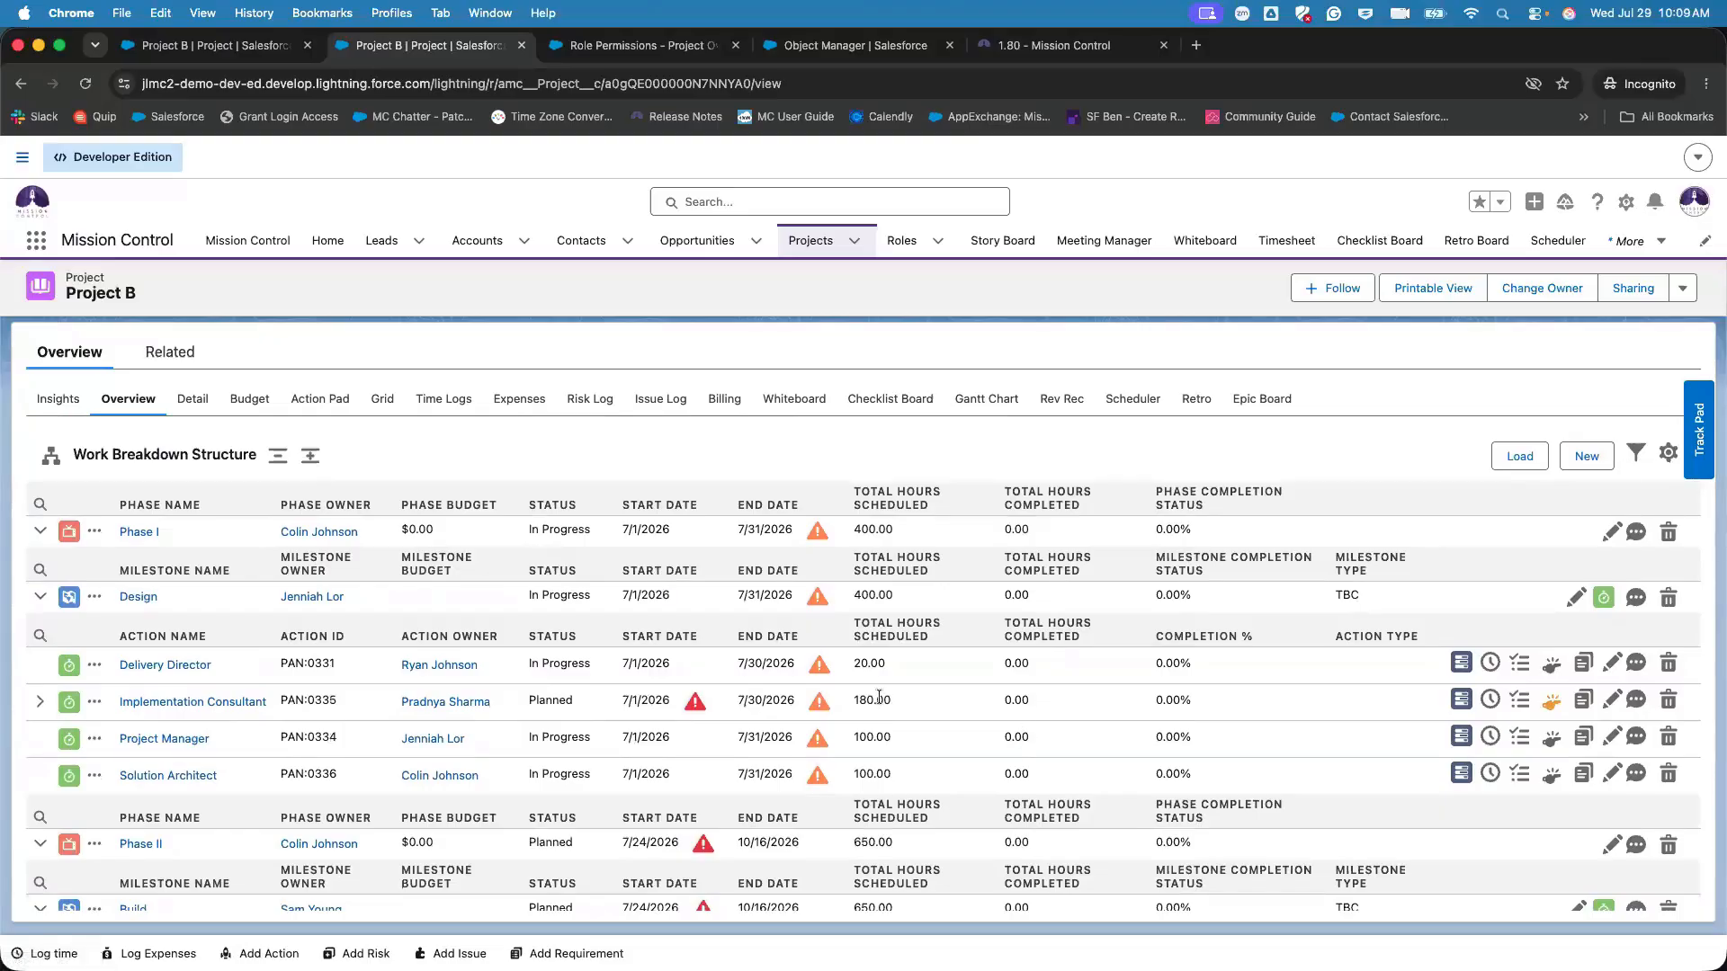
- Open the Design milestone's edit form from the Work Breakdown Structure and cancel it
{"action": "left_click", "coordinate": [1573, 602]}
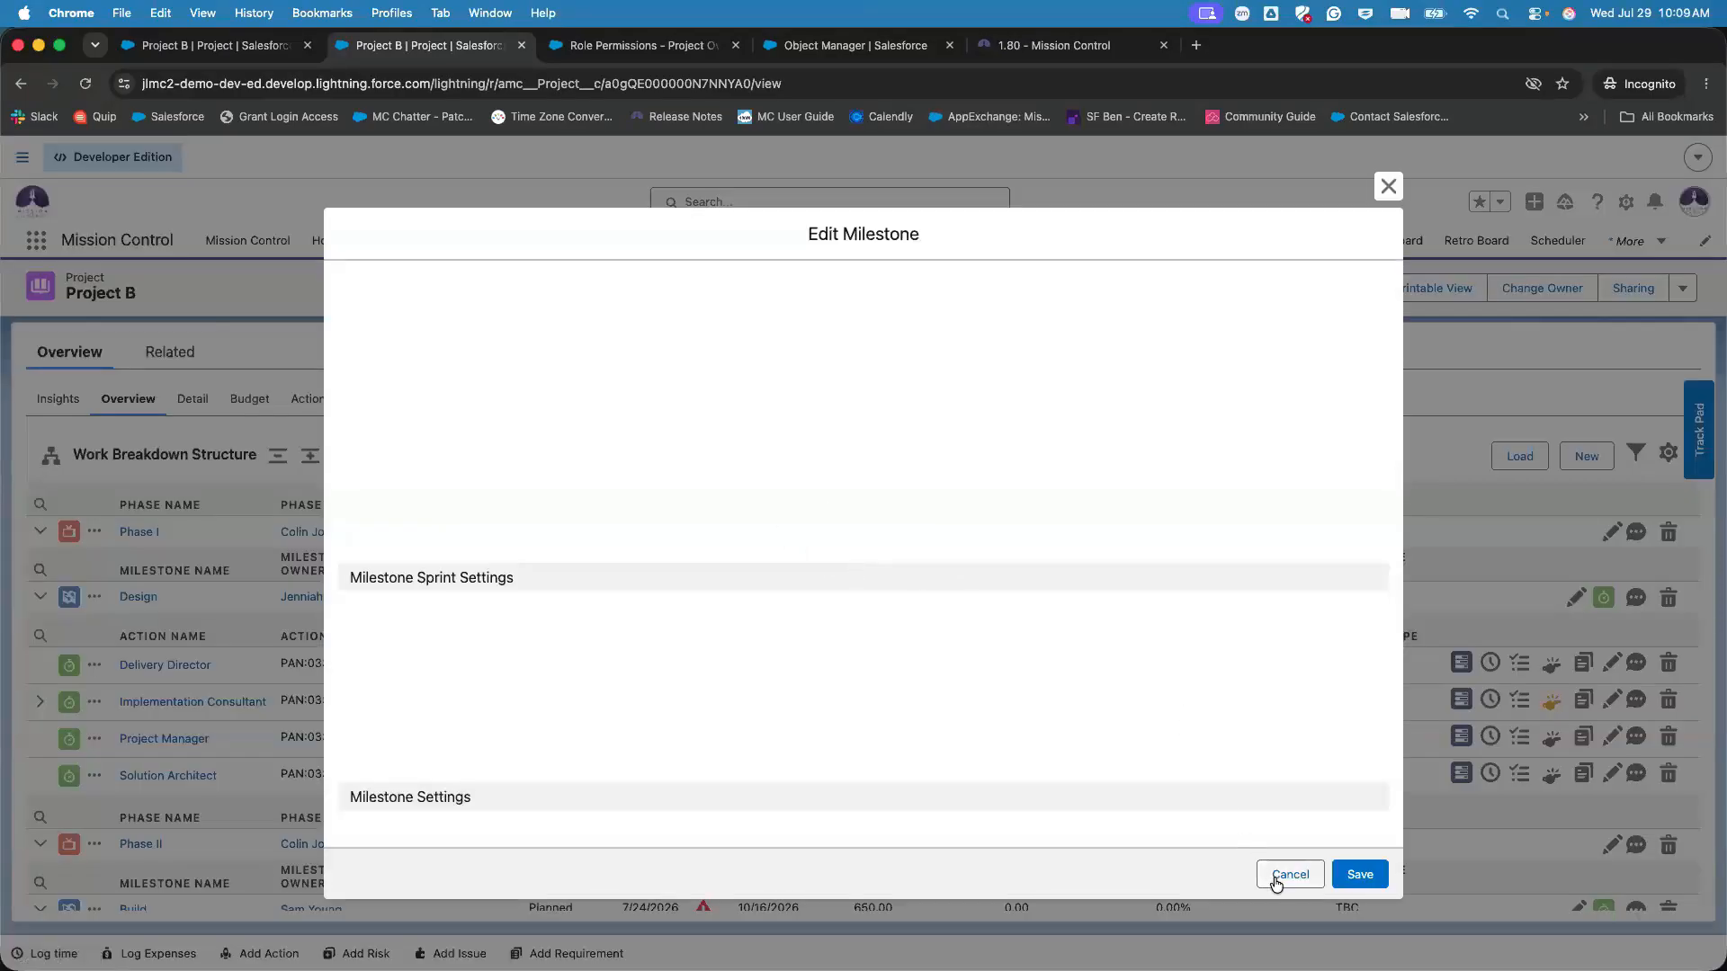
{"action": "left_click", "coordinate": [1273, 877]}
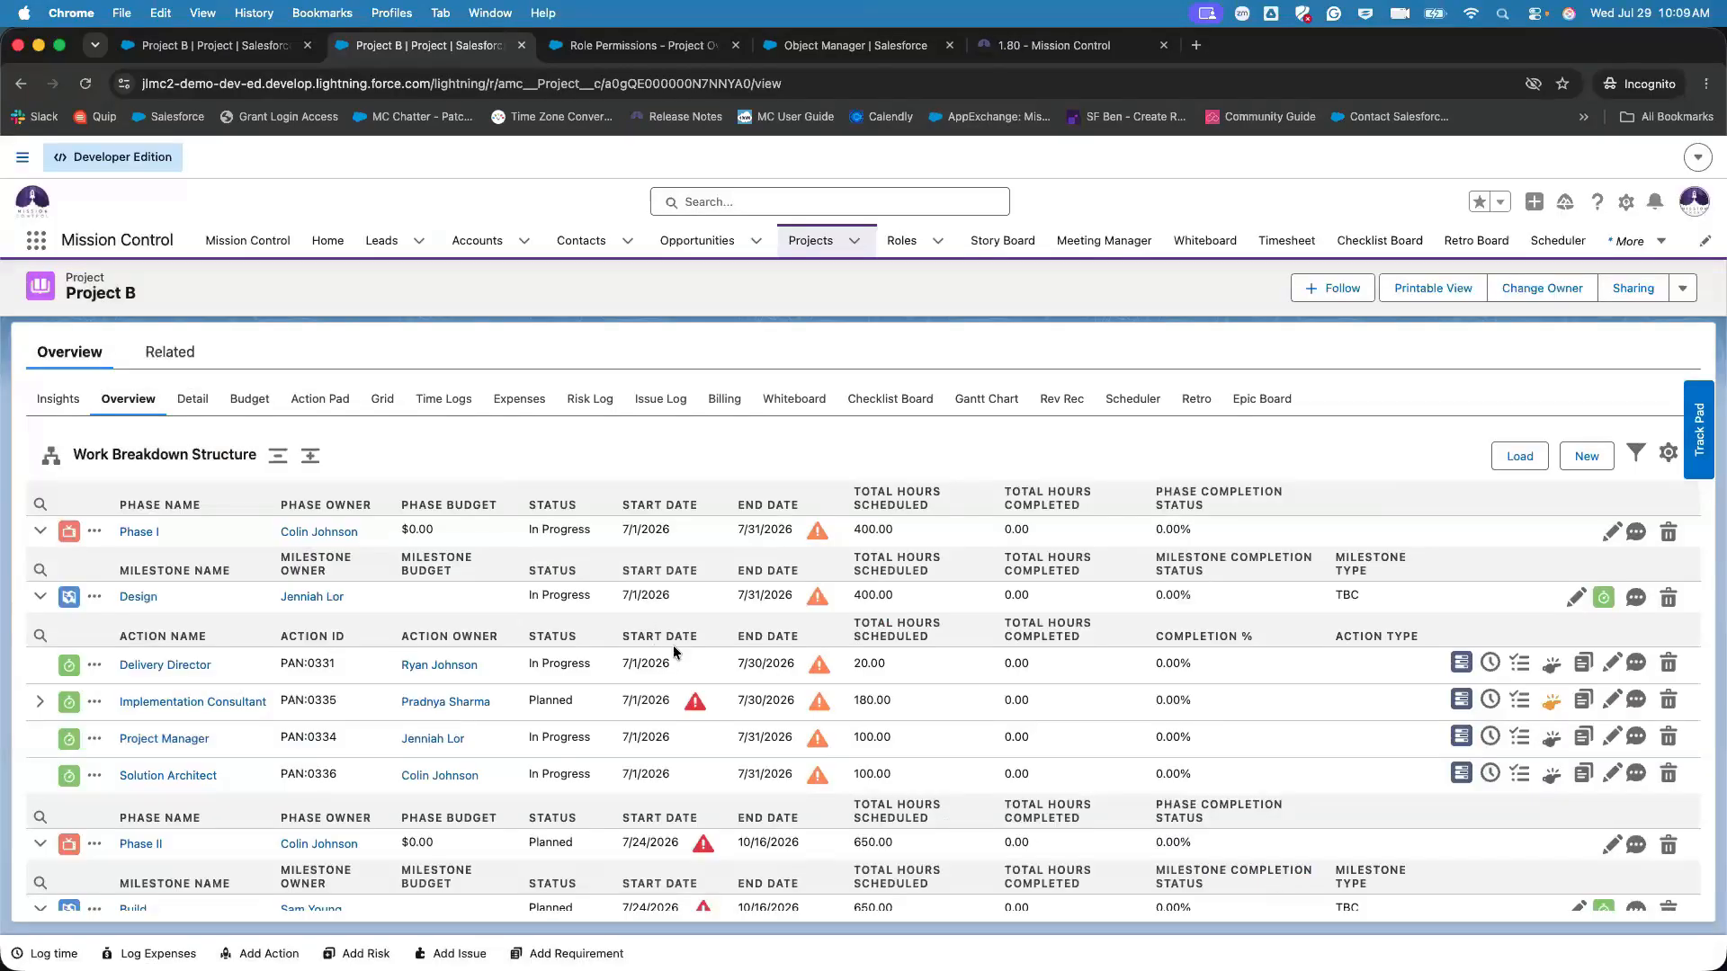
- Return to Project B's Grid, widen the Action Name column to show full names, and look through the actions
{"action": "left_click", "coordinate": [382, 405]}
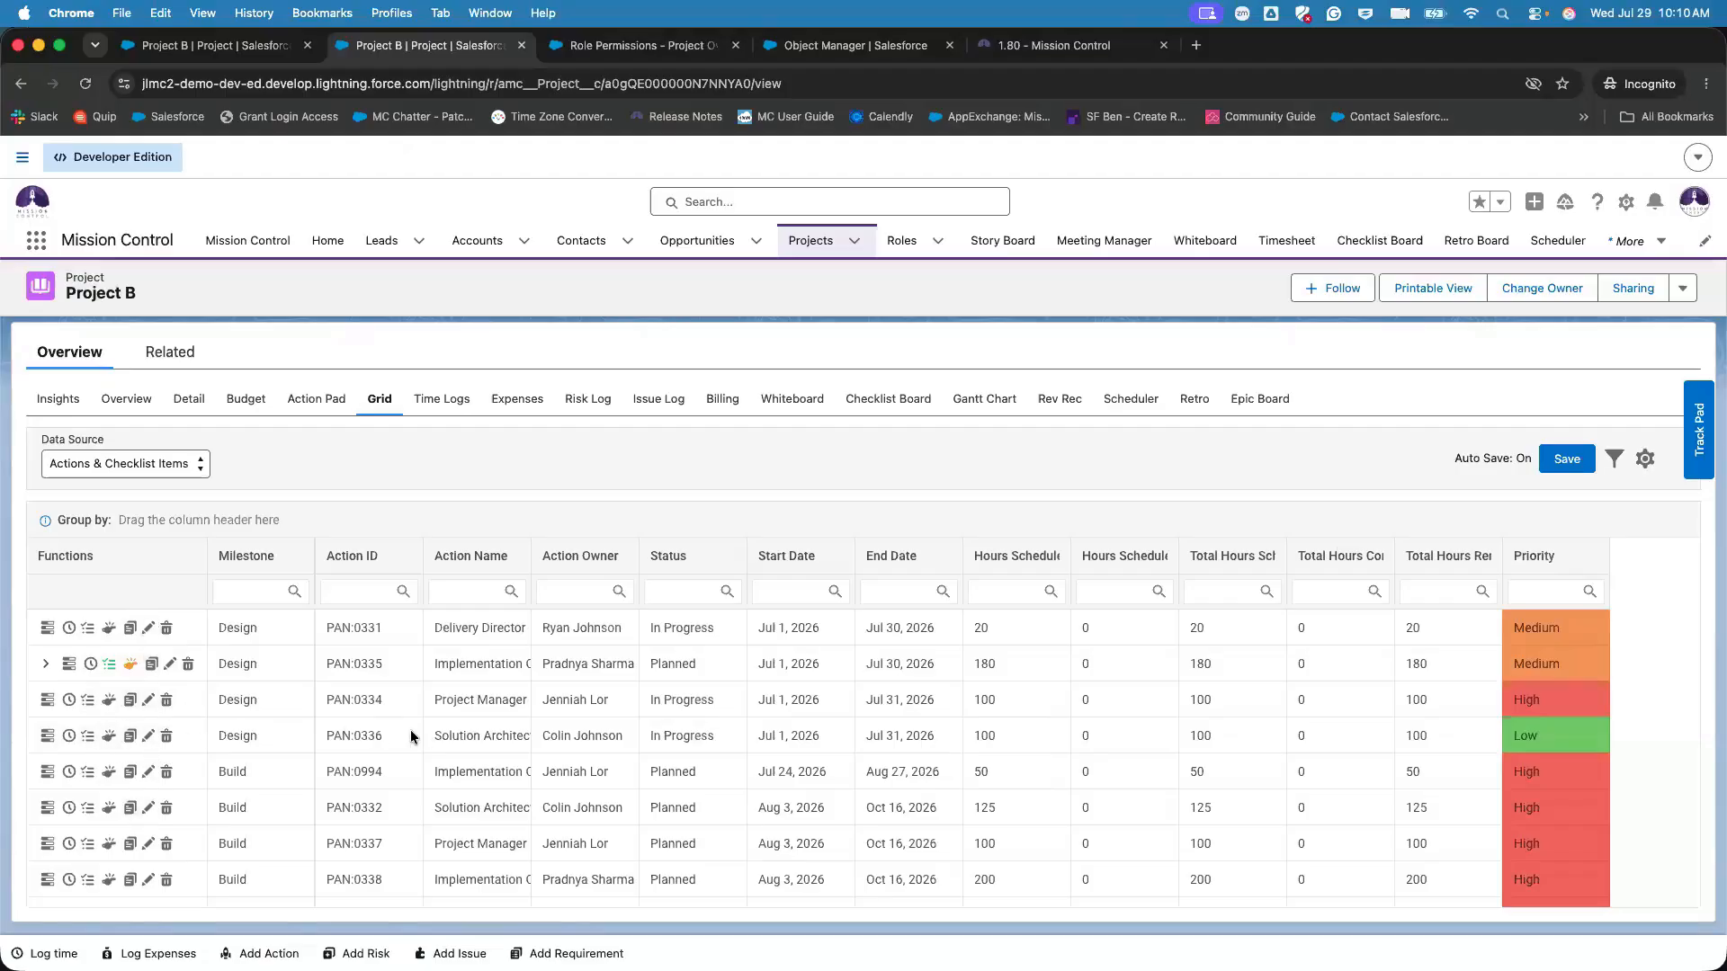
{"action": "left_click_drag", "start_coordinate": [531, 562], "coordinate": [613, 568]}
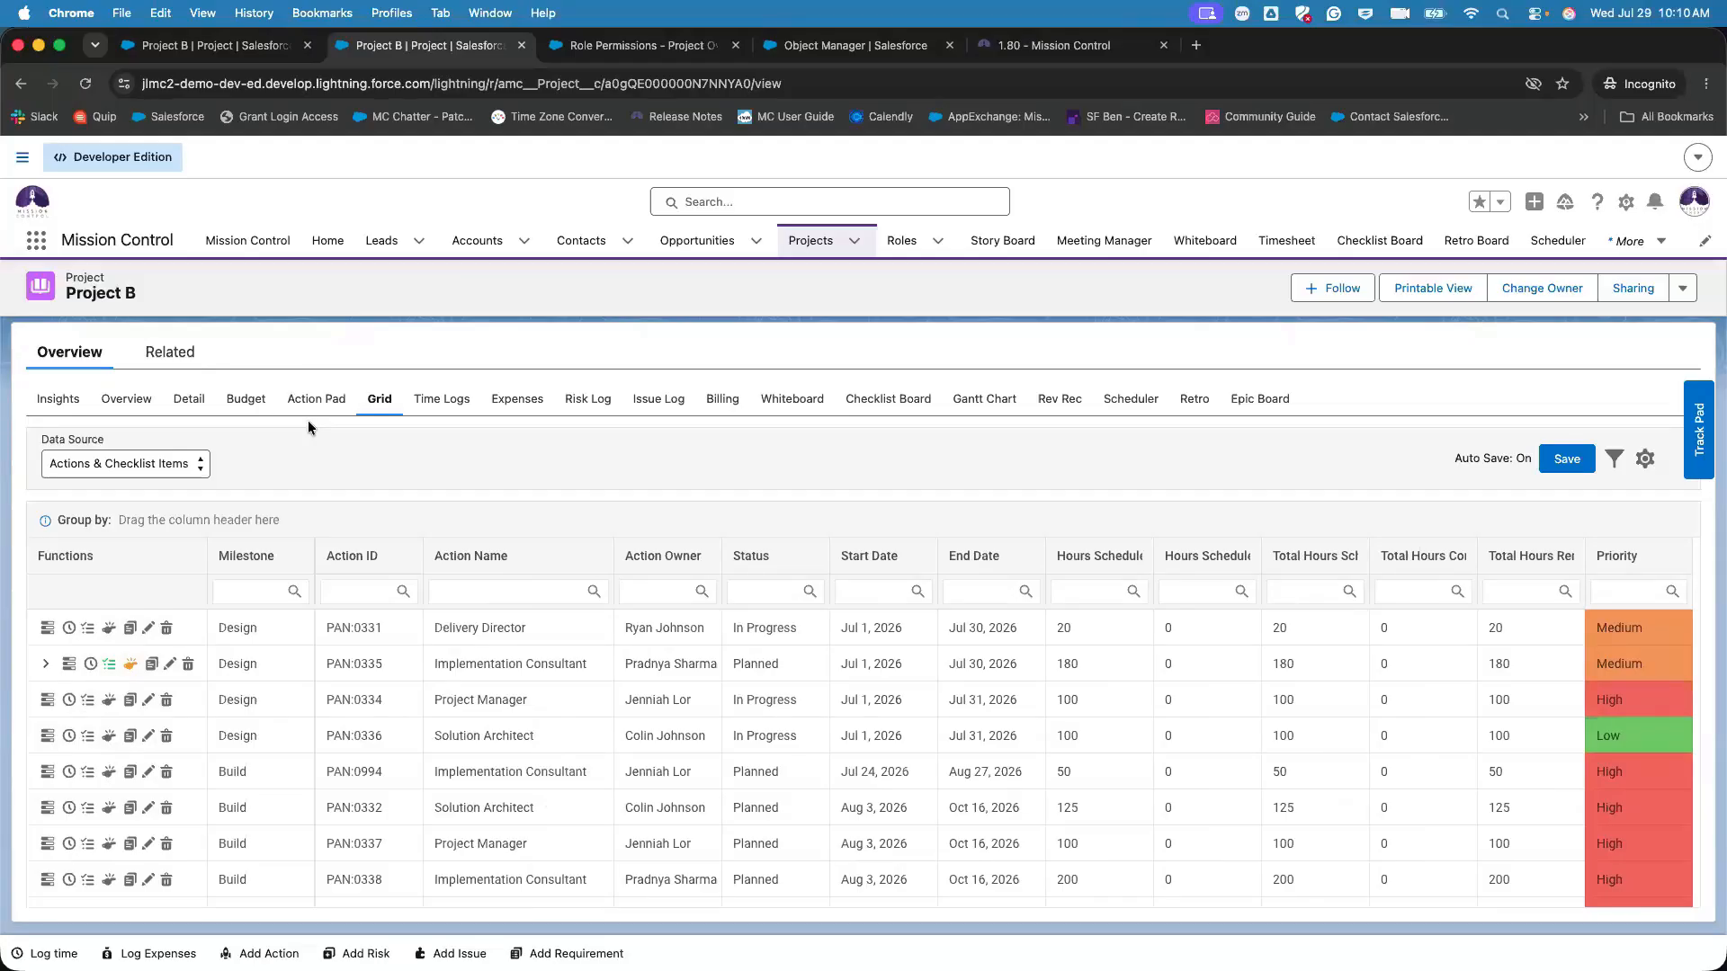
{"action": "scroll", "coordinate": [454, 637], "scroll_direction": "down", "scroll_amount": 3}
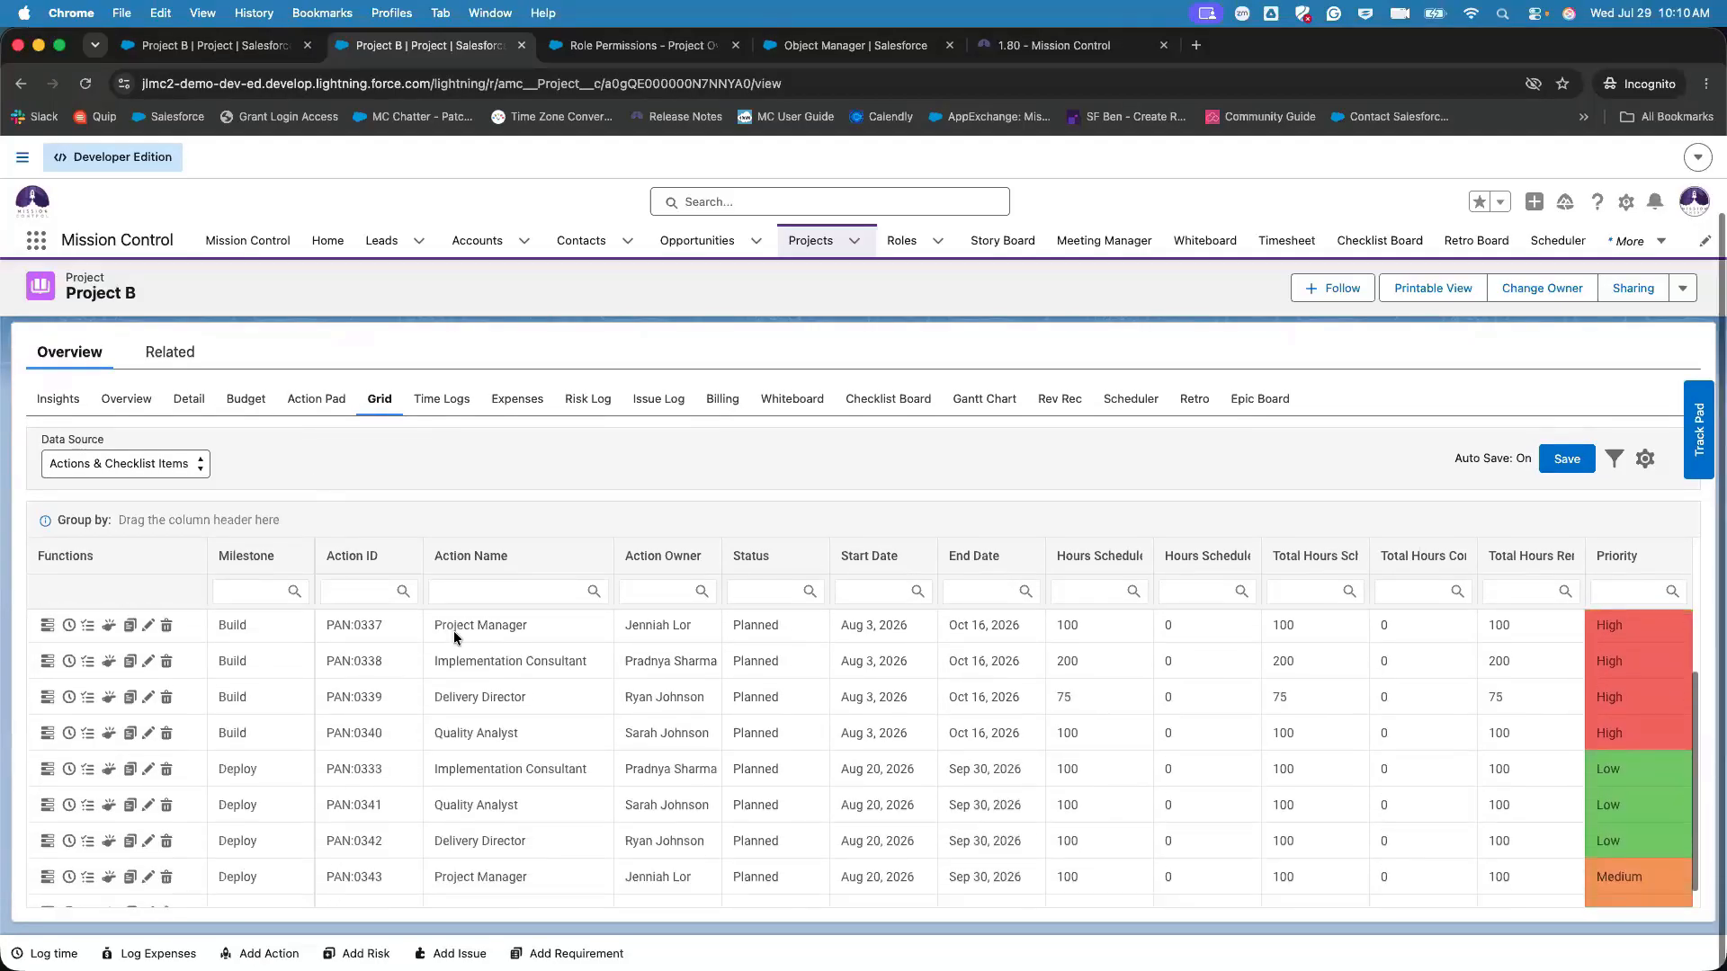
{"action": "scroll", "coordinate": [454, 637], "scroll_direction": "up", "scroll_amount": 4}
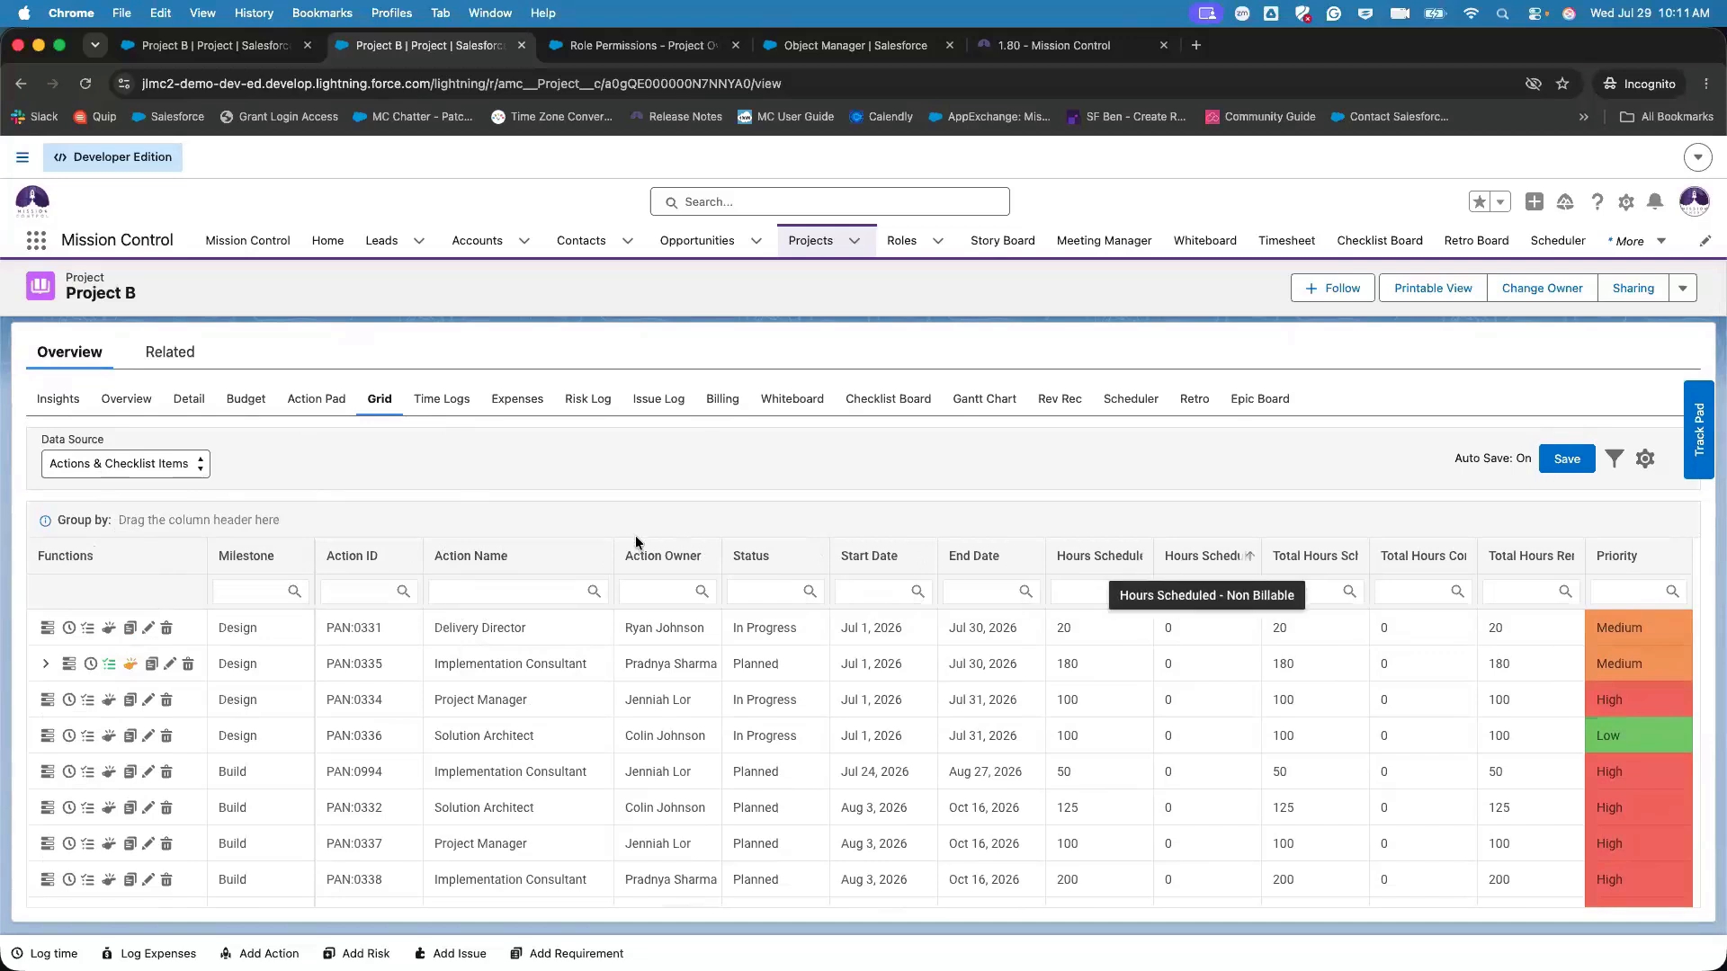
- Switch the Grid's data source to Actions and widen the Action Name column to show full names
{"action": "left_click", "coordinate": [149, 471]}
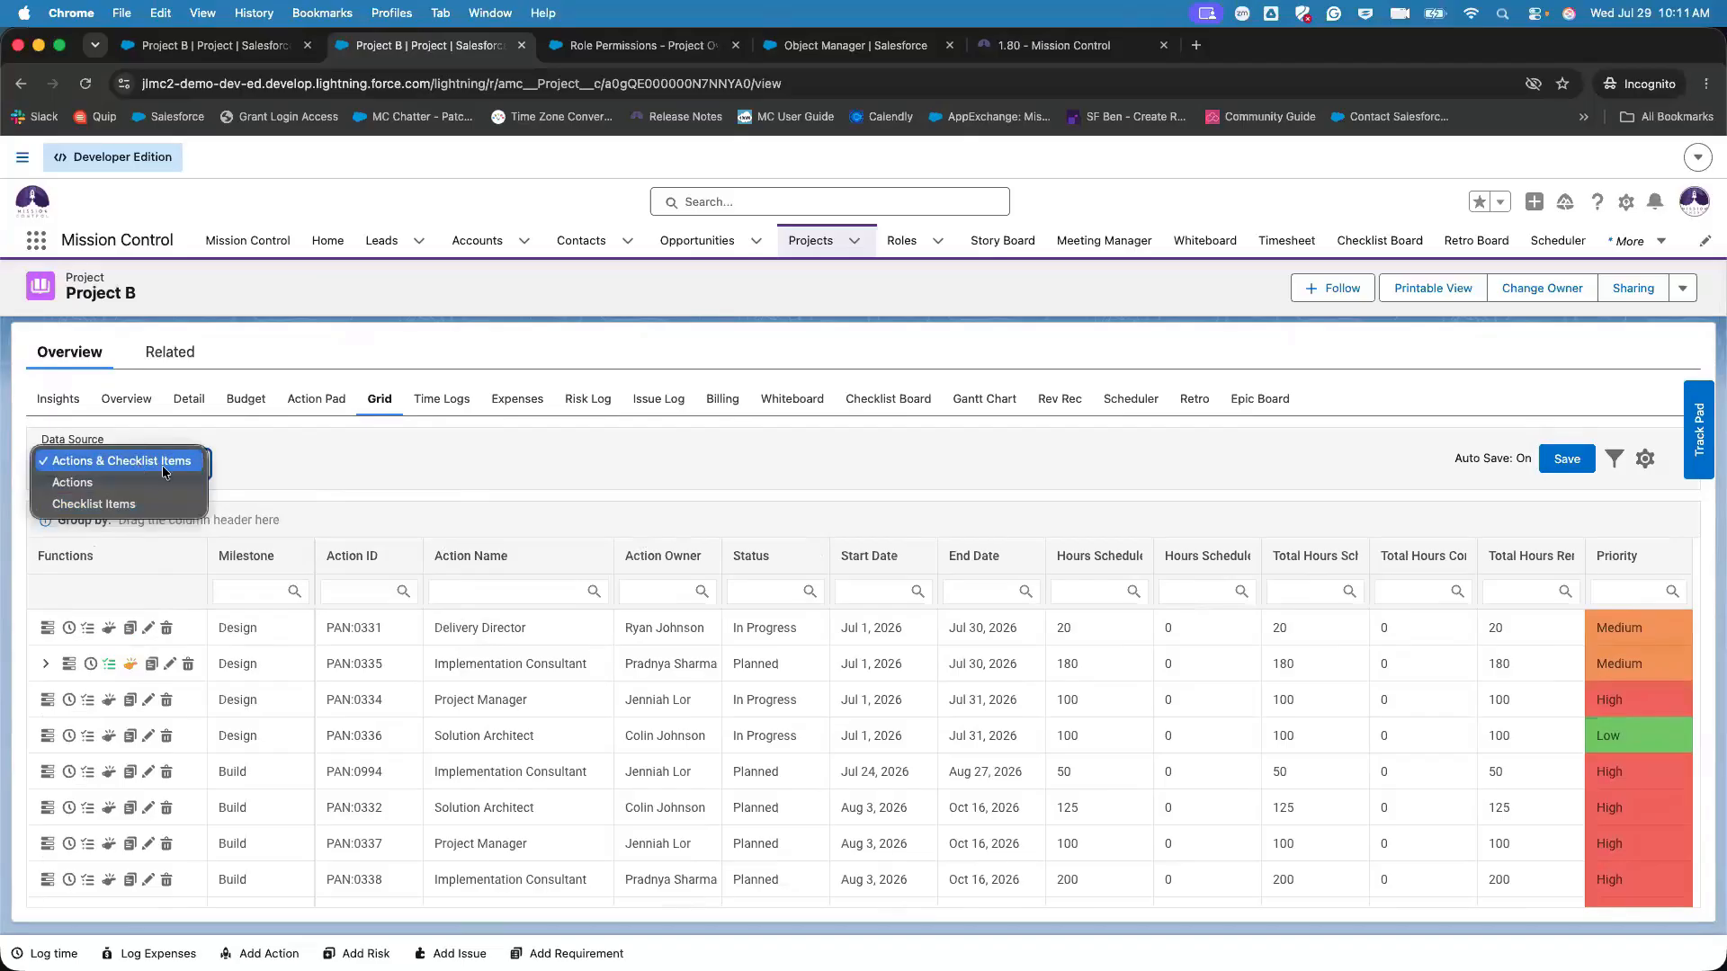
{"action": "left_click", "coordinate": [155, 486]}
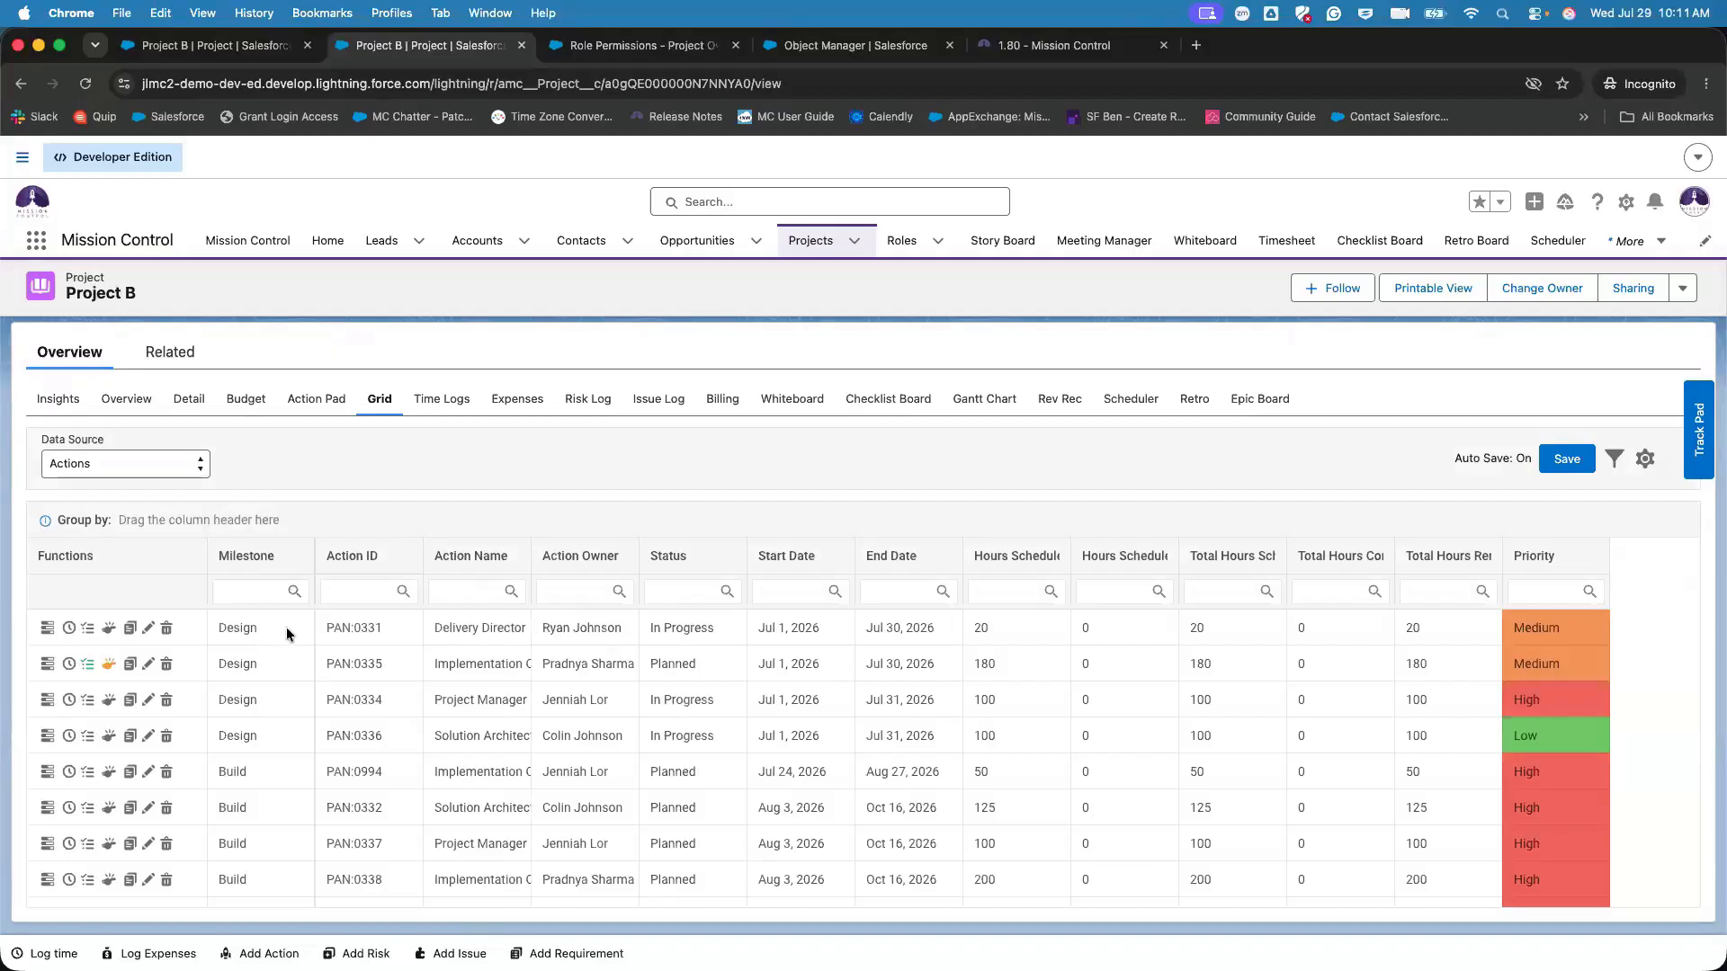
{"action": "scroll", "coordinate": [289, 628], "scroll_direction": "down", "scroll_amount": 5}
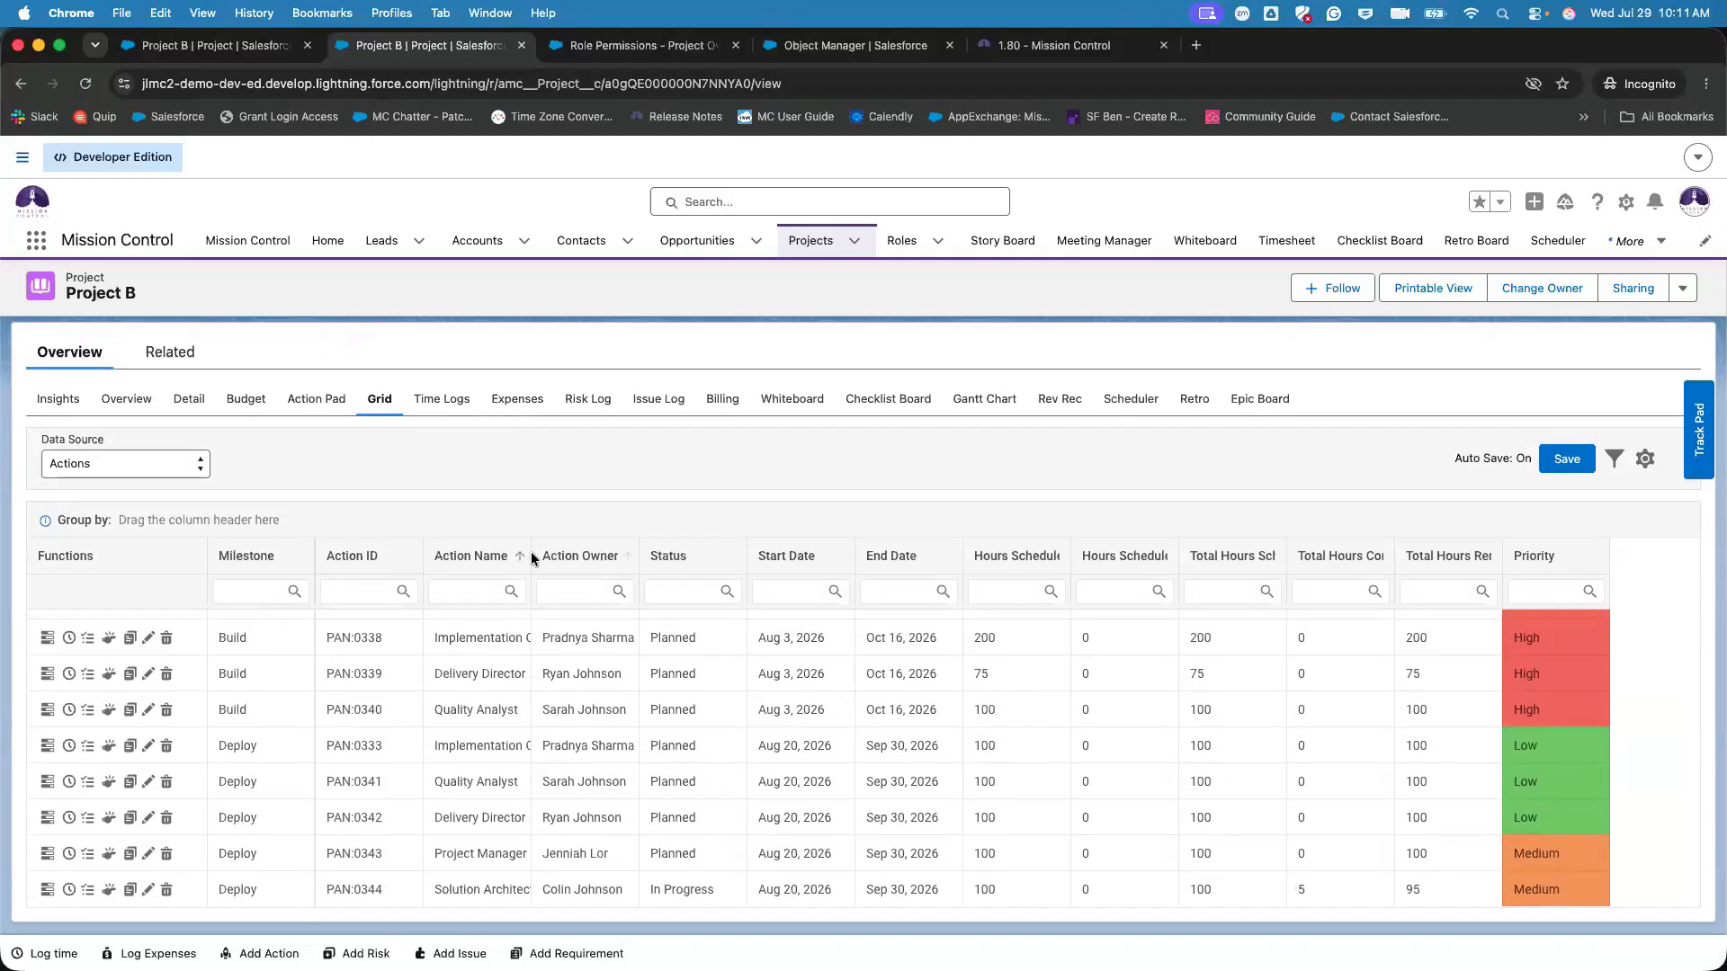
{"action": "left_click_drag", "start_coordinate": [528, 562], "coordinate": [603, 577]}
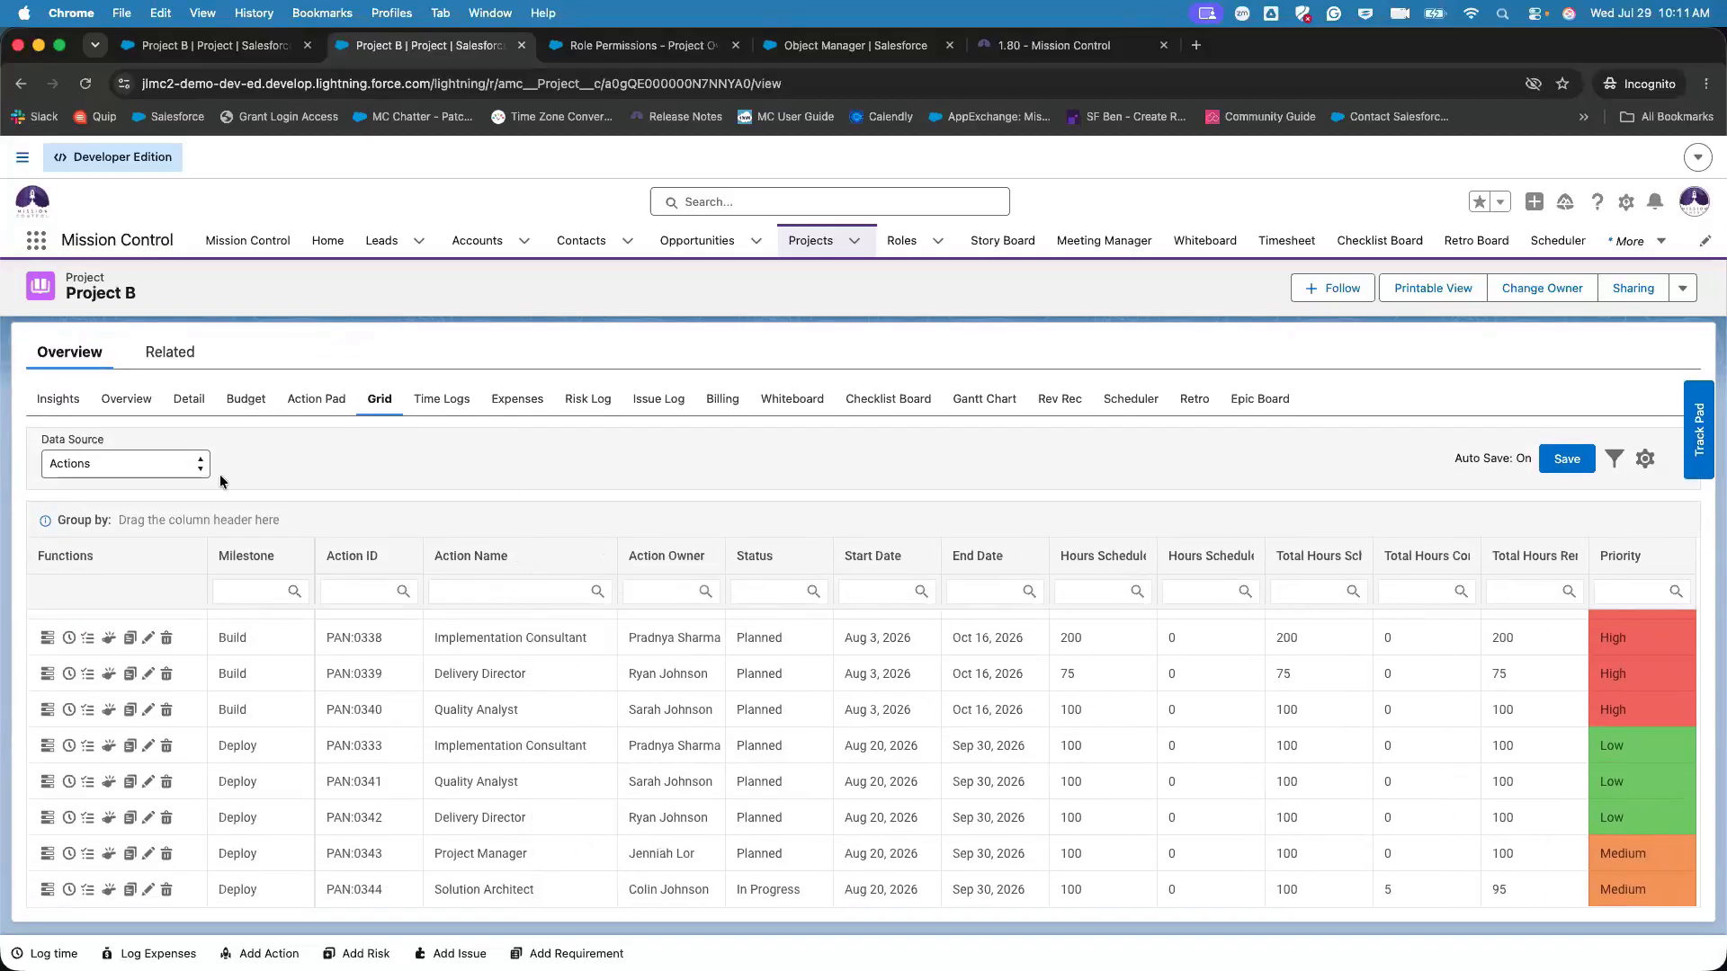
- View the Grid with Checklist Items as data source and return it to Actions & Checklist Items
{"action": "left_click", "coordinate": [171, 464]}
{"action": "left_click", "coordinate": [167, 486]}
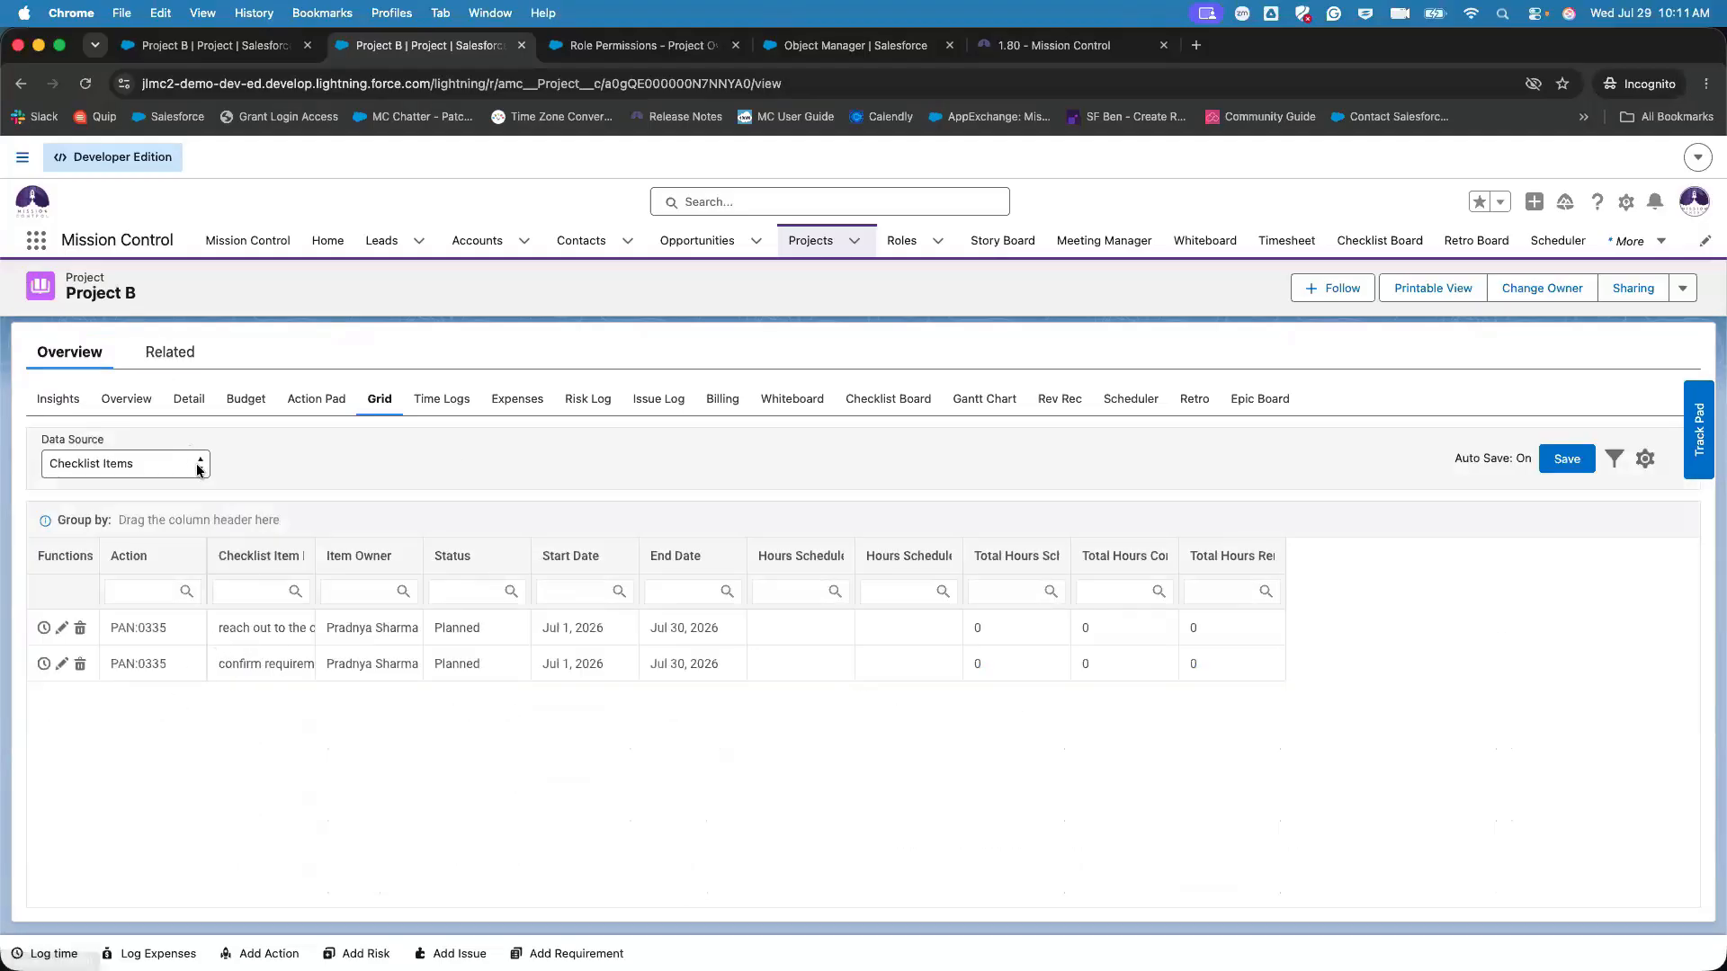
{"action": "left_click", "coordinate": [185, 462]}
{"action": "left_click", "coordinate": [165, 418]}
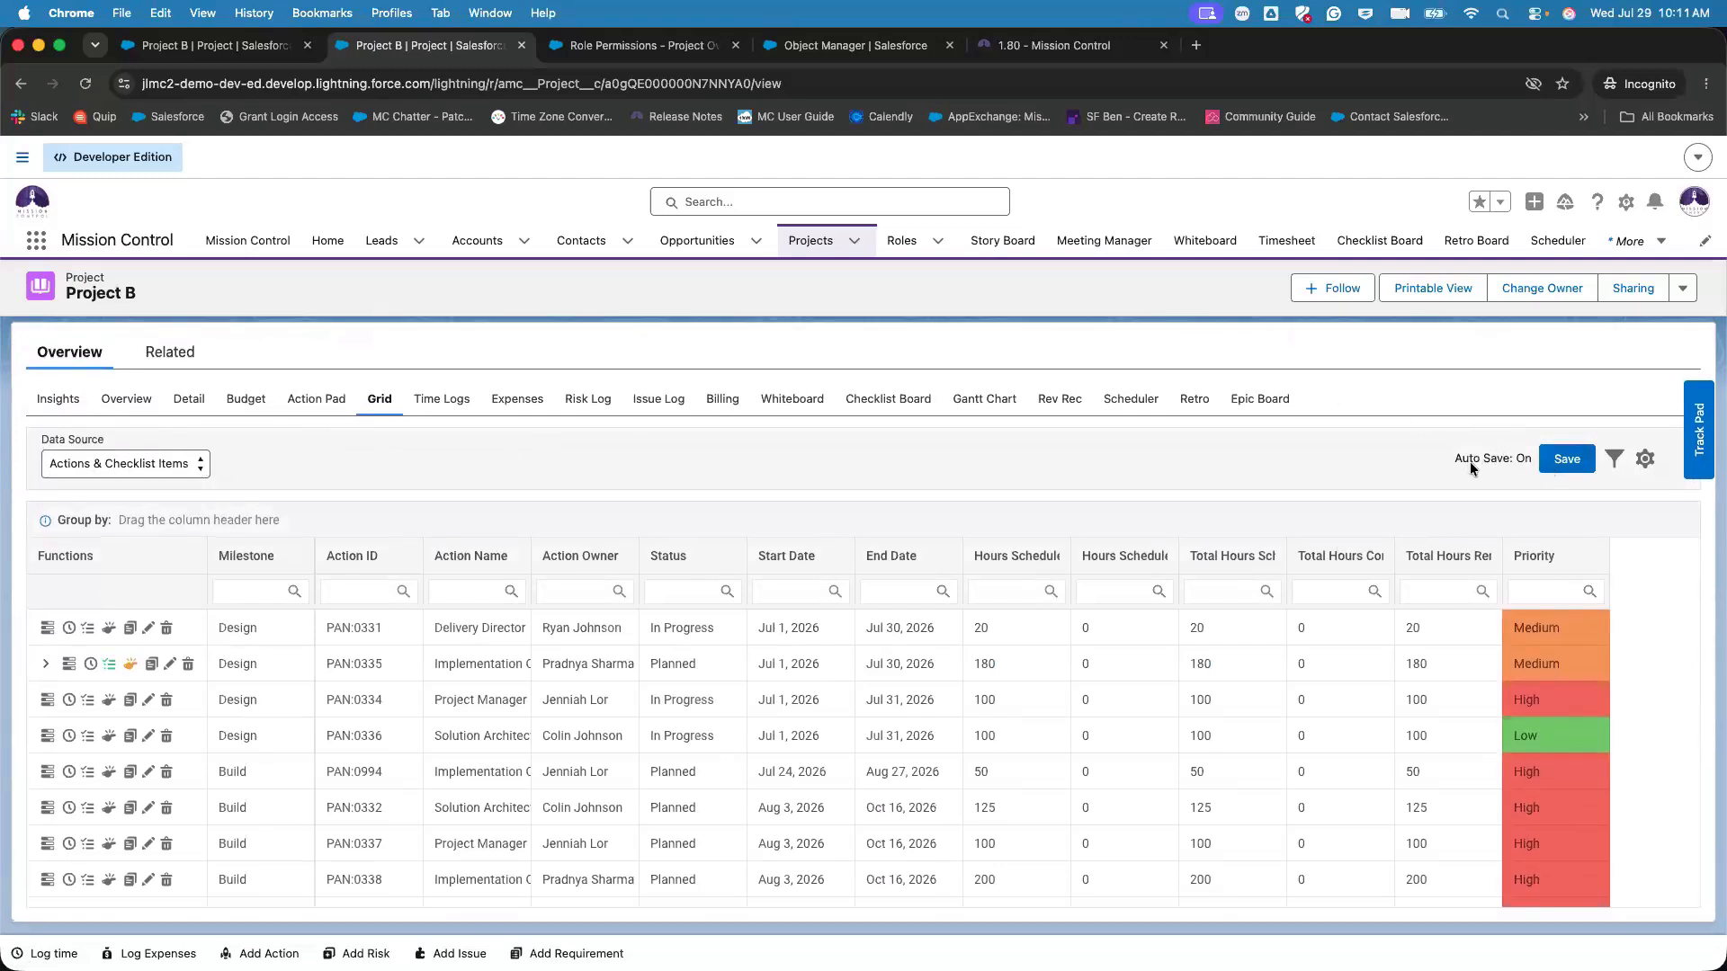
- With Auto Save on, set the first Hours Scheduled value of the Design milestone's Project Manager action to 105
{"action": "left_click_drag", "start_coordinate": [1450, 457], "coordinate": [1542, 466]}
{"action": "left_click", "coordinate": [1006, 700]}
{"action": "key", "text": "BackSpace"}
{"action": "key", "text": "BackSpace"}
{"action": "type", "text": "05"}
{"action": "left_click", "coordinate": [1031, 651]}
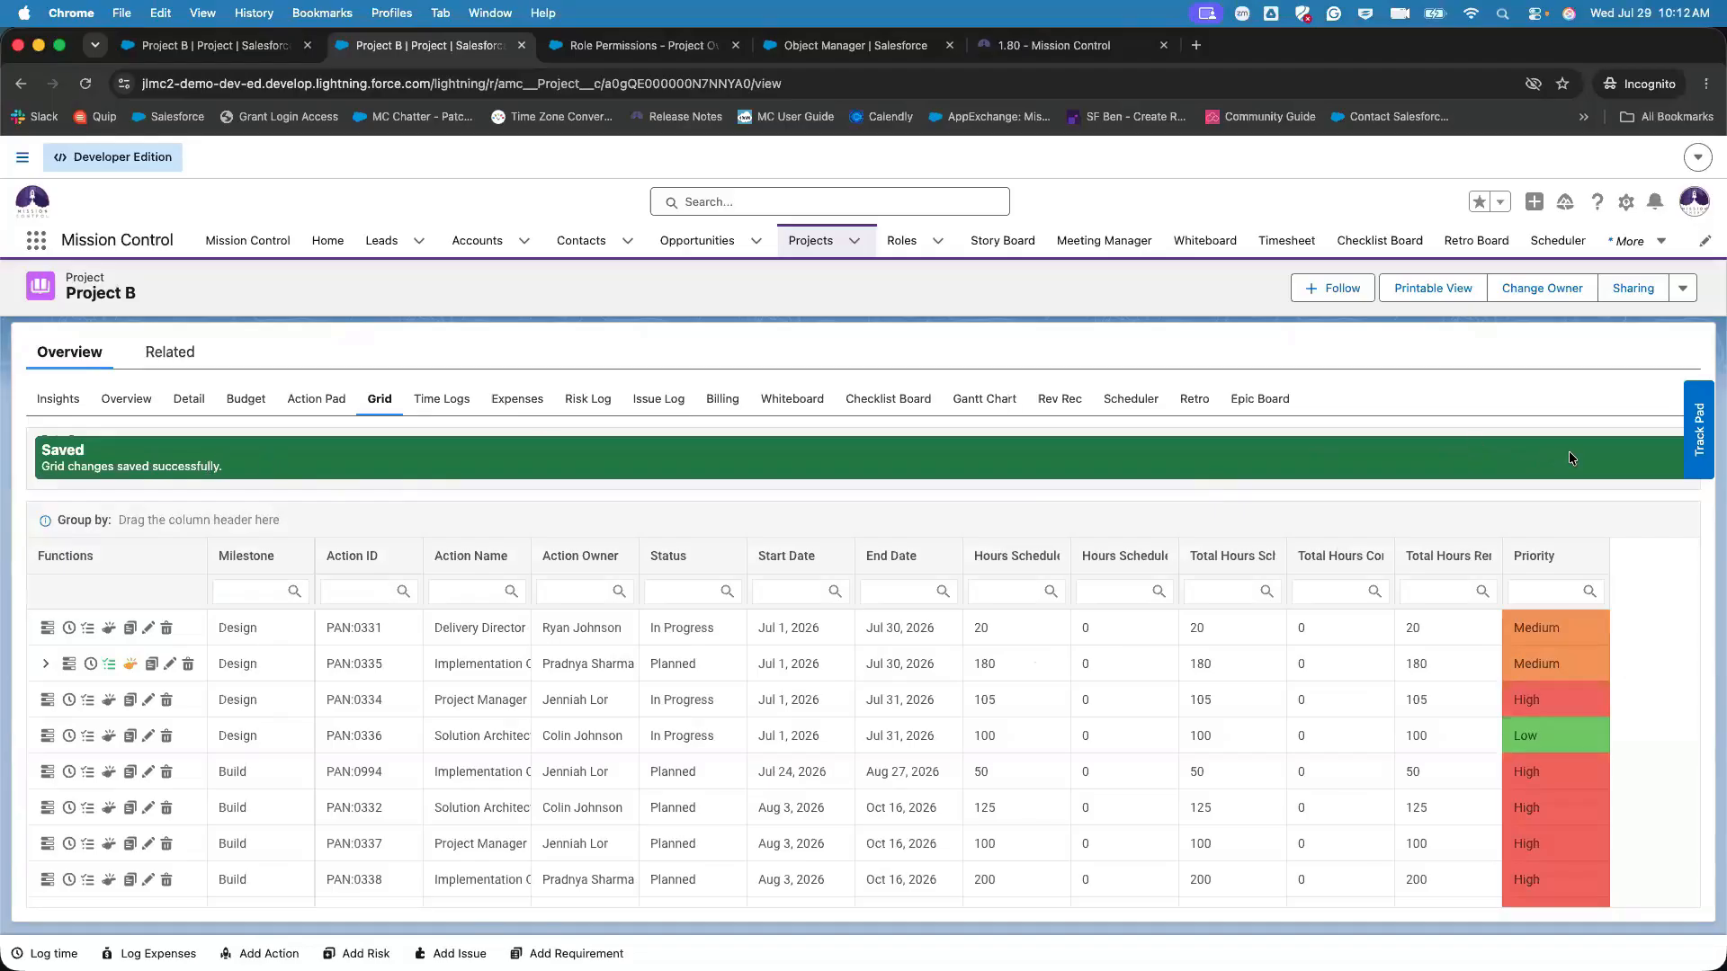
- Disable Enable Auto Save in the Grid settings and save the settings
{"action": "left_click", "coordinate": [1644, 459]}
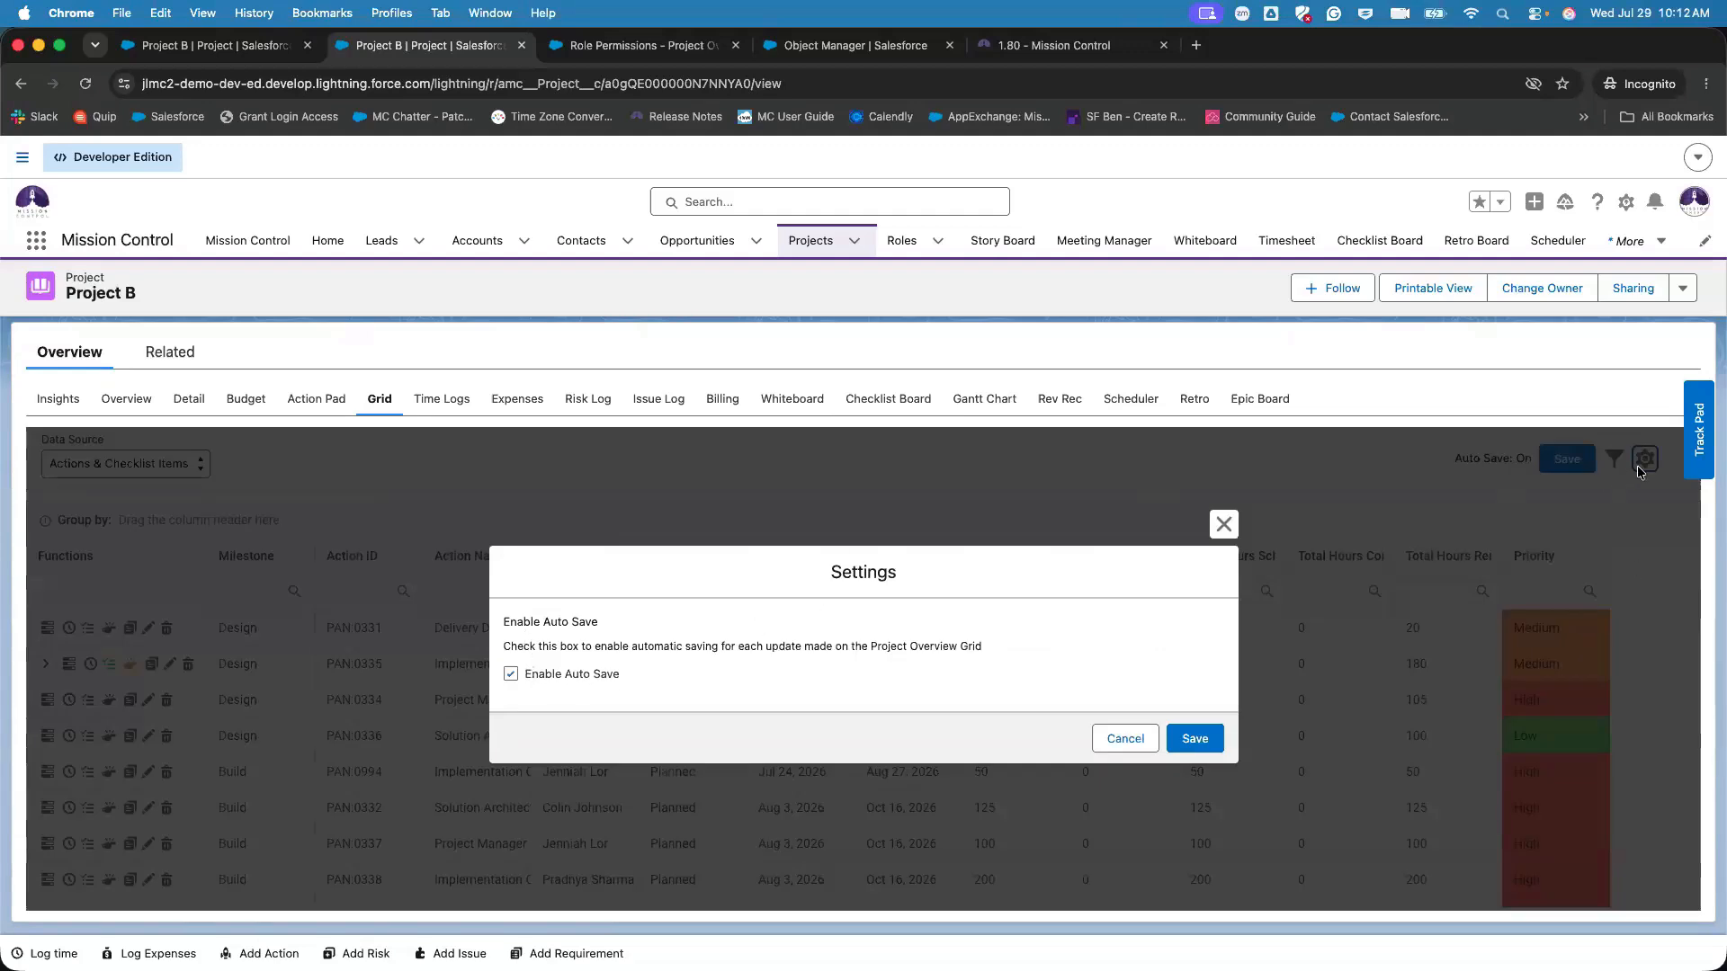
{"action": "left_click", "coordinate": [511, 674]}
{"action": "left_click_drag", "start_coordinate": [646, 646], "coordinate": [988, 639]}
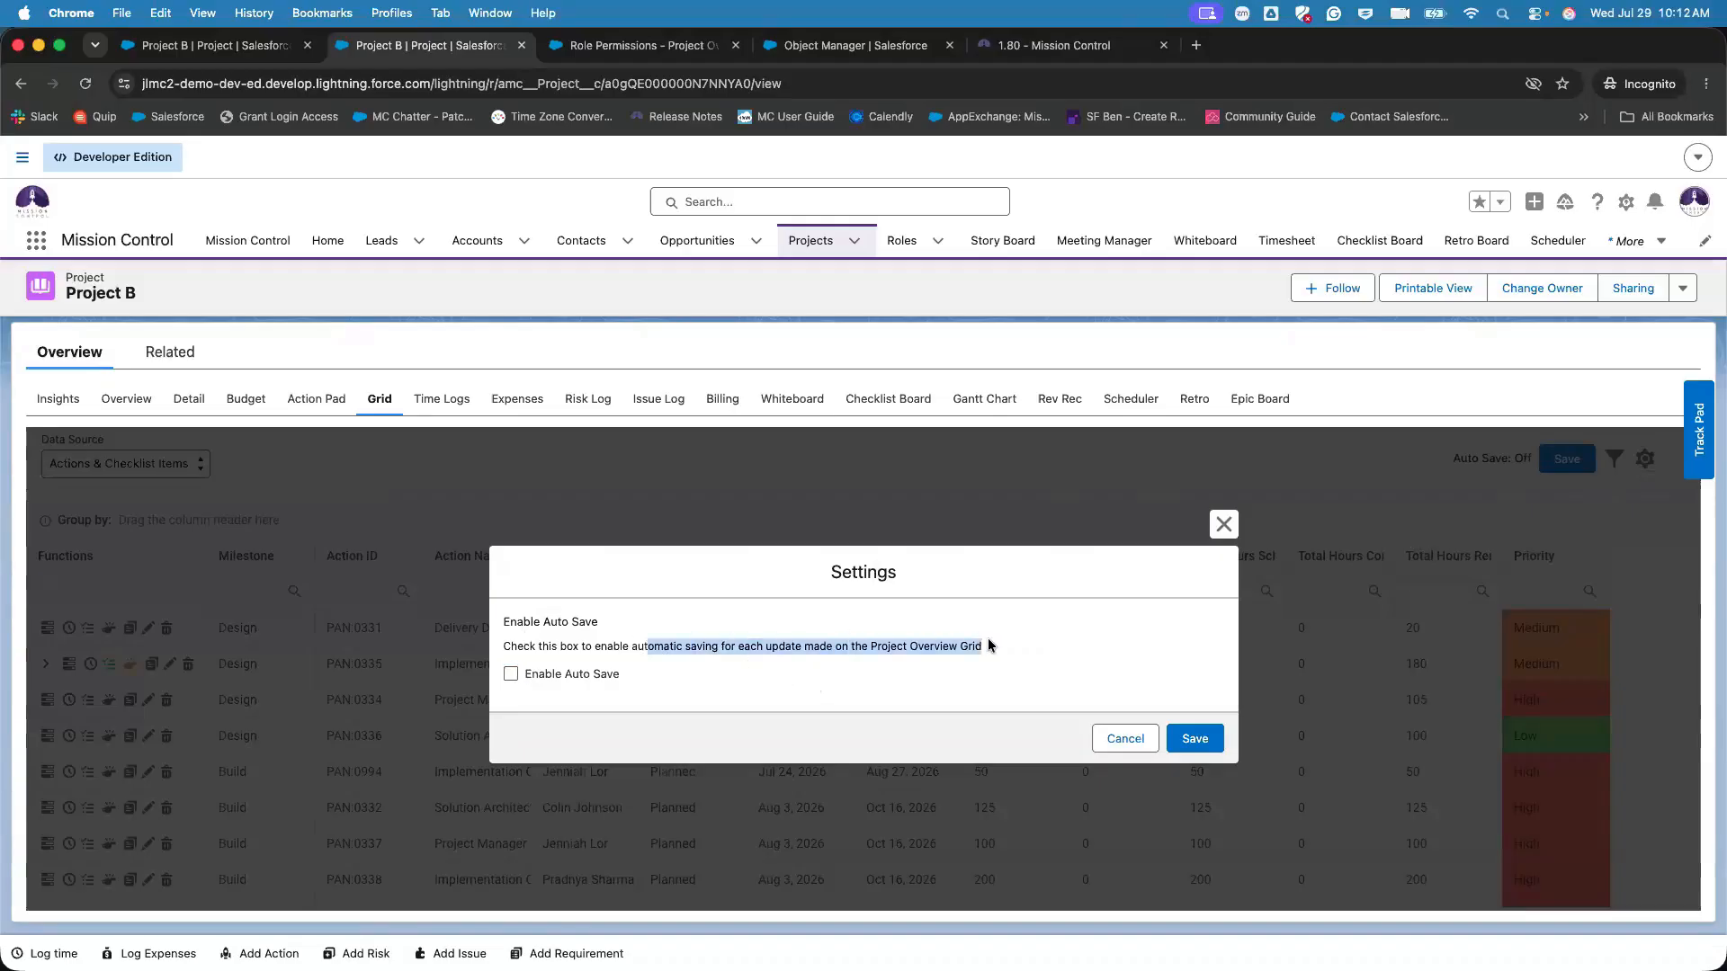
{"action": "left_click", "coordinate": [1195, 739]}
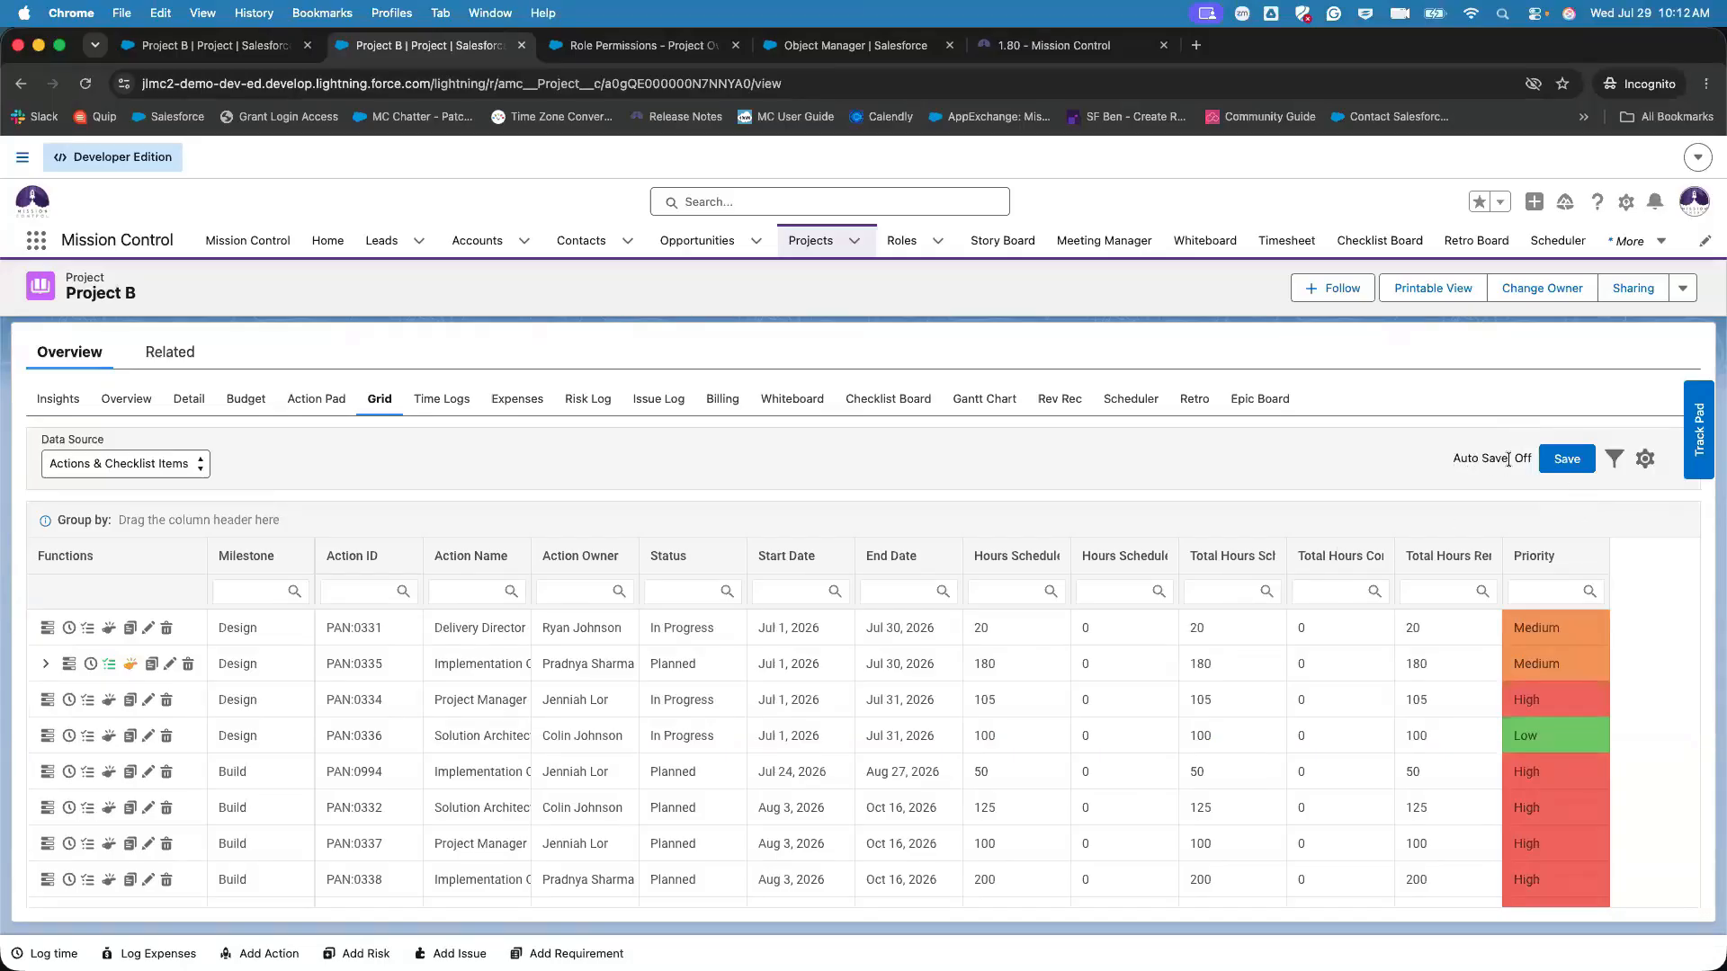
- Set the first Hours Scheduled value of the Design milestone's Project Manager action to 100 and save the Grid manually
{"action": "triple_click", "coordinate": [1508, 460]}
{"action": "left_click", "coordinate": [1010, 699]}
{"action": "key", "text": "BackSpace"}
{"action": "type", "text": "0"}
{"action": "key", "text": "Up"}
{"action": "left_click", "coordinate": [1561, 467]}
- Open the Project Overview Filters and examine the pre-set, phase, milestone, action and checklist item filter options
{"action": "left_click", "coordinate": [1618, 460]}
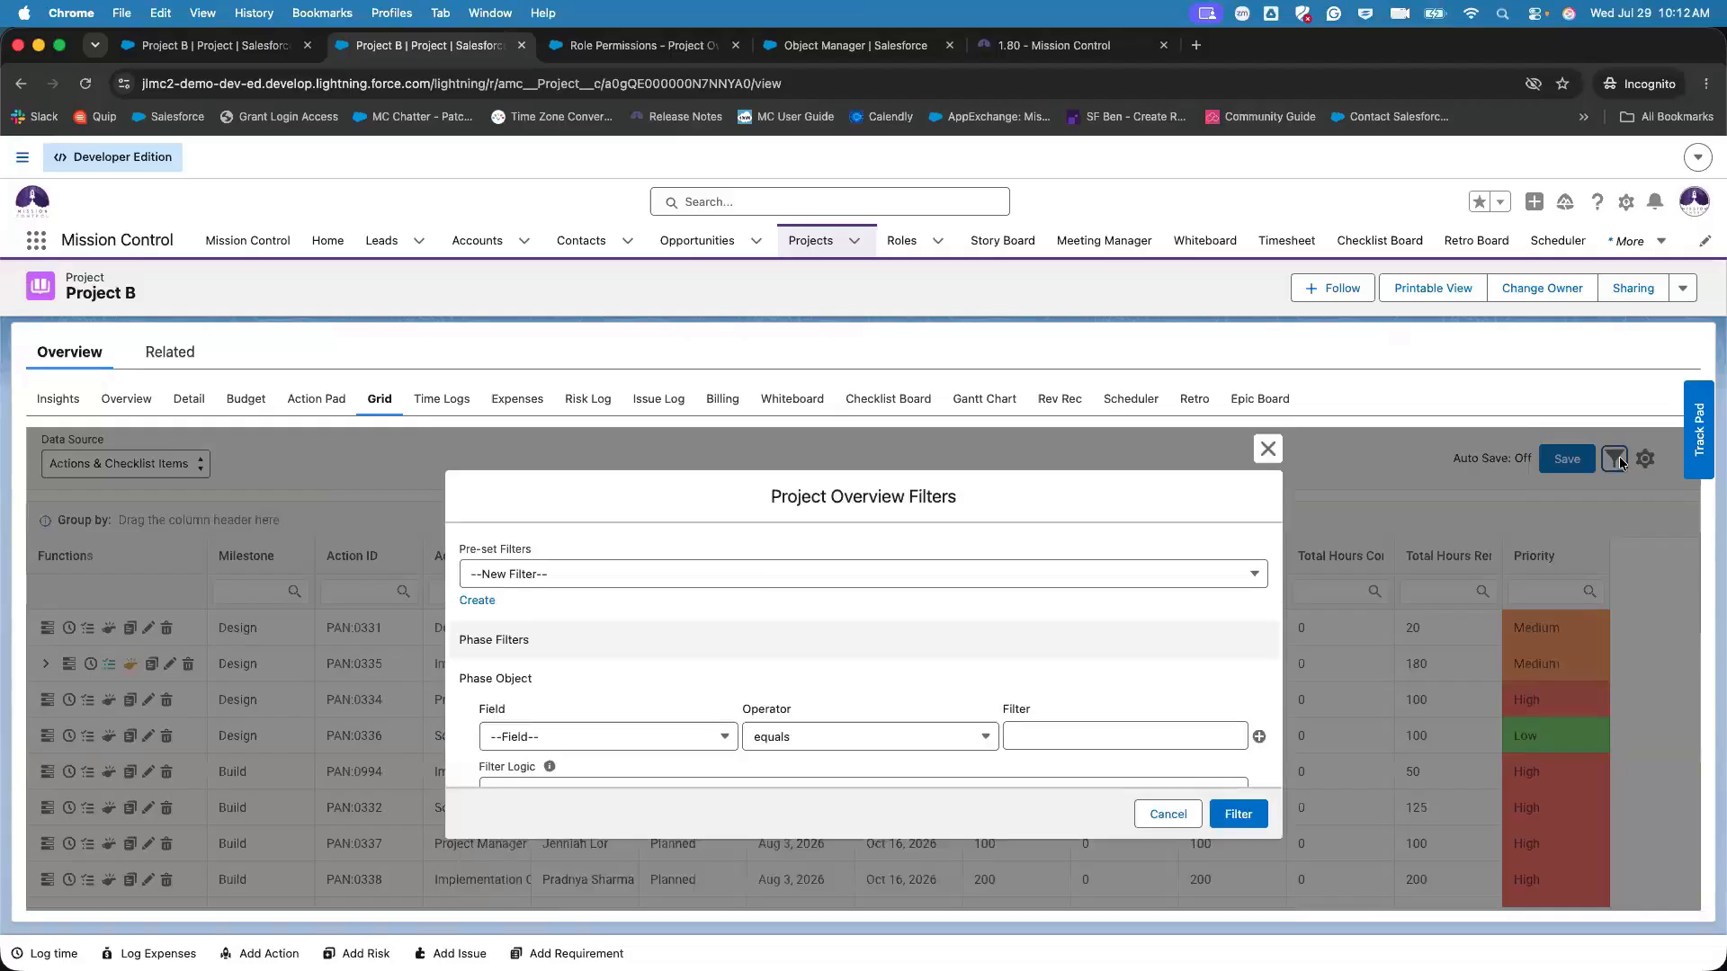
{"action": "scroll", "coordinate": [1004, 621], "scroll_direction": "down", "scroll_amount": 4}
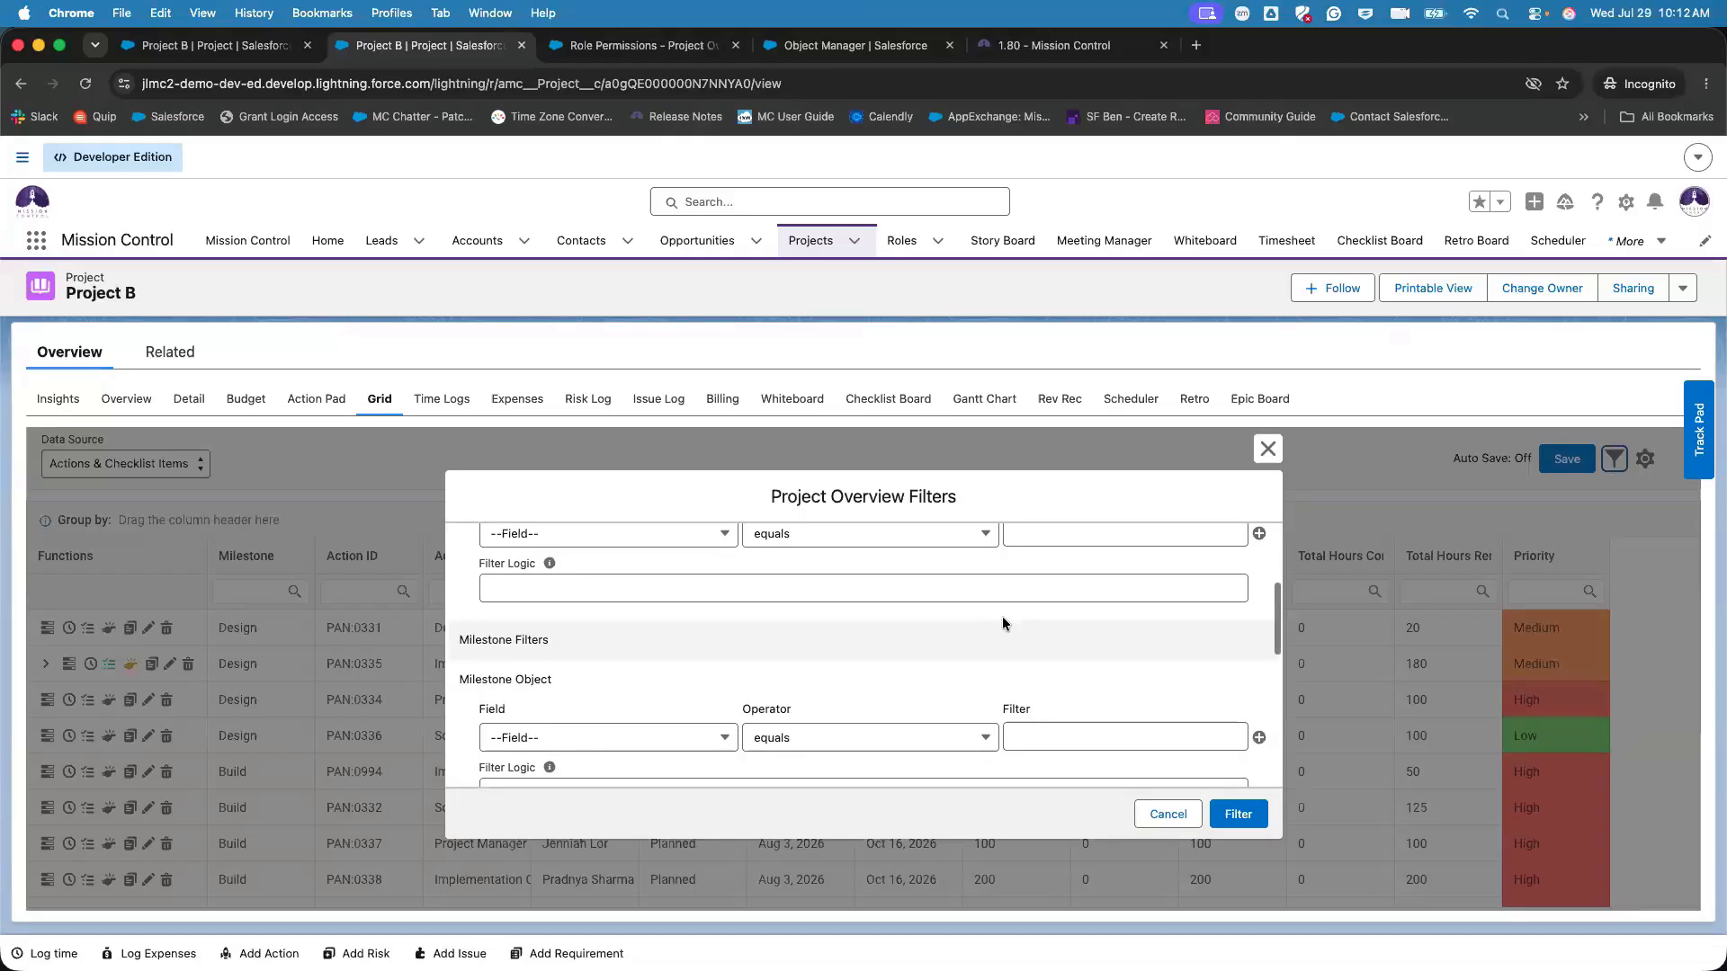
{"action": "scroll", "coordinate": [1002, 617], "scroll_direction": "down", "scroll_amount": 5}
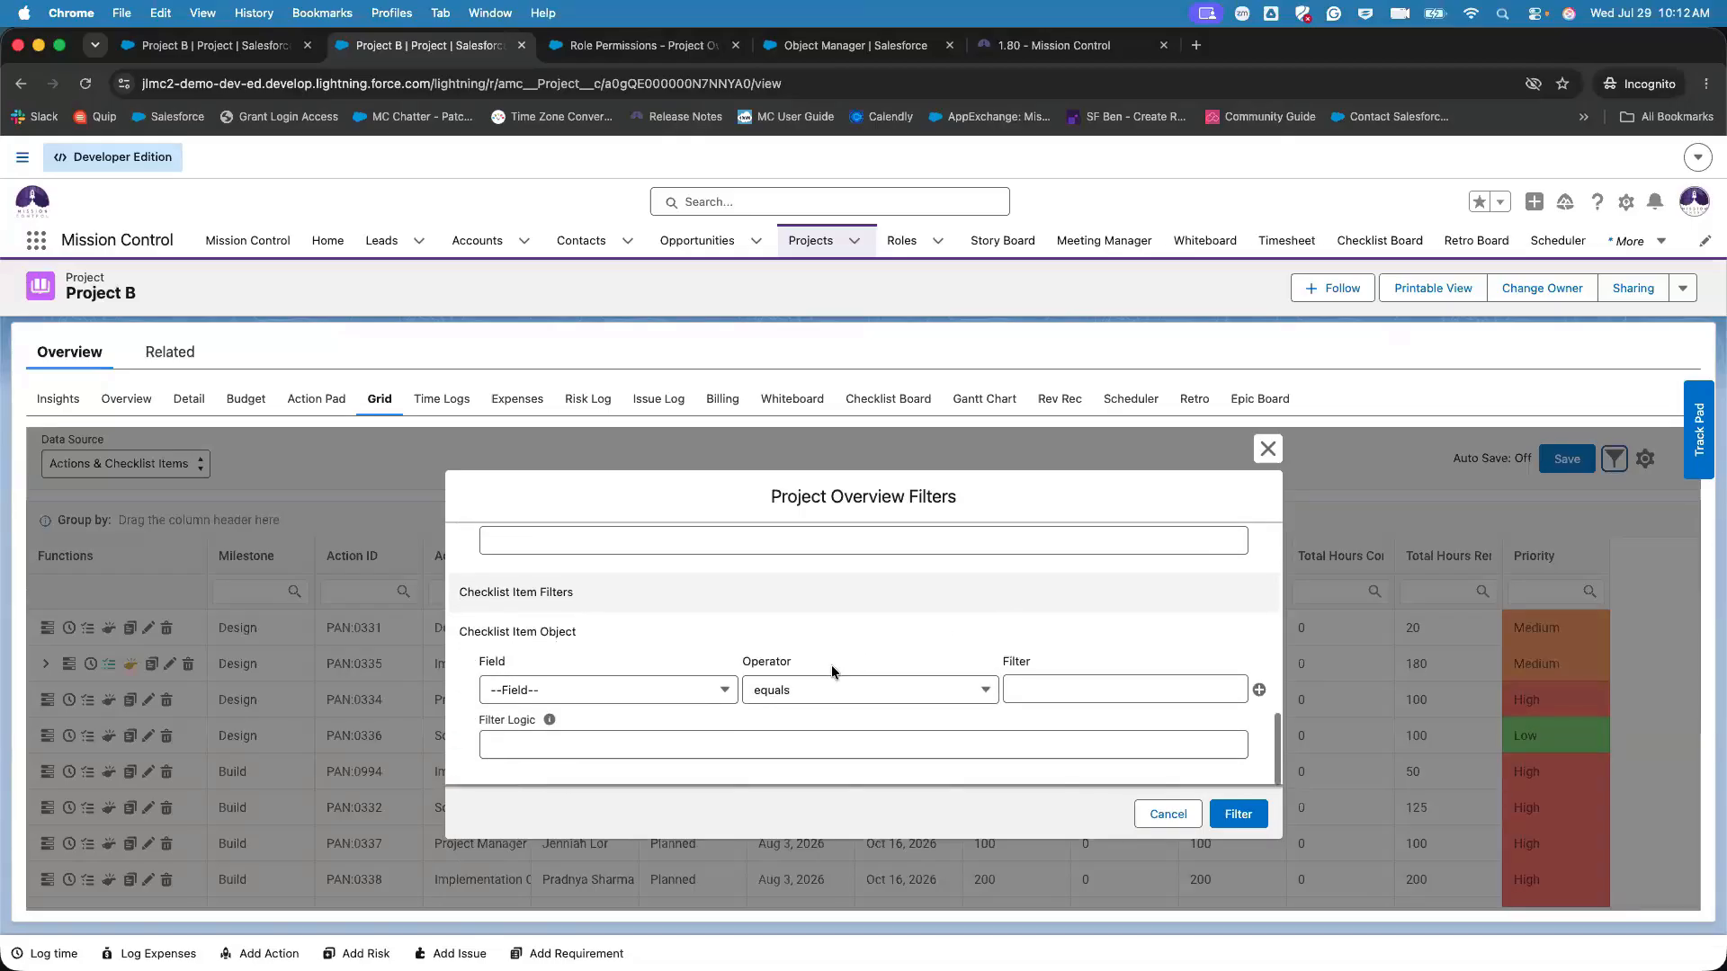
{"action": "scroll", "coordinate": [831, 667], "scroll_direction": "up", "scroll_amount": 3}
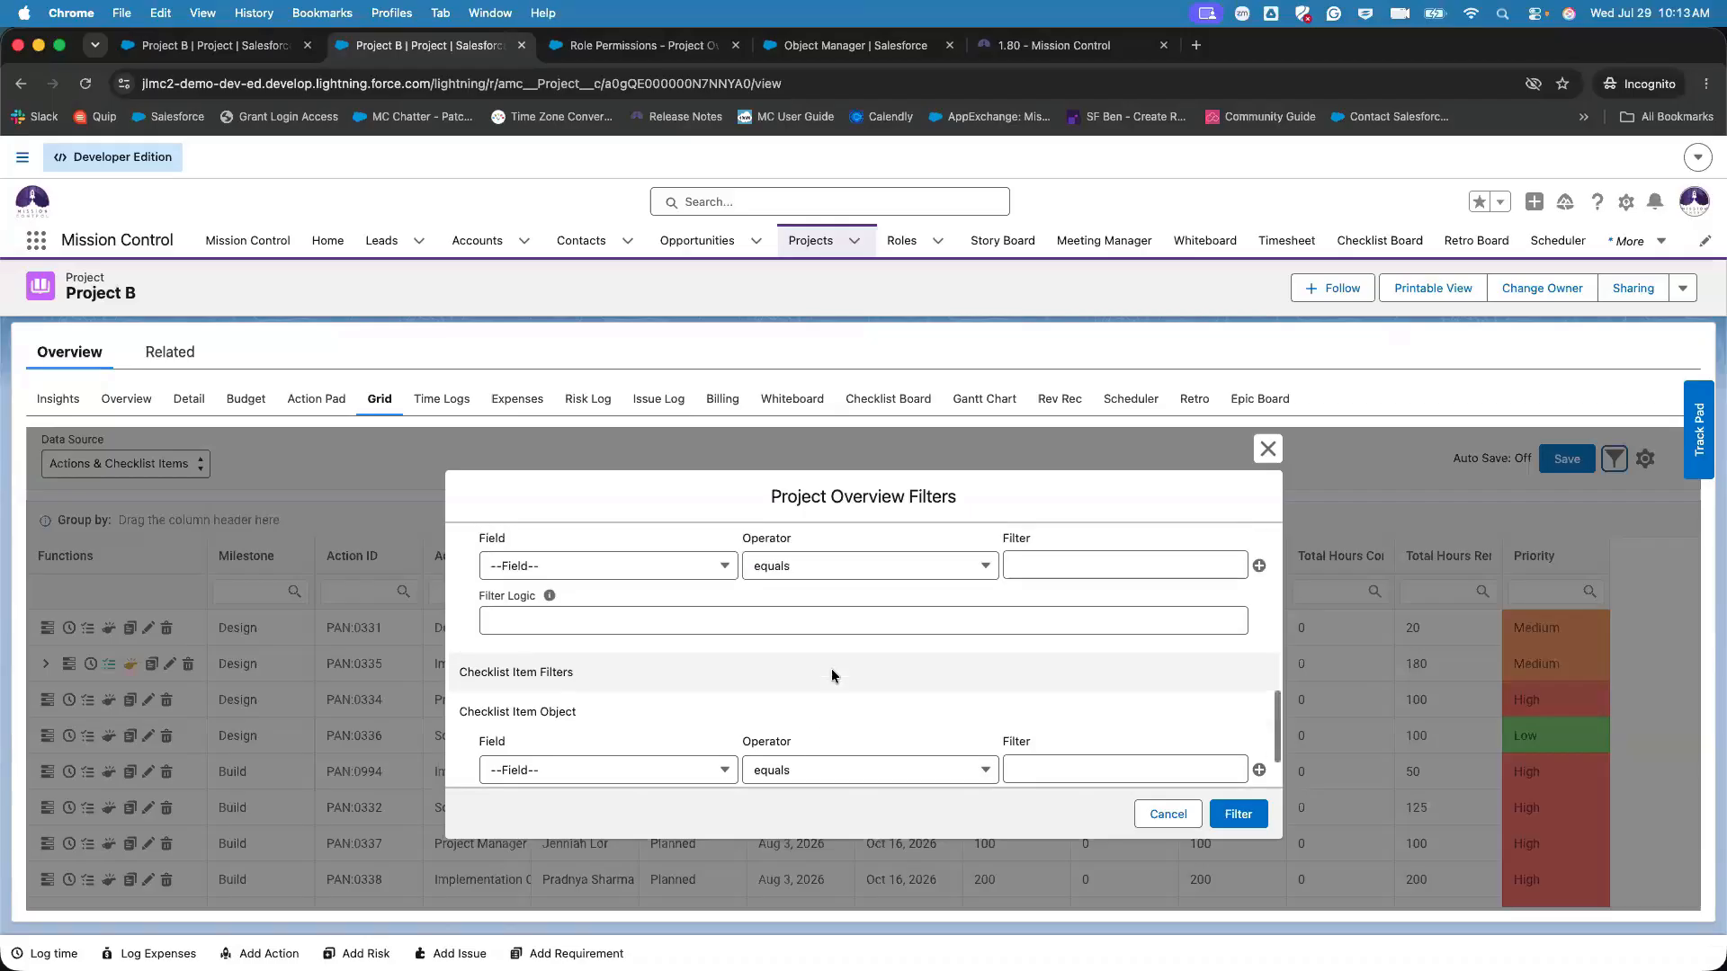
{"action": "scroll", "coordinate": [831, 668], "scroll_direction": "up", "scroll_amount": 10}
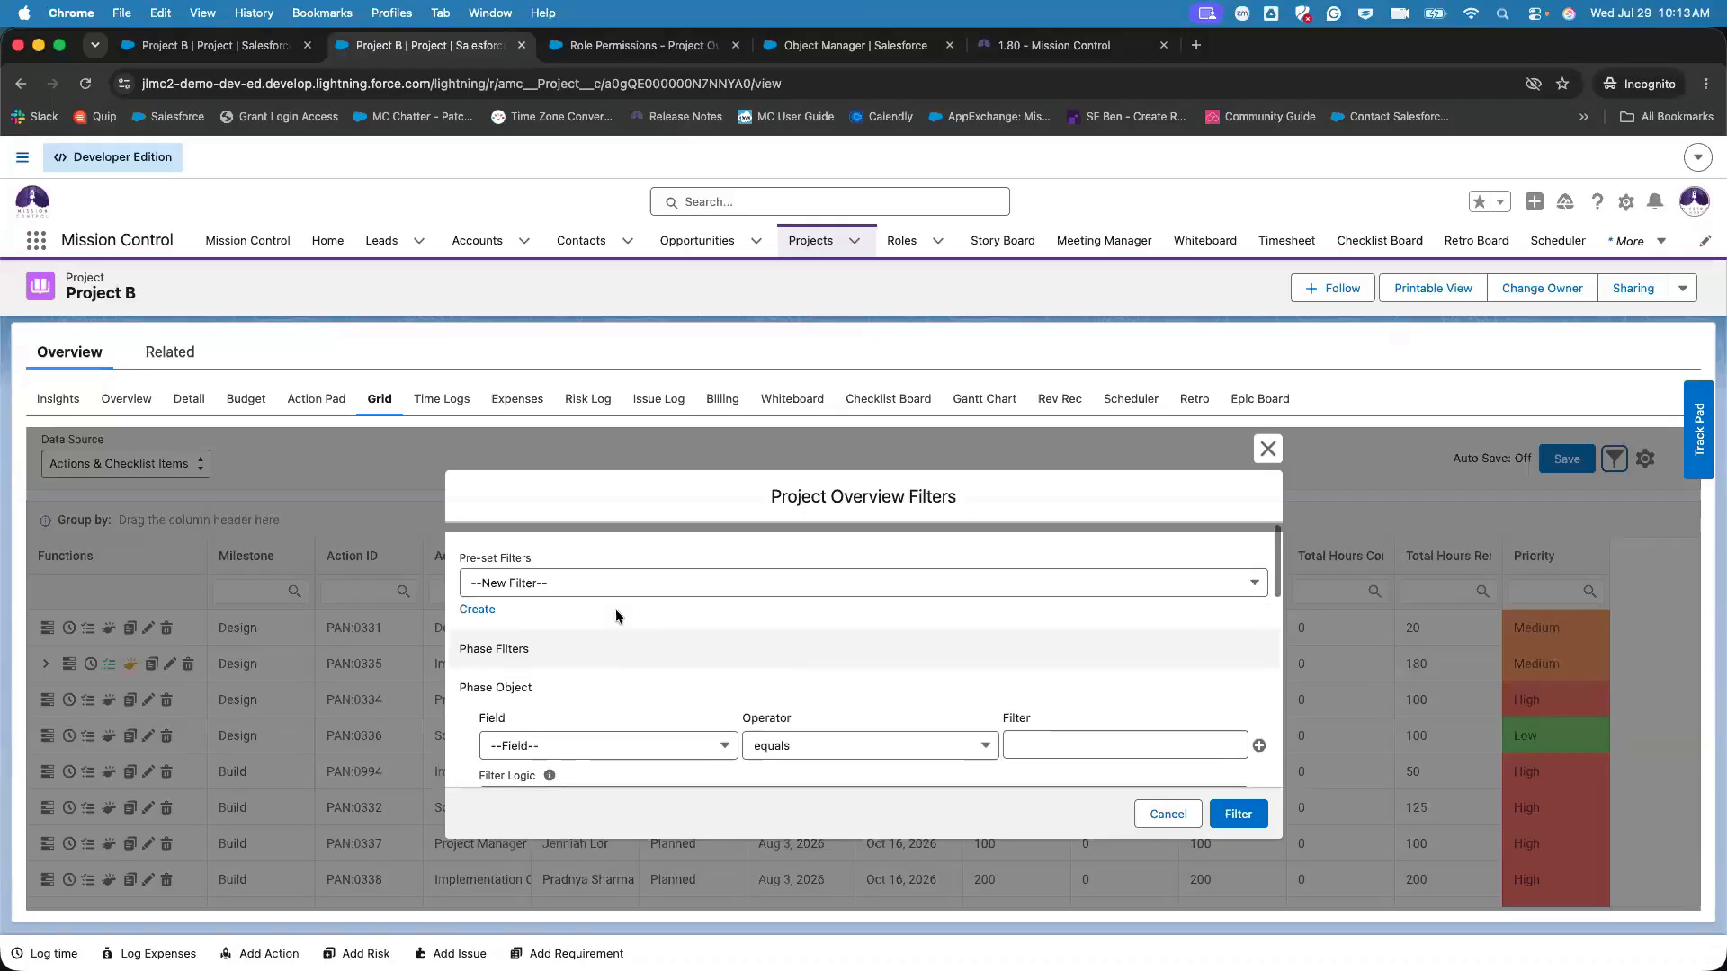
{"action": "left_click", "coordinate": [594, 576]}
{"action": "left_click", "coordinate": [549, 556]}
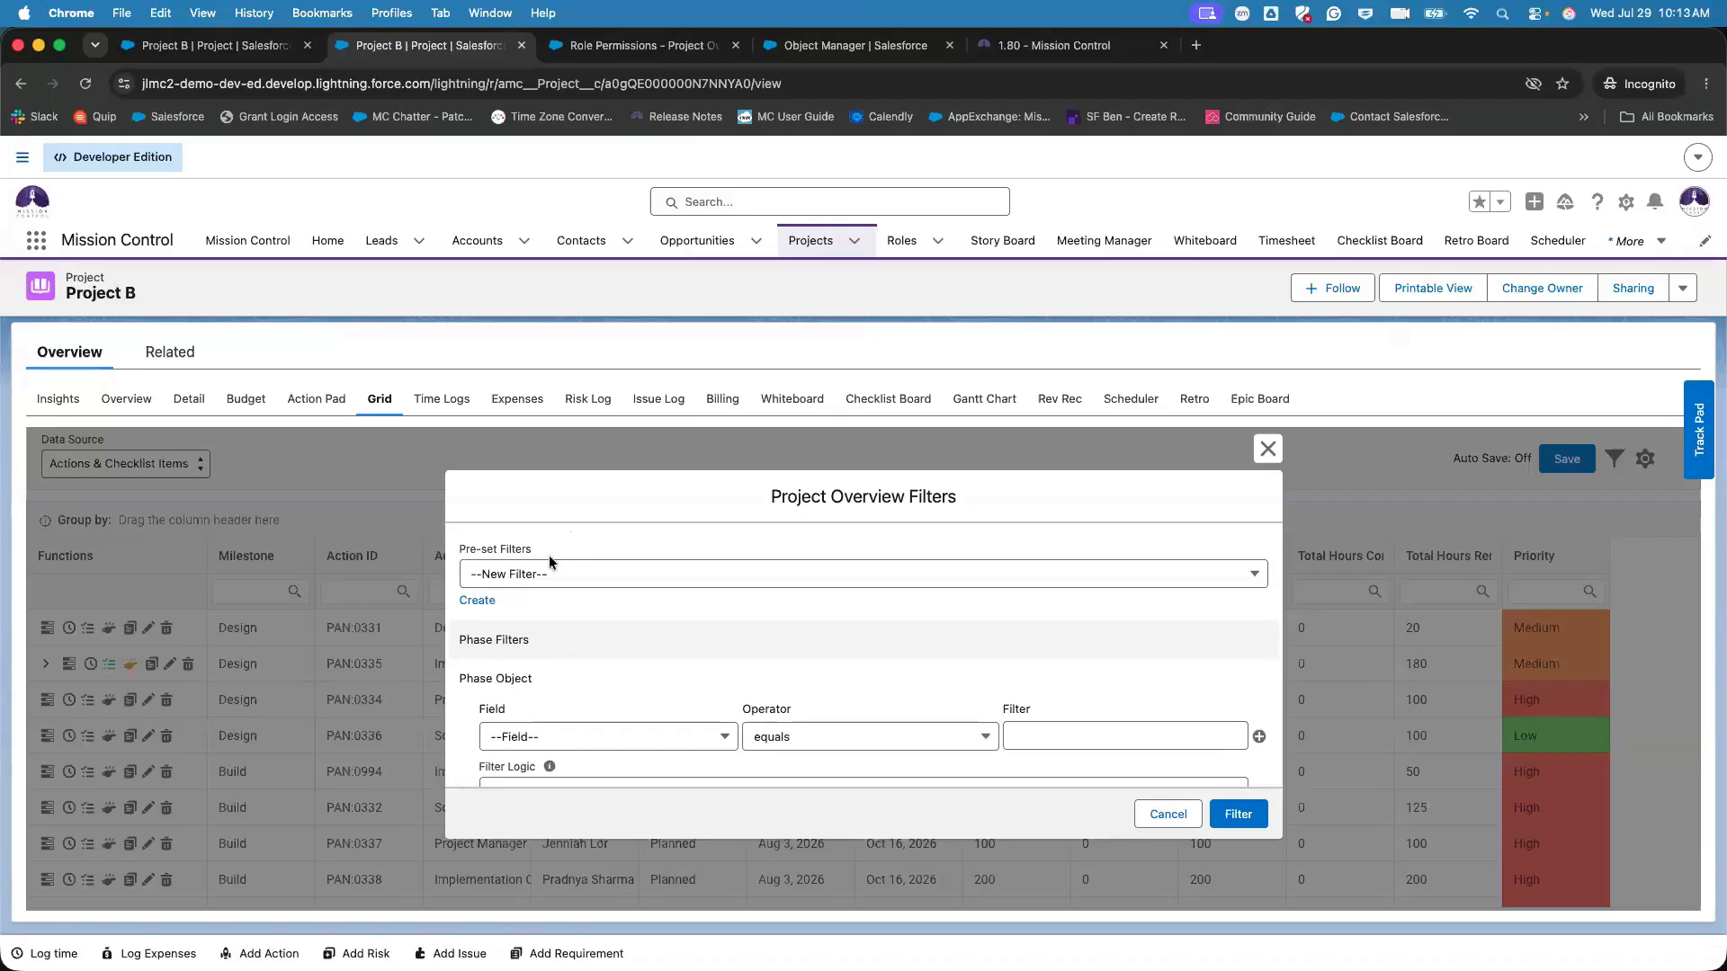
- Create a pre-set filter whose name says it covers all actions belonging to one team member
{"action": "left_click", "coordinate": [484, 601]}
{"action": "left_click", "coordinate": [593, 576]}
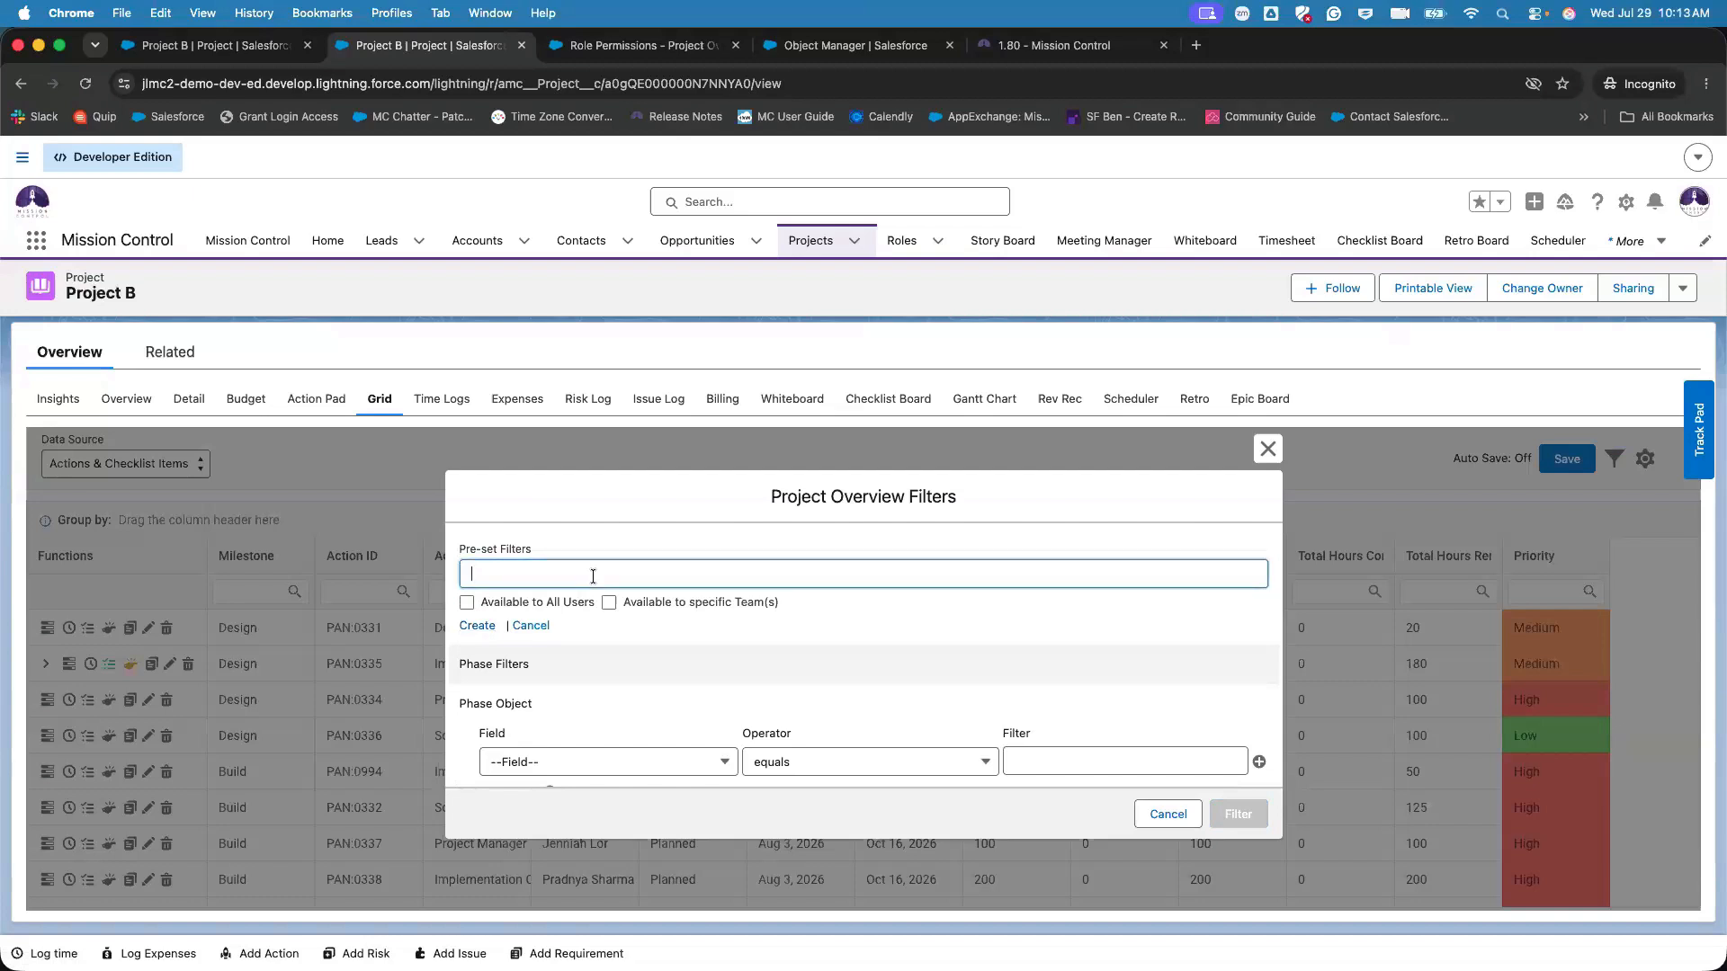
{"action": "scroll", "coordinate": [593, 576], "scroll_direction": "down", "scroll_amount": 1}
{"action": "type", "text": "Al"}
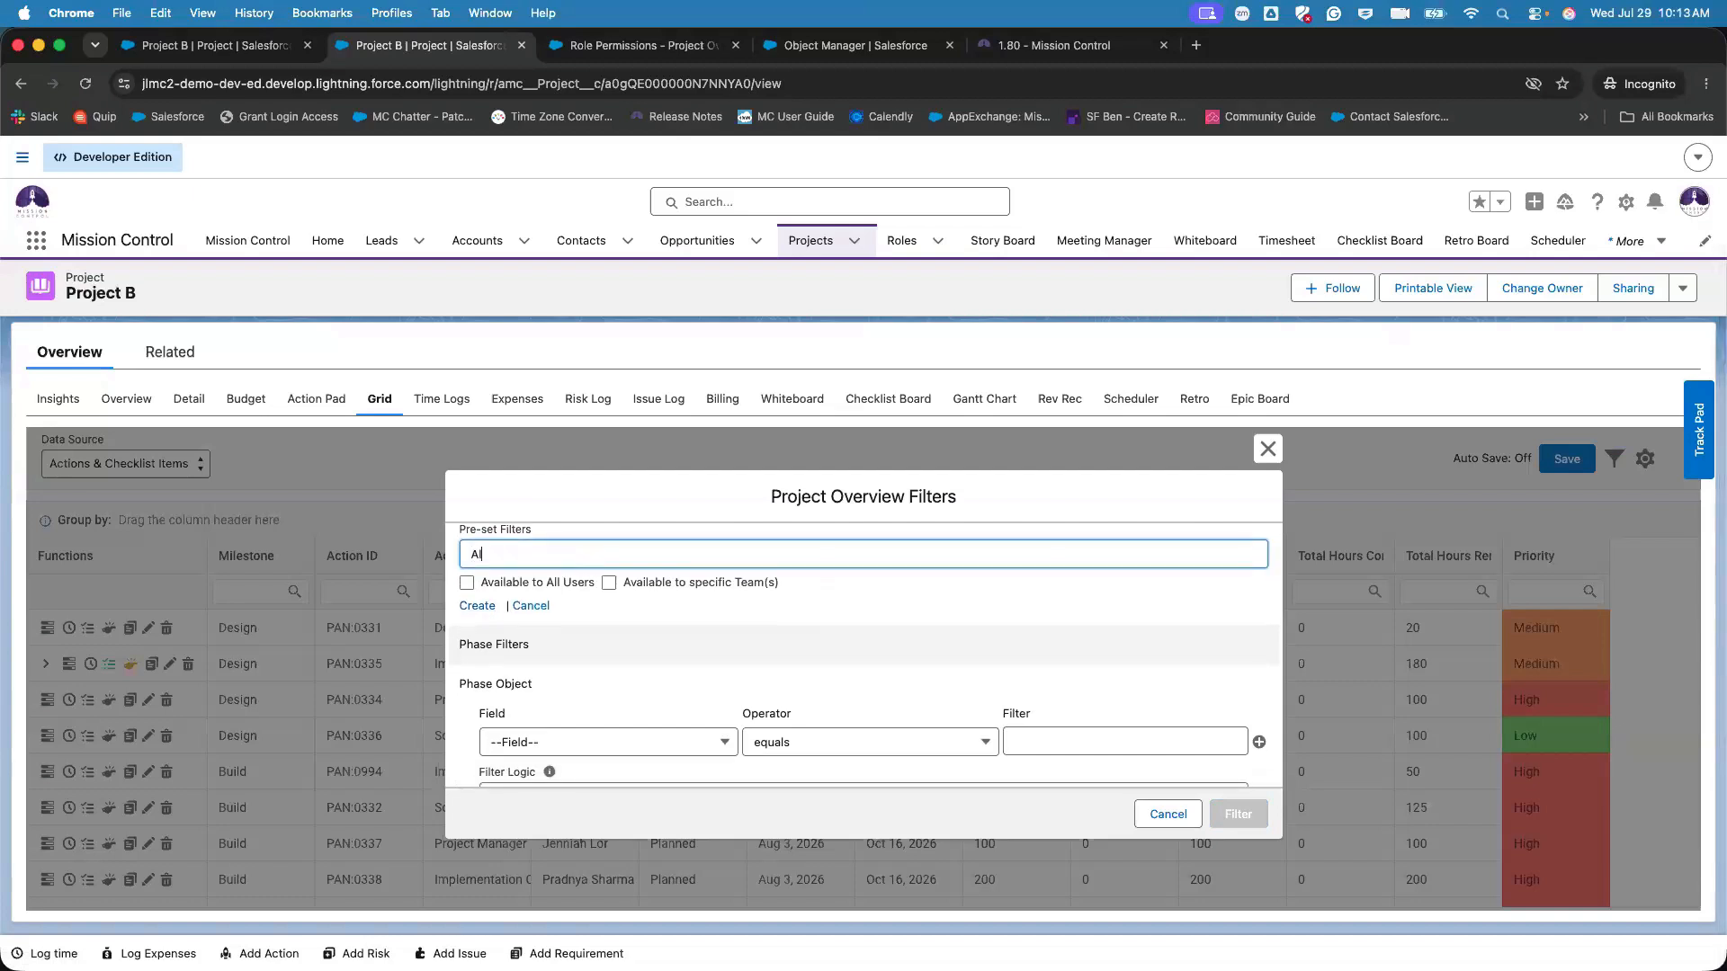
{"action": "type", "text": "l Actions that belong to Jenniah"}
{"action": "left_click", "coordinate": [477, 605]}
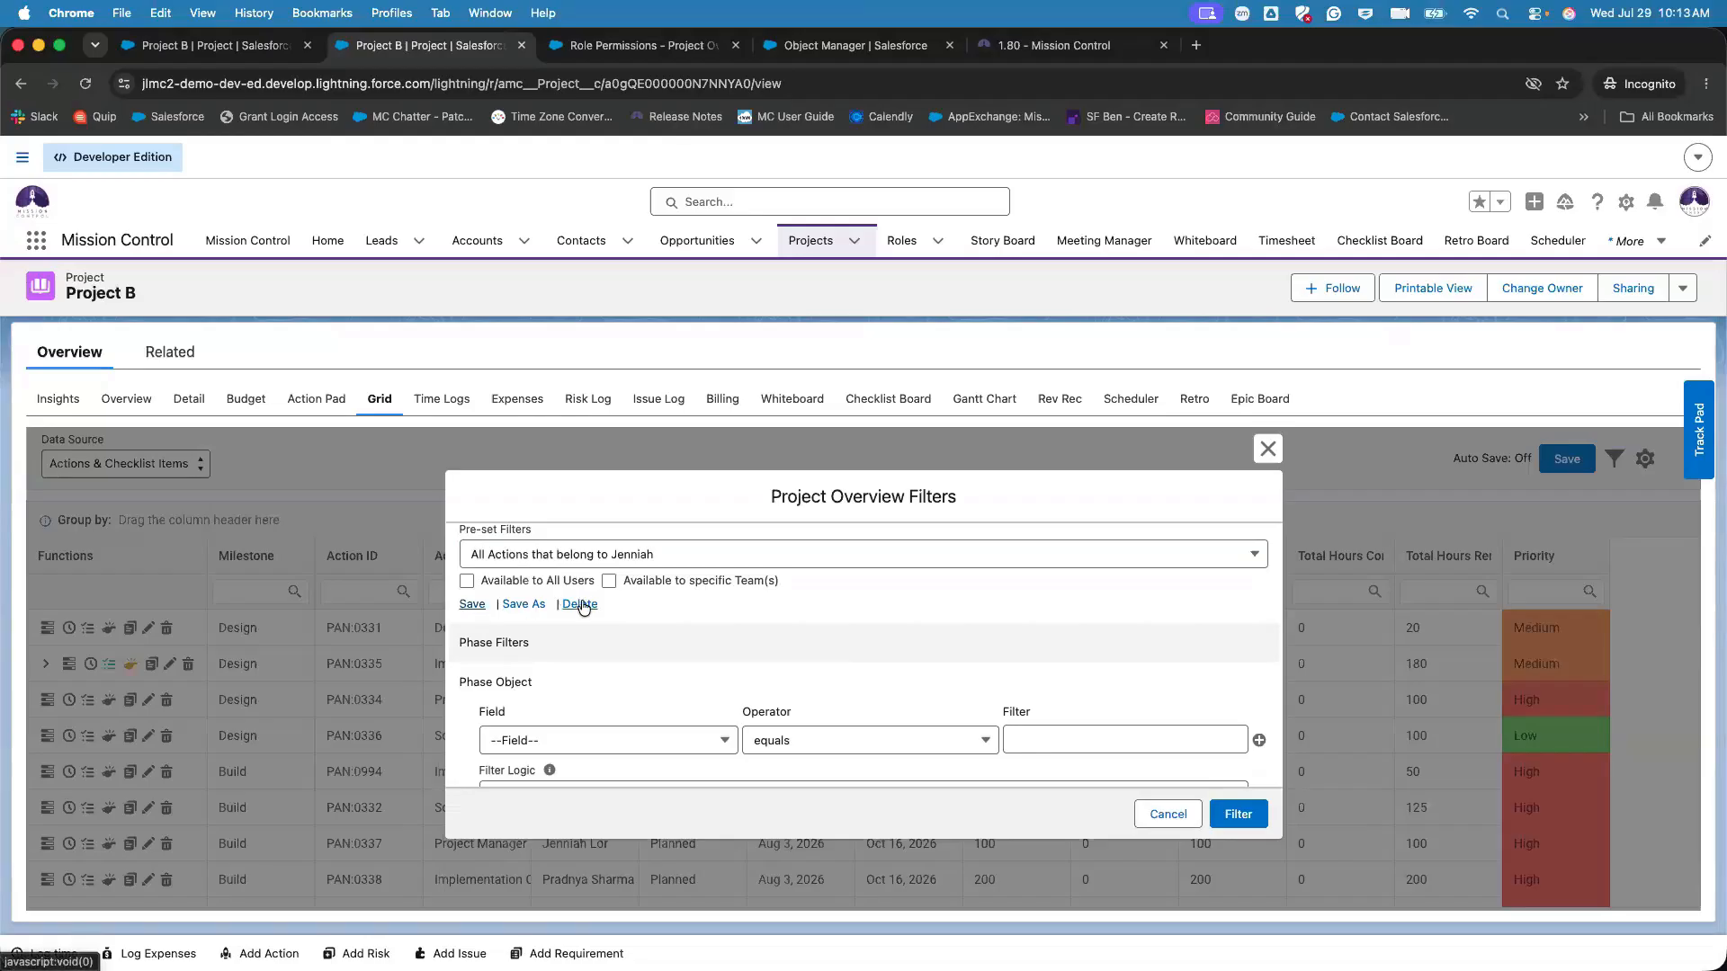
- Add an Action Object filter where Action Owner contains the team member's first name
{"action": "scroll", "coordinate": [584, 608], "scroll_direction": "down", "scroll_amount": 2}
{"action": "scroll", "coordinate": [584, 608], "scroll_direction": "down", "scroll_amount": 6}
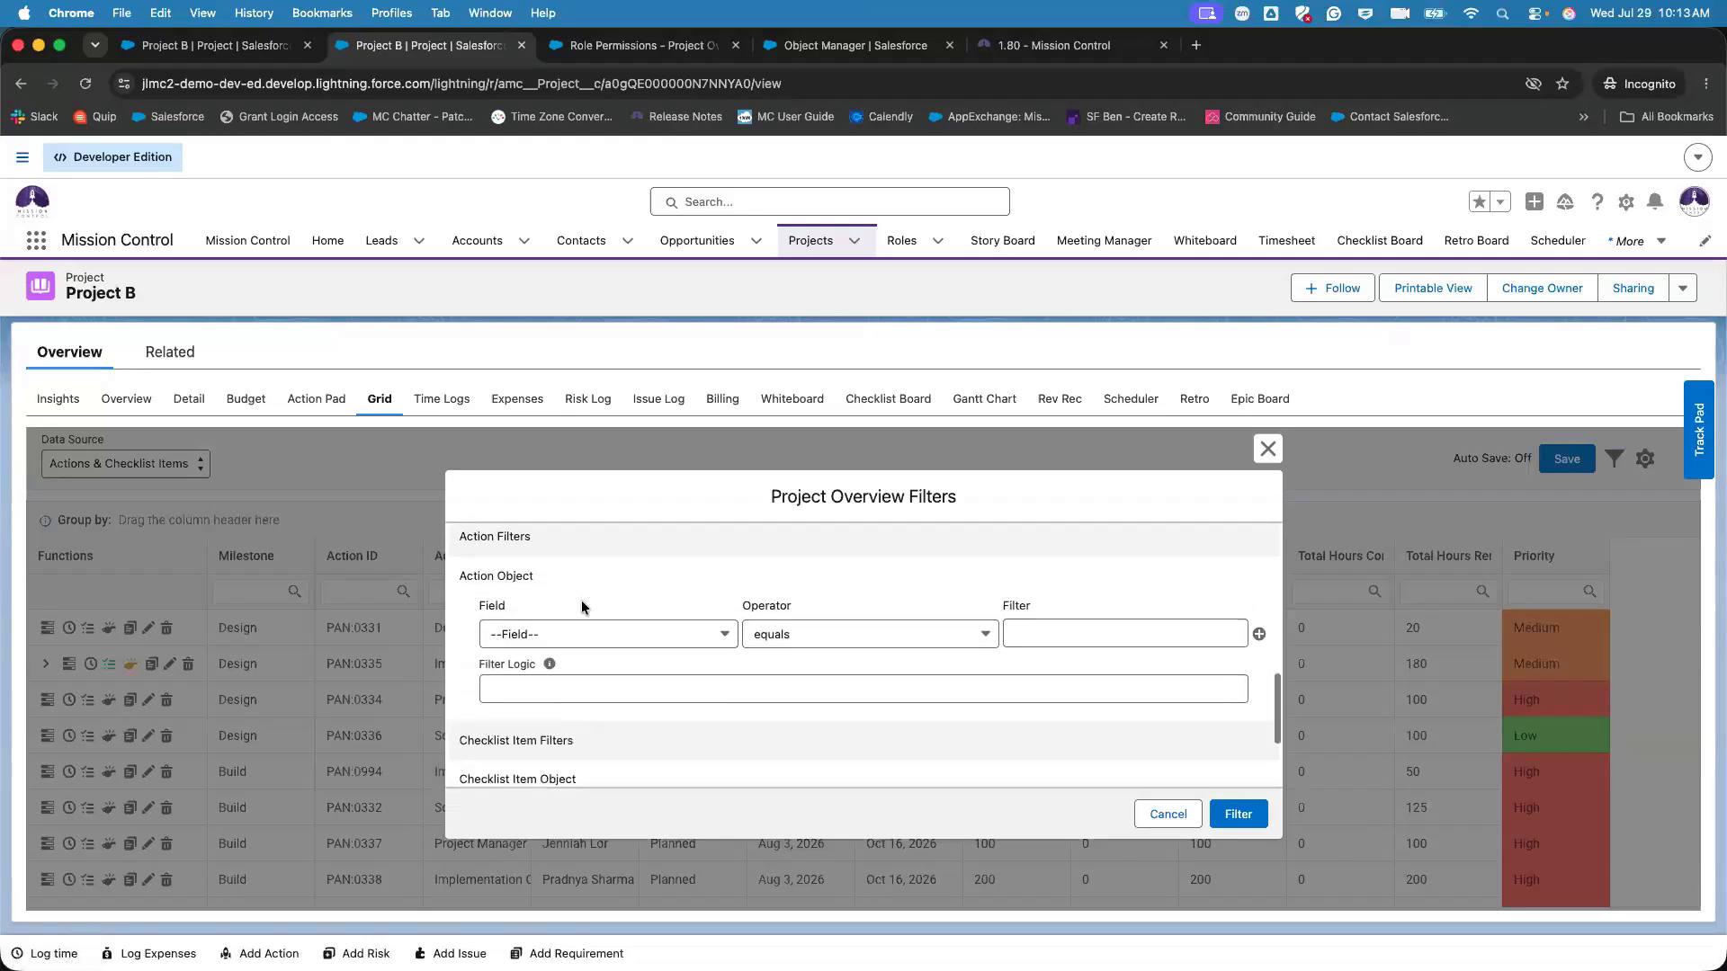
{"action": "left_click", "coordinate": [581, 633]}
{"action": "left_click", "coordinate": [578, 789]}
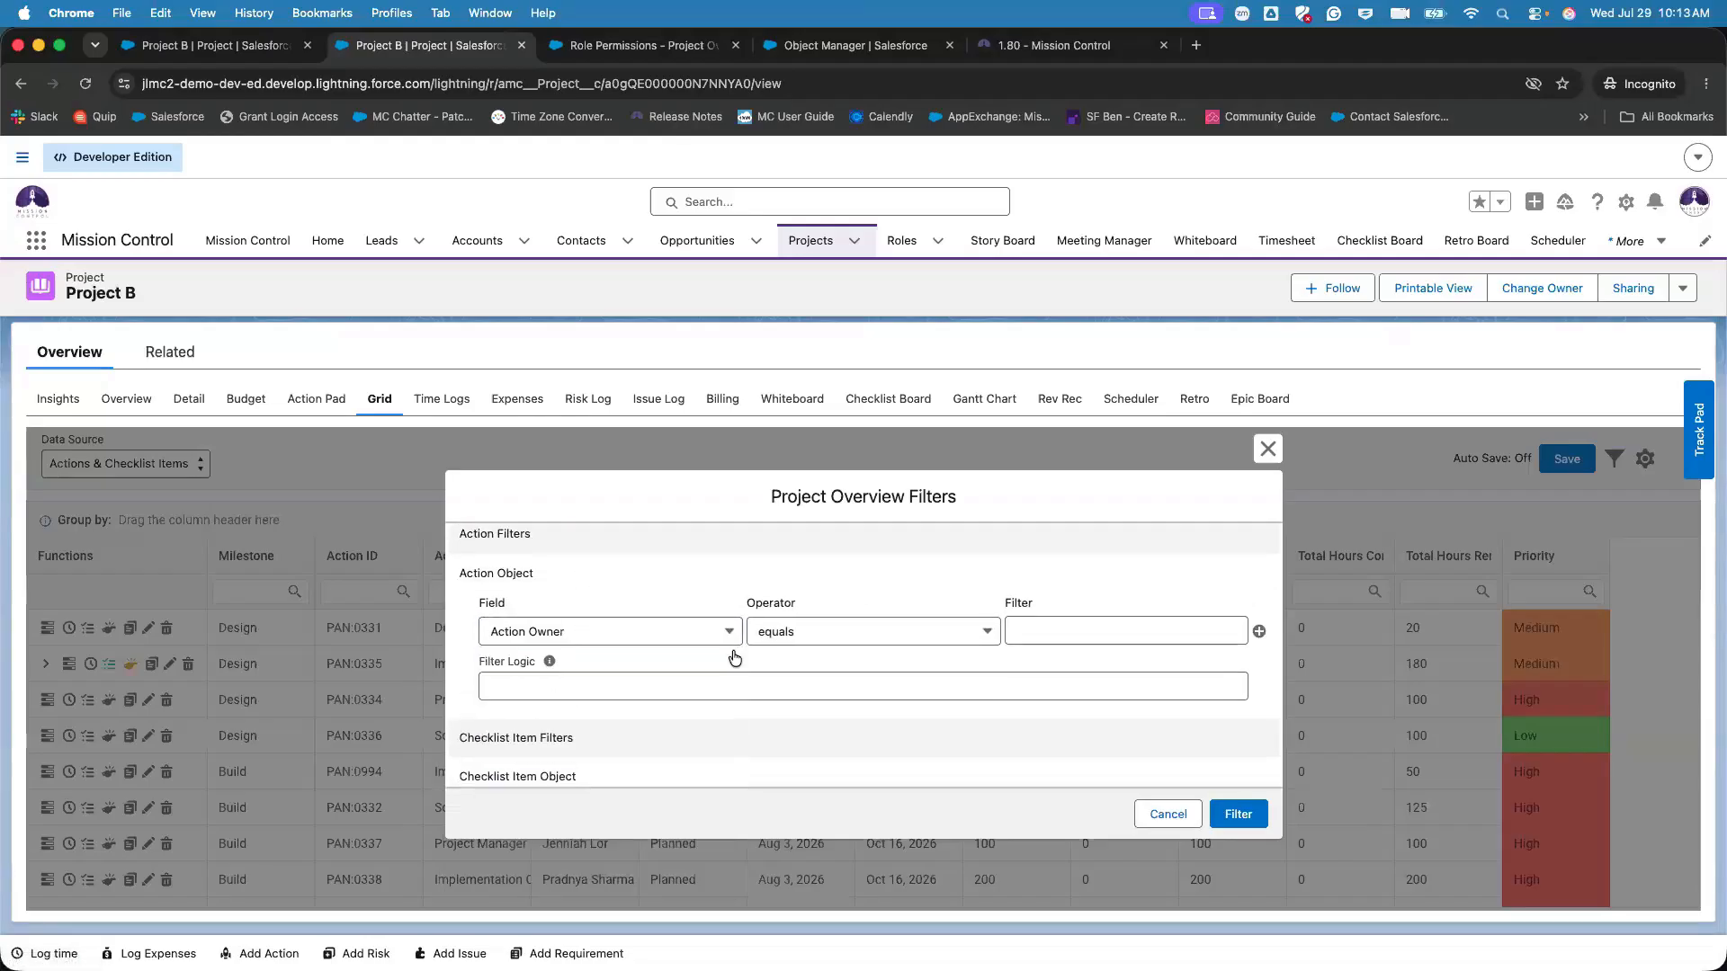
{"action": "left_click", "coordinate": [1060, 626]}
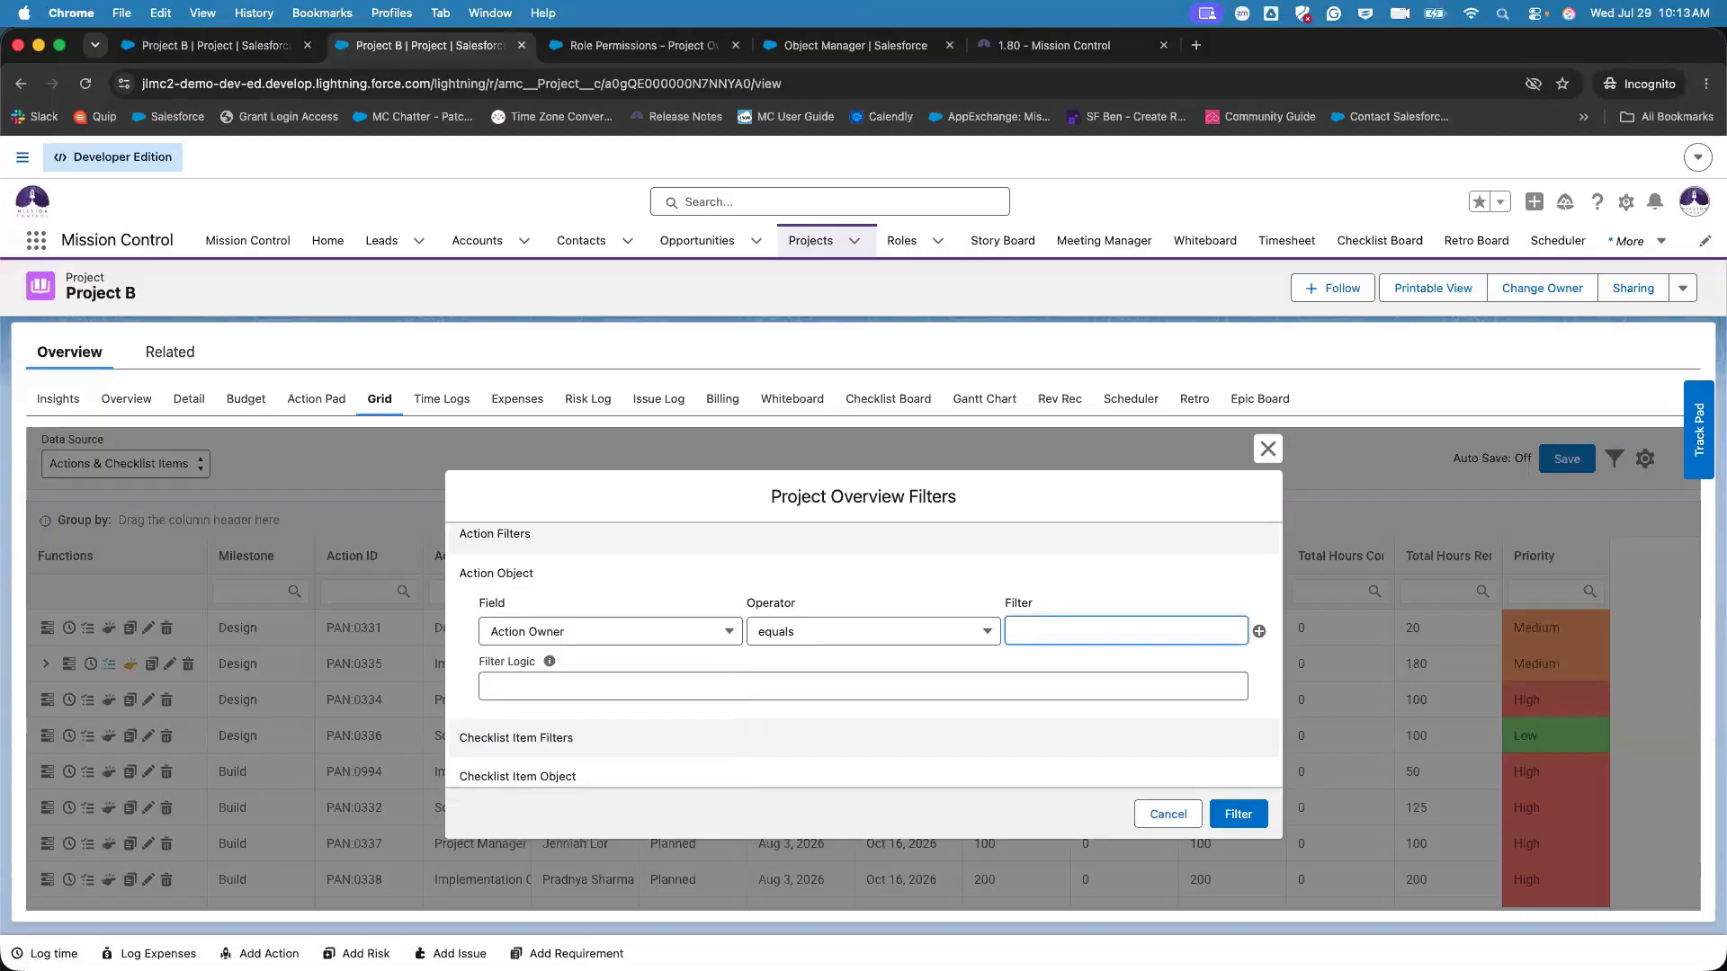
{"action": "type", "text": "Jenniah"}
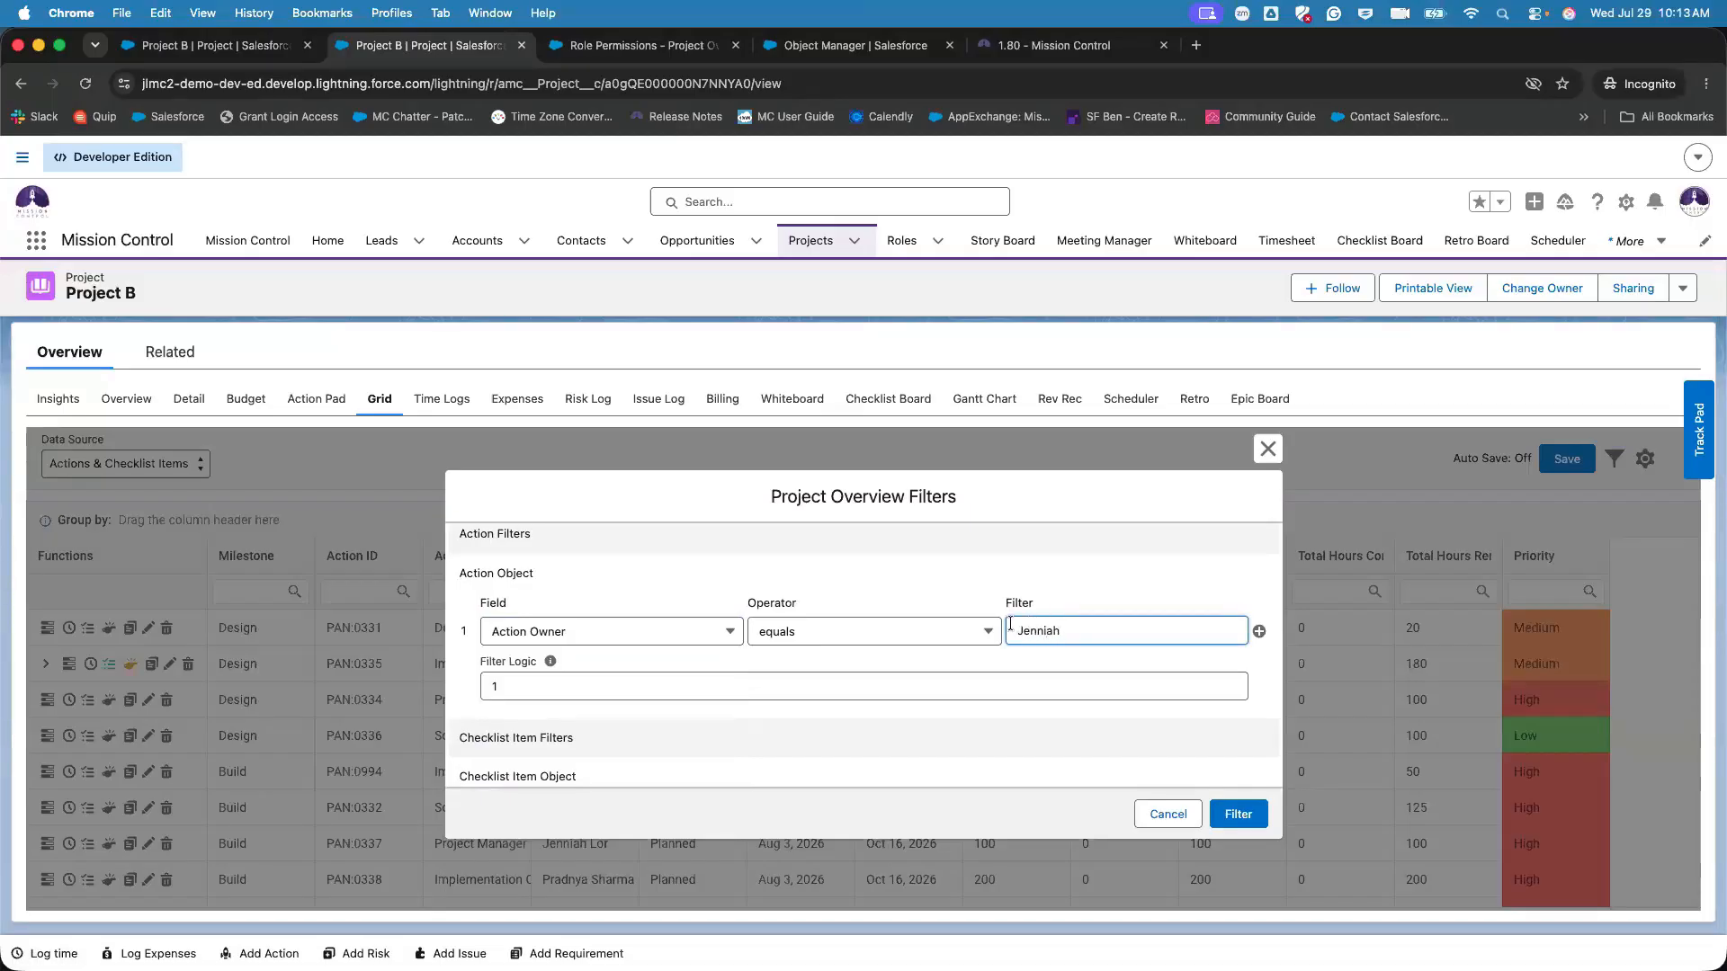
{"action": "left_click", "coordinate": [920, 634]}
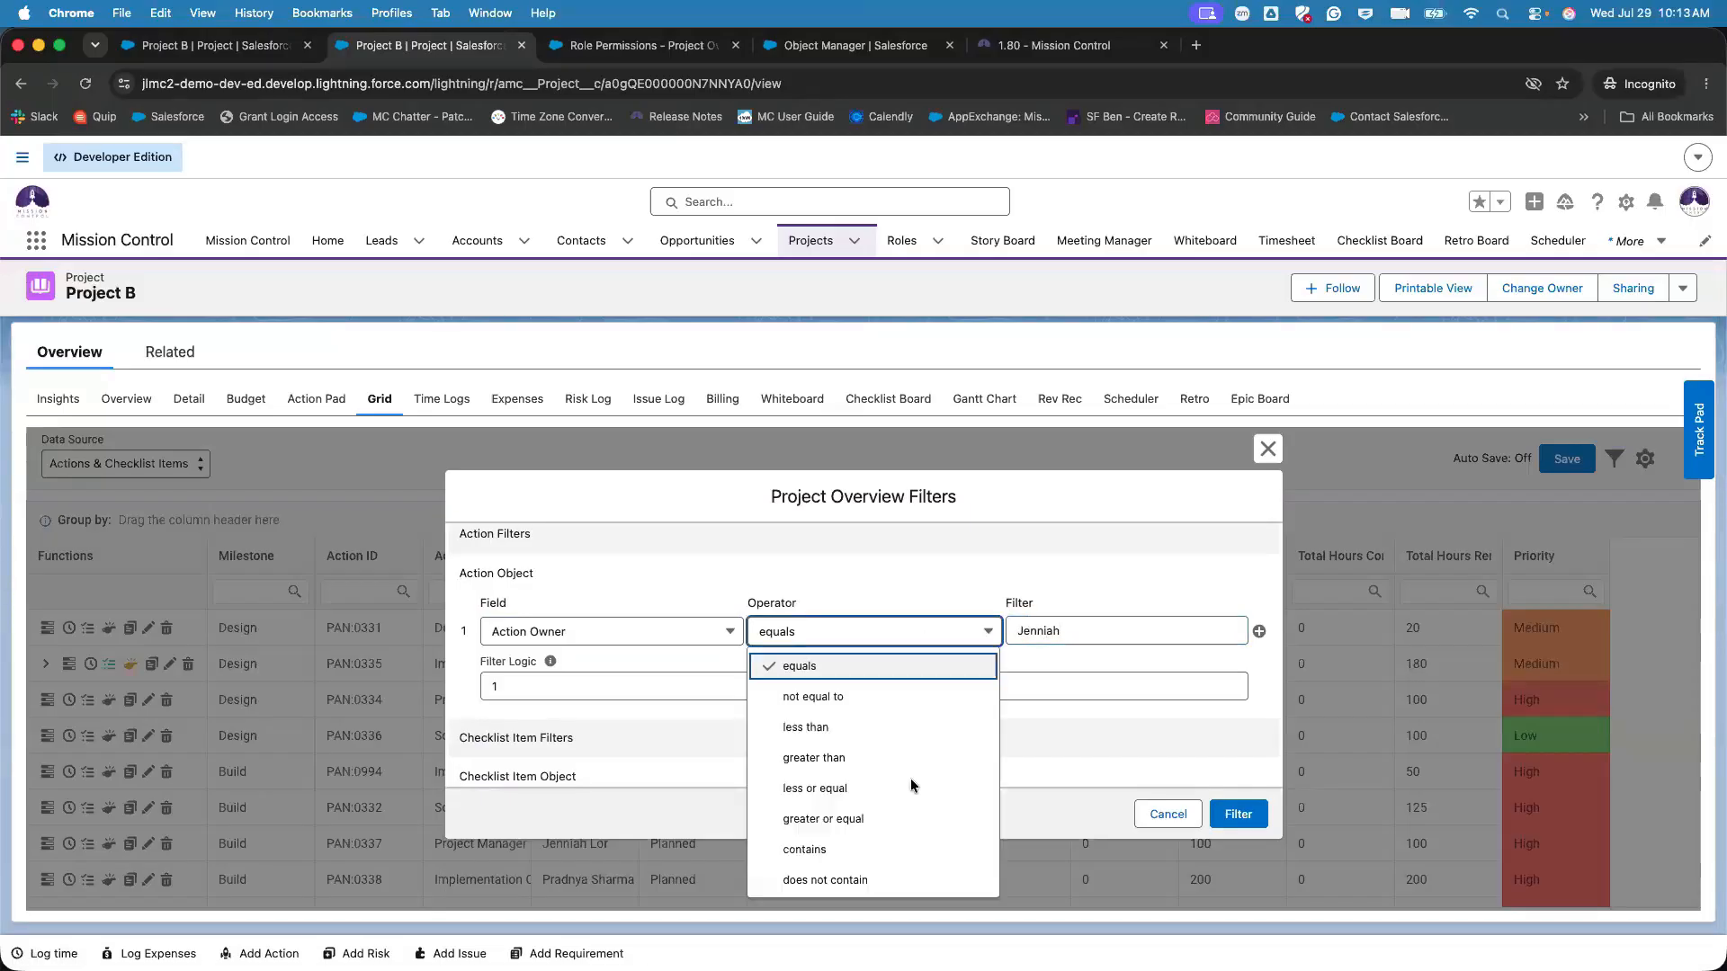
{"action": "left_click", "coordinate": [882, 580]}
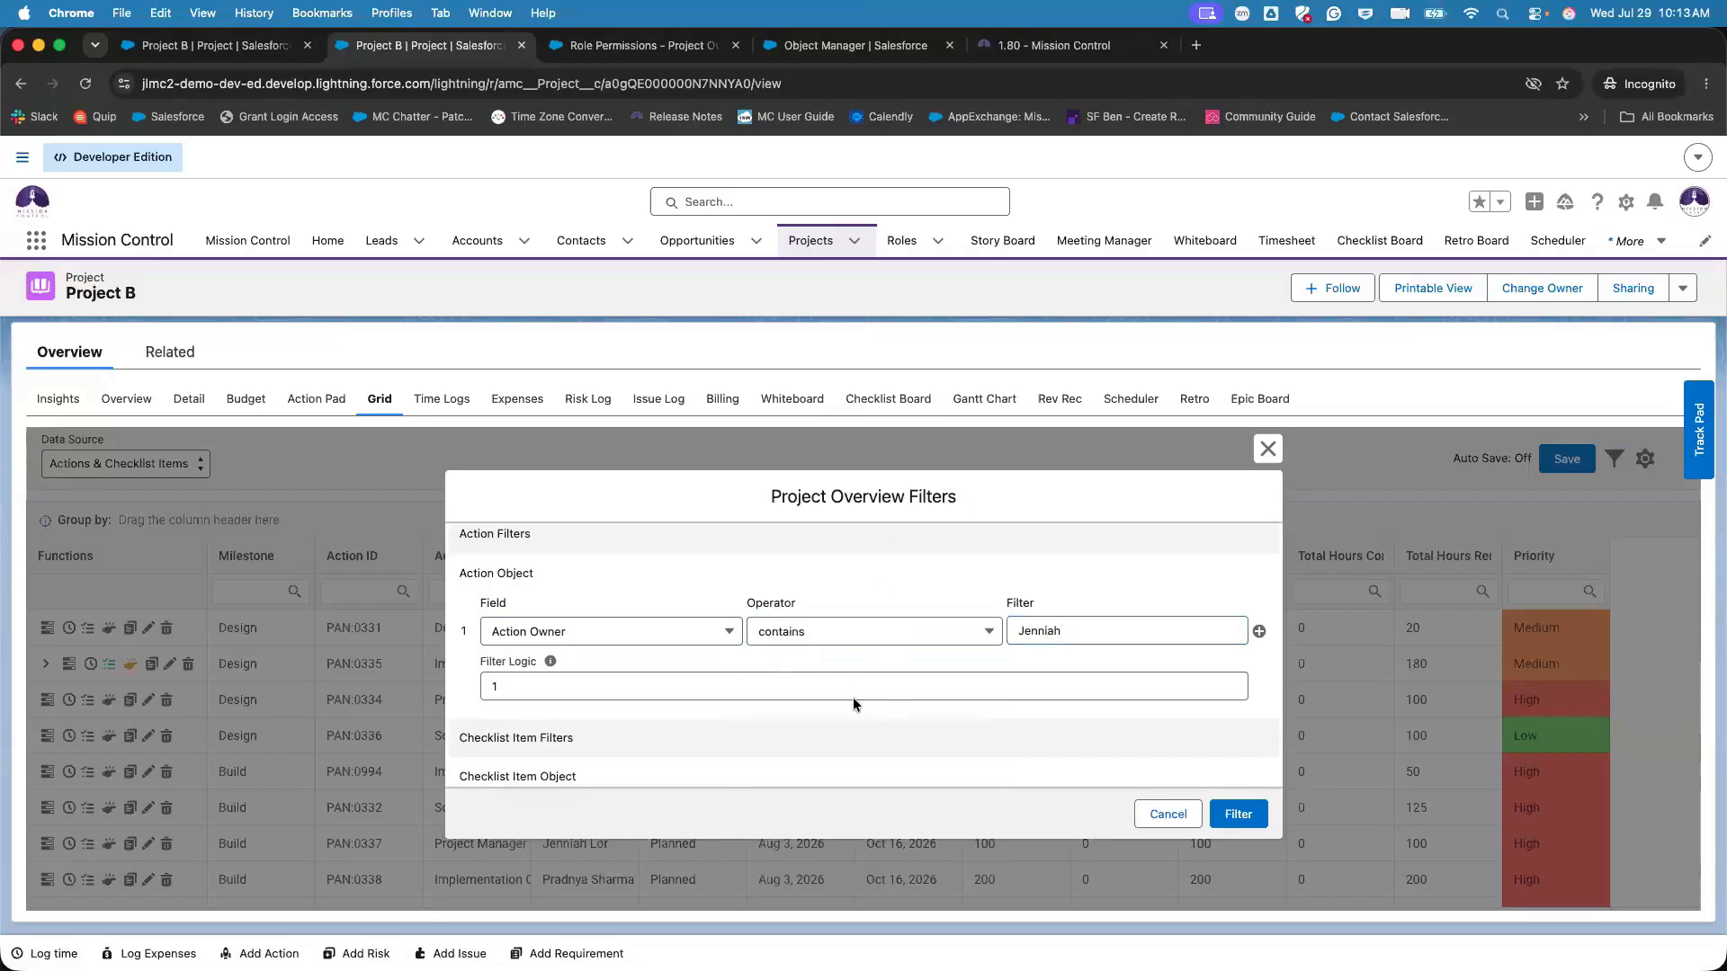
{"action": "double_click", "coordinate": [495, 686]}
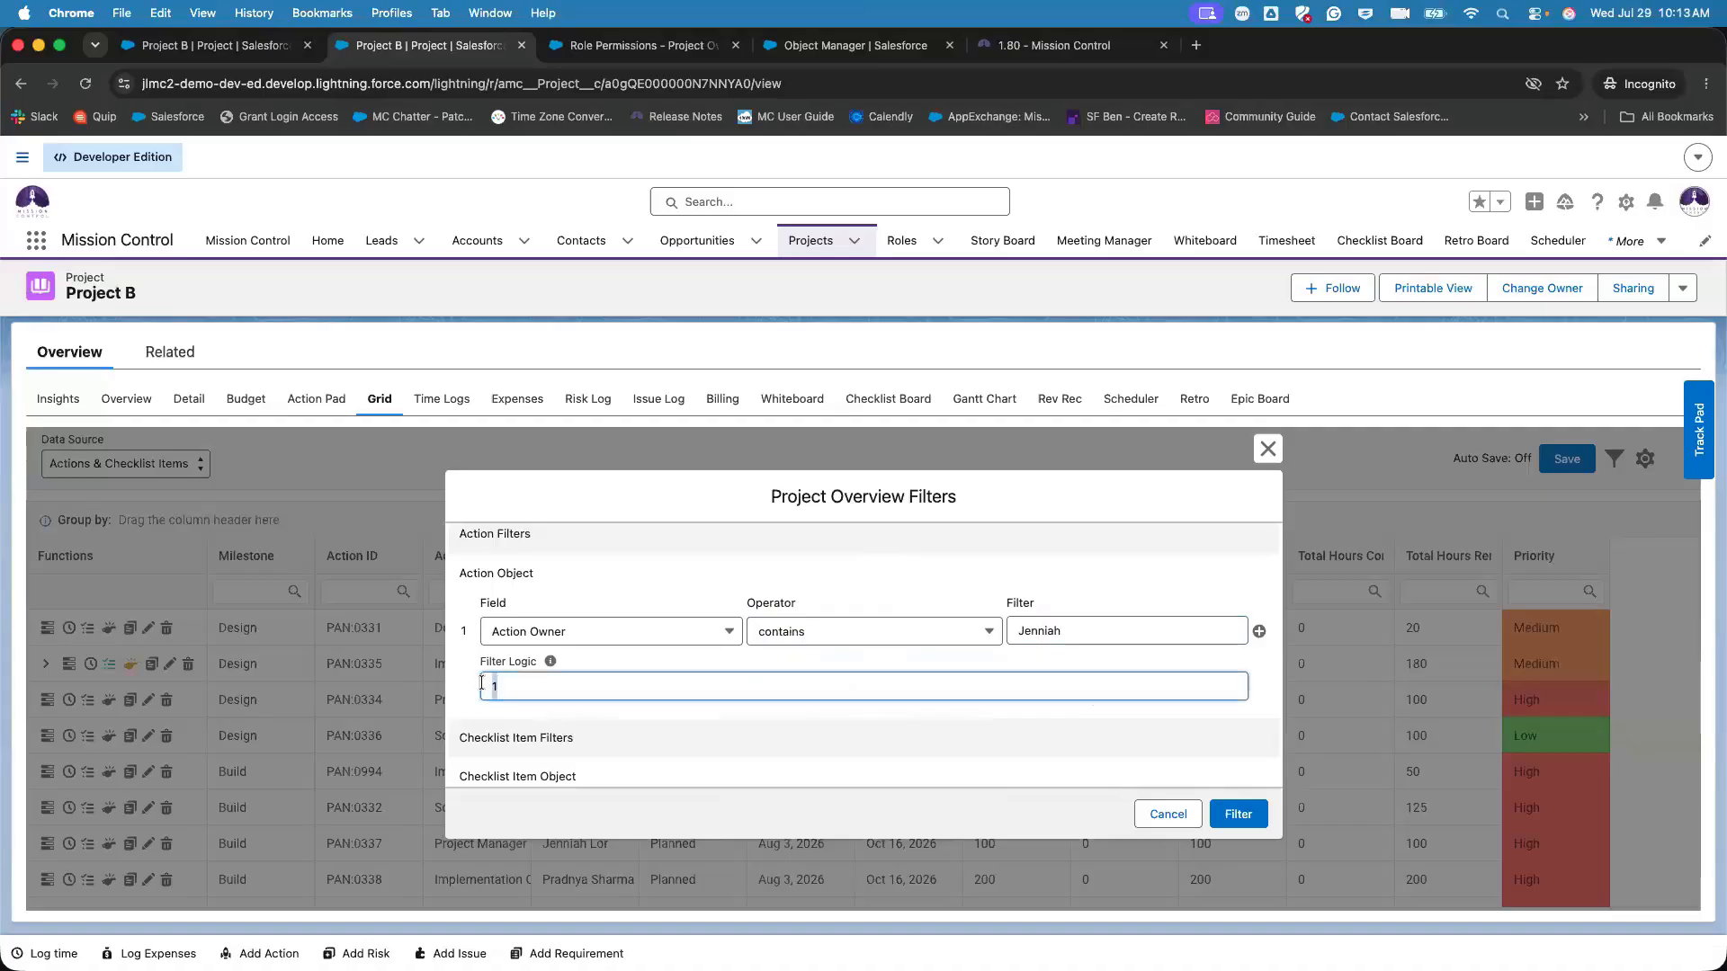
{"action": "left_click", "coordinate": [1039, 628]}
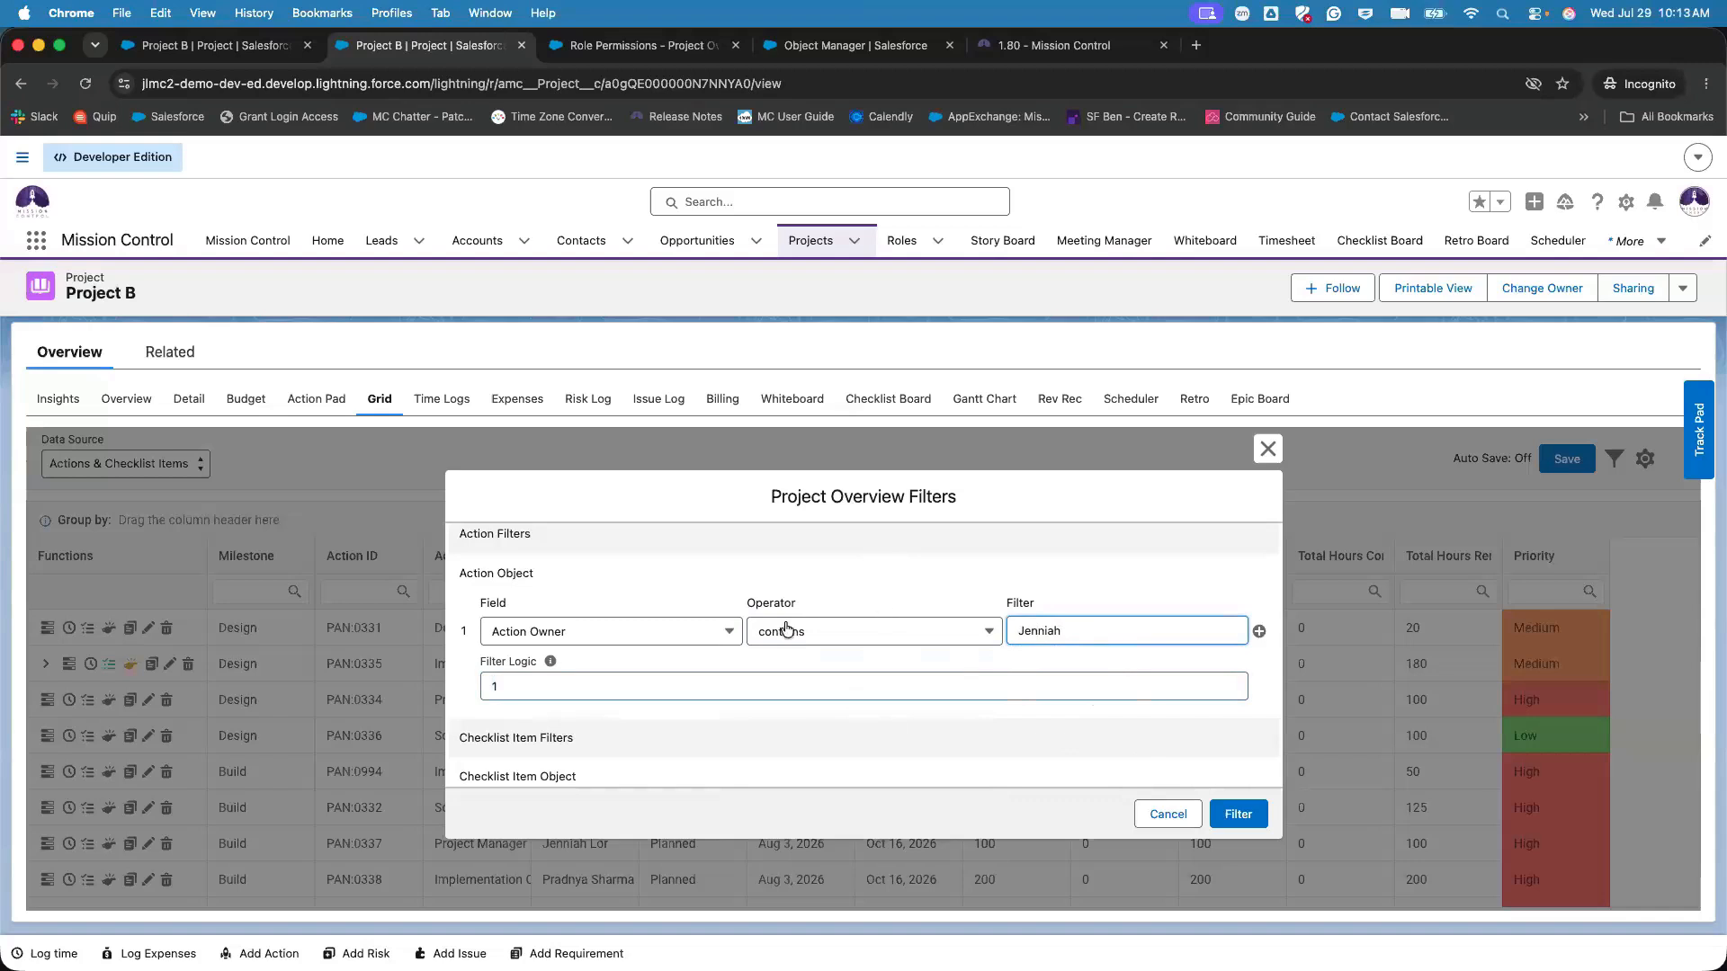
- Save the action owner condition to the new pre-set filter
{"action": "scroll", "coordinate": [863, 620], "scroll_direction": "up", "scroll_amount": 1}
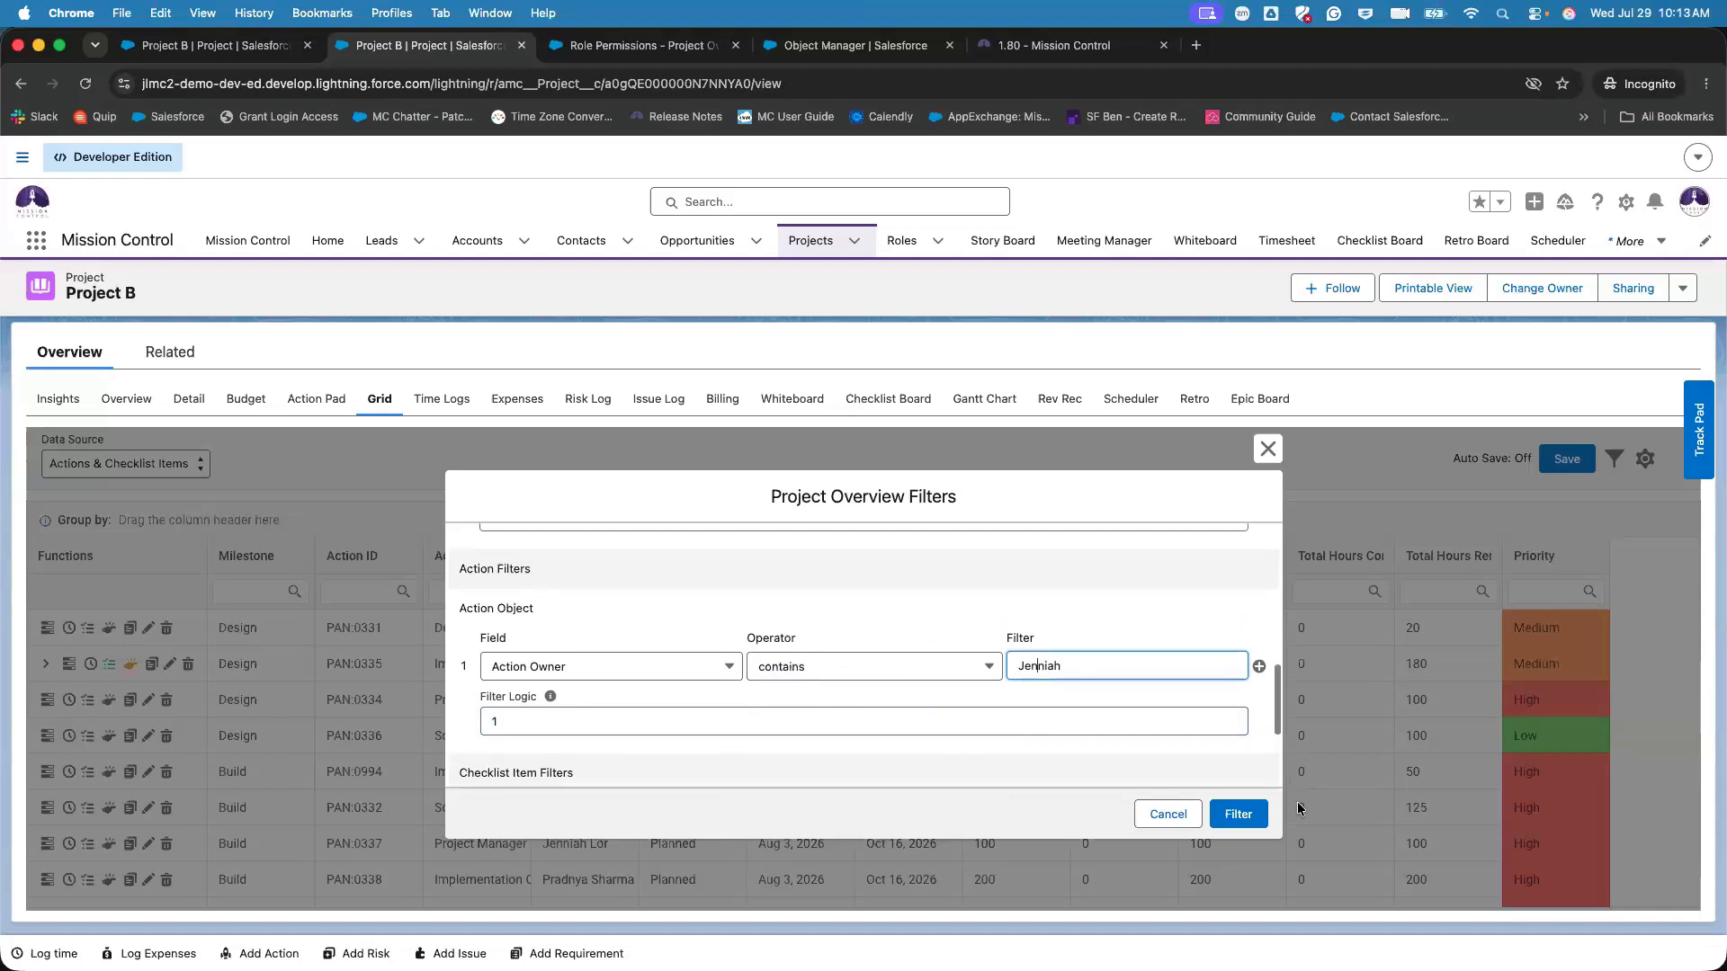
{"action": "scroll", "coordinate": [786, 617], "scroll_direction": "up", "scroll_amount": 6}
{"action": "left_click", "coordinate": [473, 625]}
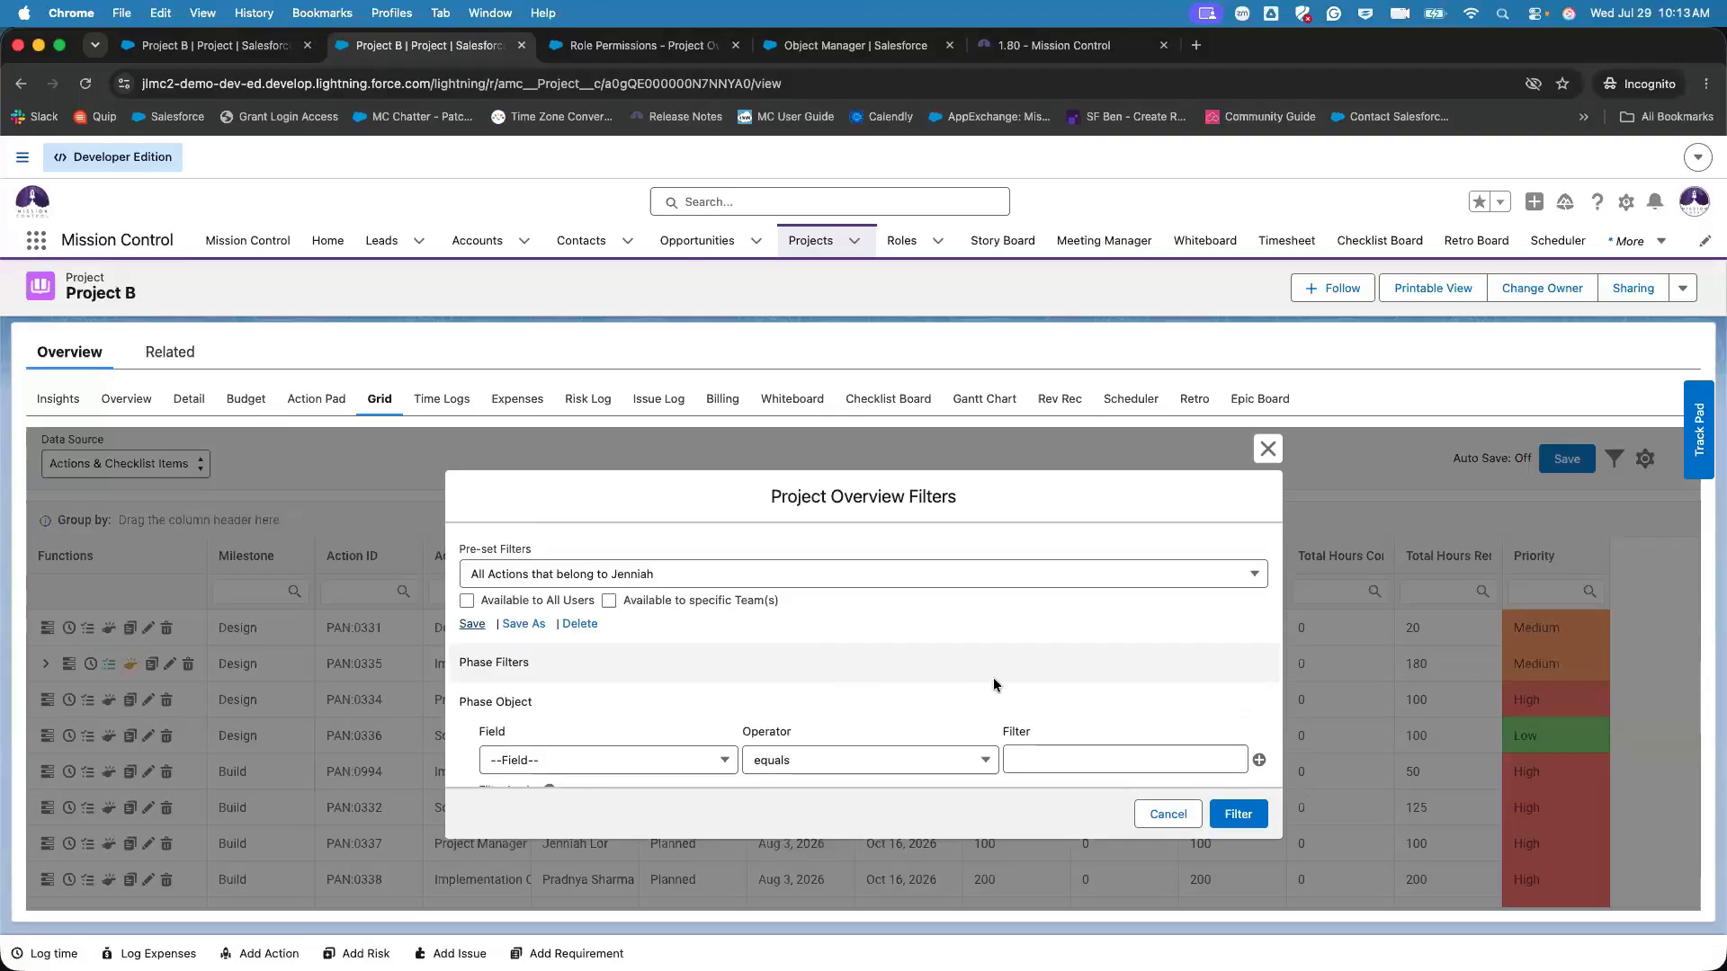
- Apply the newly saved pre-set filter to the grid and widen the Action Name column to fit its contents
{"action": "left_click", "coordinate": [1237, 813]}
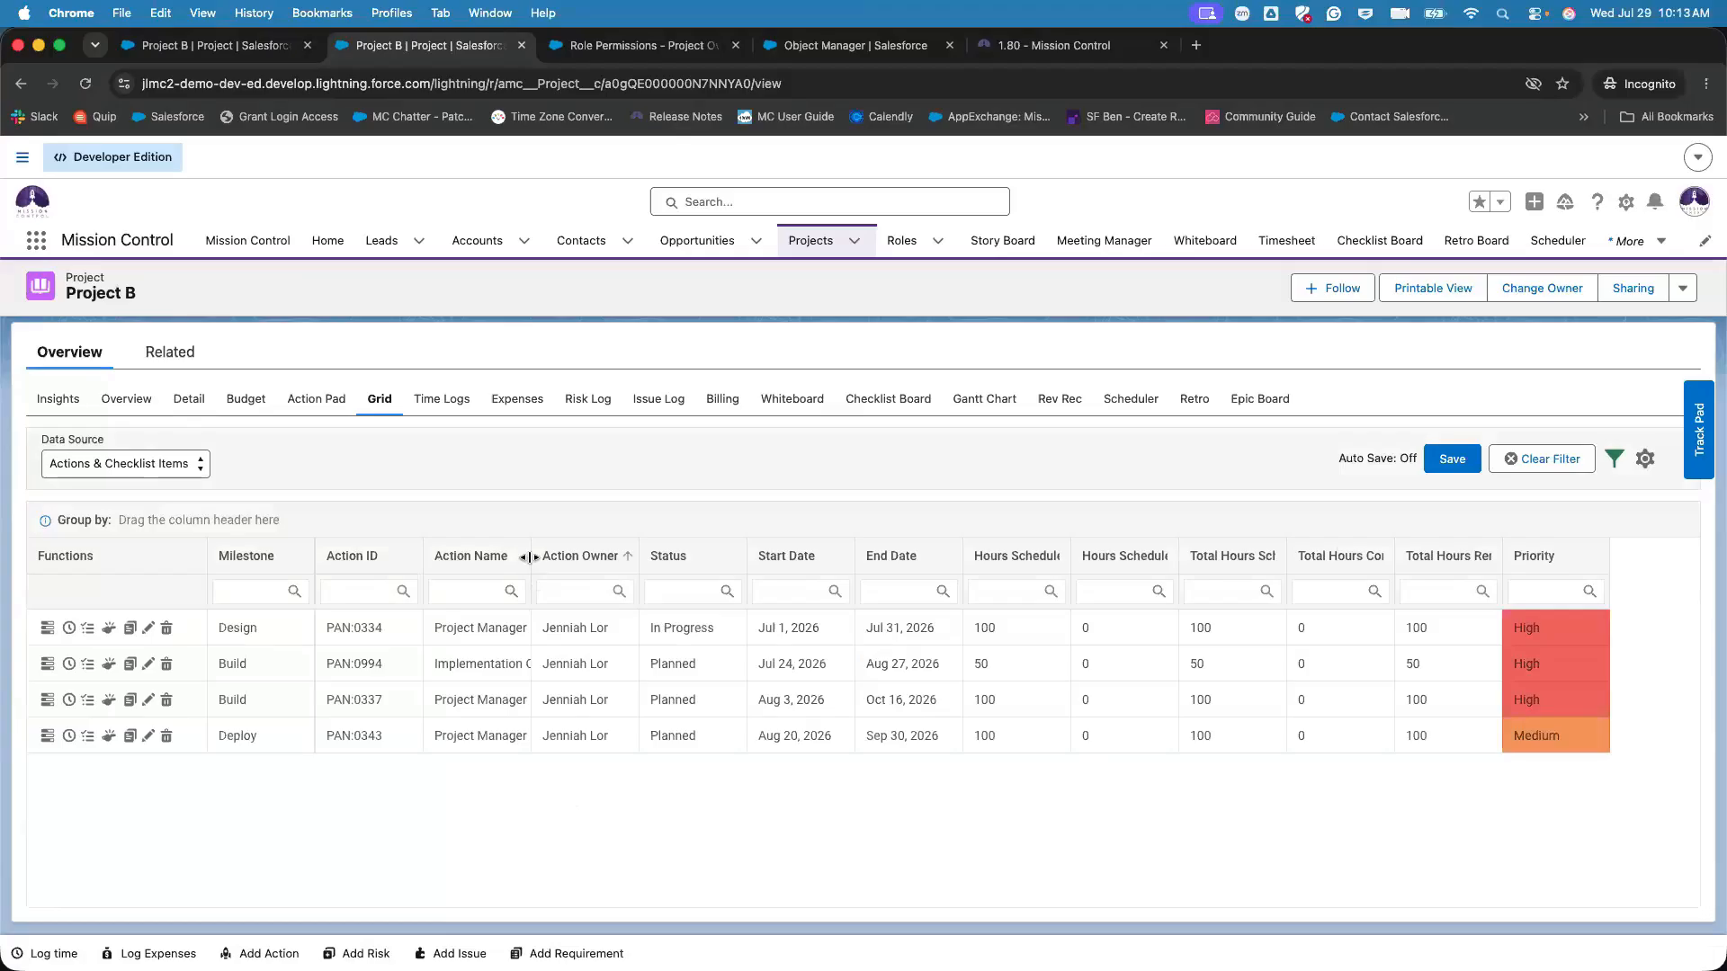
{"action": "left_click_drag", "start_coordinate": [529, 556], "coordinate": [623, 560]}
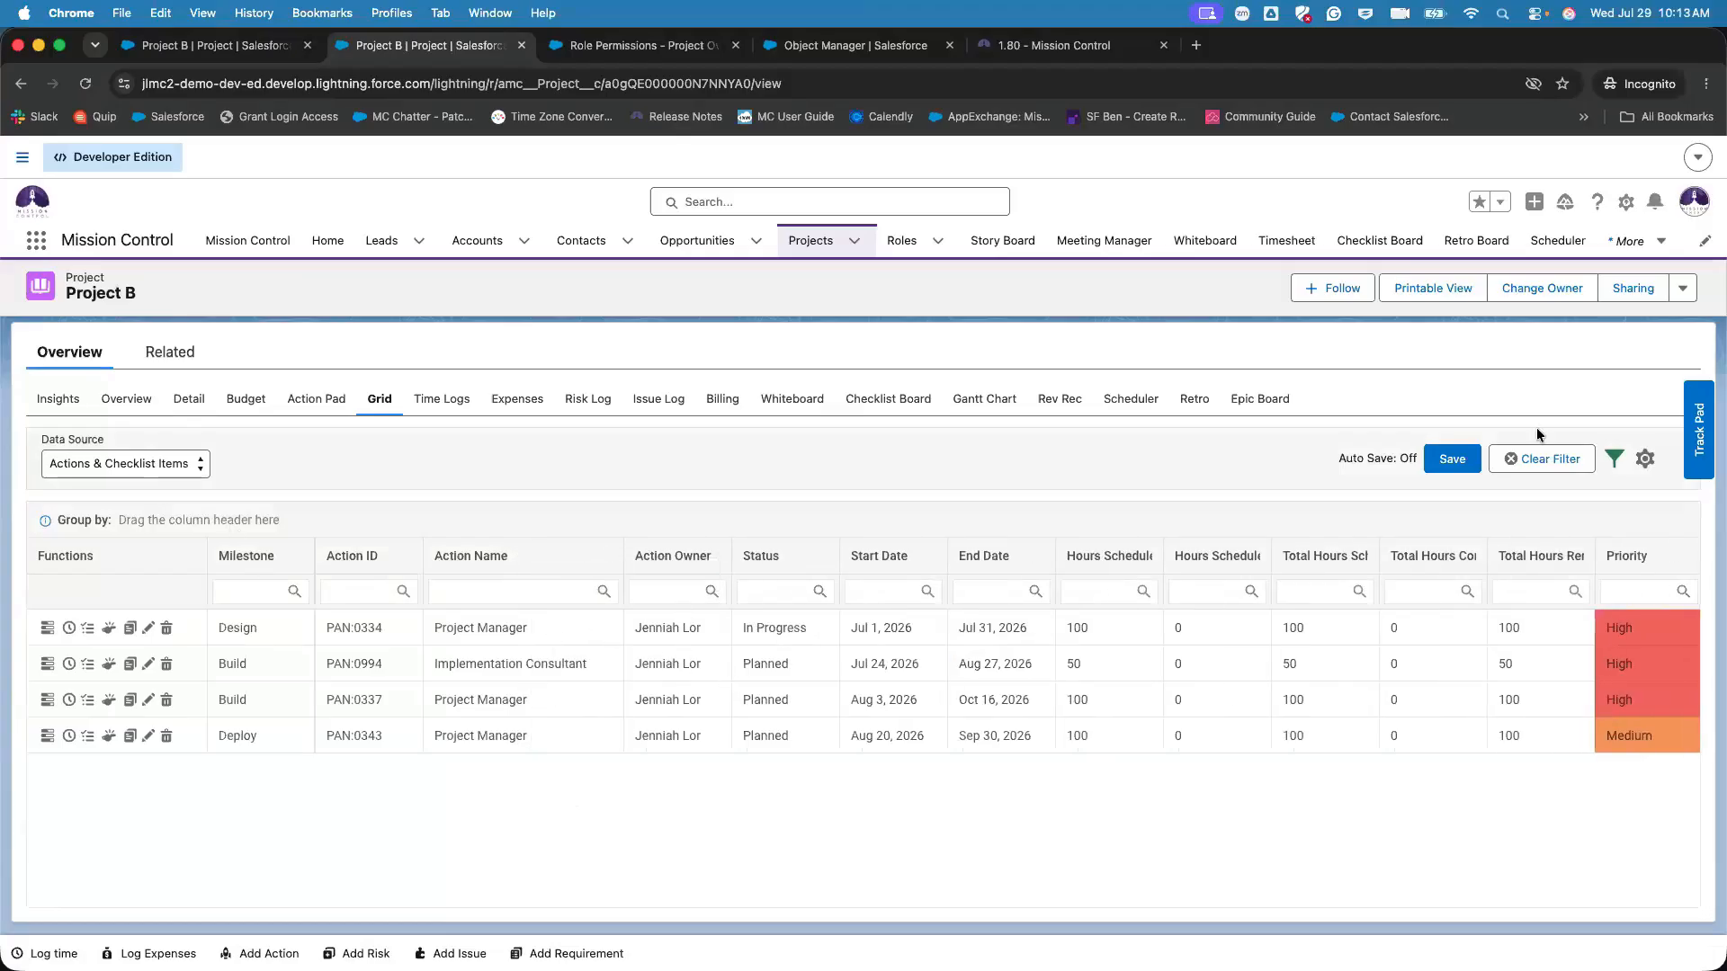
- Reopen the Project Overview Filters, select New Filter, check the available pre-set filters, and close without applying
{"action": "left_click", "coordinate": [1615, 459]}
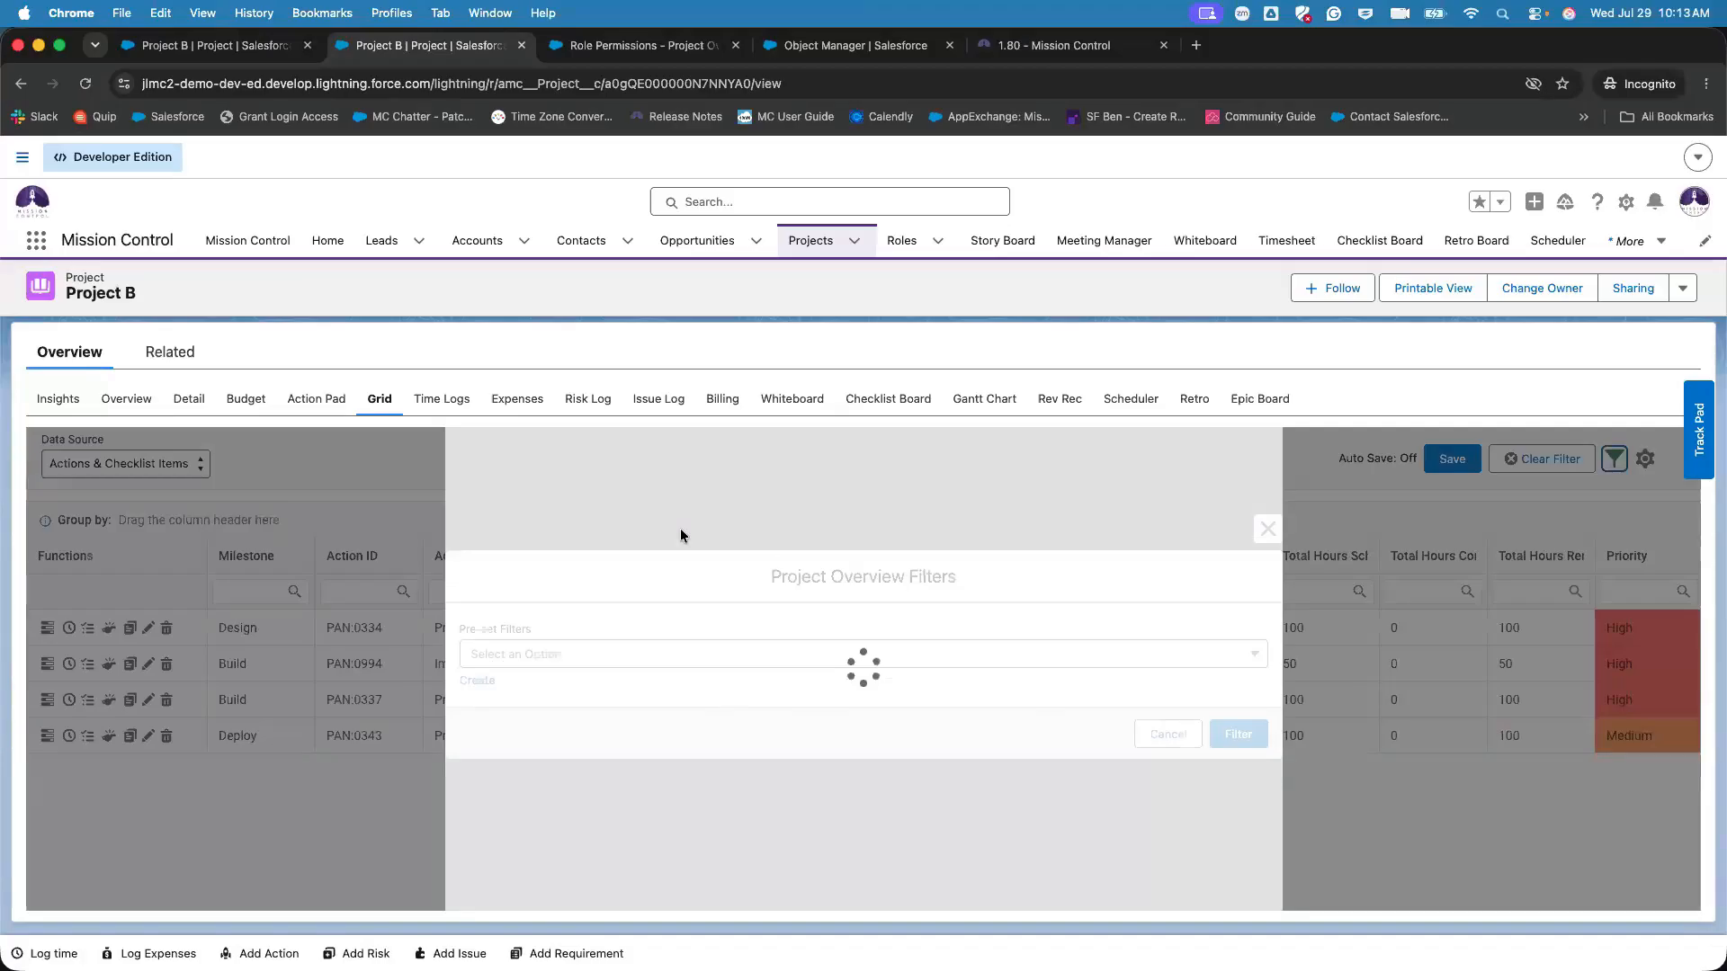
{"action": "left_click", "coordinate": [601, 572]}
{"action": "left_click", "coordinate": [592, 607]}
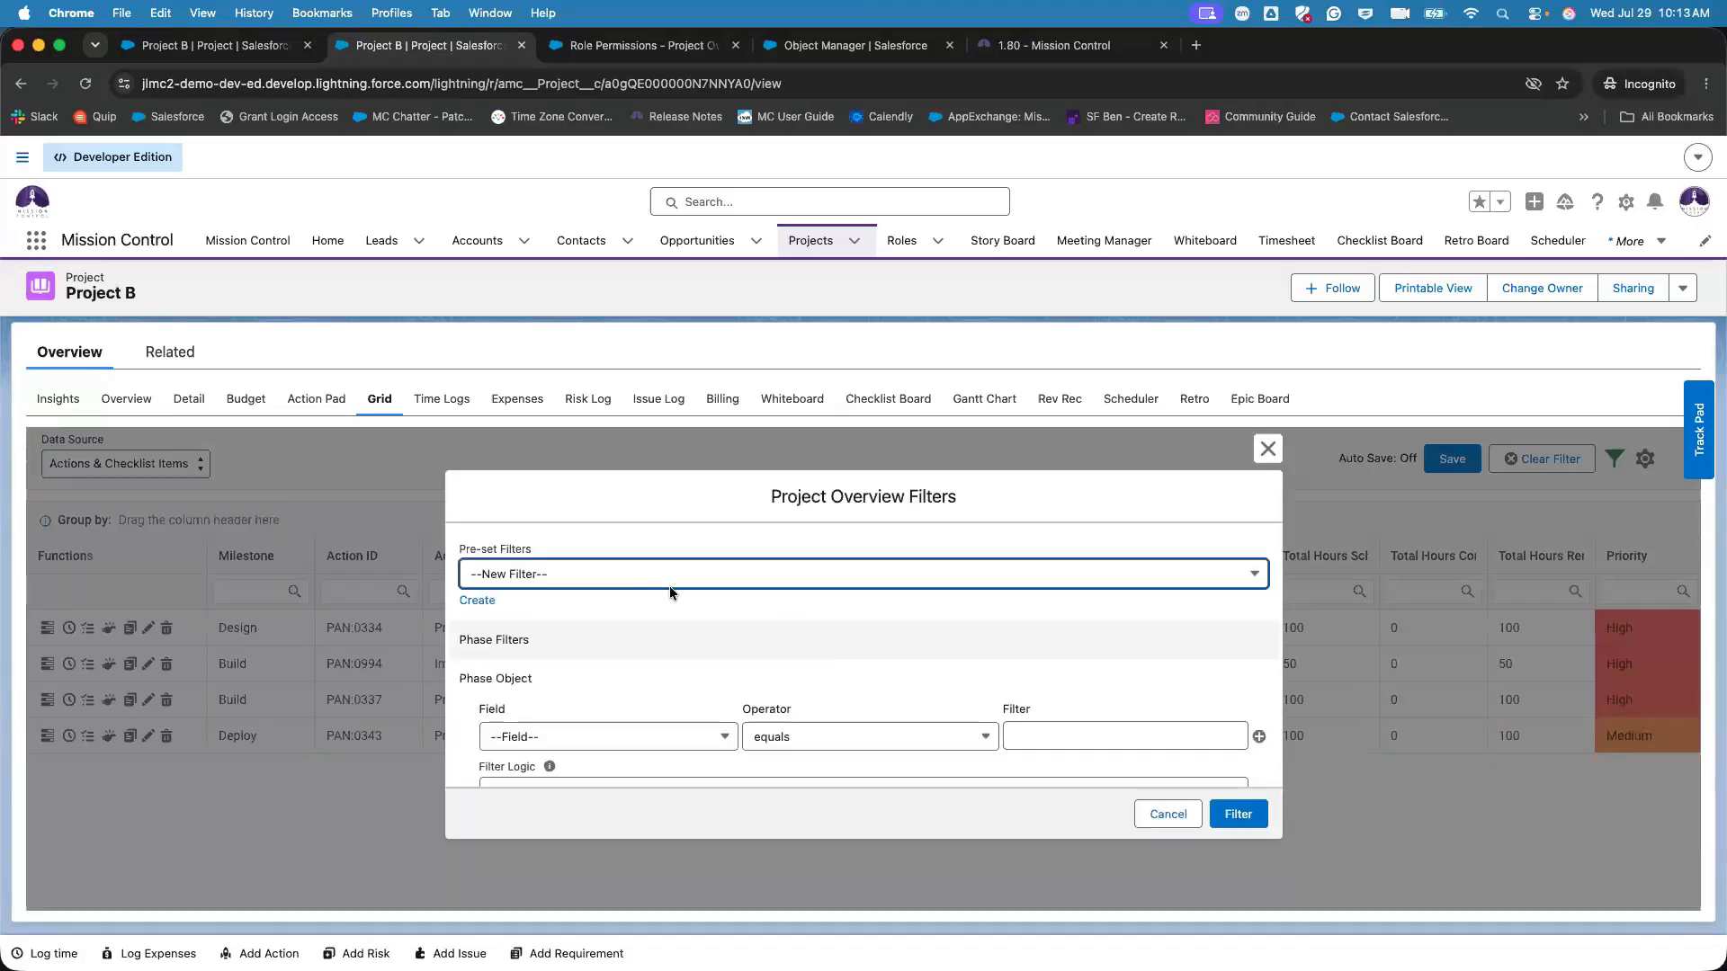
{"action": "left_click", "coordinate": [580, 577]}
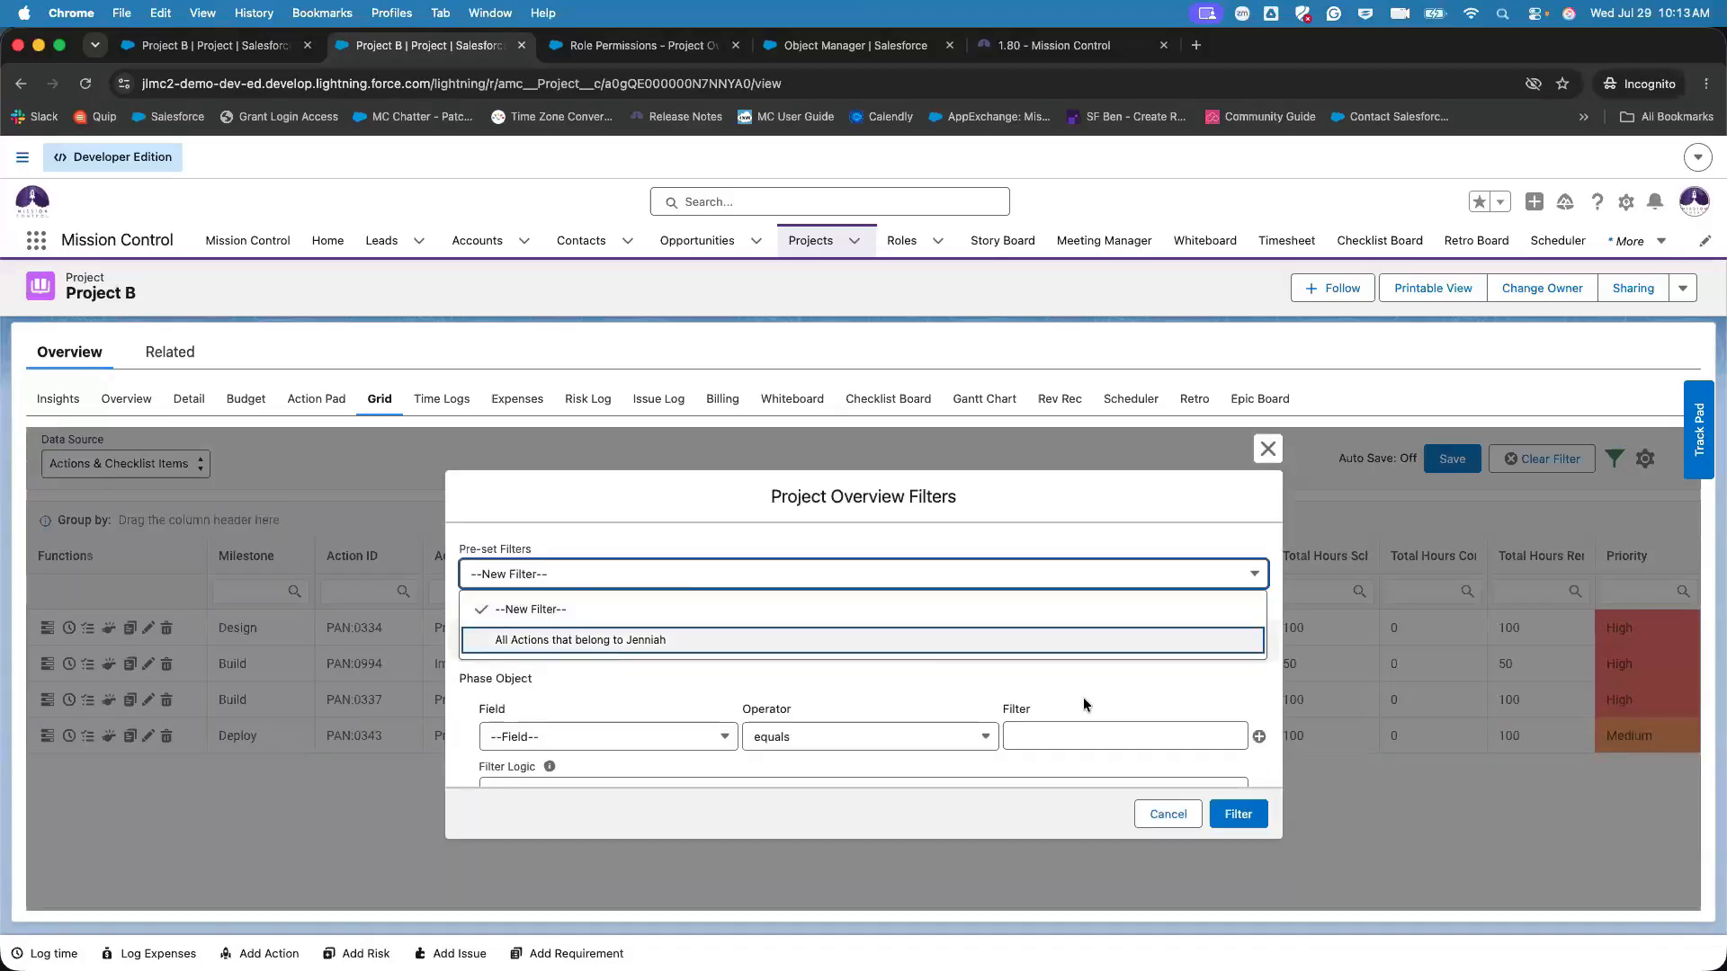
{"action": "left_click", "coordinate": [1268, 449]}
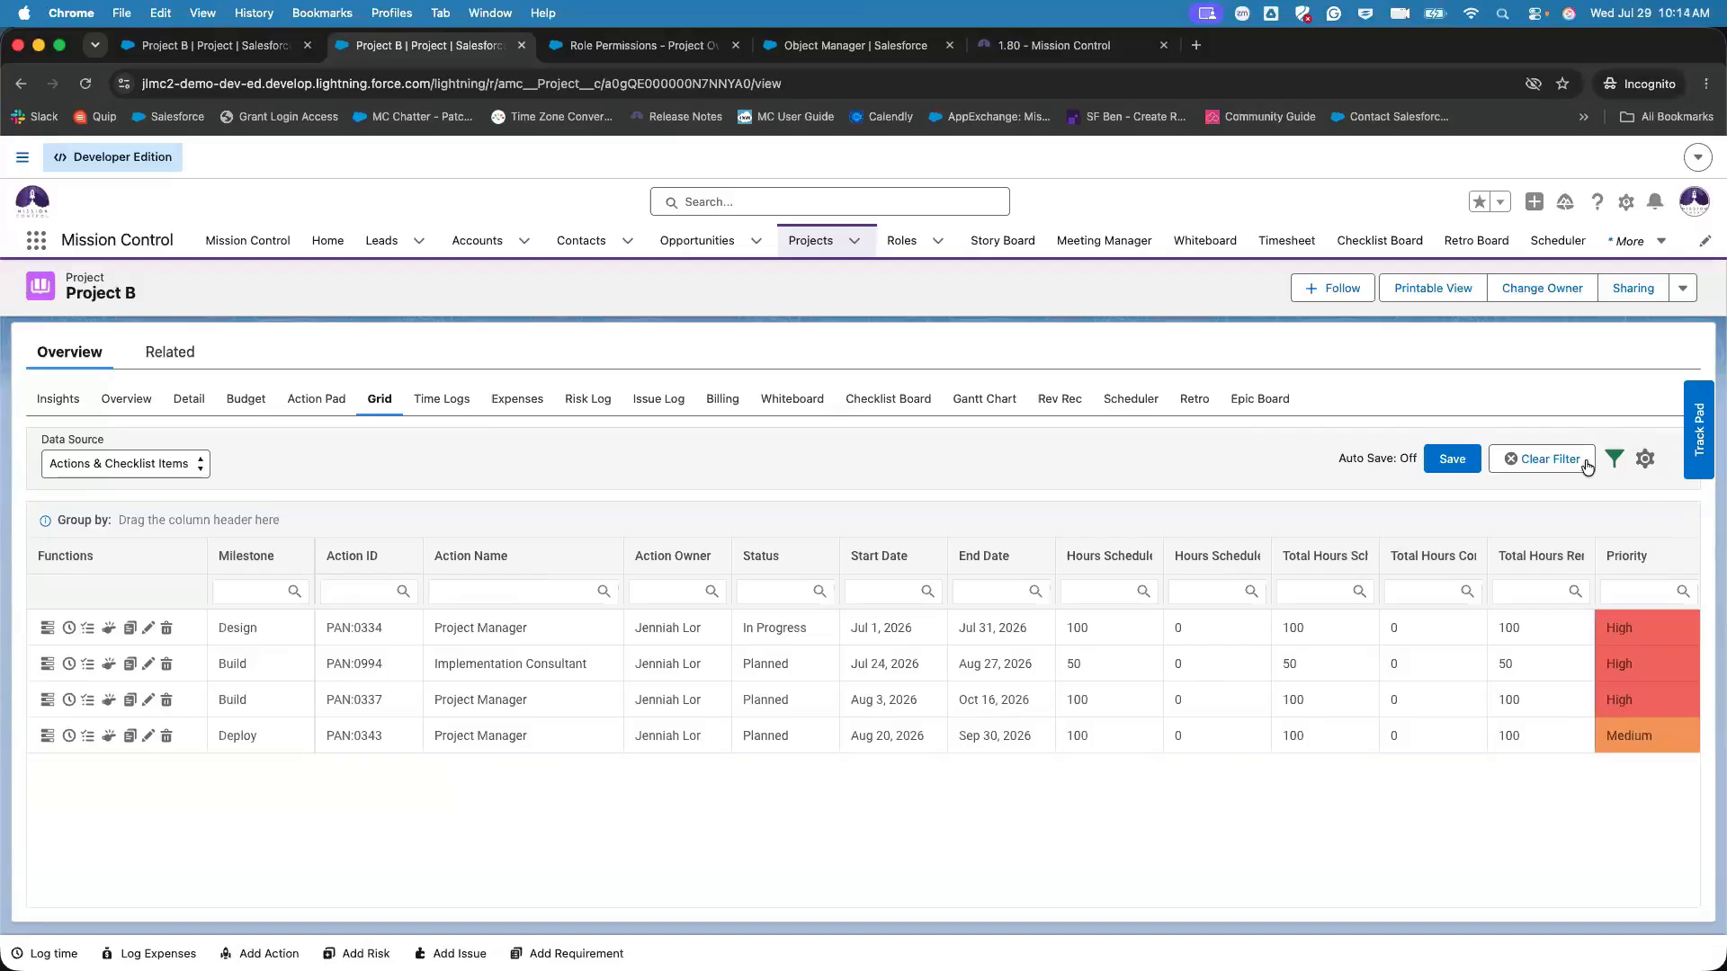
- Leave the Grid for Time Logs, return to it, and apply the pre-set filter for the team member's actions again
{"action": "left_click", "coordinate": [442, 400]}
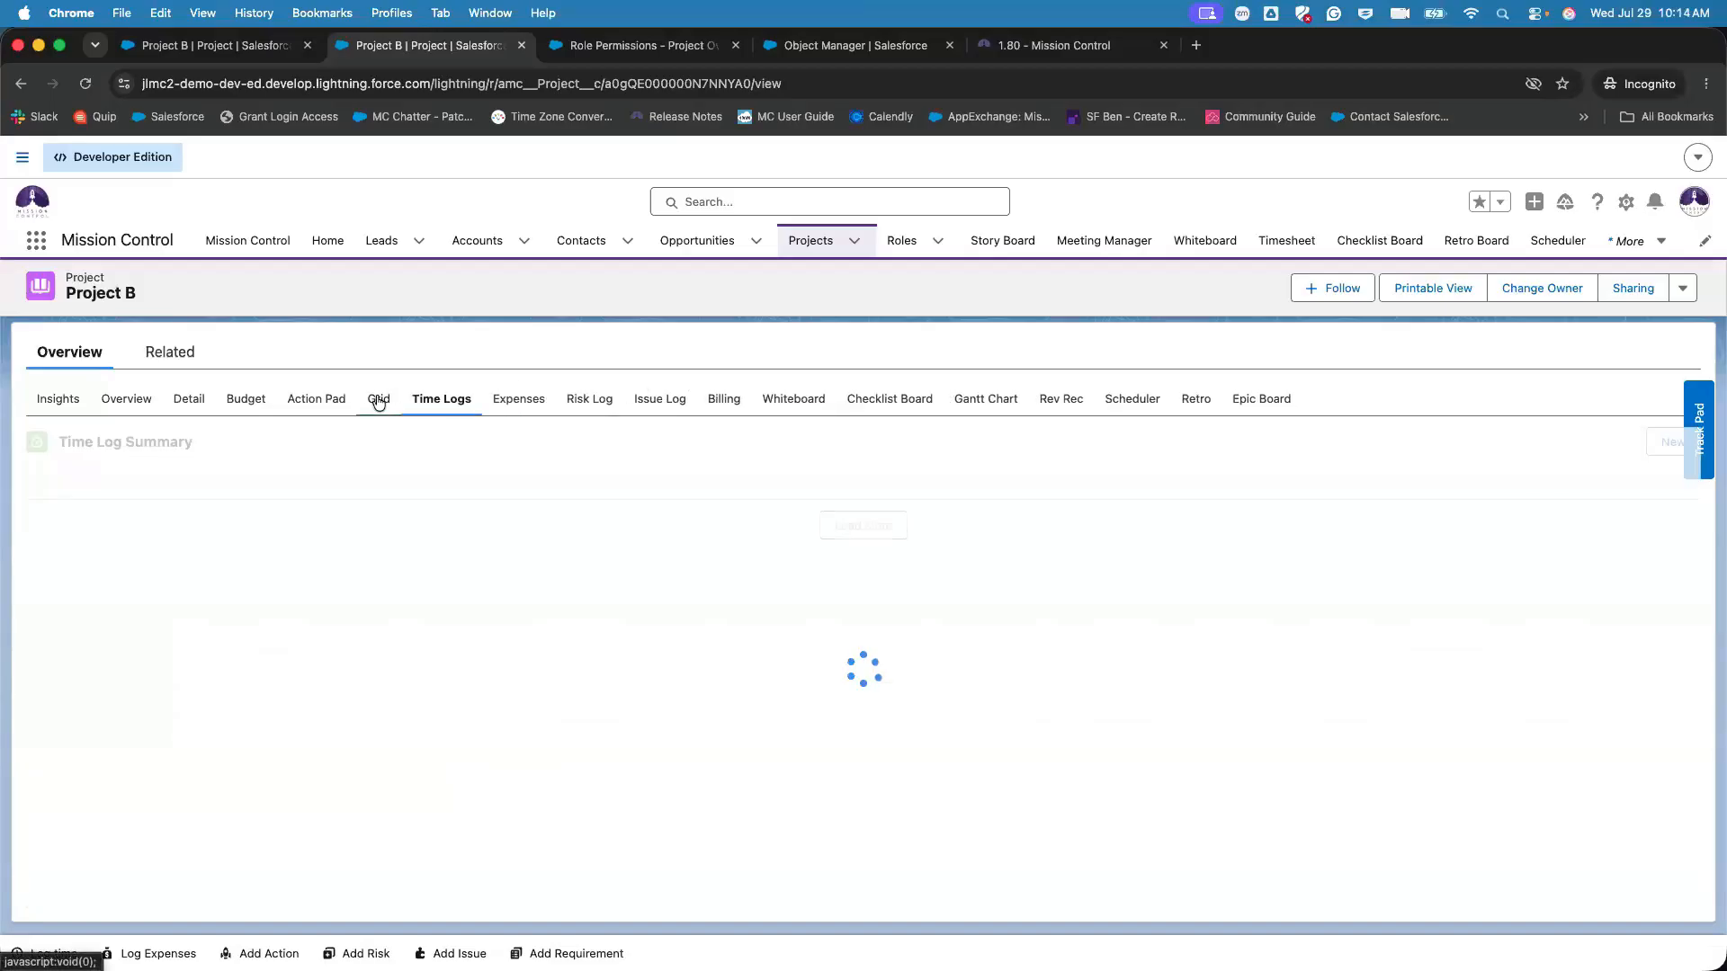
{"action": "left_click", "coordinate": [378, 400]}
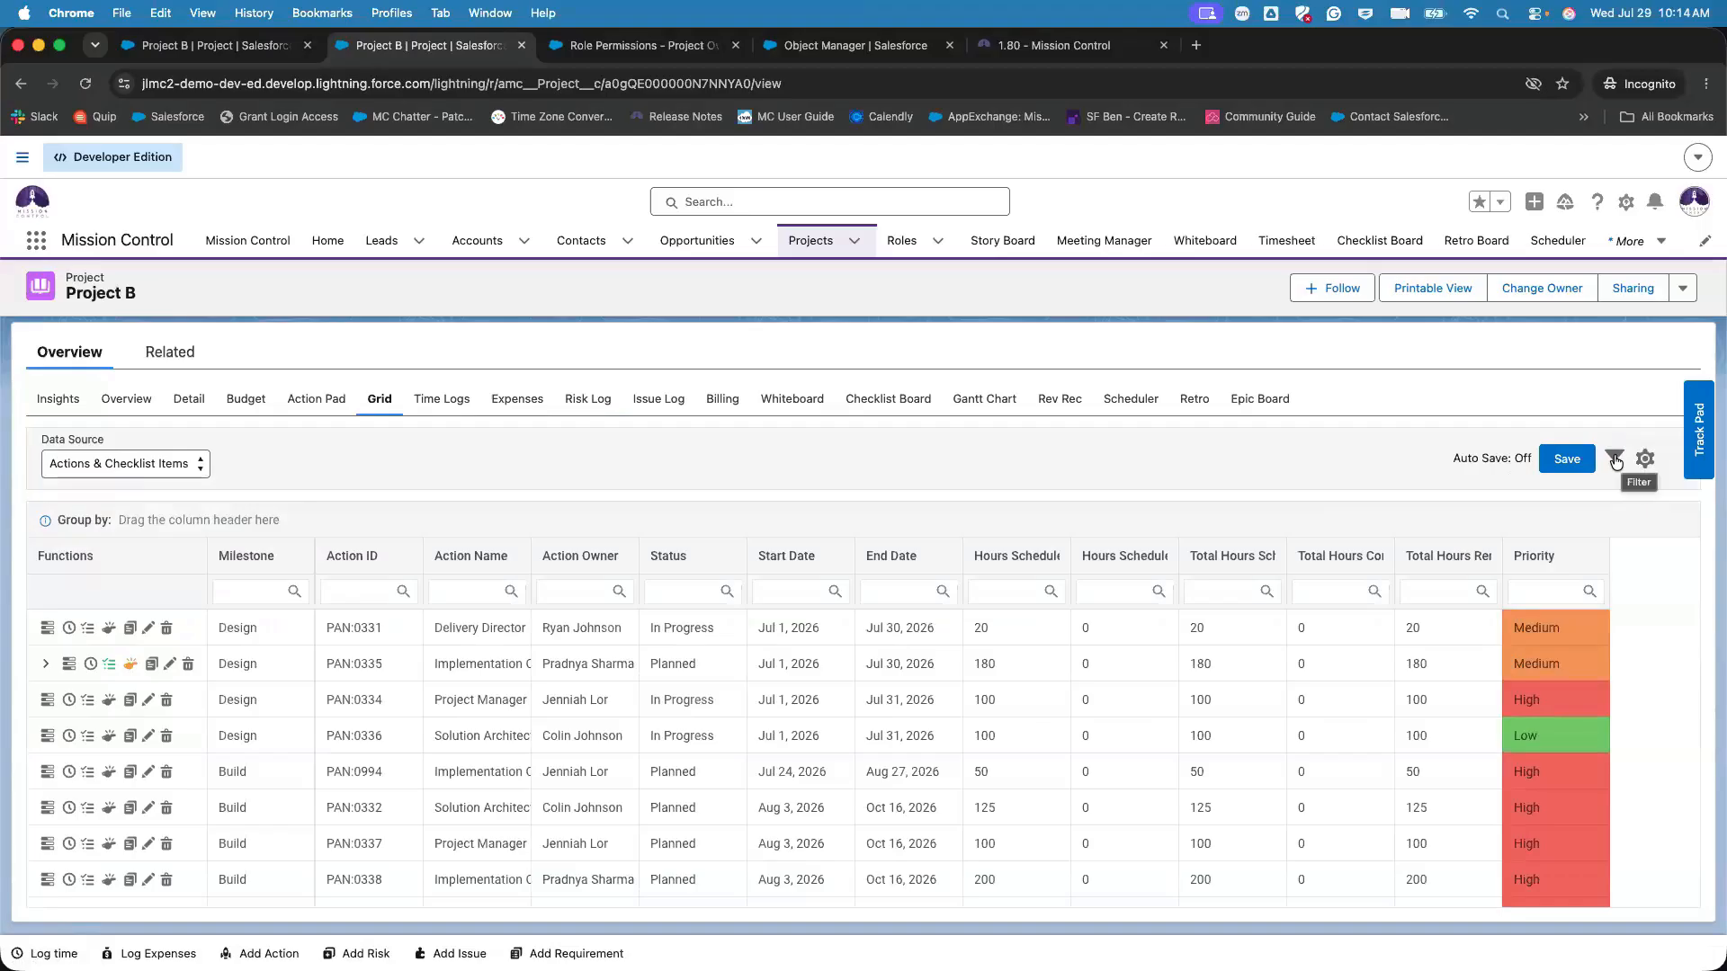
{"action": "left_click", "coordinate": [1614, 459]}
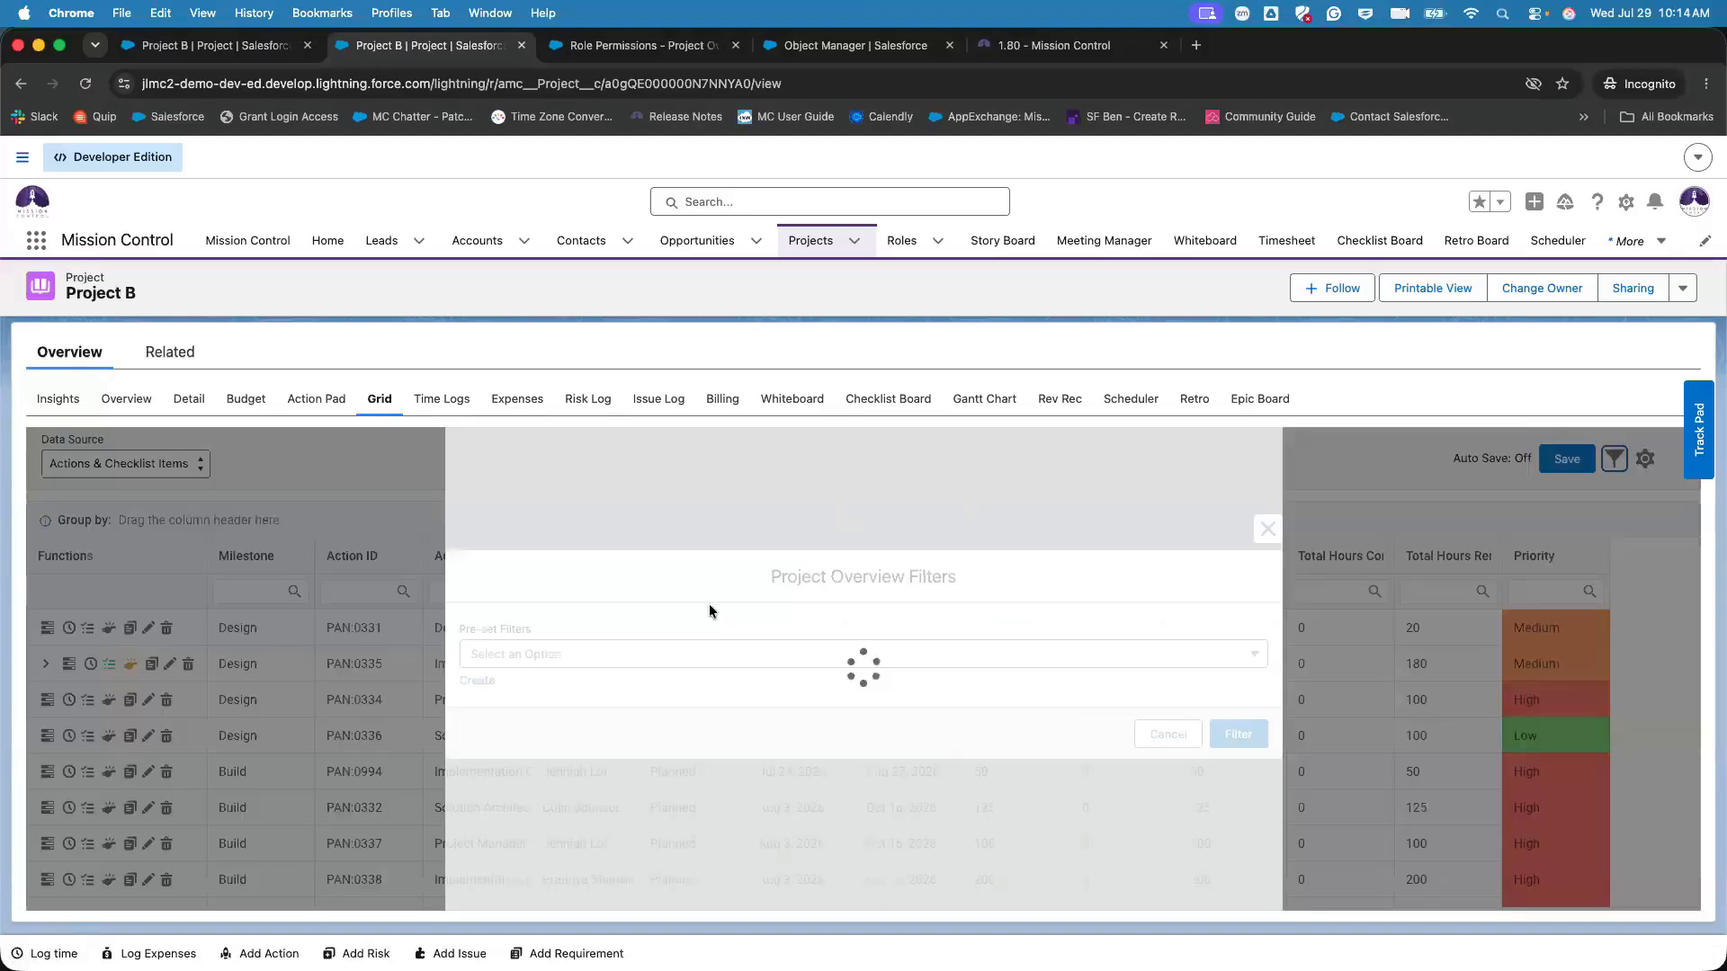
{"action": "left_click", "coordinate": [646, 574]}
{"action": "left_click", "coordinate": [629, 639]}
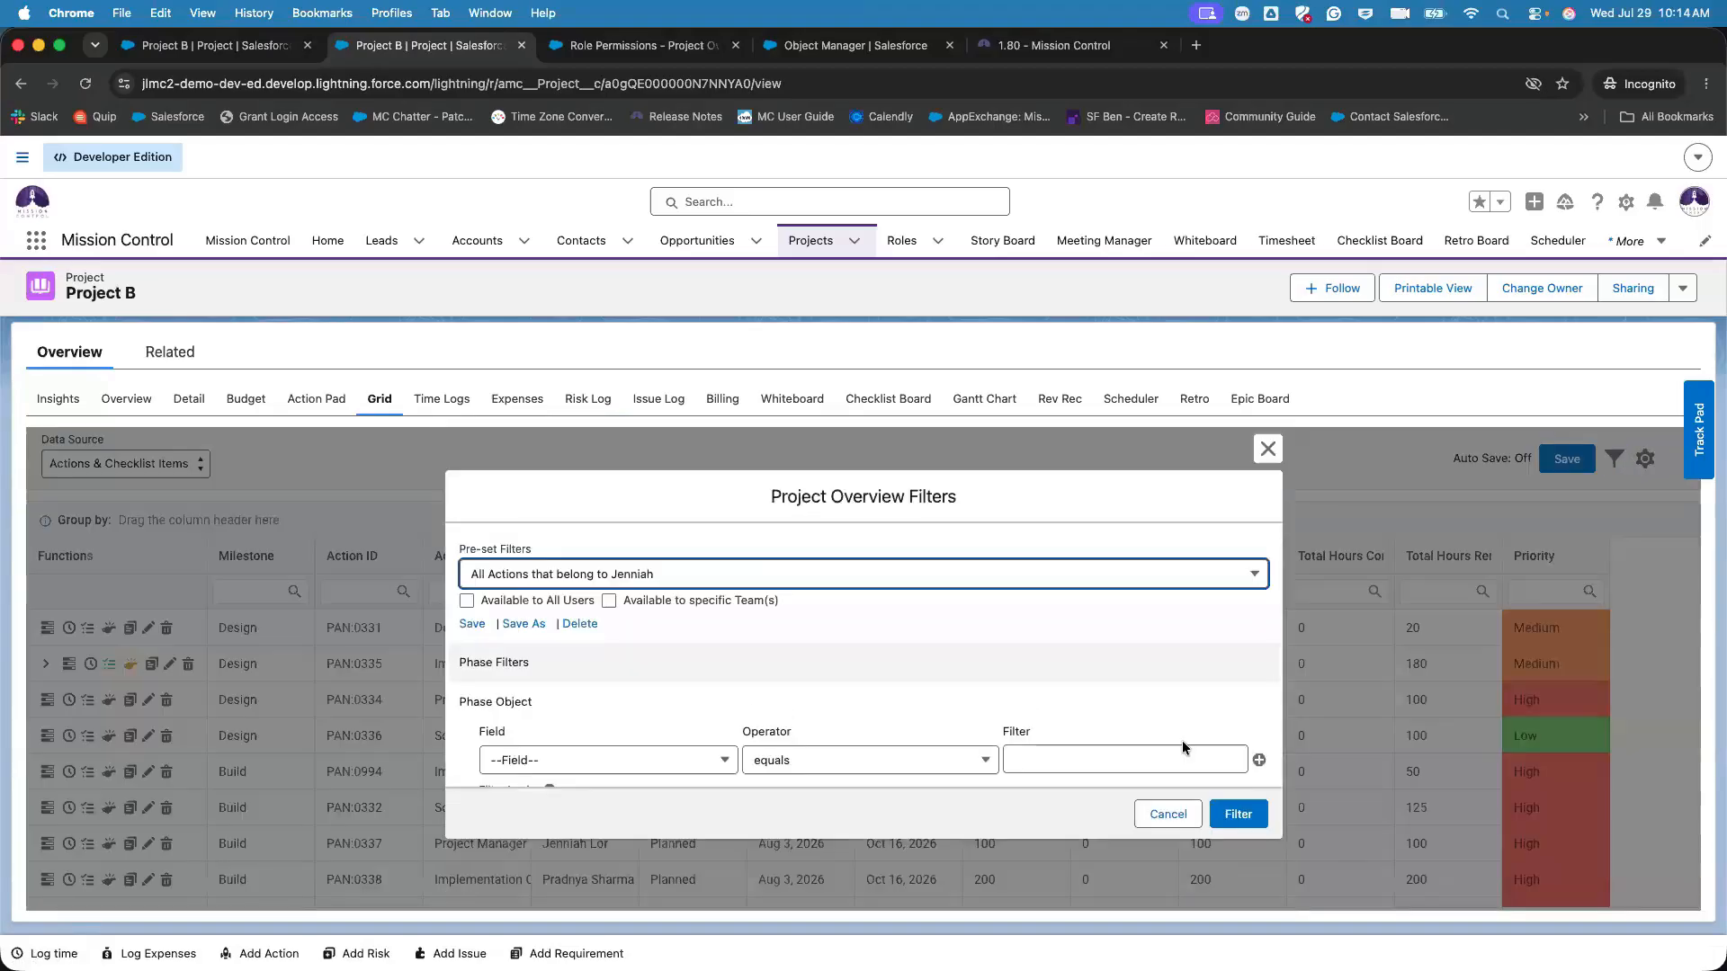
{"action": "left_click", "coordinate": [1254, 817]}
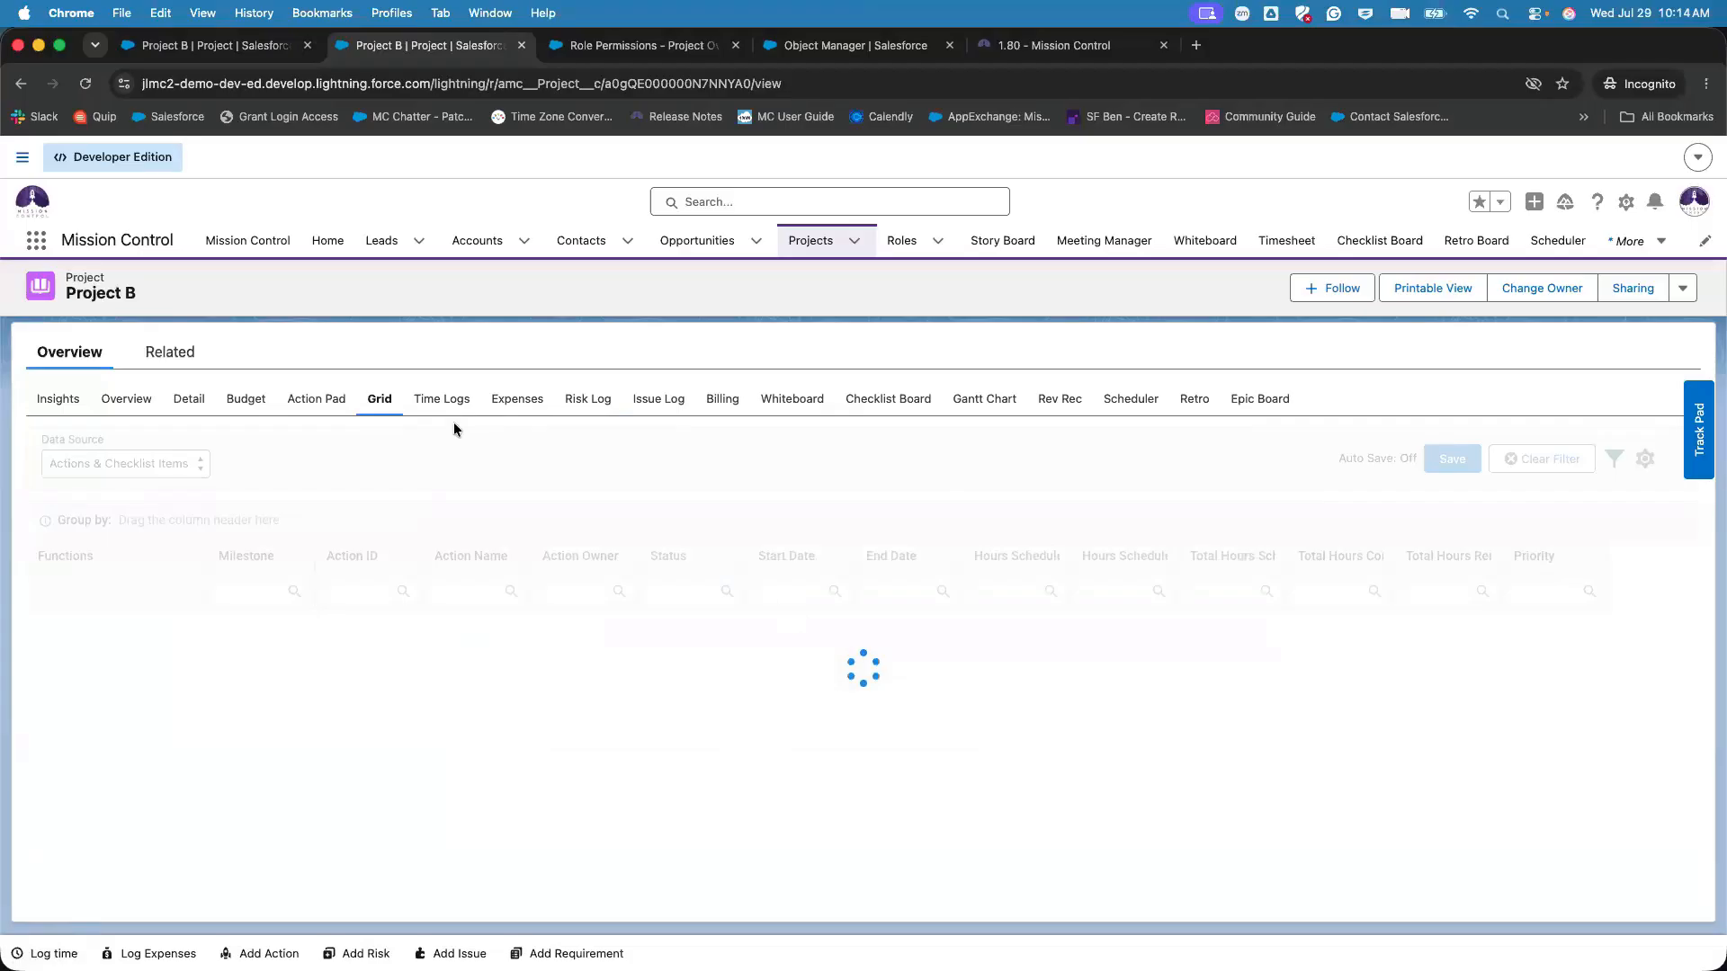
- Visit Time Logs, return to the Grid, and remove its pre-set filter by applying New Filter
{"action": "left_click", "coordinate": [439, 401]}
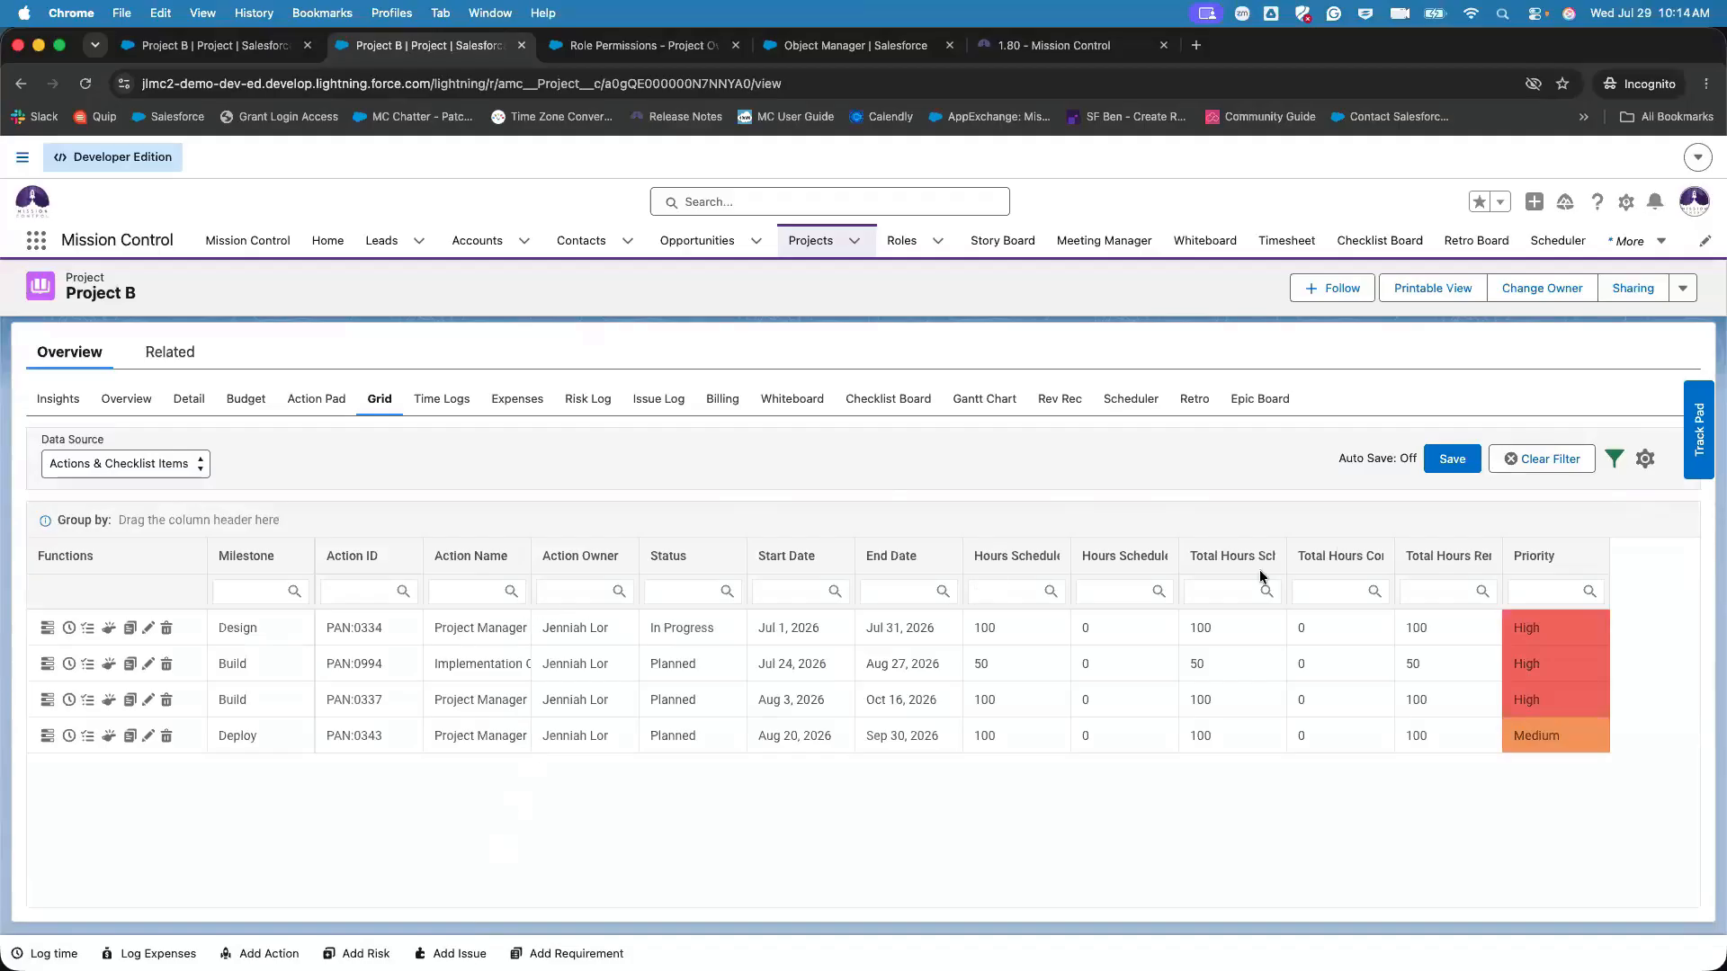
{"action": "left_click", "coordinate": [1616, 457]}
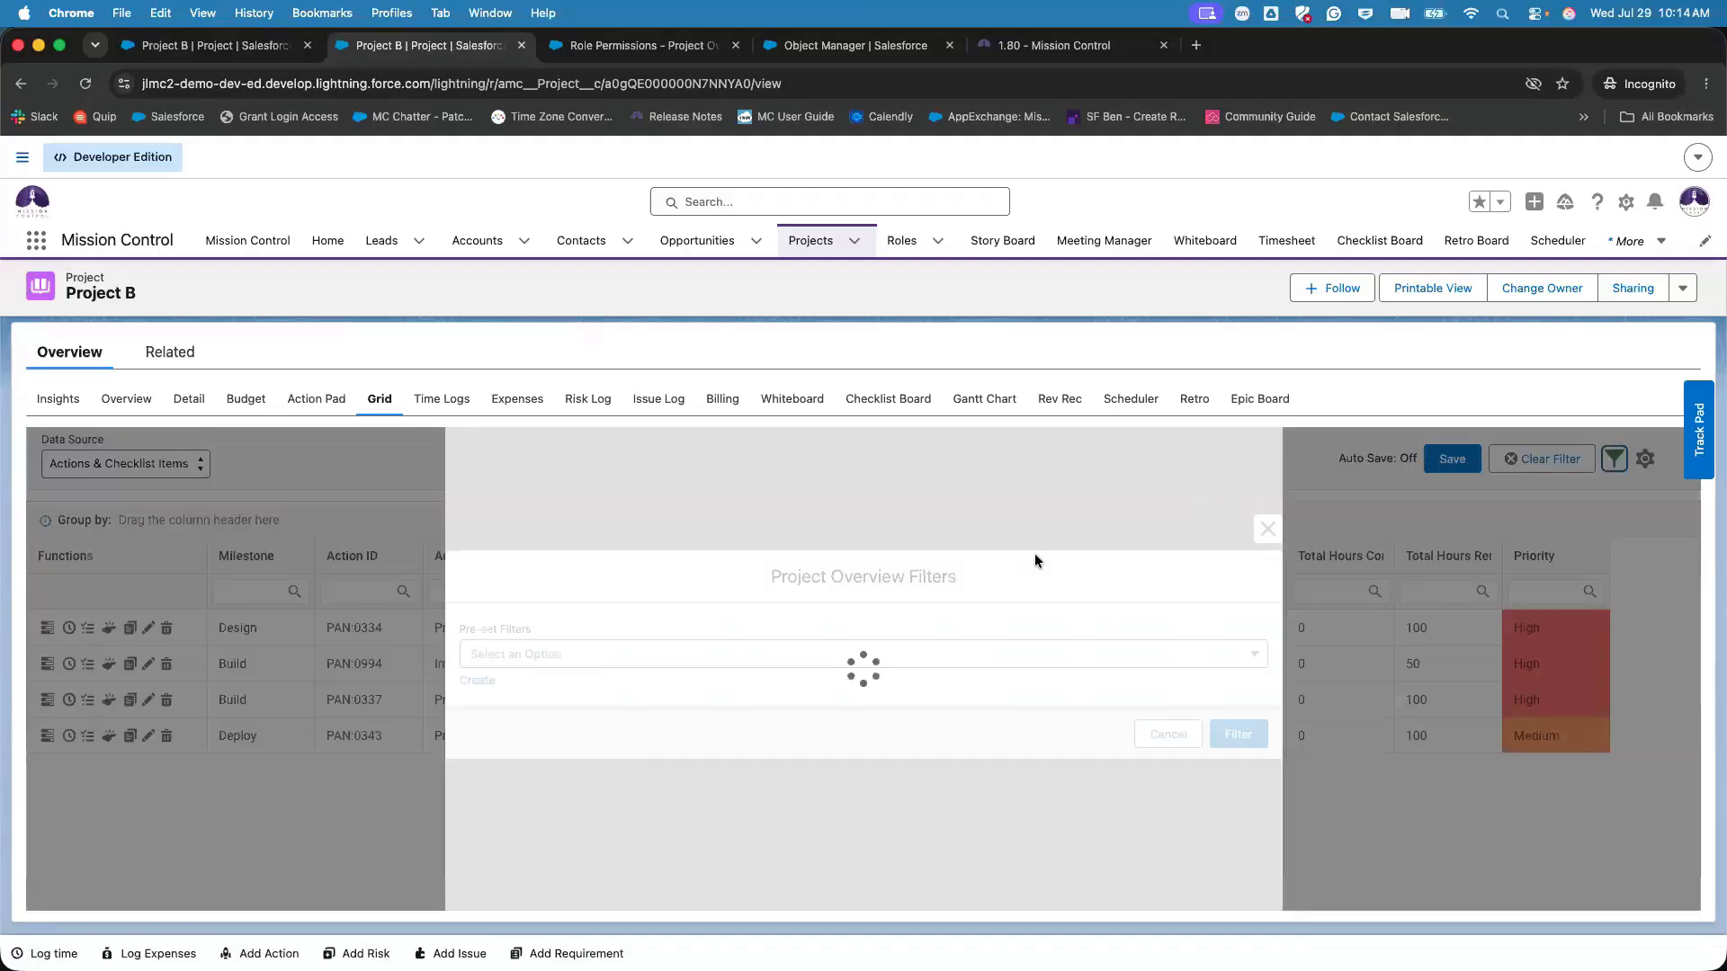
{"action": "left_click", "coordinate": [909, 563]}
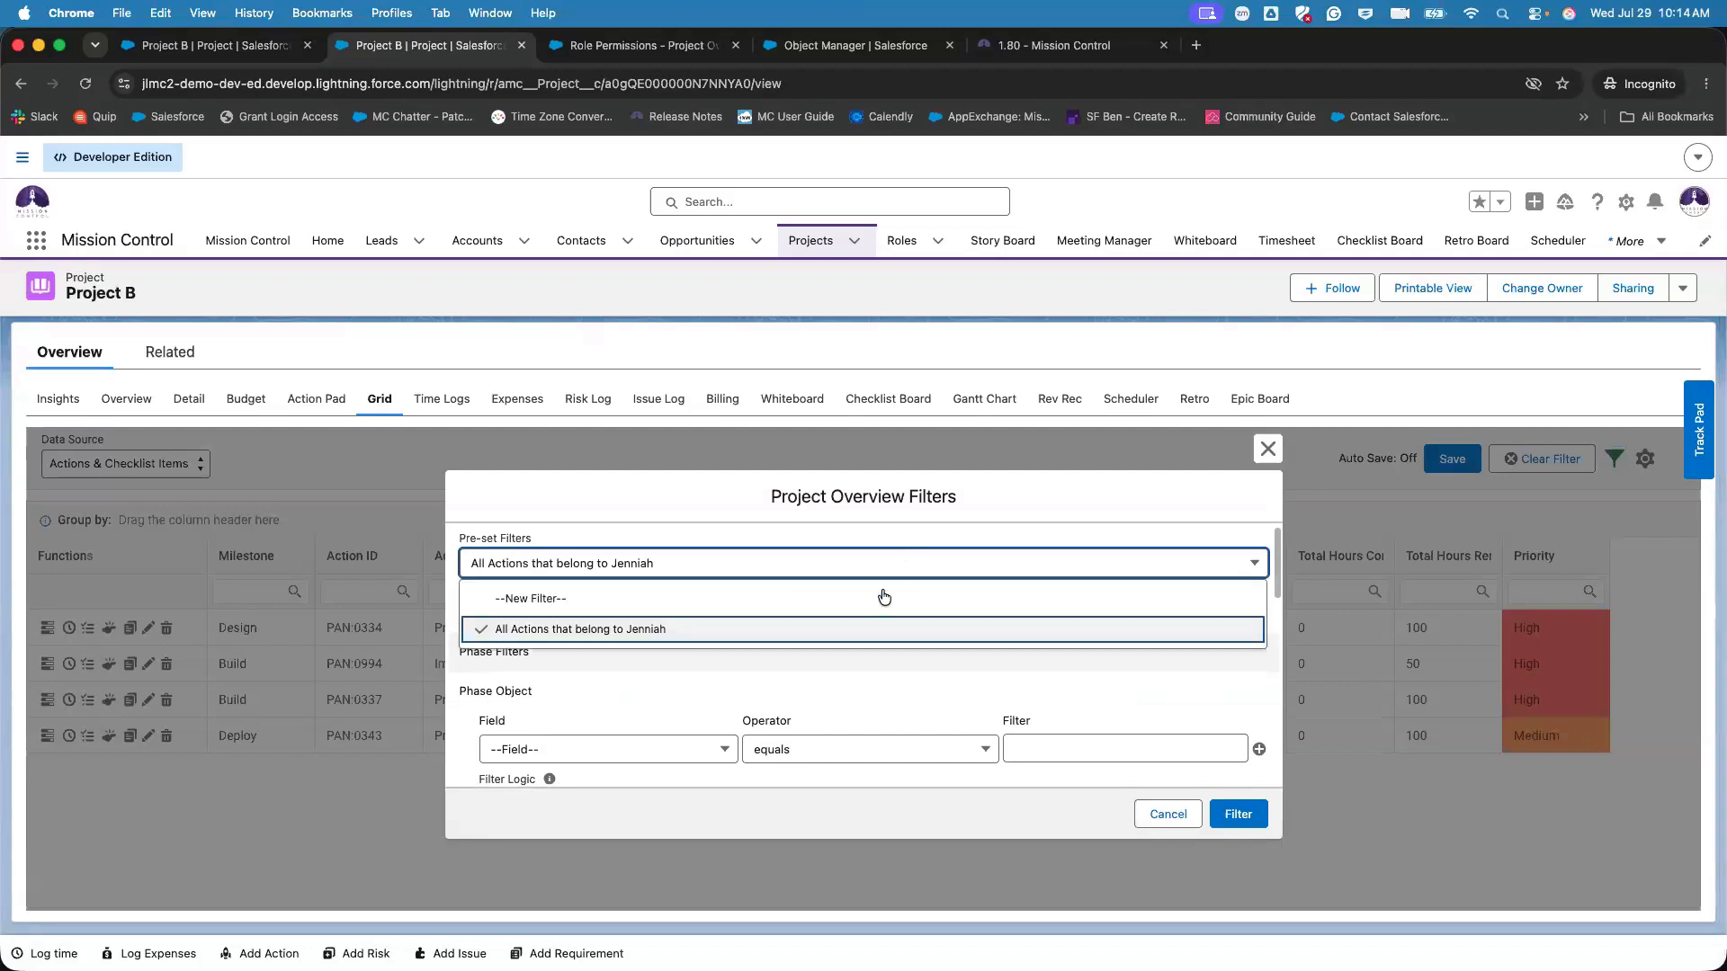
{"action": "left_click", "coordinate": [884, 597]}
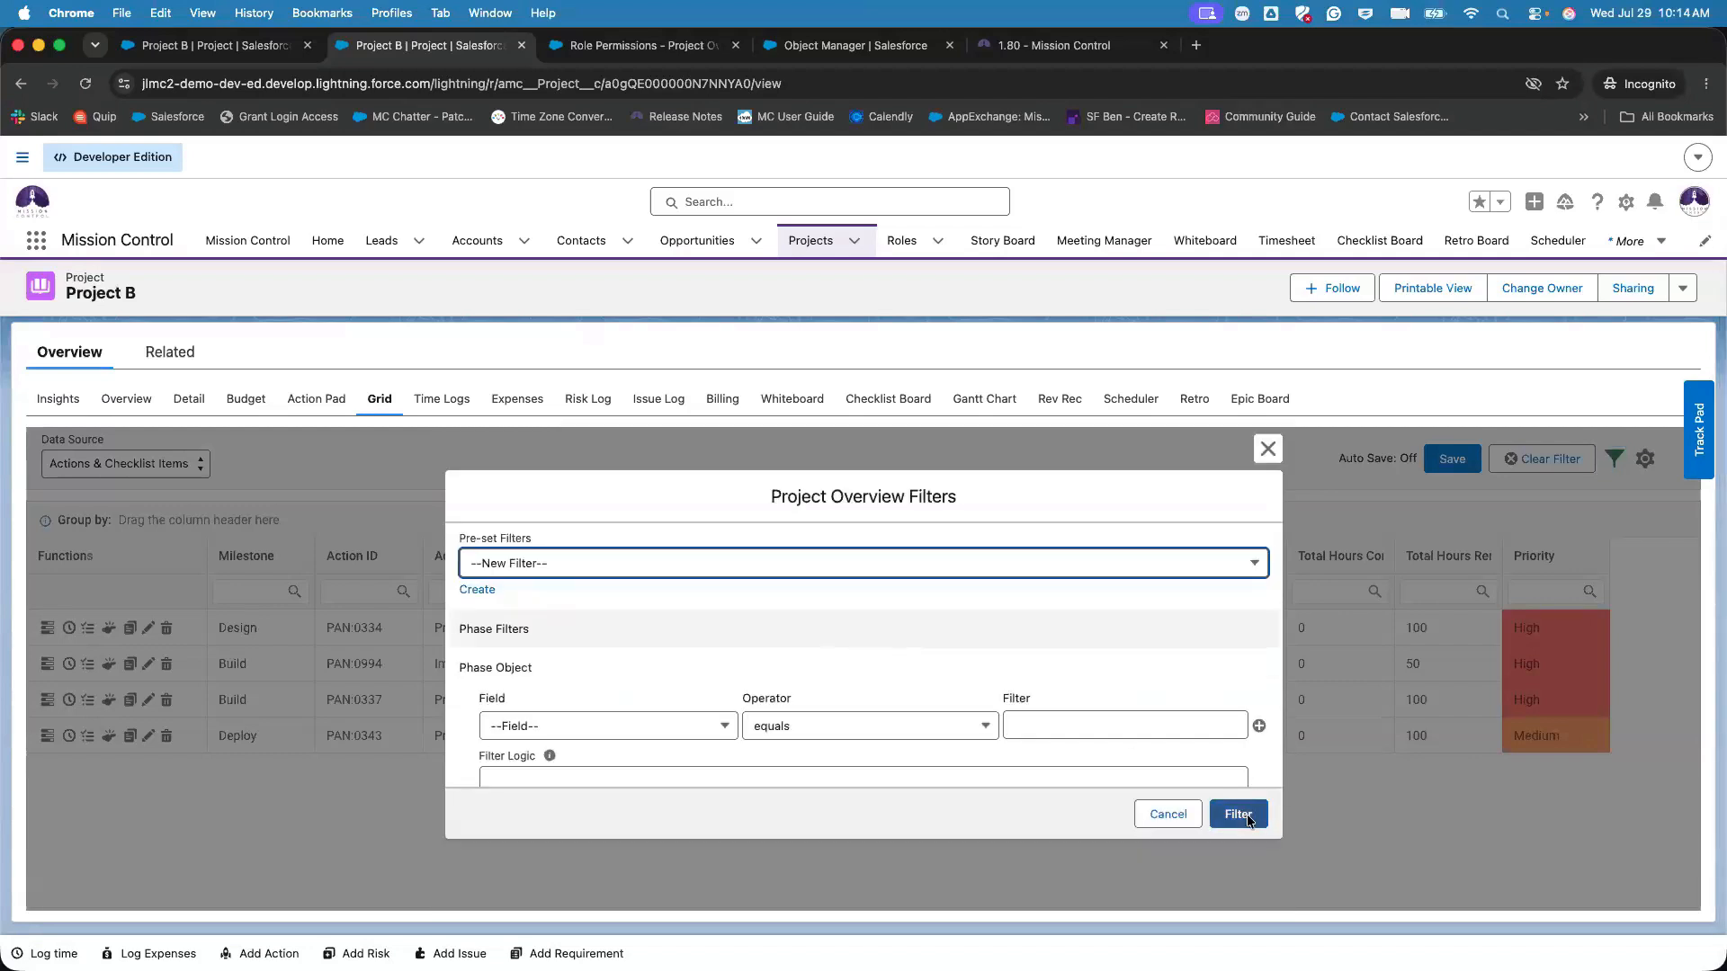
{"action": "left_click", "coordinate": [1240, 814]}
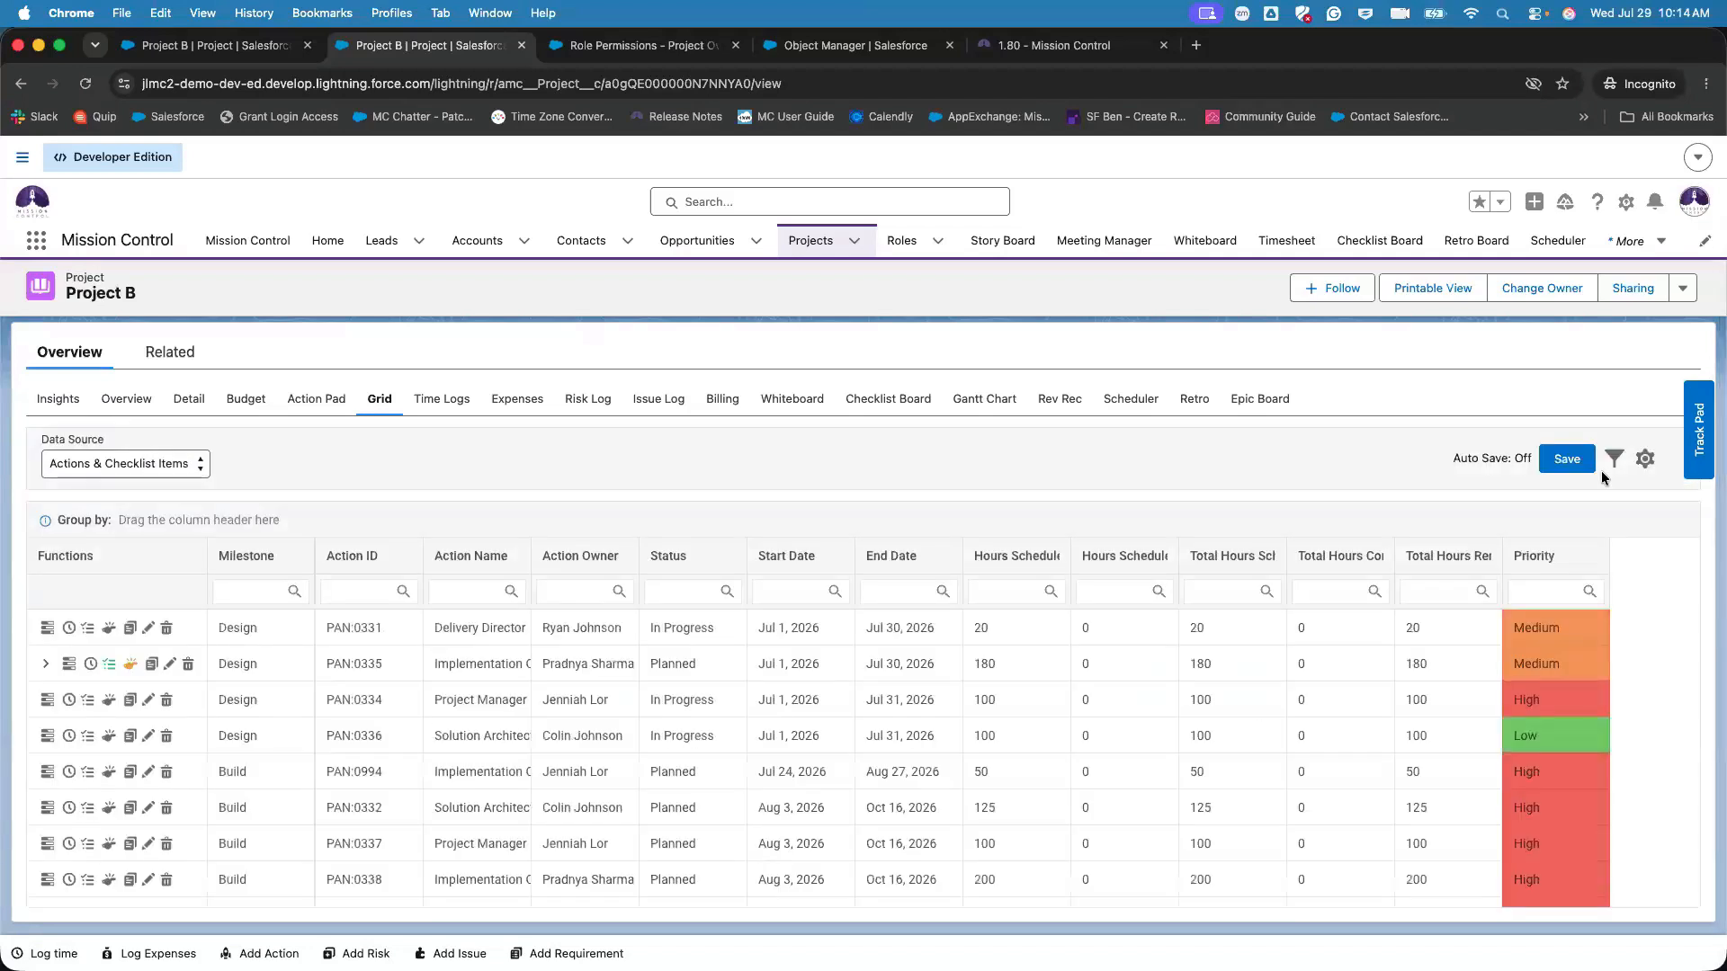
- Group the grid by Action Owner and review the actions listed under each owner
{"action": "scroll", "coordinate": [579, 492], "scroll_direction": "down", "scroll_amount": 1}
{"action": "mouse_move", "coordinate": [45, 523]}
{"action": "left_click_drag", "start_coordinate": [563, 558], "coordinate": [223, 516]}
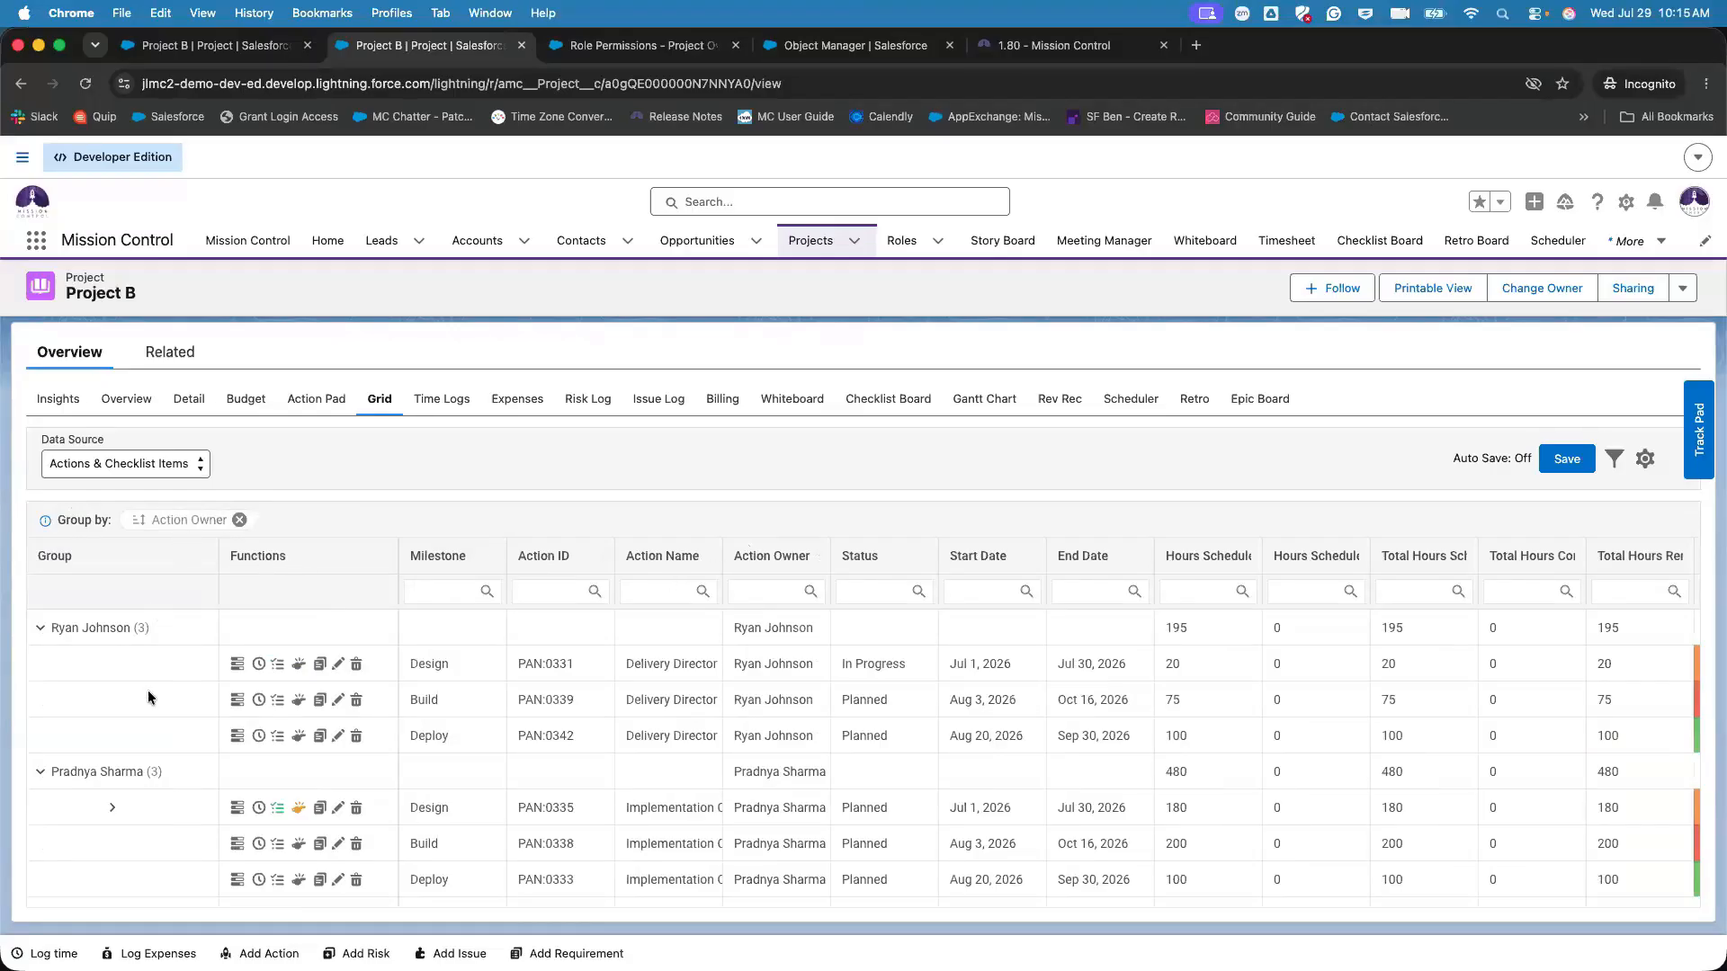
{"action": "scroll", "coordinate": [148, 689], "scroll_direction": "down", "scroll_amount": 5}
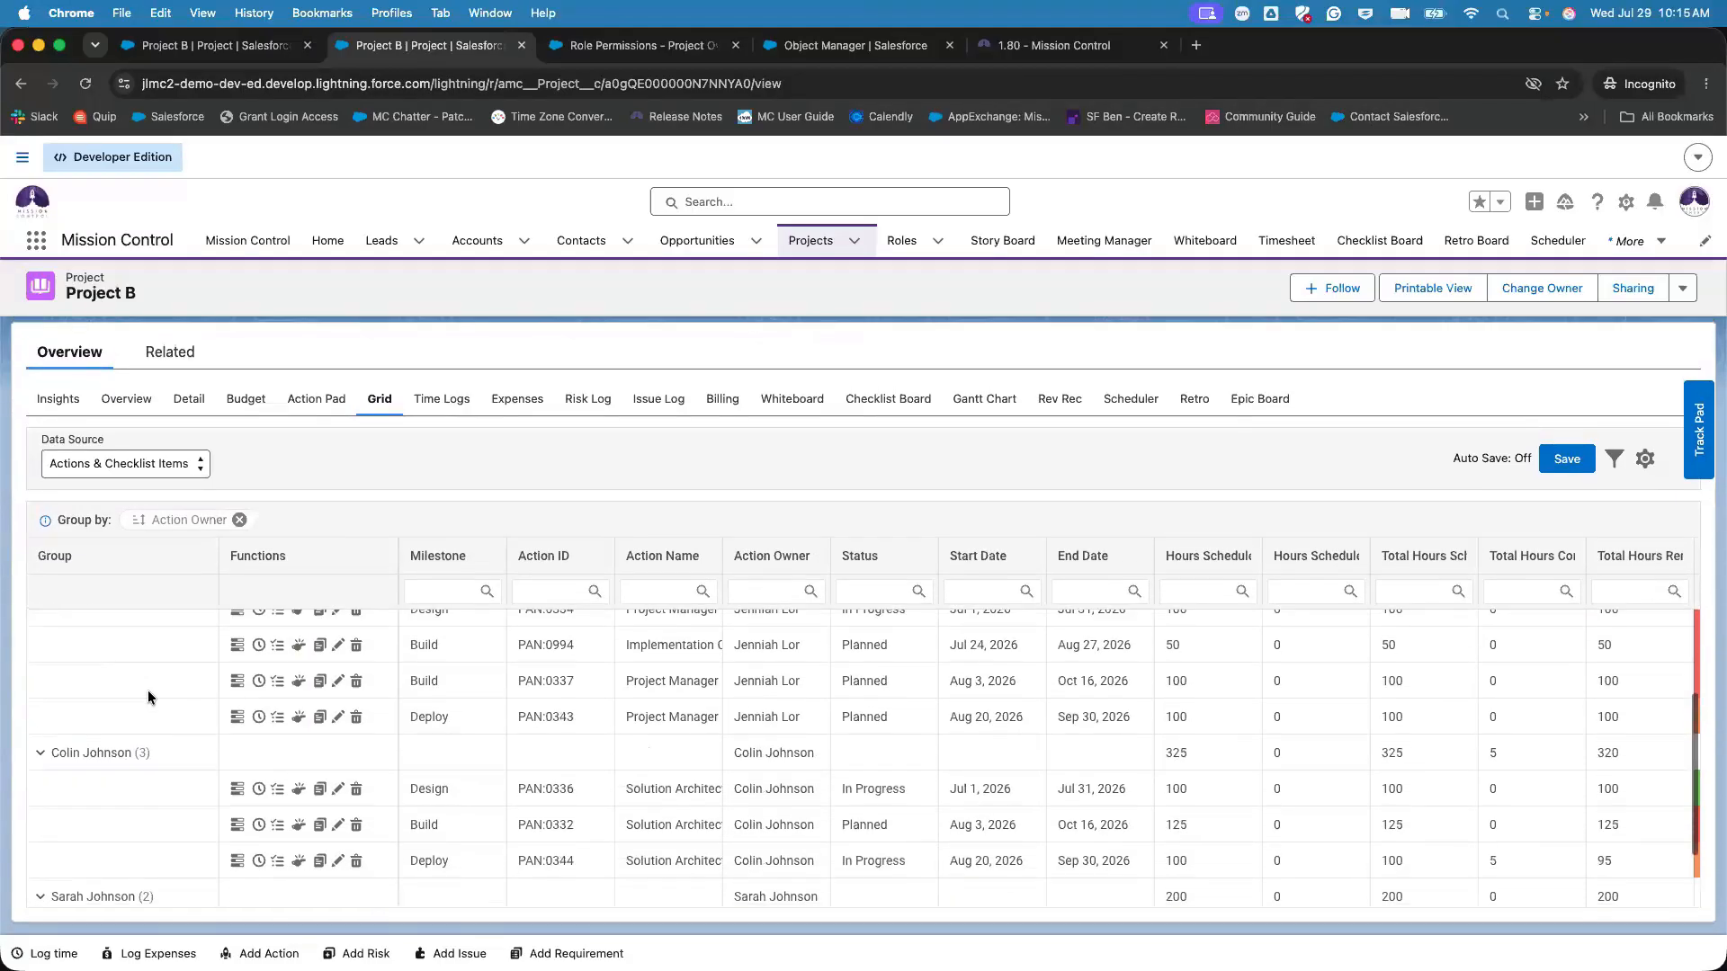
{"action": "scroll", "coordinate": [147, 688], "scroll_direction": "down", "scroll_amount": 2}
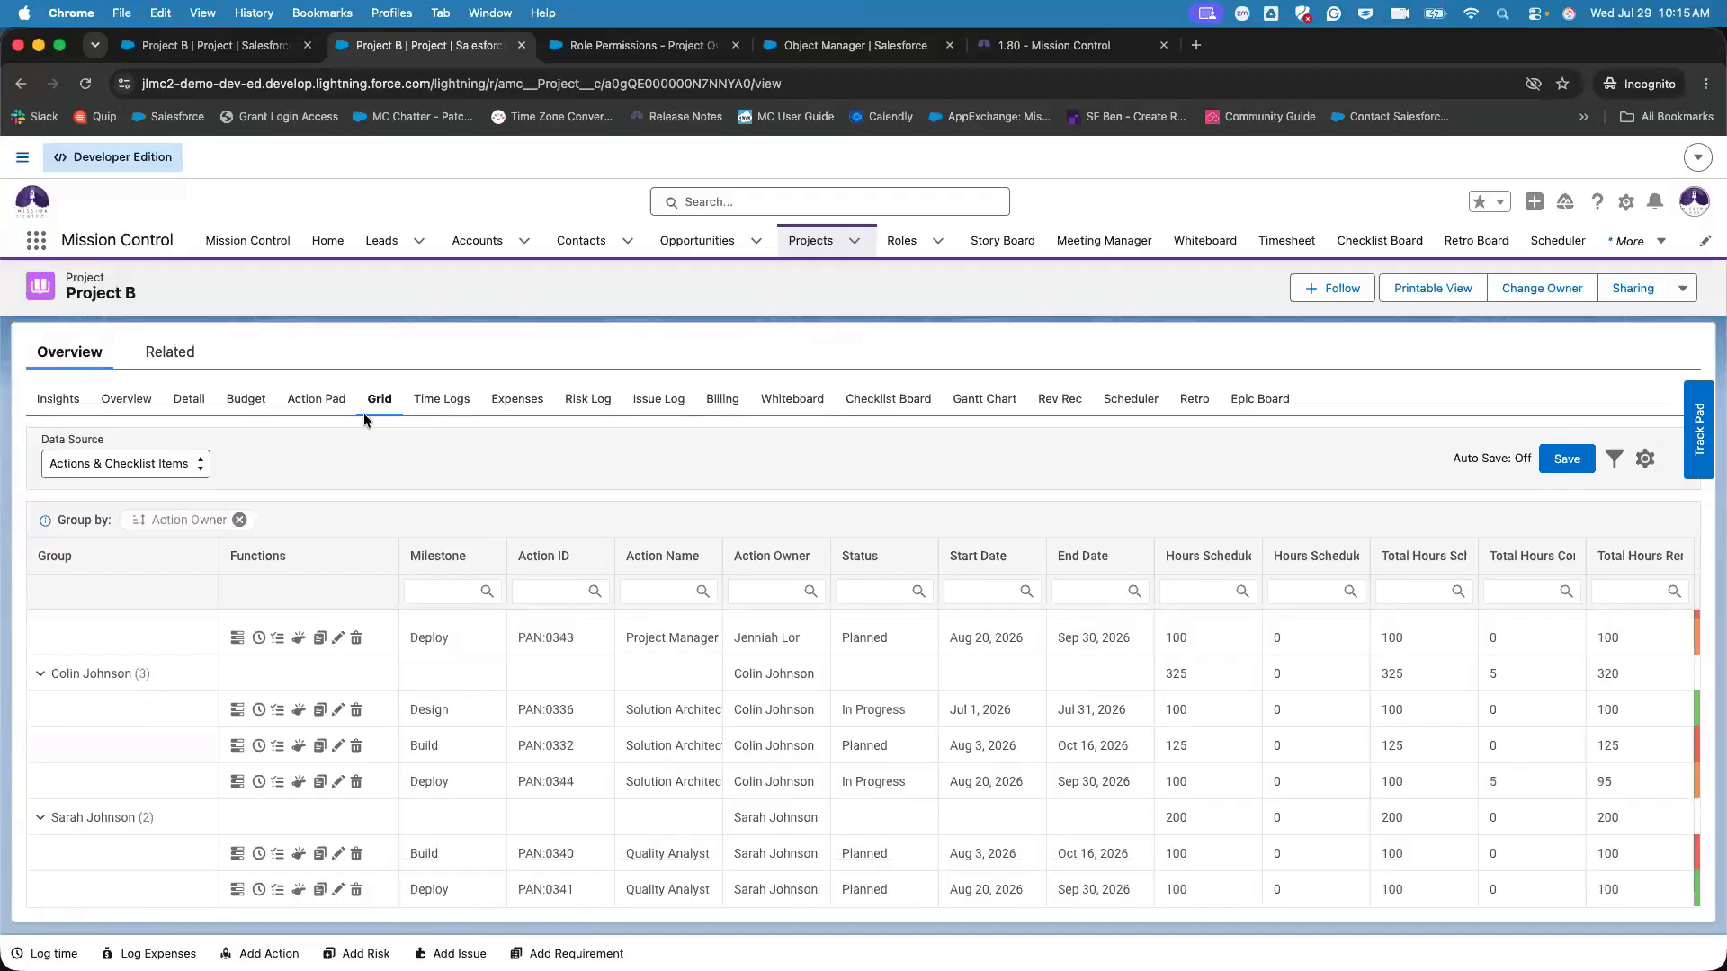
{"action": "scroll", "coordinate": [302, 726], "scroll_direction": "up", "scroll_amount": 5}
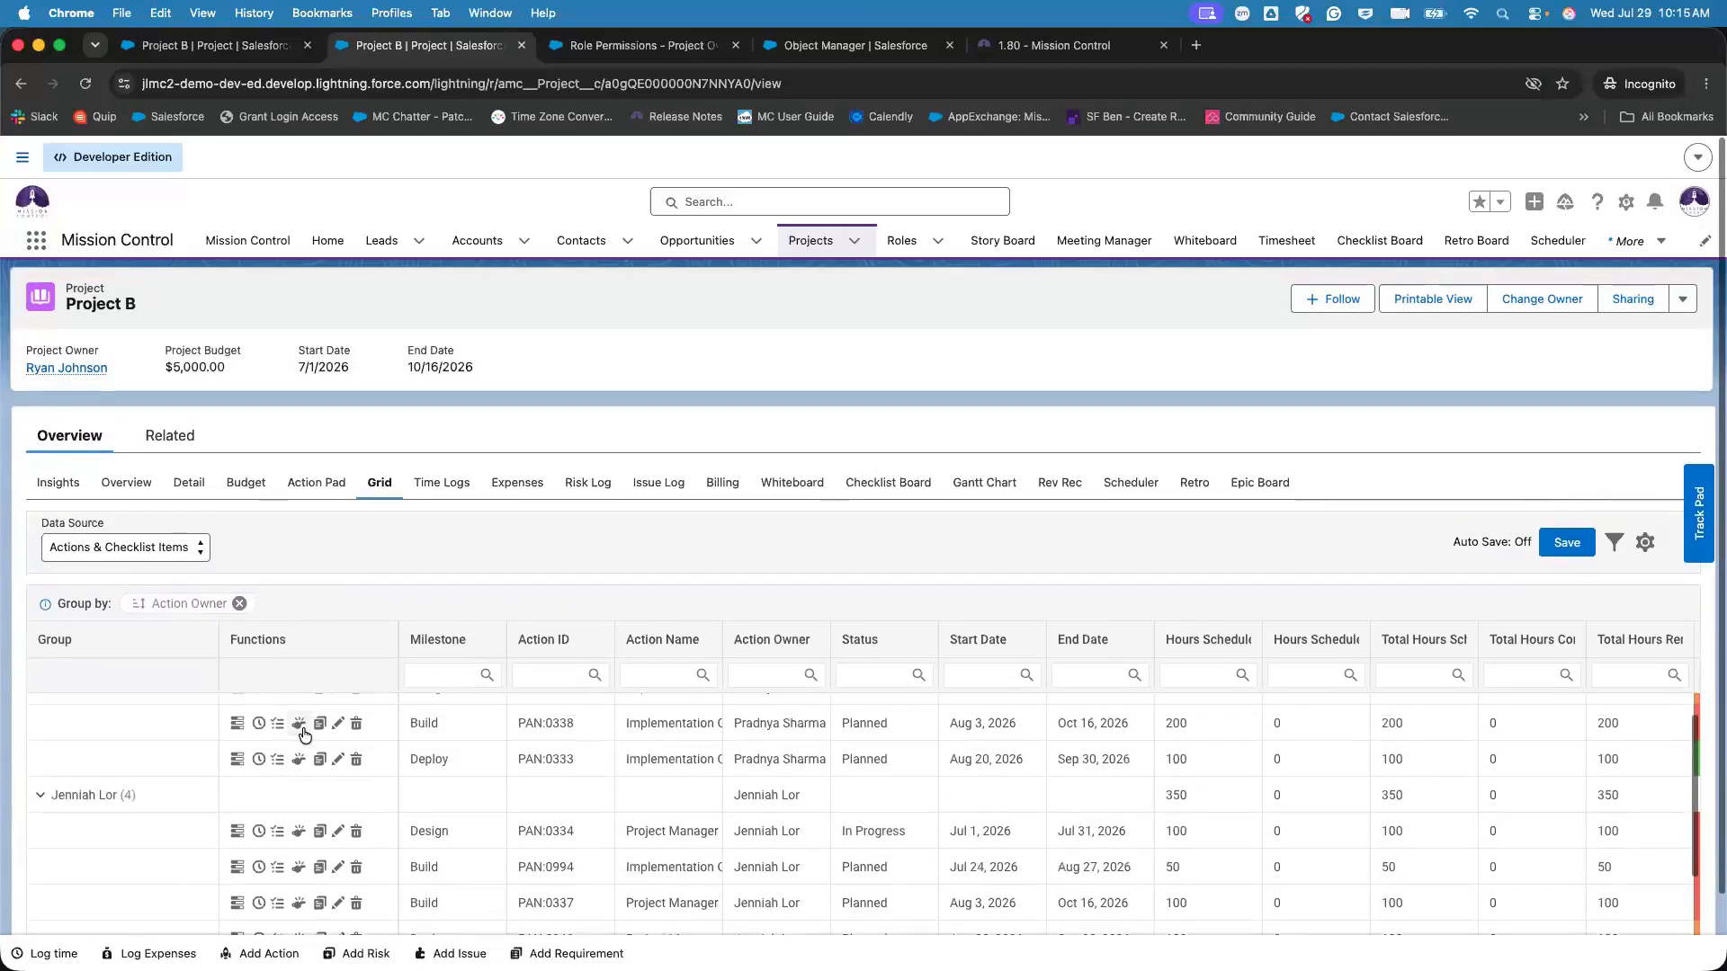
{"action": "scroll", "coordinate": [303, 725], "scroll_direction": "up", "scroll_amount": 3}
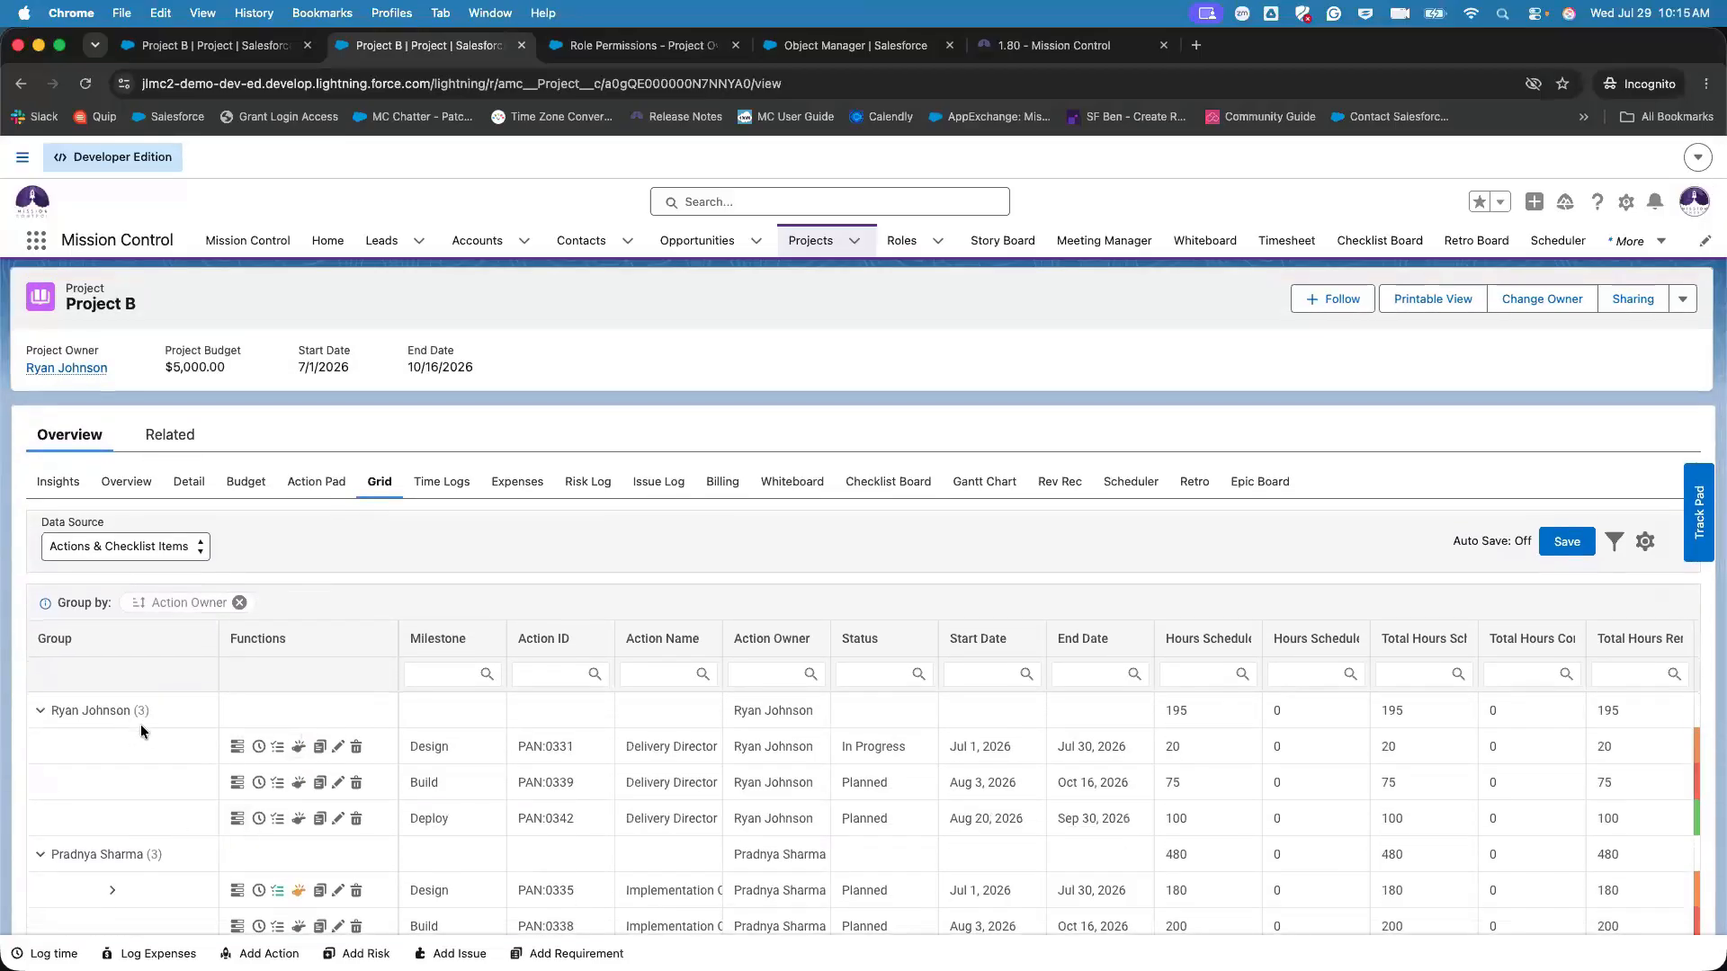
{"action": "scroll", "coordinate": [162, 781], "scroll_direction": "down", "scroll_amount": 5}
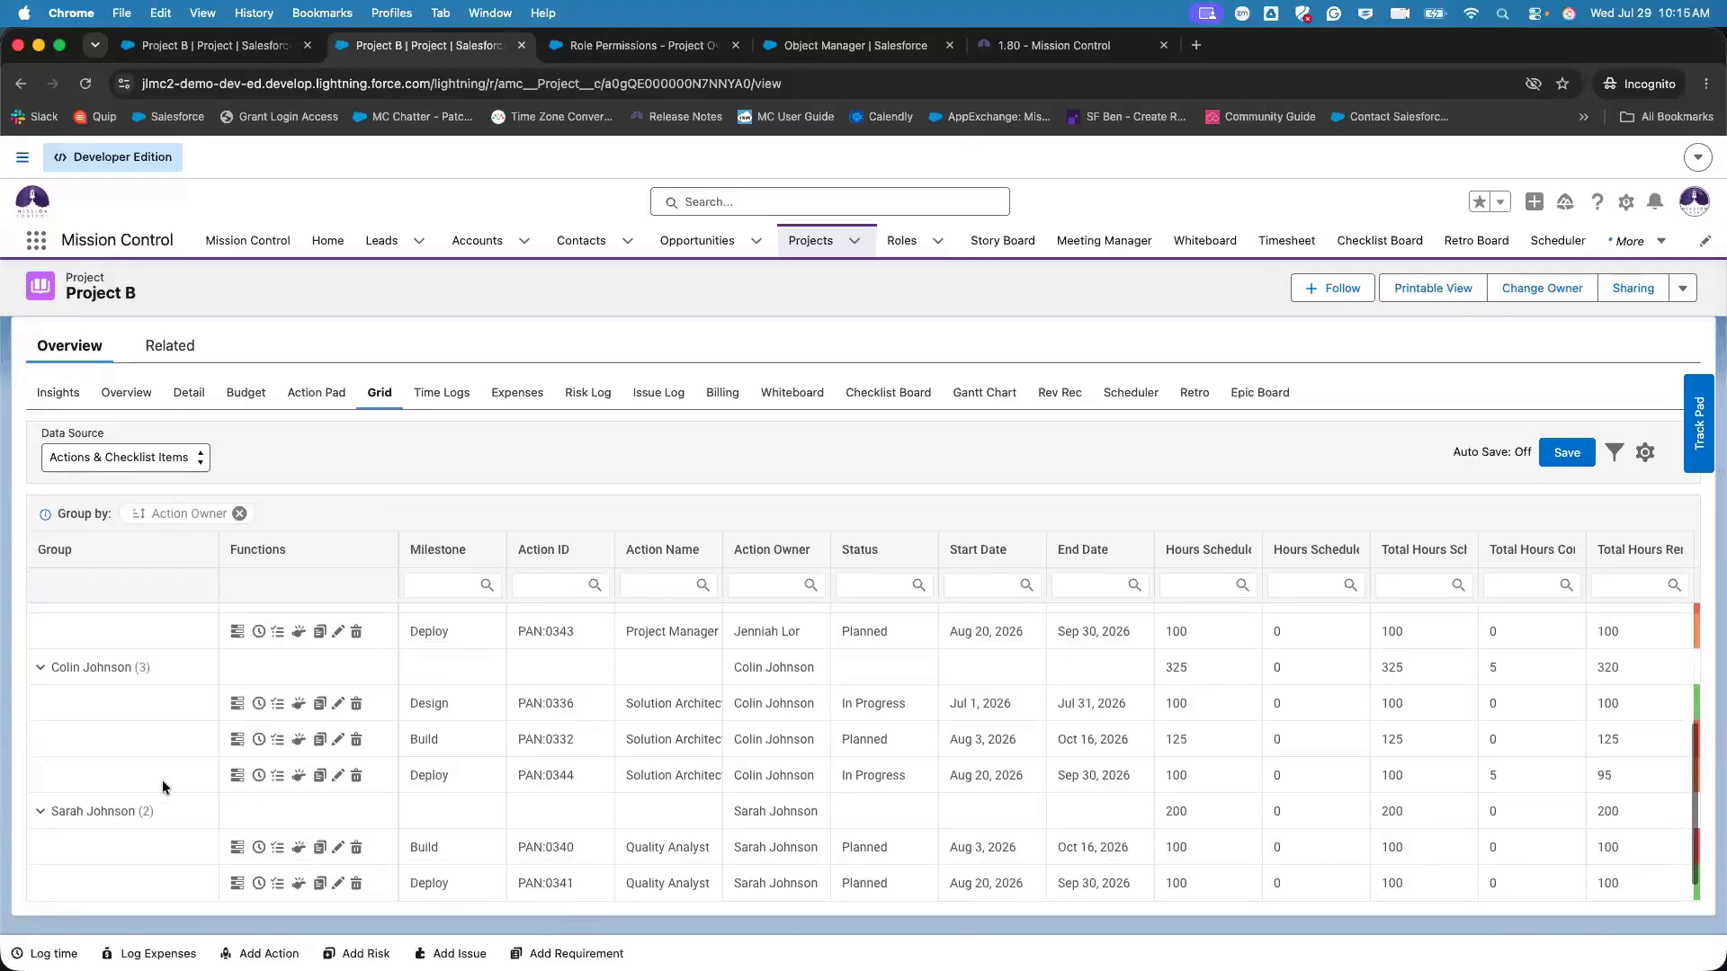
{"action": "scroll", "coordinate": [162, 780], "scroll_direction": "up", "scroll_amount": 3}
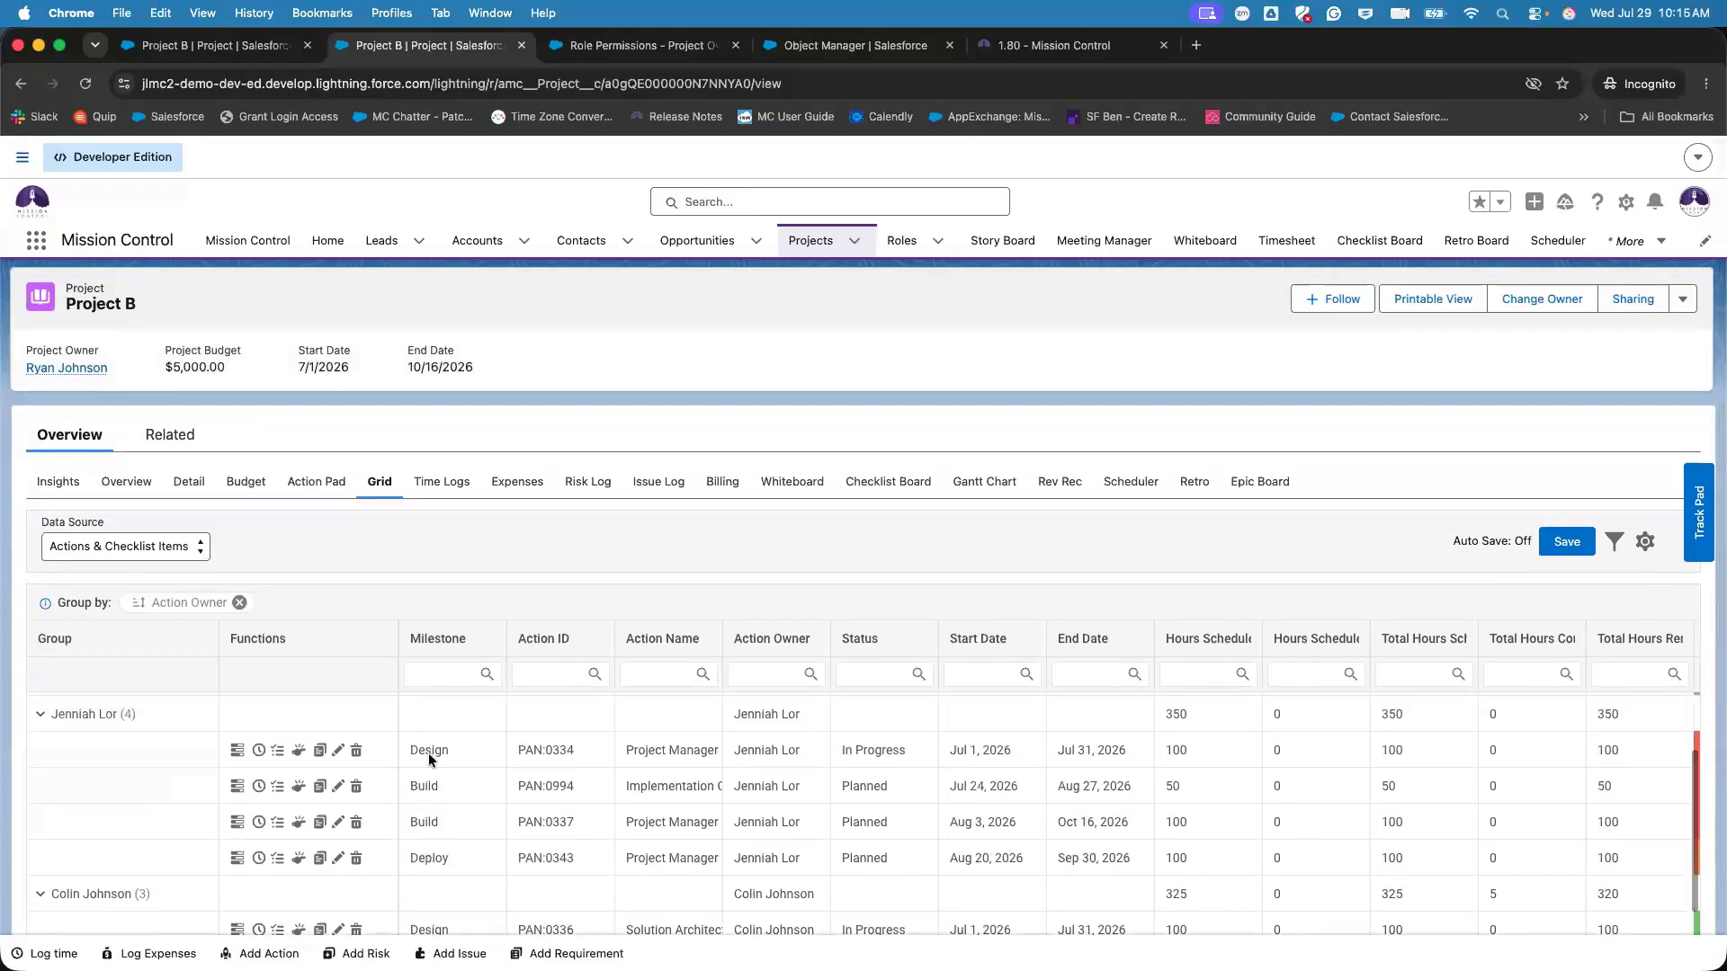
{"action": "scroll", "coordinate": [428, 753], "scroll_direction": "up", "scroll_amount": 3}
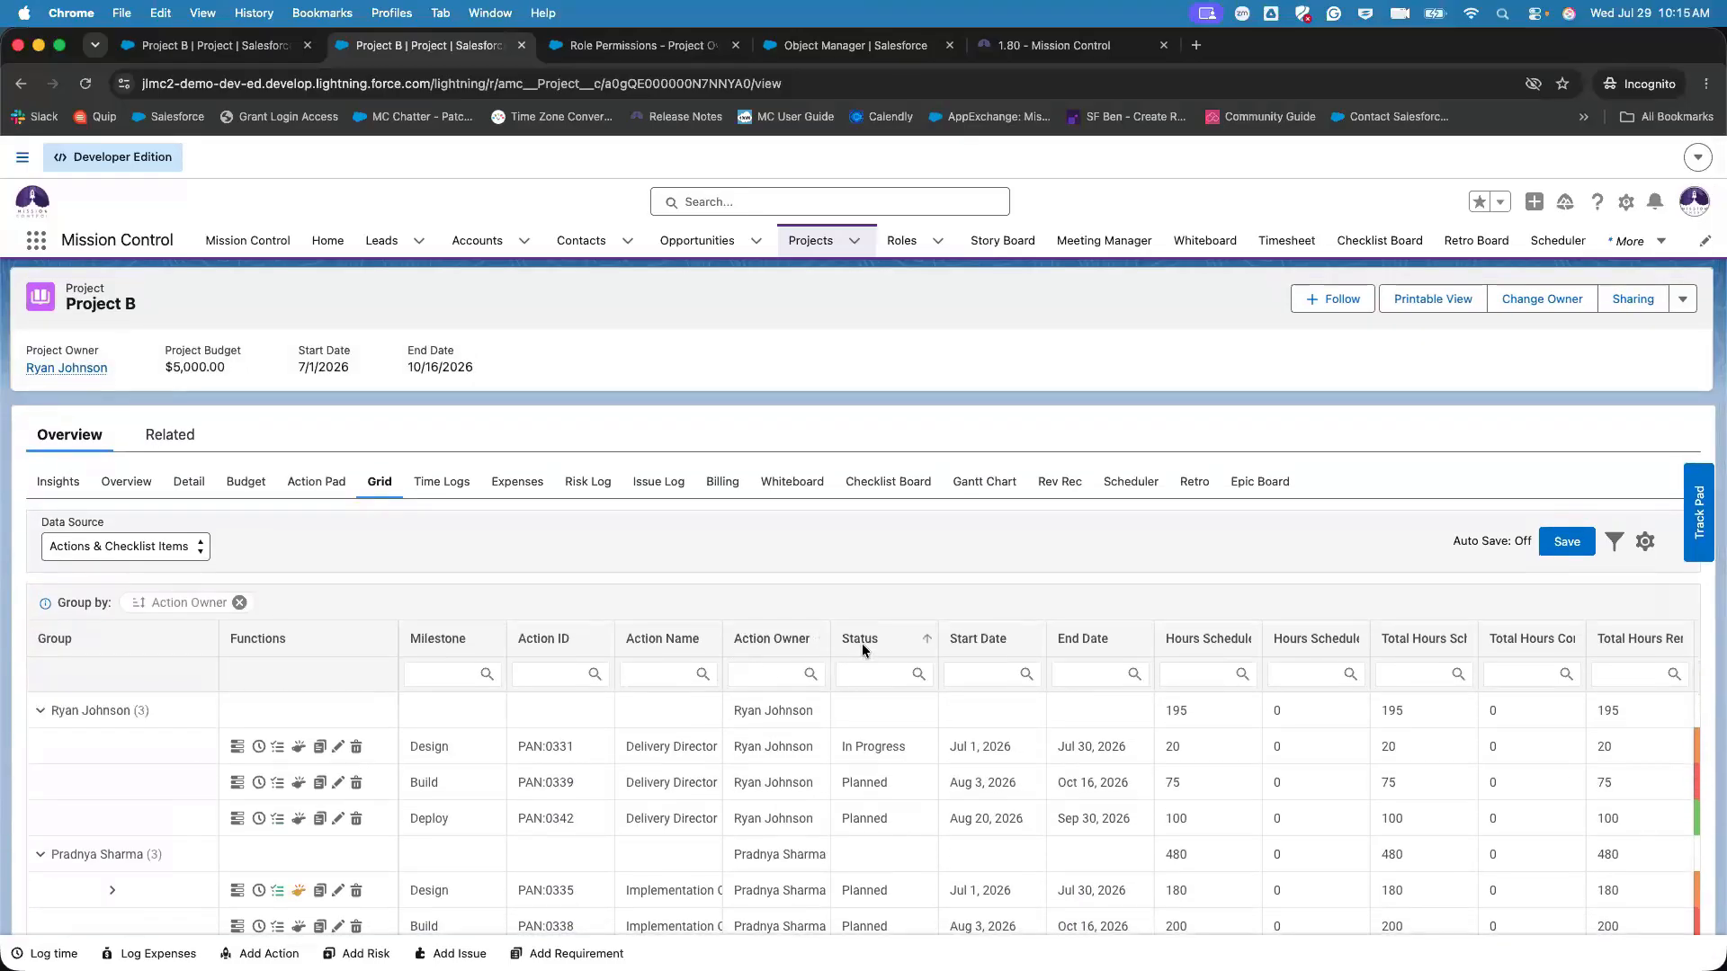
- Add Status as a second grouping level beneath Action Owner and review the nested groups
{"action": "left_click_drag", "start_coordinate": [863, 648], "coordinate": [392, 604]}
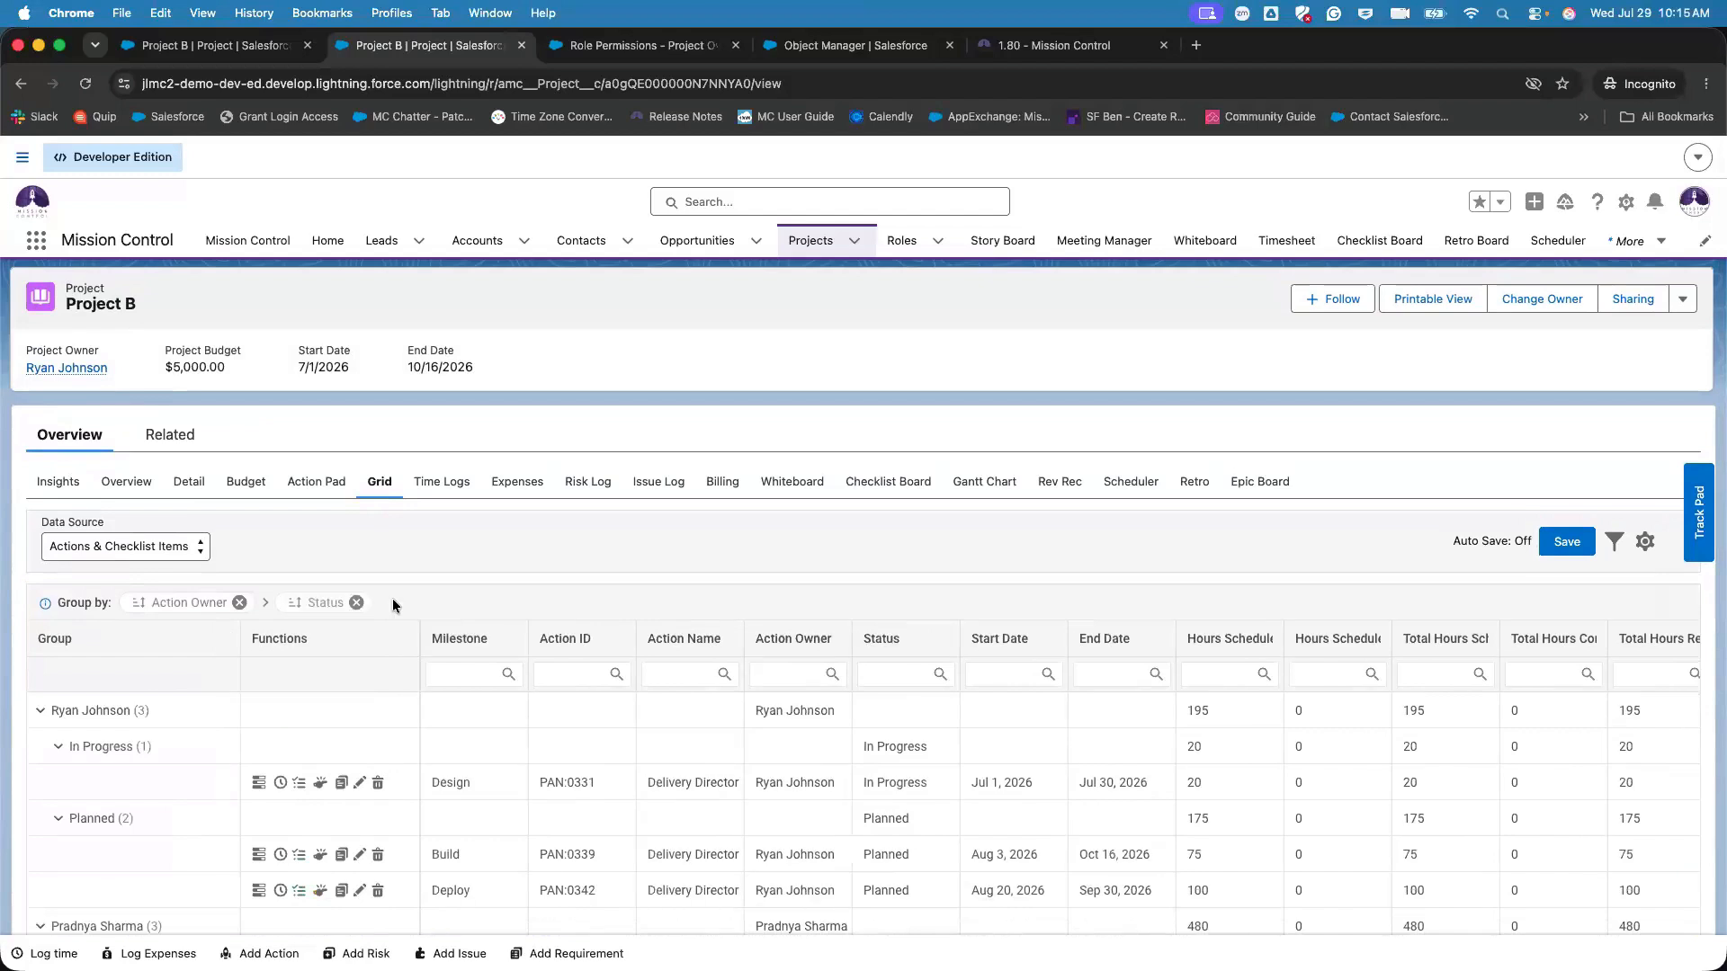
{"action": "scroll", "coordinate": [392, 598], "scroll_direction": "down", "scroll_amount": 2}
{"action": "scroll", "coordinate": [273, 718], "scroll_direction": "down", "scroll_amount": 2}
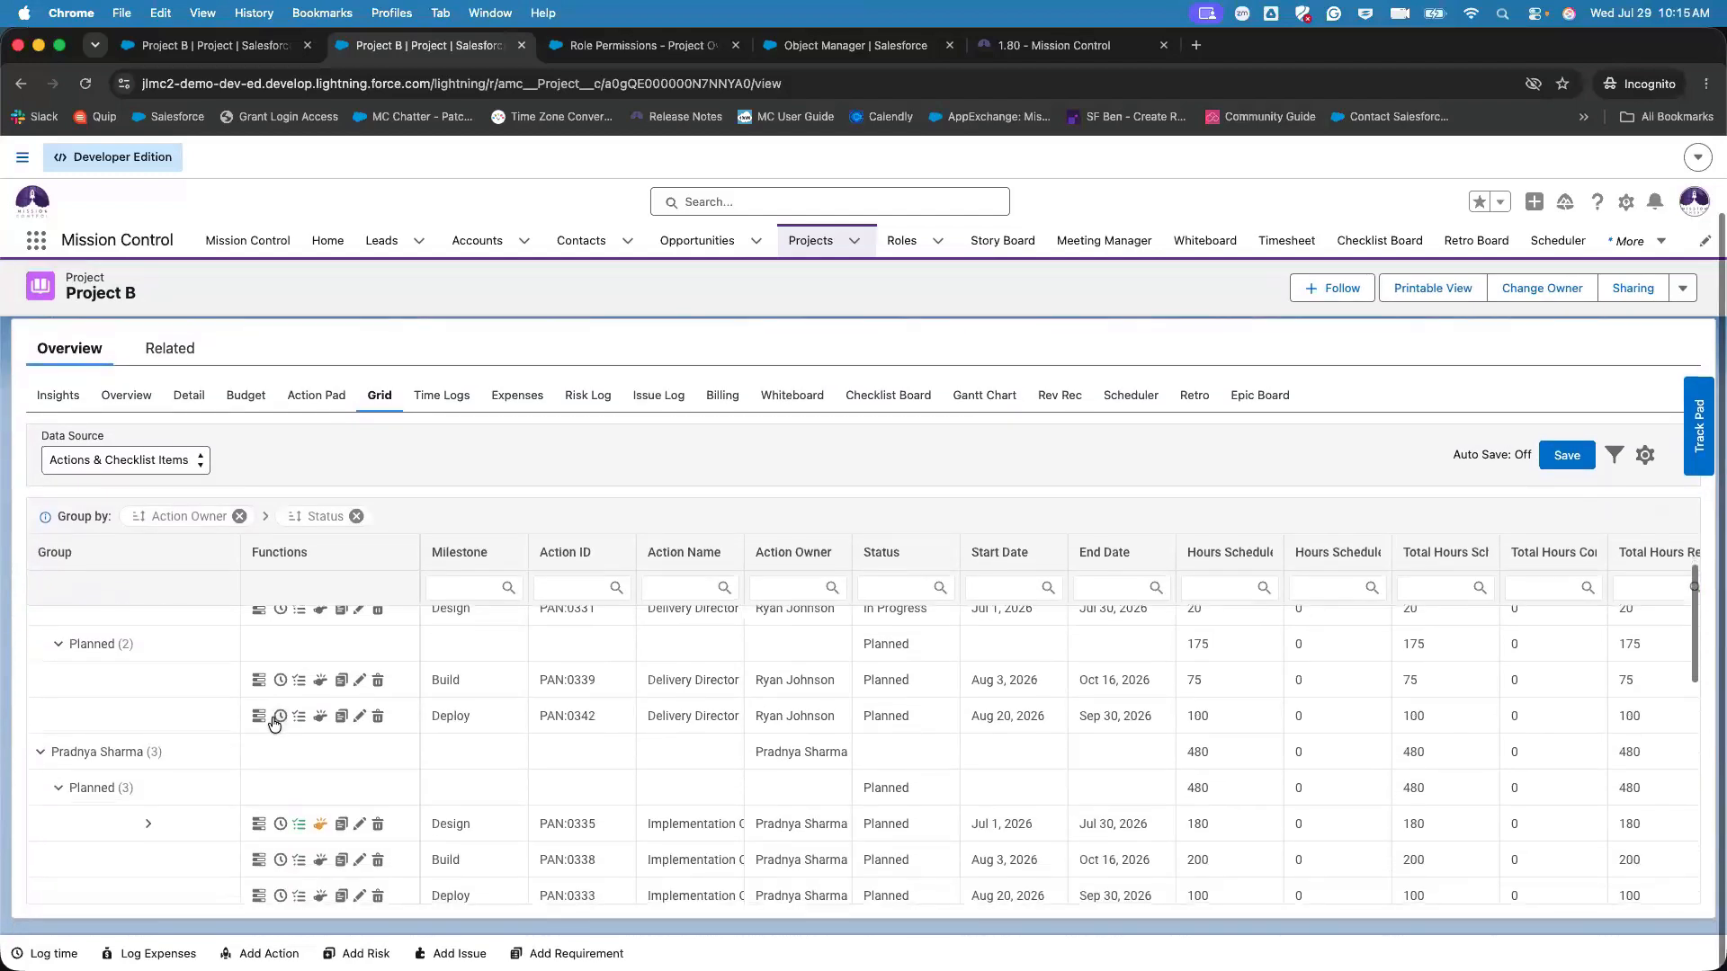
{"action": "scroll", "coordinate": [274, 722], "scroll_direction": "down", "scroll_amount": 5}
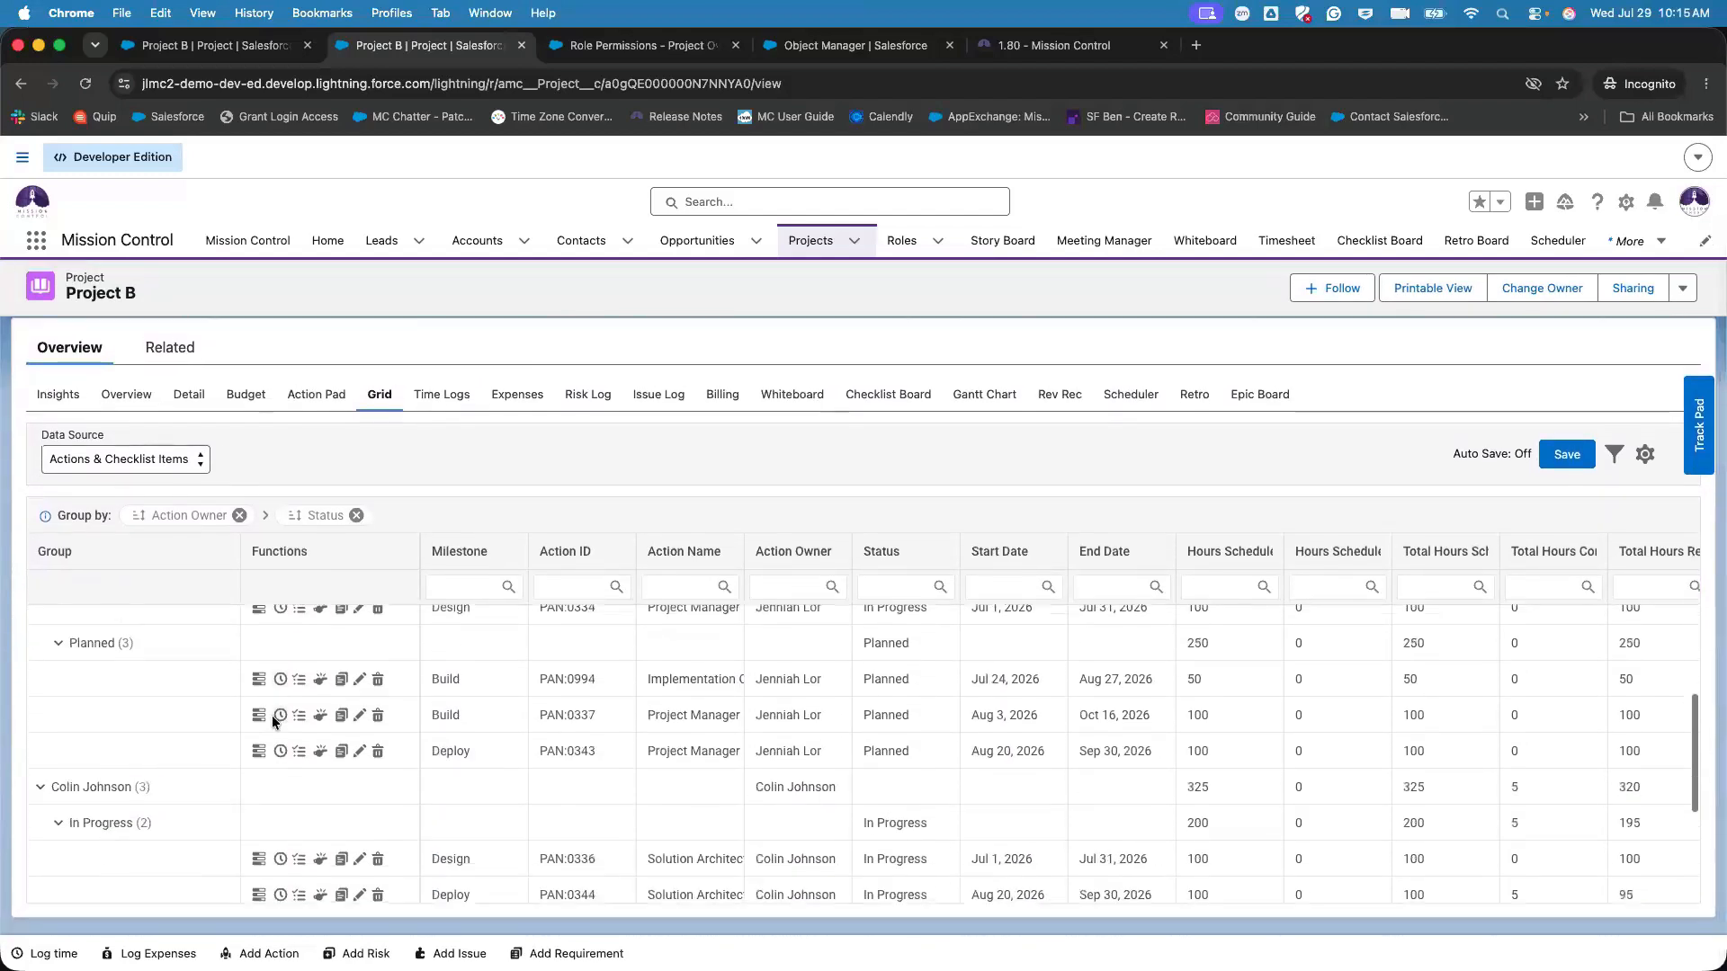
{"action": "scroll", "coordinate": [272, 715], "scroll_direction": "down", "scroll_amount": 2}
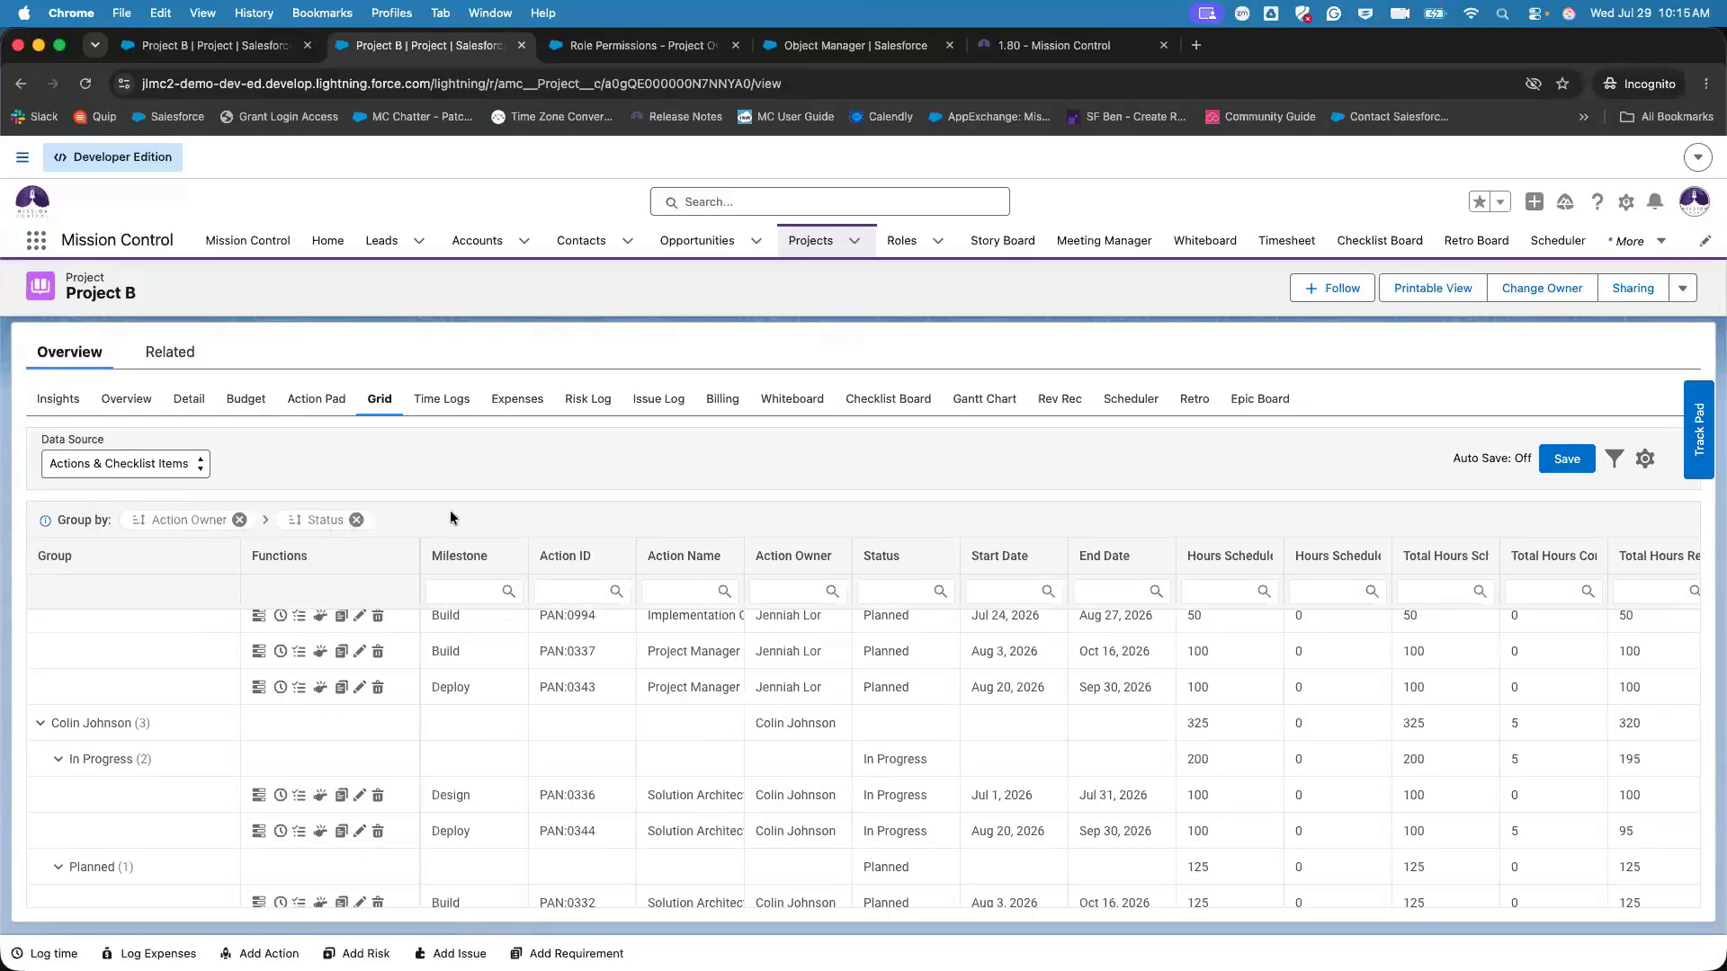
- Sort the Status groups in ascending order within each action owner and review their order
{"action": "left_click", "coordinate": [293, 526]}
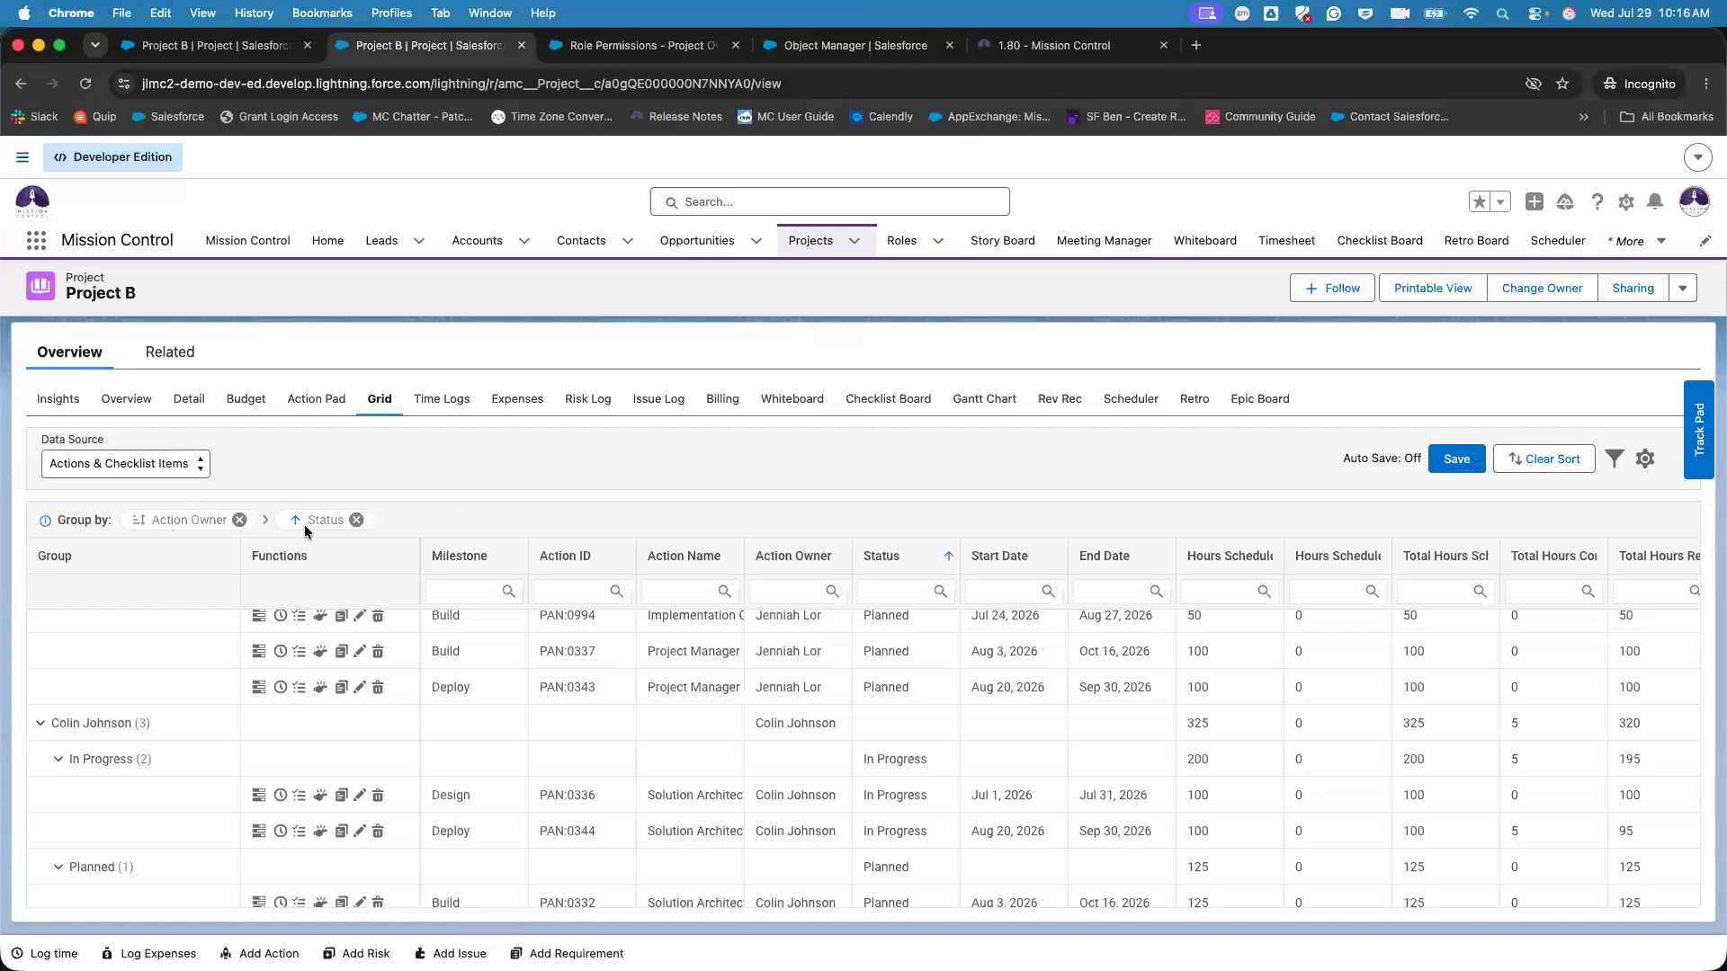
{"action": "scroll", "coordinate": [309, 613], "scroll_direction": "up", "scroll_amount": 1}
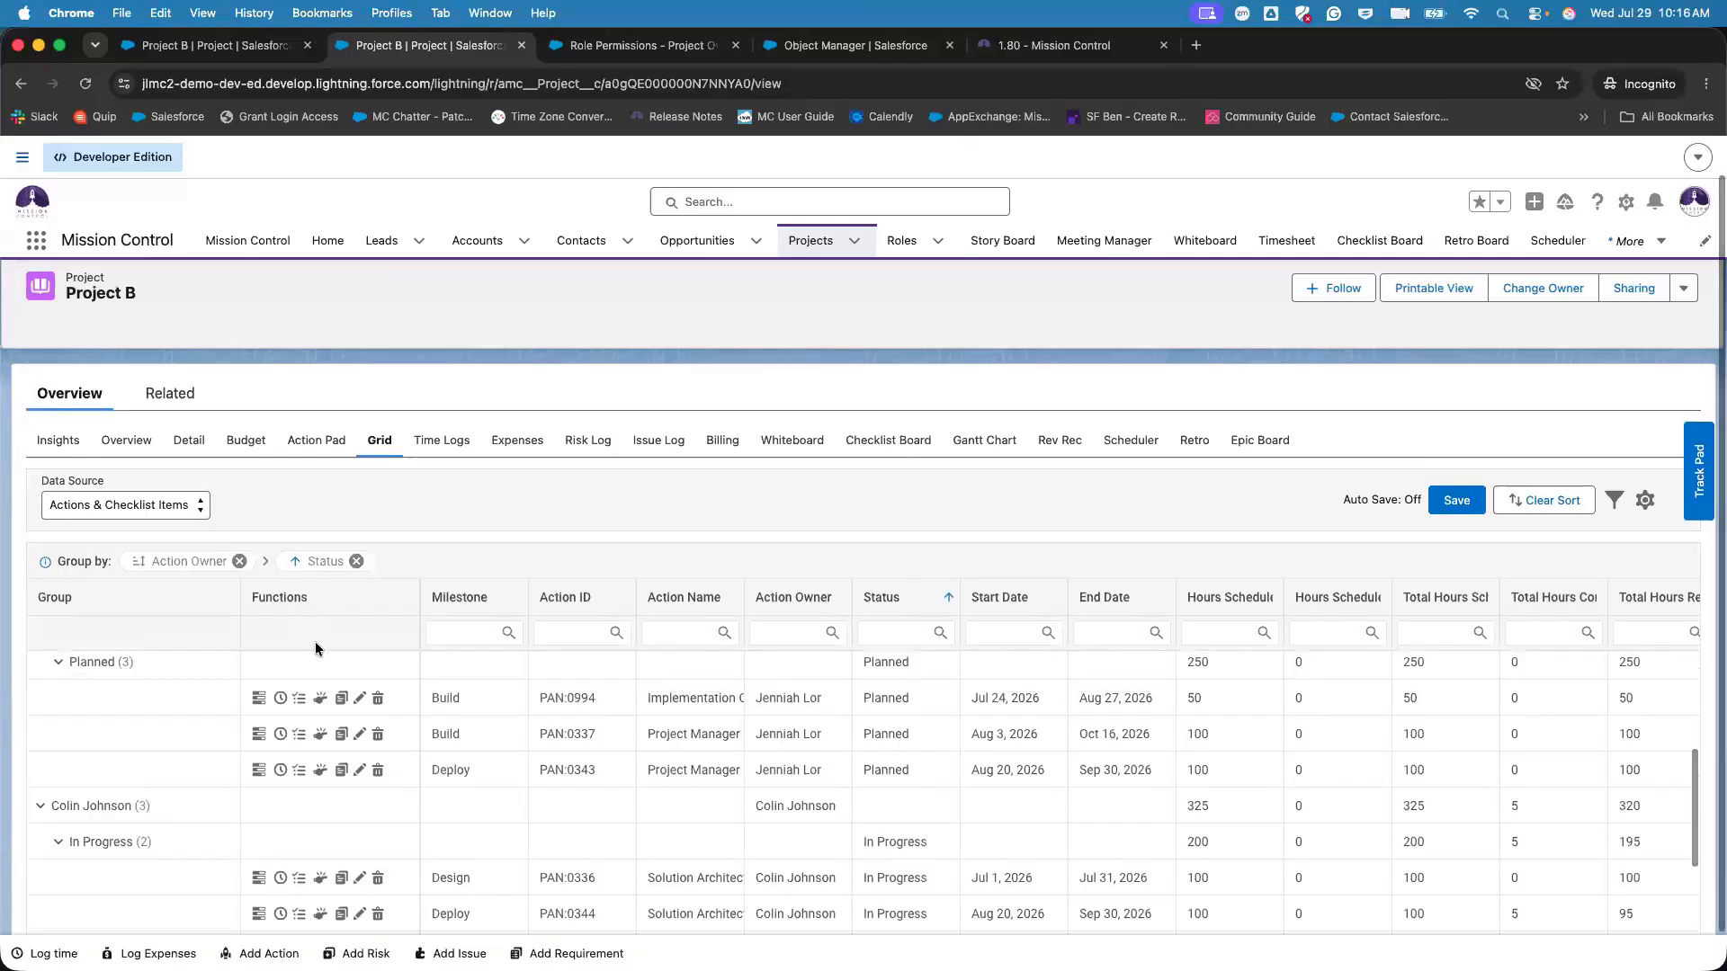
{"action": "scroll", "coordinate": [315, 641], "scroll_direction": "down", "scroll_amount": 4}
{"action": "scroll", "coordinate": [214, 722], "scroll_direction": "up", "scroll_amount": 3}
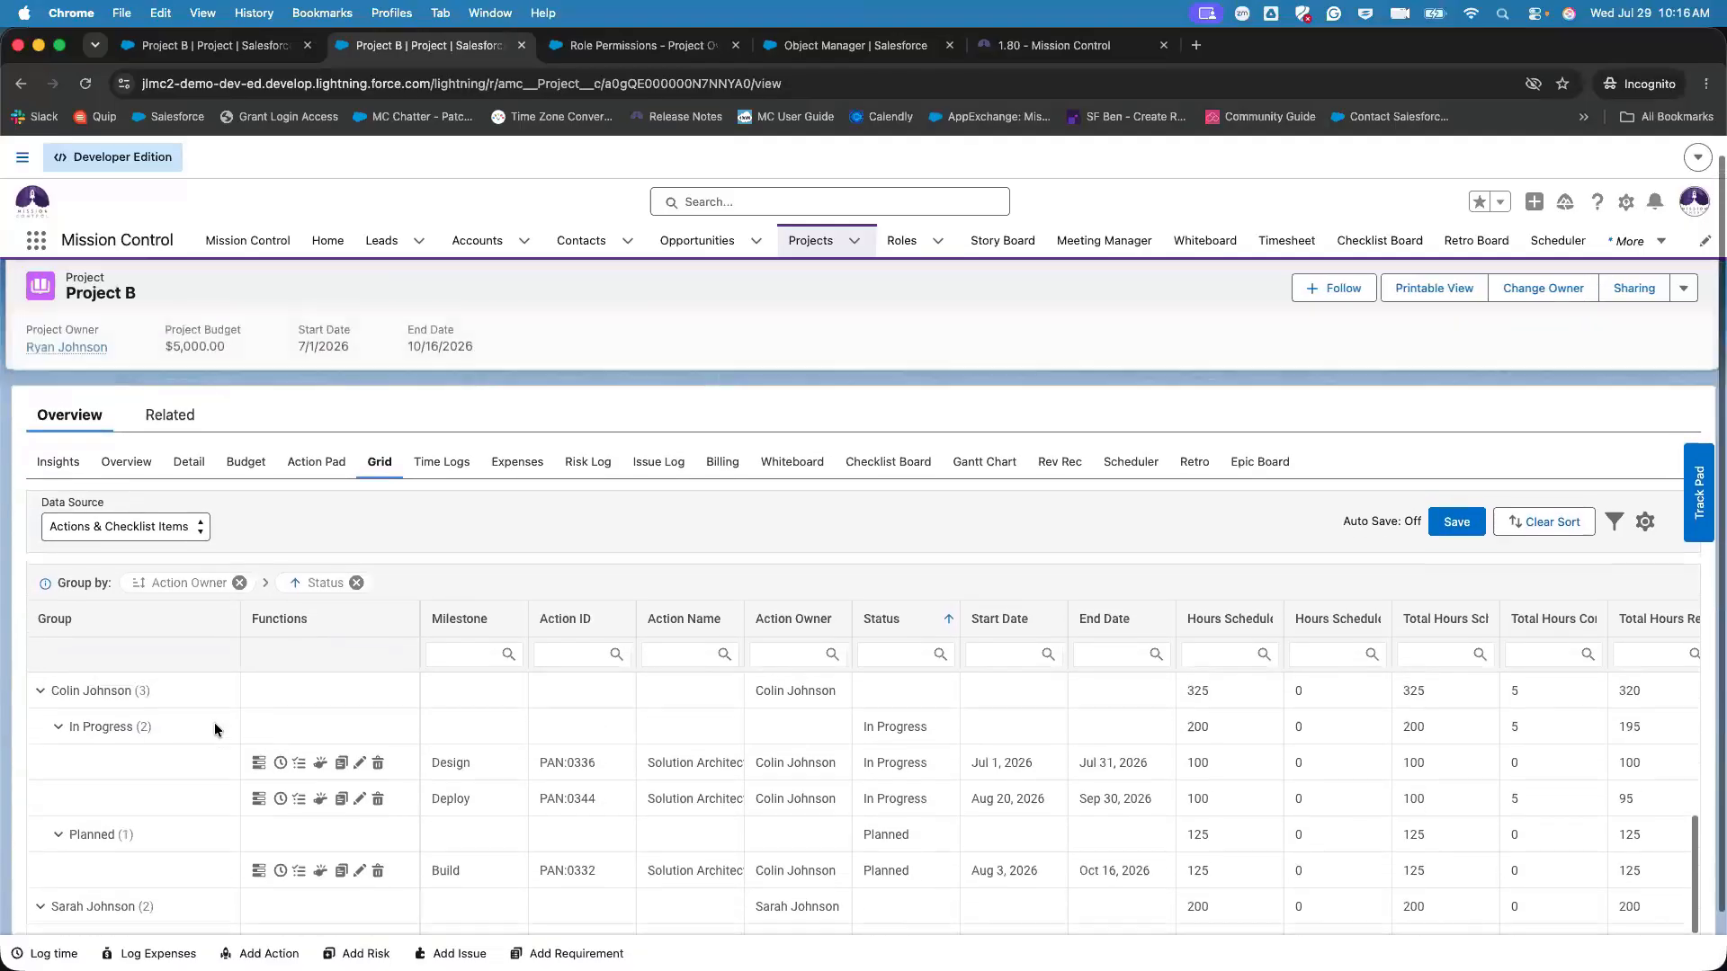
- Reverse the Status group sorting to descending, review the order, and return it to ascending
{"action": "left_click", "coordinate": [296, 586]}
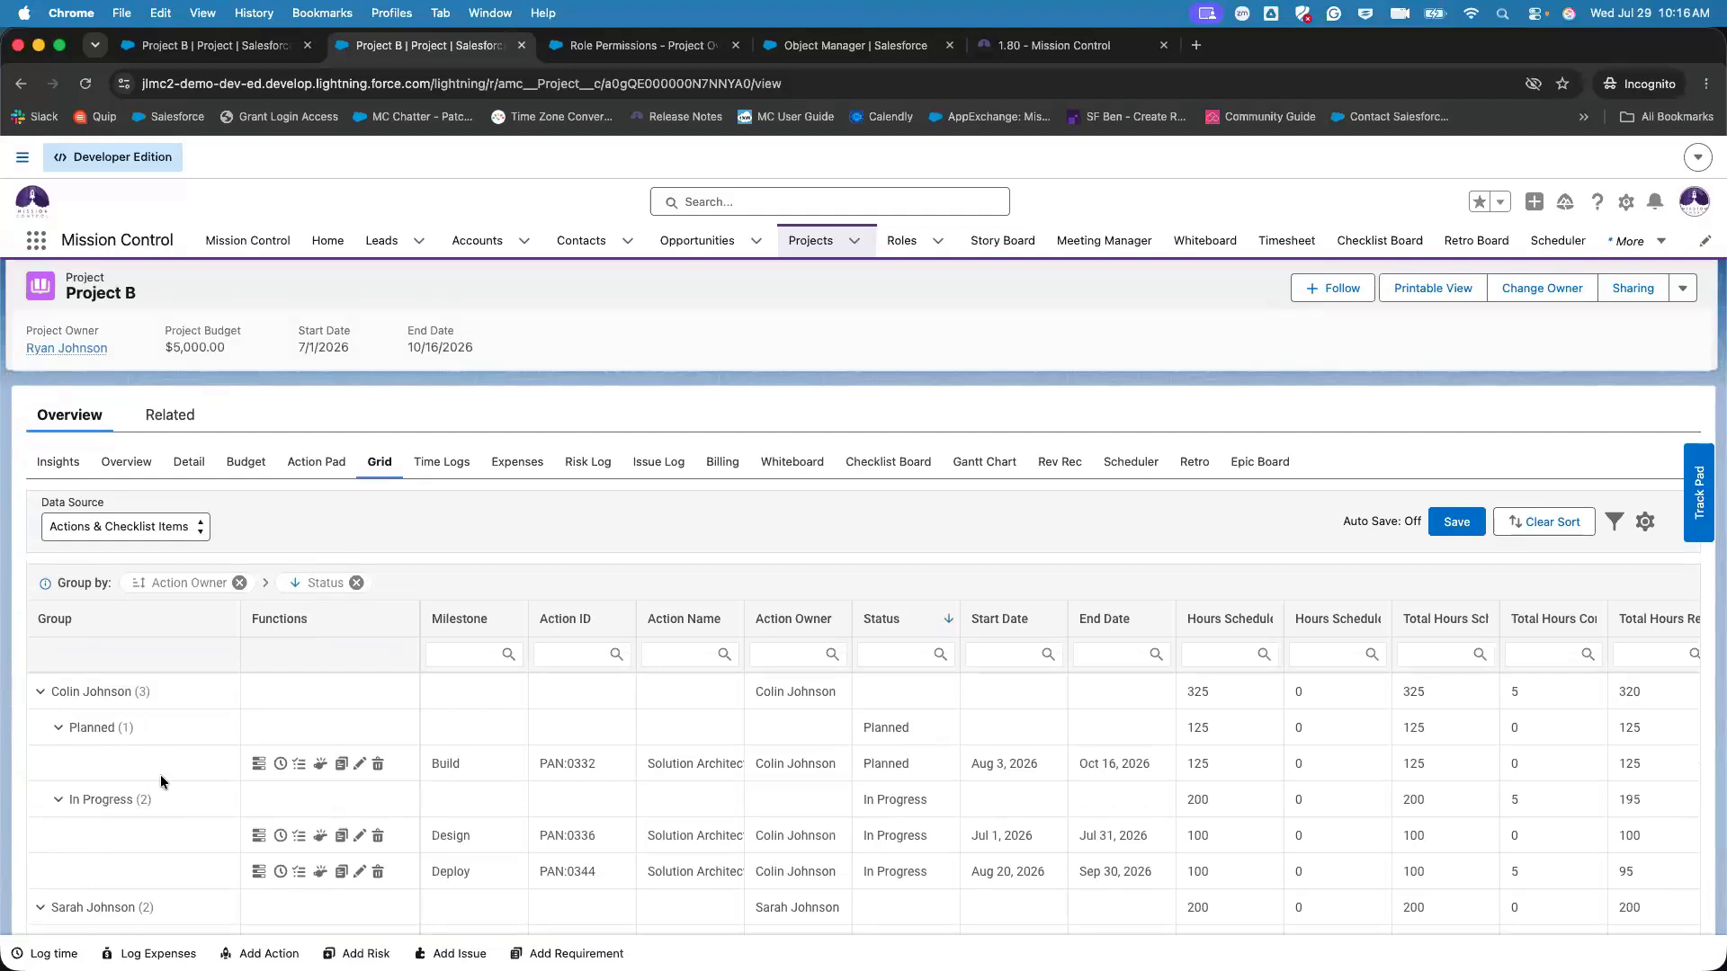
{"action": "scroll", "coordinate": [160, 774], "scroll_direction": "down", "scroll_amount": 3}
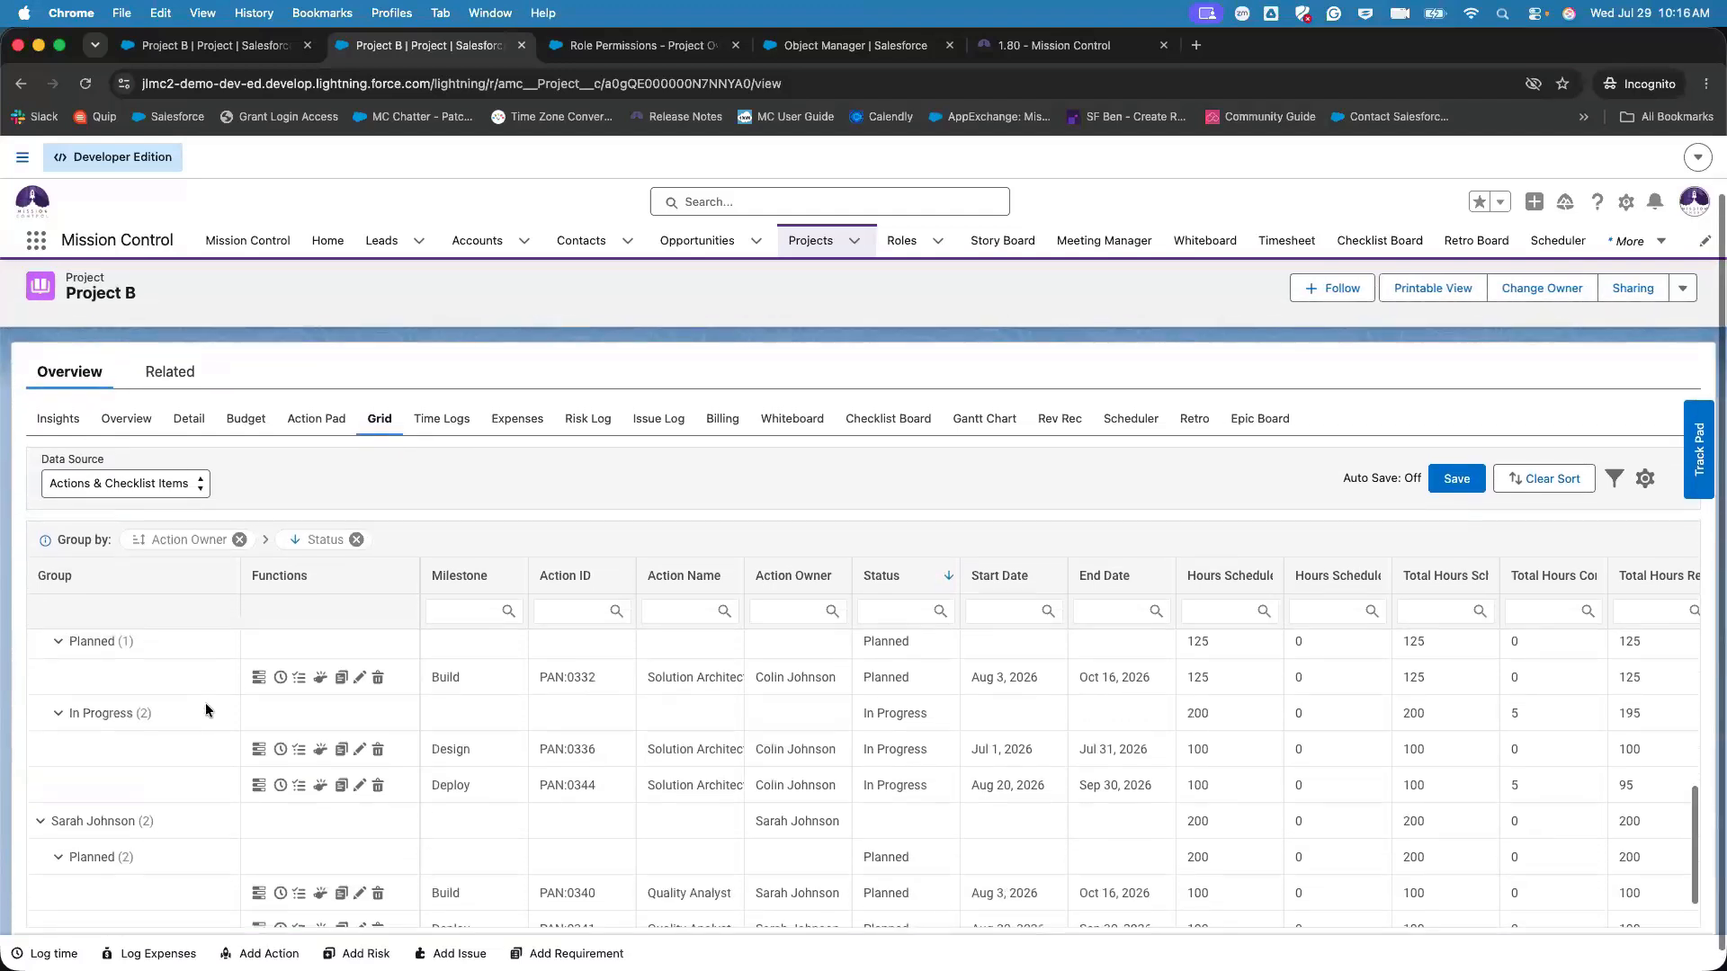
{"action": "scroll", "coordinate": [468, 737], "scroll_direction": "up", "scroll_amount": 2}
{"action": "scroll", "coordinate": [468, 737], "scroll_direction": "up", "scroll_amount": 1}
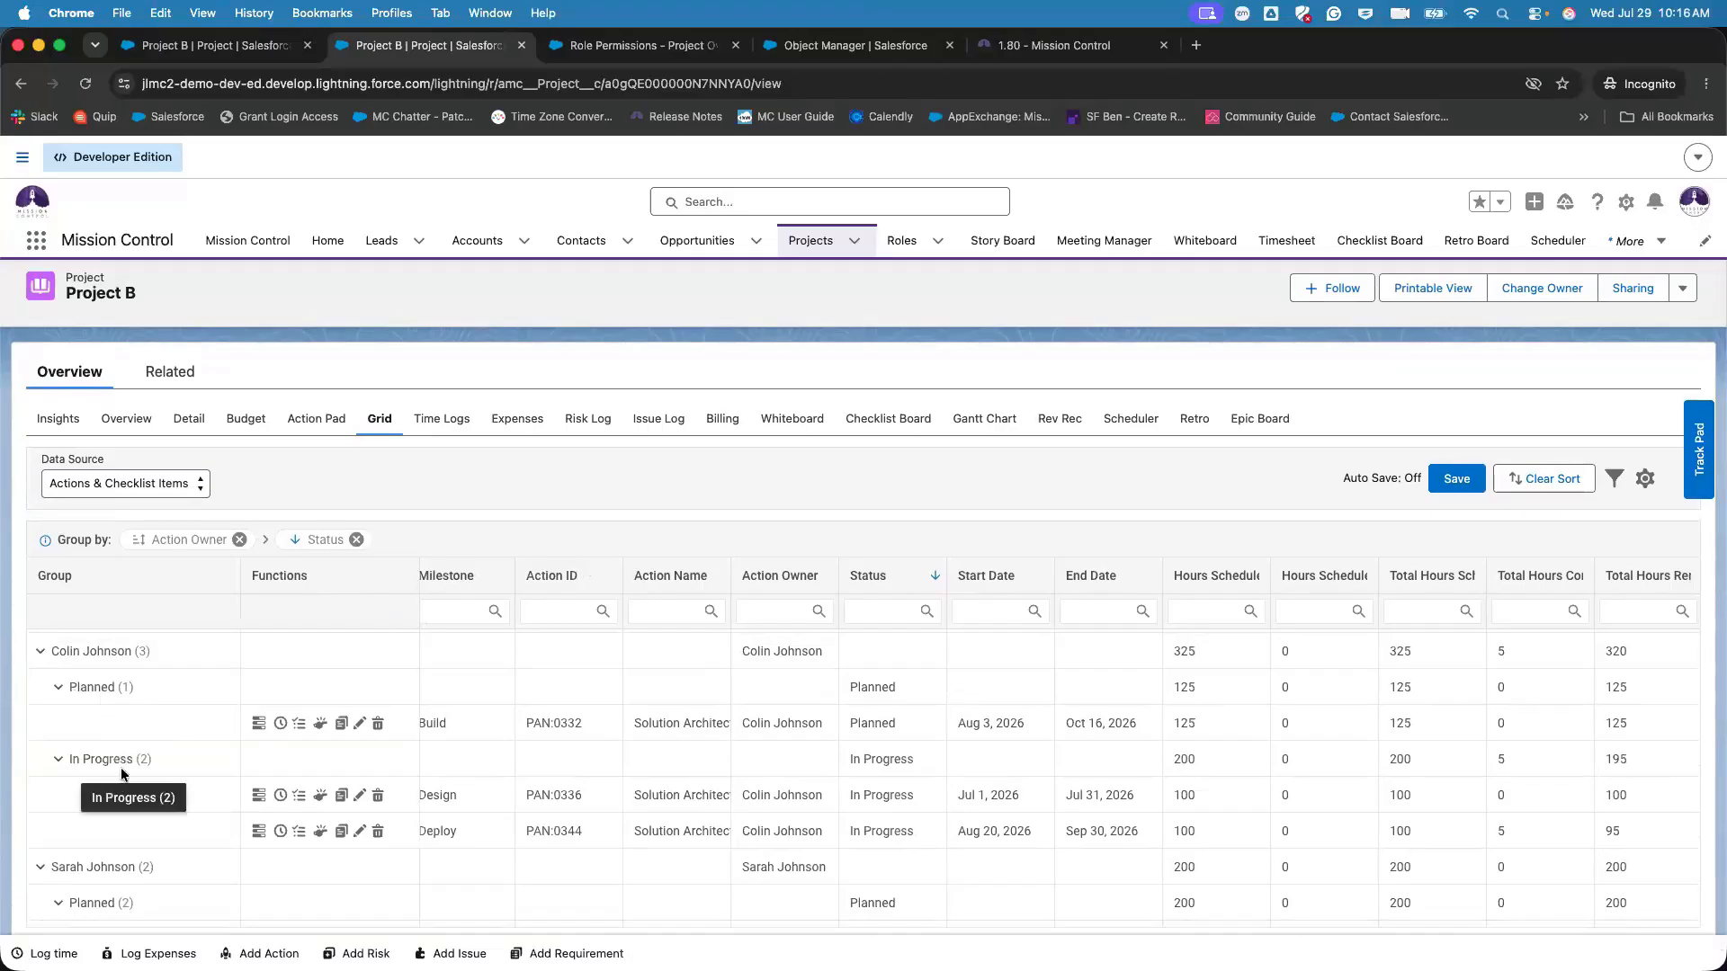
{"action": "left_click", "coordinate": [295, 542]}
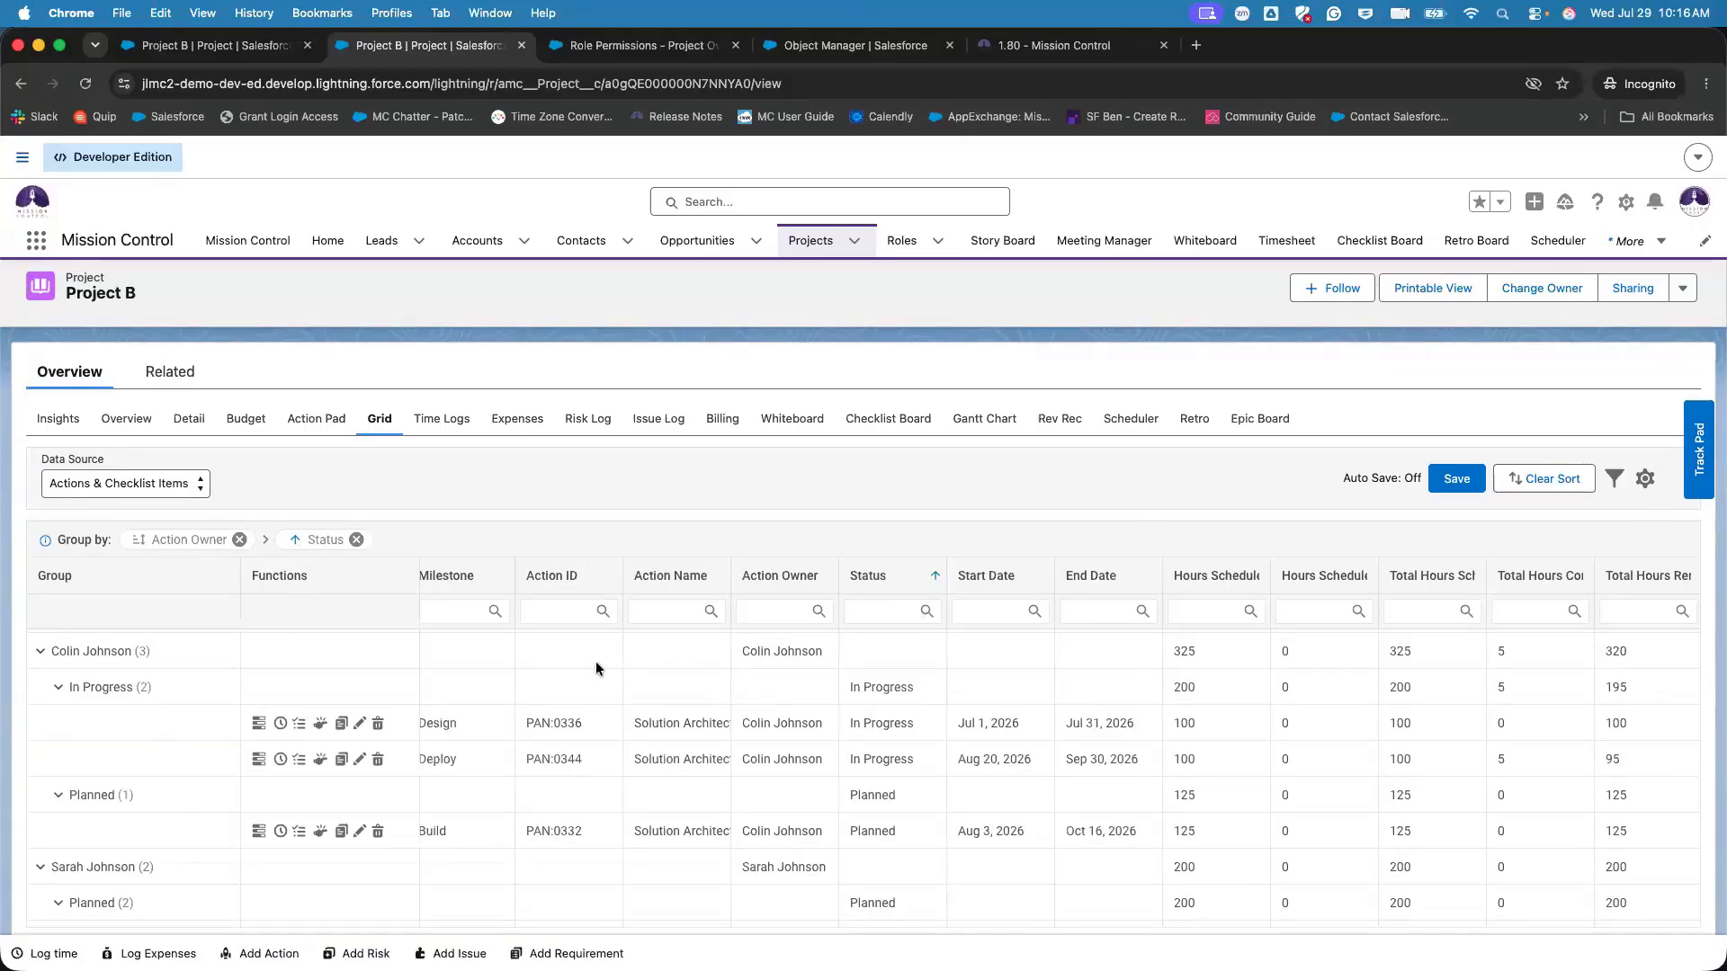
- Filter the Action Owner column by one owner's first name, and toggle the Status sort to descending and back to ascending
{"action": "scroll", "coordinate": [597, 668], "scroll_direction": "down", "scroll_amount": 10}
{"action": "scroll", "coordinate": [596, 668], "scroll_direction": "up", "scroll_amount": 2}
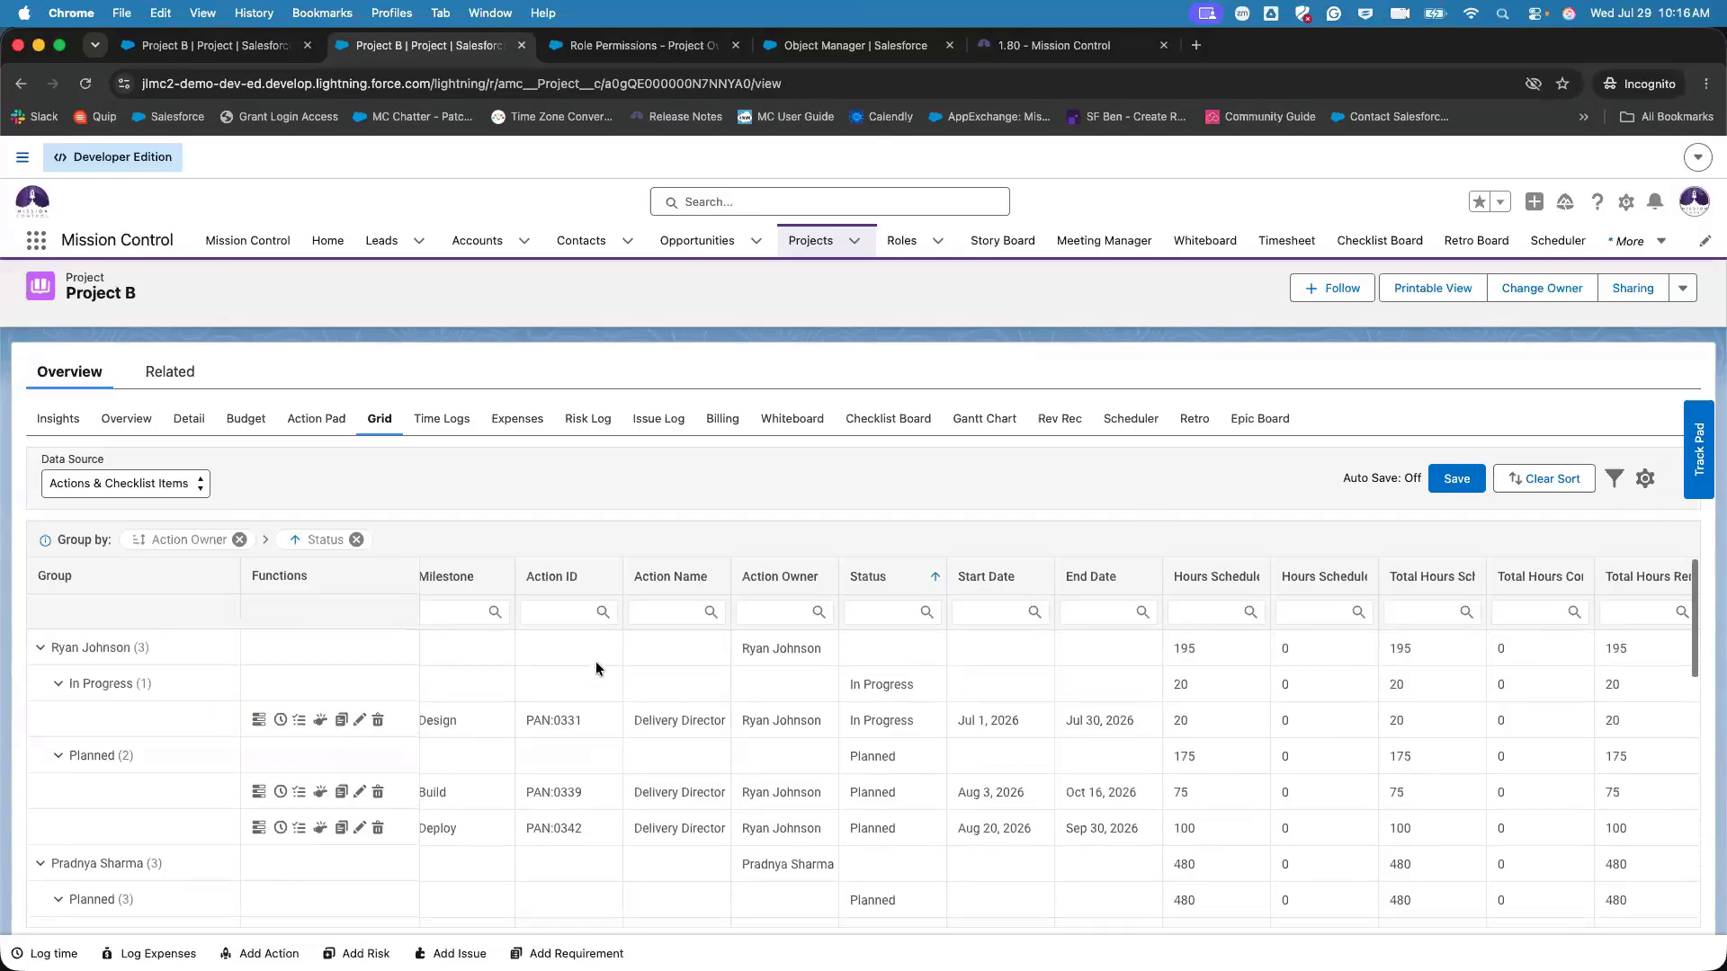
{"action": "left_click", "coordinate": [773, 619]}
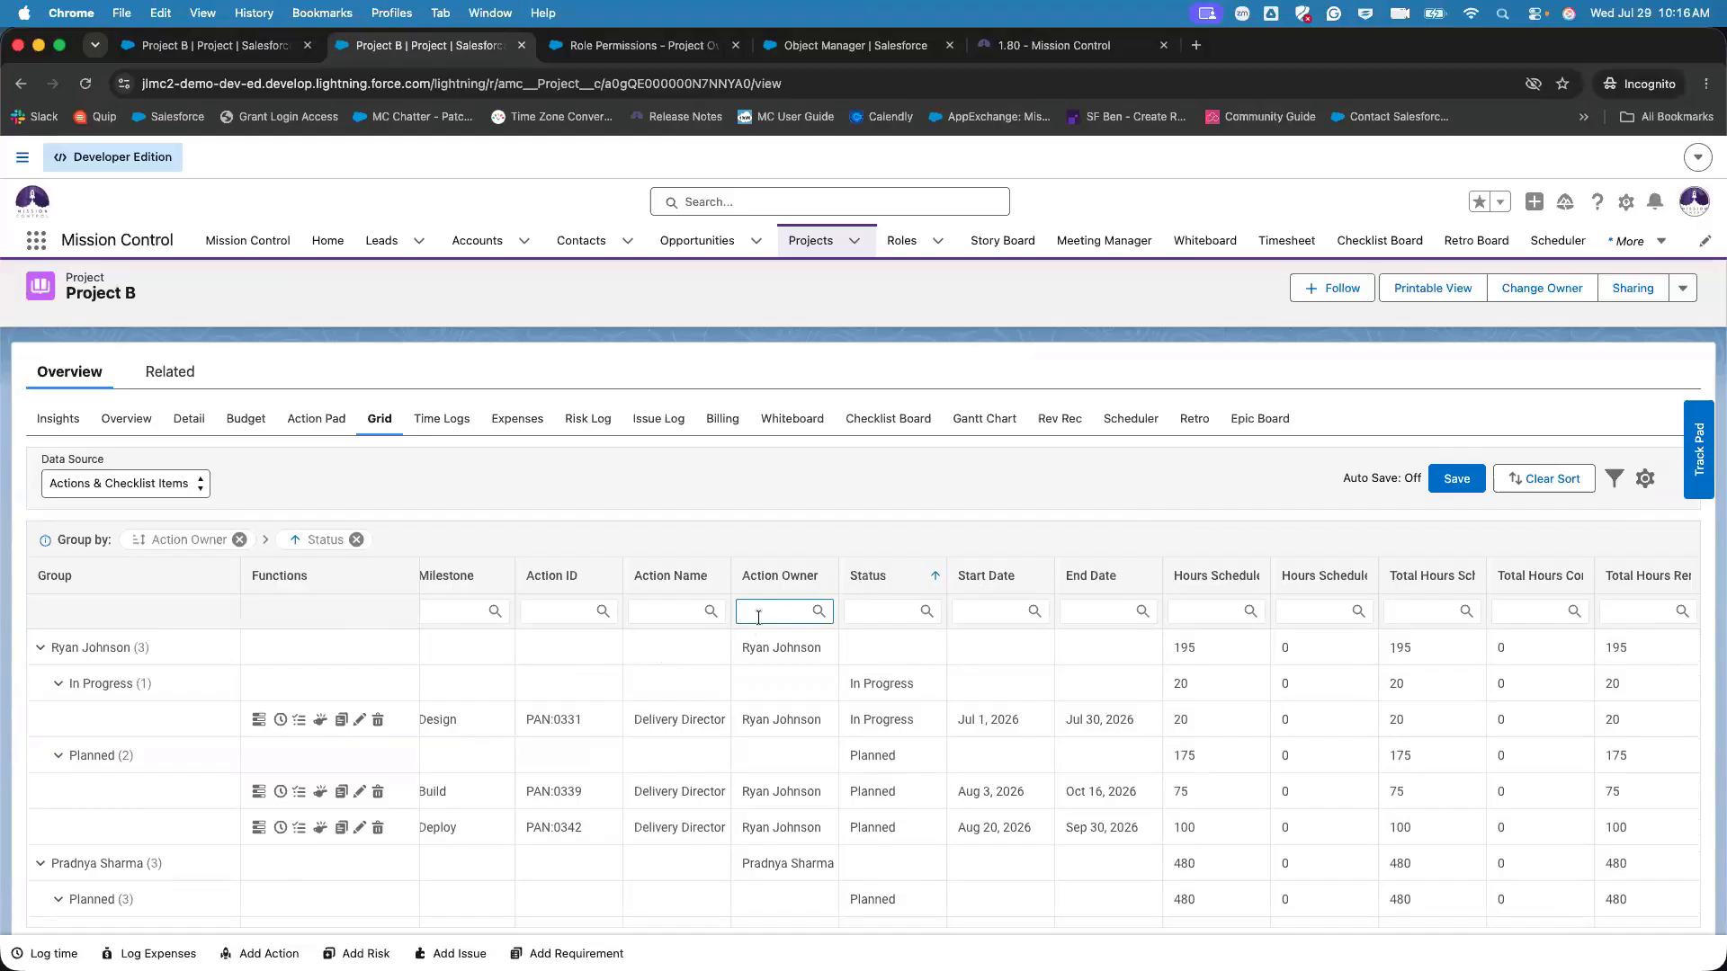
{"action": "type", "text": "ryan"}
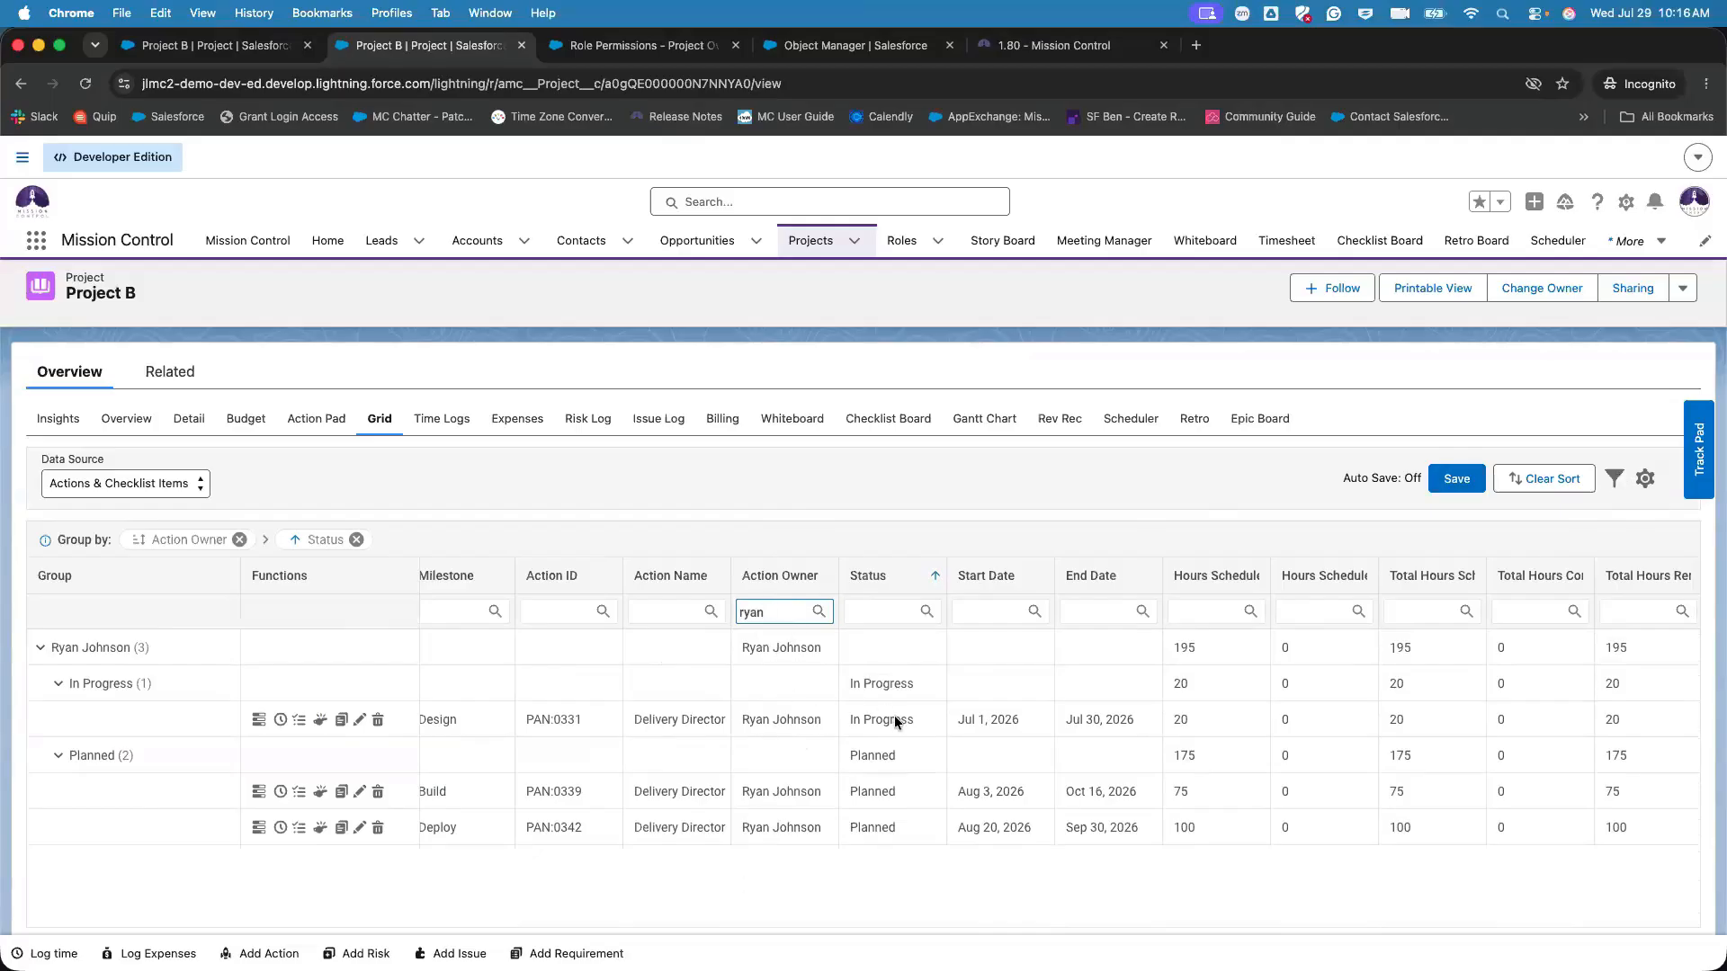
{"action": "type", "text": "ryan"}
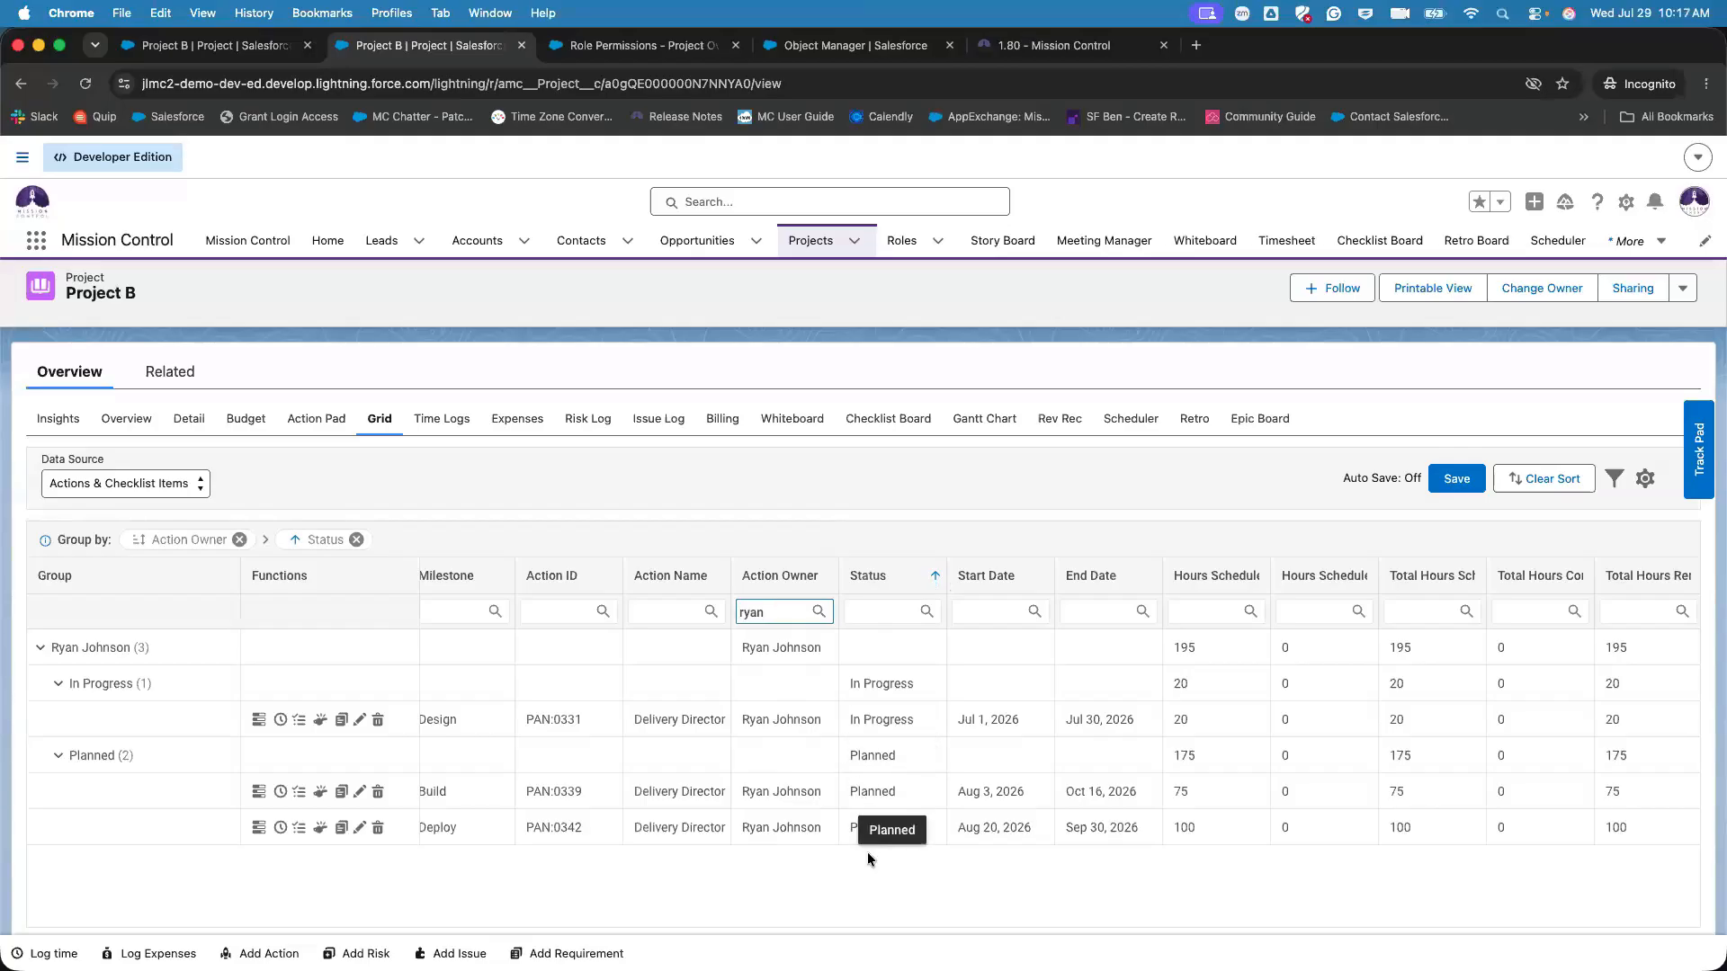
{"action": "left_click", "coordinate": [934, 577]}
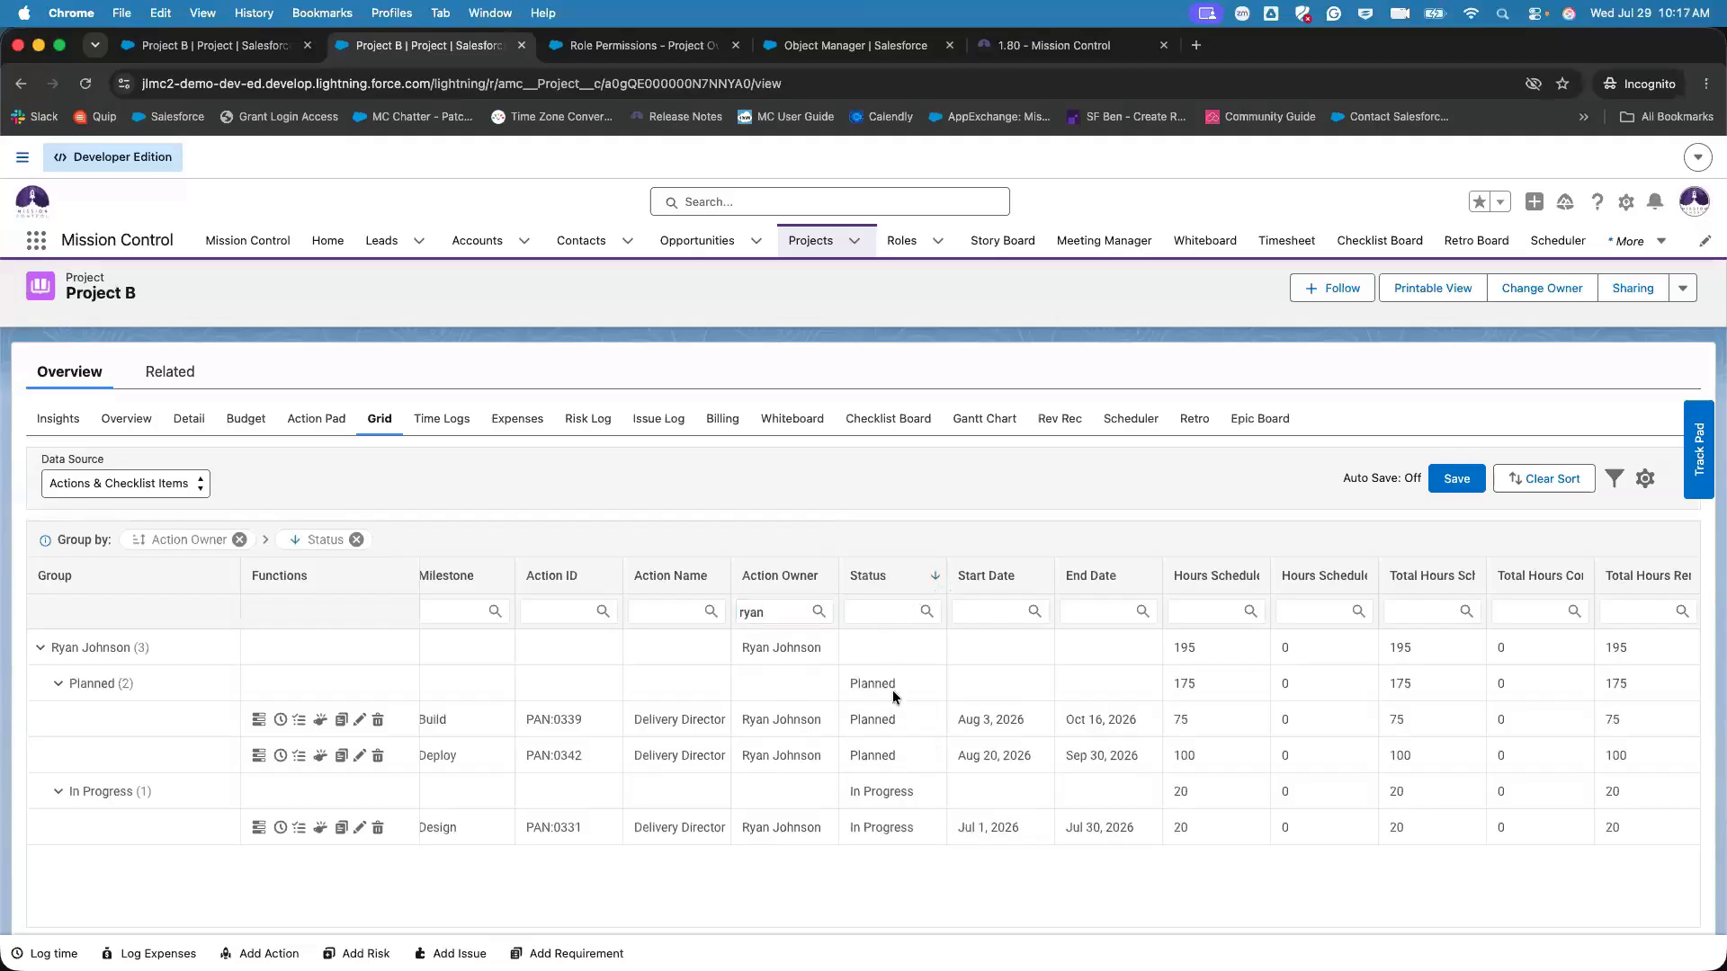
{"action": "left_click", "coordinate": [934, 577]}
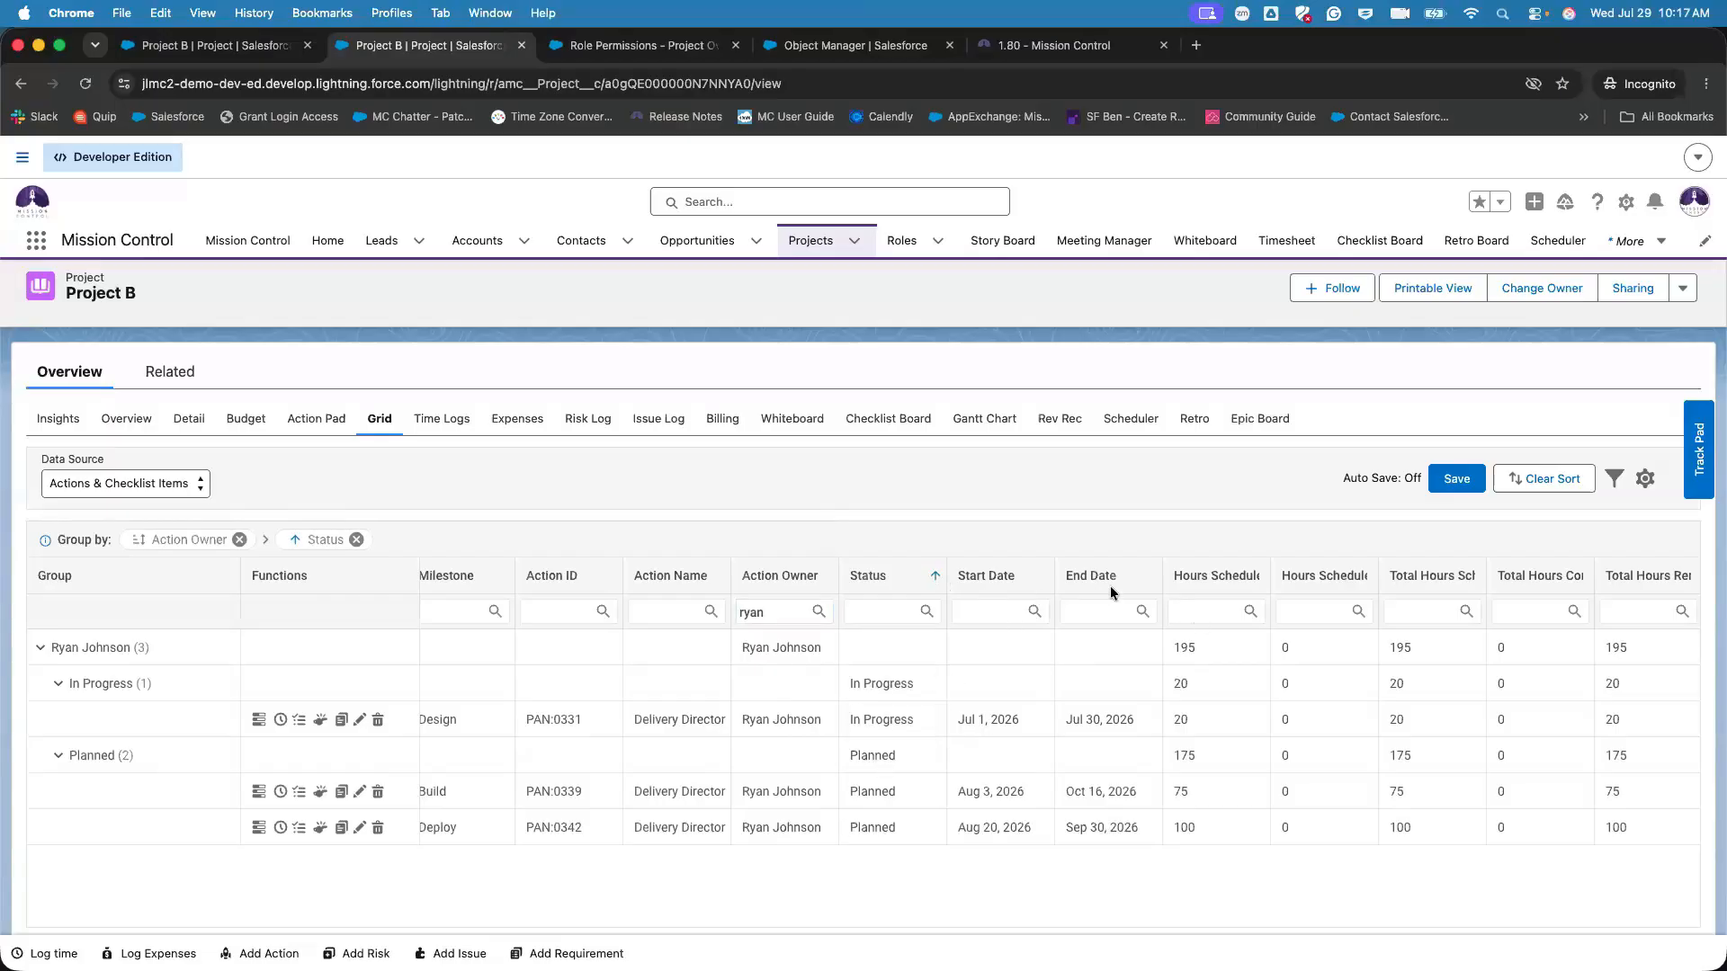
- Add Hours Scheduled - Billable as the third grouping level beneath Status, and try to add Action Name as a fourth
{"action": "left_click_drag", "start_coordinate": [1209, 575], "coordinate": [692, 540]}
{"action": "scroll", "coordinate": [461, 689], "scroll_direction": "down", "scroll_amount": 1}
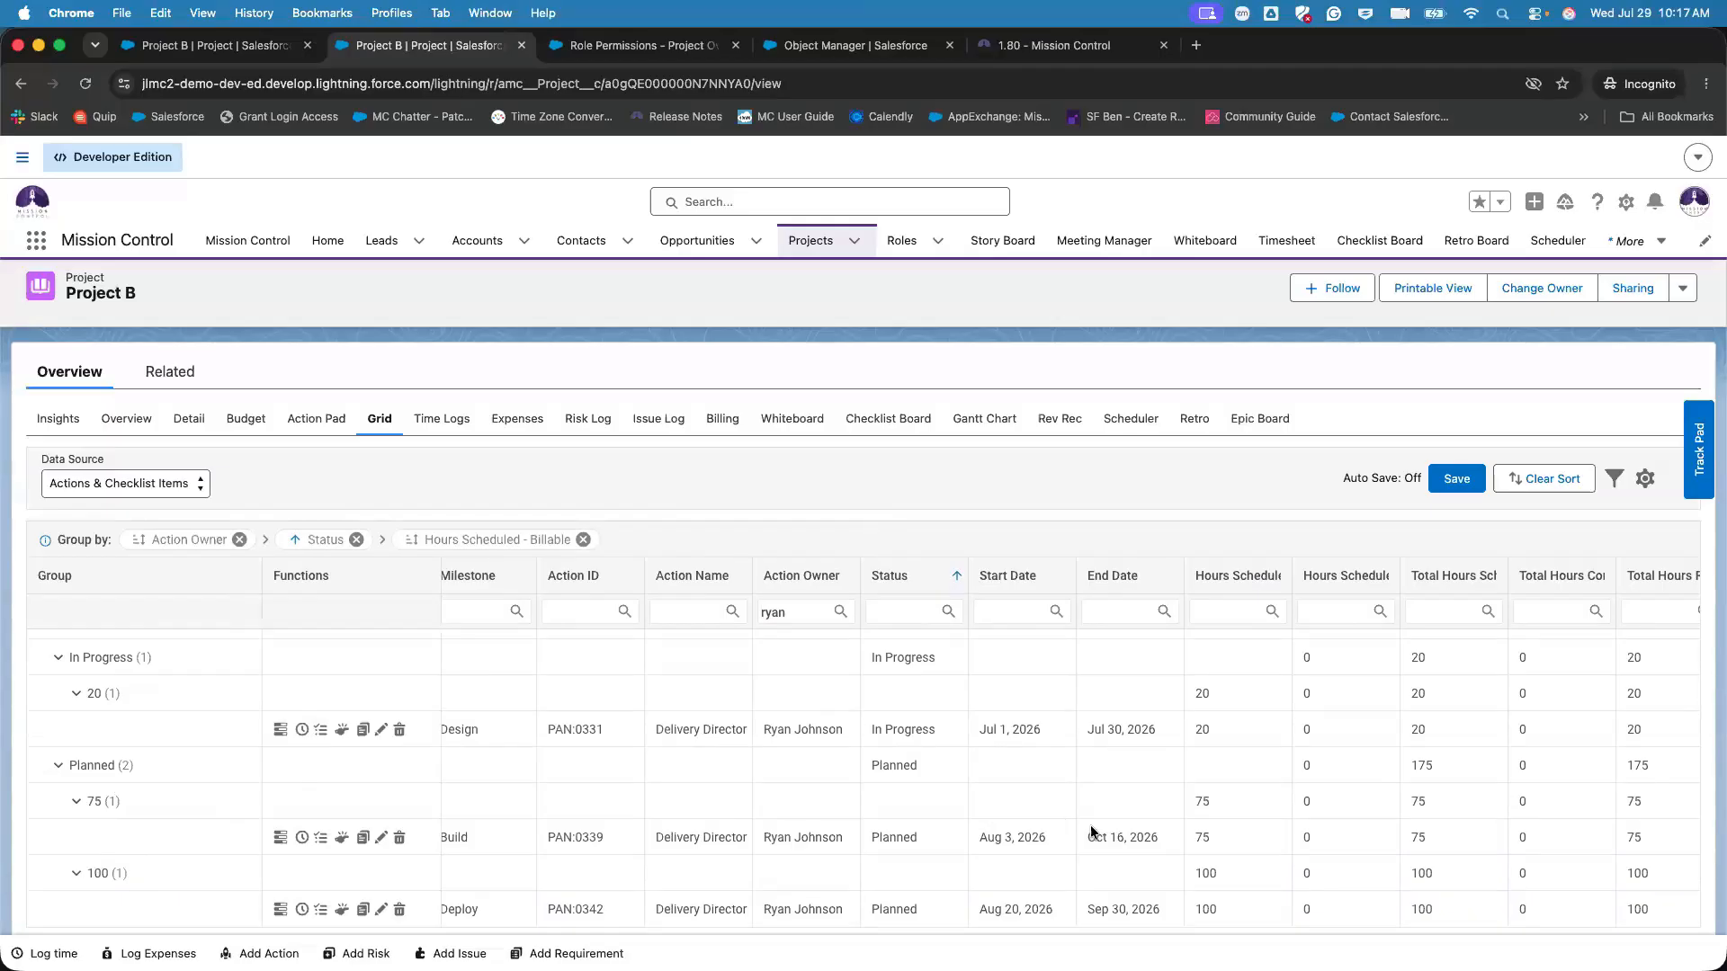
{"action": "scroll", "coordinate": [1090, 824], "scroll_direction": "right", "scroll_amount": 3}
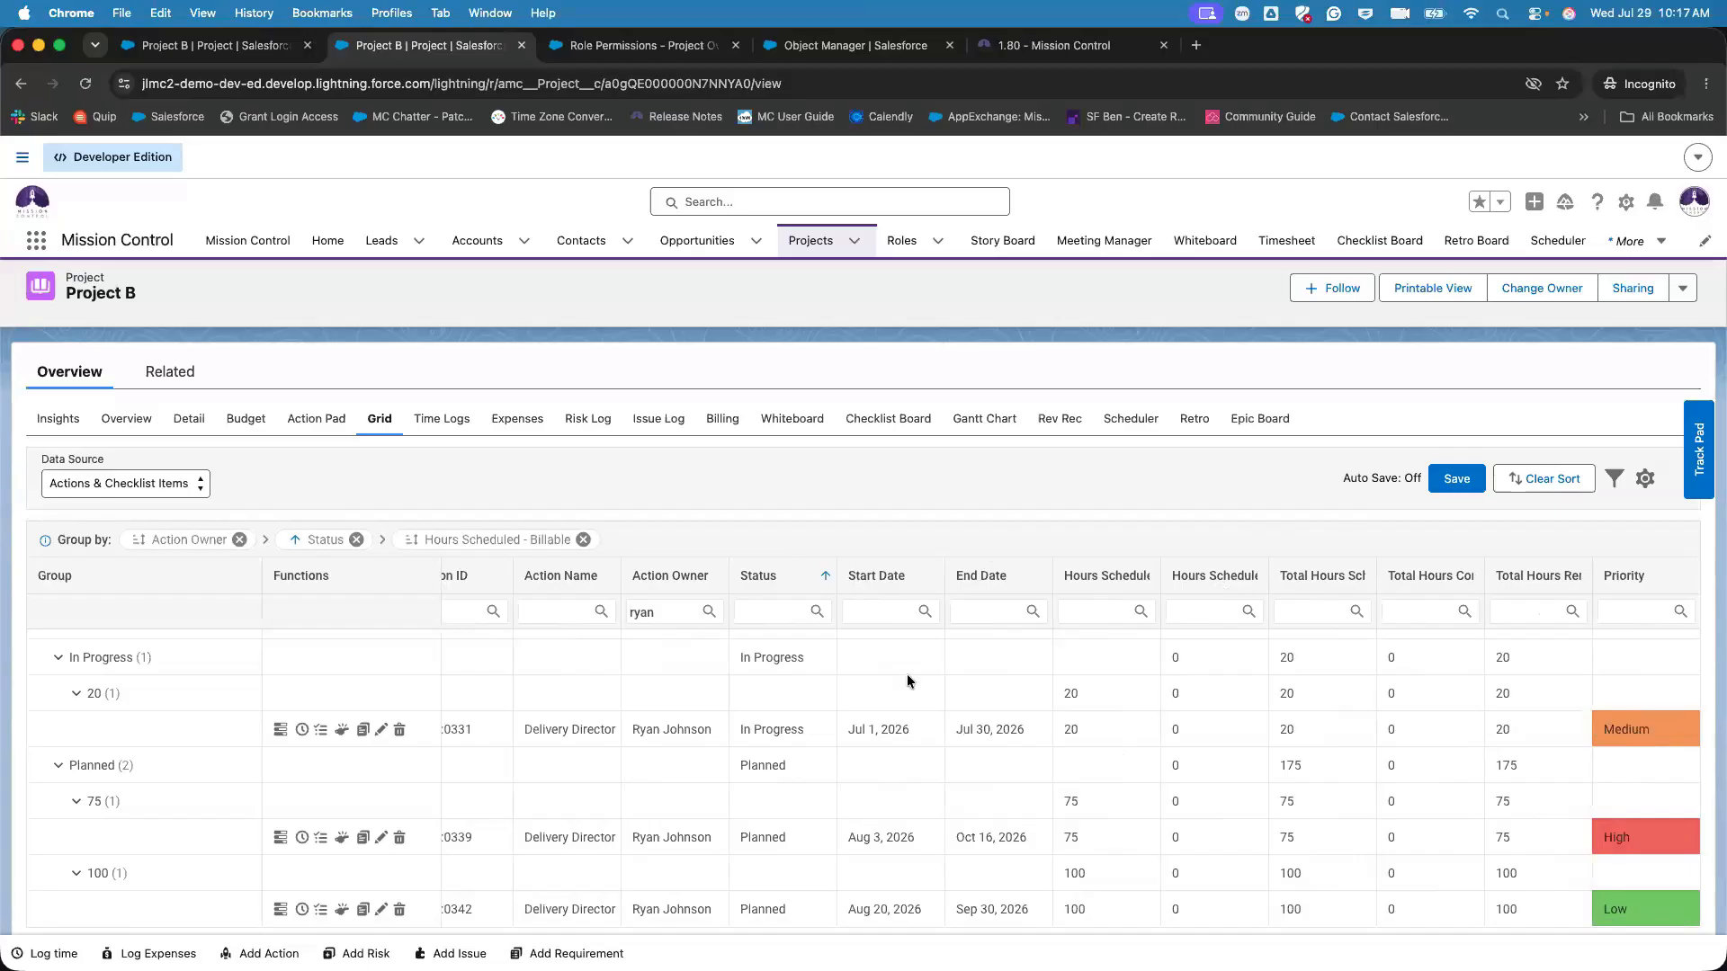
{"action": "scroll", "coordinate": [906, 673], "scroll_direction": "left", "scroll_amount": 4}
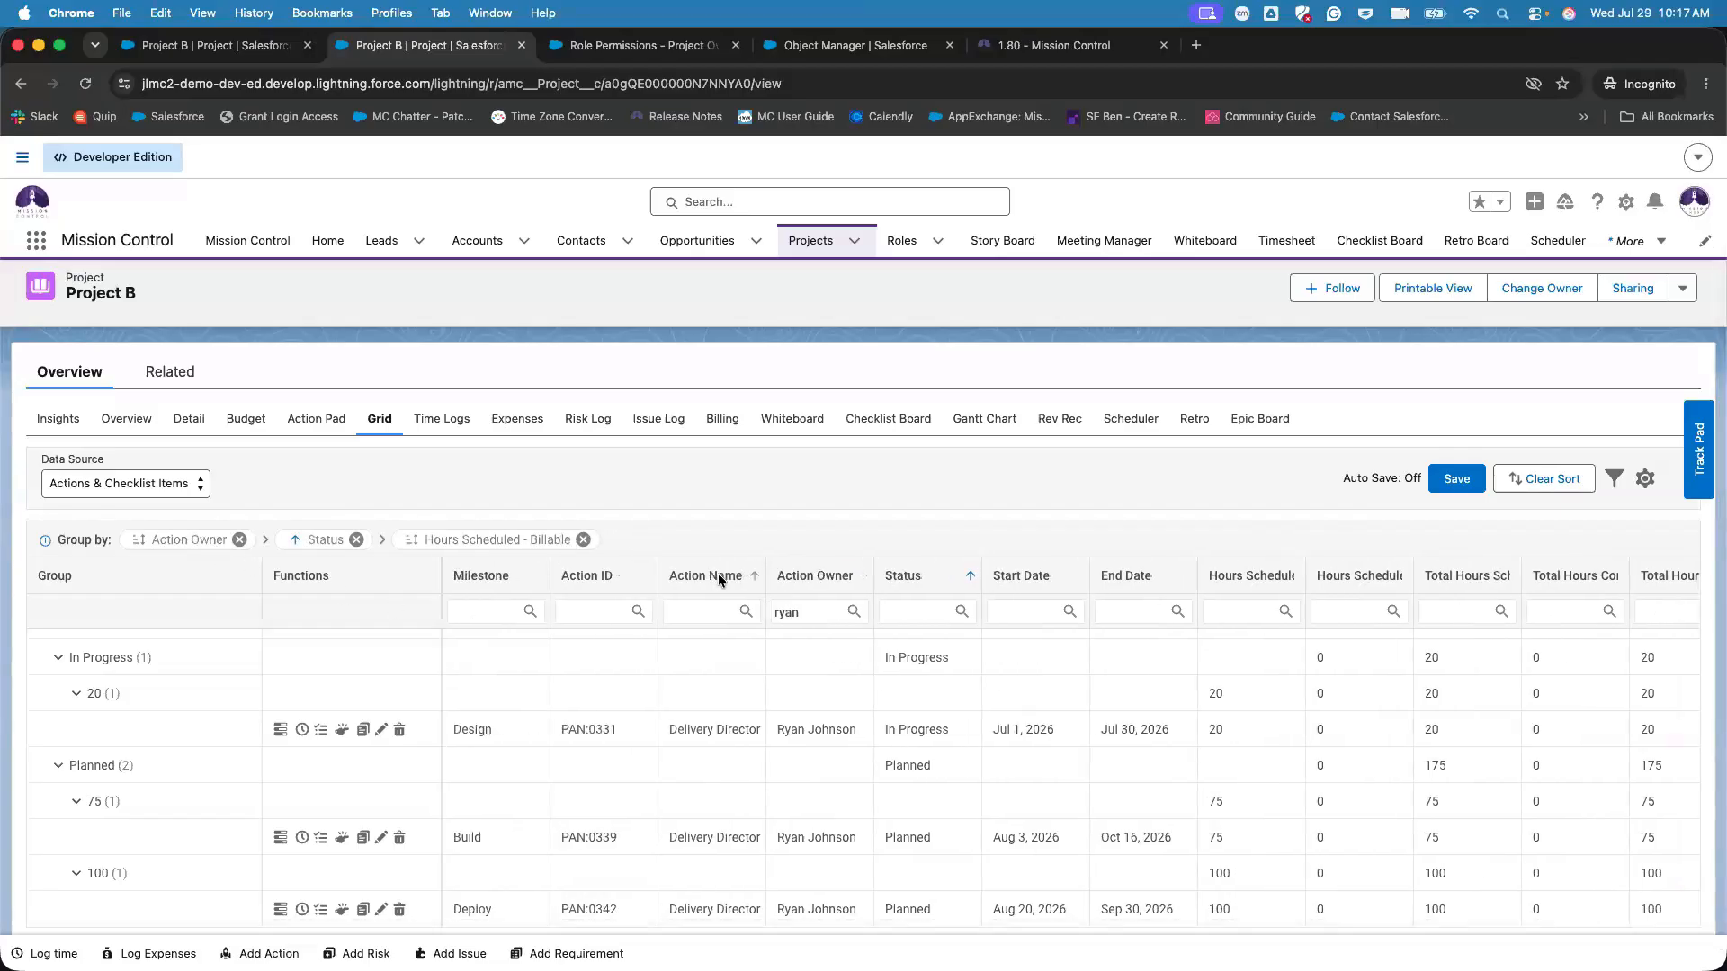
{"action": "left_click_drag", "start_coordinate": [718, 578], "coordinate": [390, 529]}
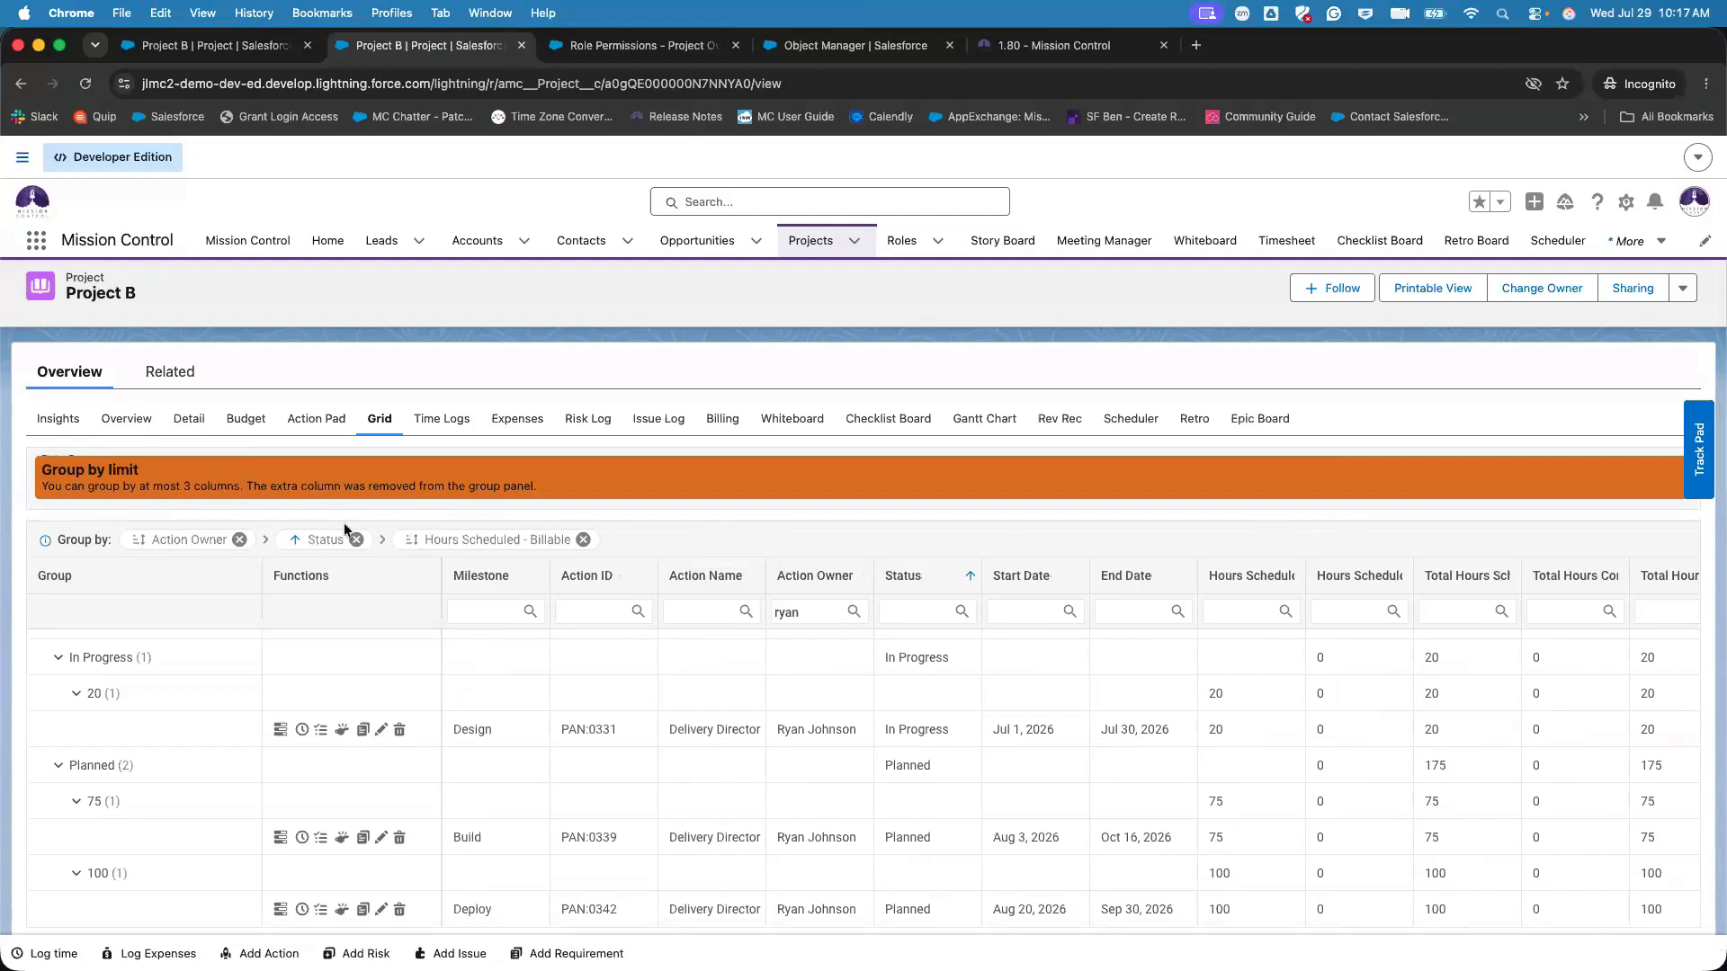
- Remove the Hours Scheduled - Billable grouping level and clear the Action Owner column filter
{"action": "left_click", "coordinate": [583, 540]}
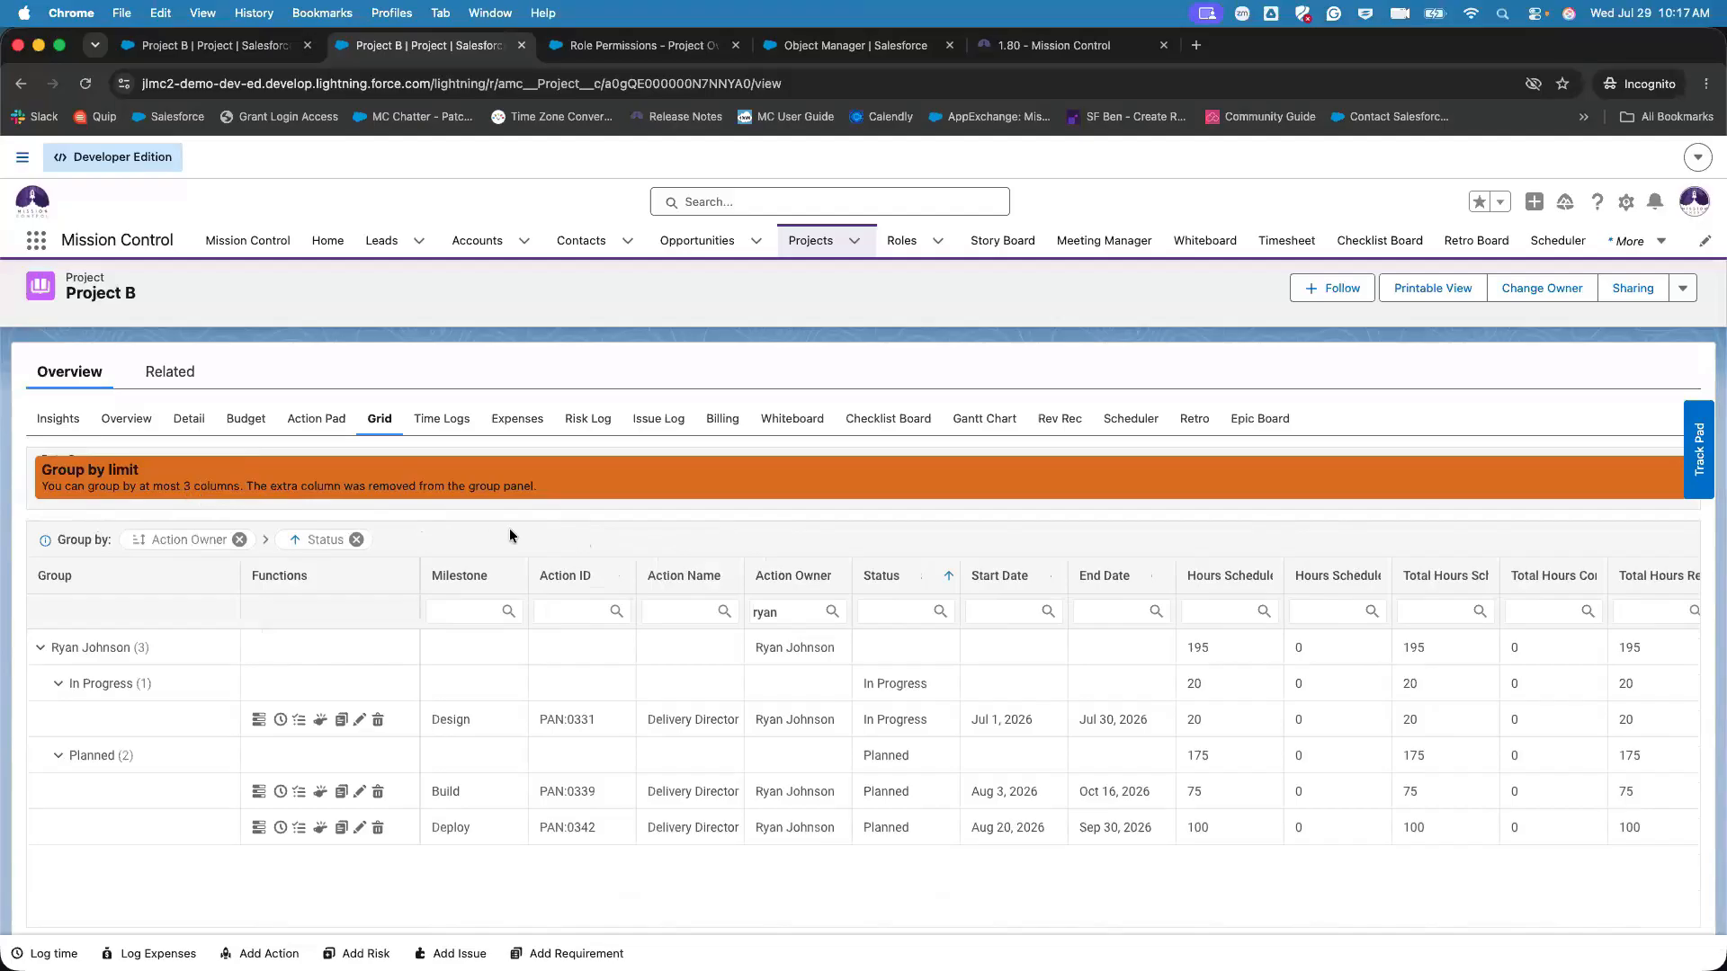
{"action": "double_click", "coordinate": [780, 611]}
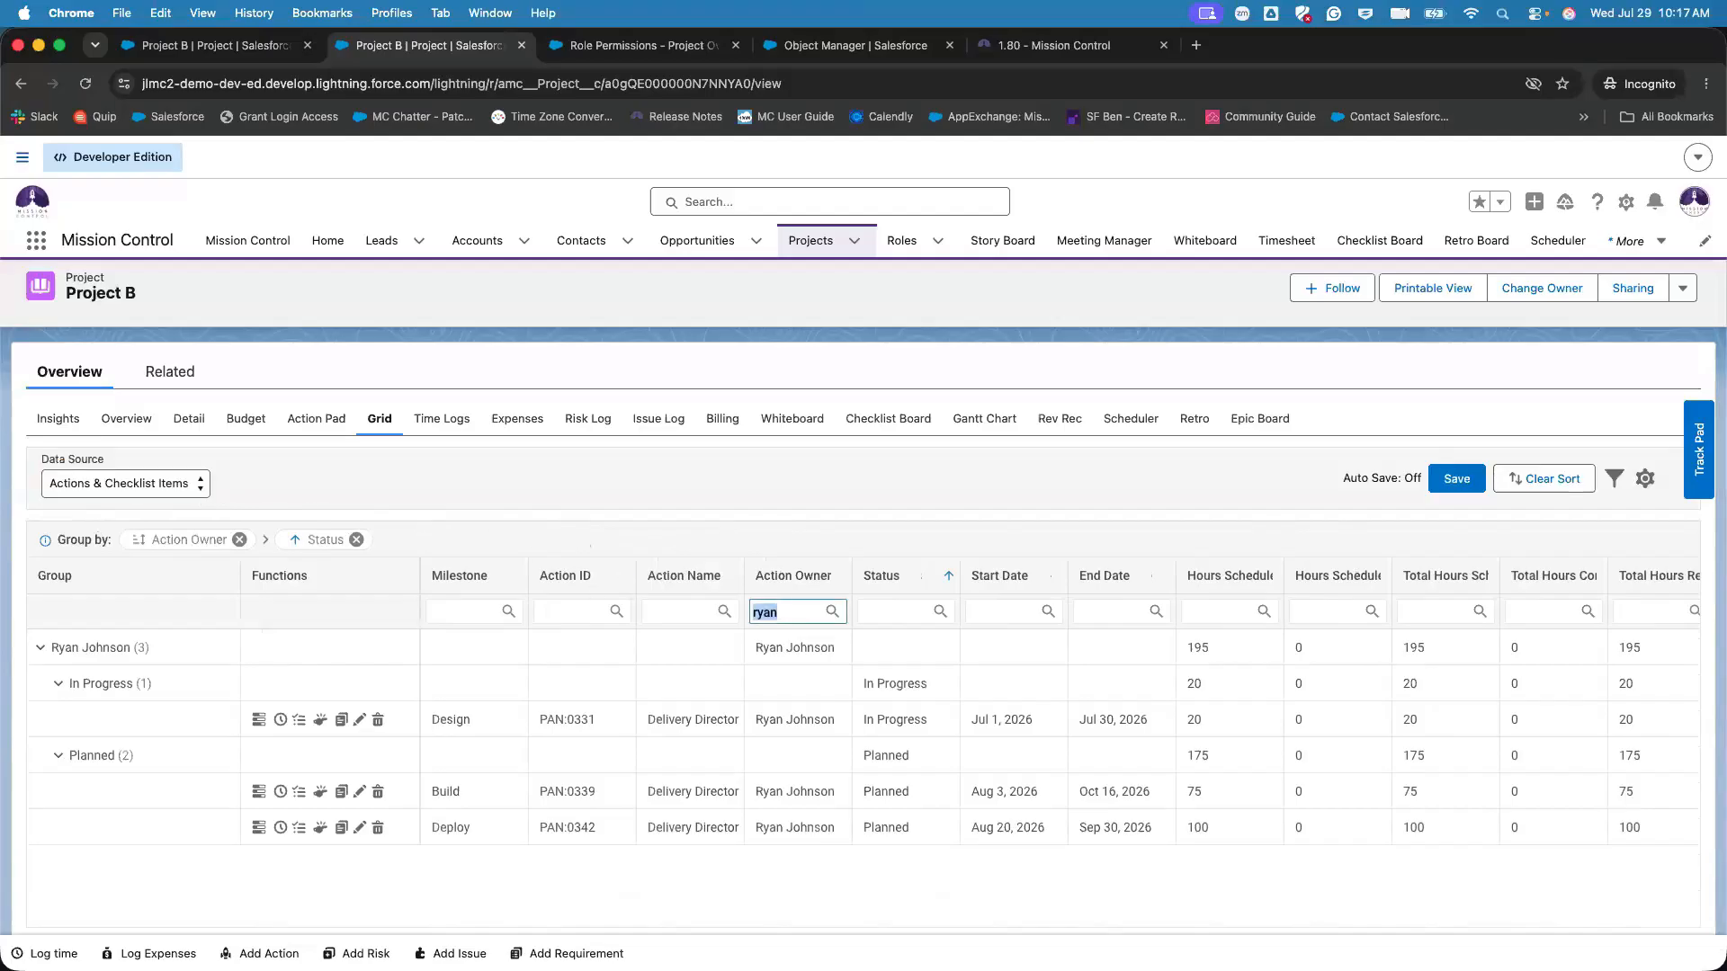
{"action": "key", "text": "BackSpace"}
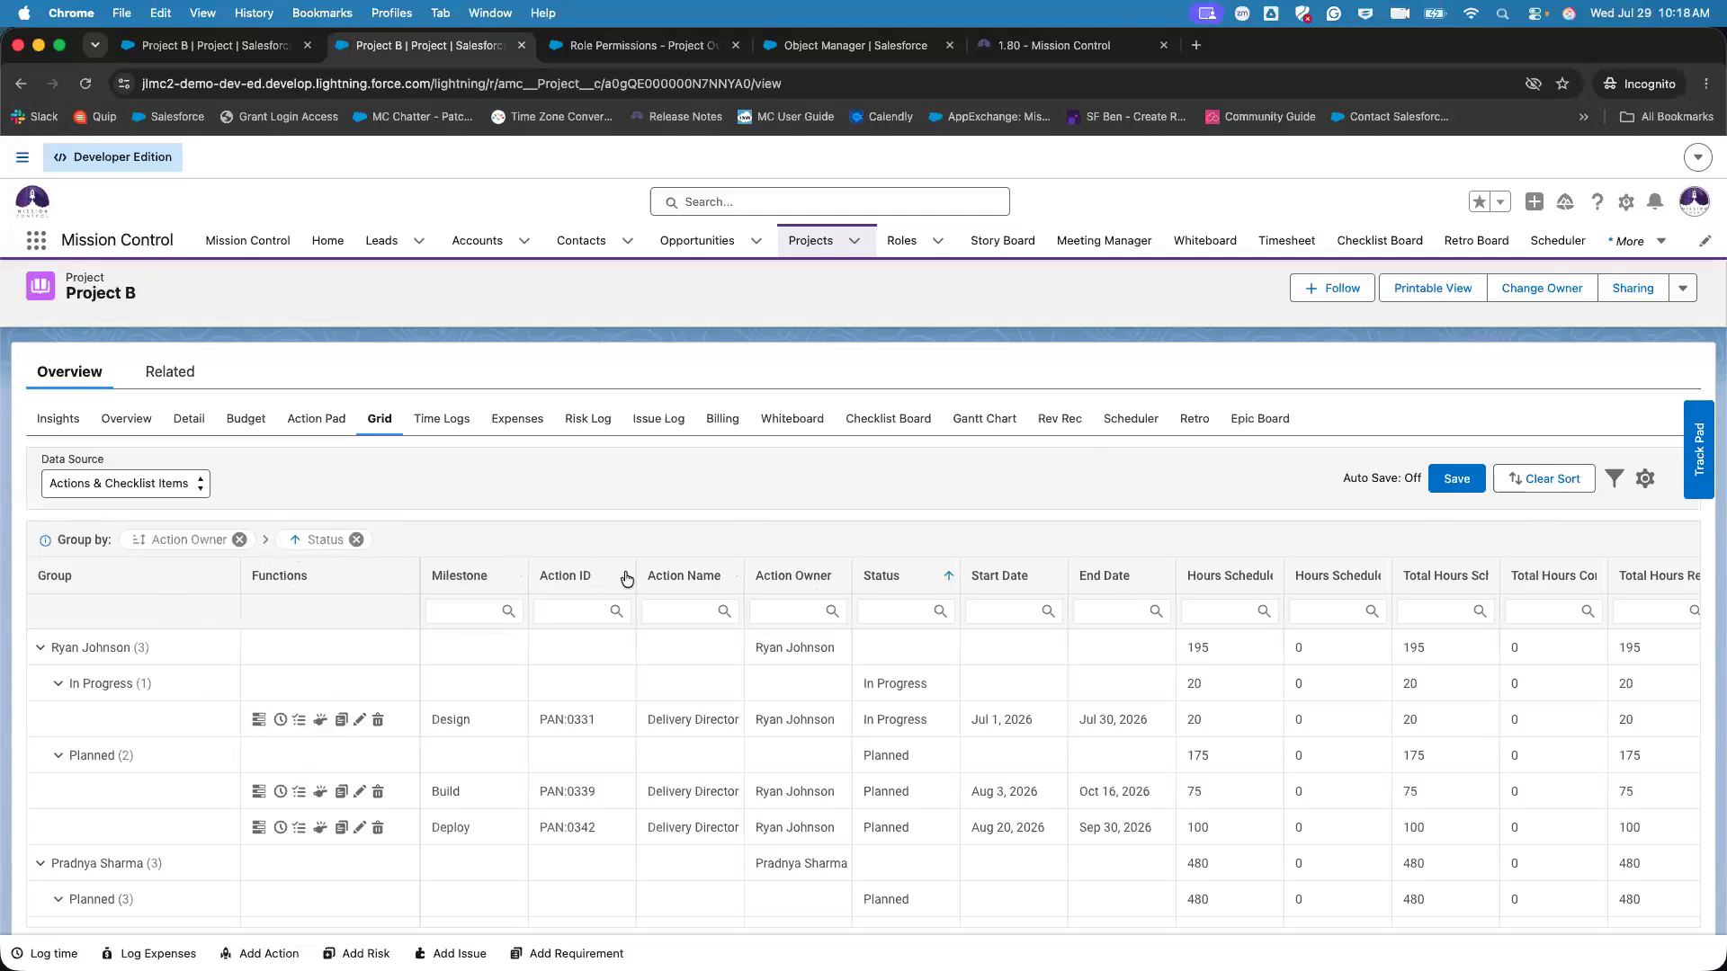
- Switch to the Object Manager browser tab and open the Action object's Action Grid Fields field set for editing
{"action": "scroll", "coordinate": [949, 584], "scroll_direction": "right", "scroll_amount": 3}
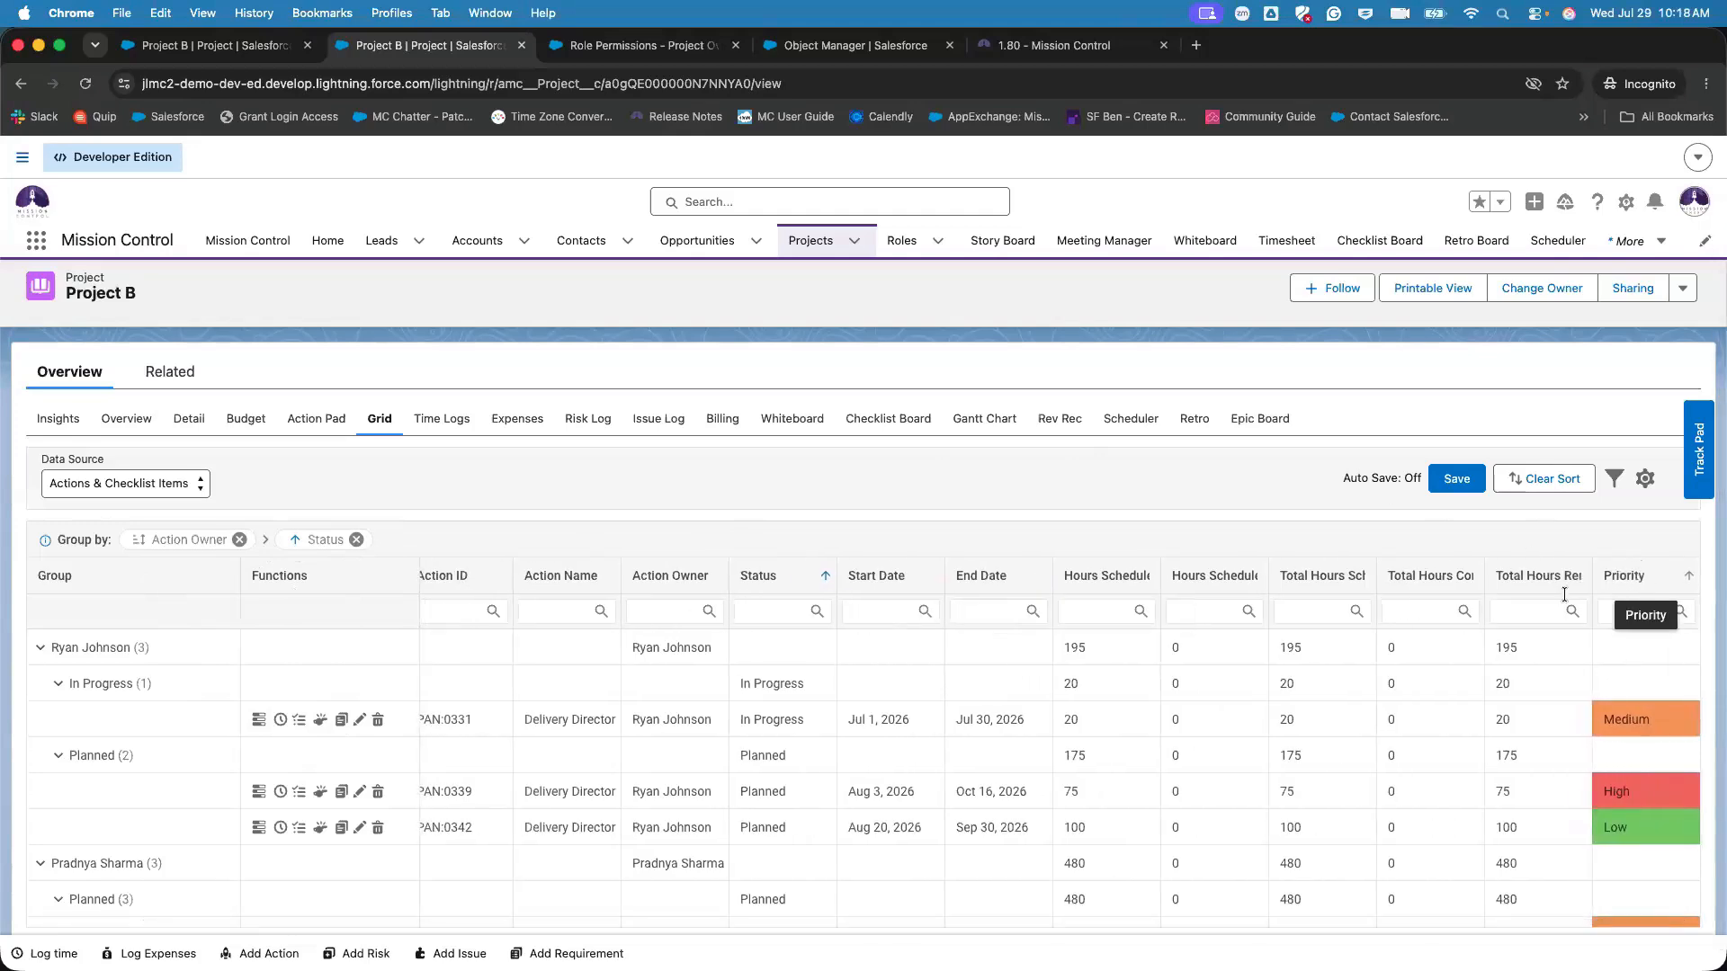
{"action": "scroll", "coordinate": [1316, 624], "scroll_direction": "left", "scroll_amount": 3}
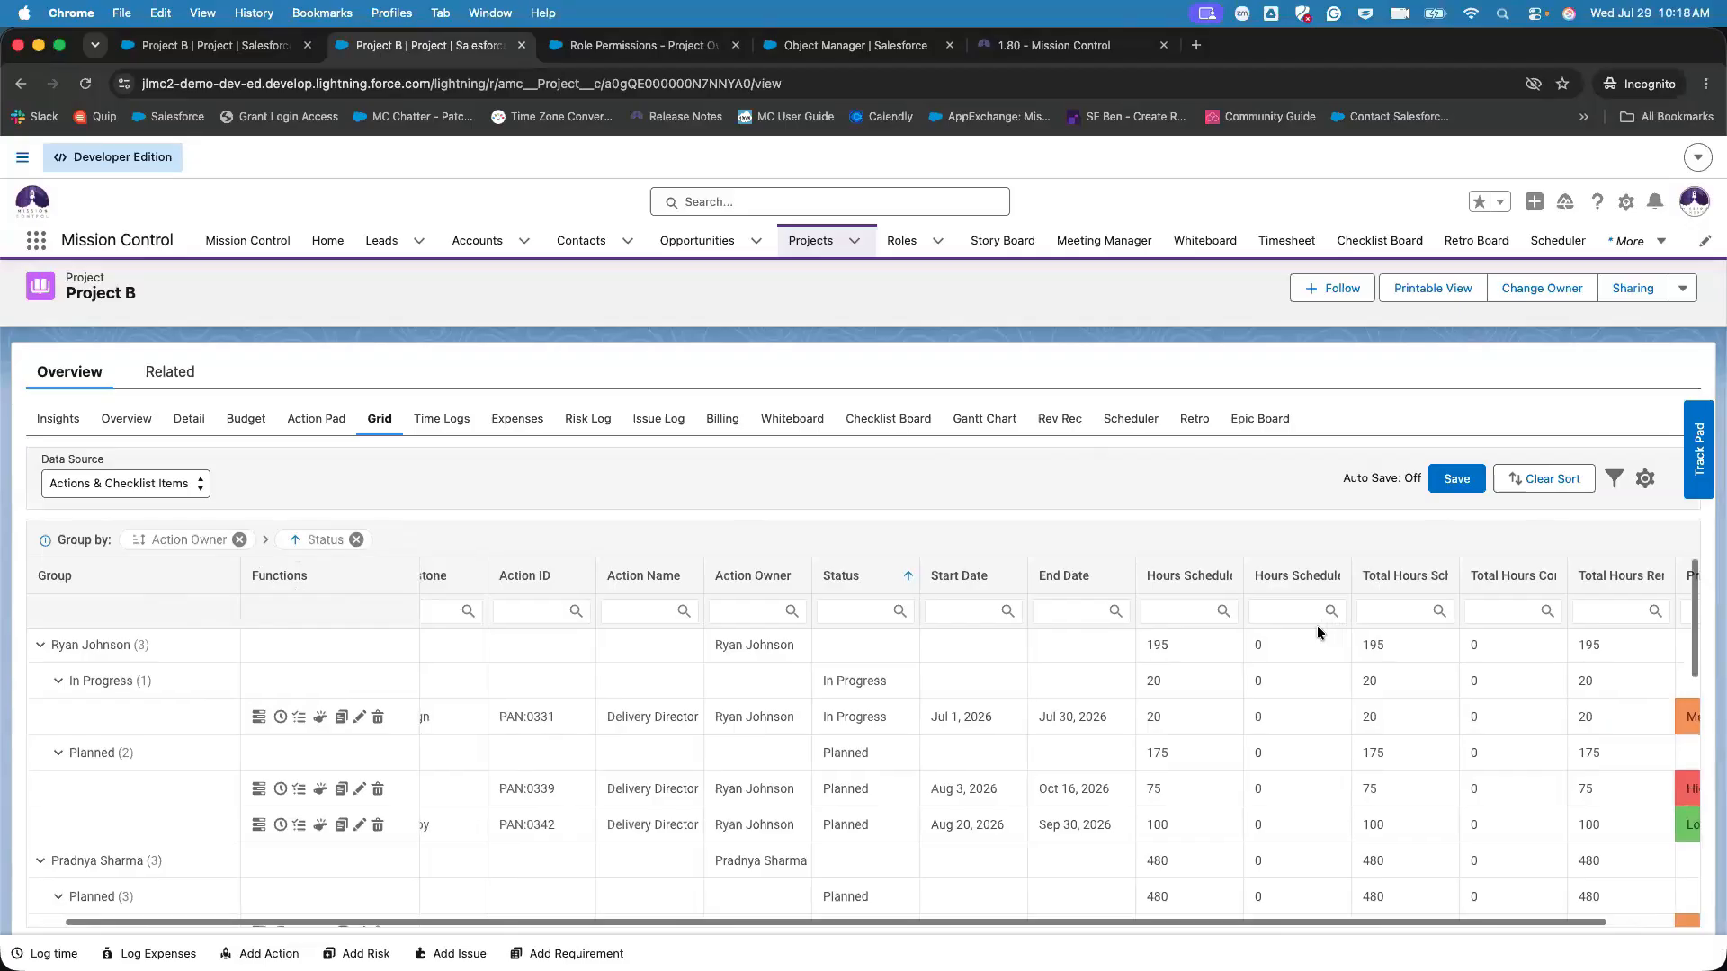
{"action": "scroll", "coordinate": [1316, 624], "scroll_direction": "left", "scroll_amount": 2}
{"action": "scroll", "coordinate": [1316, 625], "scroll_direction": "down", "scroll_amount": 1}
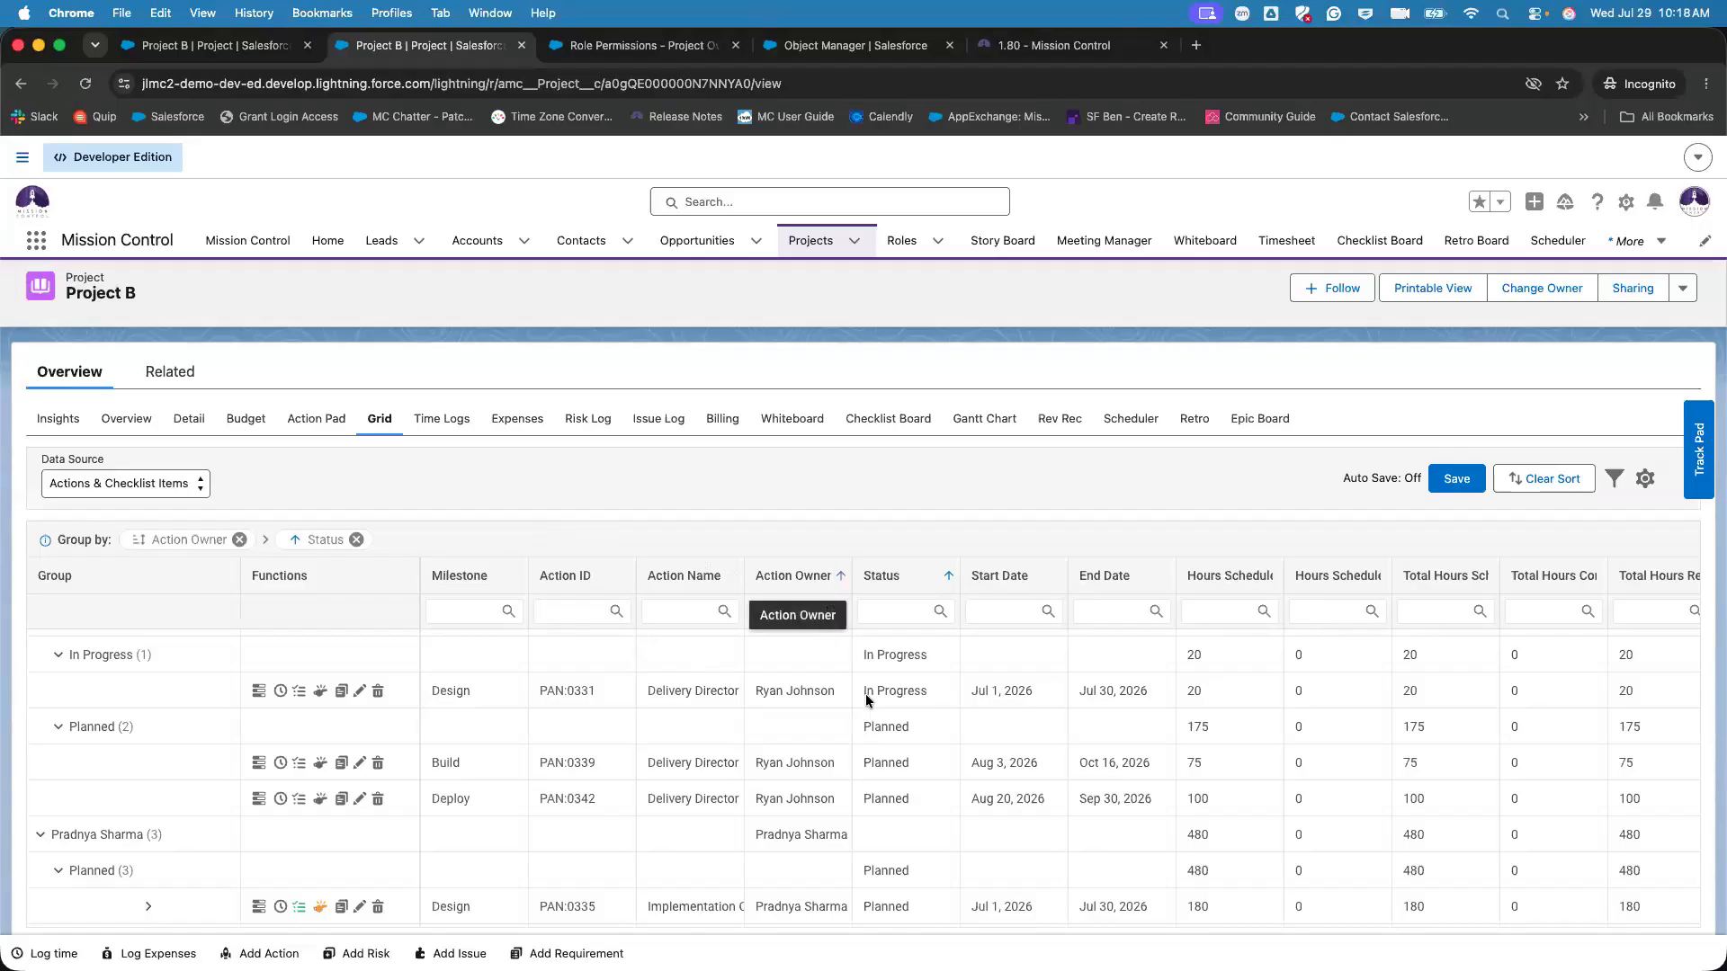
{"action": "left_click", "coordinate": [840, 47]}
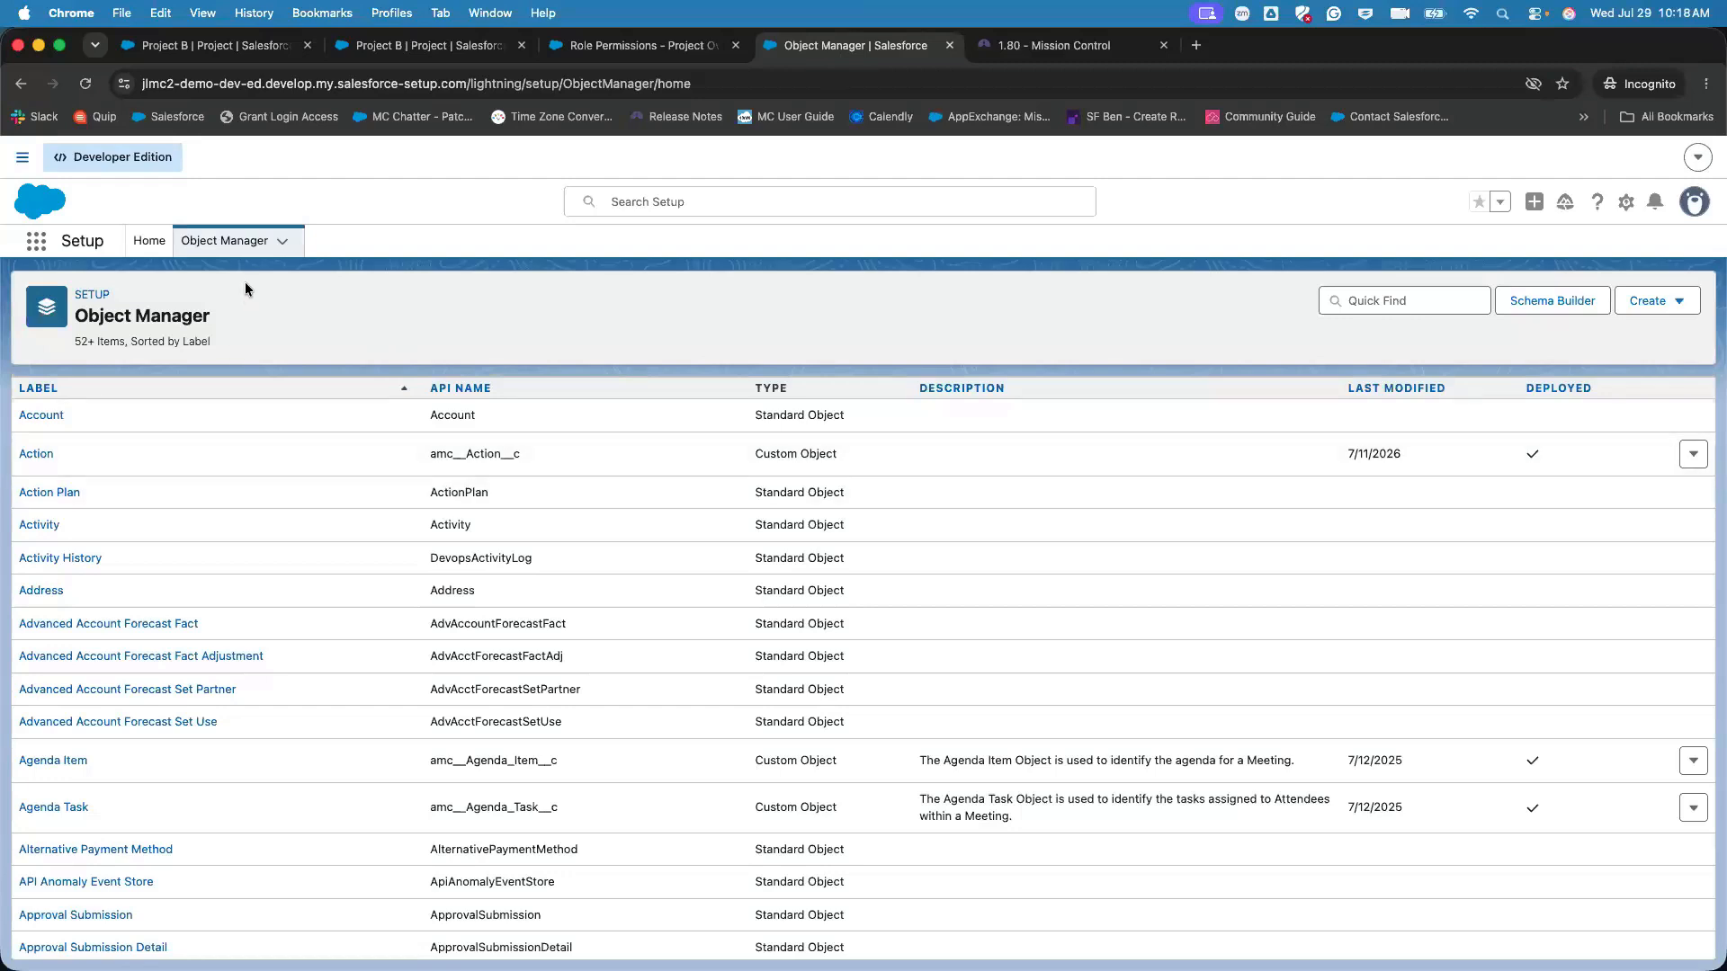
{"action": "left_click", "coordinate": [36, 454]}
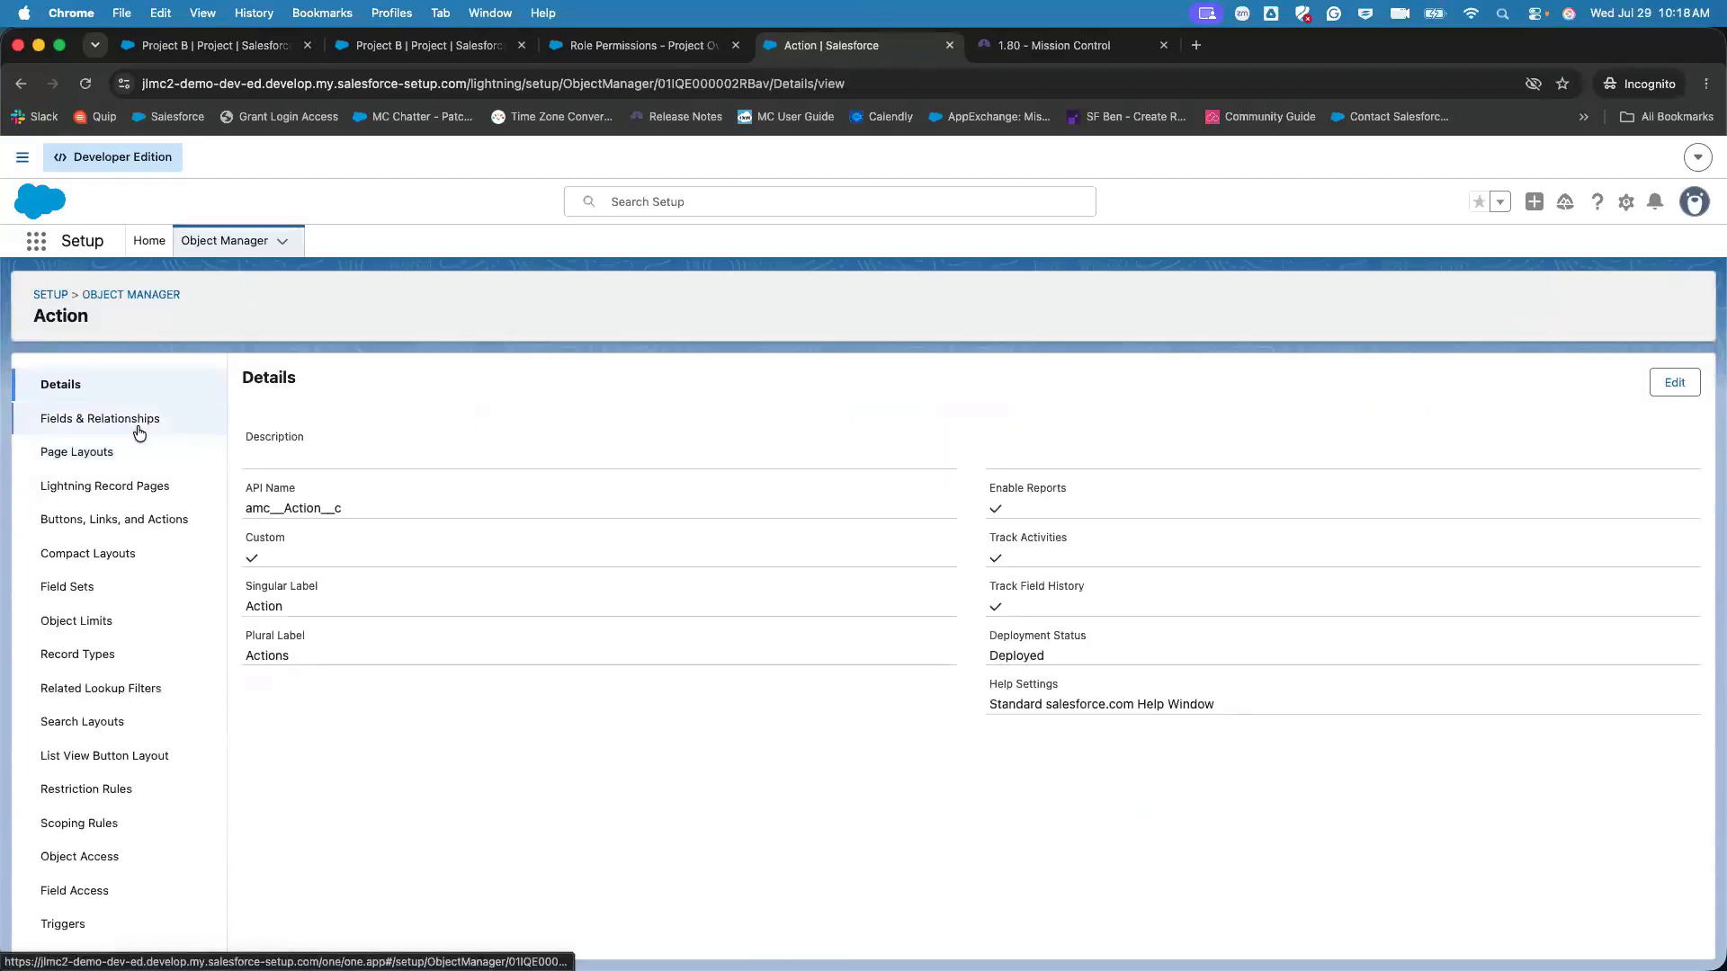
{"action": "left_click", "coordinate": [79, 587]}
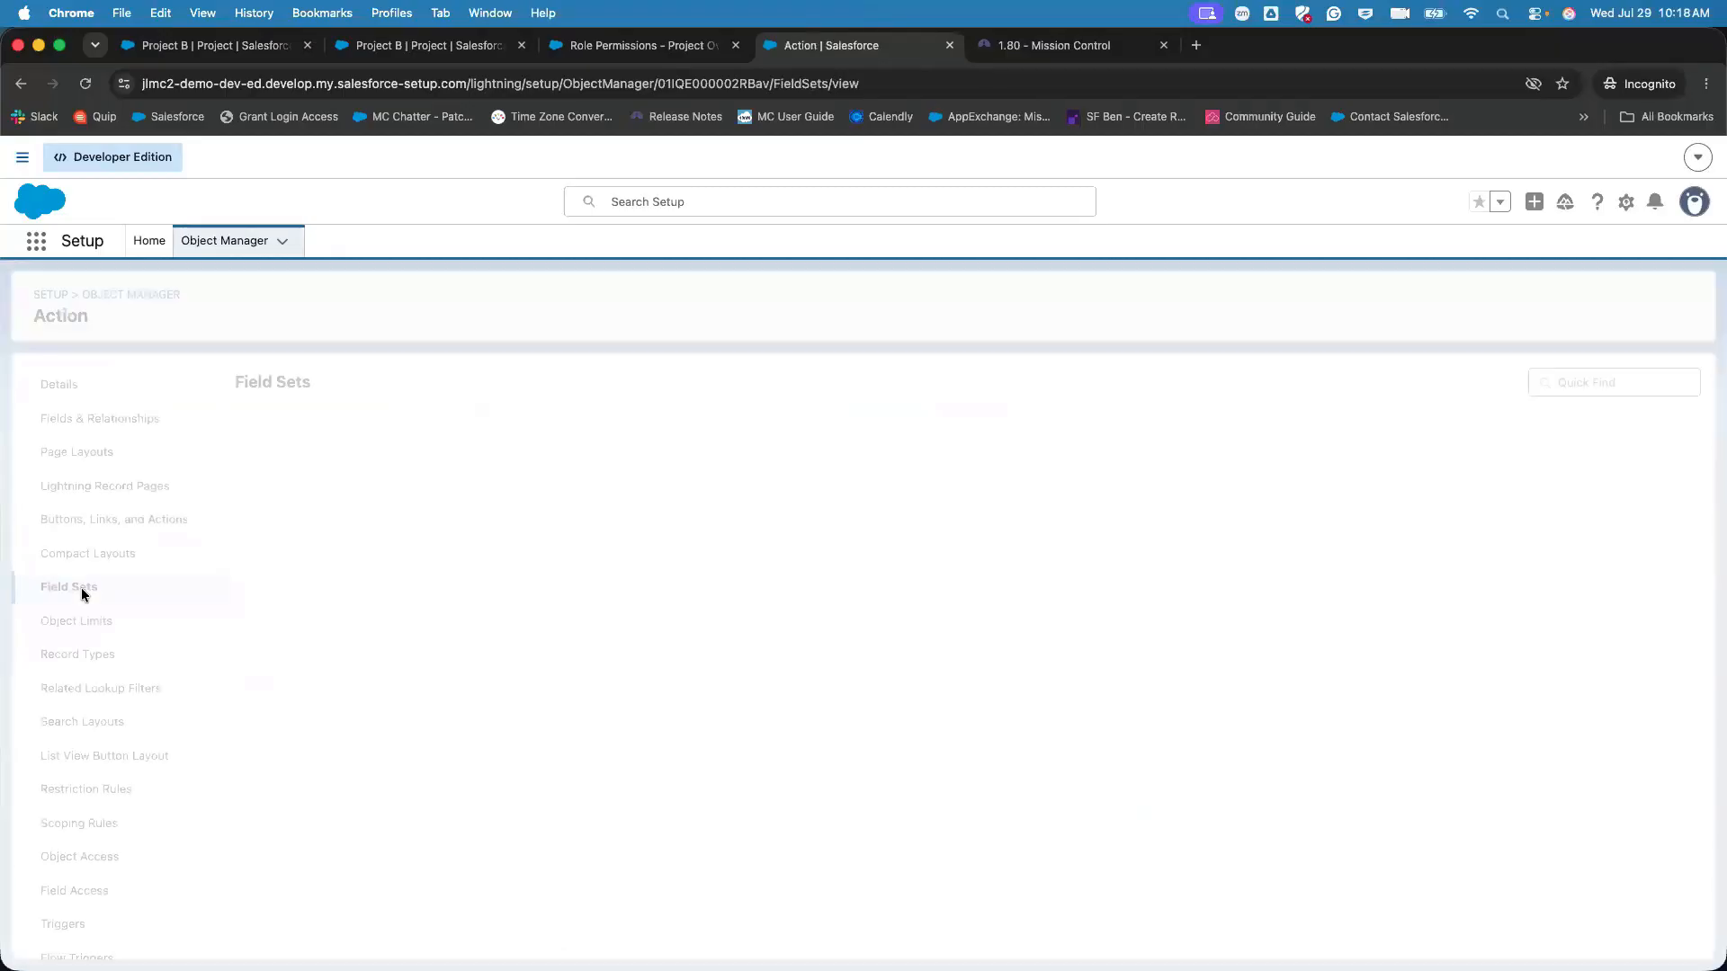
{"action": "left_click_drag", "start_coordinate": [340, 667], "coordinate": [231, 666]}
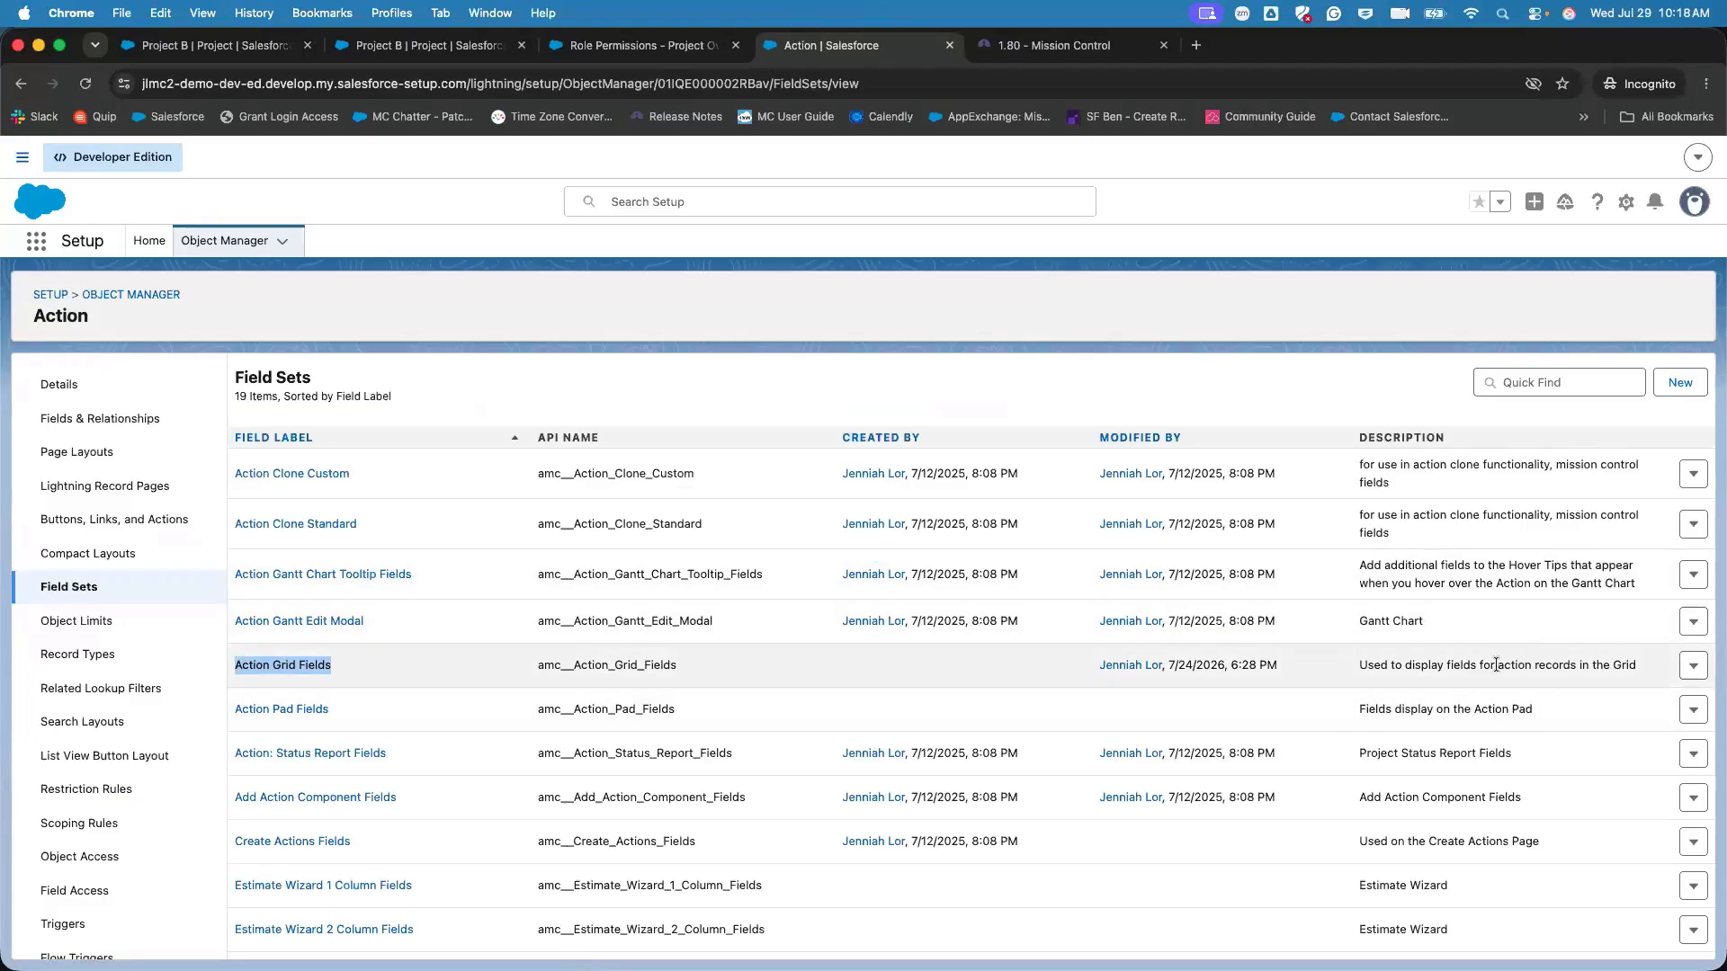
{"action": "left_click_drag", "start_coordinate": [1497, 665], "coordinate": [1626, 666]}
{"action": "left_click", "coordinate": [301, 665]}
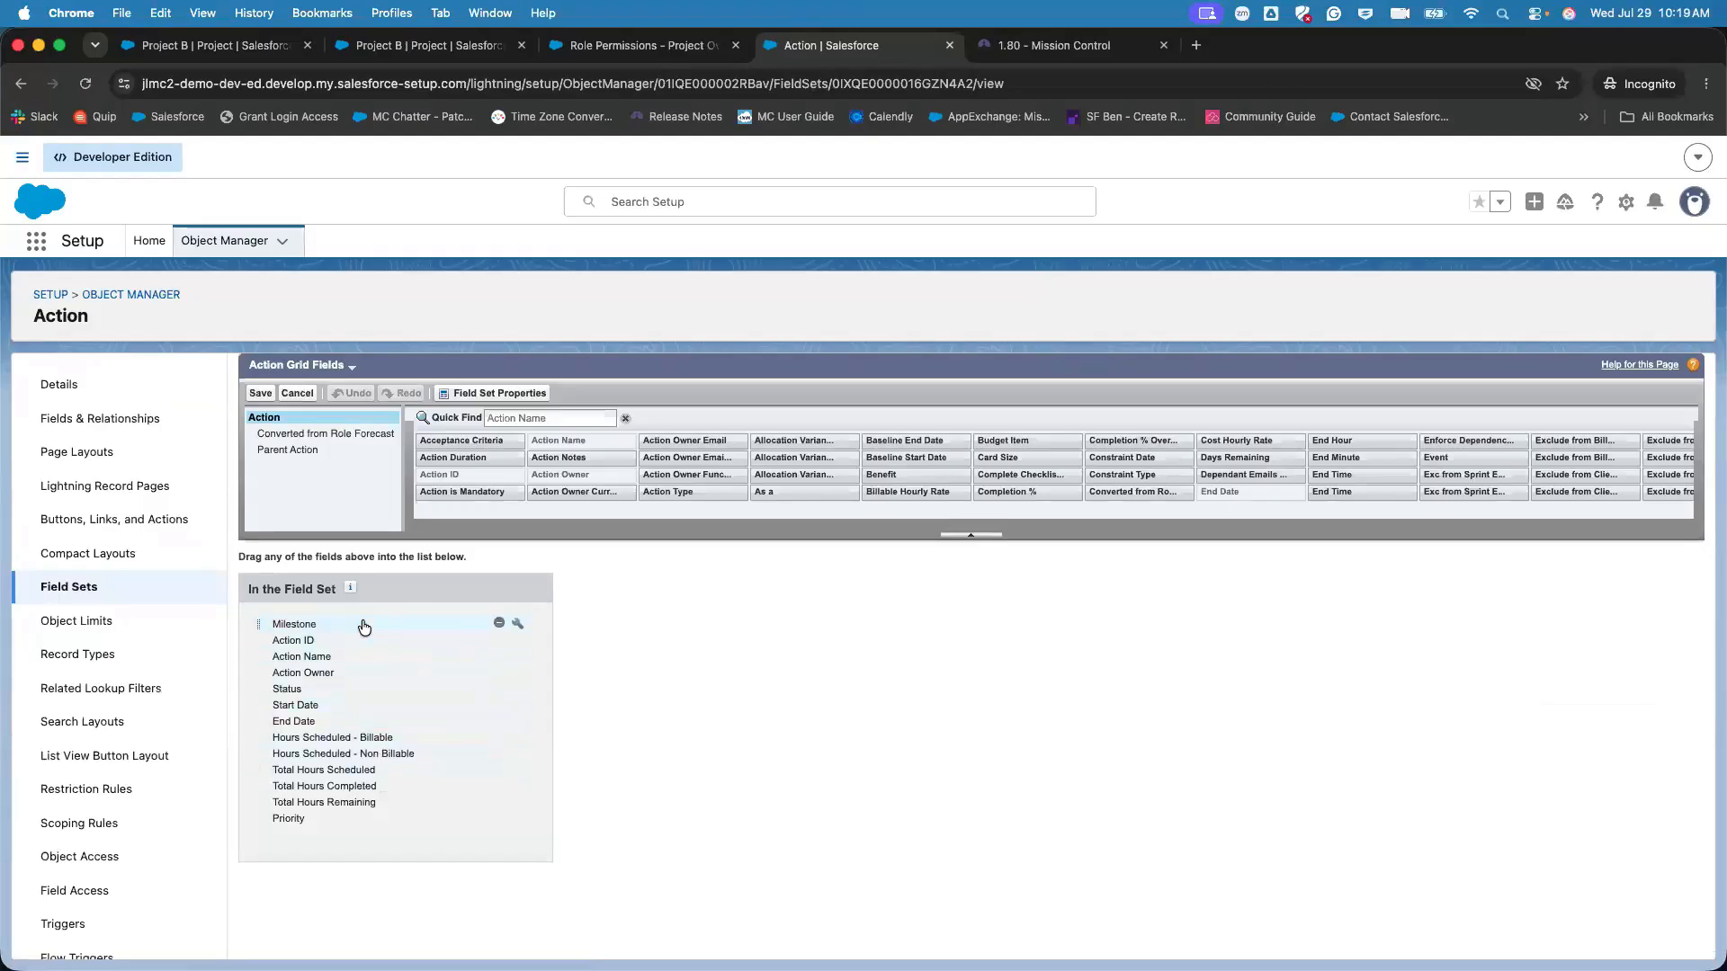
- Remove Milestone from the field set and move Priority between Action Owner and Status
{"action": "left_click", "coordinate": [499, 626]}
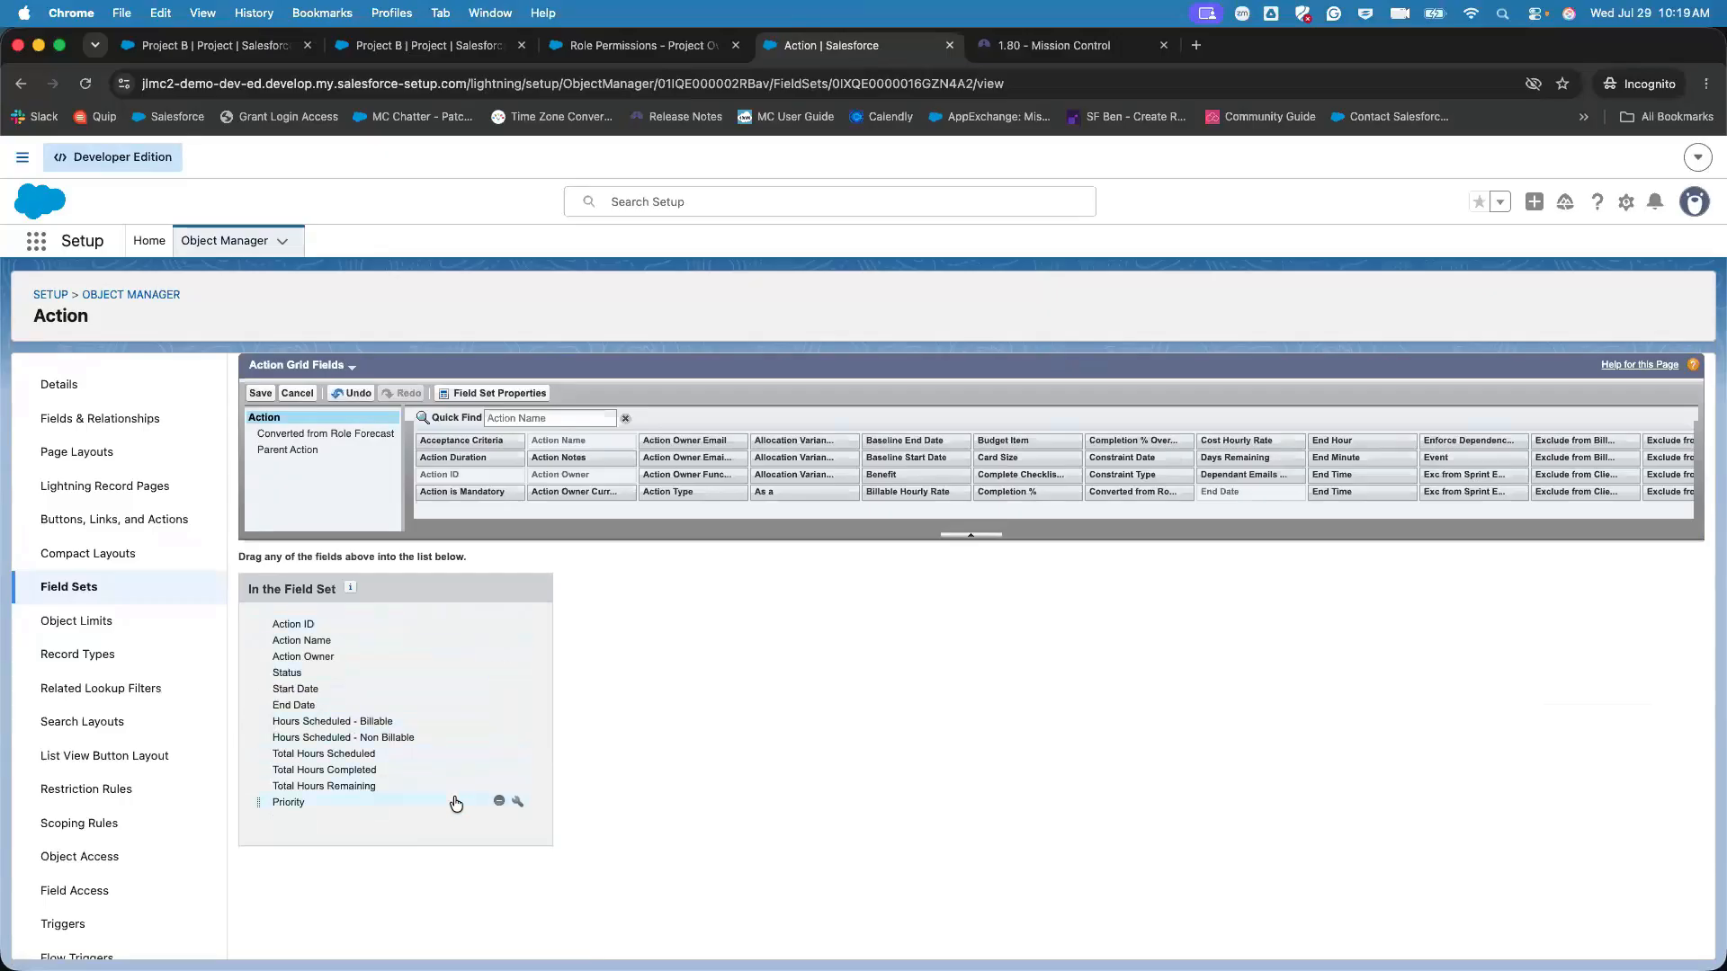
{"action": "mouse_move", "coordinate": [461, 687]}
{"action": "left_mouse_down"}
{"action": "mouse_move", "coordinate": [509, 705]}
{"action": "mouse_move", "coordinate": [459, 690]}
{"action": "left_mouse_up"}
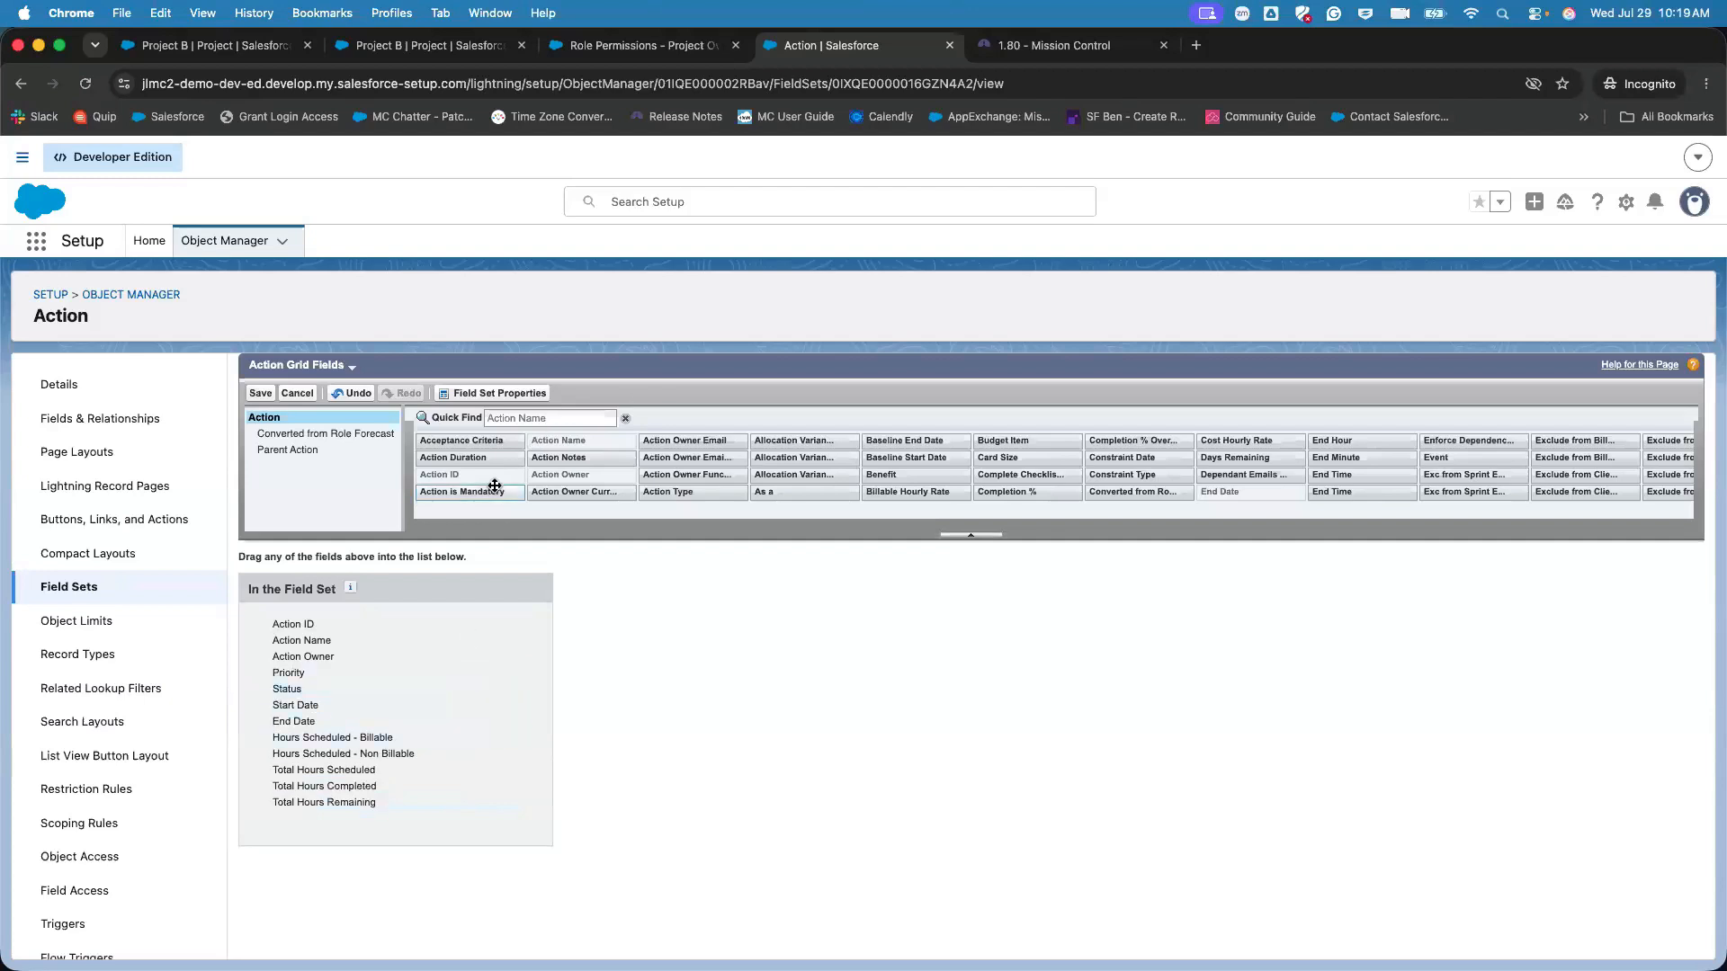
- Add the Action is Mandatory, Notes and Action Notes fields to the end of the field set
{"action": "left_click_drag", "start_coordinate": [489, 489], "coordinate": [432, 823]}
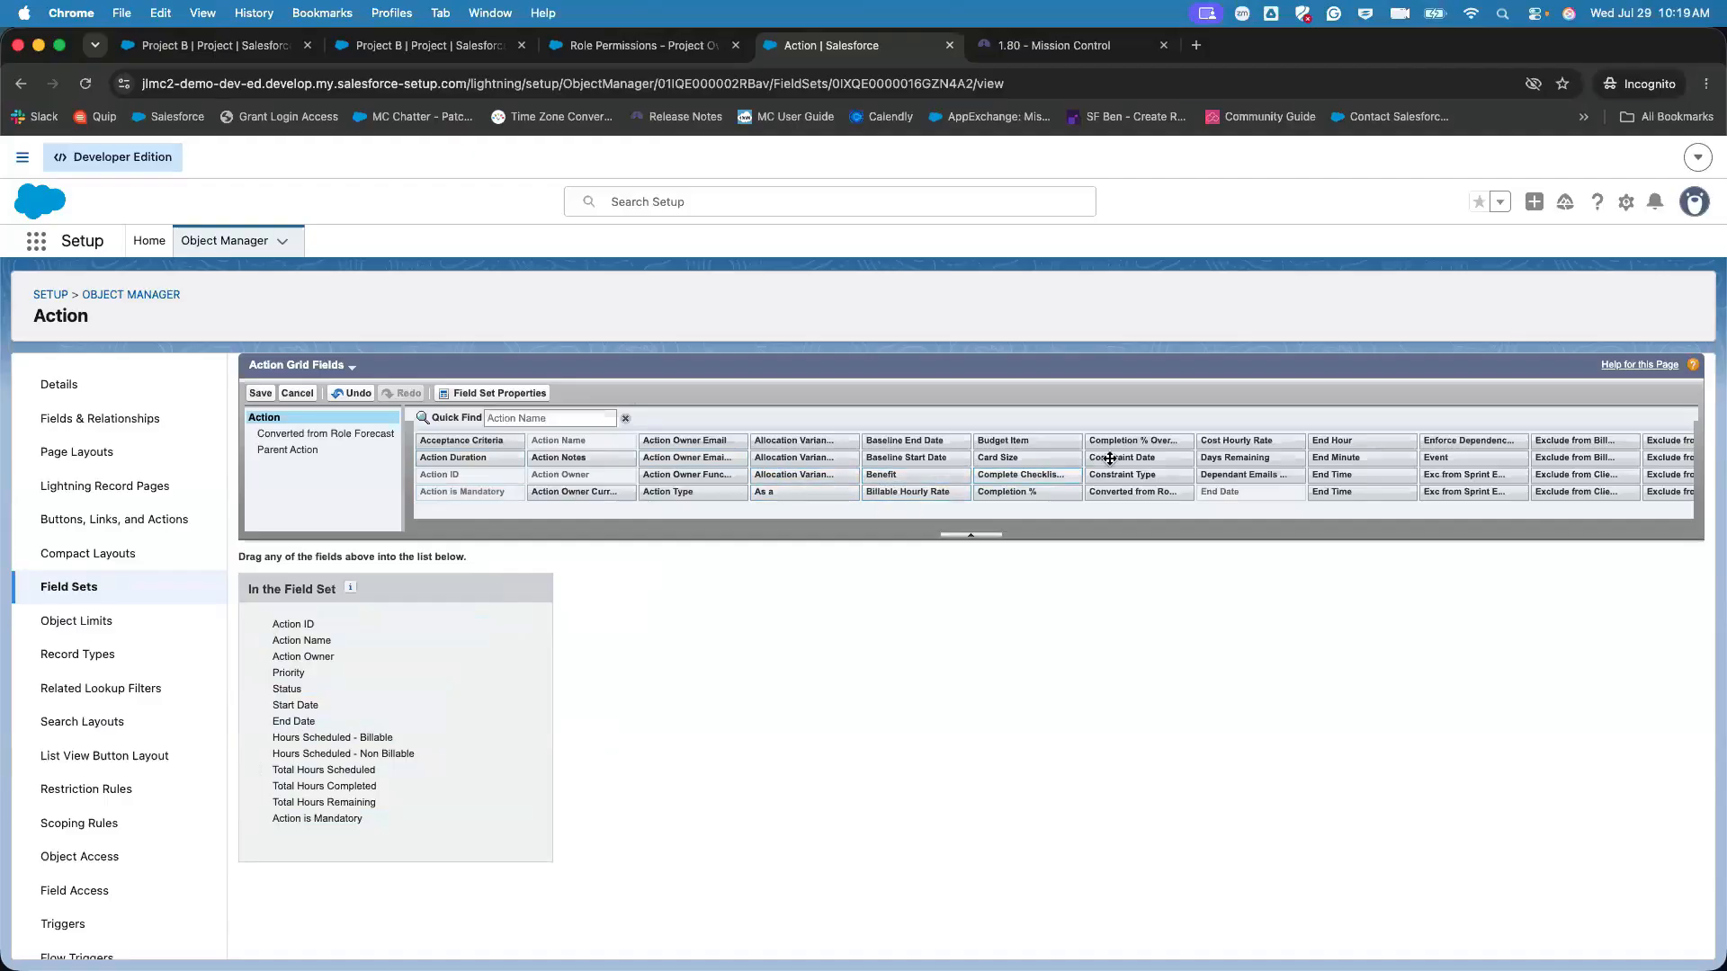
{"action": "scroll", "coordinate": [1109, 459], "scroll_direction": "right", "scroll_amount": 10}
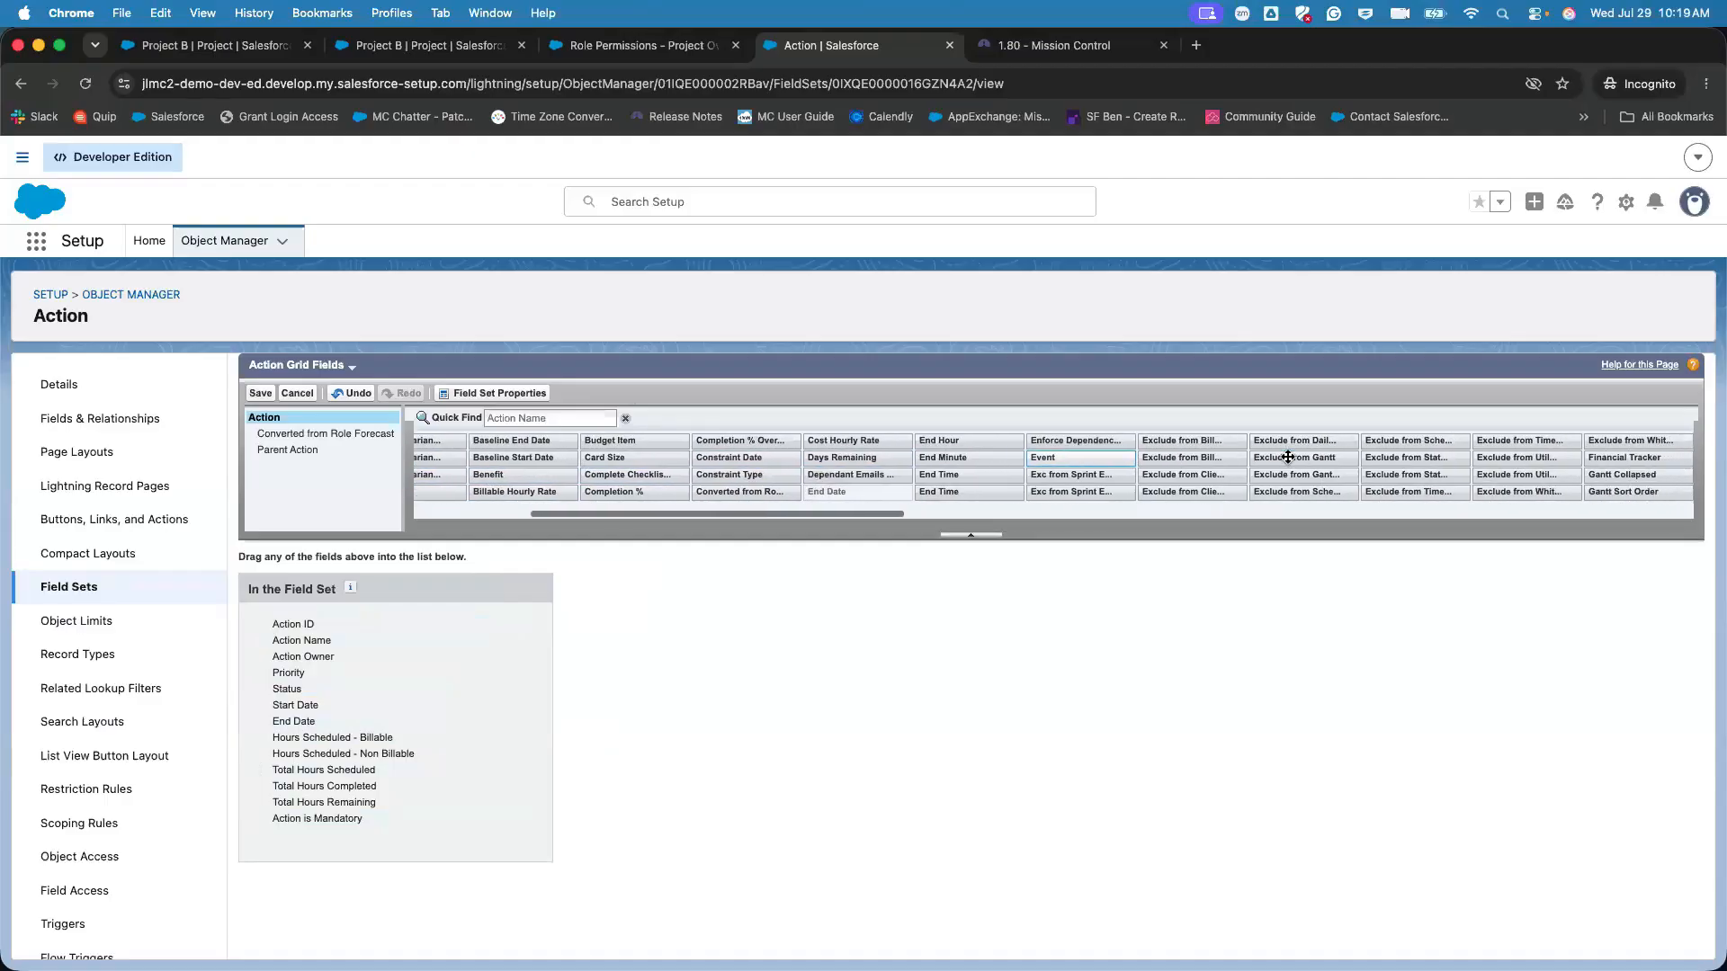
{"action": "scroll", "coordinate": [1288, 456], "scroll_direction": "right", "scroll_amount": 15}
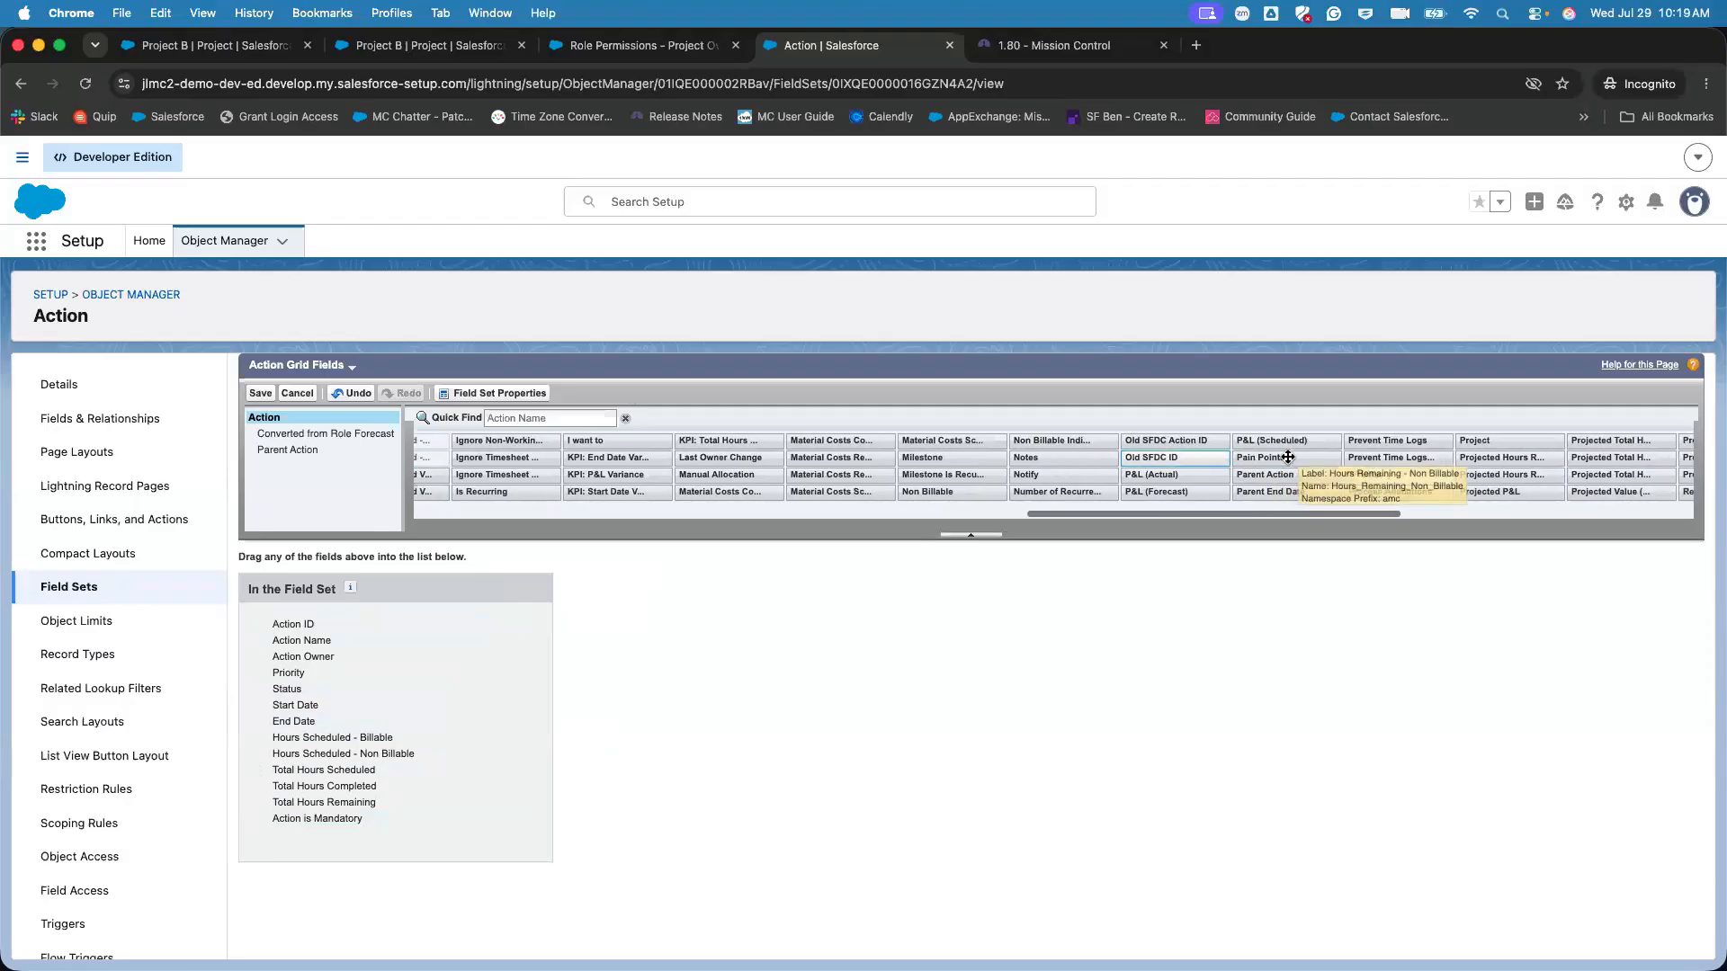
{"action": "left_click_drag", "start_coordinate": [1010, 458], "coordinate": [497, 835]}
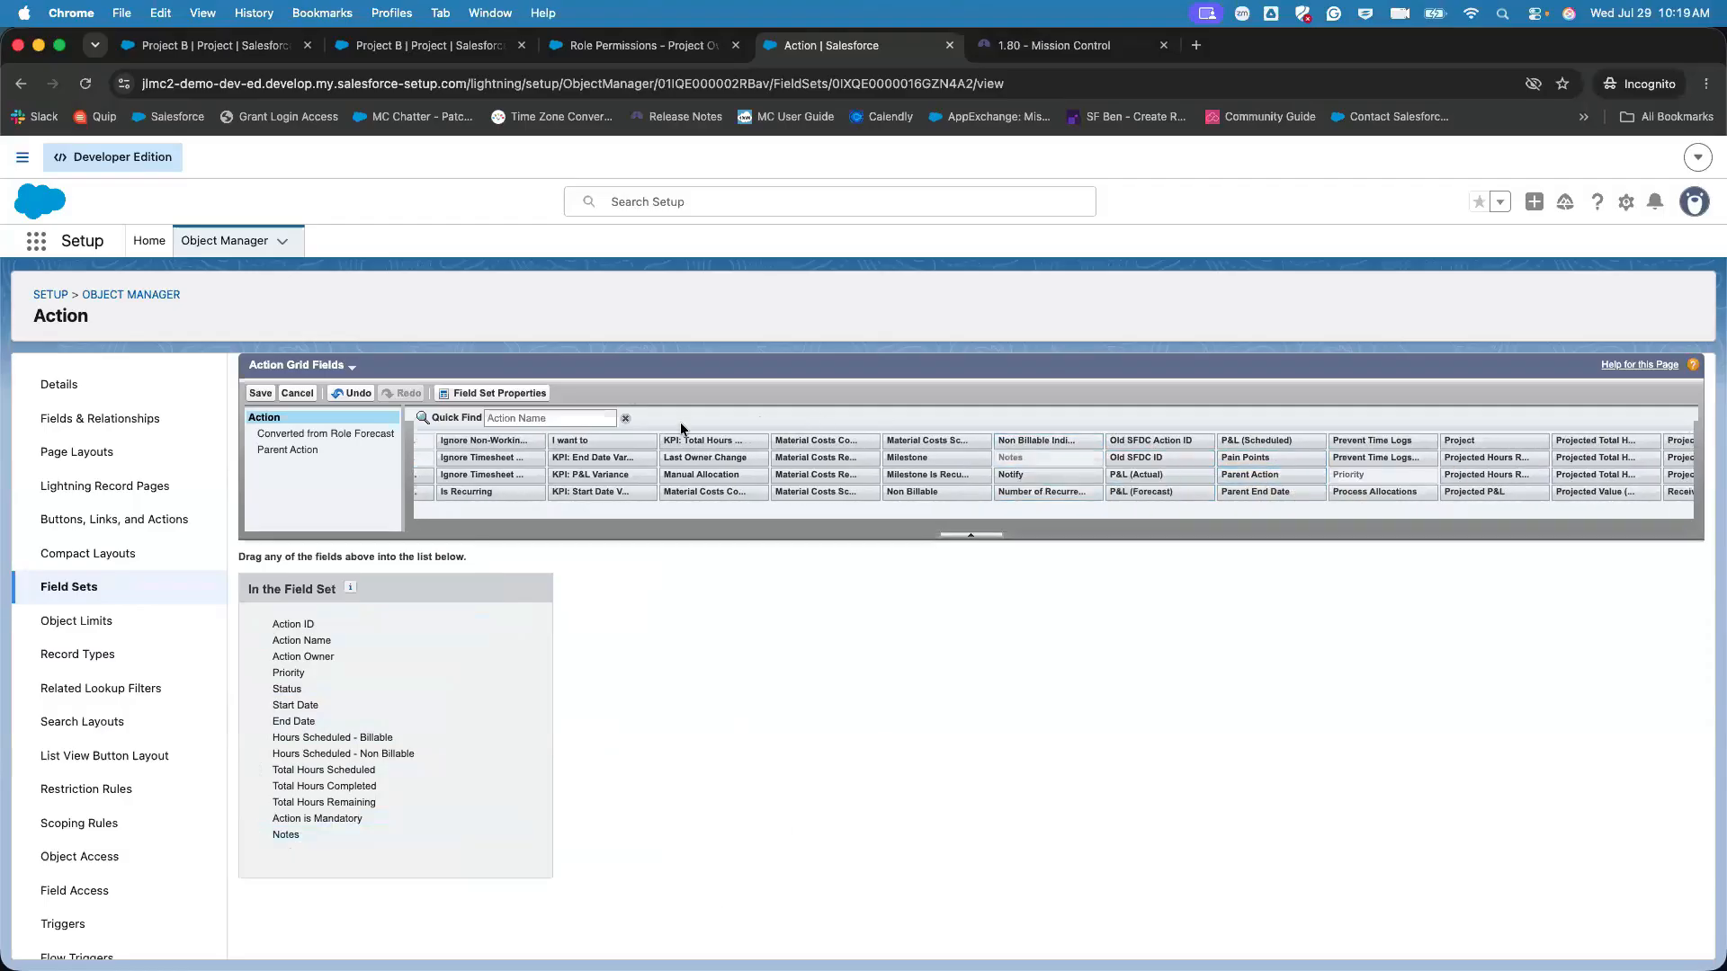
{"action": "left_click", "coordinate": [513, 416]}
{"action": "type", "text": "notes"}
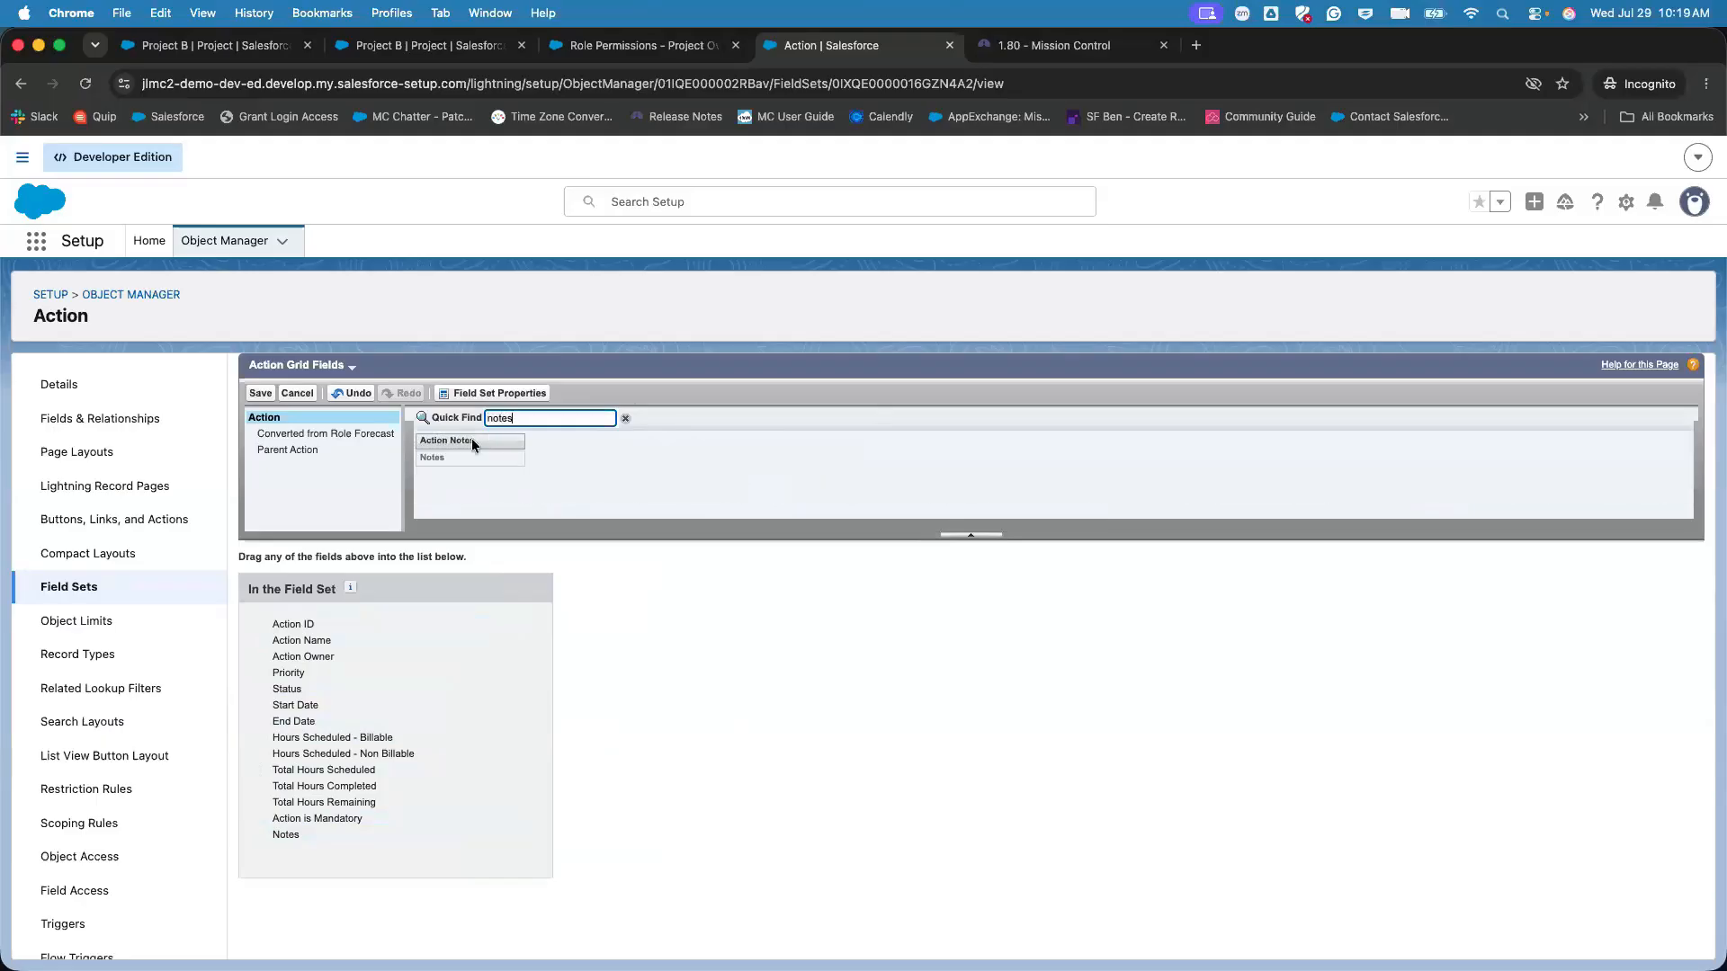
{"action": "left_click_drag", "start_coordinate": [472, 441], "coordinate": [337, 855]}
{"action": "left_click", "coordinate": [626, 419]}
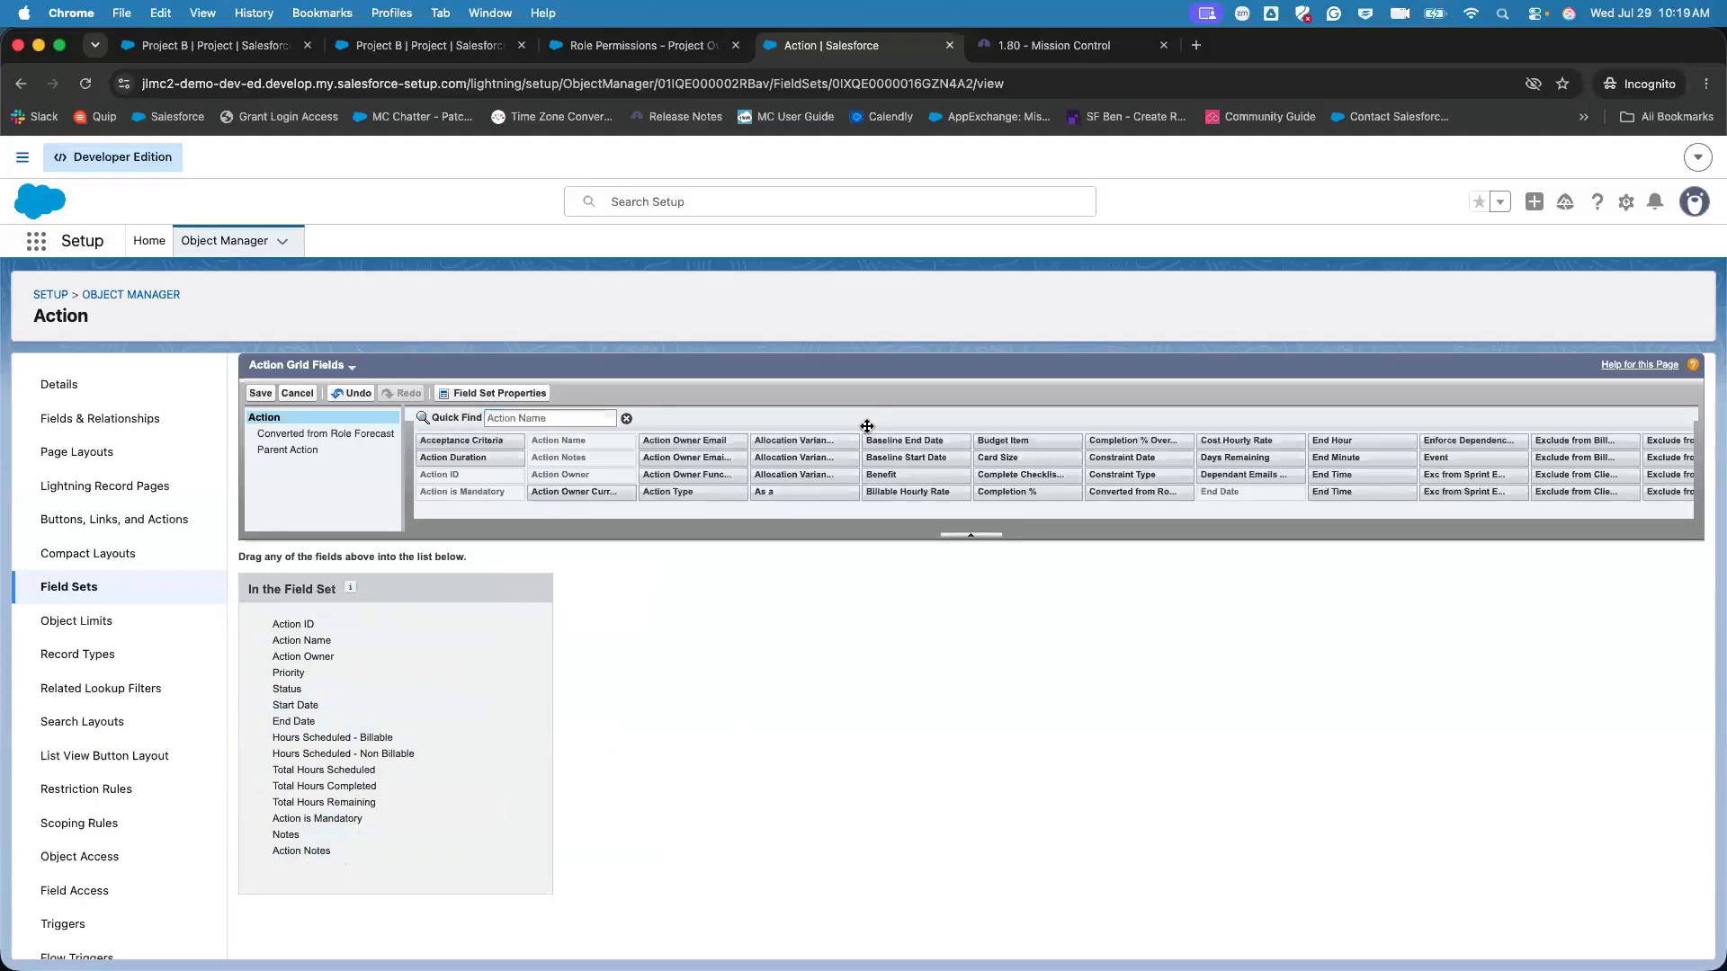
- Remove Total Hours Remaining, Total Hours Completed and Total Hours Scheduled from the field set
{"action": "scroll", "coordinate": [1254, 457], "scroll_direction": "right", "scroll_amount": 2}
{"action": "scroll", "coordinate": [1254, 457], "scroll_direction": "right", "scroll_amount": 5}
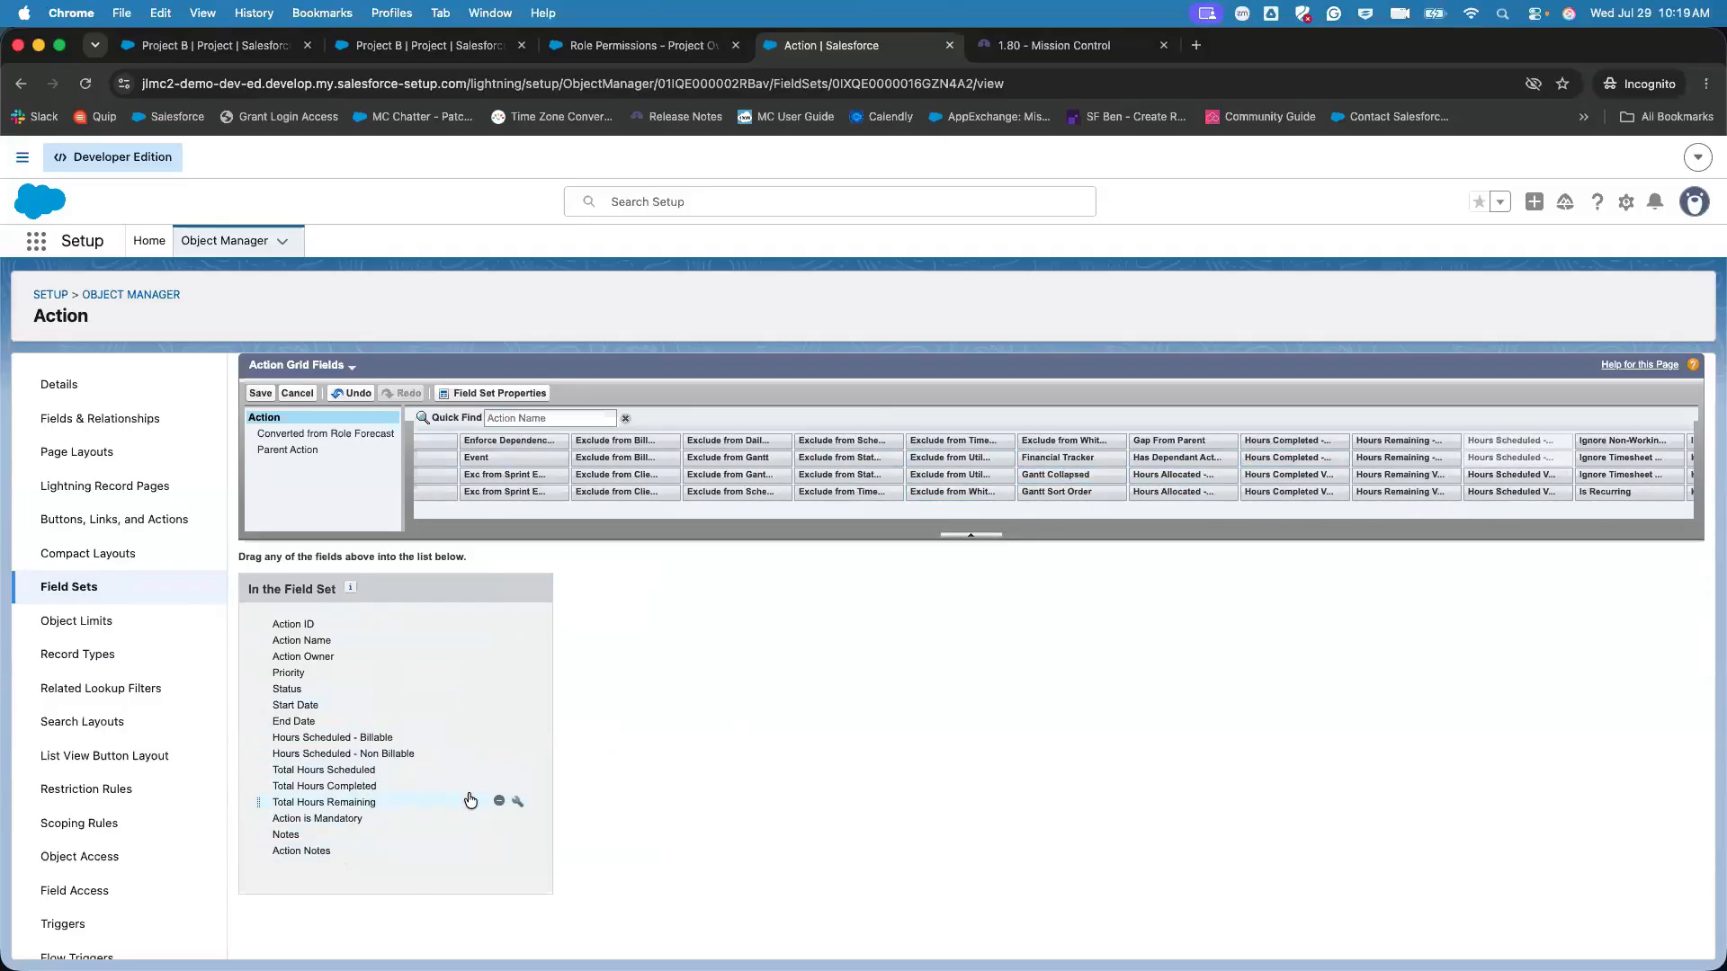
{"action": "left_click", "coordinate": [499, 802]}
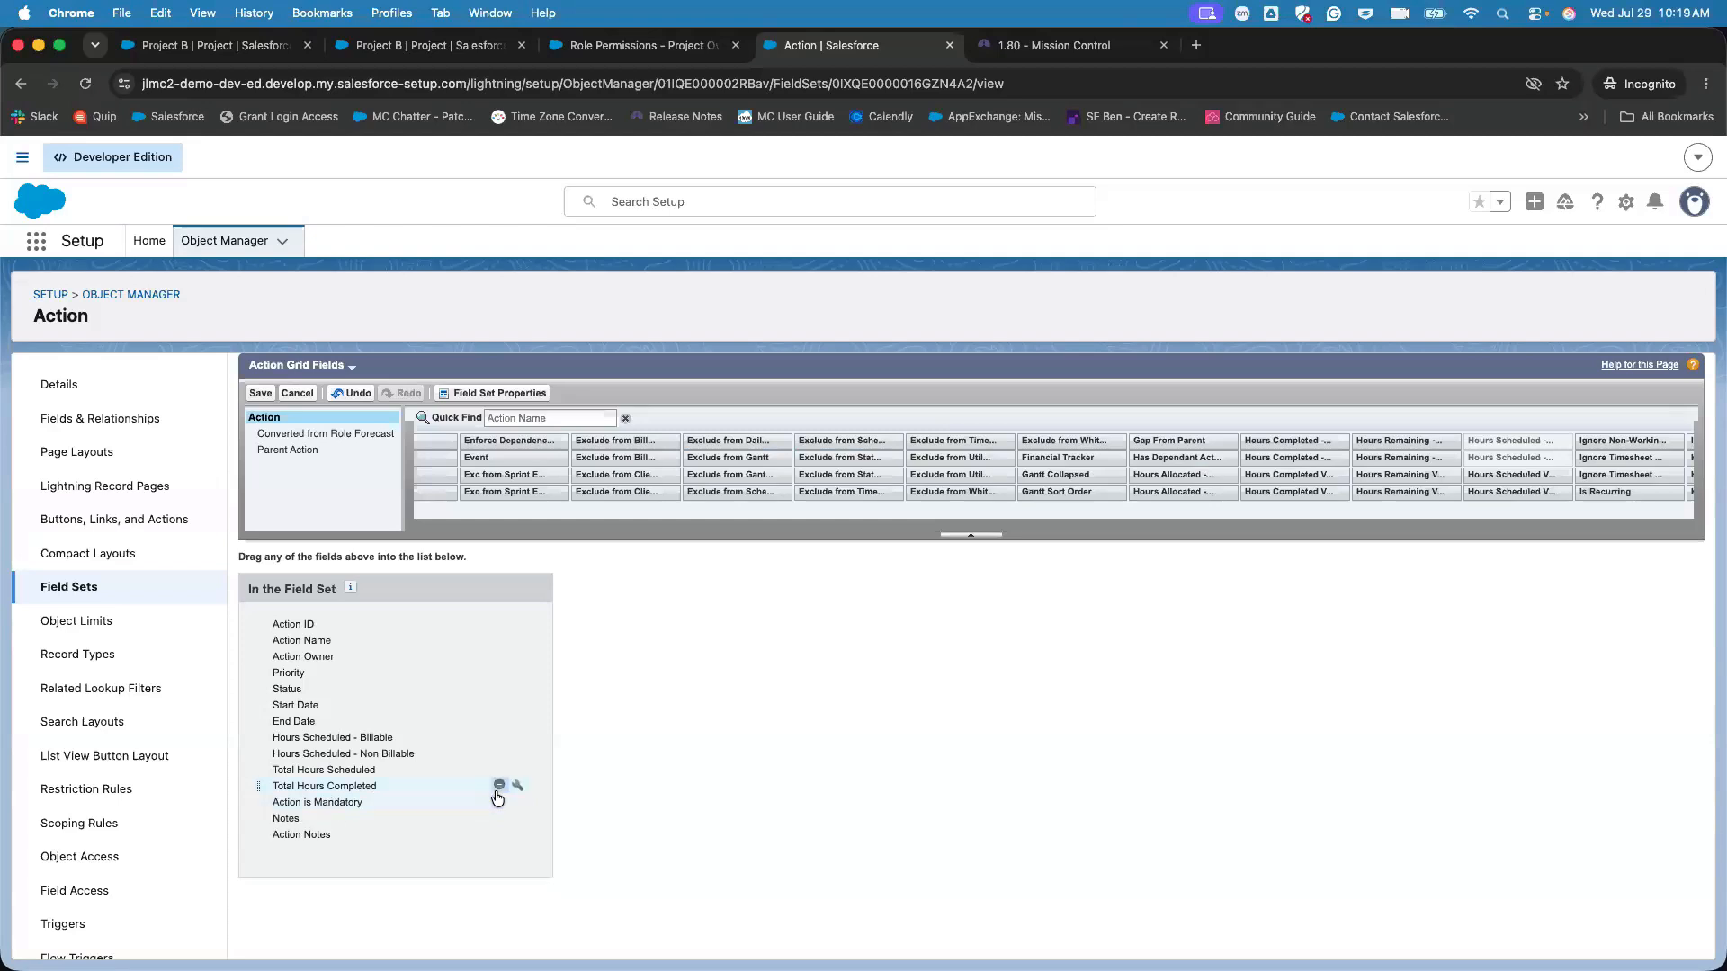
{"action": "left_click", "coordinate": [499, 786]}
{"action": "left_click", "coordinate": [499, 769]}
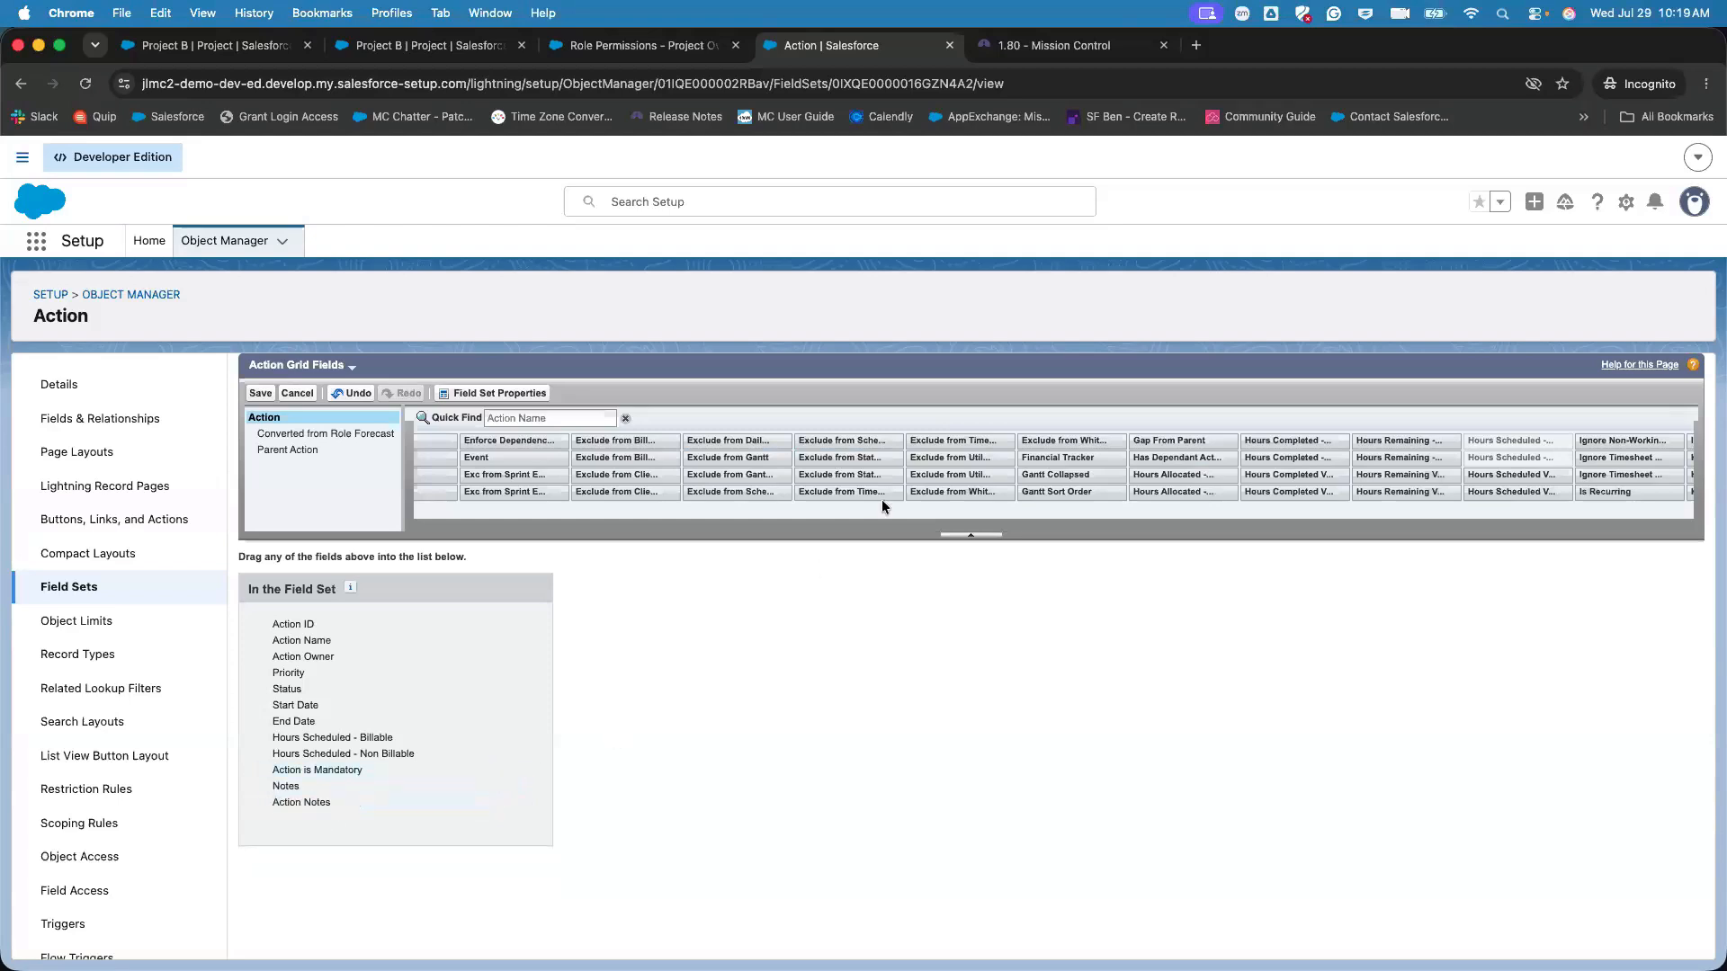
{"action": "scroll", "coordinate": [805, 476], "scroll_direction": "right", "scroll_amount": 2}
{"action": "scroll", "coordinate": [804, 477], "scroll_direction": "right", "scroll_amount": 3}
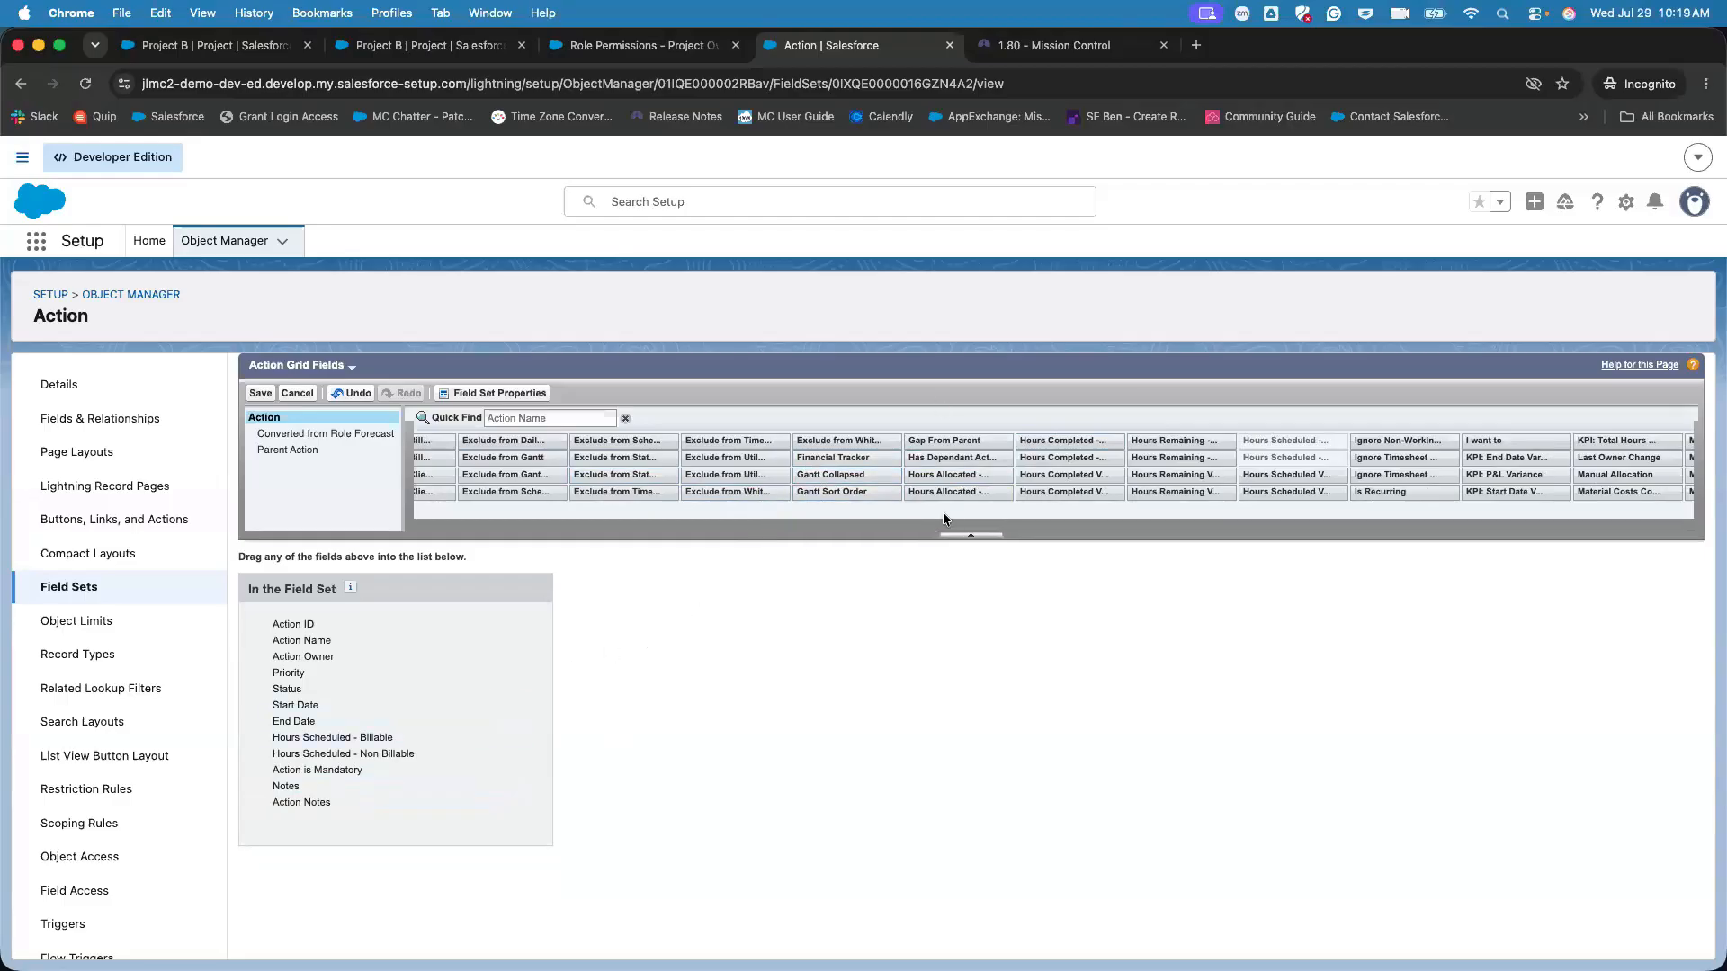
- Save the Action Grid Fields field set and return to the Project B grid in its browser tab
{"action": "left_click", "coordinate": [265, 393]}
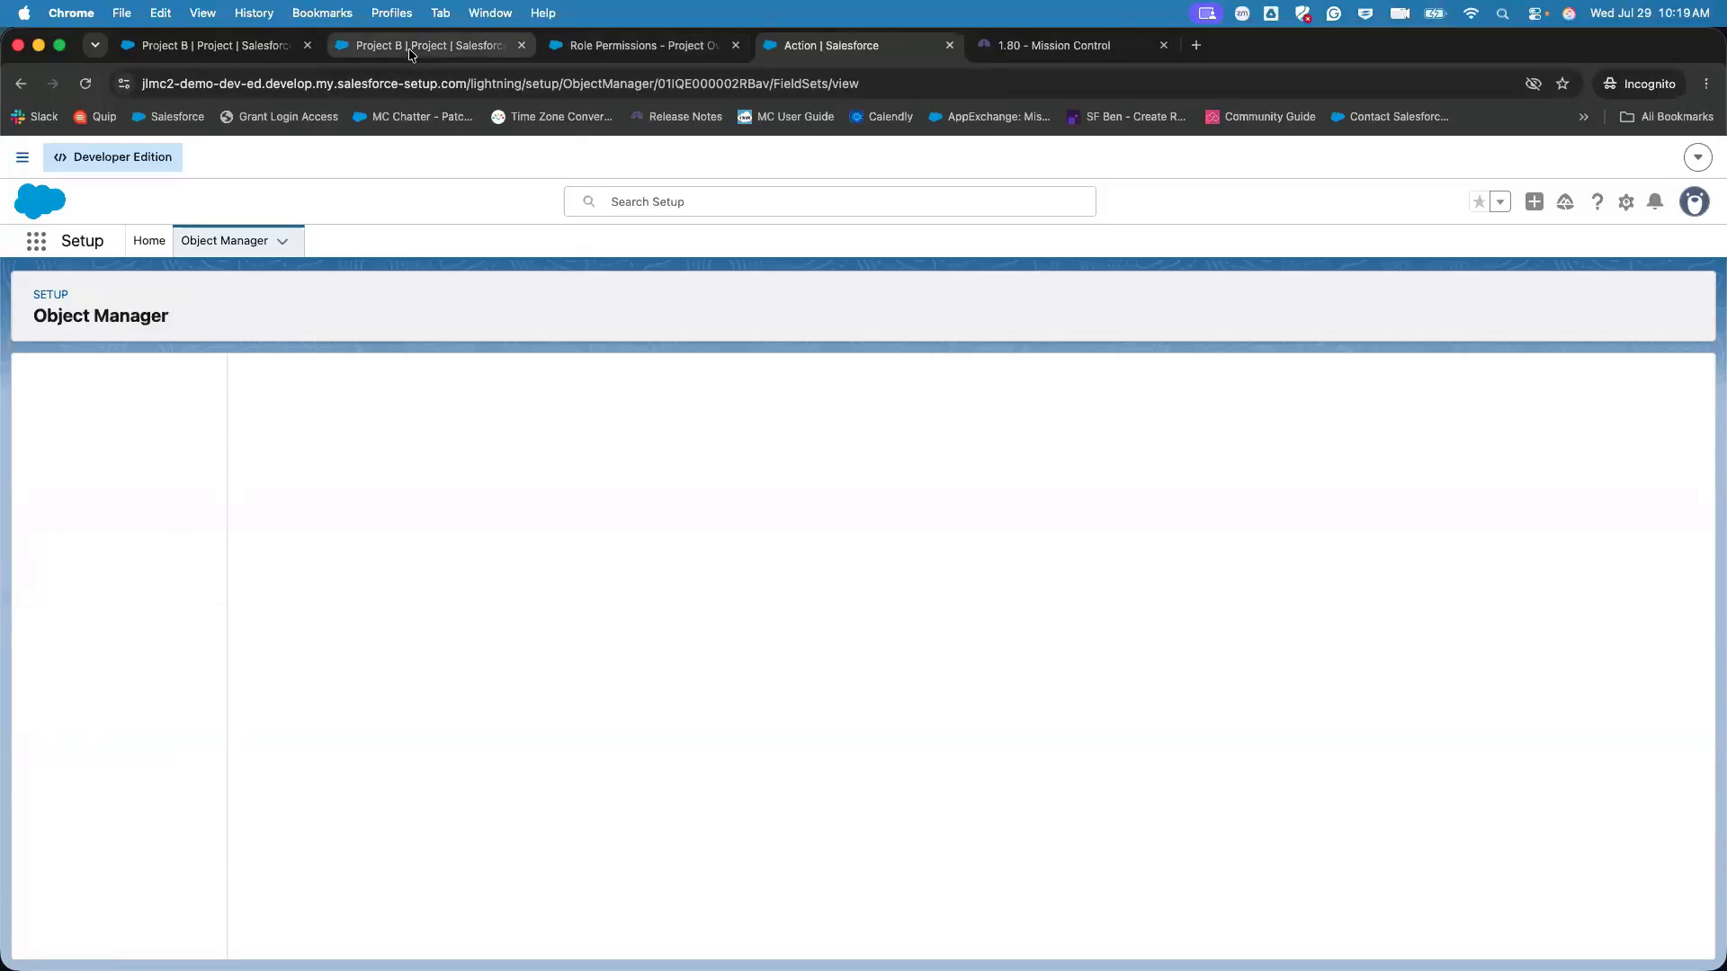
{"action": "left_click", "coordinate": [409, 49]}
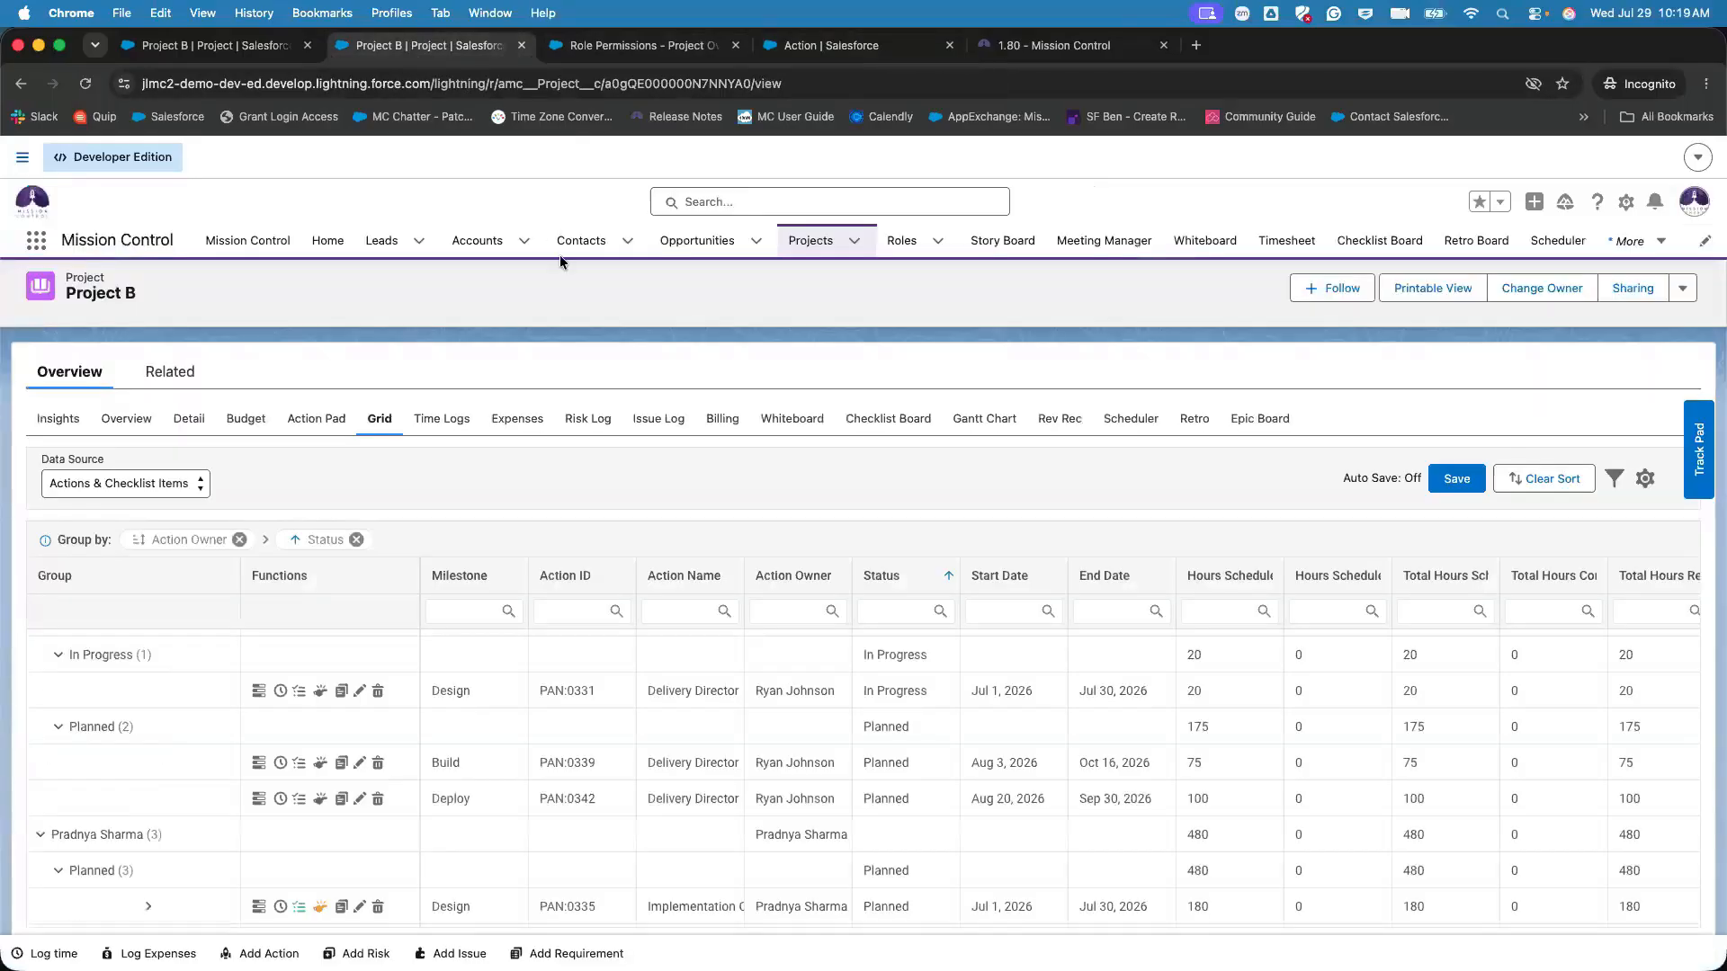
- Display Project B's grid with the updated field set and widen the Action is Mandatory column to fit its heading
{"action": "left_click", "coordinate": [377, 422]}
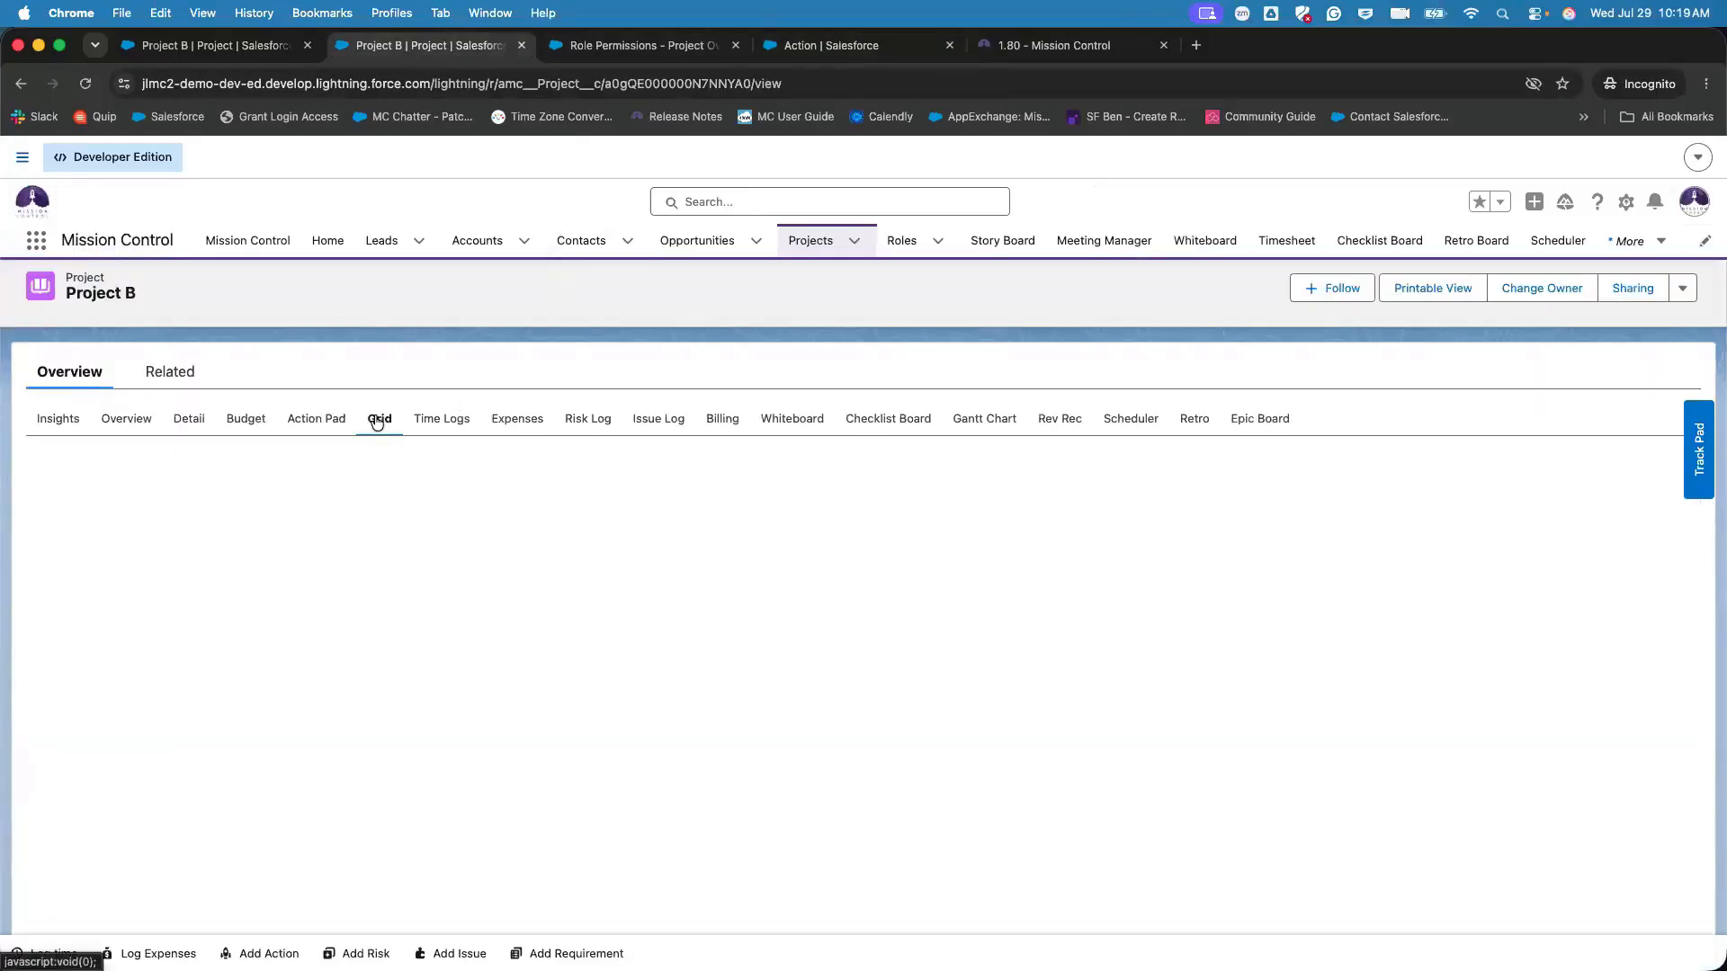
{"action": "left_click", "coordinate": [796, 55]}
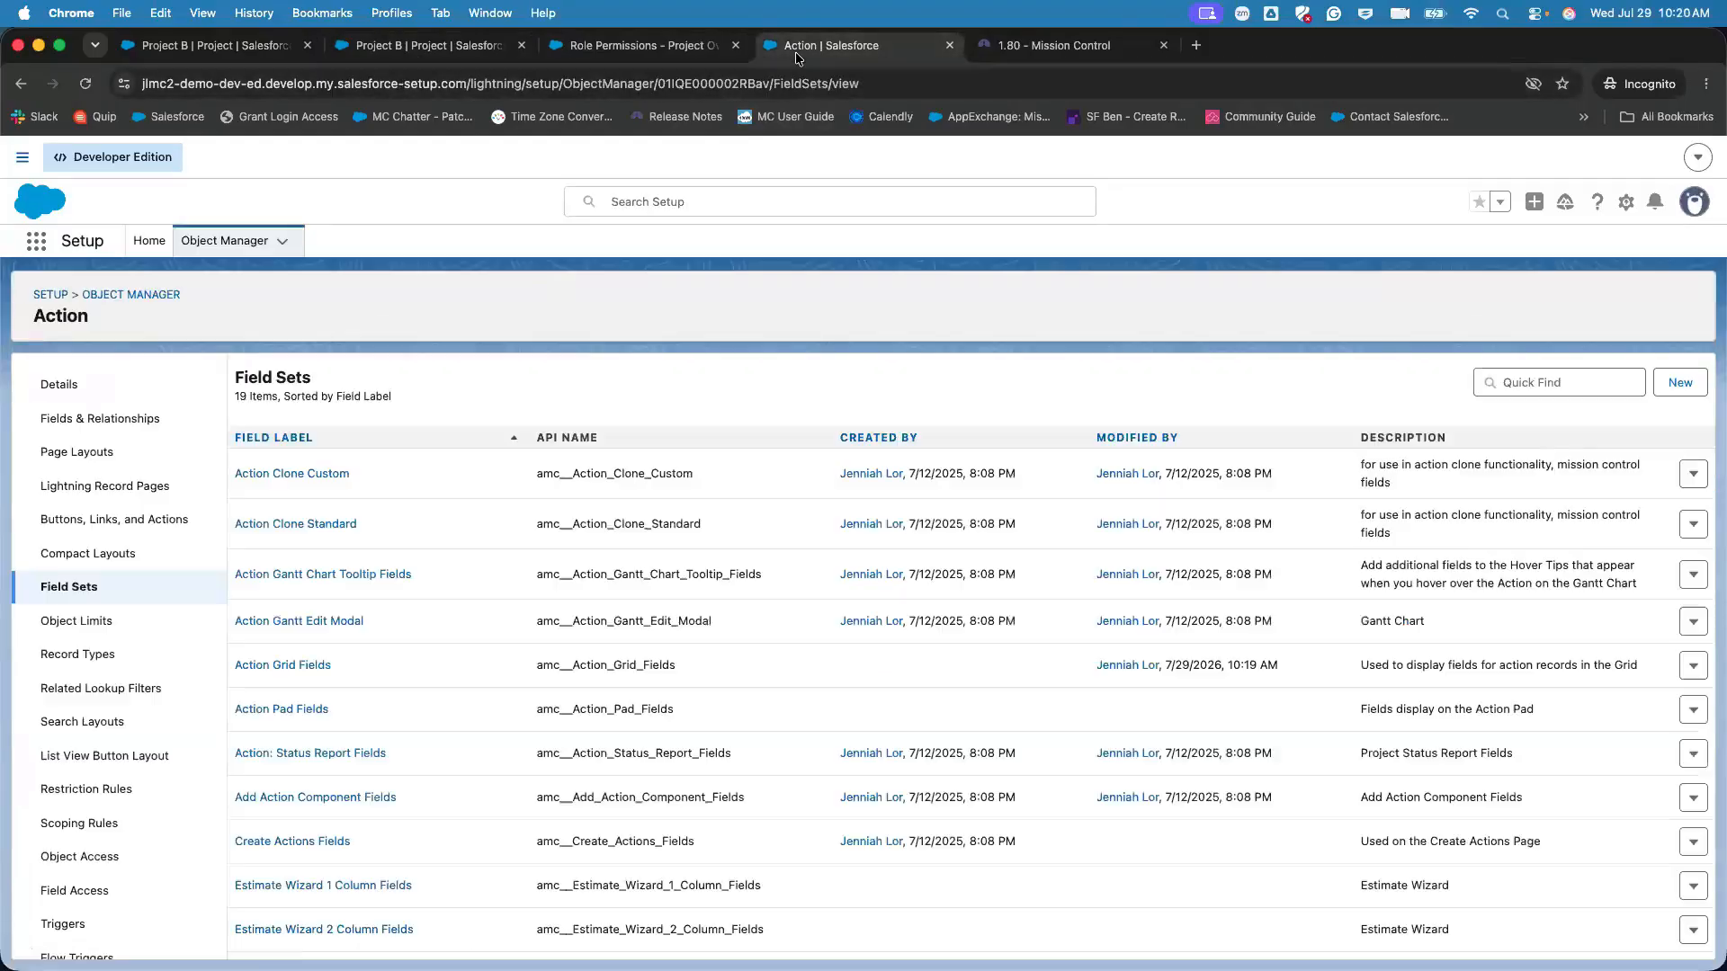
{"action": "left_click", "coordinate": [454, 47]}
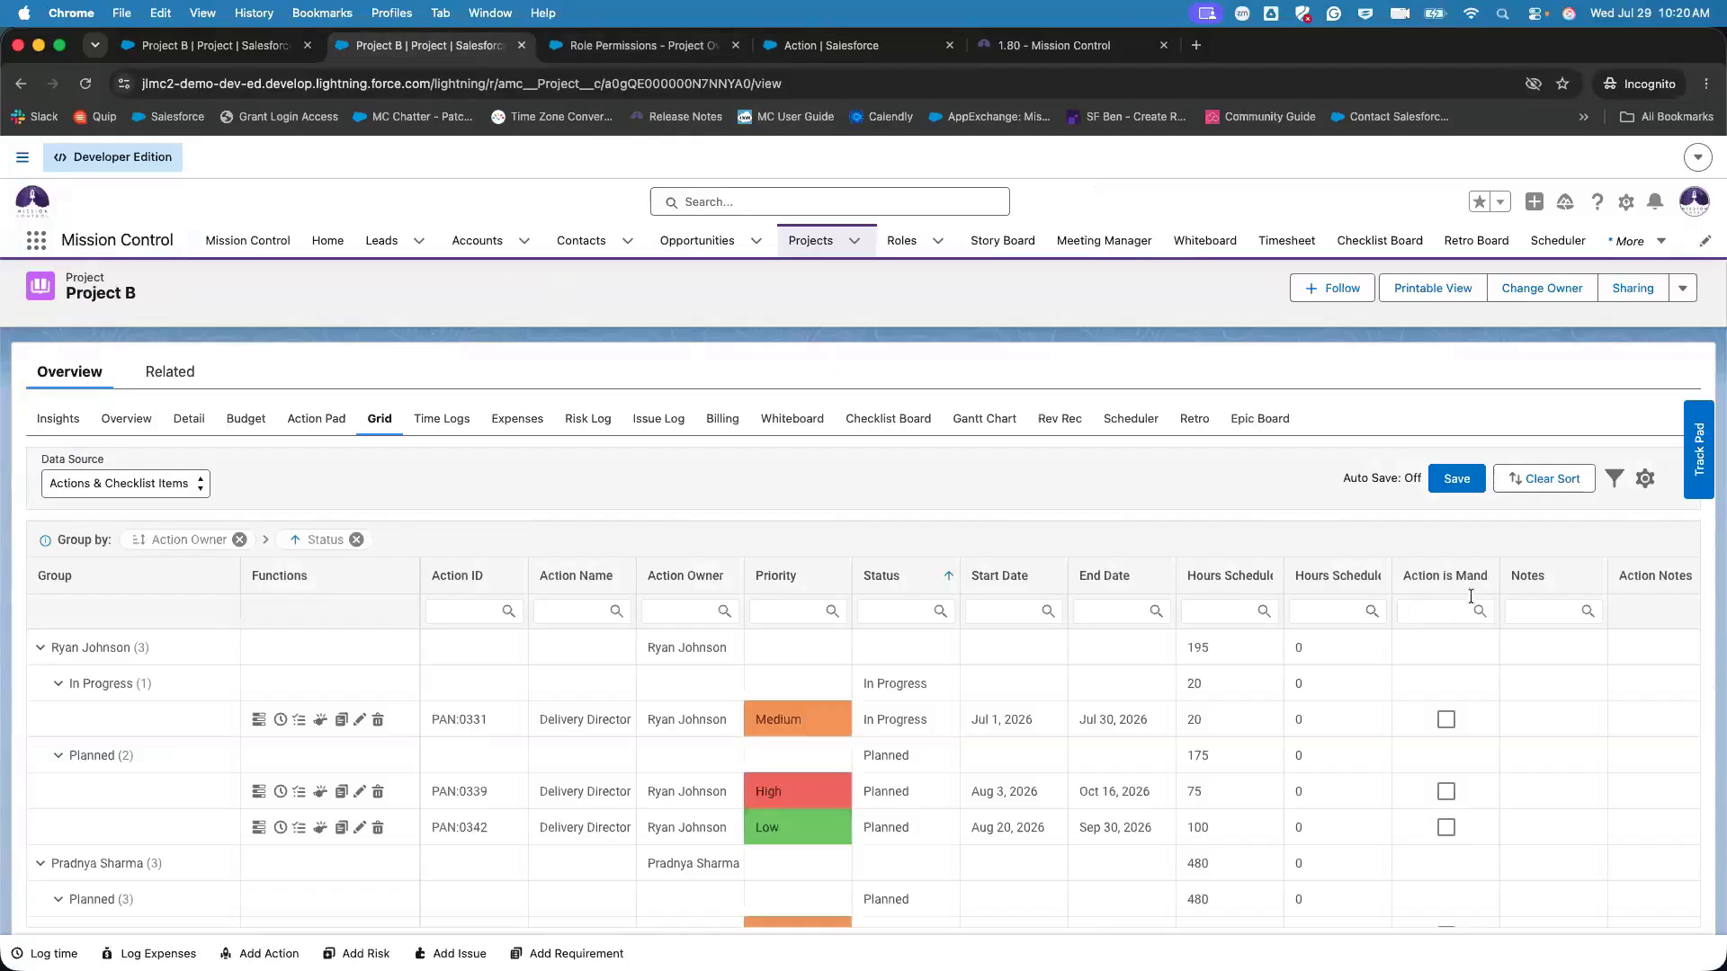
{"action": "left_click_drag", "start_coordinate": [1499, 580], "coordinate": [1556, 583]}
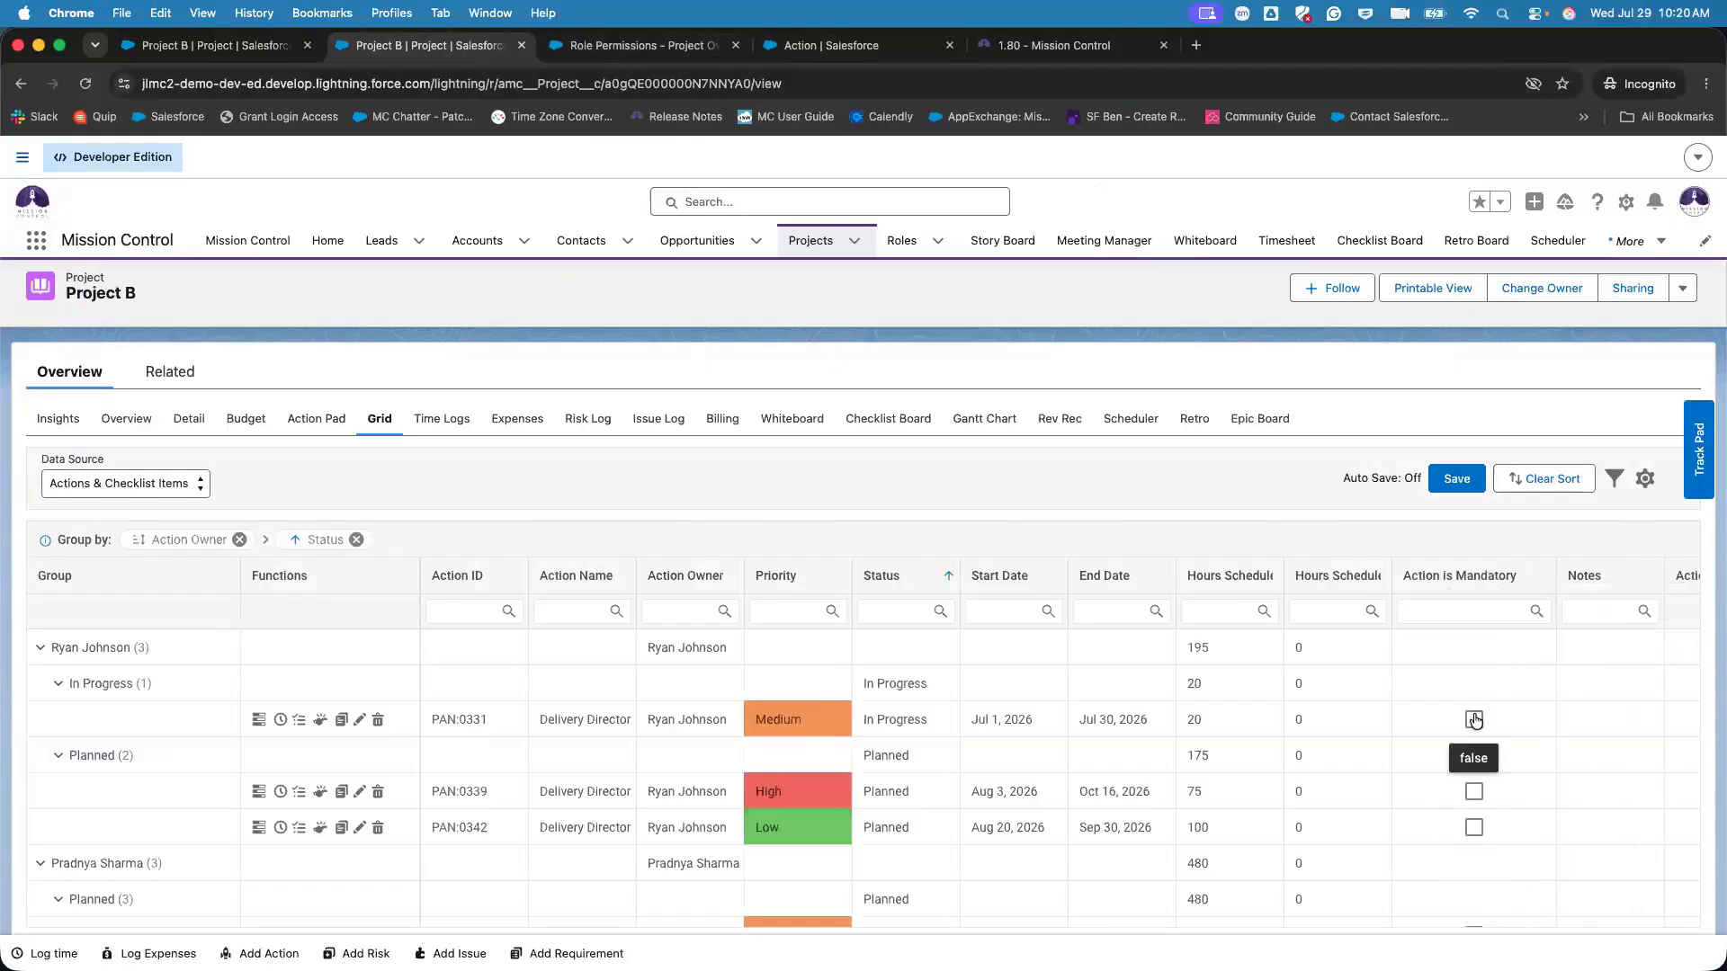
- Mark action PAN:0331 as mandatory in its grid row and clear the mark again
{"action": "left_click", "coordinate": [1457, 610]}
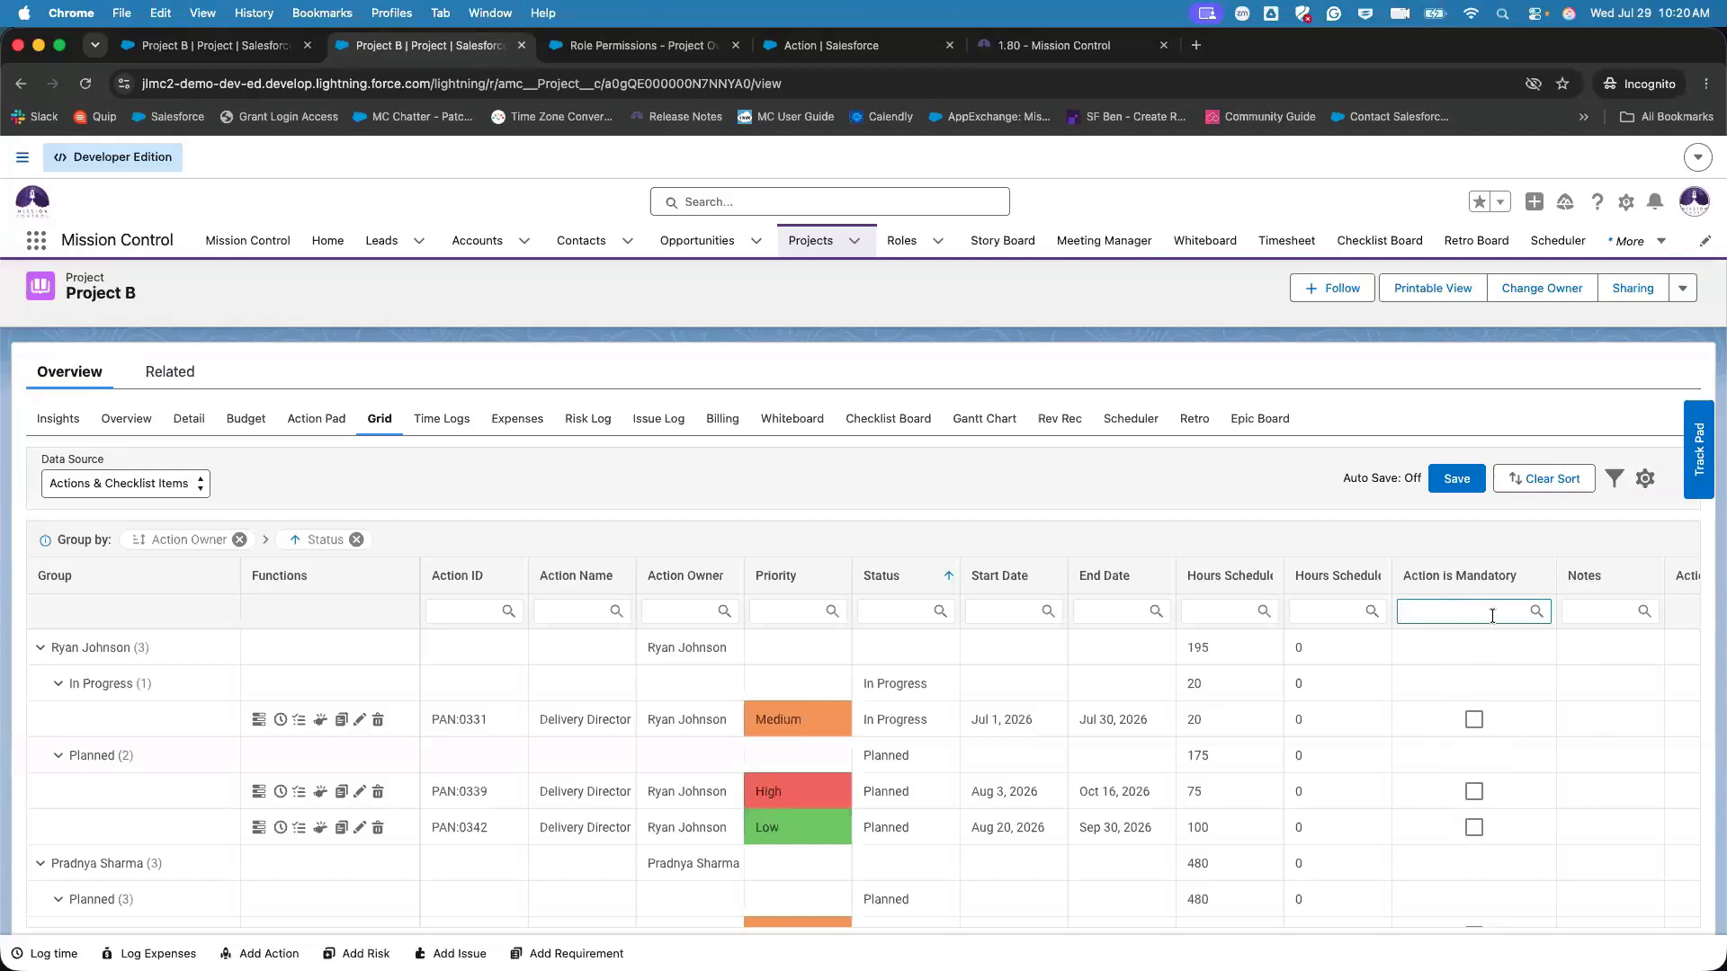
{"action": "left_click", "coordinate": [1473, 720]}
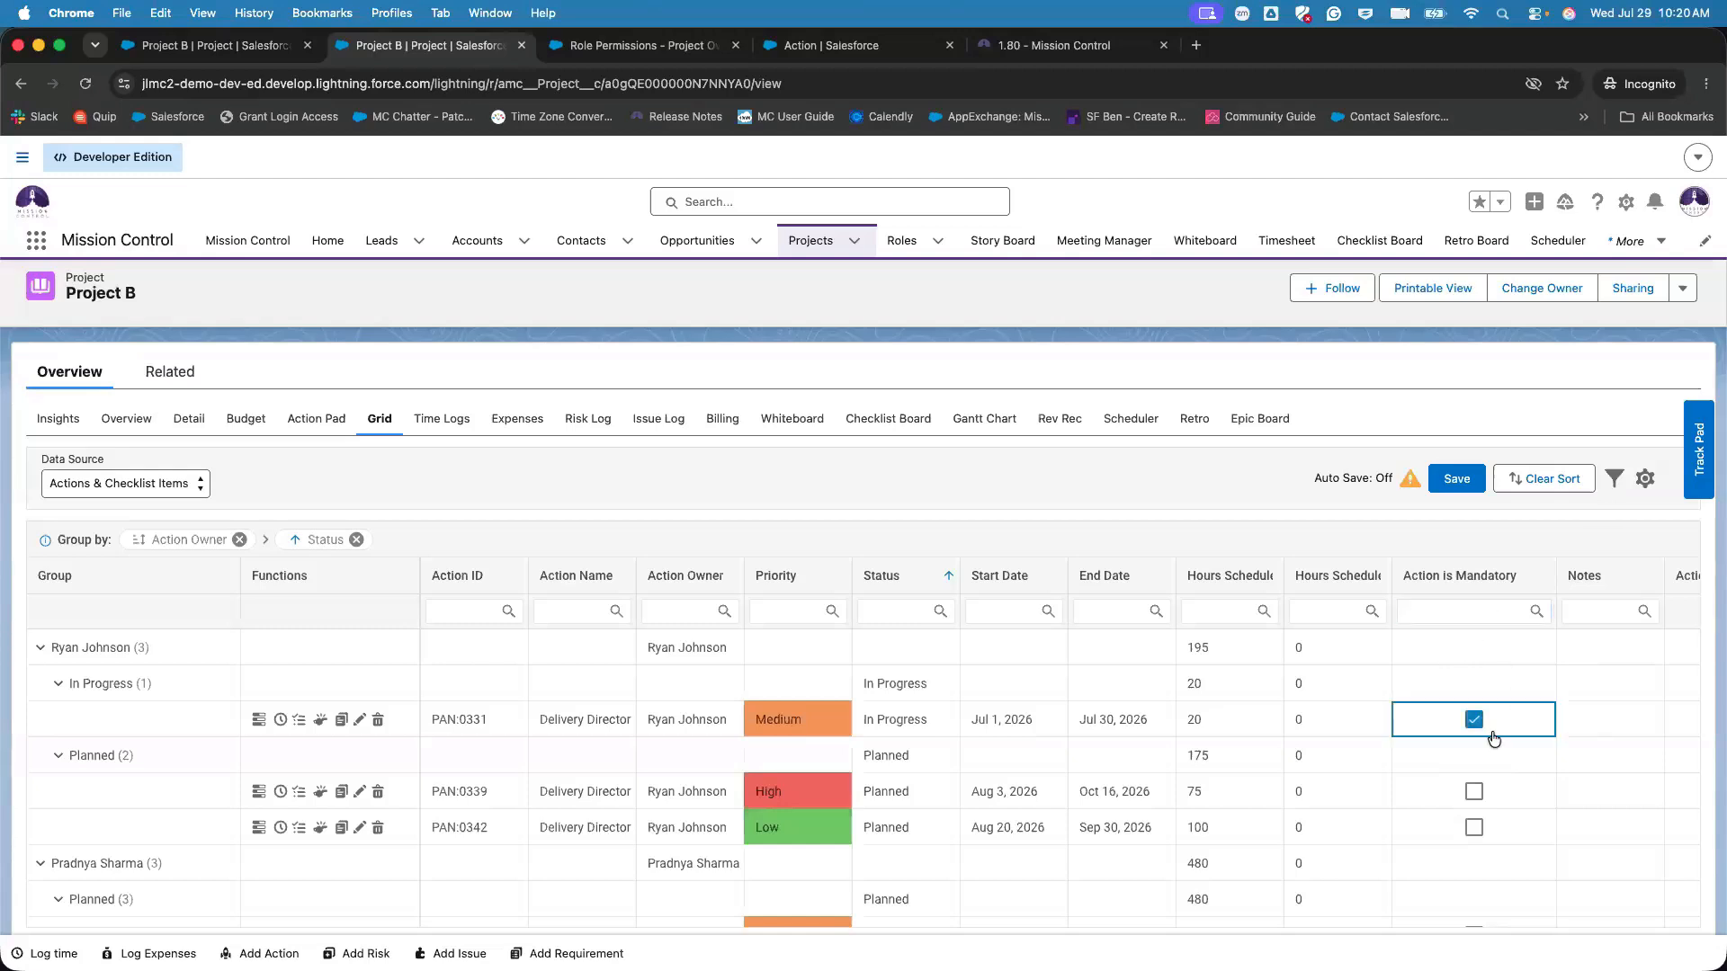
{"action": "left_click", "coordinate": [1474, 721]}
{"action": "left_click", "coordinate": [1305, 770]}
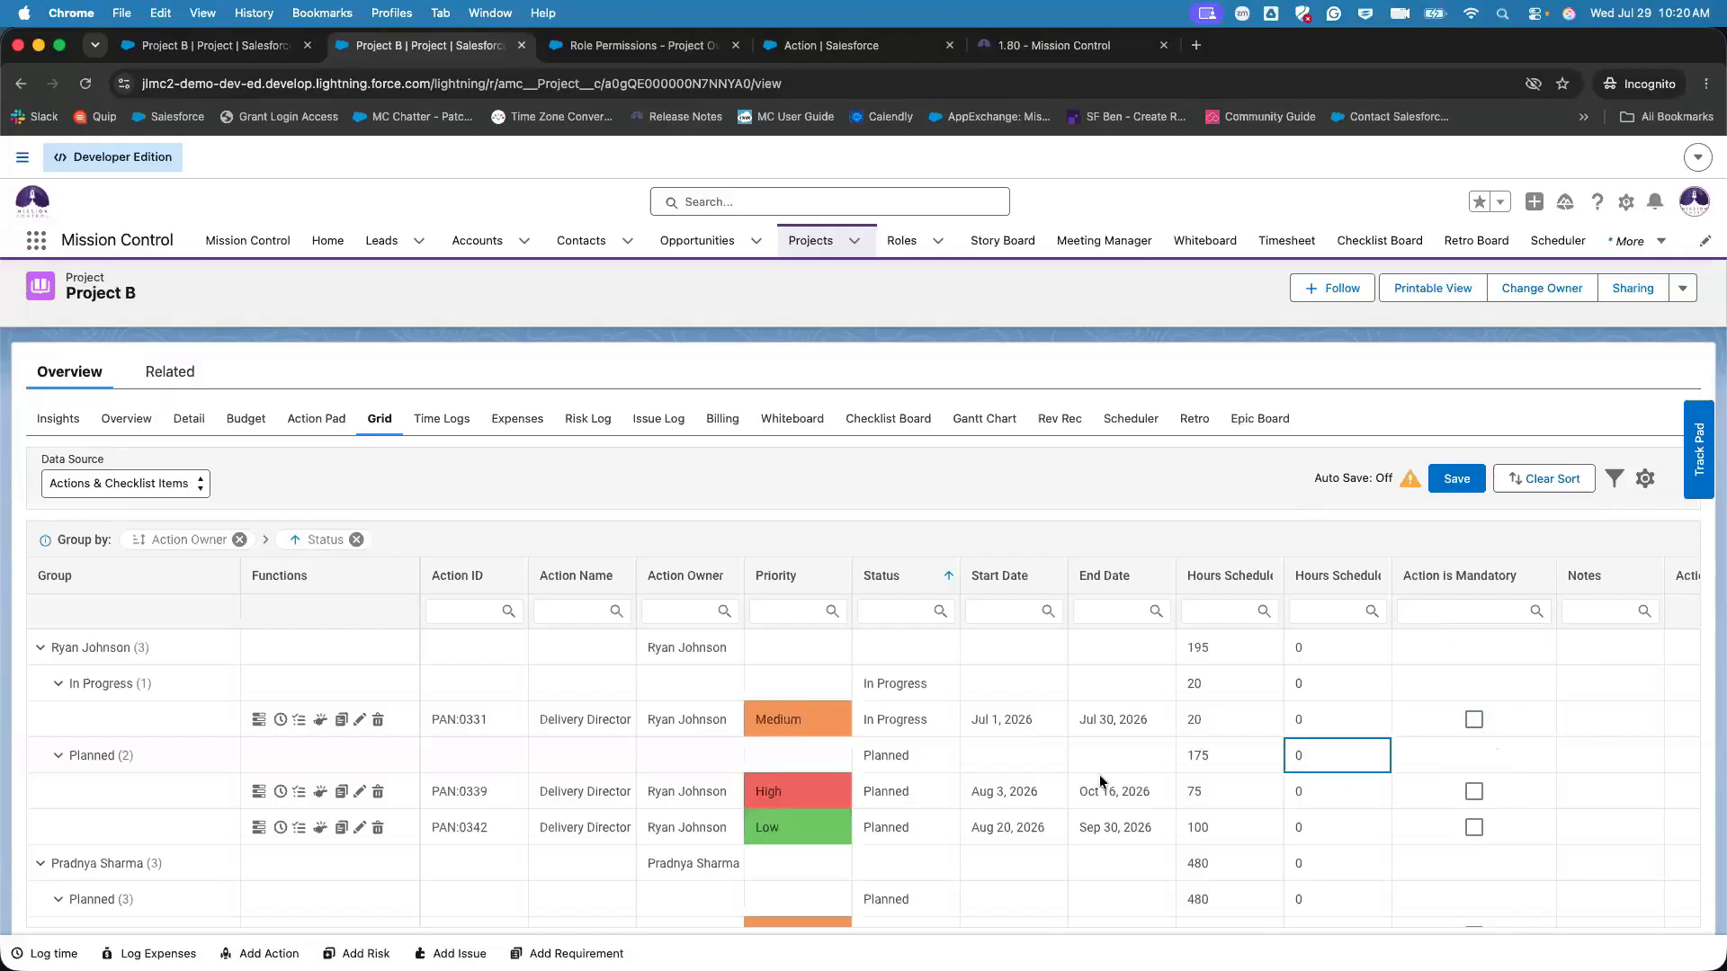
- Sort the grid by Priority in ascending order and reverse it to descending
{"action": "scroll", "coordinate": [795, 595], "scroll_direction": "down", "scroll_amount": 1}
{"action": "left_click", "coordinate": [806, 573]}
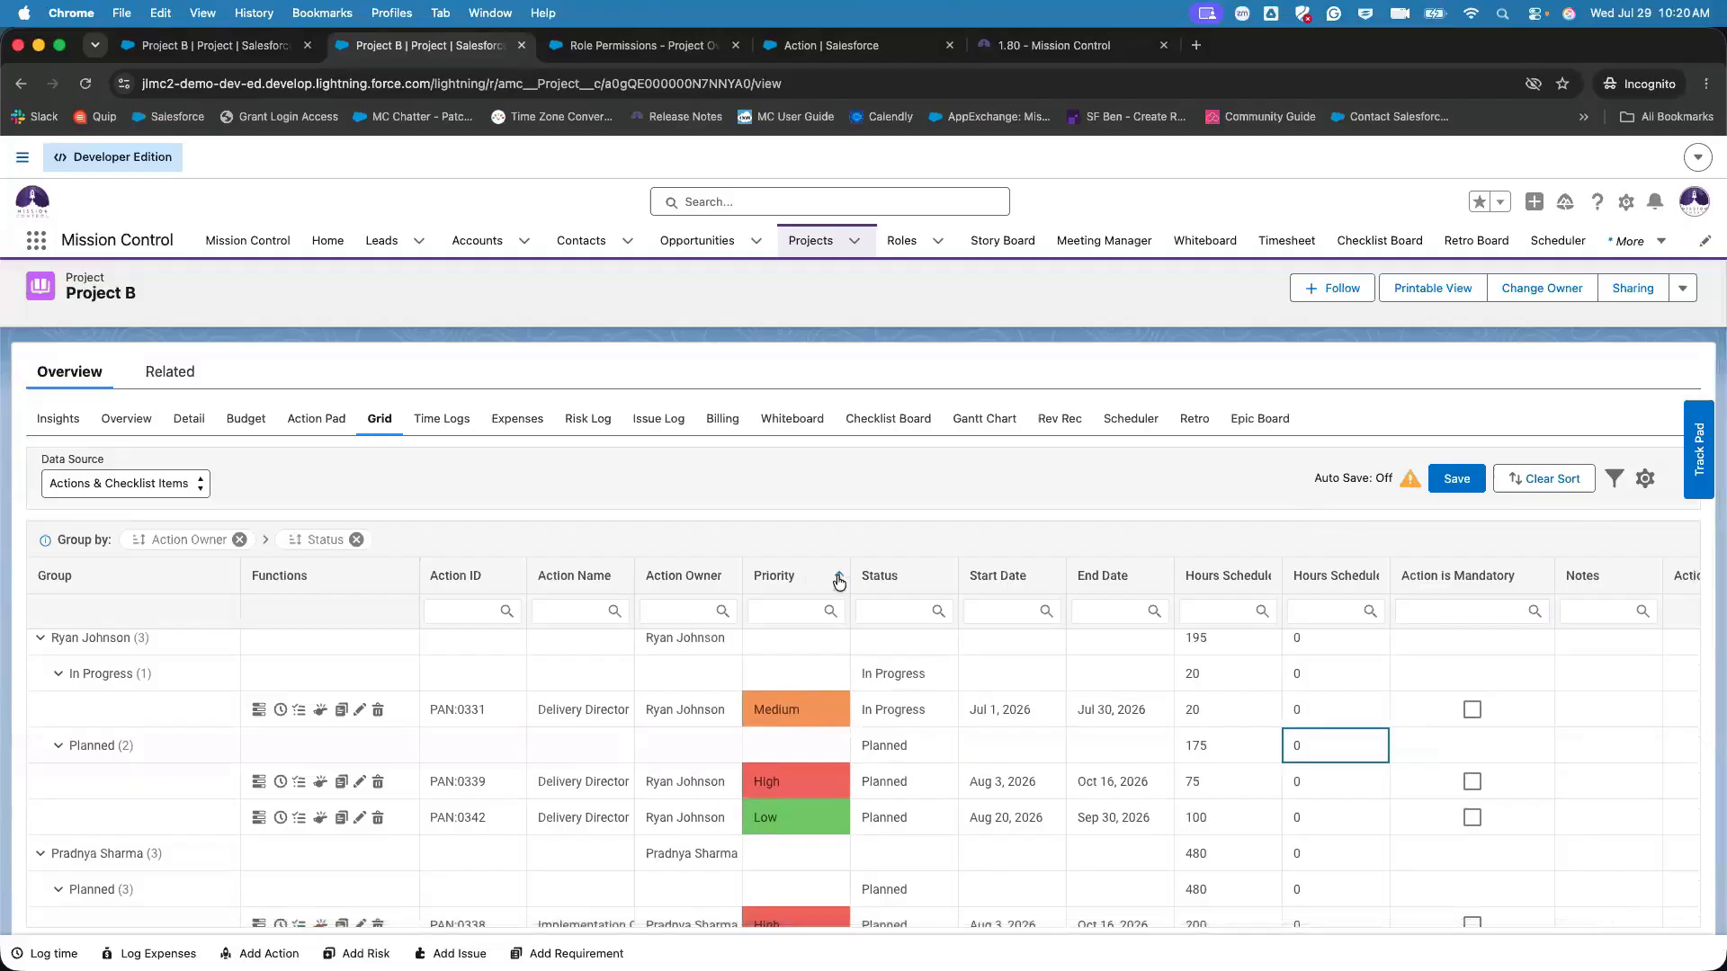
{"action": "left_click", "coordinate": [838, 579]}
{"action": "scroll", "coordinate": [829, 746], "scroll_direction": "down", "scroll_amount": 5}
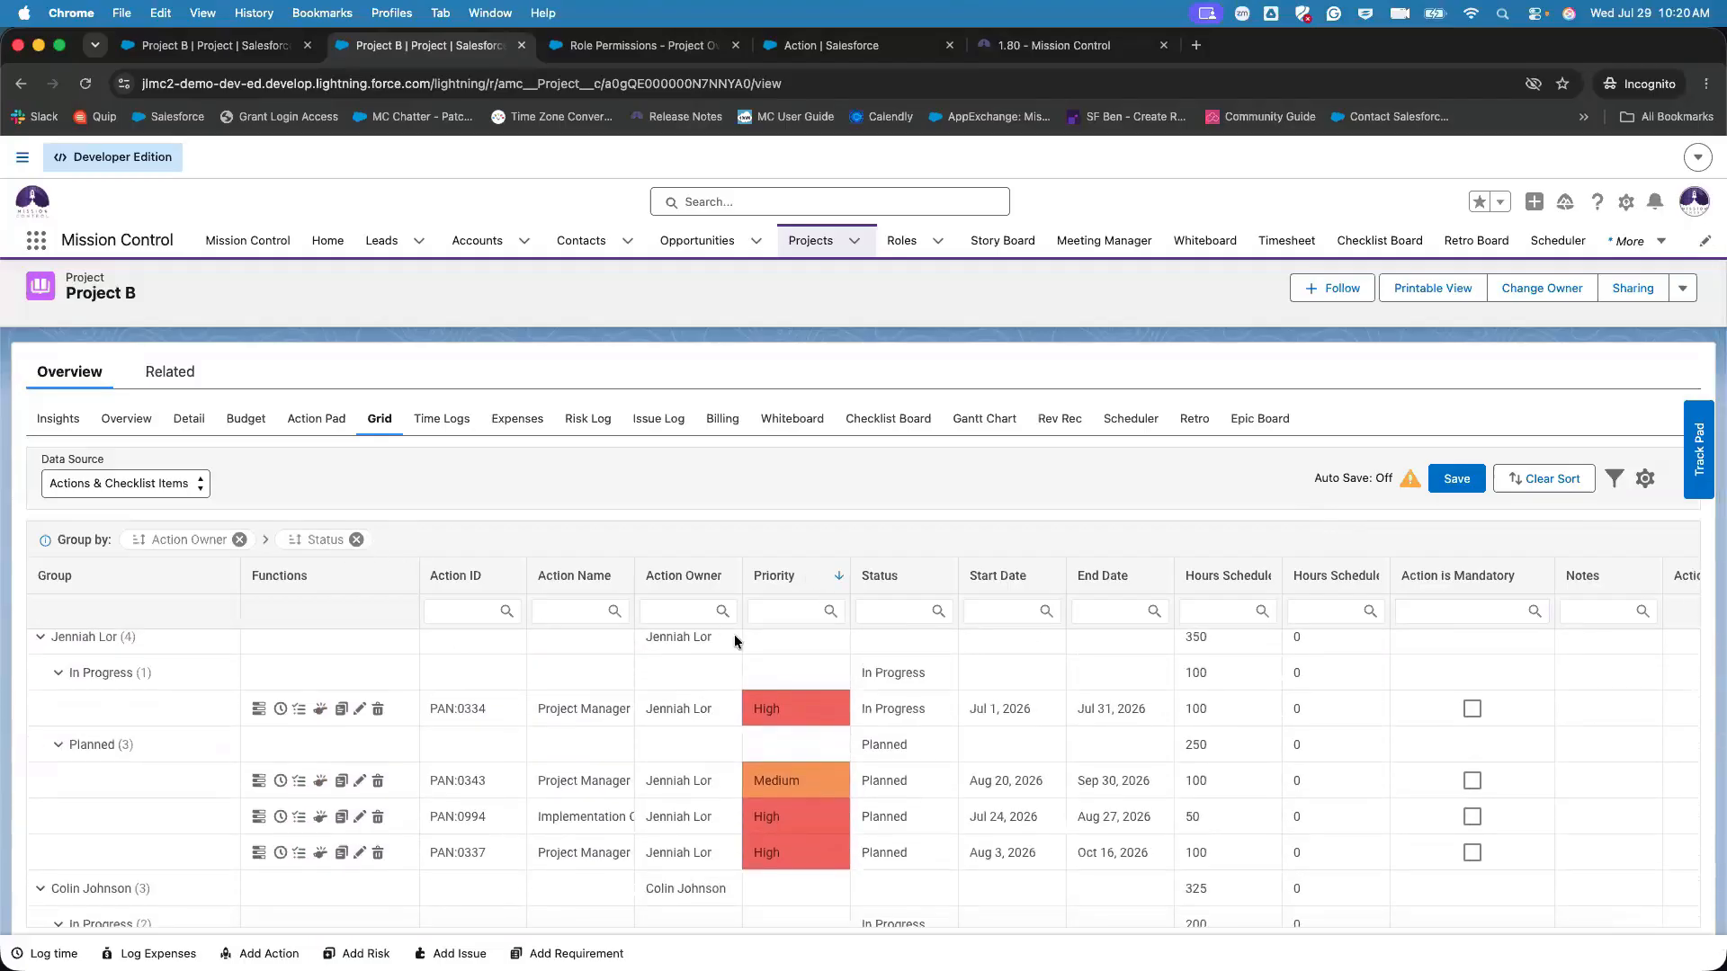
- Filter the Priority column by "high" and review the matching actions across all owners
{"action": "left_click", "coordinate": [834, 615]}
{"action": "type", "text": "high"}
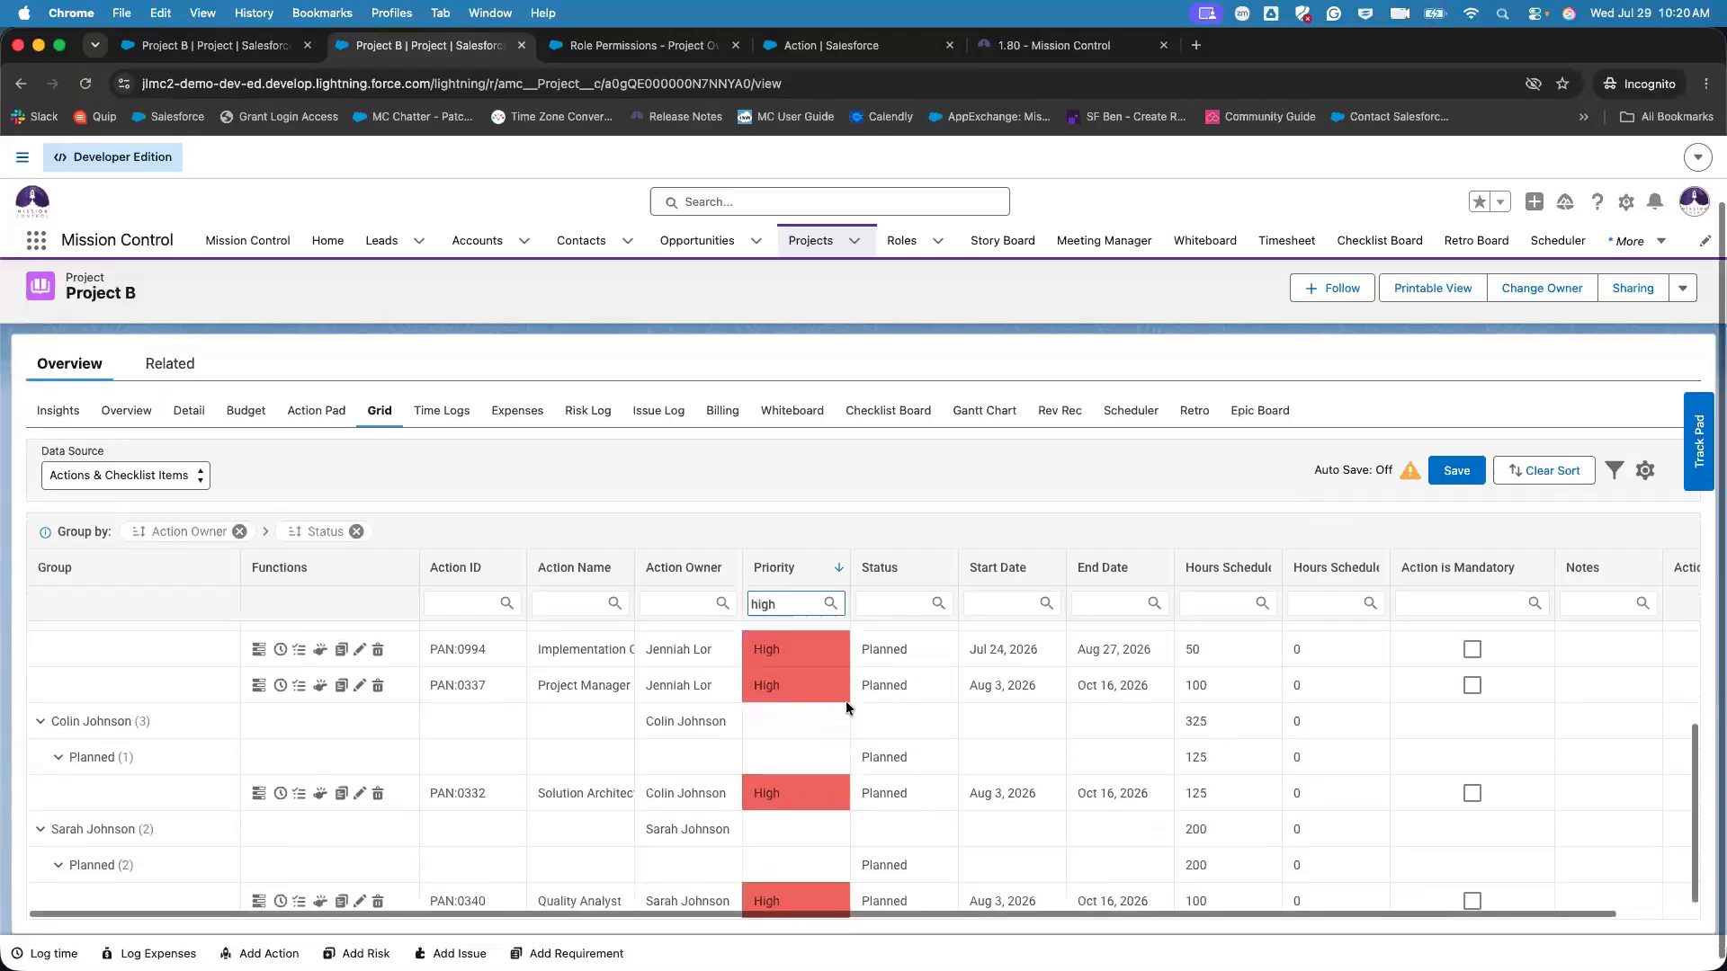
{"action": "scroll", "coordinate": [845, 699], "scroll_direction": "down", "scroll_amount": 1}
{"action": "scroll", "coordinate": [816, 661], "scroll_direction": "up", "scroll_amount": 5}
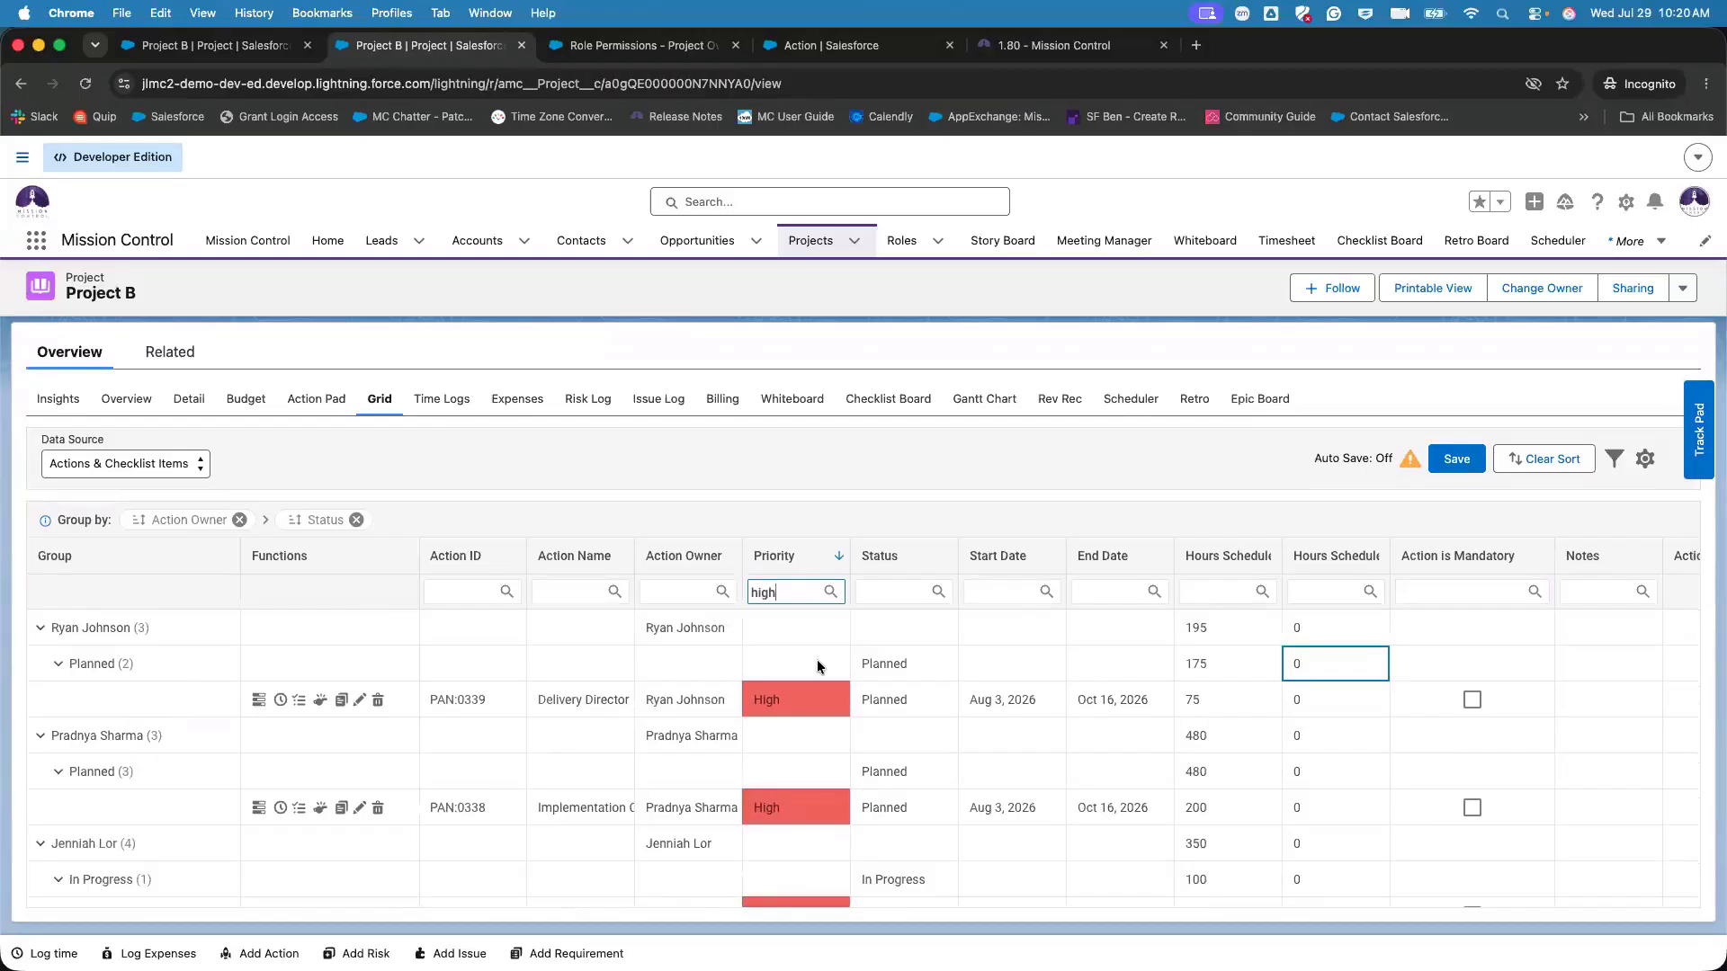
{"action": "scroll", "coordinate": [817, 666], "scroll_direction": "down", "scroll_amount": 5}
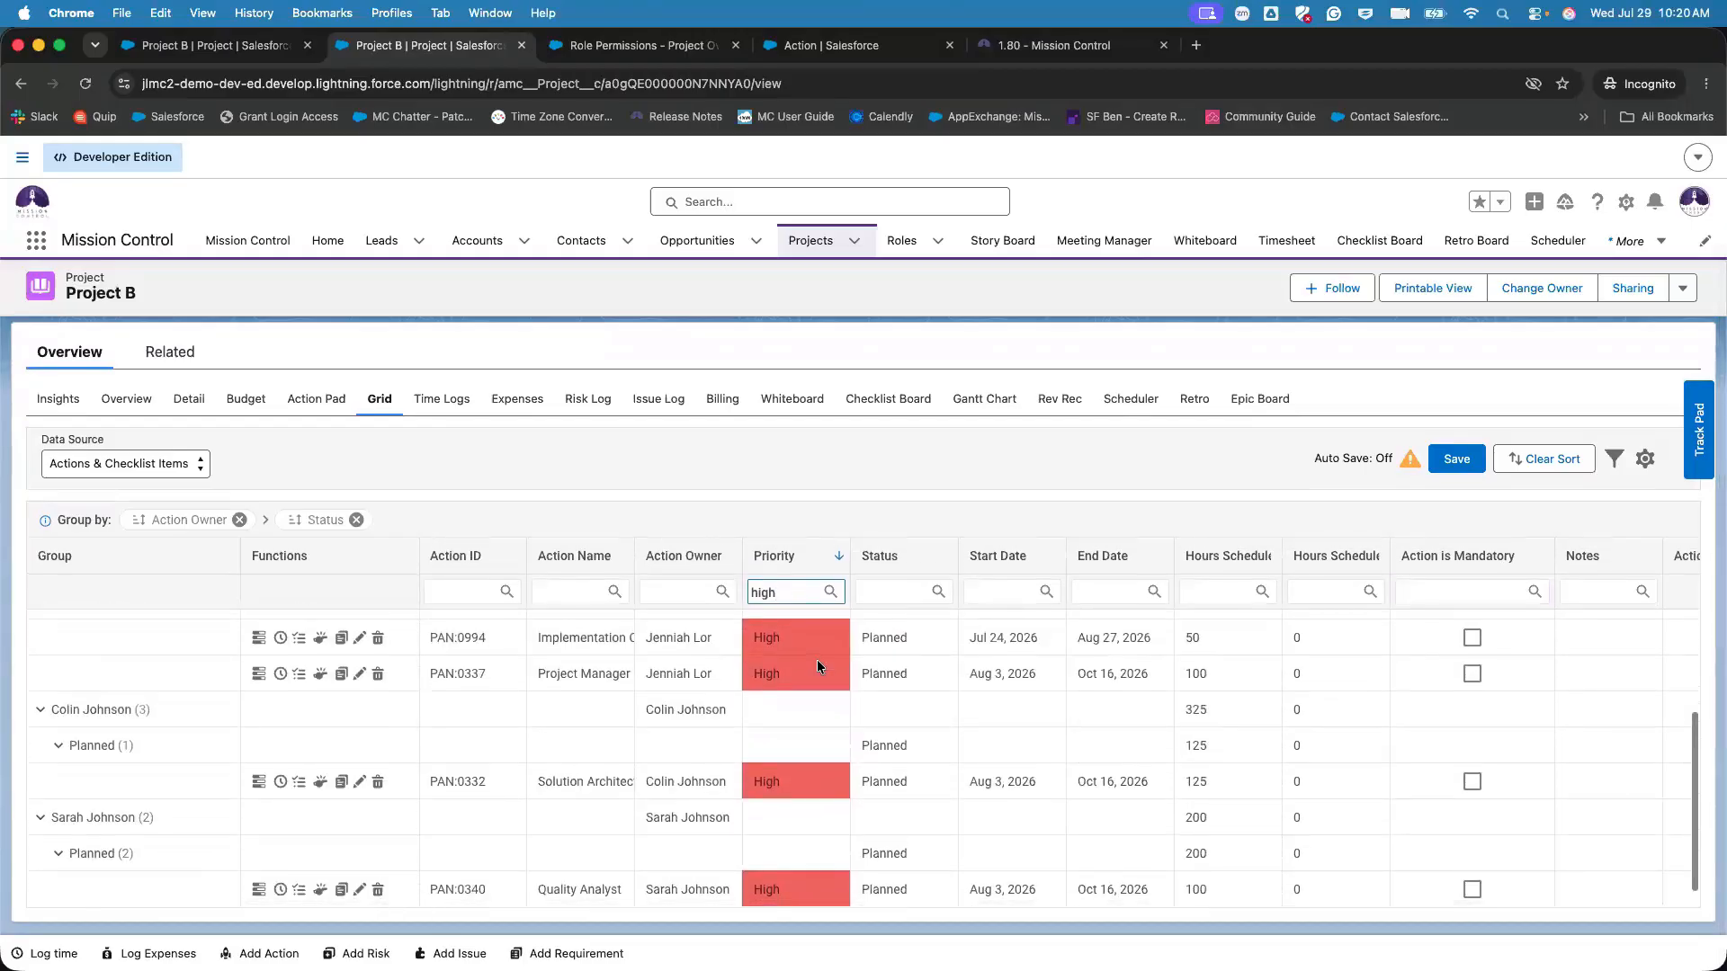
{"action": "scroll", "coordinate": [824, 731], "scroll_direction": "up", "scroll_amount": 5}
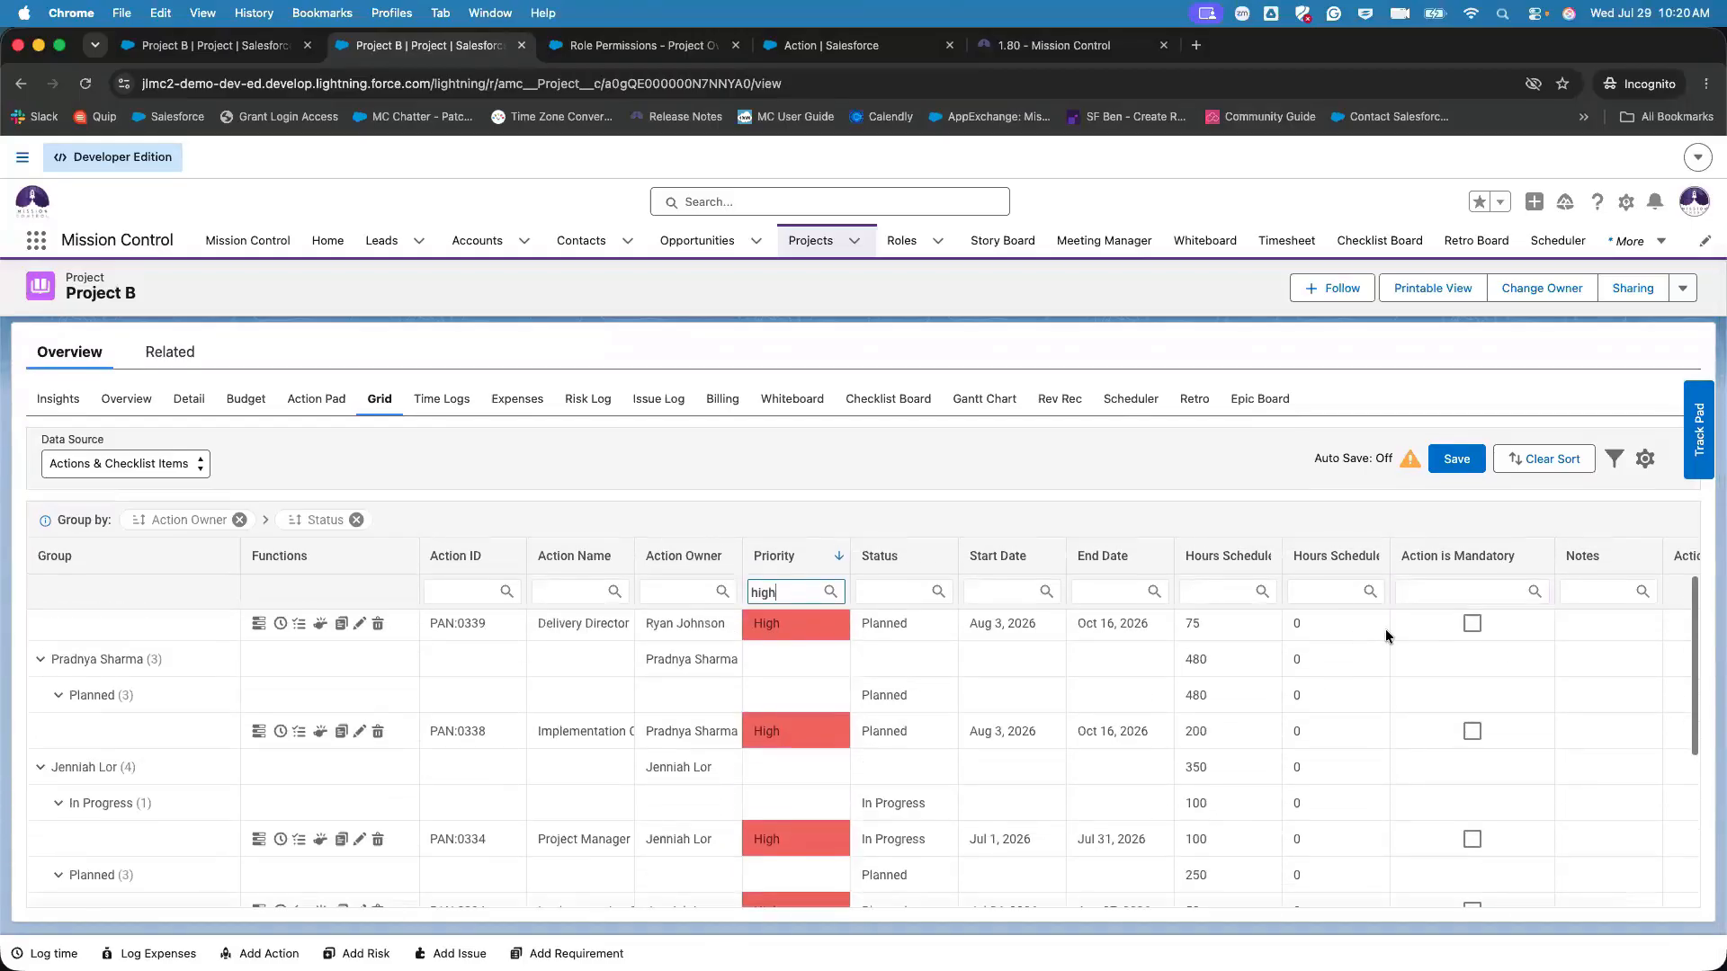
- Examine the Notes and Action Notes columns at the end of the filtered grid
{"action": "scroll", "coordinate": [1506, 644], "scroll_direction": "right", "scroll_amount": 2}
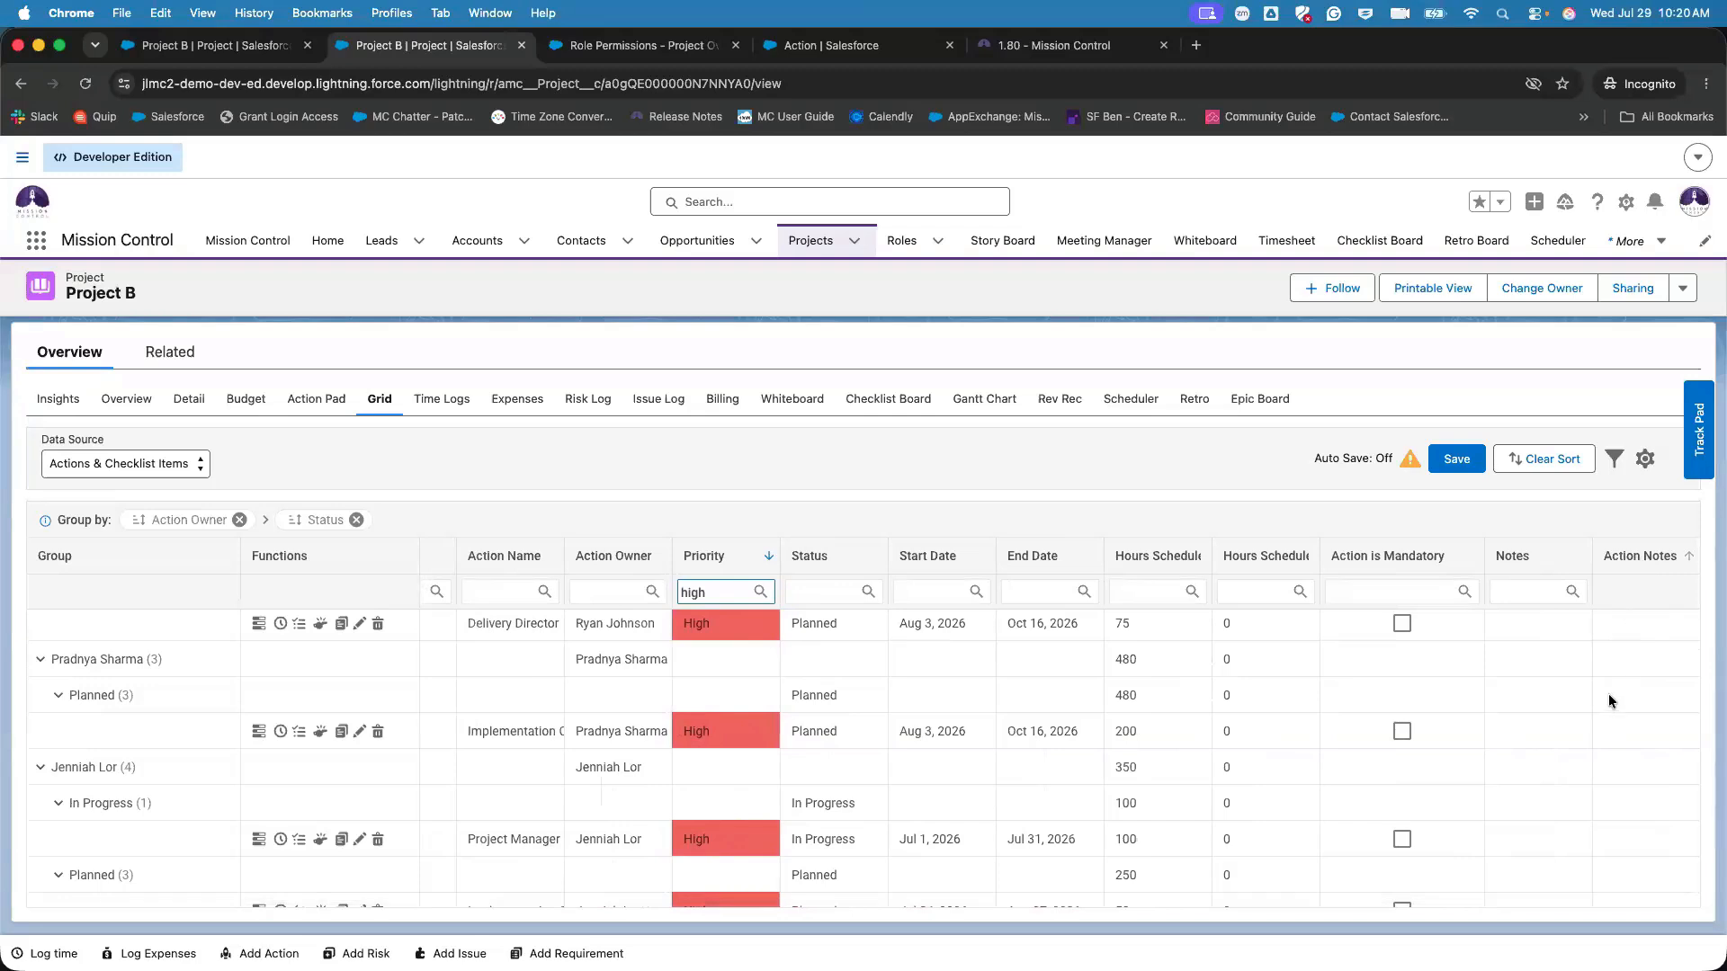
{"action": "left_click", "coordinate": [1524, 661]}
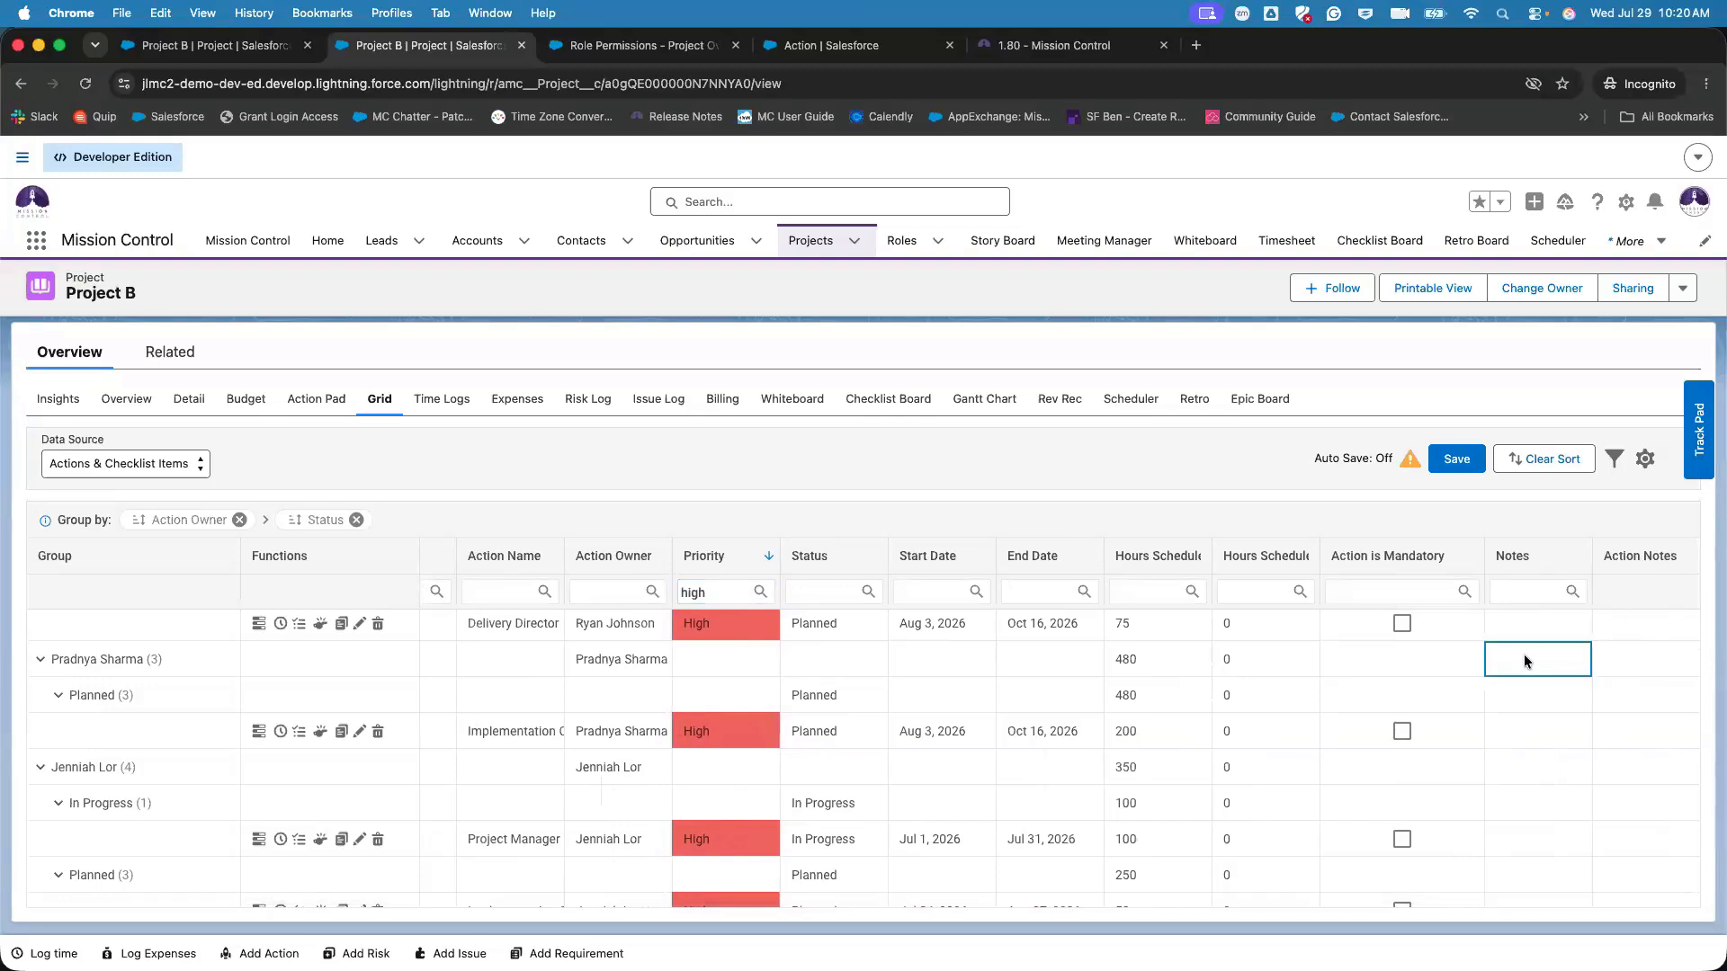
{"action": "left_click", "coordinate": [1649, 660]}
{"action": "left_click", "coordinate": [1543, 594]}
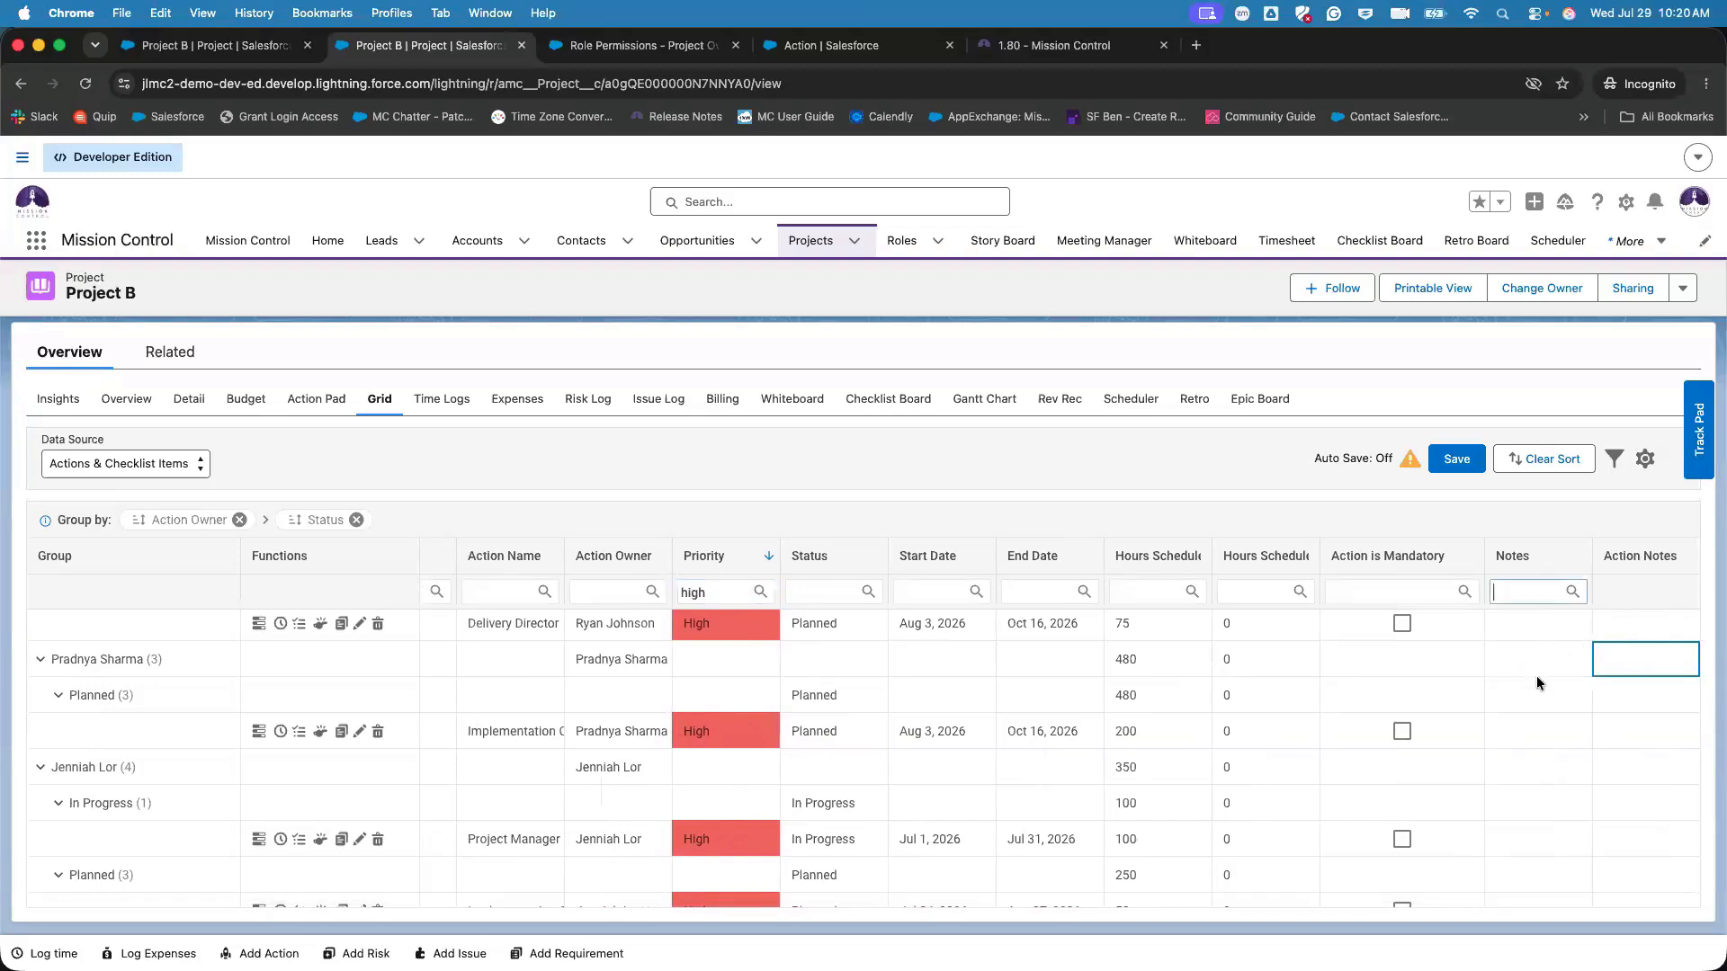
{"action": "left_click", "coordinate": [1535, 696]}
{"action": "left_click", "coordinate": [1541, 587]}
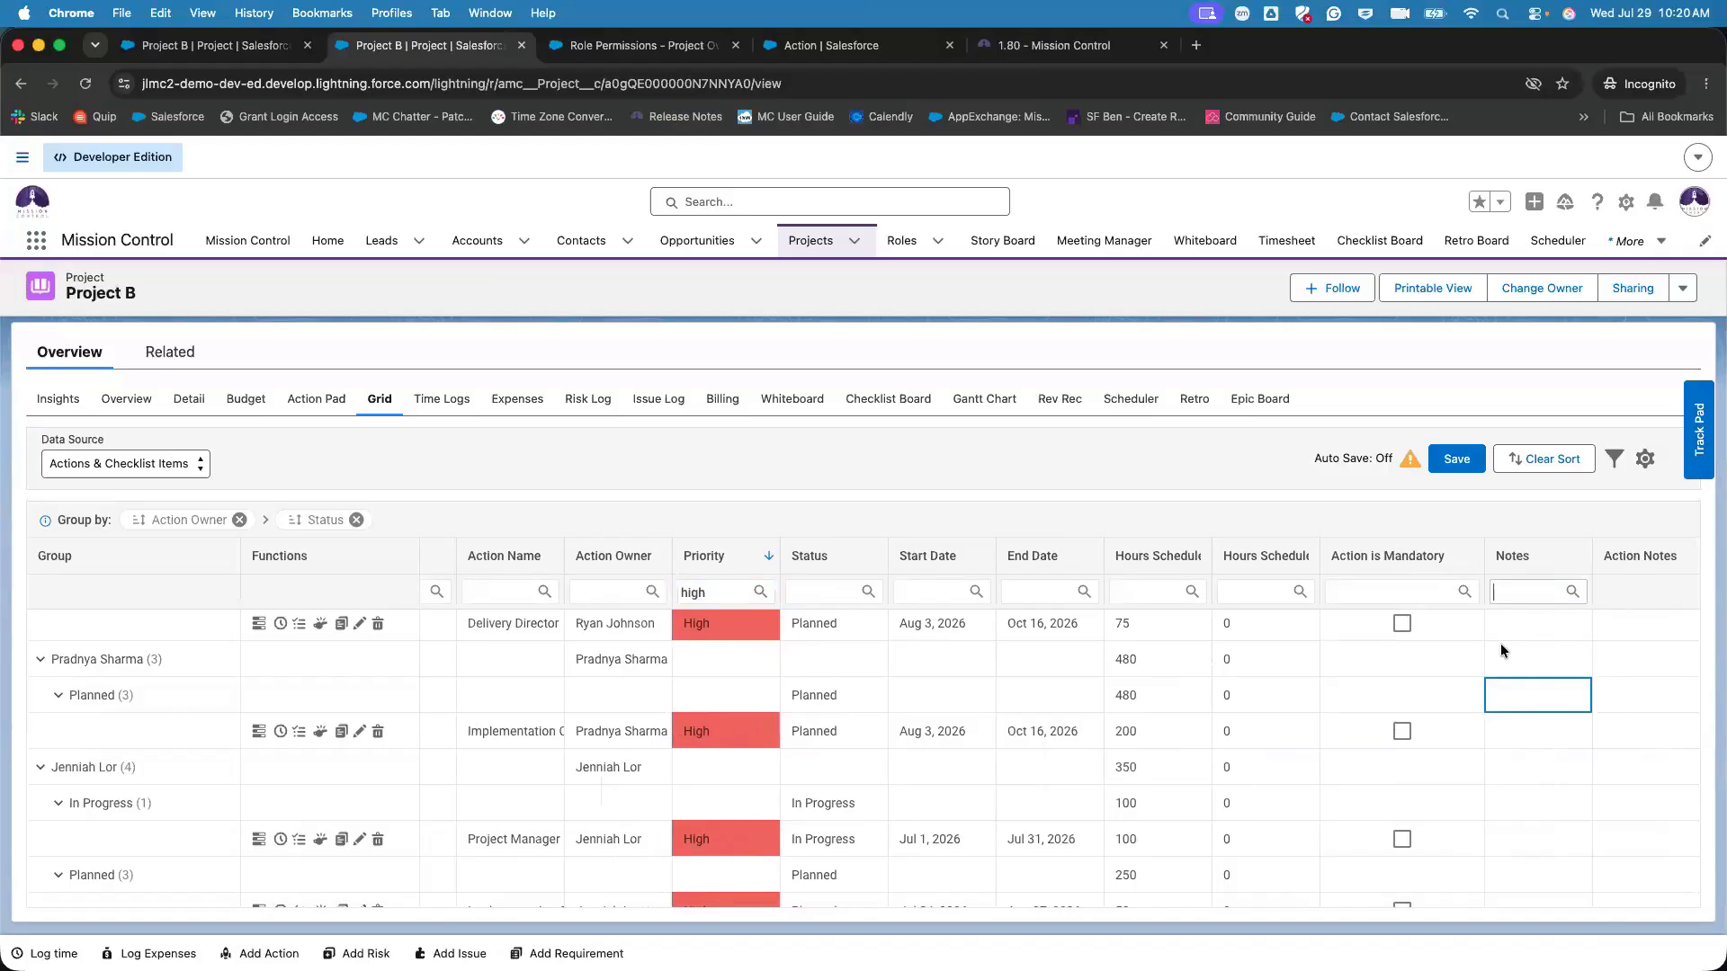
{"action": "left_click", "coordinate": [1476, 694]}
{"action": "left_click", "coordinate": [1525, 795]}
{"action": "scroll", "coordinate": [1526, 796], "scroll_direction": "down", "scroll_amount": 3}
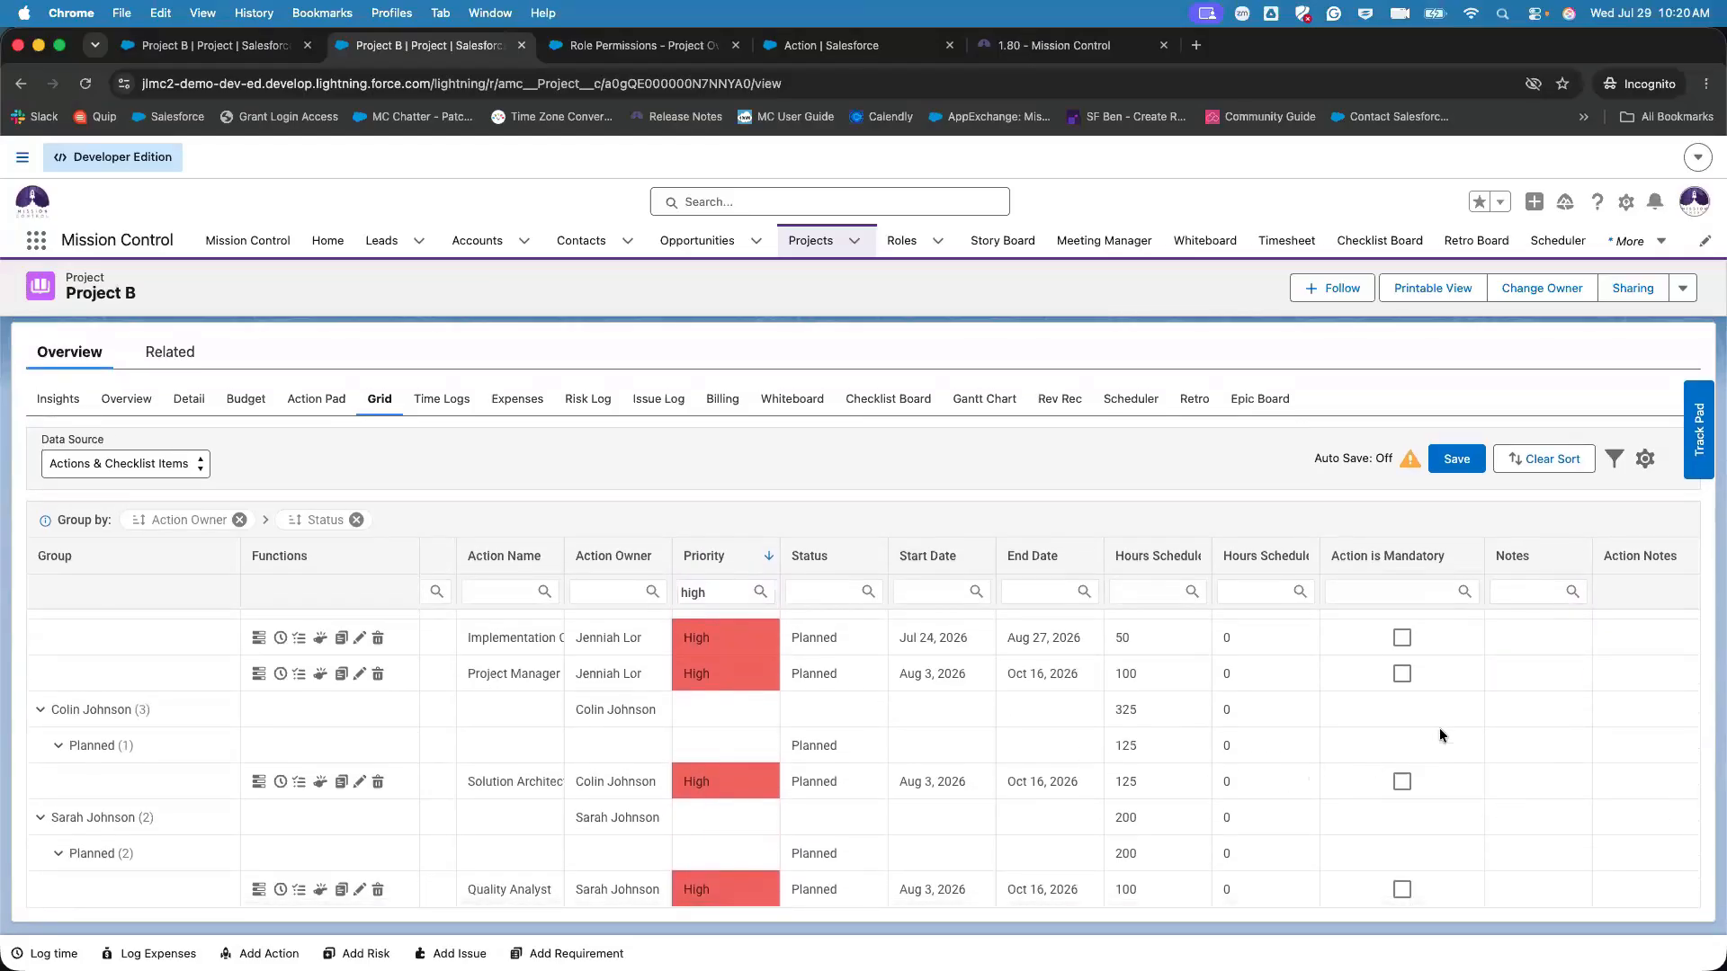
{"action": "left_click", "coordinate": [1512, 708]}
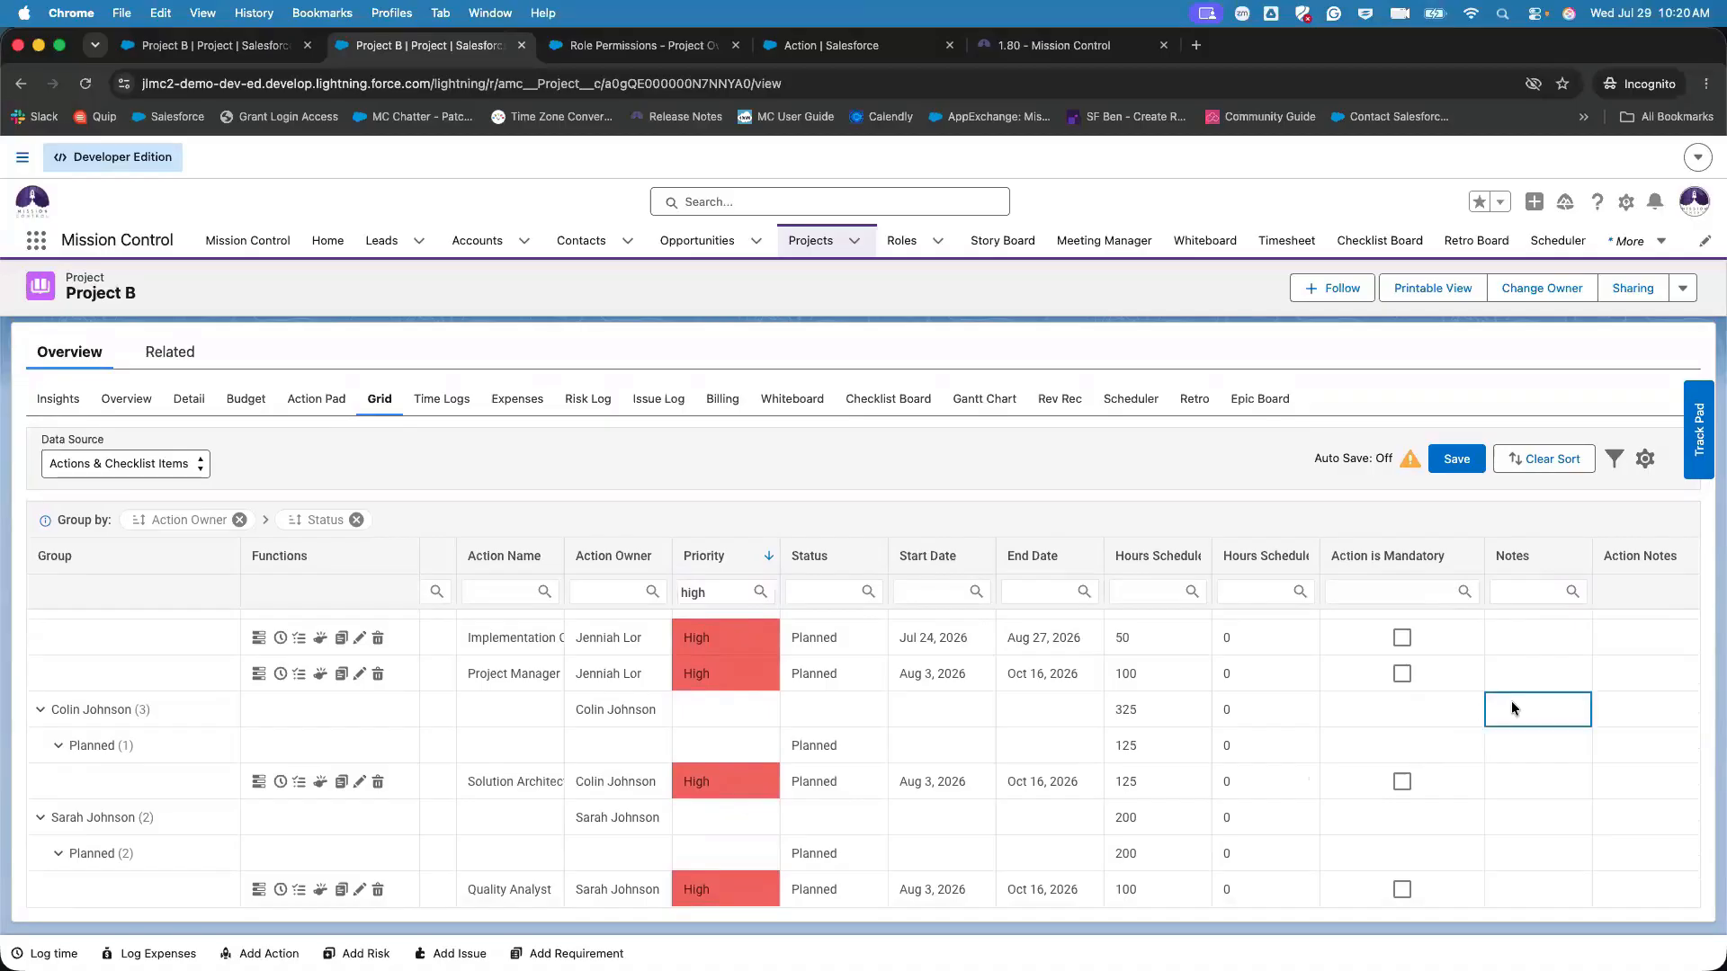
- Try to save the grid's pending changes and clear the "high" filter from the Priority column
{"action": "left_click", "coordinate": [1448, 470]}
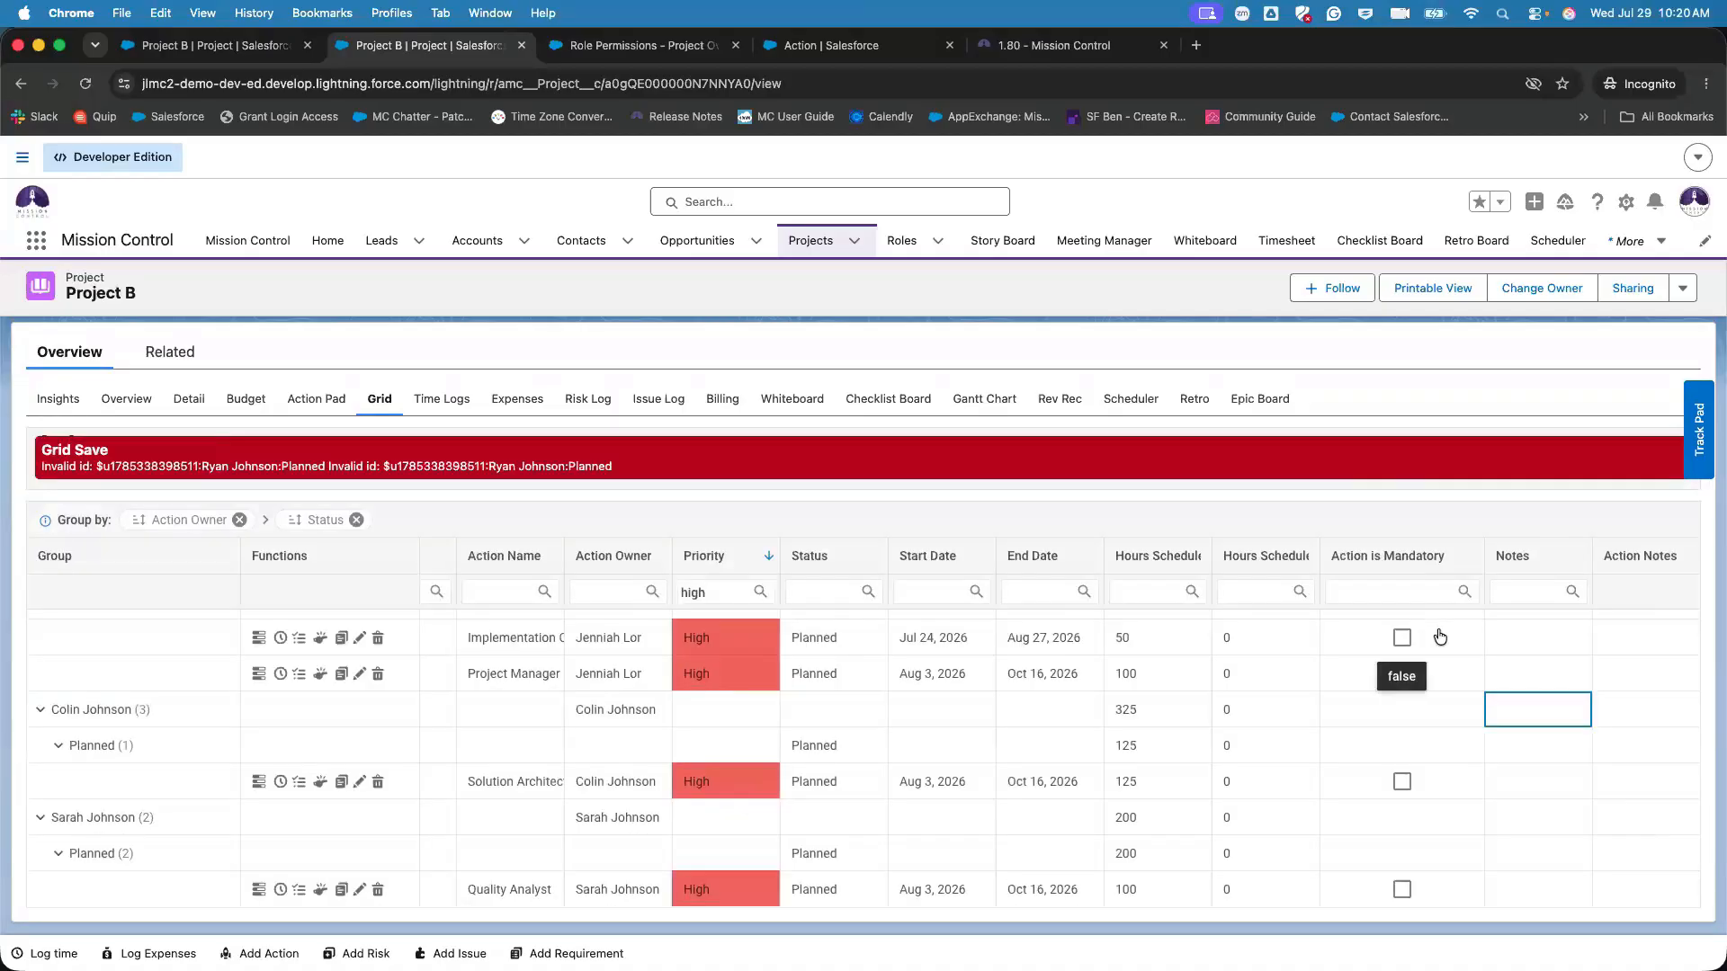
{"action": "left_click", "coordinate": [720, 589]}
{"action": "key", "text": "super+a"}
{"action": "key", "text": "BackSpace"}
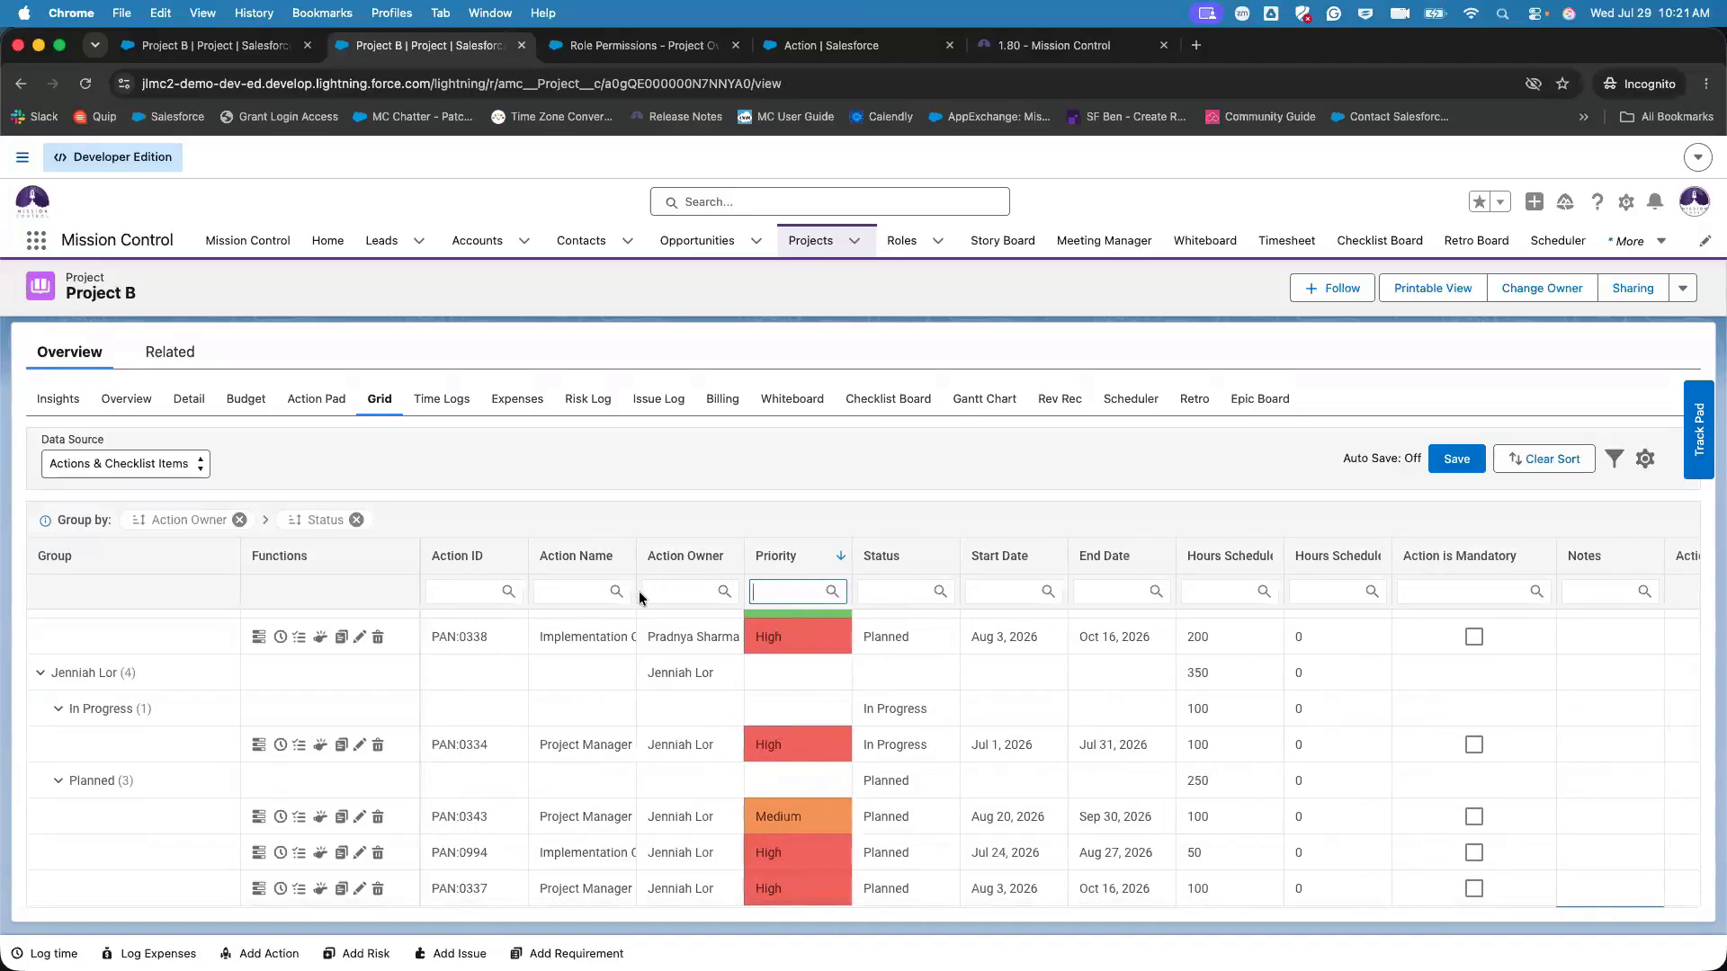
{"action": "scroll", "coordinate": [495, 650], "scroll_direction": "up", "scroll_amount": 8}
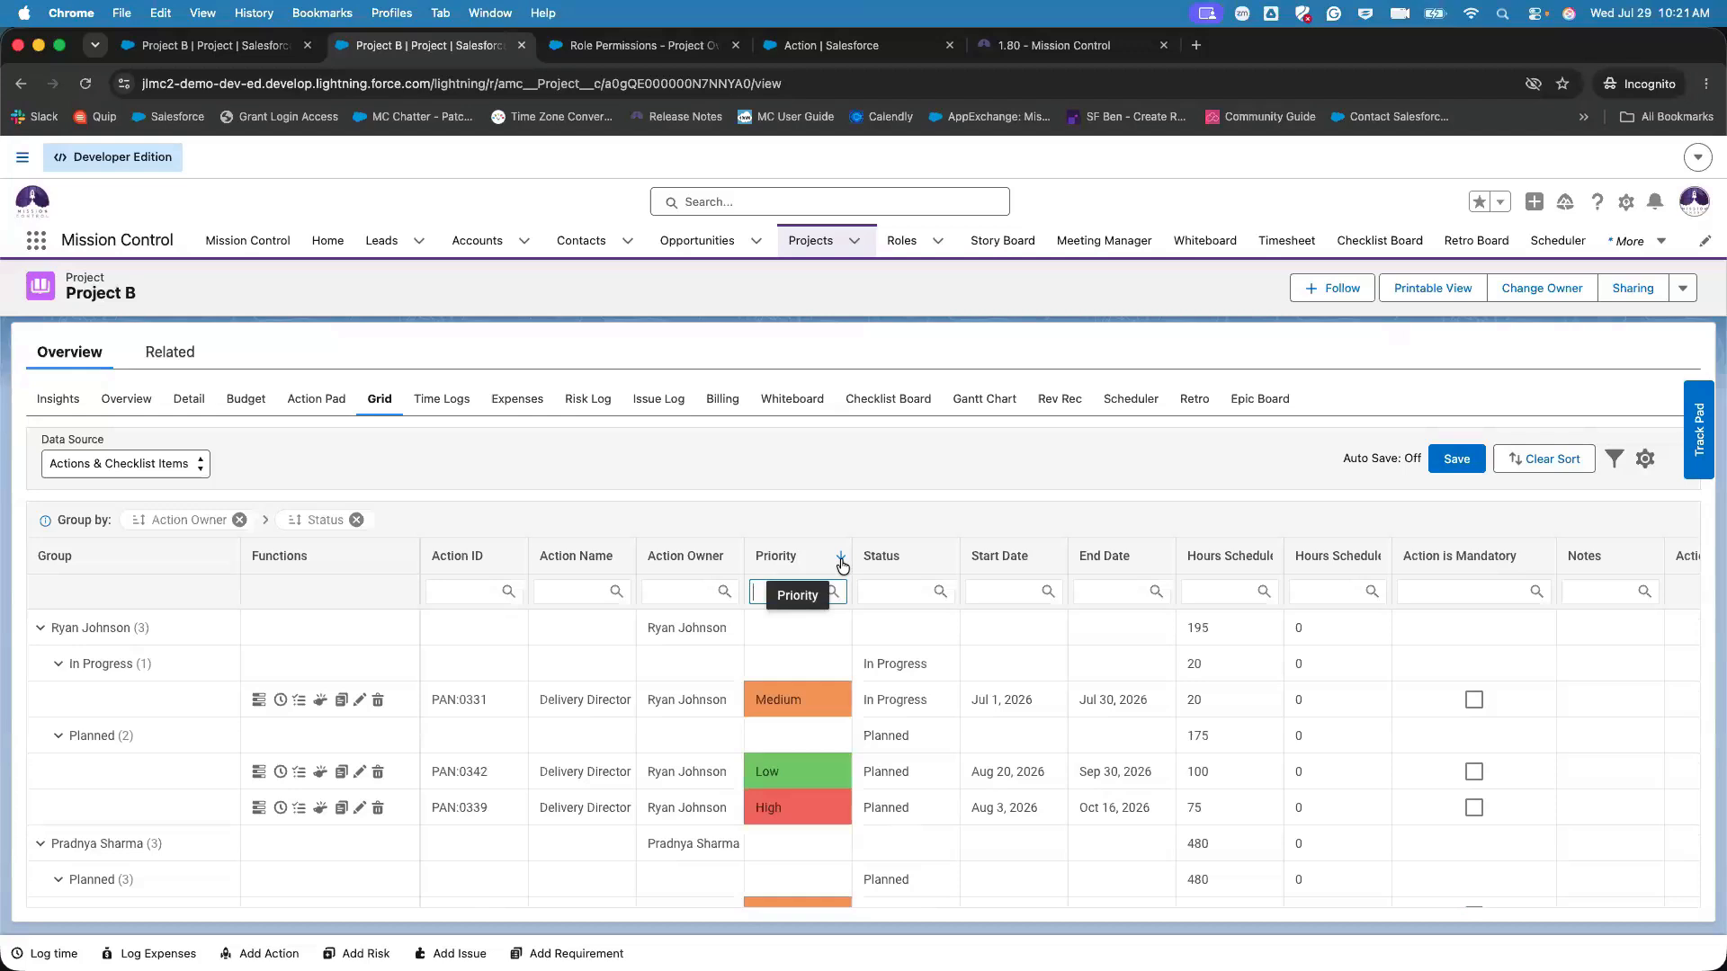
- Add Action Owner and the first Hours Scheduled column as ascending second and third sort levels after Priority
{"action": "left_click", "coordinate": [730, 558]}
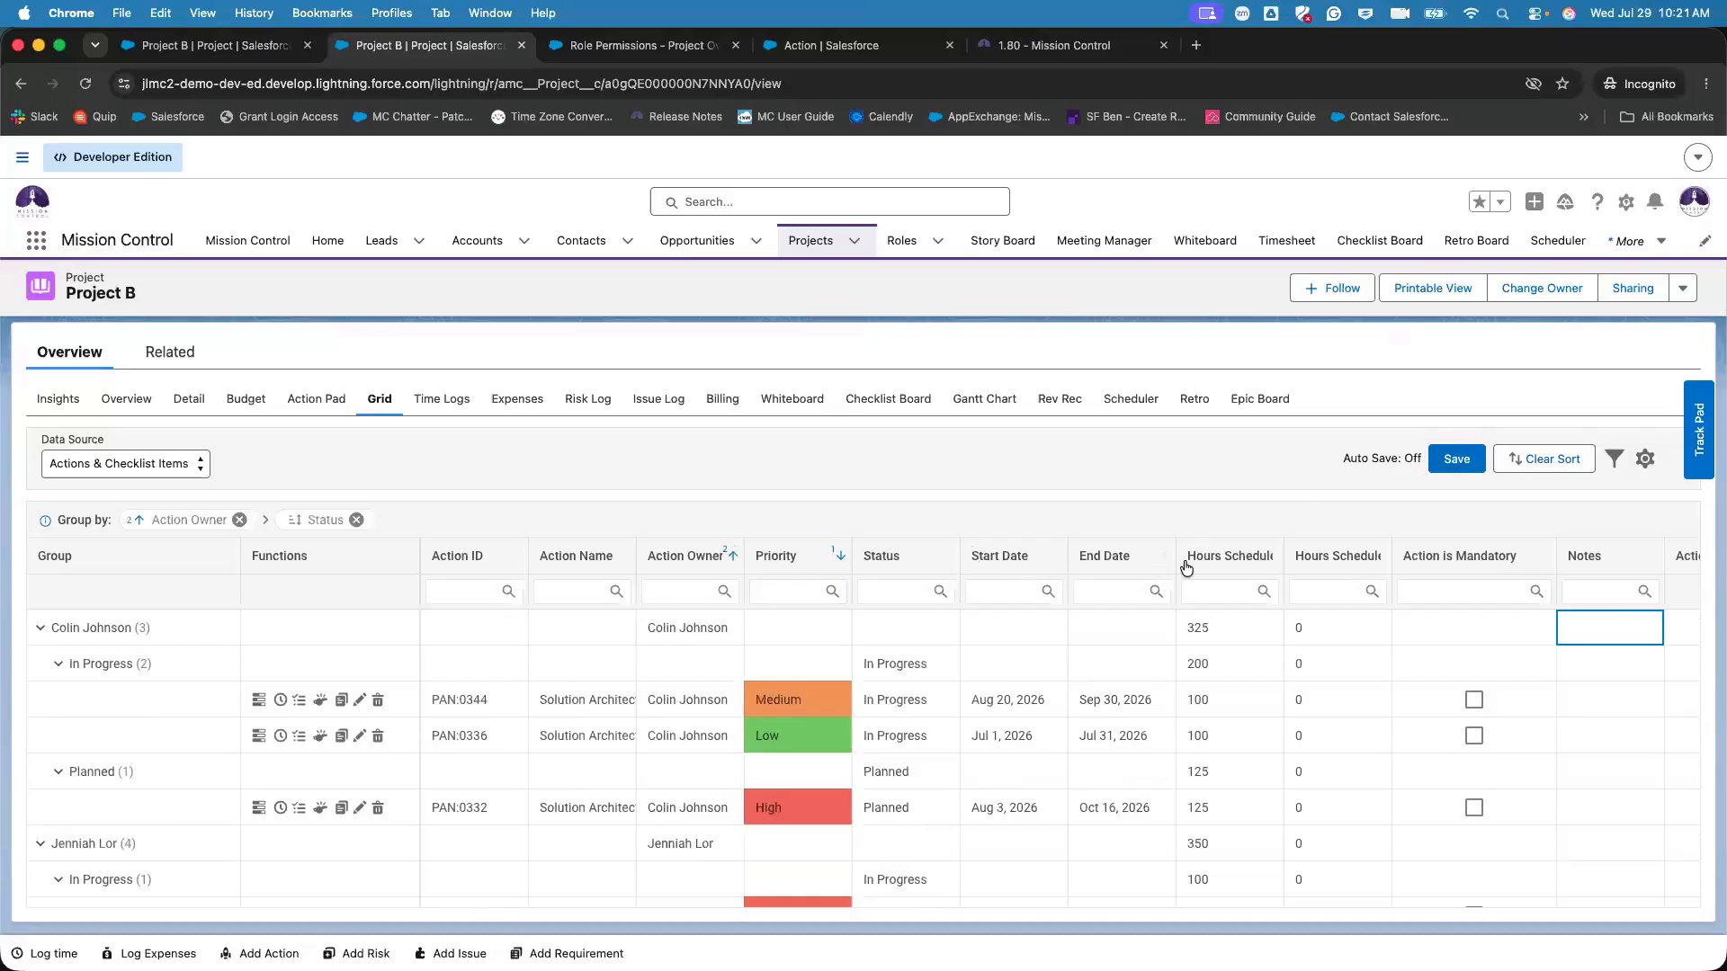
{"action": "left_click", "coordinate": [1272, 558]}
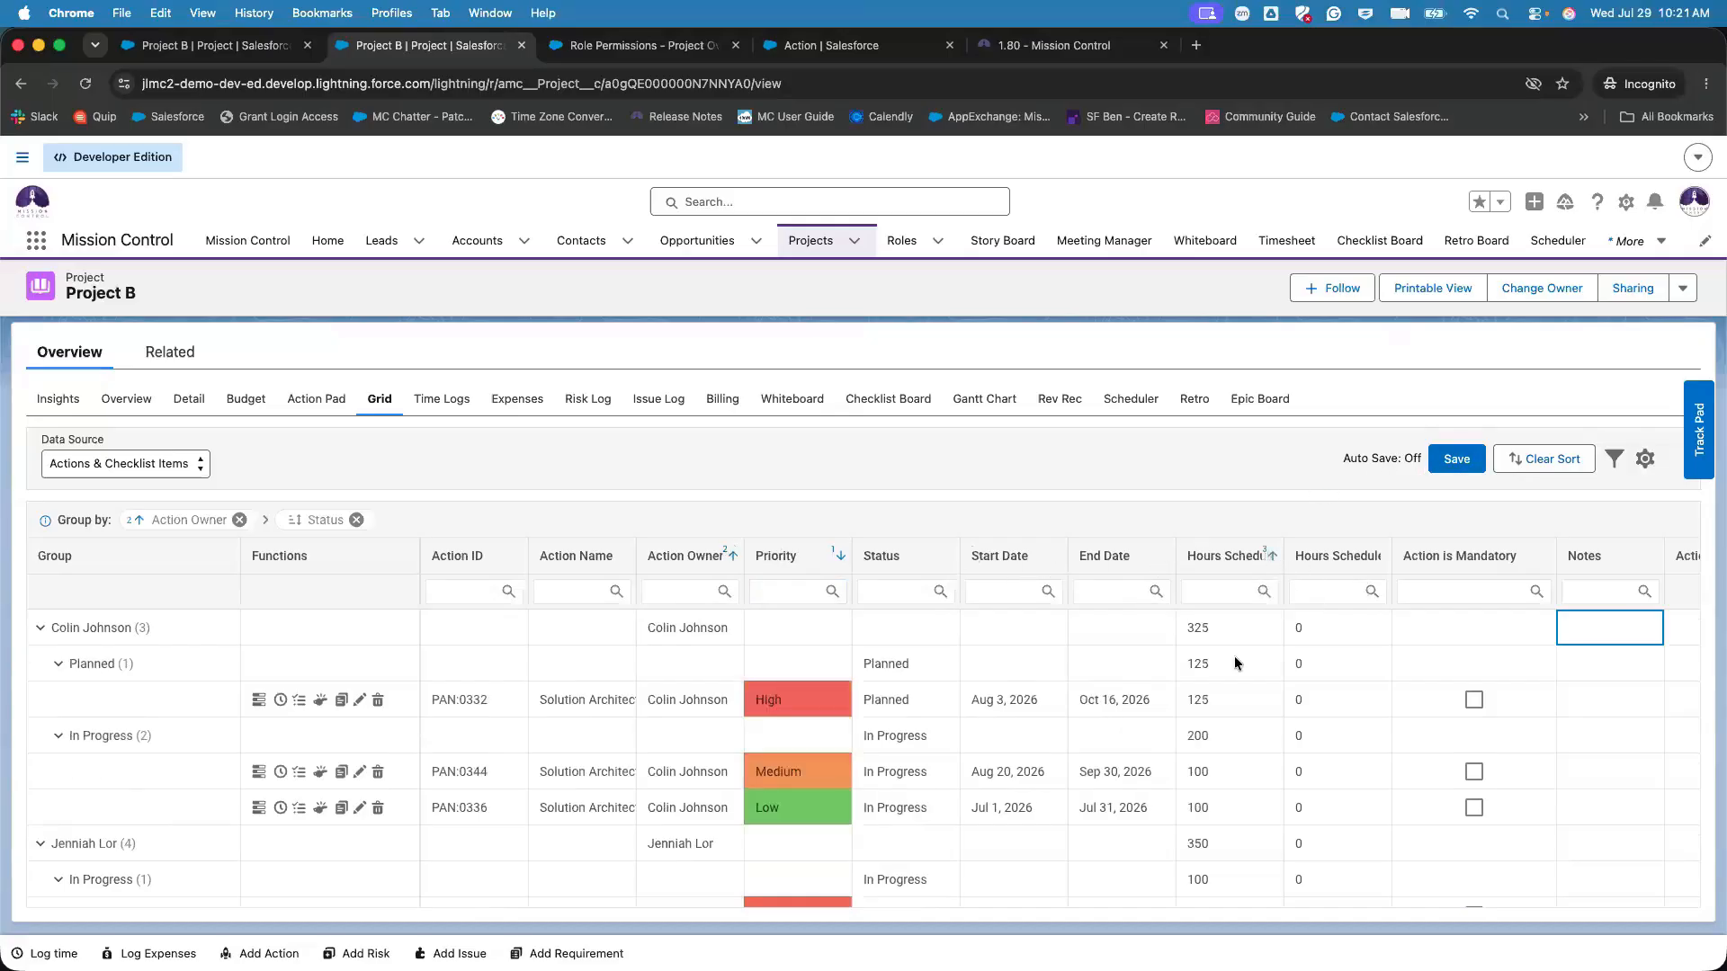
{"action": "scroll", "coordinate": [1233, 656], "scroll_direction": "up", "scroll_amount": 2}
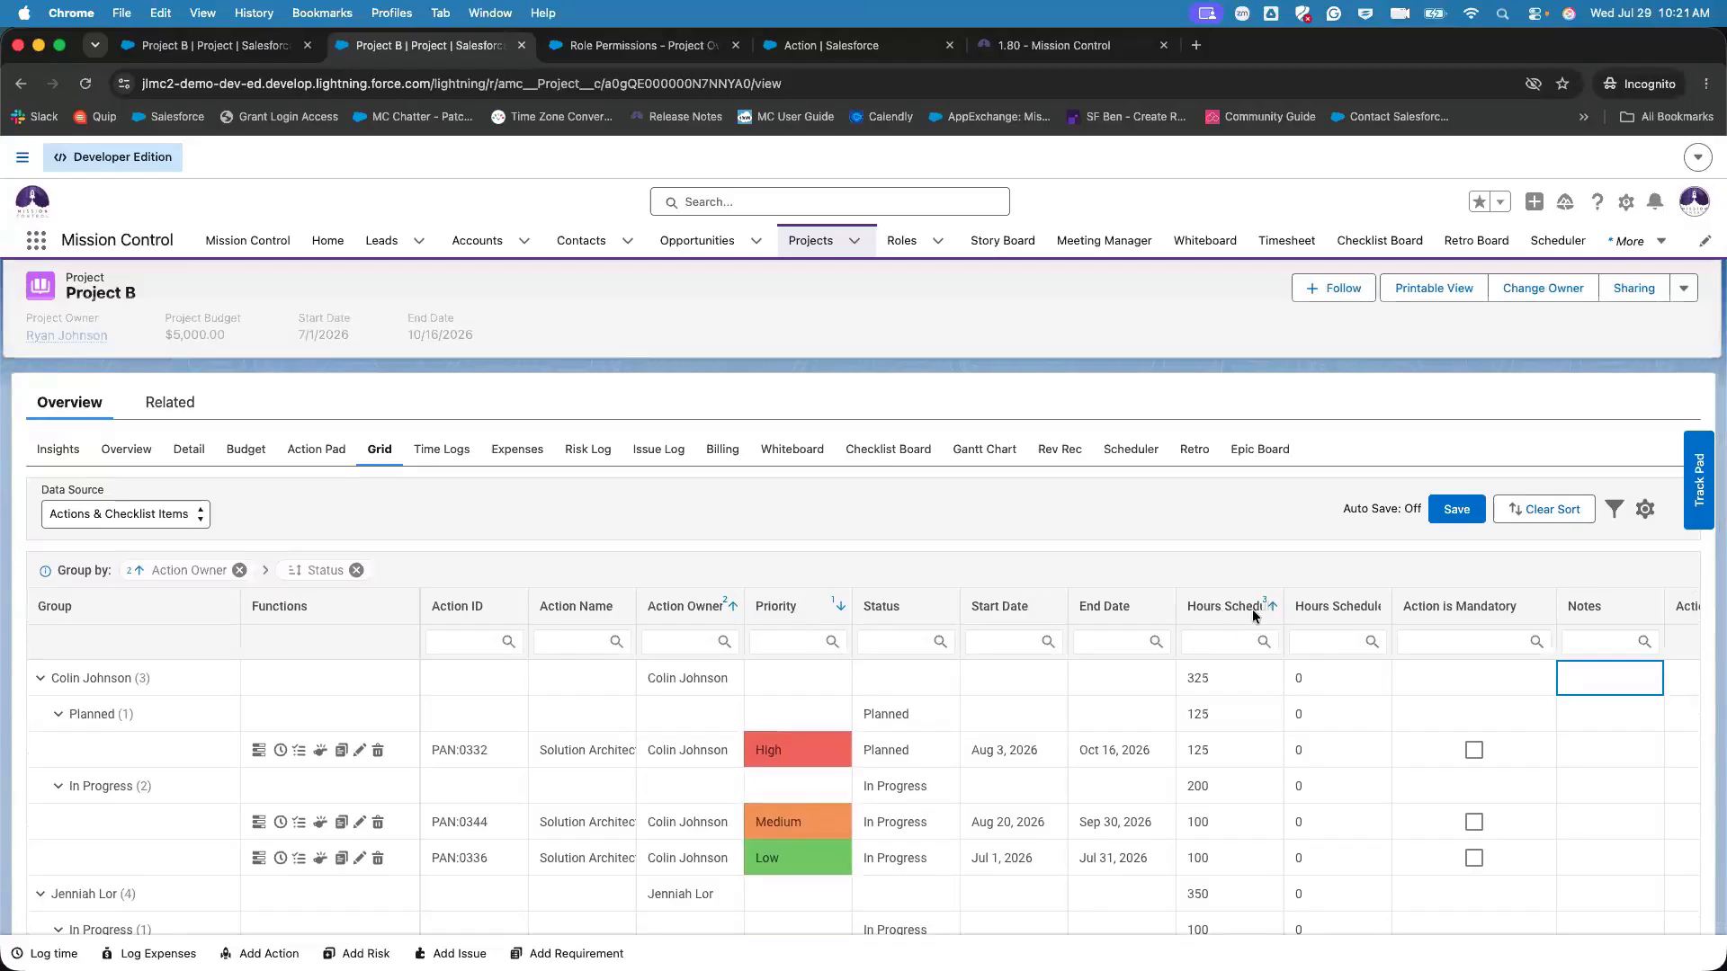
{"action": "scroll", "coordinate": [978, 602], "scroll_direction": "down", "scroll_amount": 3}
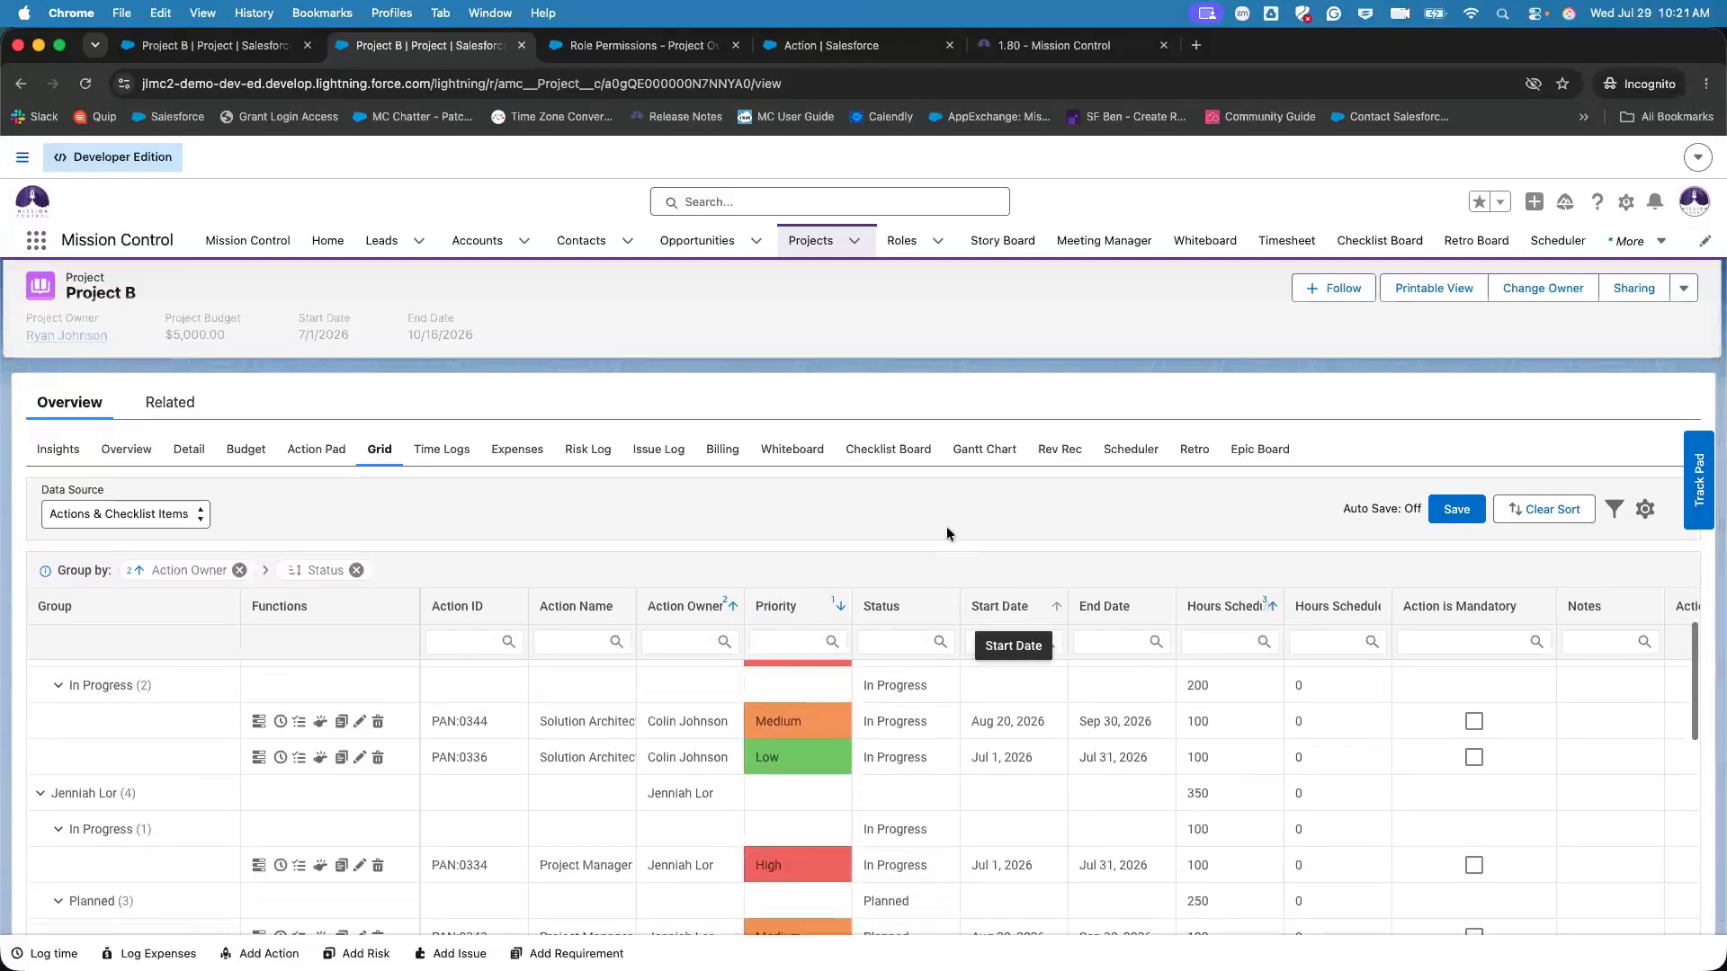
{"action": "scroll", "coordinate": [947, 527], "scroll_direction": "down", "scroll_amount": 1}
{"action": "scroll", "coordinate": [900, 682], "scroll_direction": "up", "scroll_amount": 2}
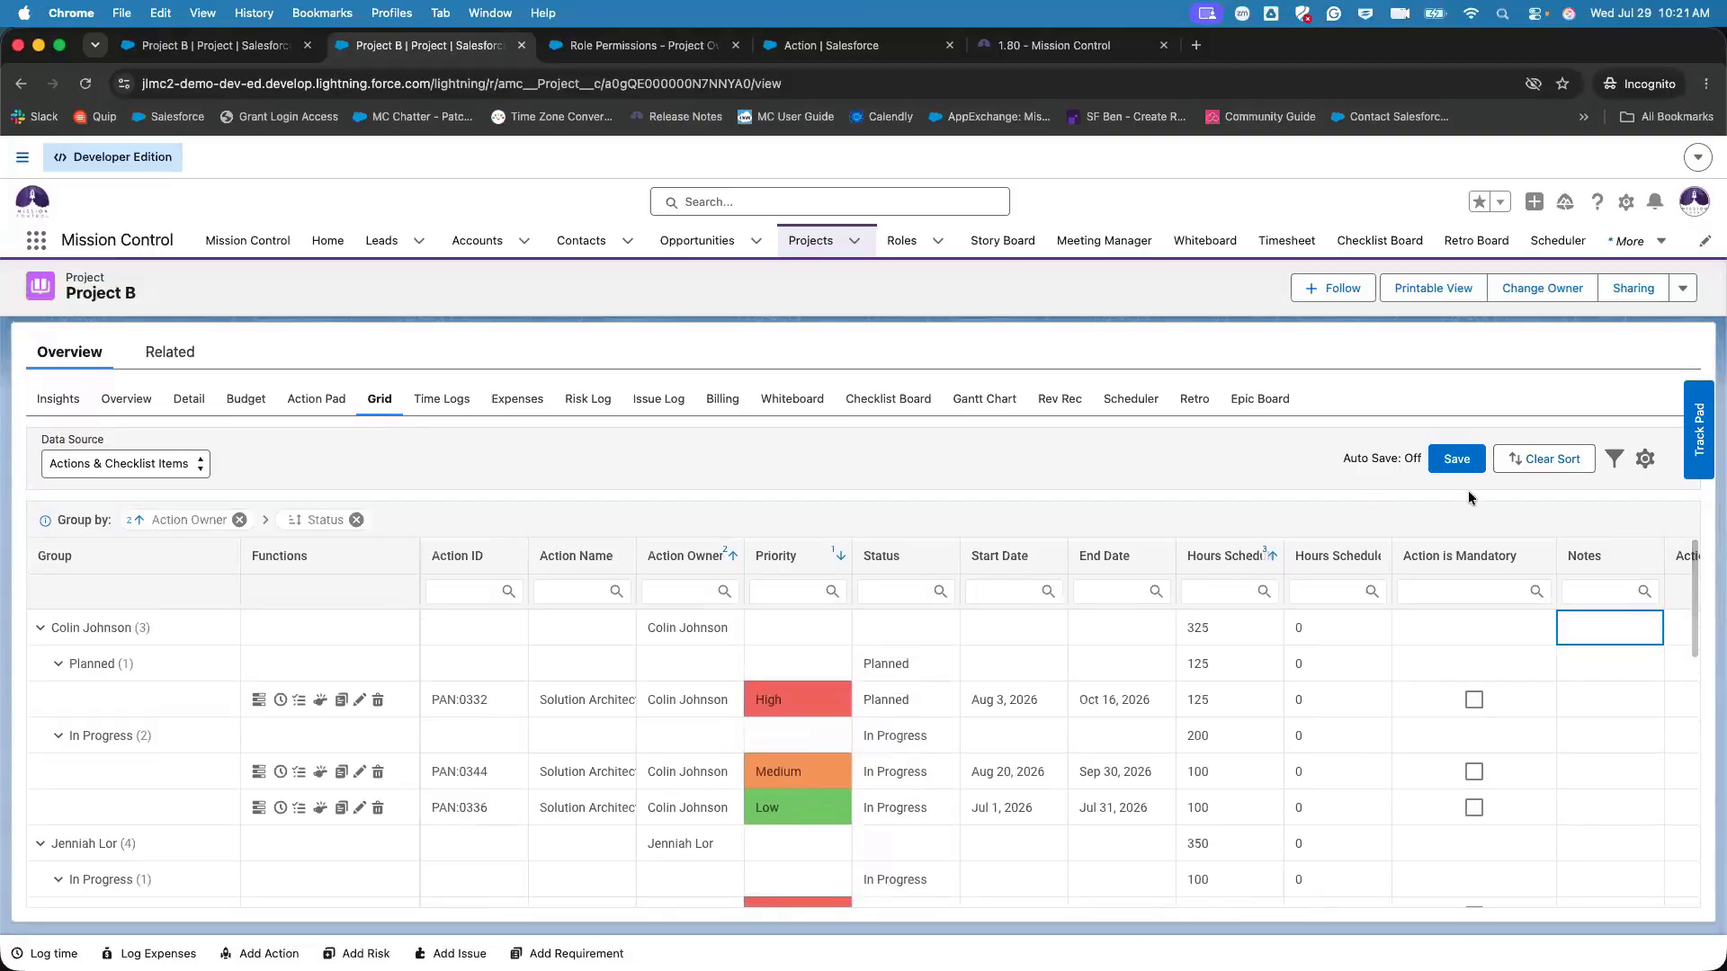
- Clear all sorting from the grid and sort it by Priority alone, first ascending and finally descending
{"action": "left_click", "coordinate": [1572, 464]}
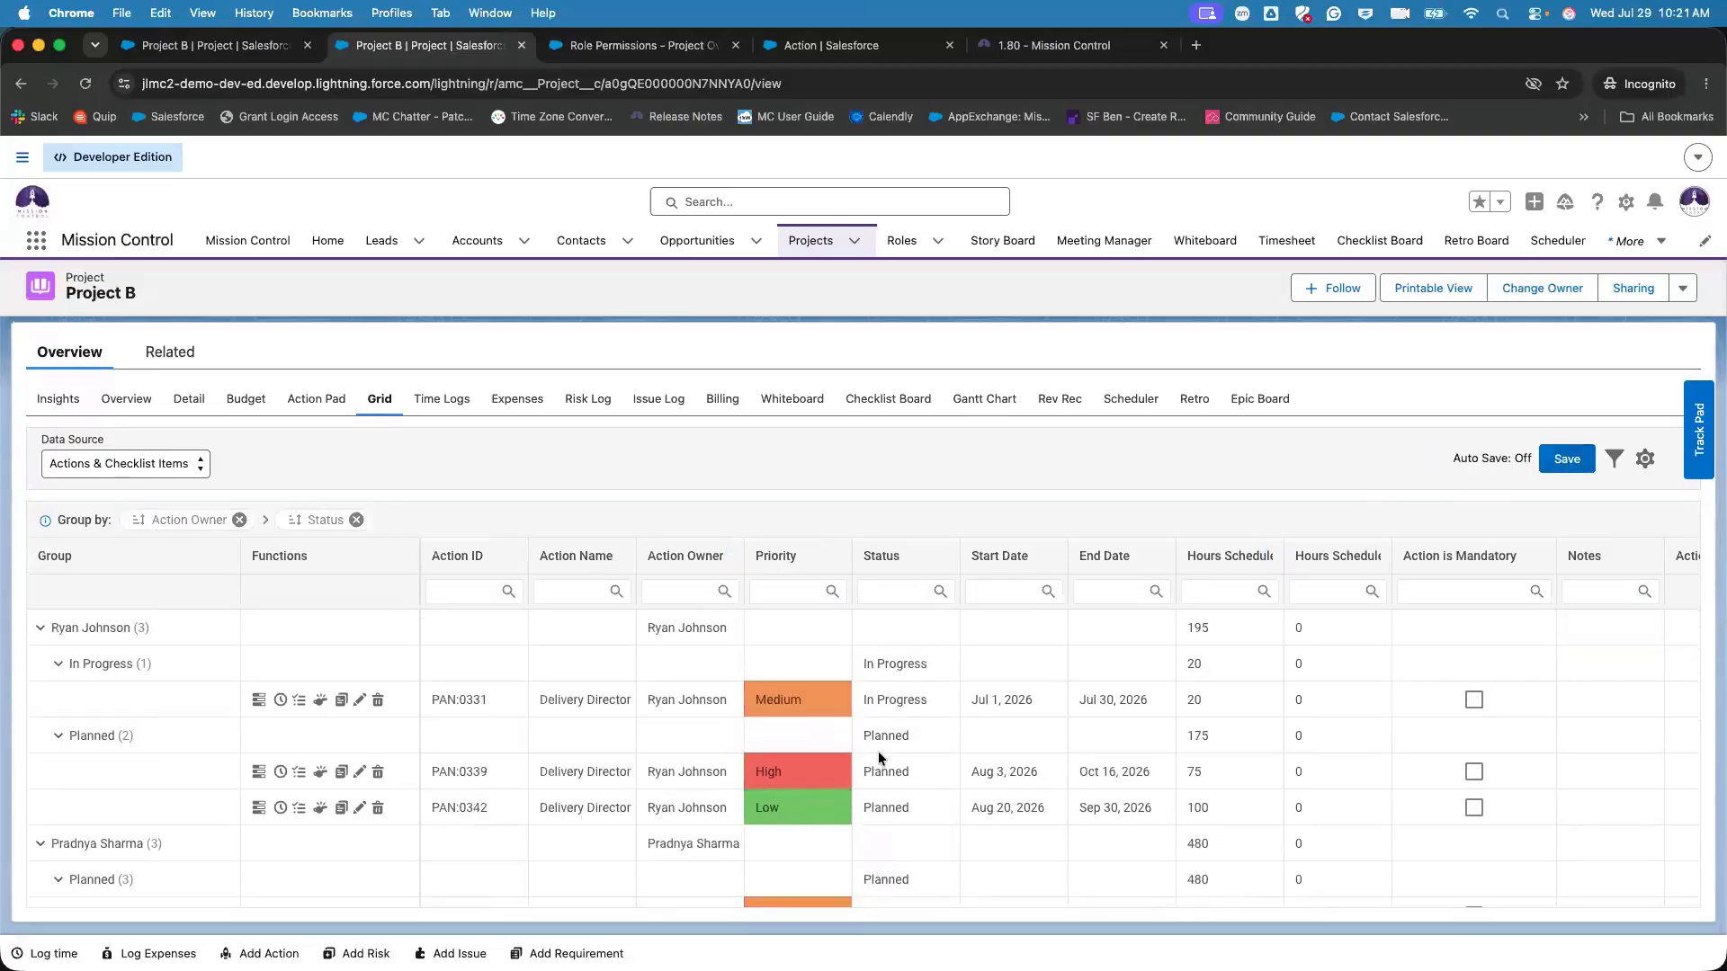
{"action": "left_click", "coordinate": [835, 559]}
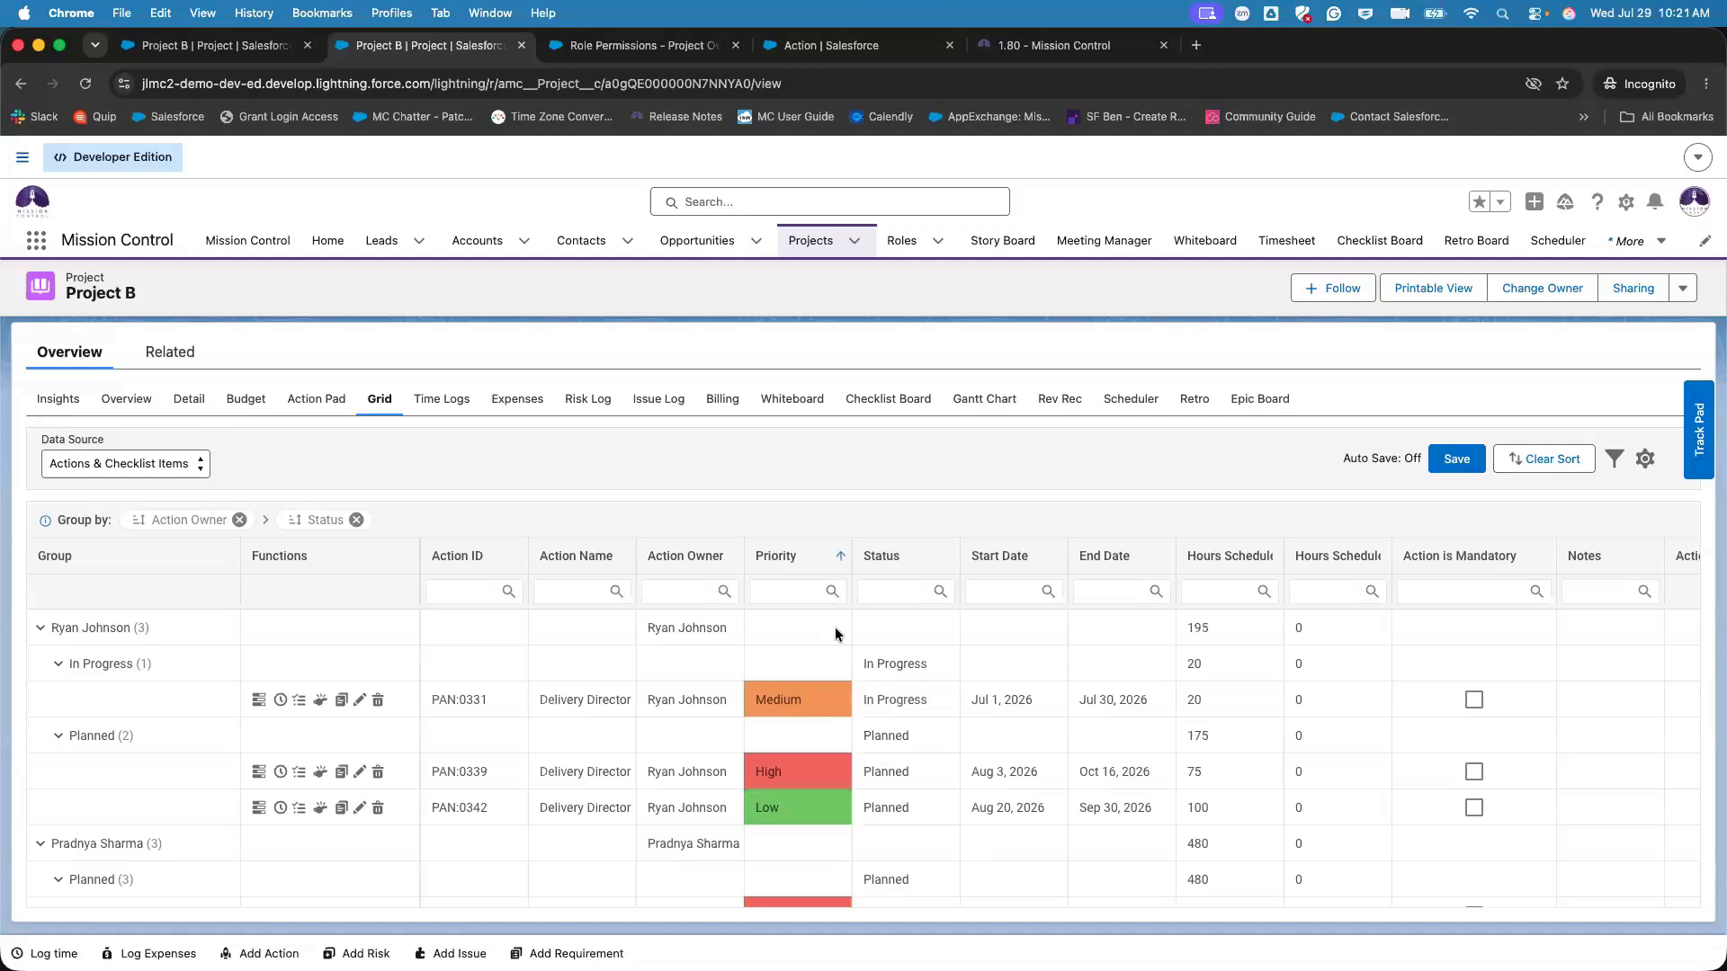
{"action": "scroll", "coordinate": [824, 662], "scroll_direction": "down", "scroll_amount": 5}
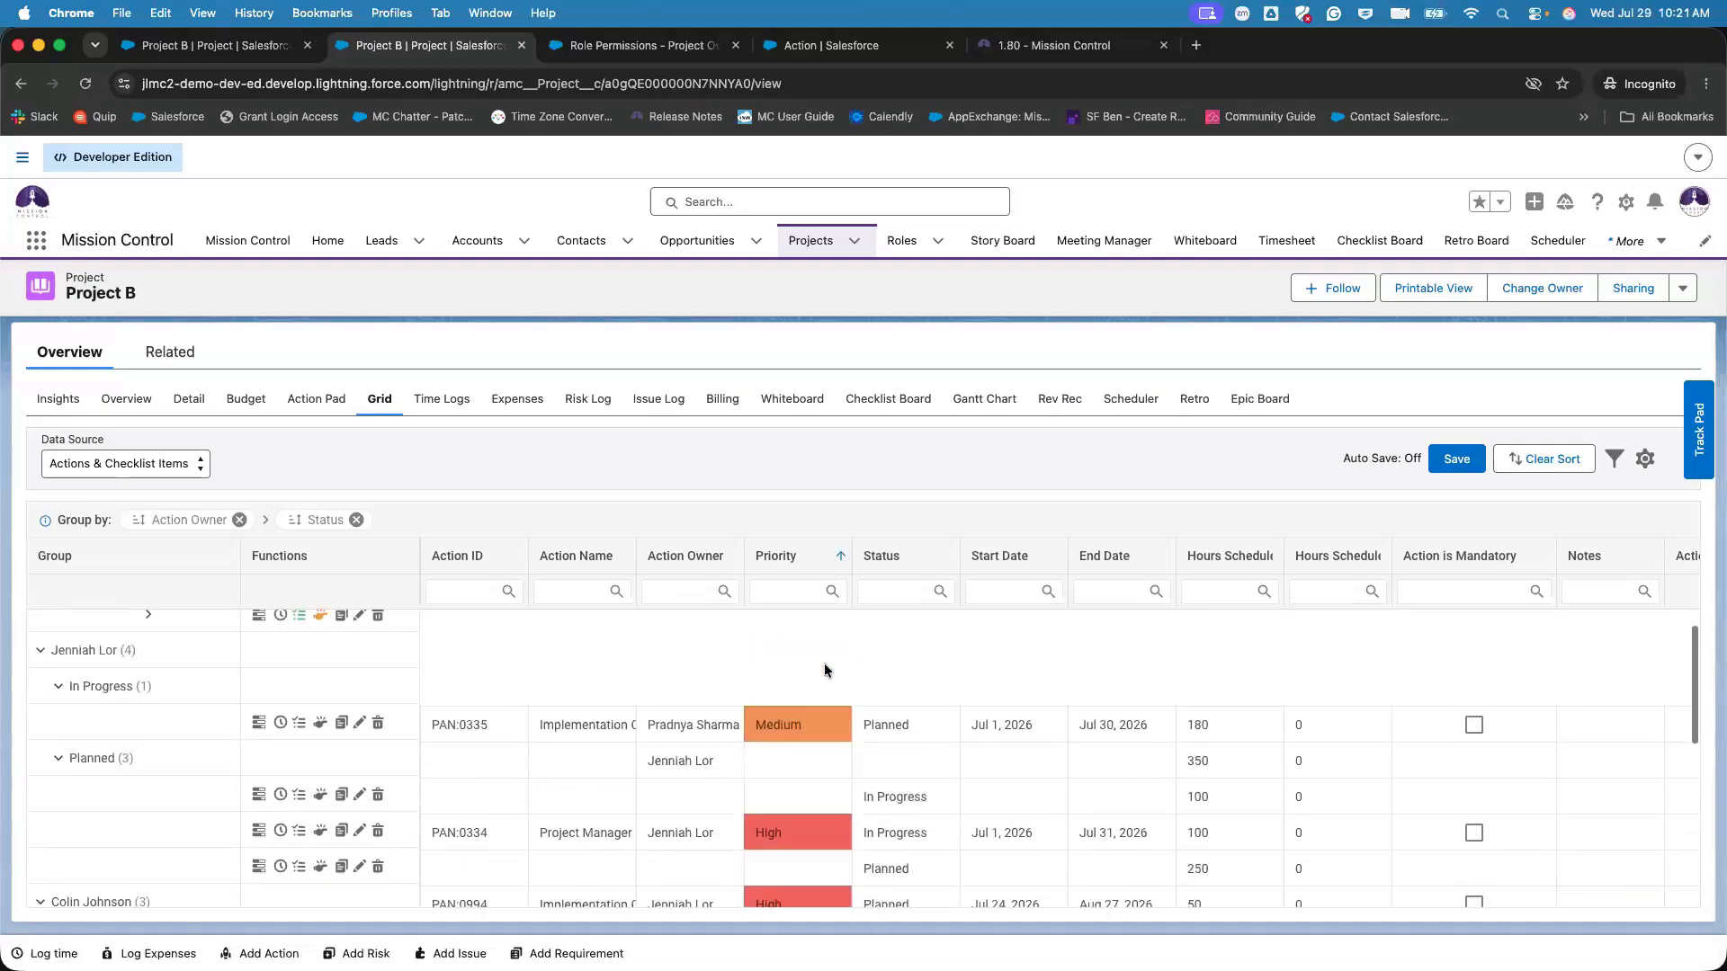
{"action": "scroll", "coordinate": [824, 662], "scroll_direction": "up", "scroll_amount": 5}
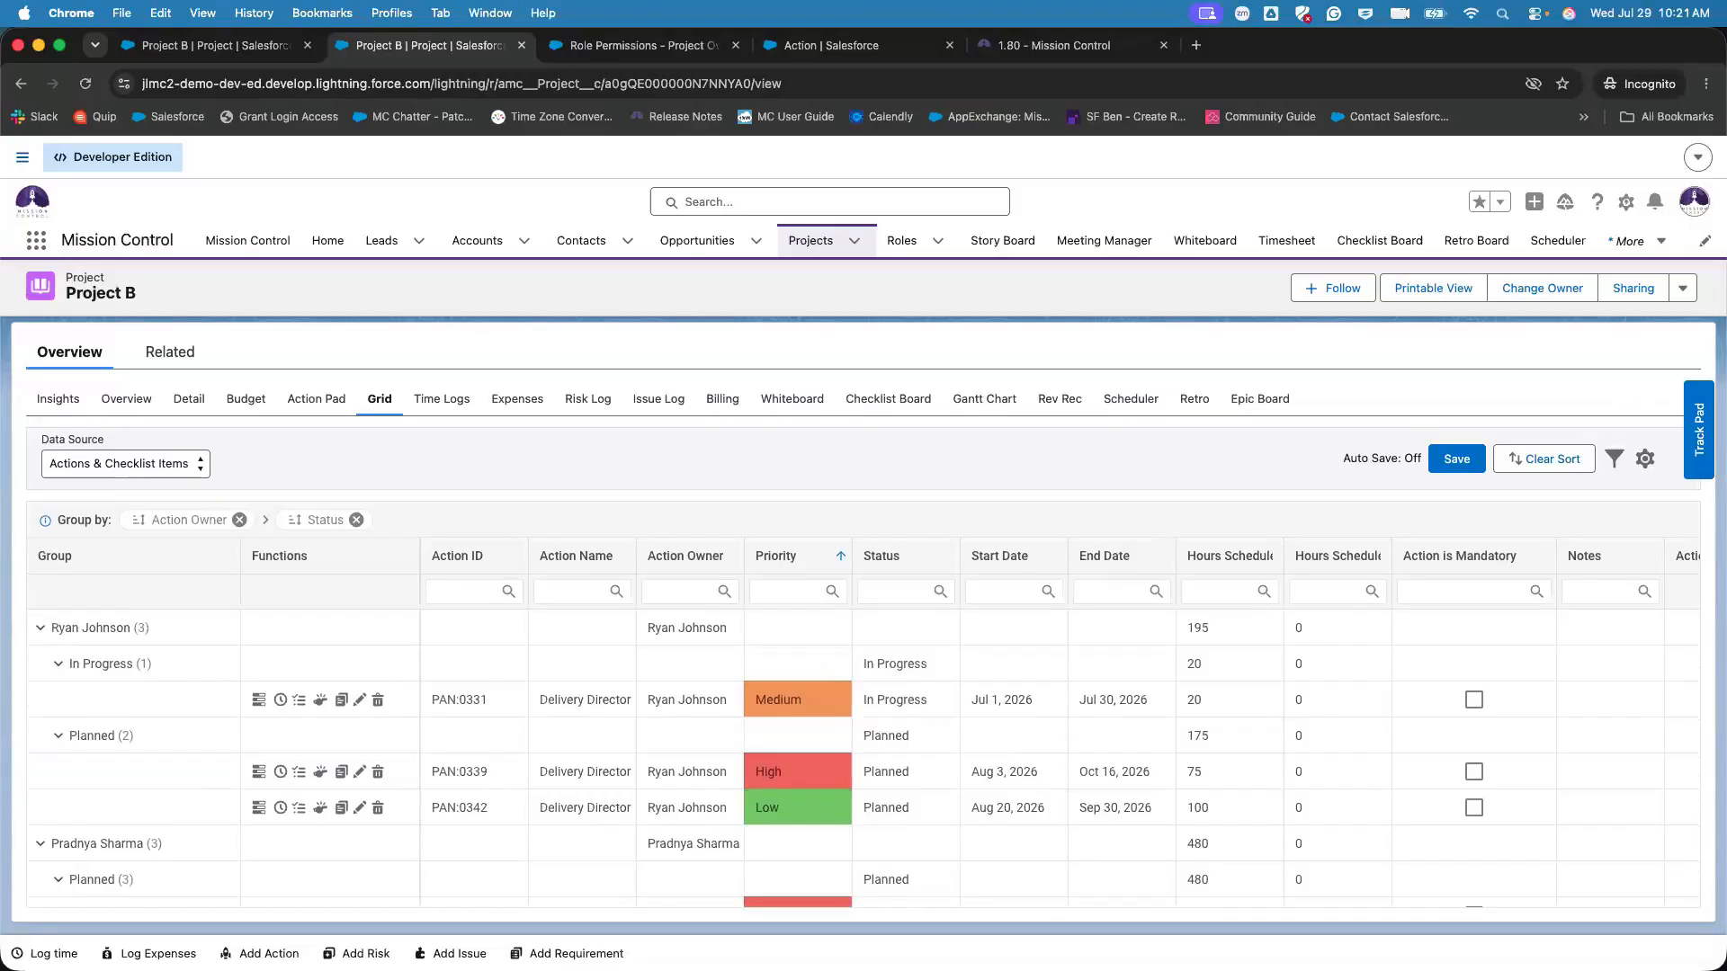
{"action": "left_click", "coordinate": [840, 557]}
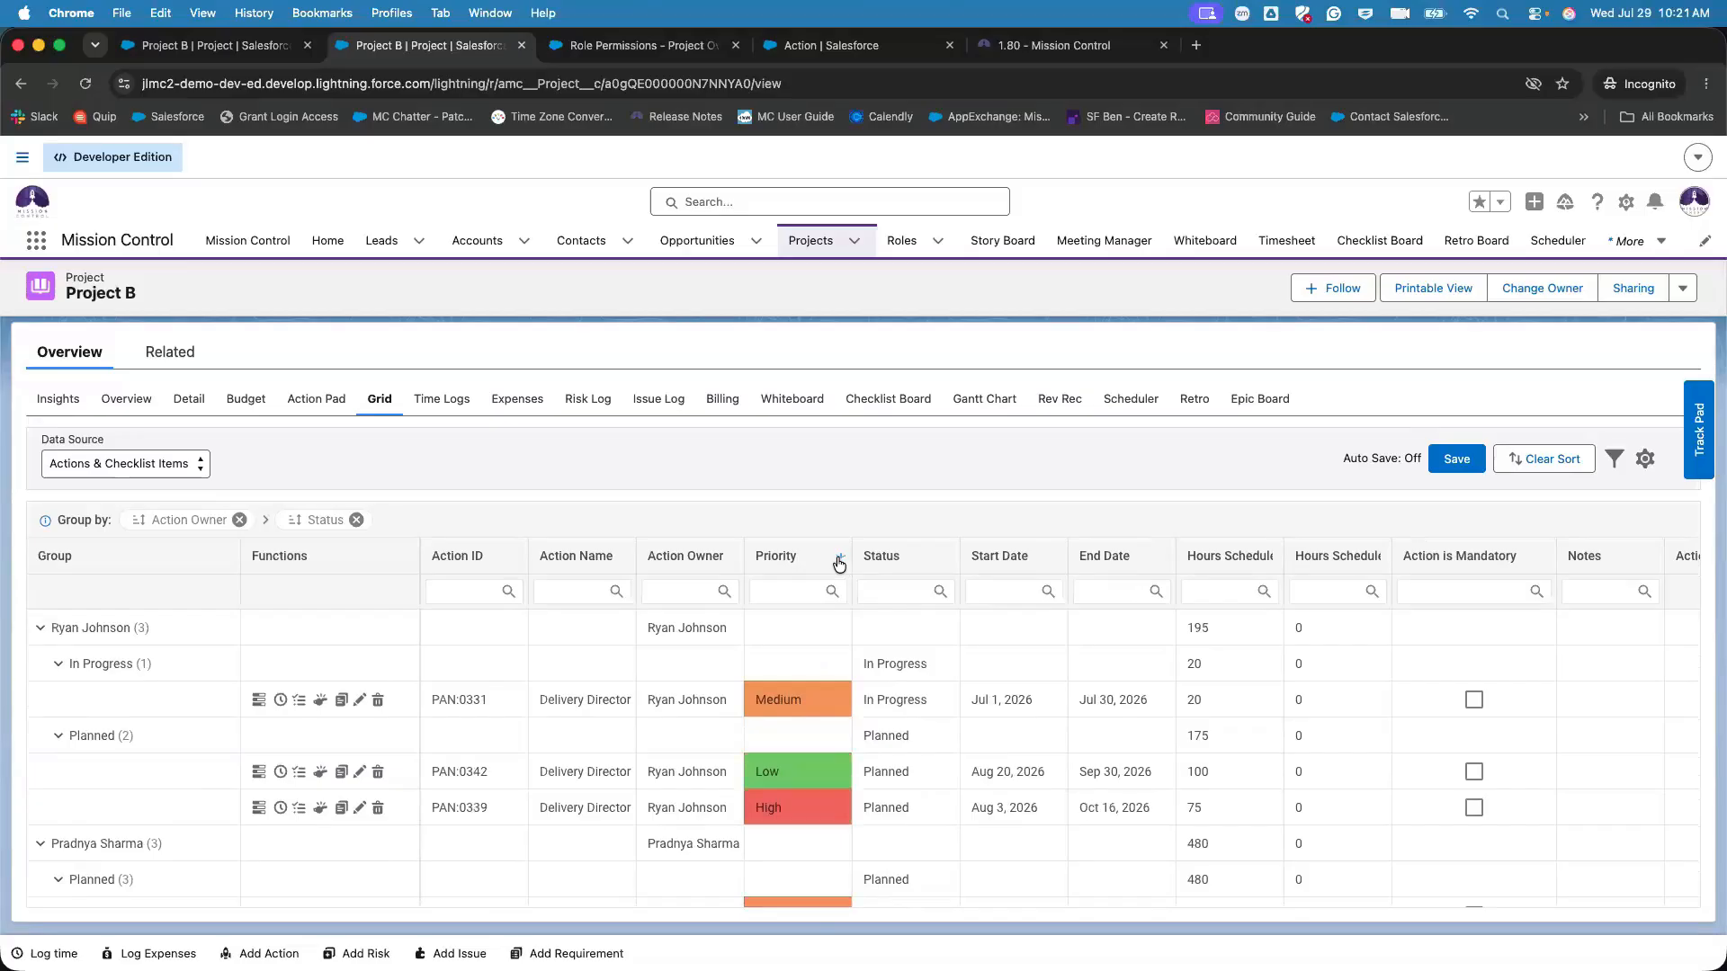
- Remove the Status grouping so only Action Owner groups the grid, and sort Priority ascending within each owner
{"action": "left_click", "coordinate": [355, 521]}
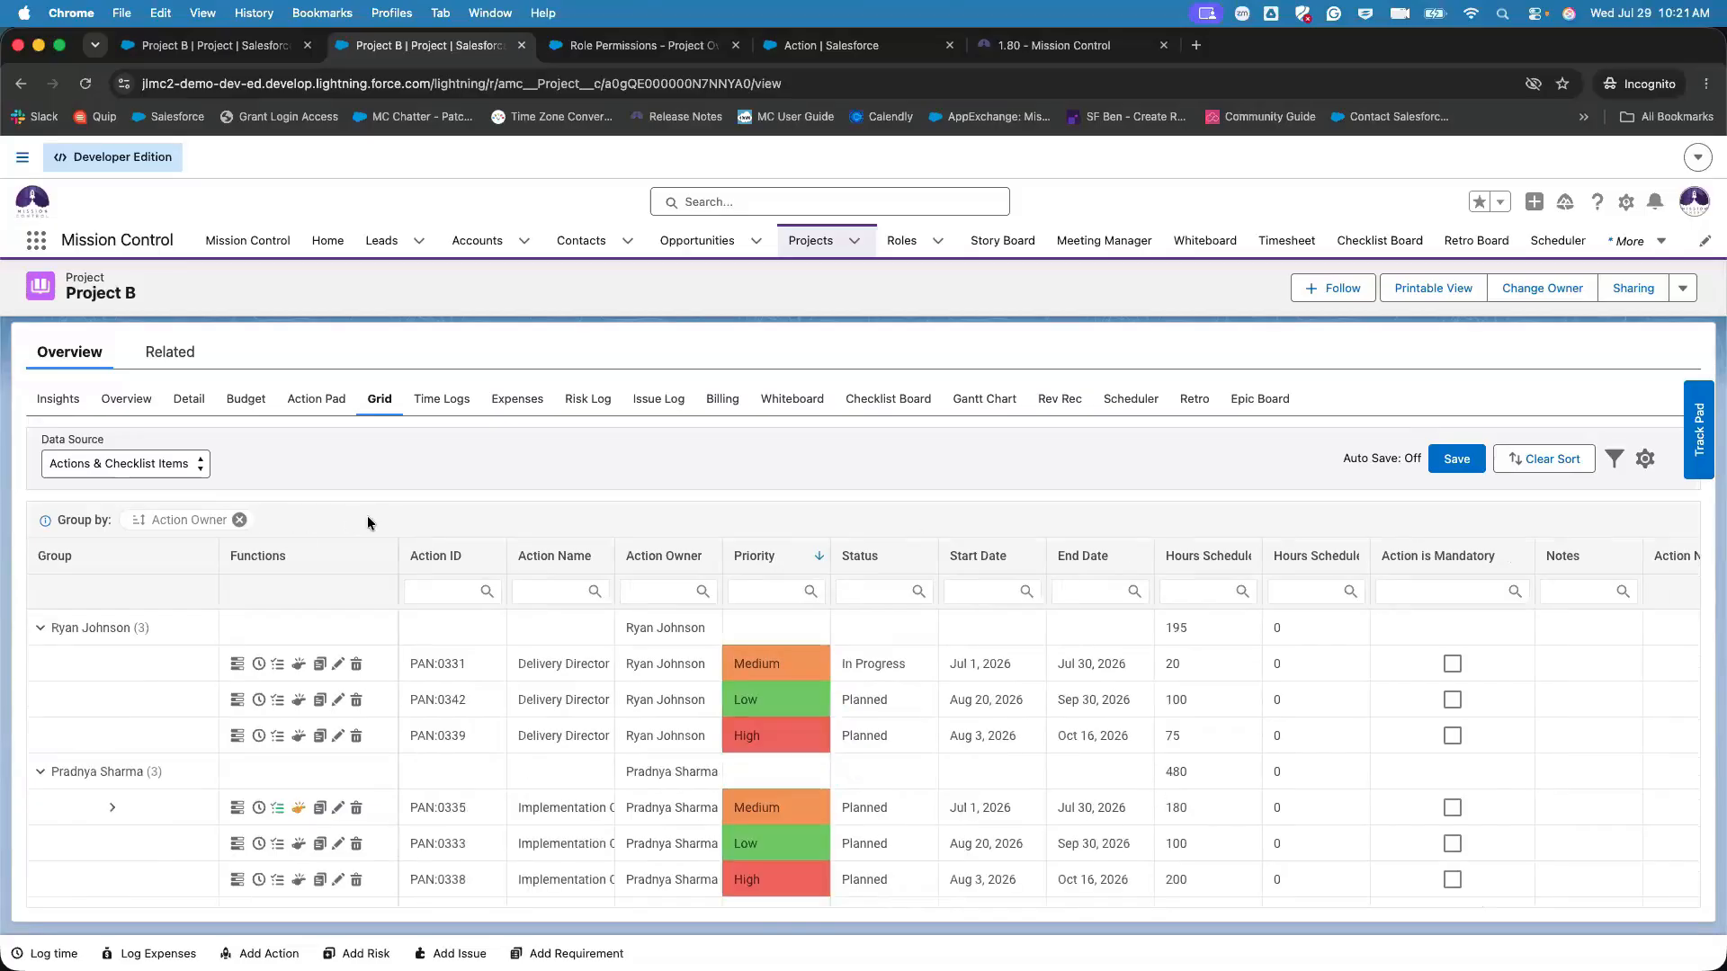
{"action": "left_click", "coordinate": [818, 559]}
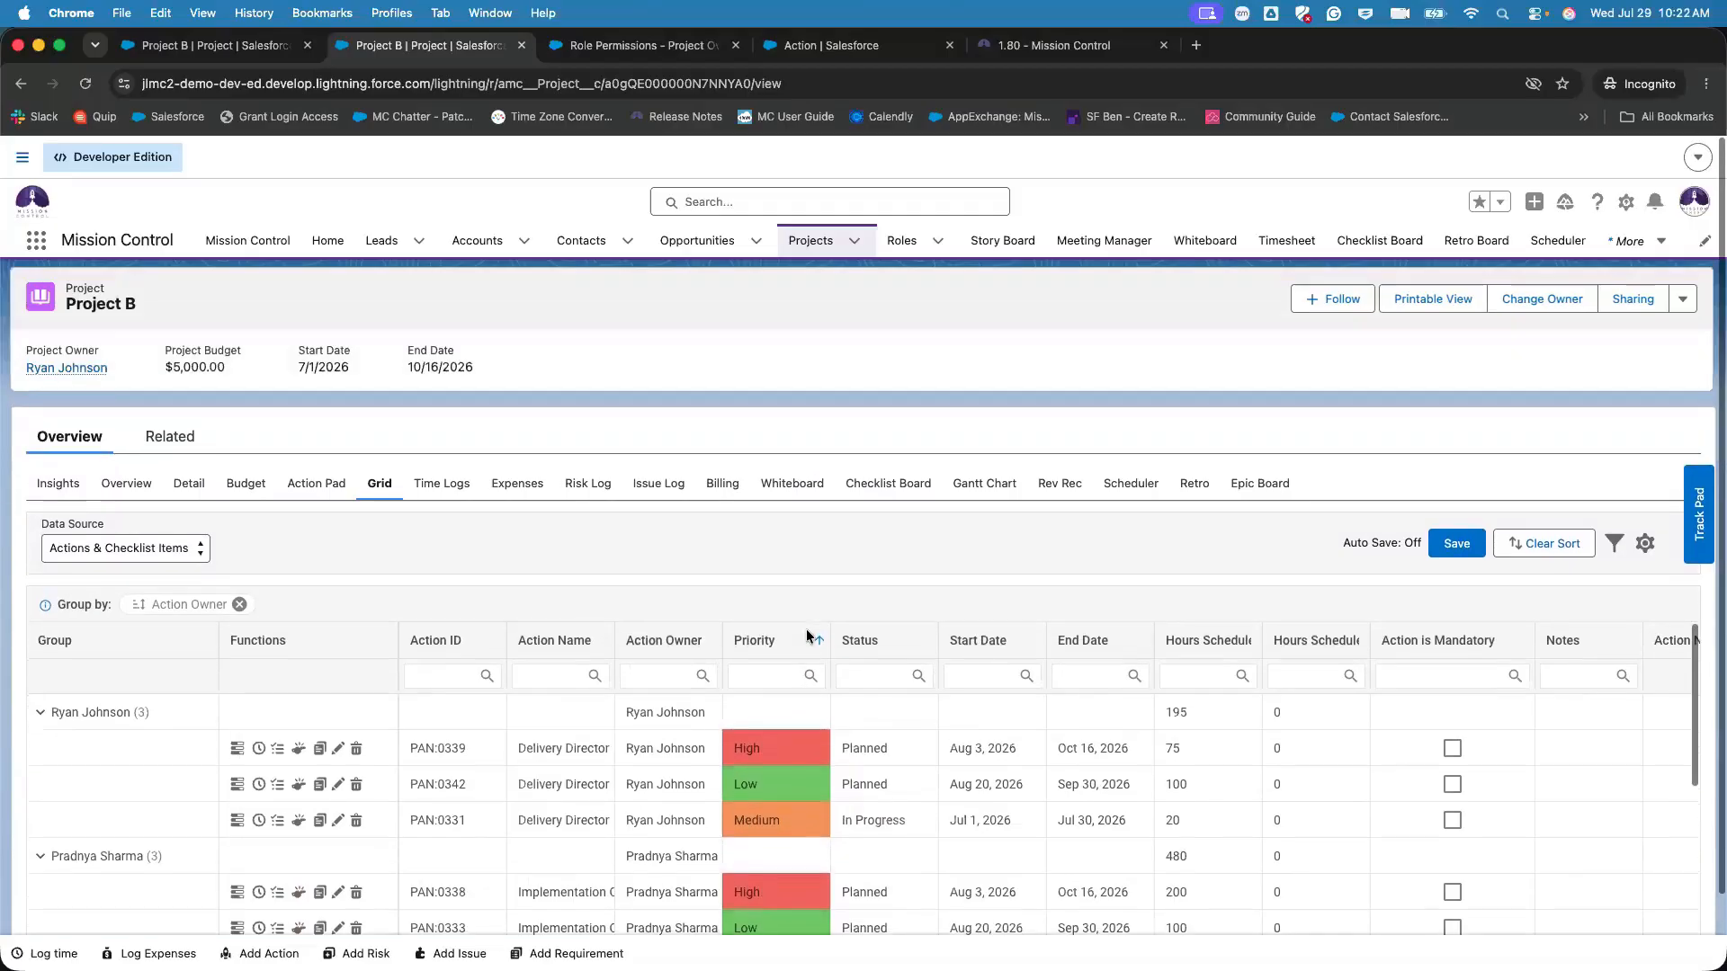
{"action": "scroll", "coordinate": [396, 716], "scroll_direction": "down", "scroll_amount": 4}
{"action": "scroll", "coordinate": [396, 717], "scroll_direction": "down", "scroll_amount": 3}
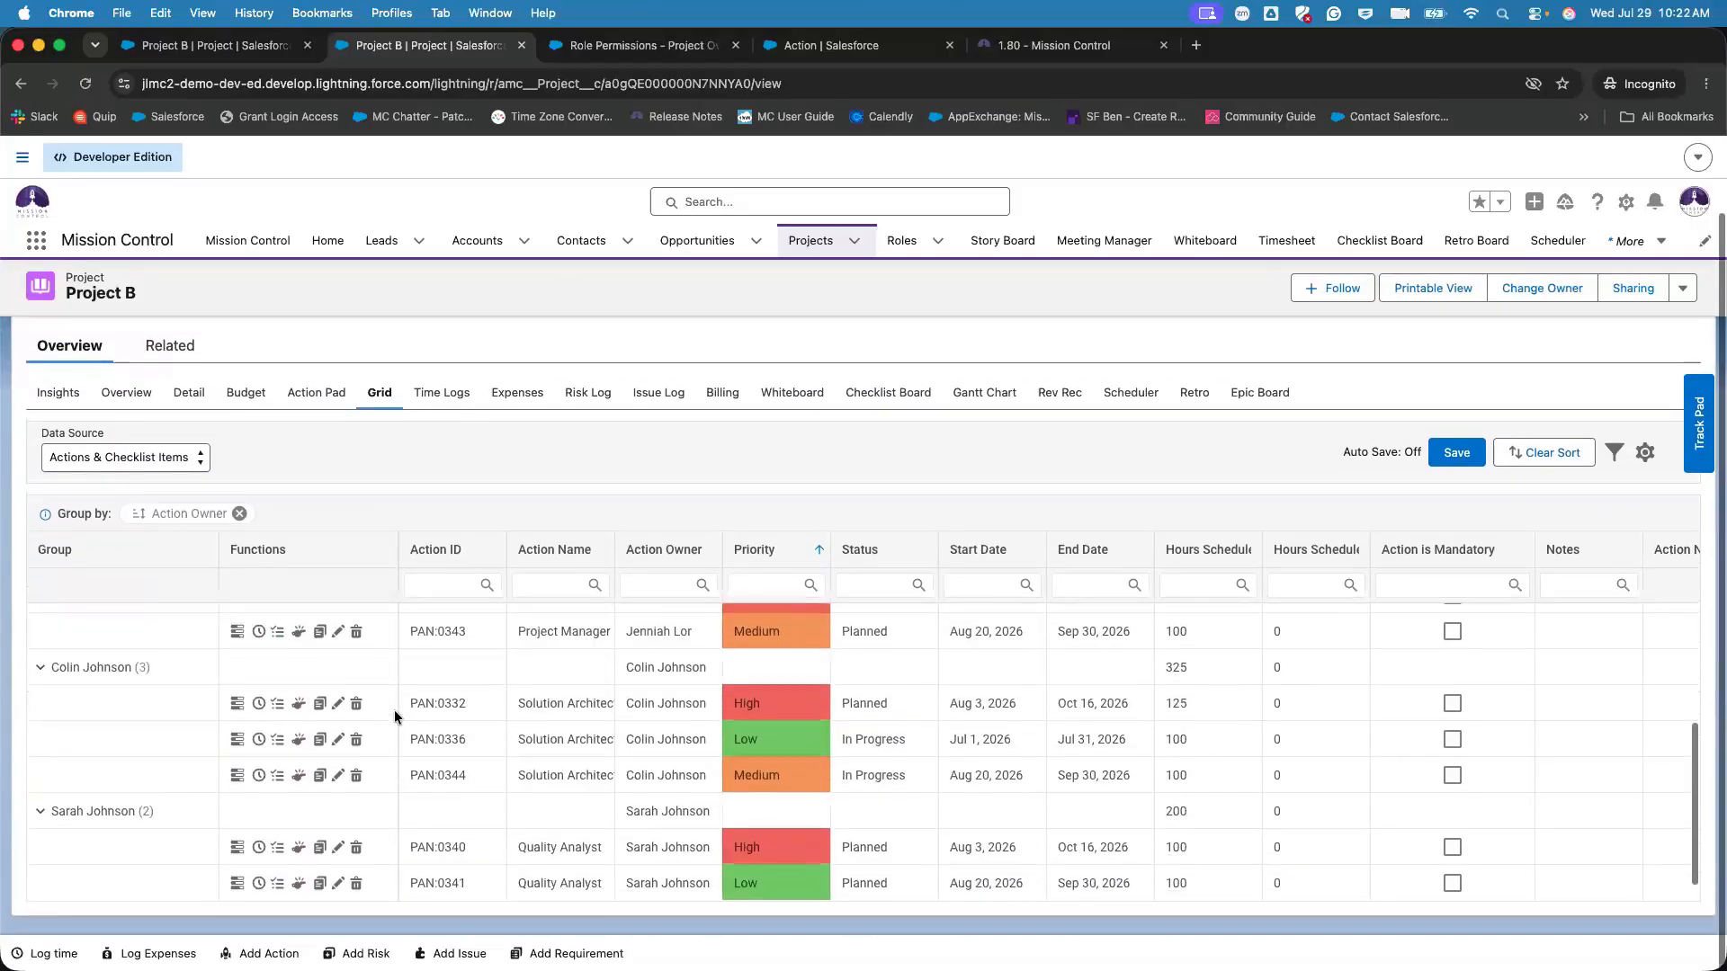
- Widen the Action Name column to fit the full action names and review the rows grouped by Action Owner
{"action": "scroll", "coordinate": [169, 673], "scroll_direction": "up", "scroll_amount": 2}
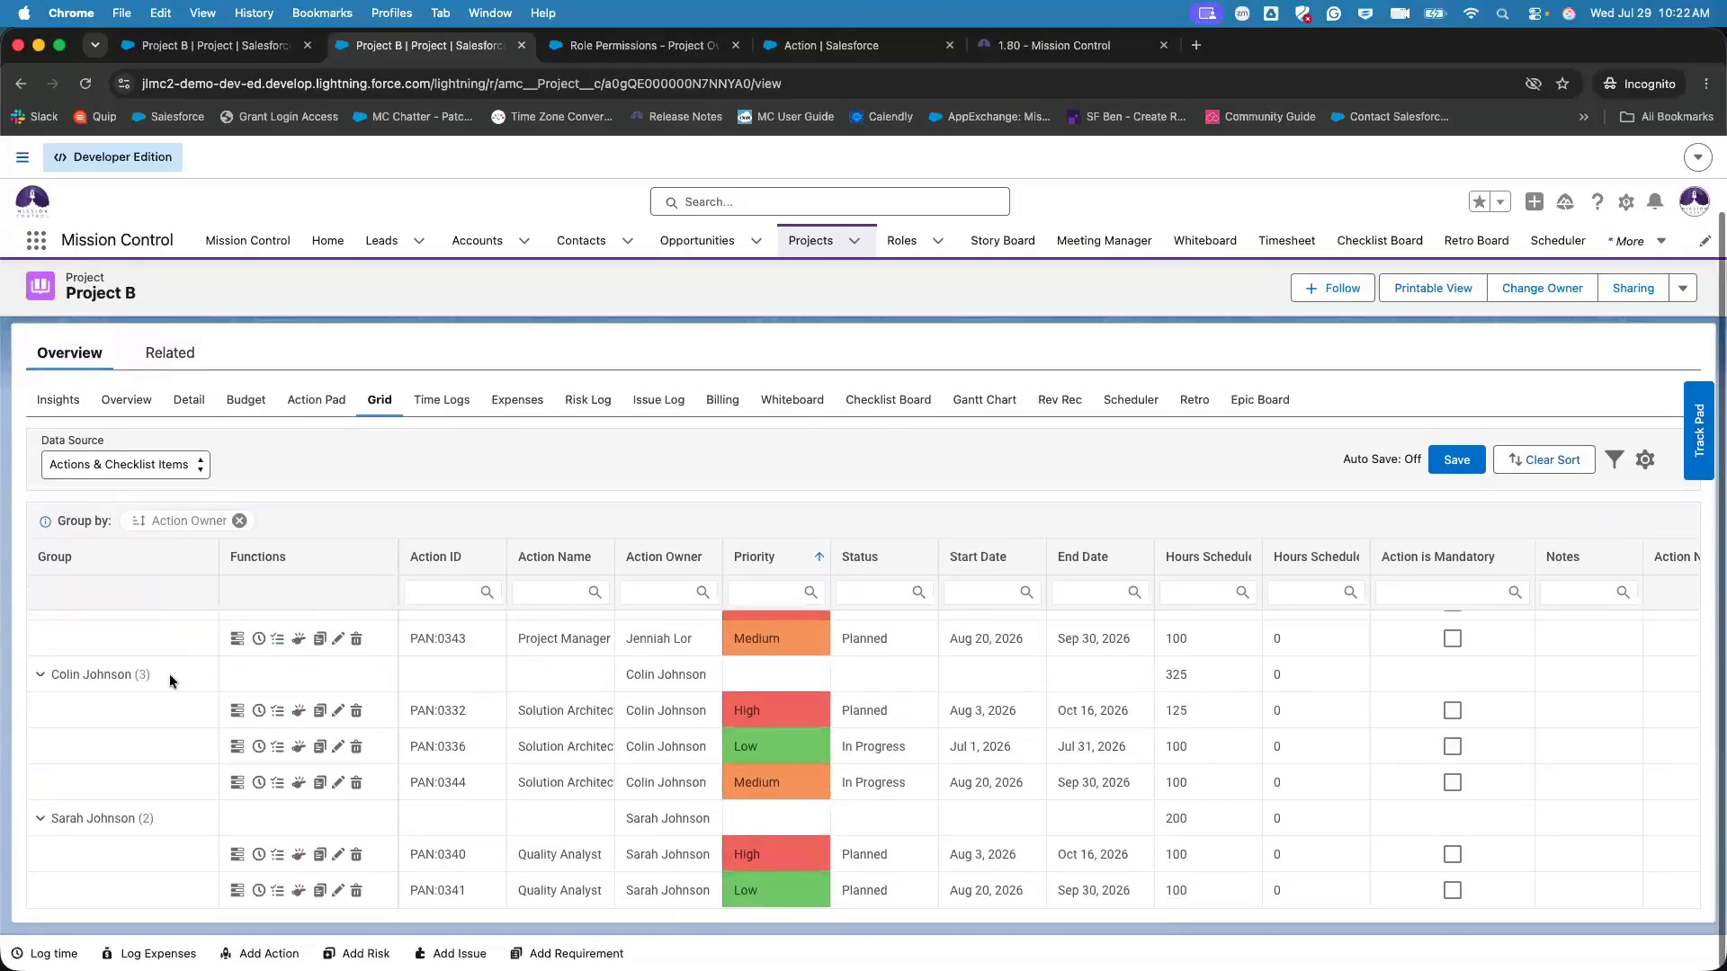
{"action": "scroll", "coordinate": [482, 698], "scroll_direction": "up", "scroll_amount": 7}
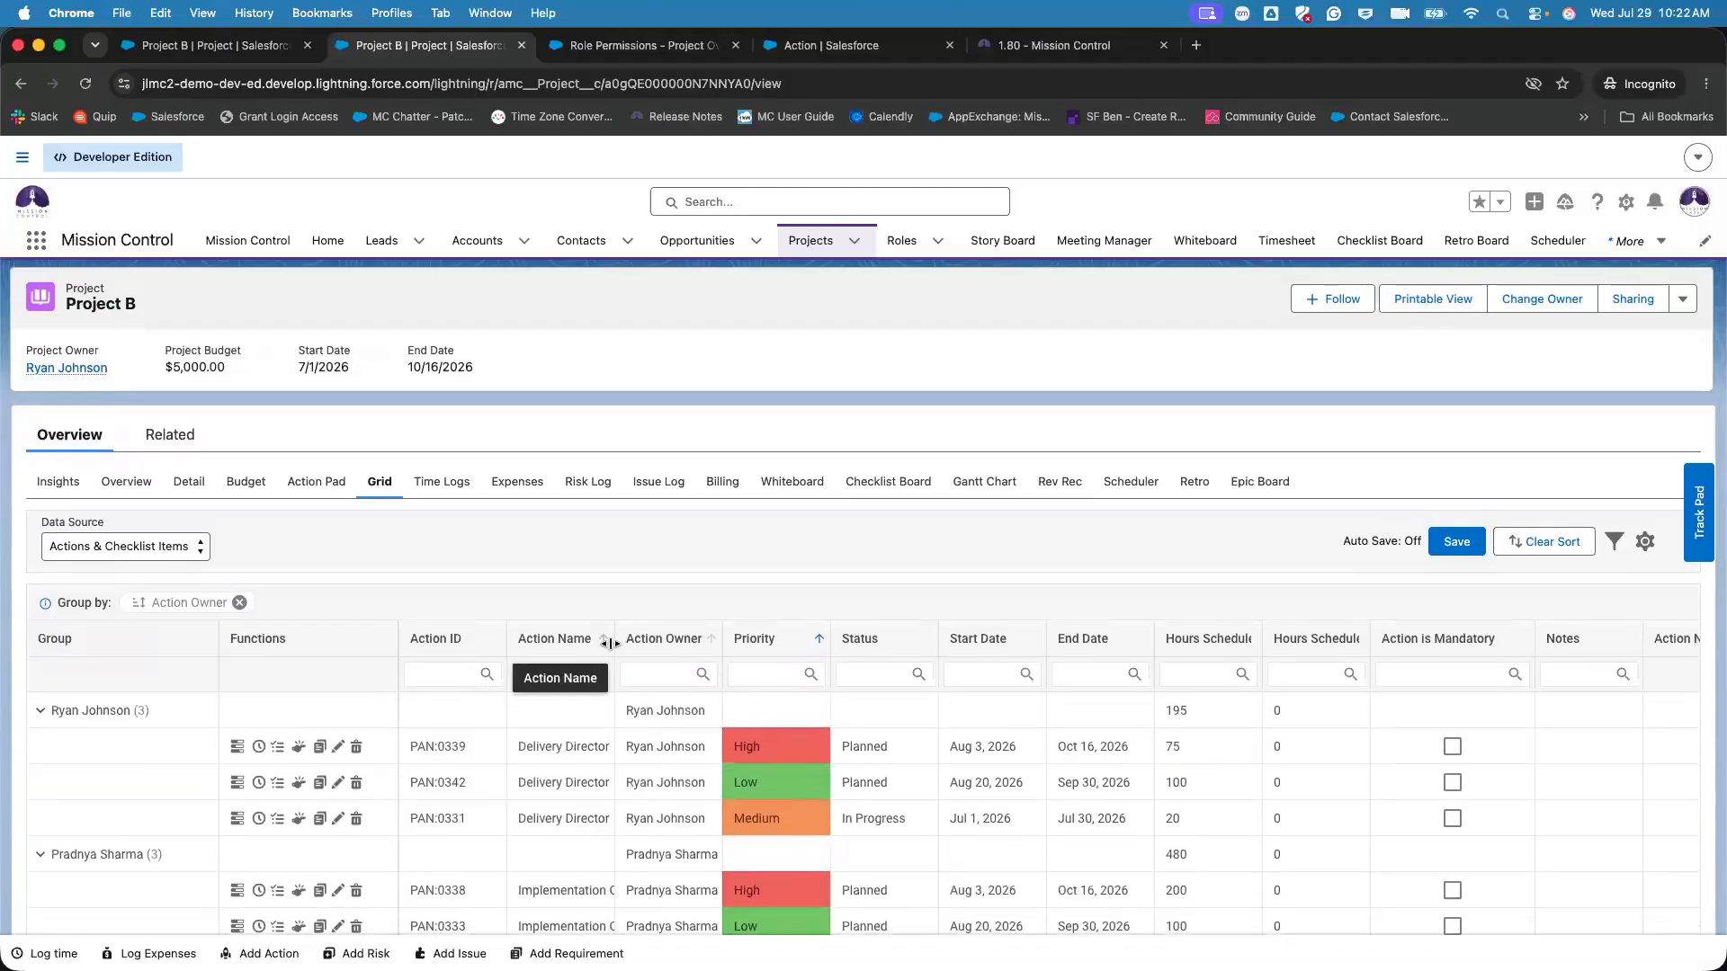
{"action": "left_click_drag", "start_coordinate": [614, 640], "coordinate": [691, 645]}
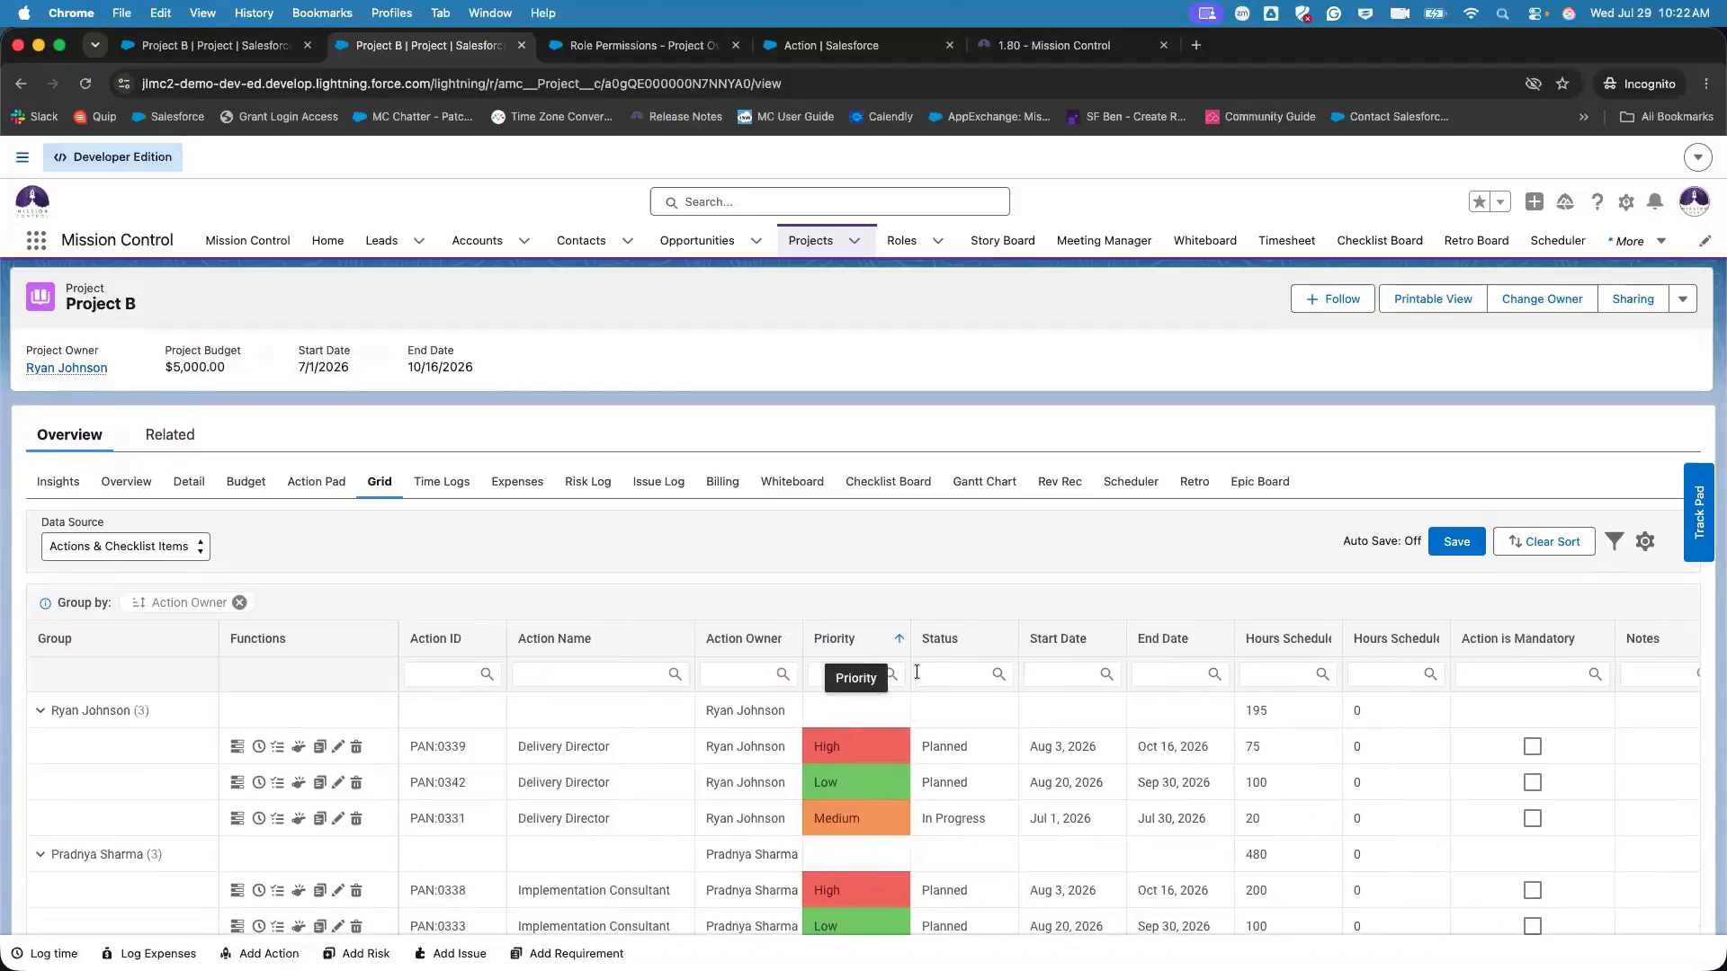
{"action": "scroll", "coordinate": [1038, 701], "scroll_direction": "down", "scroll_amount": 2}
{"action": "scroll", "coordinate": [1039, 702], "scroll_direction": "down", "scroll_amount": 2}
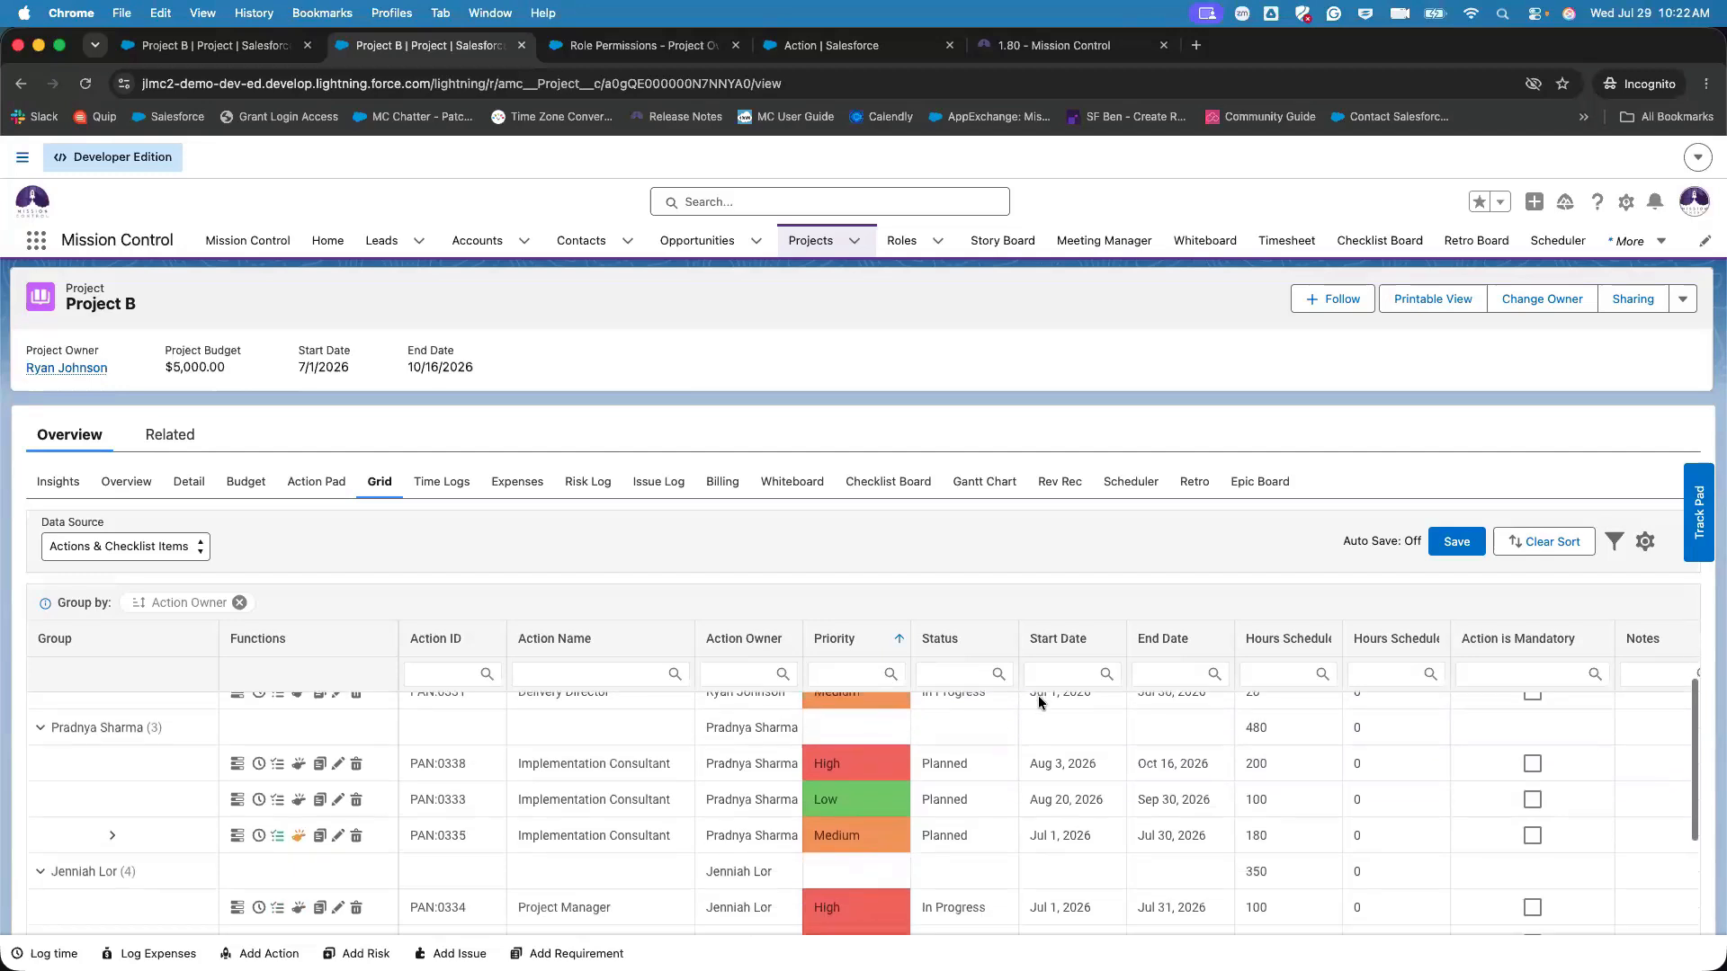
{"action": "scroll", "coordinate": [1459, 714], "scroll_direction": "right", "scroll_amount": 2}
{"action": "scroll", "coordinate": [1459, 714], "scroll_direction": "right", "scroll_amount": 1}
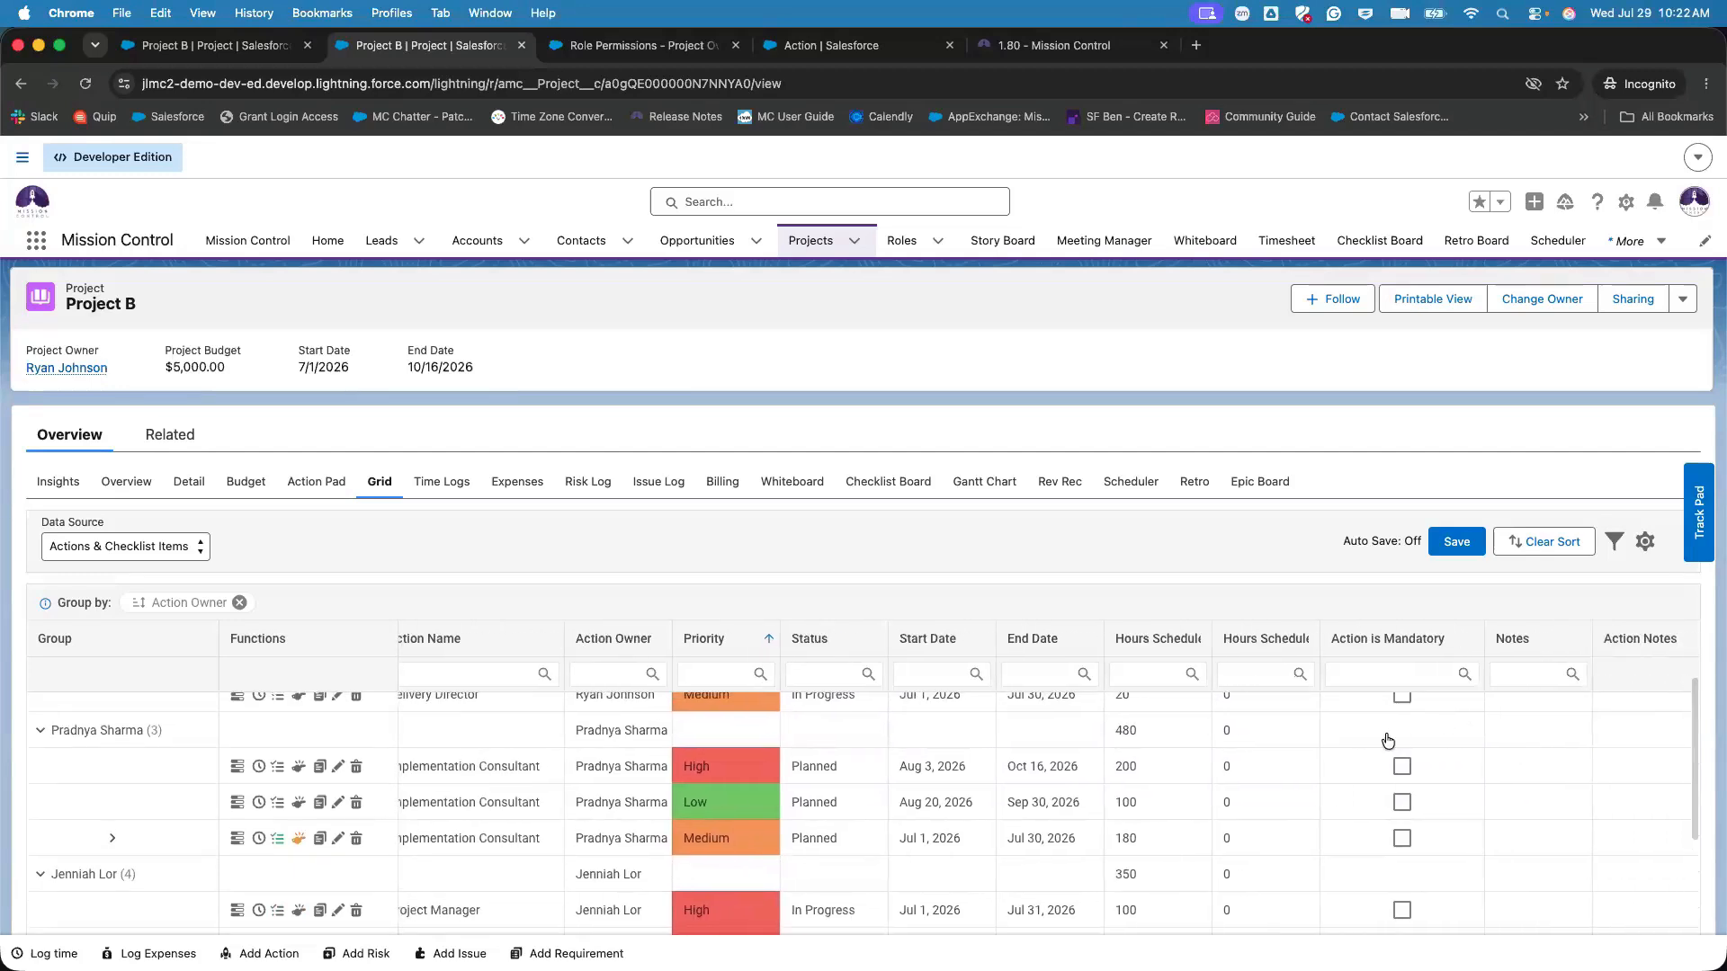
{"action": "scroll", "coordinate": [1337, 788], "scroll_direction": "up", "scroll_amount": 3}
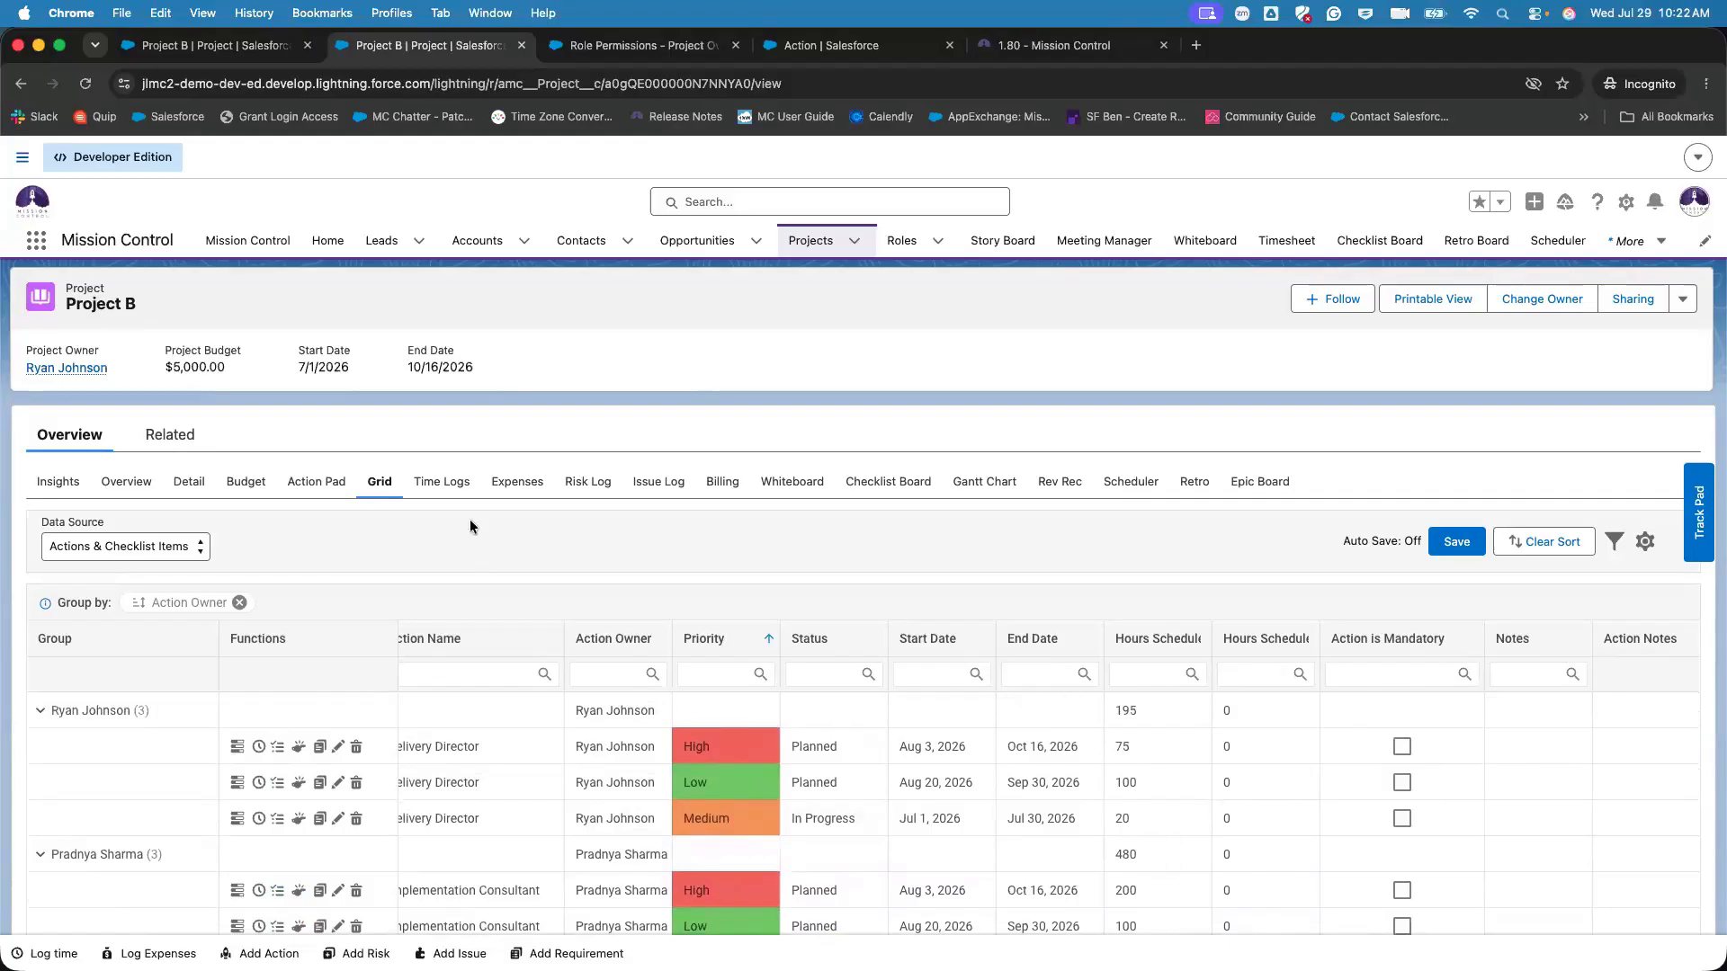
- Assign a Project Manager contributor with 5 billable hours to the high-priority Delivery Director action through the Resource Assignment Wizard and save
{"action": "scroll", "coordinate": [469, 520], "scroll_direction": "down", "scroll_amount": 2}
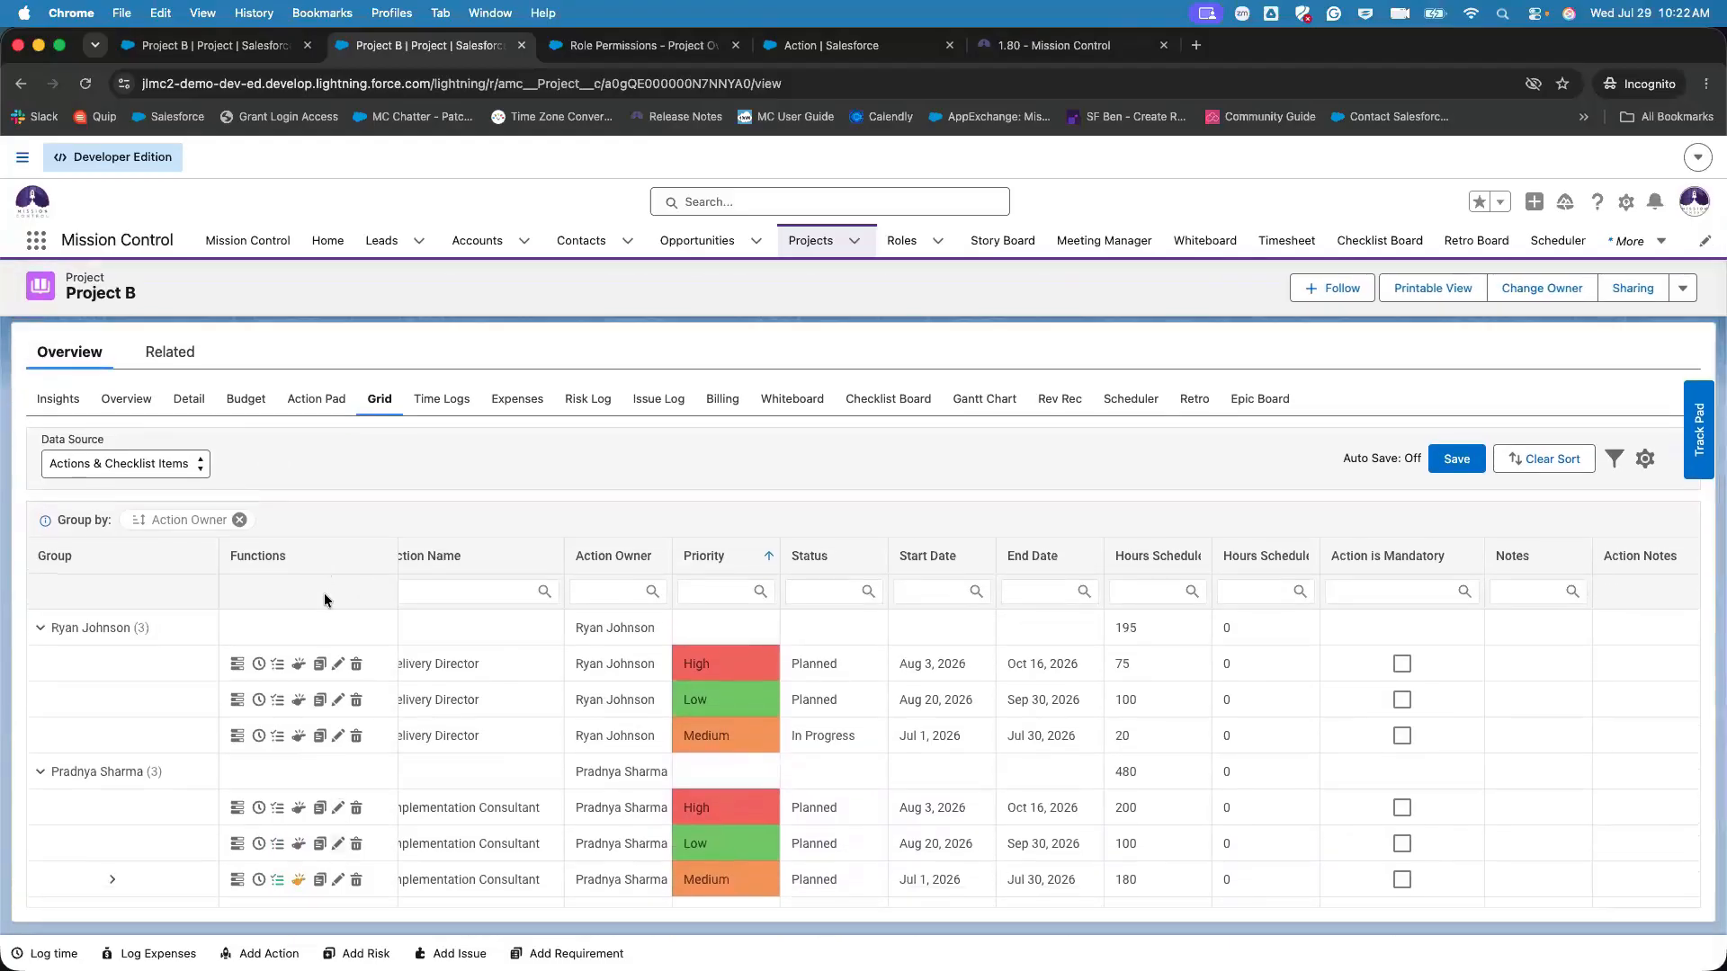
{"action": "left_click", "coordinate": [232, 663]}
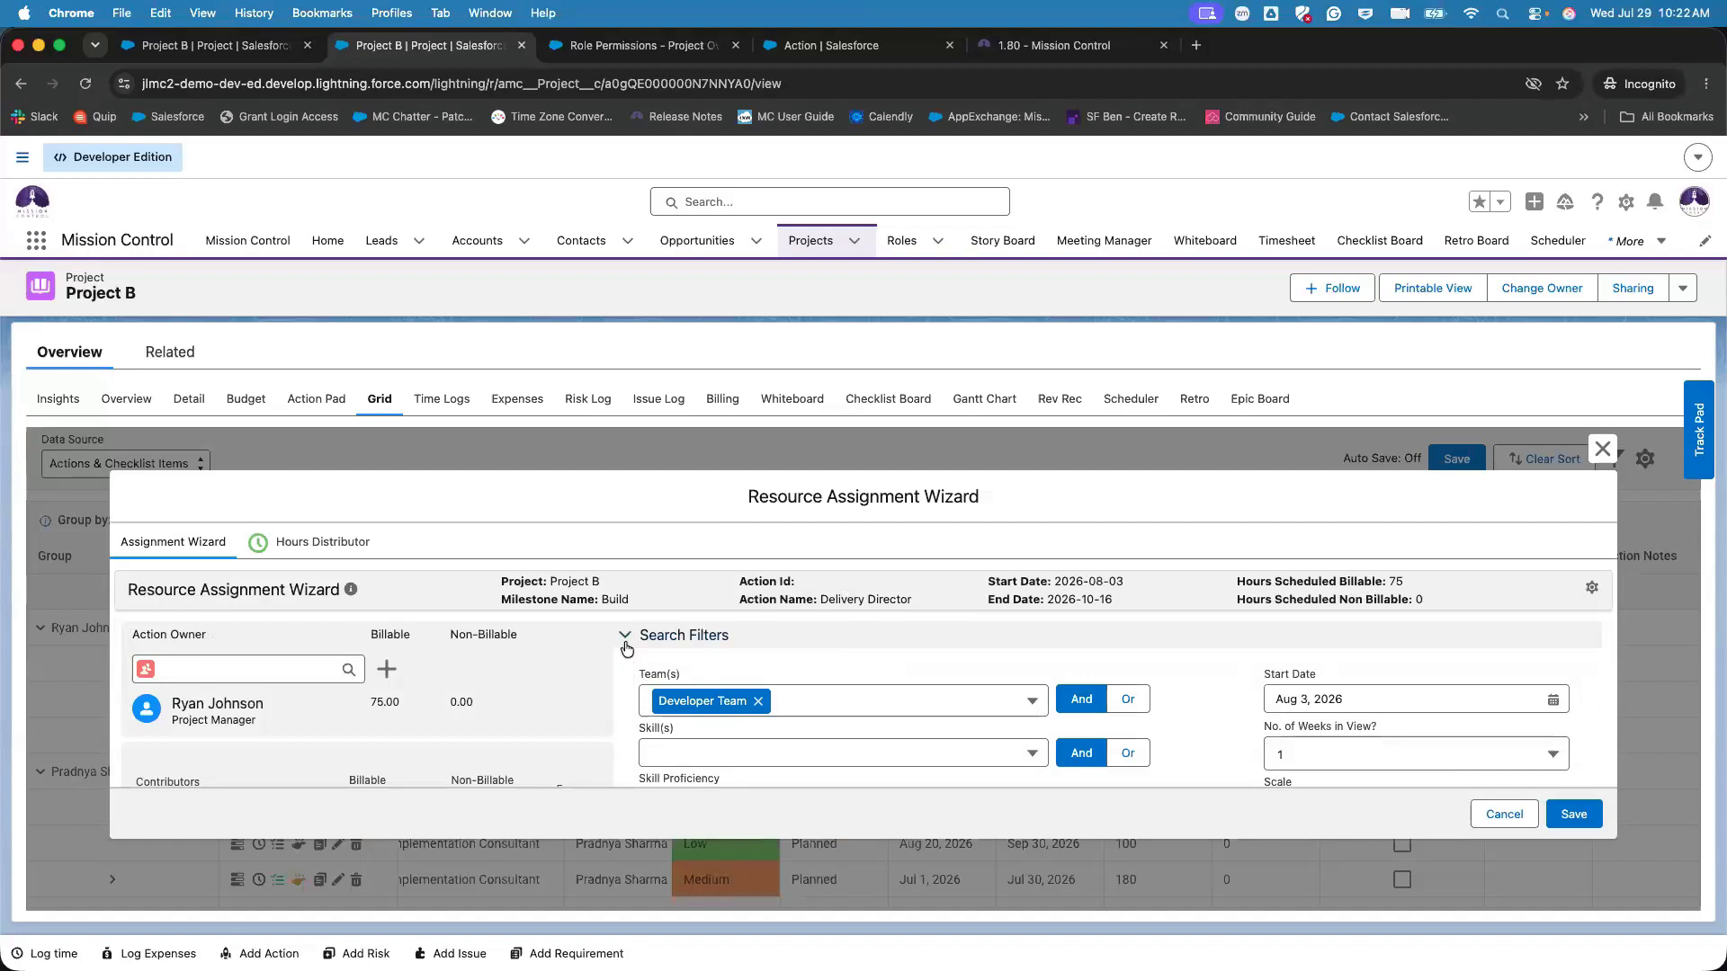
{"action": "scroll", "coordinate": [630, 705], "scroll_direction": "down", "scroll_amount": 3}
{"action": "left_click", "coordinate": [282, 664]}
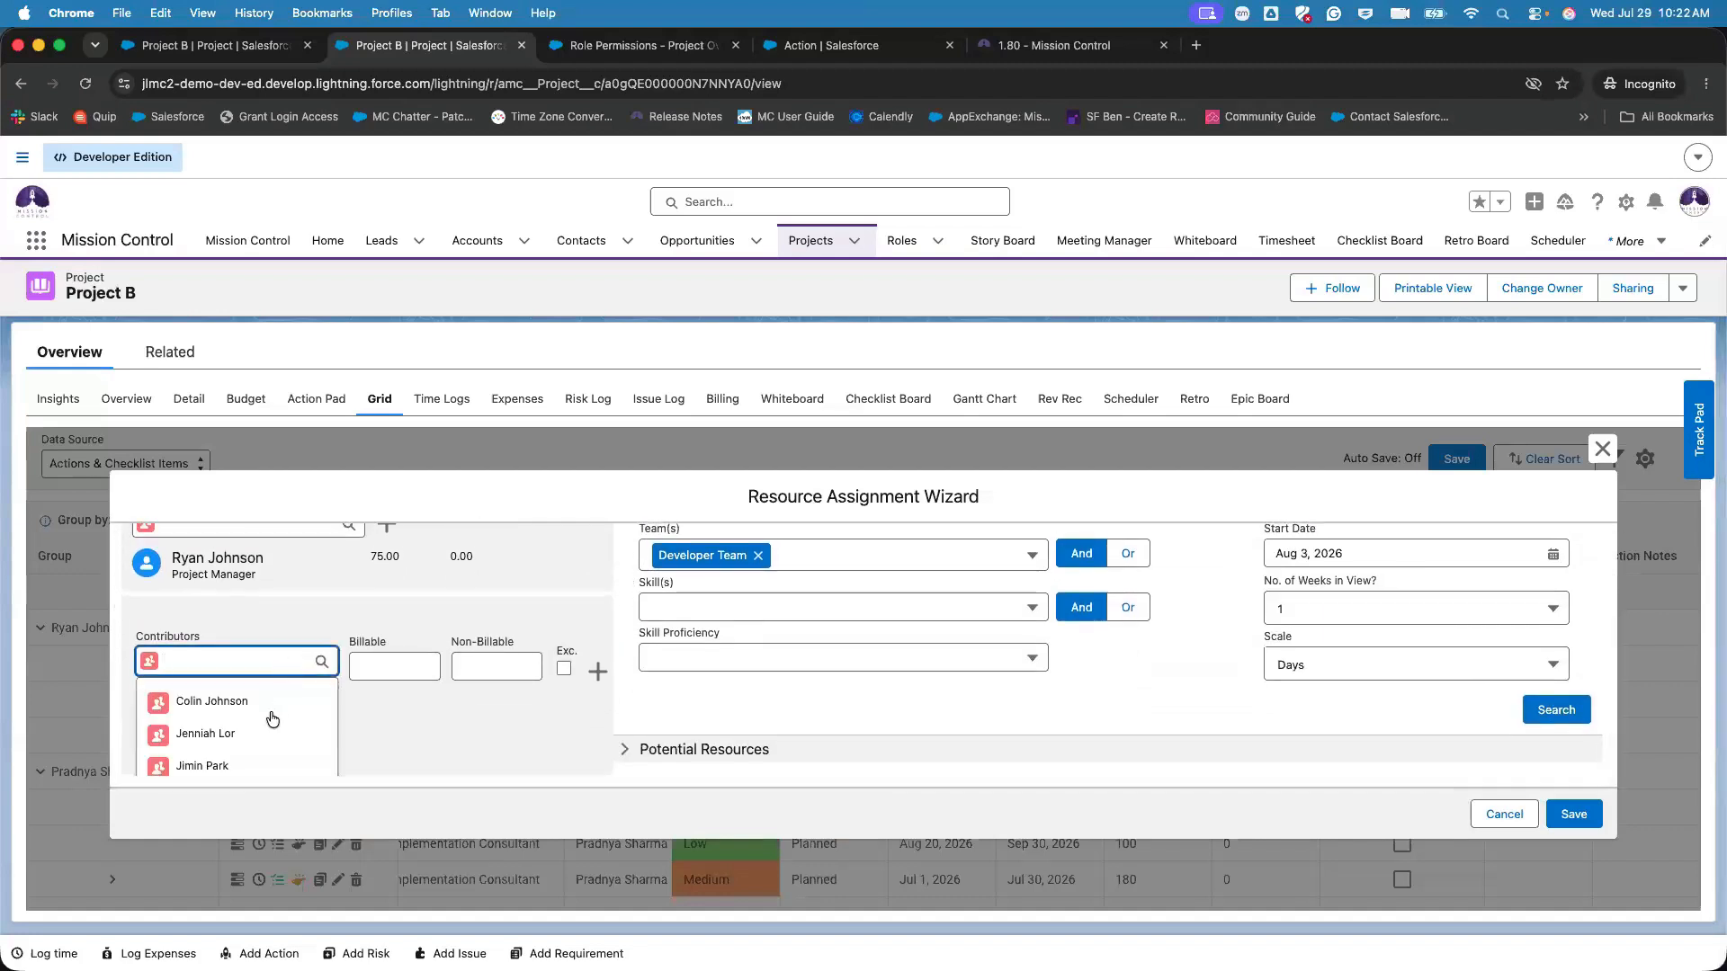
{"action": "left_click", "coordinate": [194, 701]}
{"action": "left_click", "coordinate": [411, 652]}
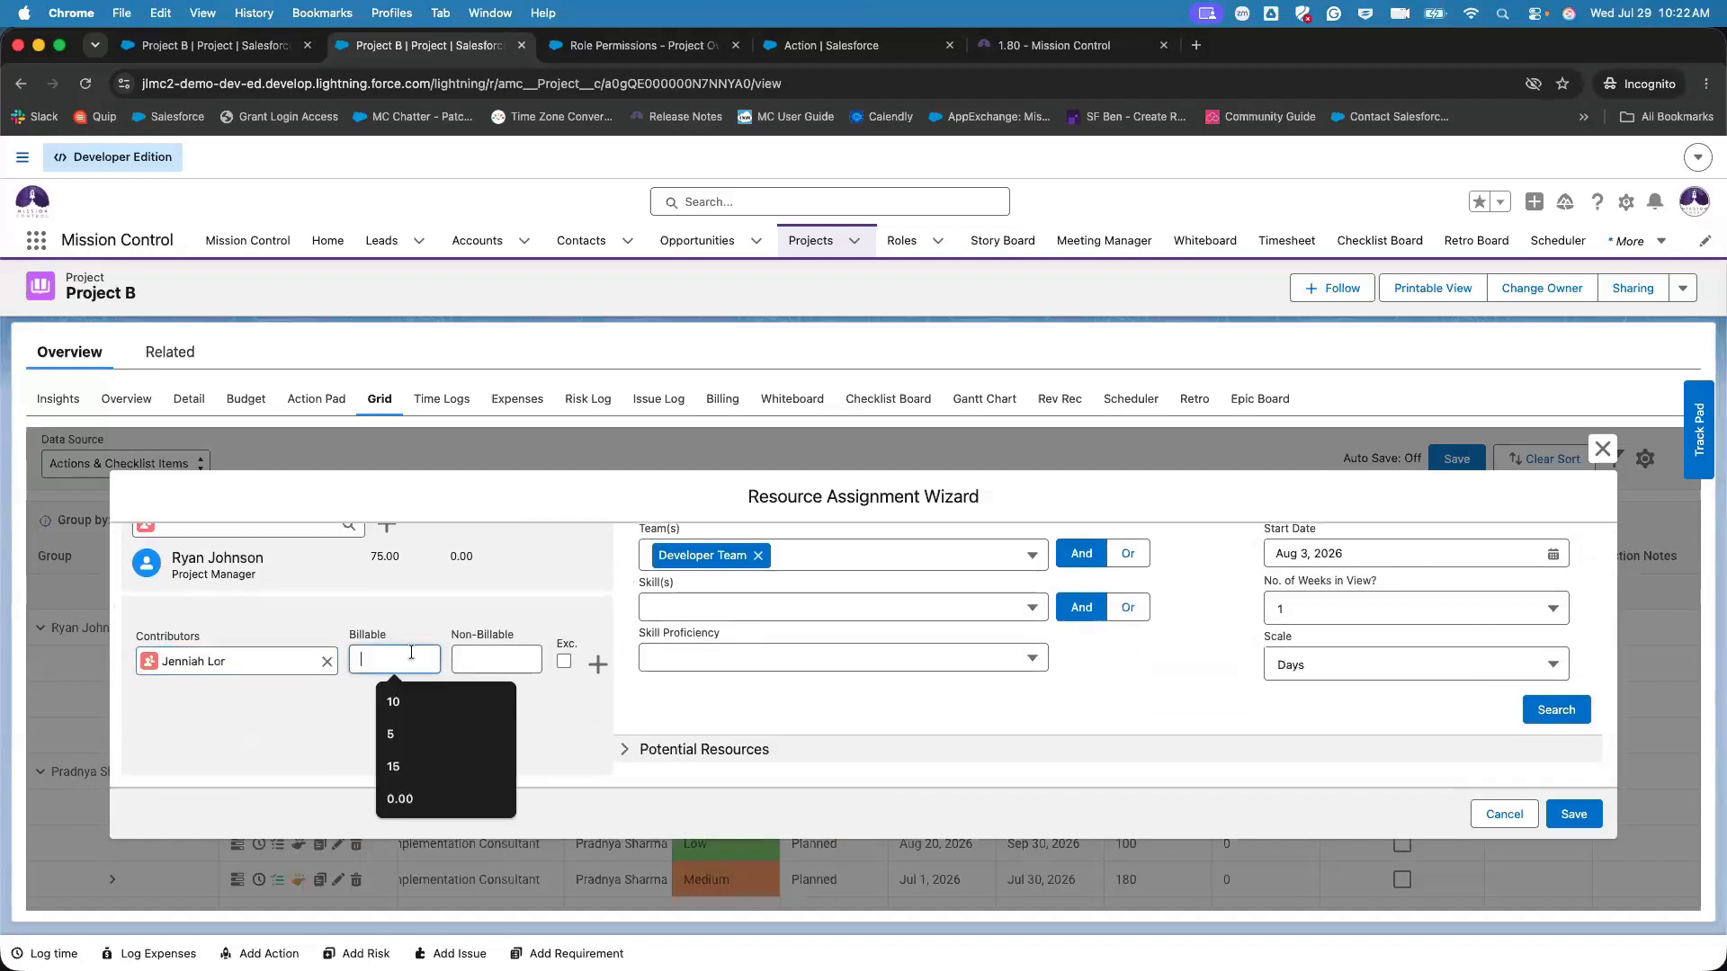
{"action": "type", "text": "1"}
{"action": "key", "text": "BackSpace"}
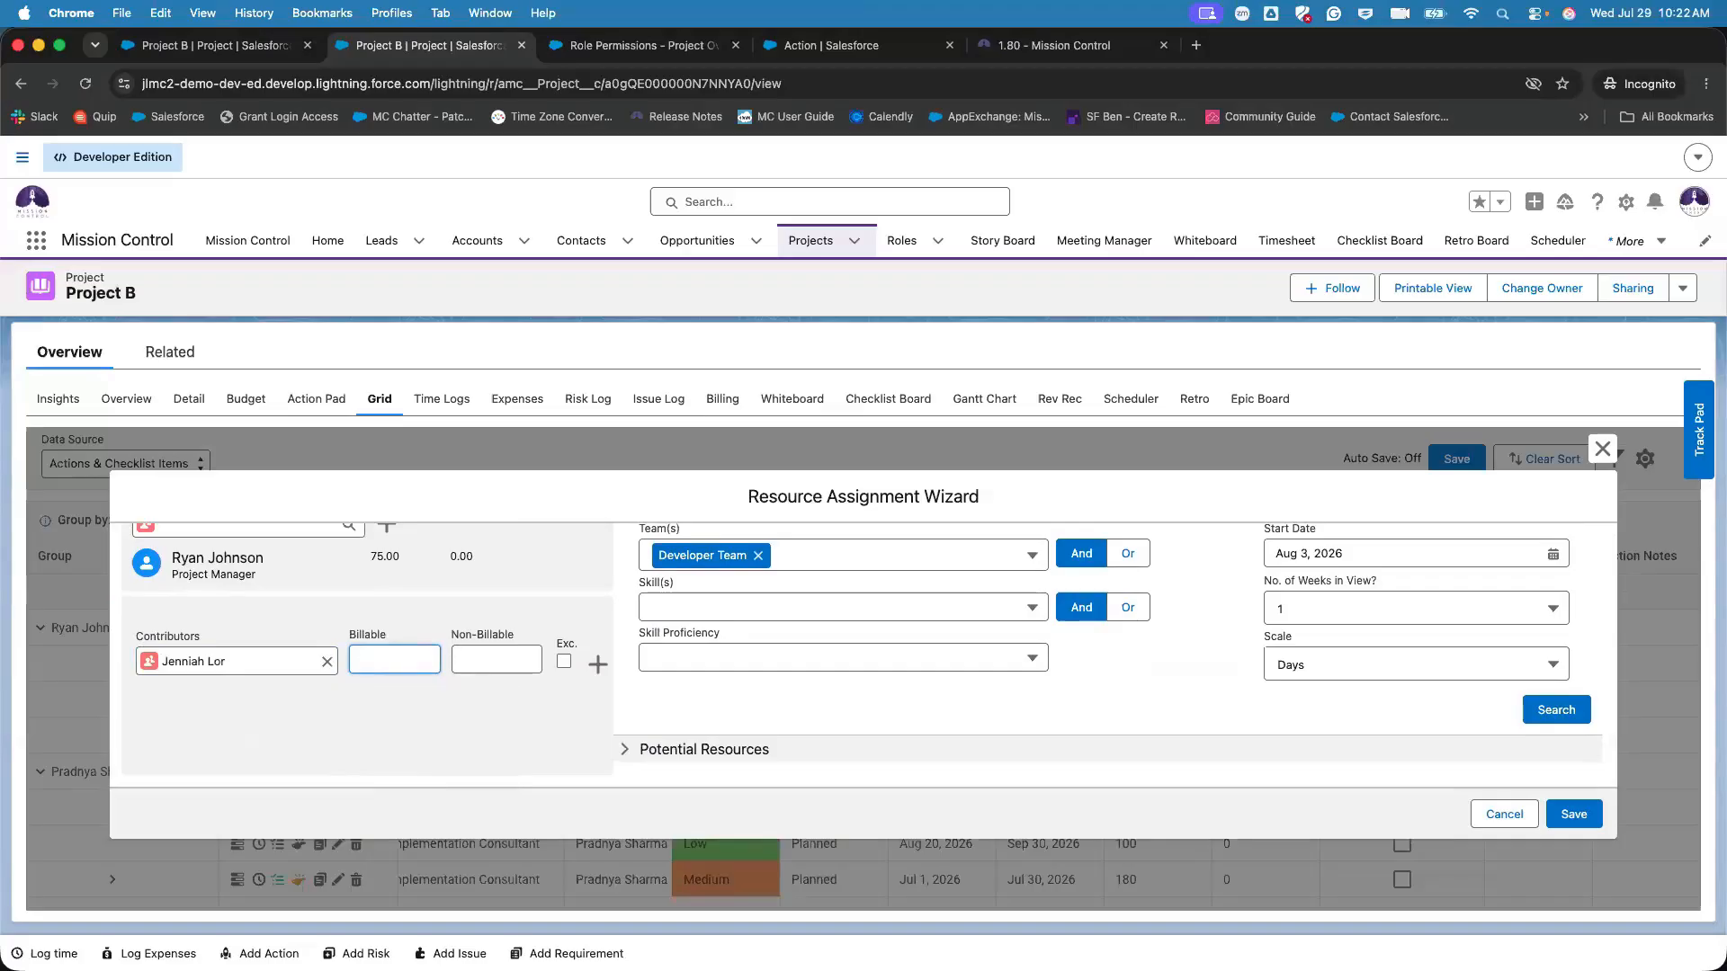
{"action": "left_click", "coordinate": [552, 690]}
{"action": "left_click", "coordinate": [591, 665]}
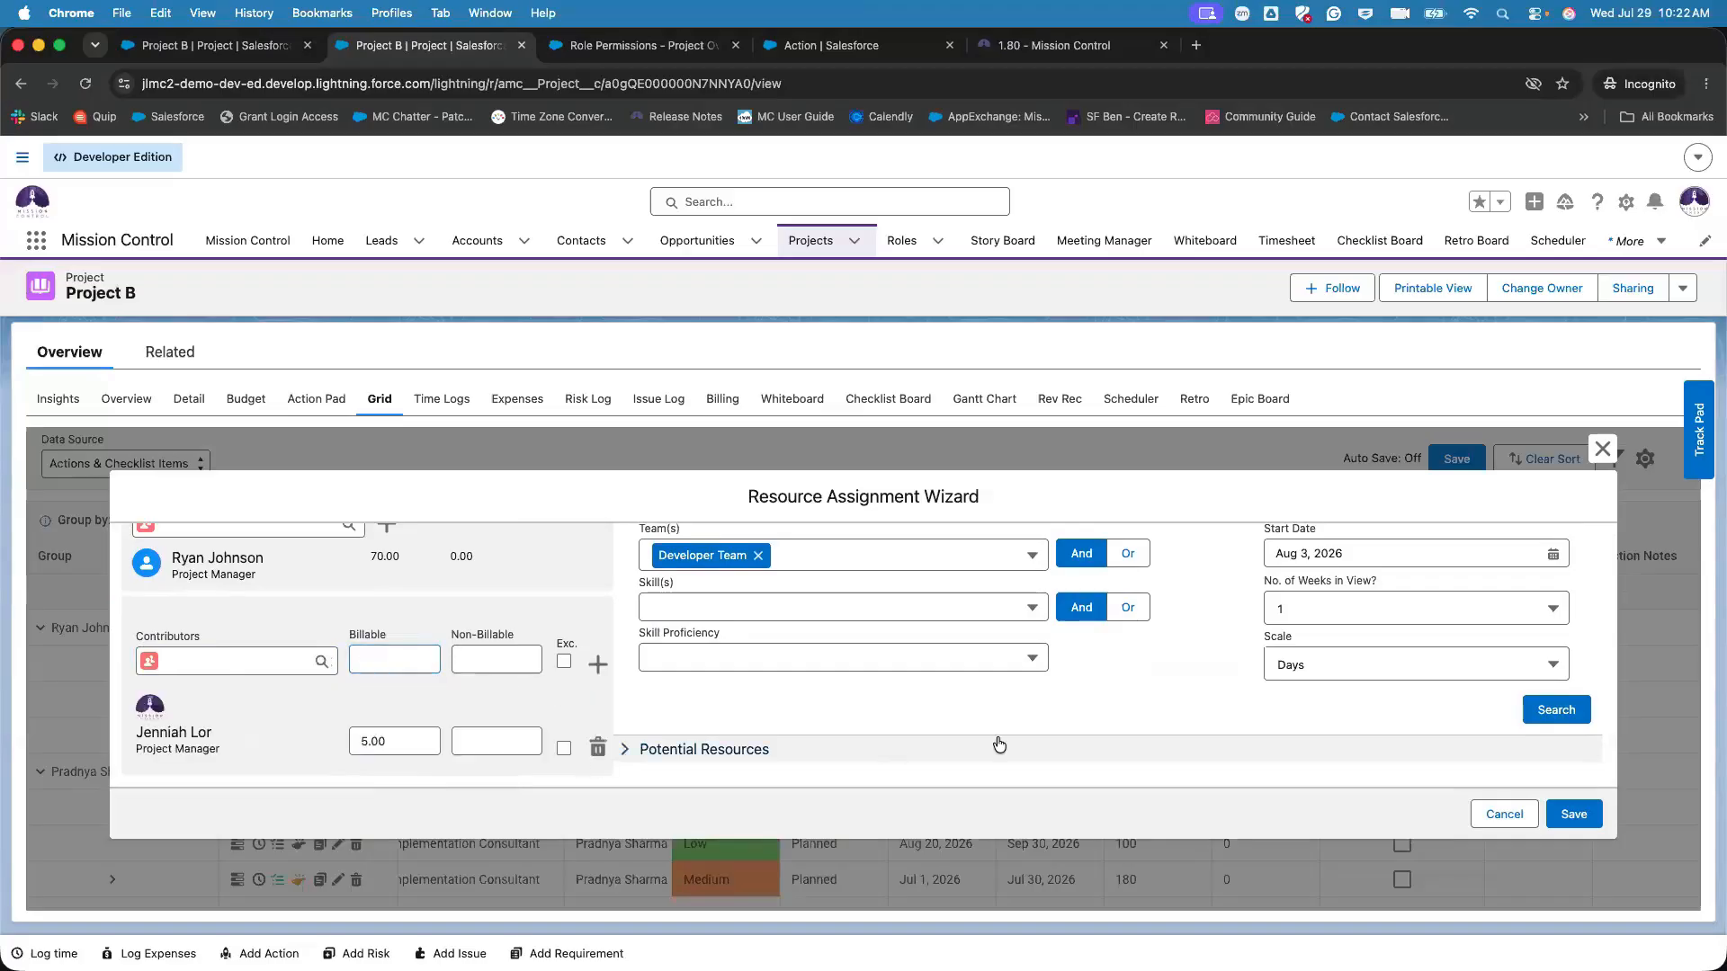
{"action": "left_click", "coordinate": [1574, 815]}
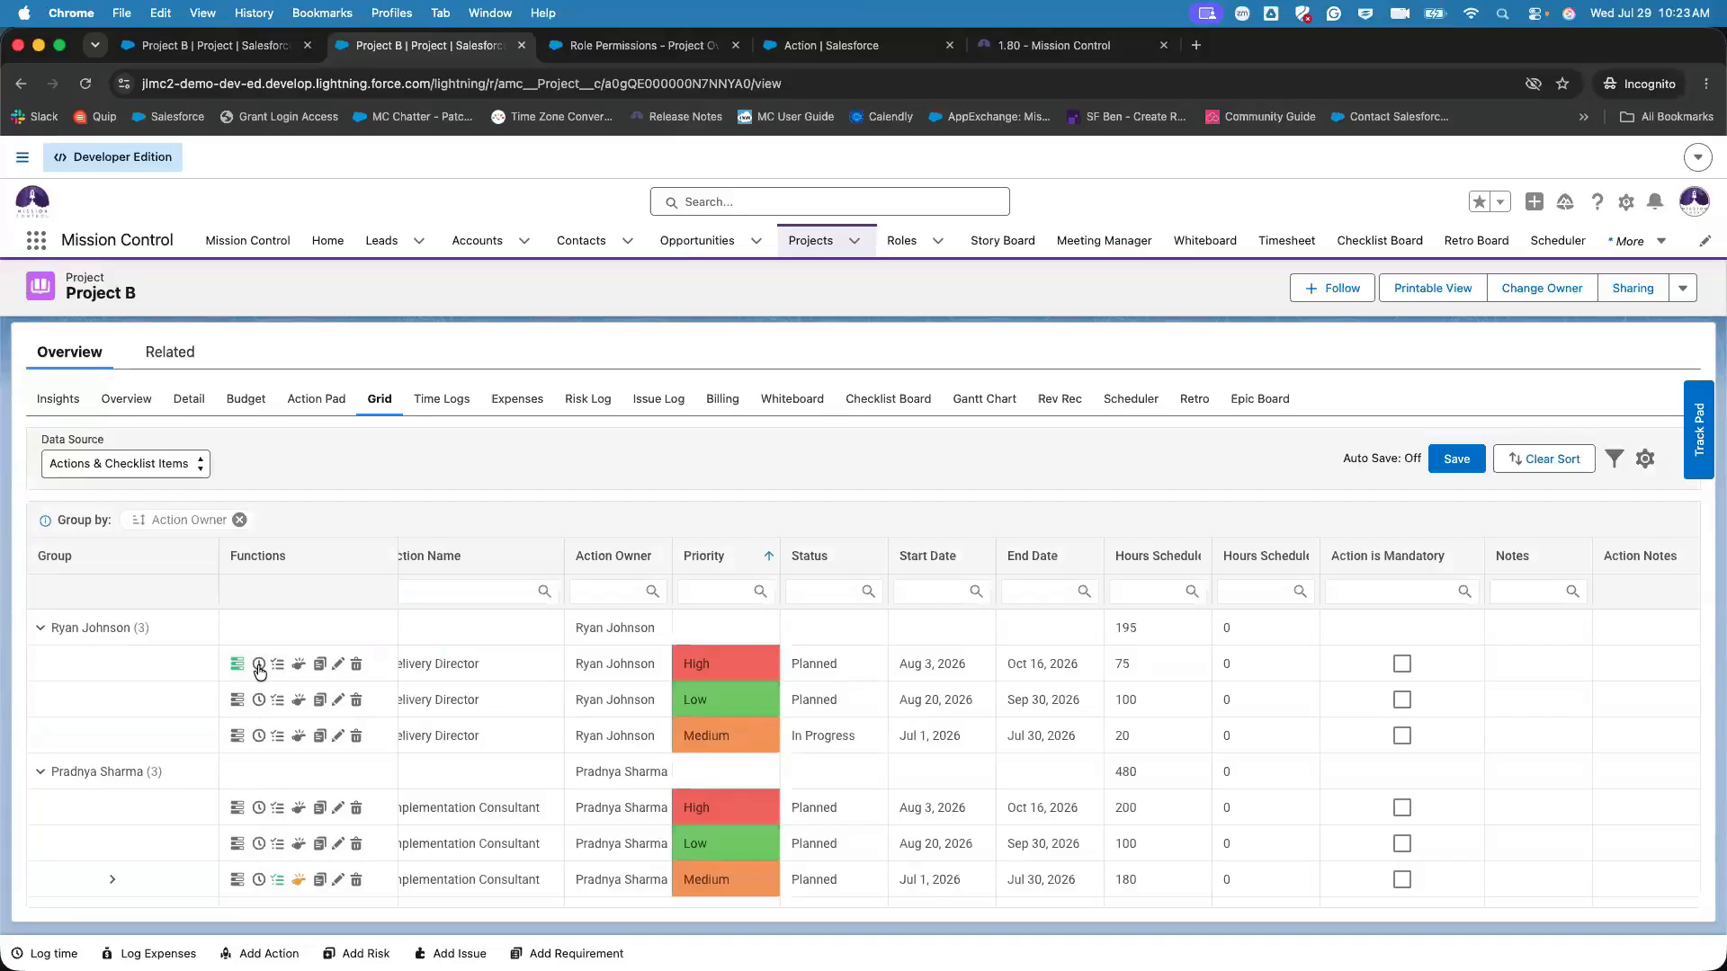
- Open the Log Time form for the high-priority Delivery Director action, review its fields down to the time tracking option, and close it
{"action": "left_click", "coordinate": [258, 665]}
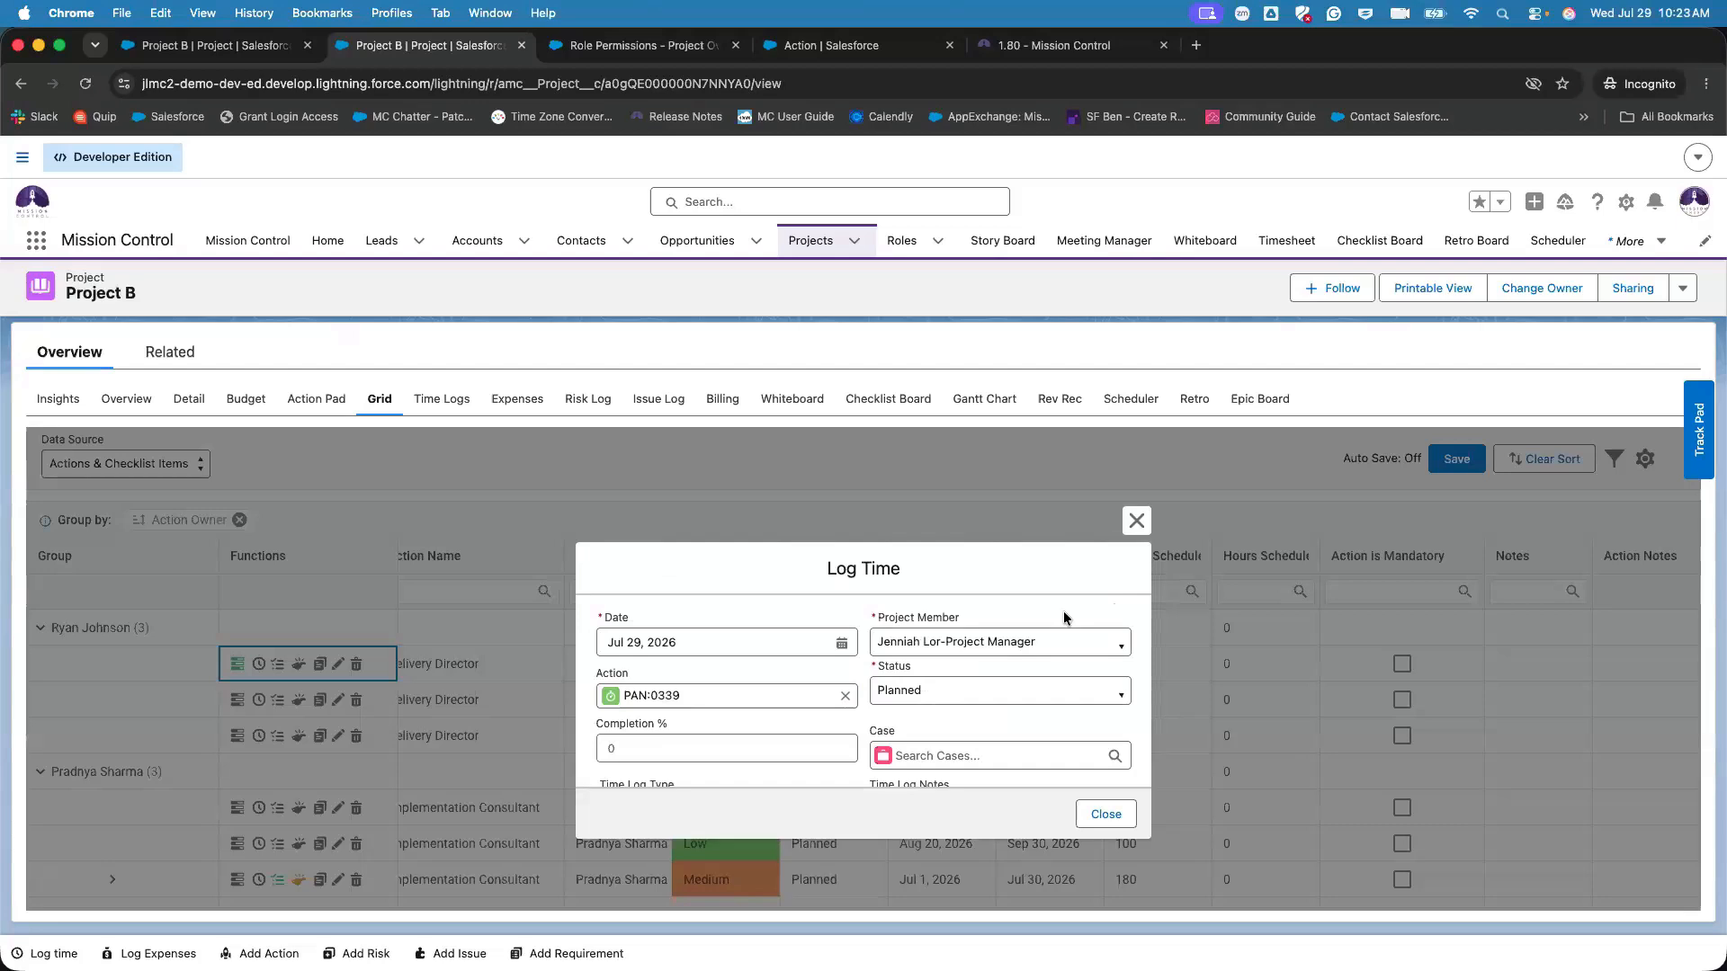
{"action": "scroll", "coordinate": [1063, 612], "scroll_direction": "down", "scroll_amount": 5}
{"action": "scroll", "coordinate": [1063, 611], "scroll_direction": "down", "scroll_amount": 3}
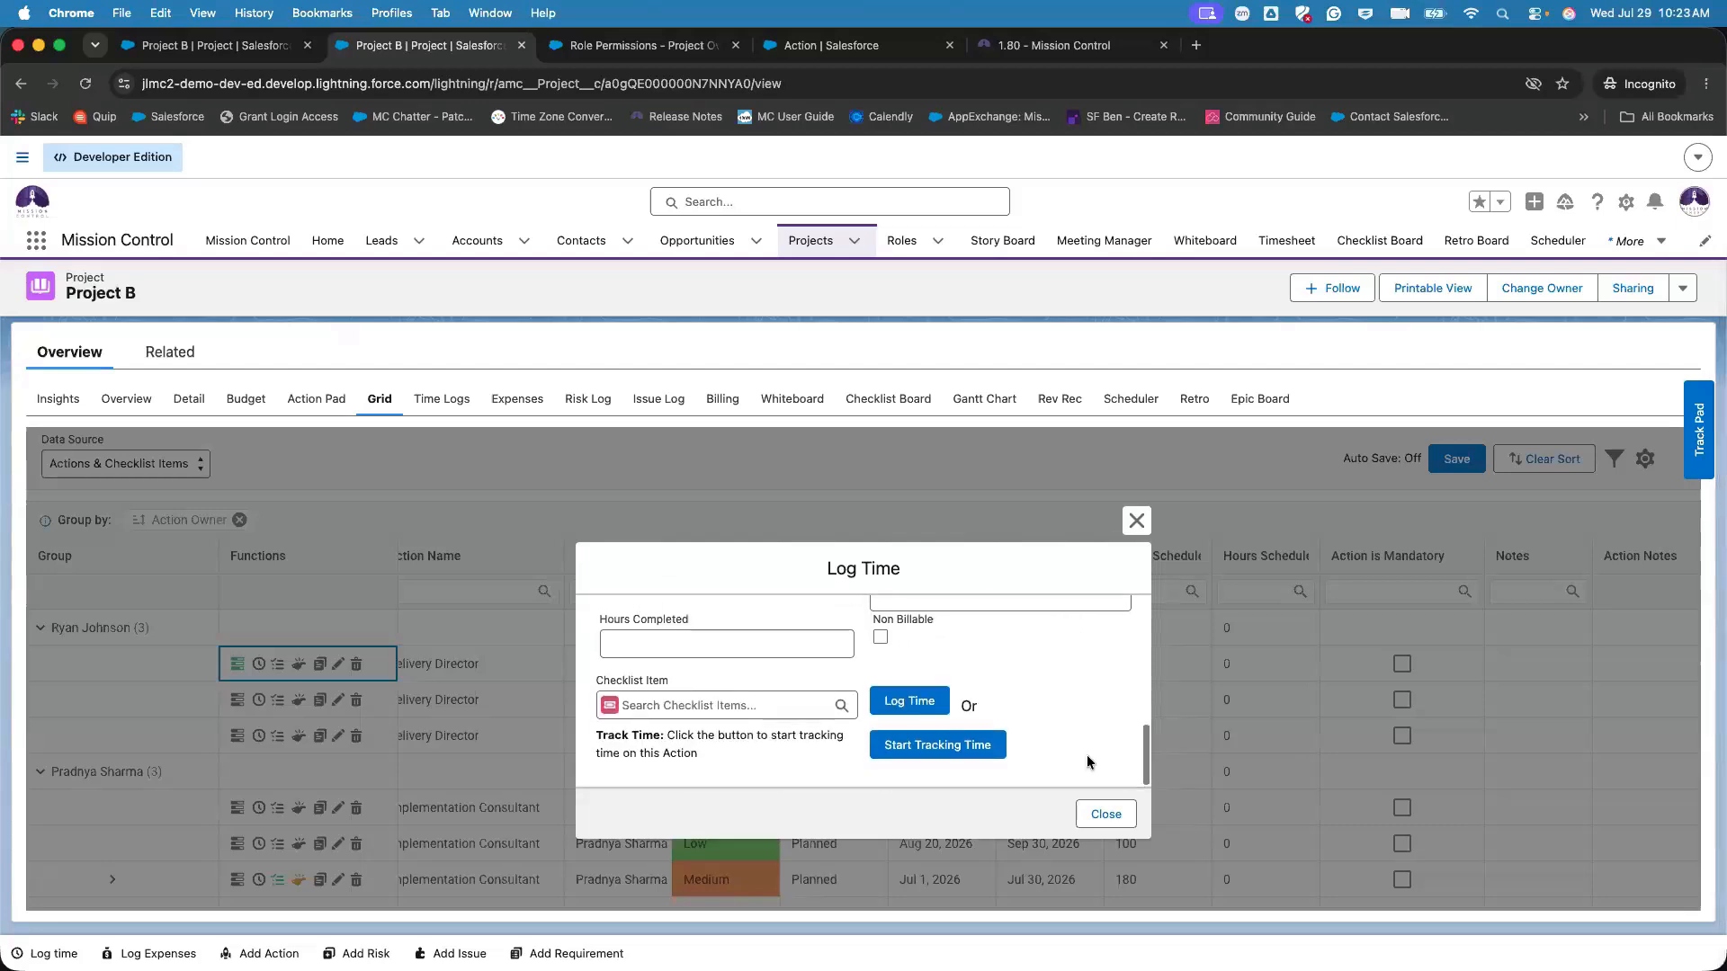
{"action": "left_click", "coordinate": [1106, 815]}
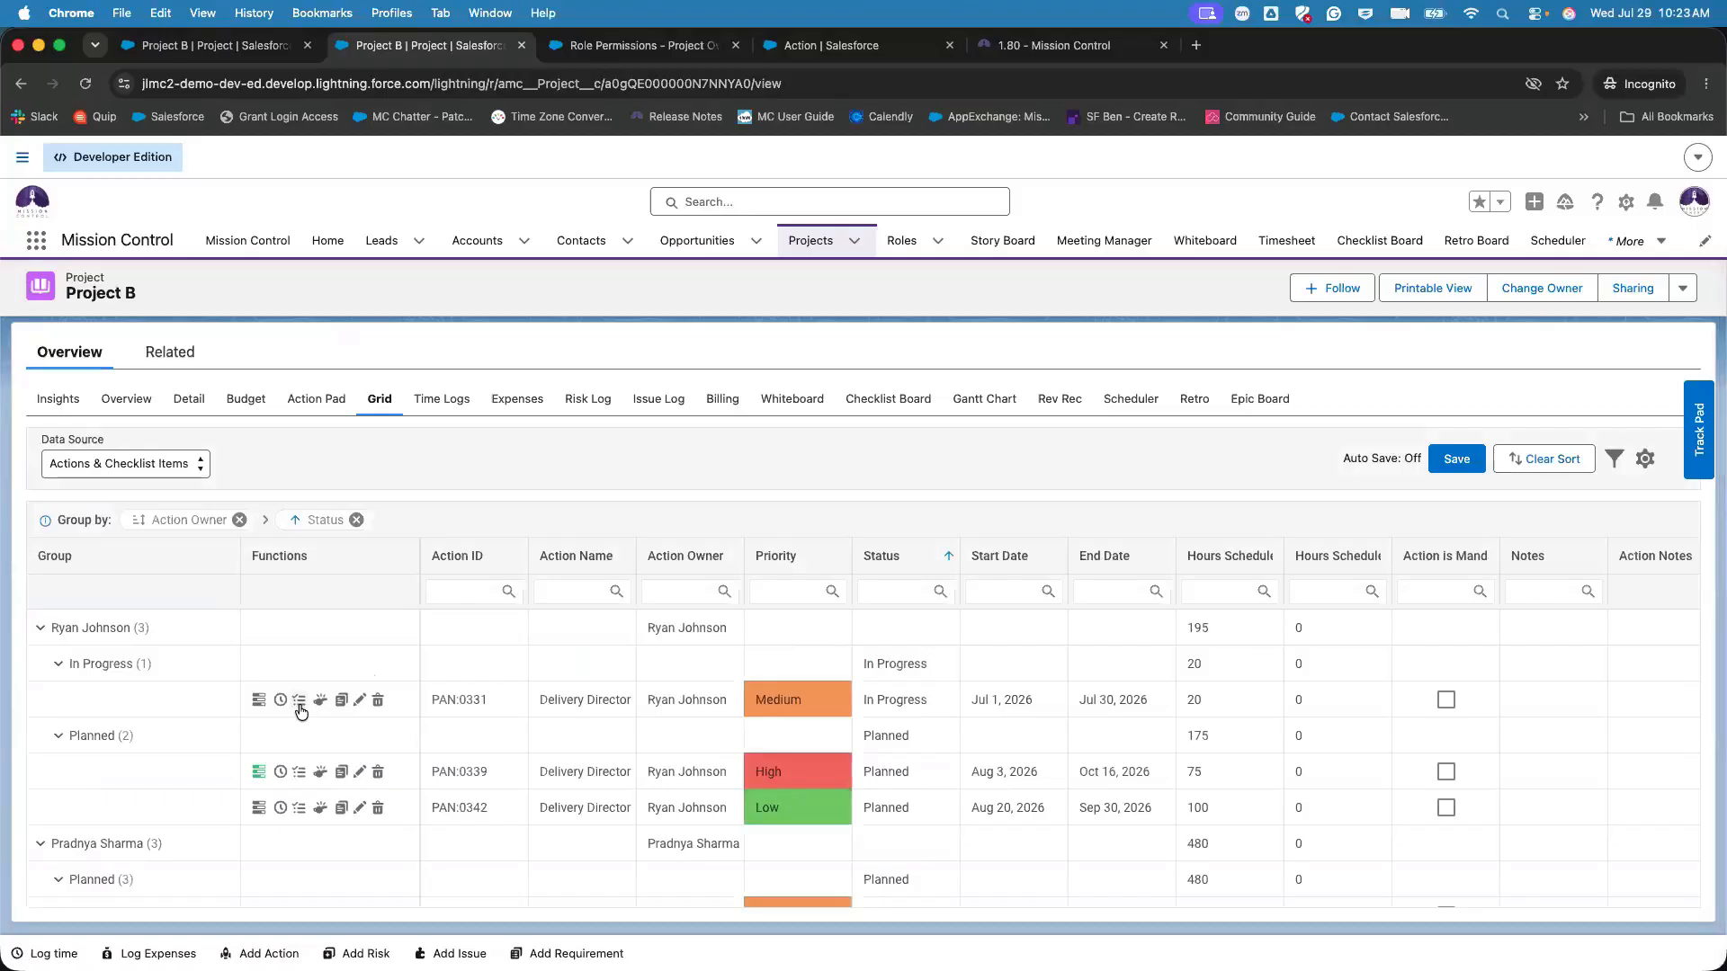
- Remove the Status and Action Owner groupings from the grid and widen the Action Name column to fit the full names
{"action": "left_click", "coordinate": [356, 520]}
{"action": "left_click", "coordinate": [239, 520]}
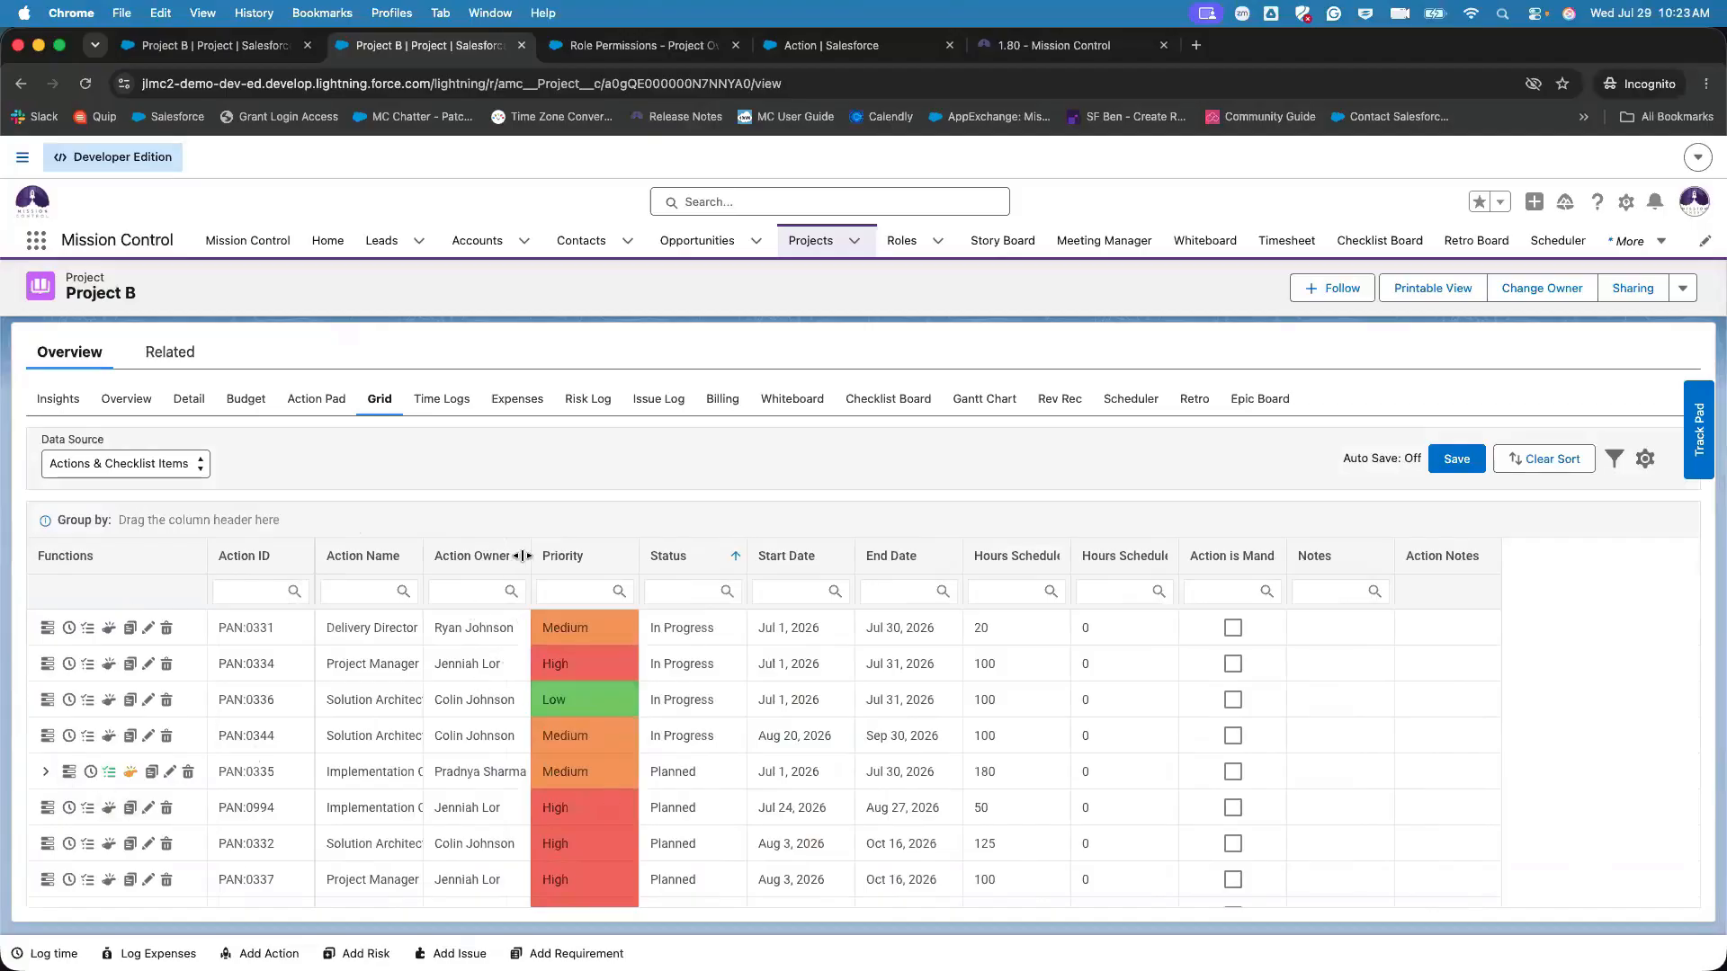
{"action": "left_click_drag", "start_coordinate": [422, 557], "coordinate": [560, 558]}
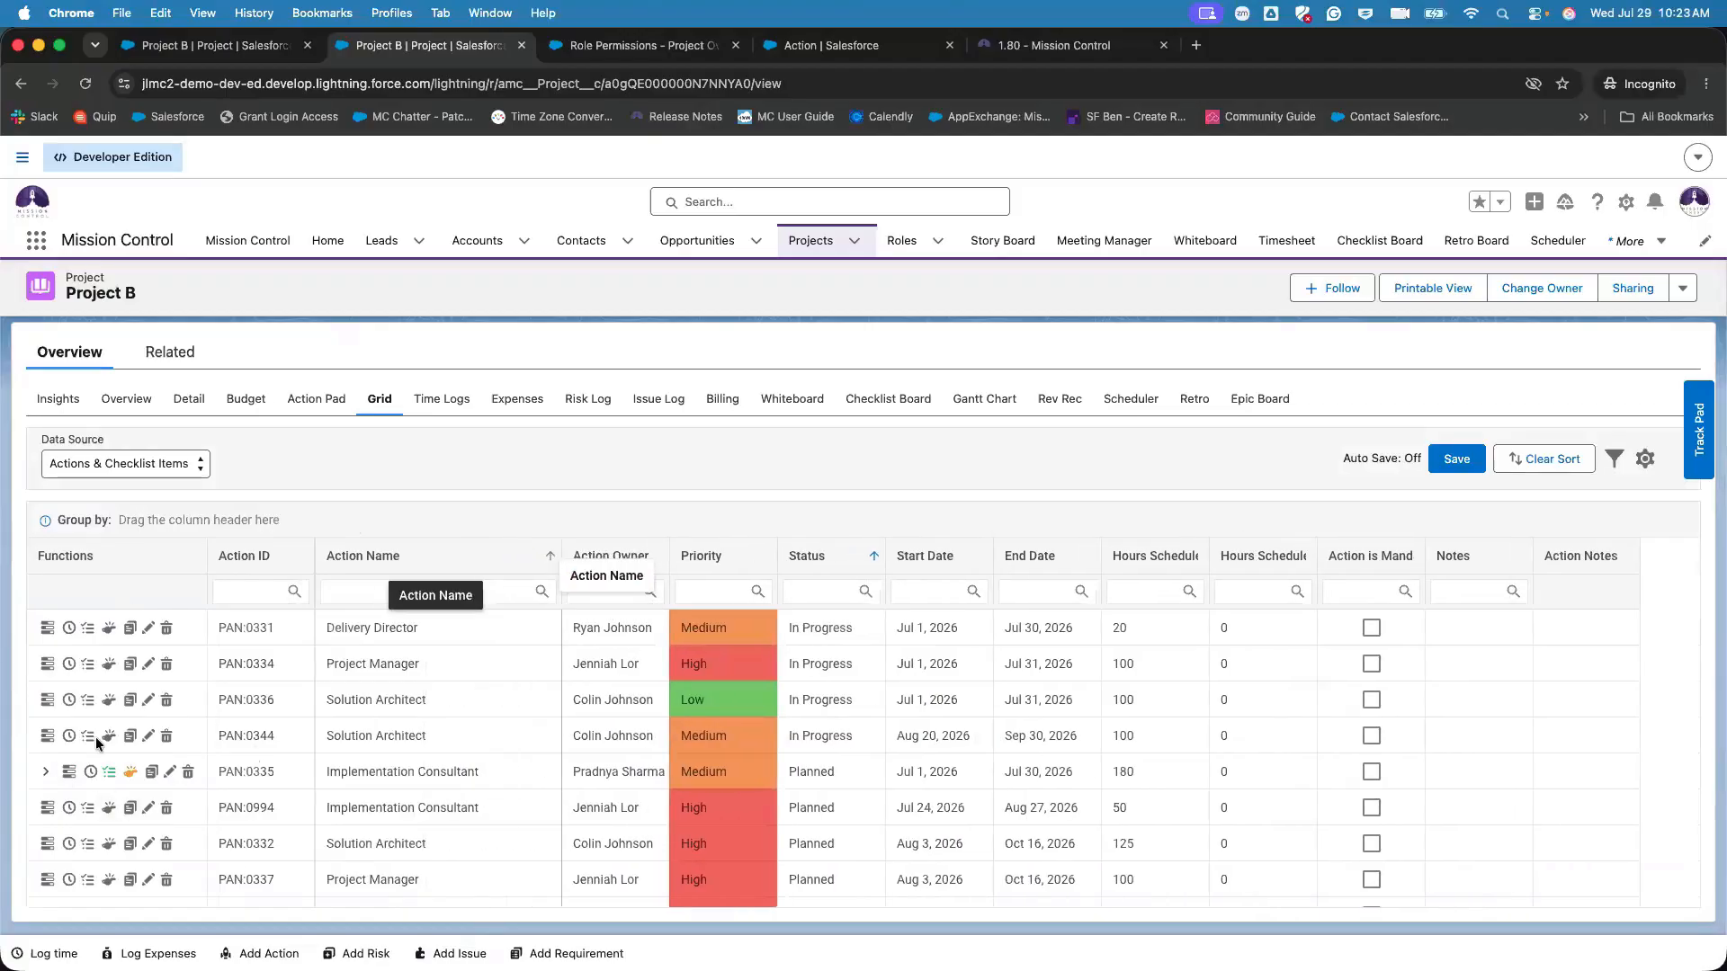
- Expand the checklist items under the medium-priority Implementation Consultant action and widen the Checklist Item Name column to fit the full names
{"action": "left_click", "coordinate": [45, 771]}
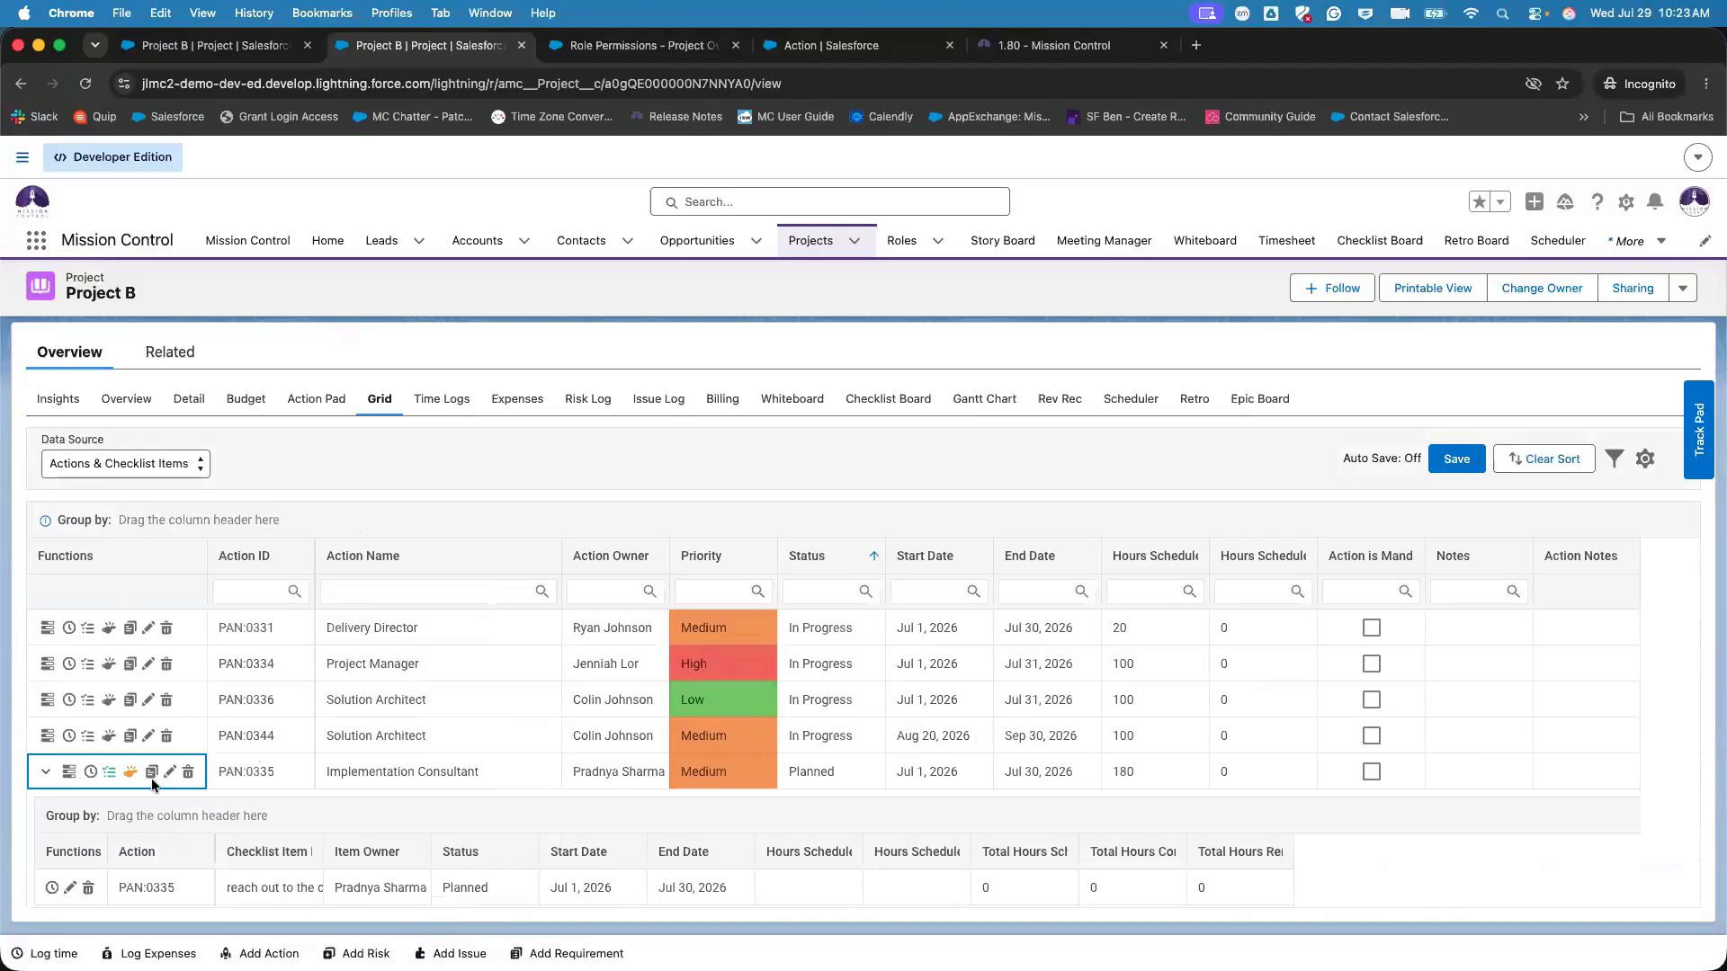
{"action": "left_click", "coordinate": [45, 772]}
{"action": "scroll", "coordinate": [322, 698], "scroll_direction": "down", "scroll_amount": 1}
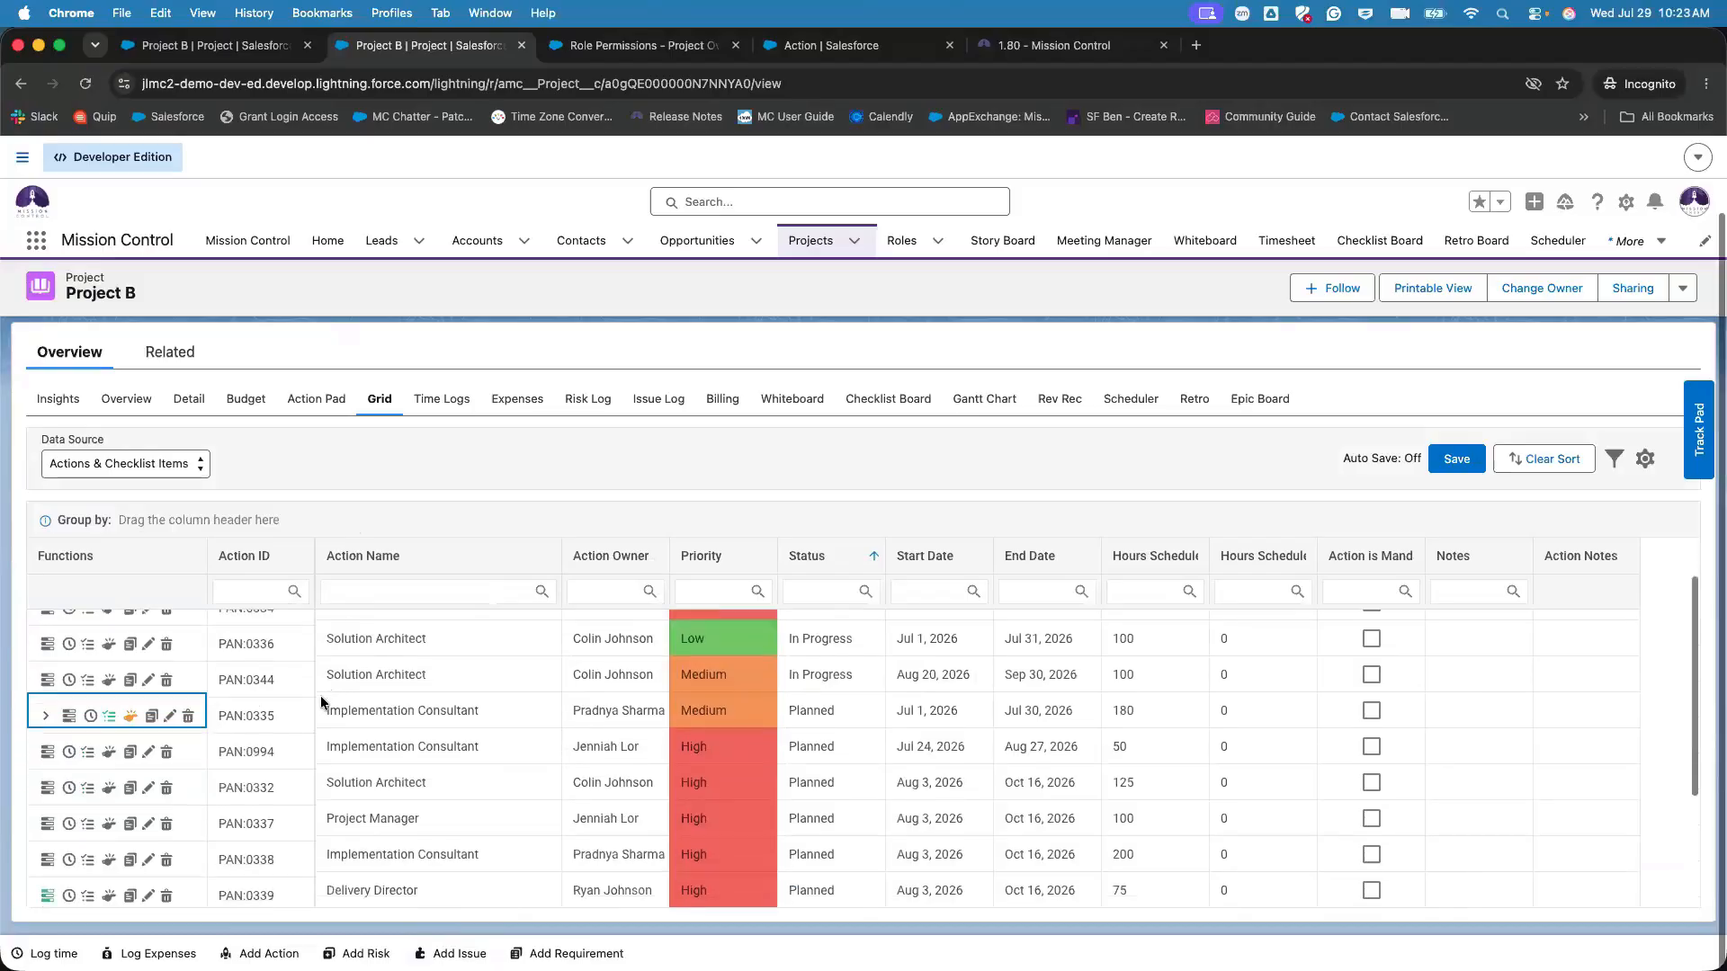
{"action": "scroll", "coordinate": [322, 701], "scroll_direction": "down", "scroll_amount": 1}
{"action": "left_click", "coordinate": [42, 709]}
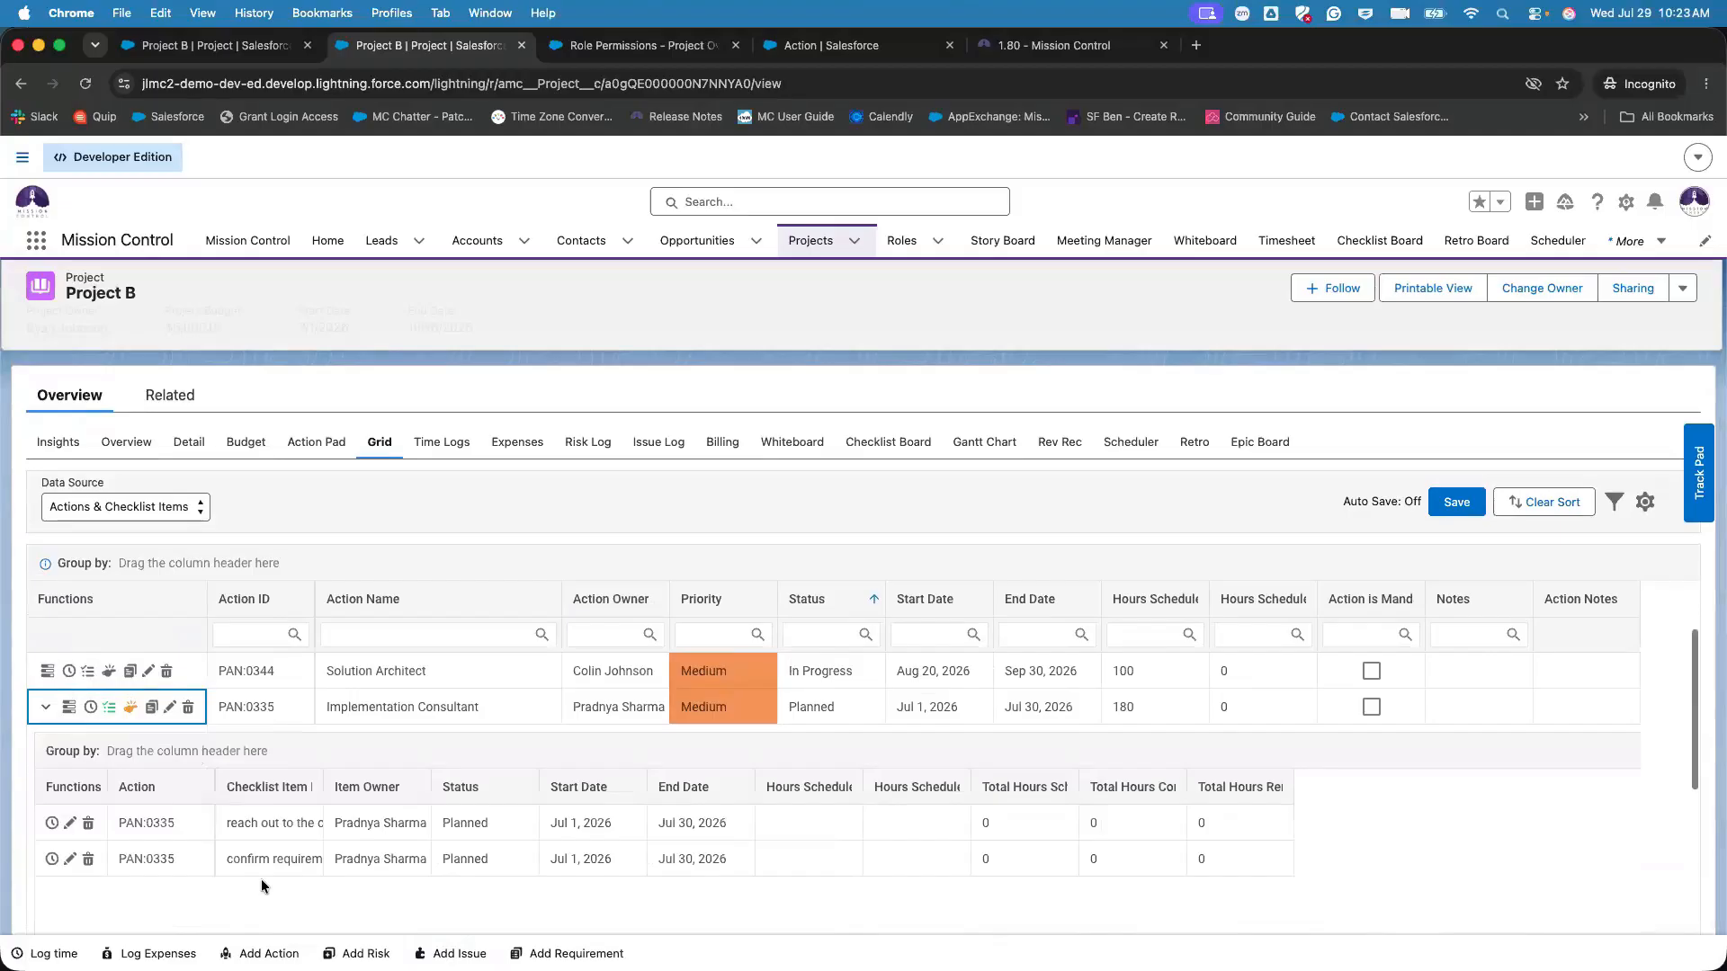
{"action": "scroll", "coordinate": [463, 714], "scroll_direction": "down", "scroll_amount": 1}
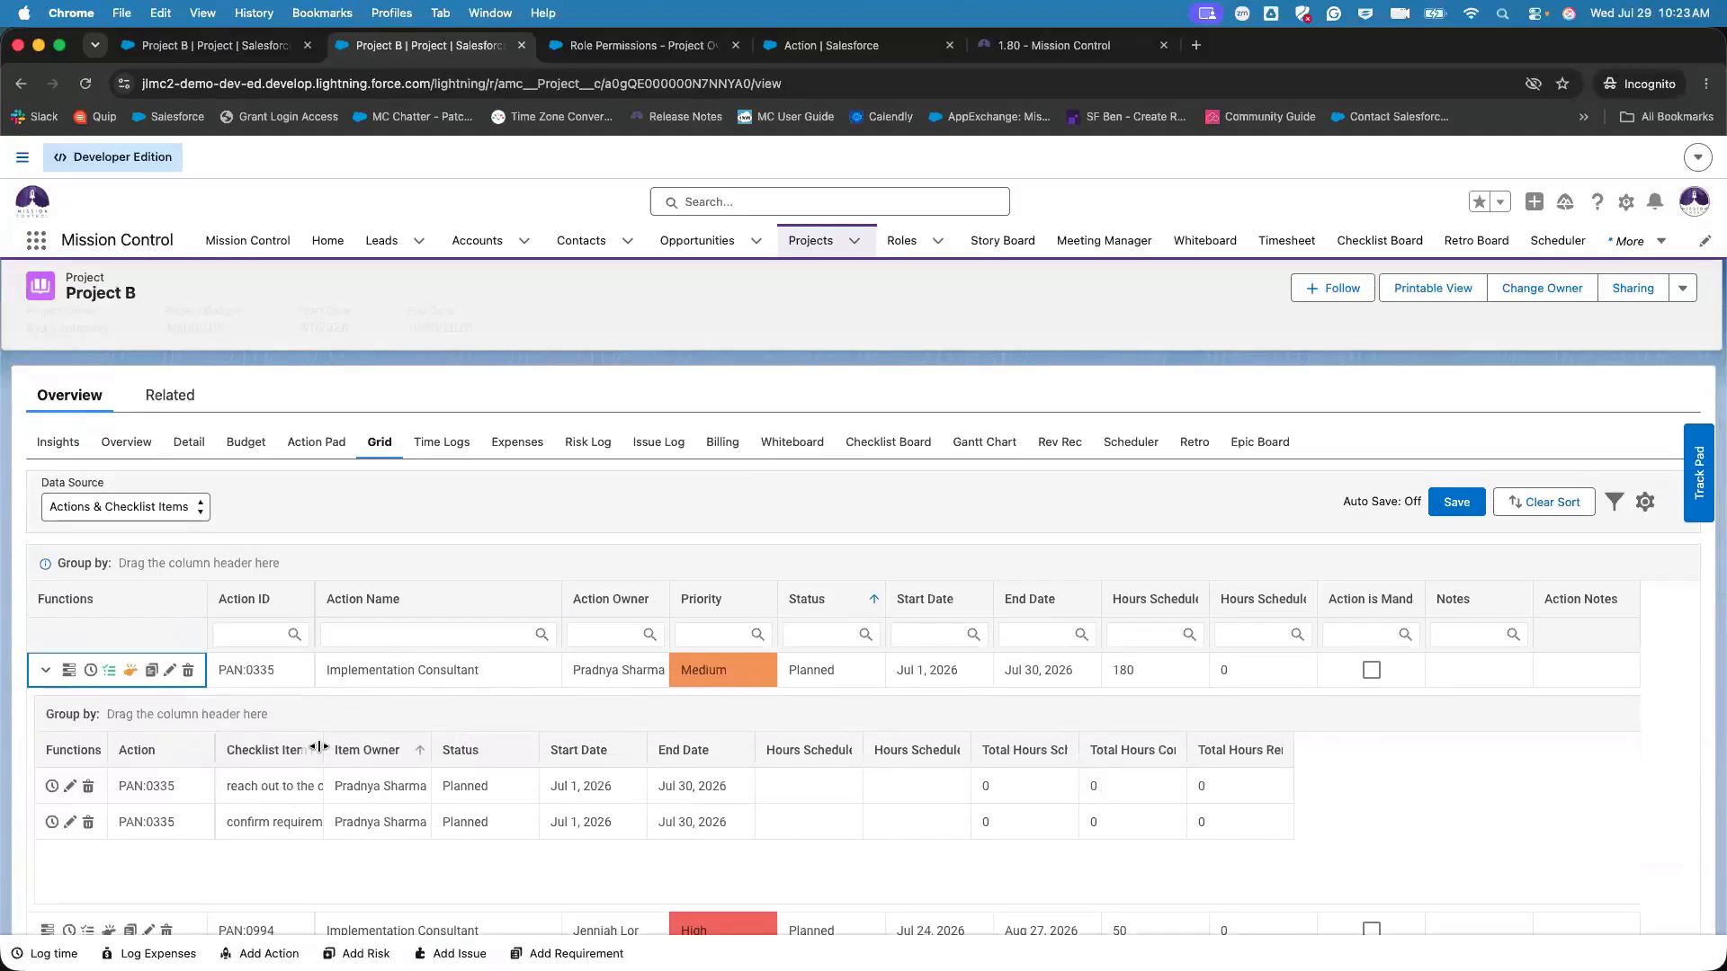
{"action": "left_click_drag", "start_coordinate": [323, 750], "coordinate": [407, 749]}
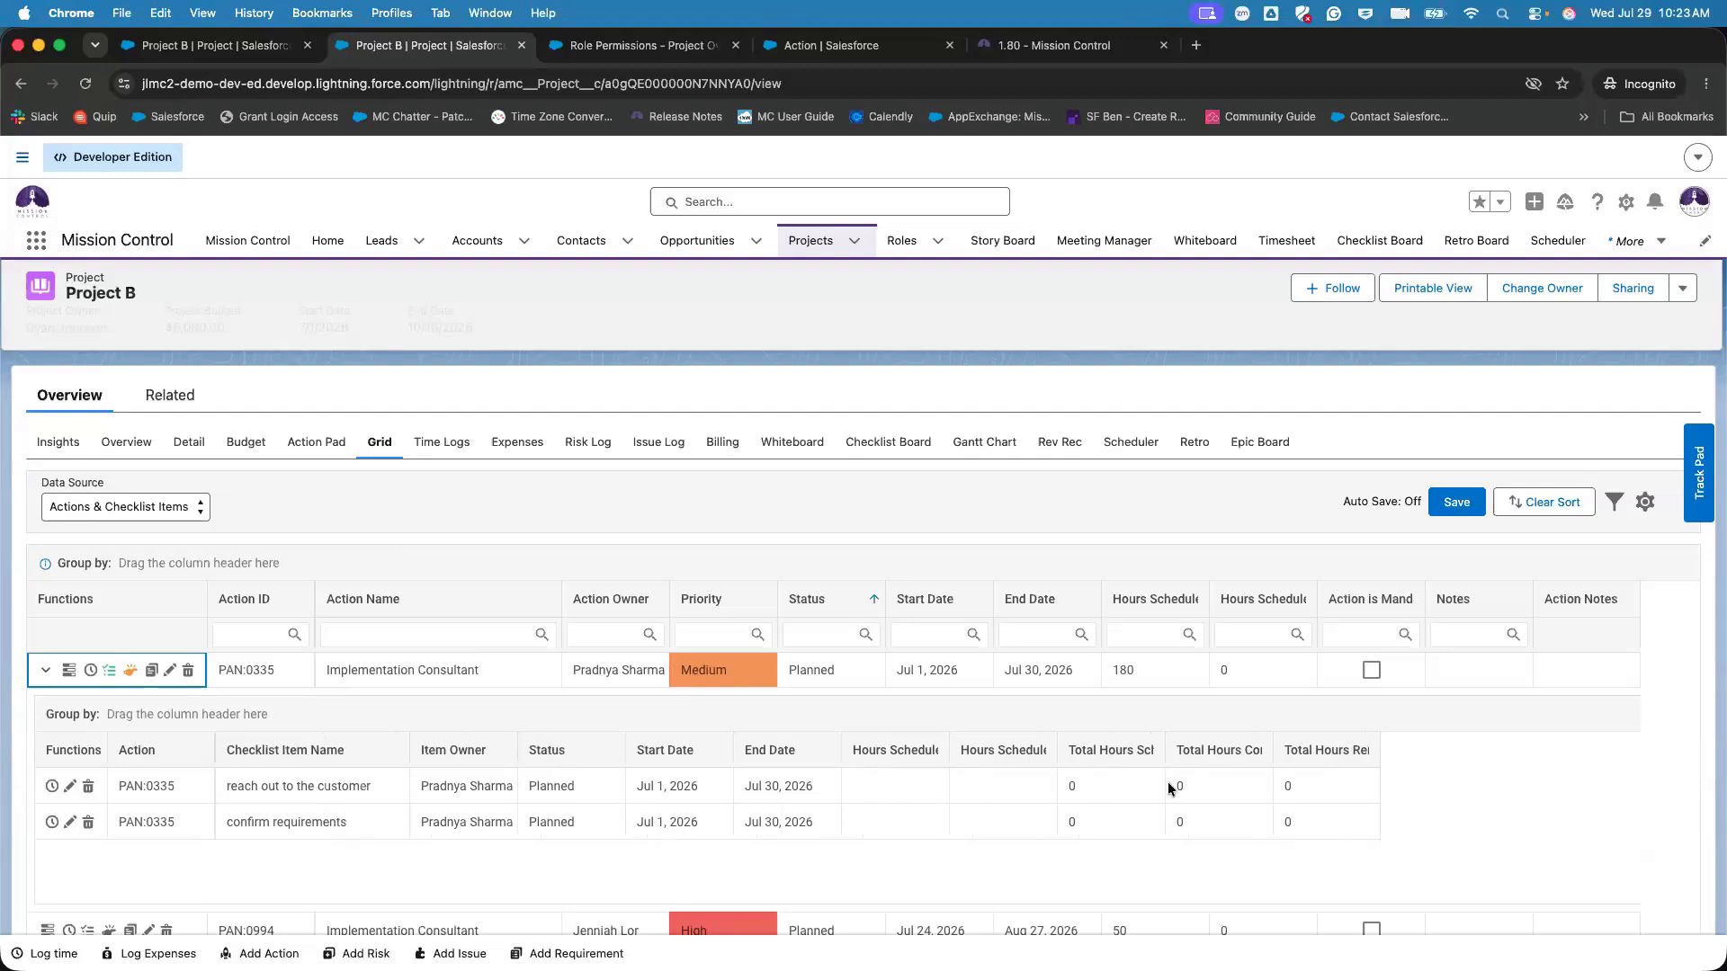
- In Salesforce Setup, search Object Manager for "checklist", open the Checklist Item object's field sets and locate Checklist Item Grid Fields
{"action": "left_click", "coordinate": [832, 45]}
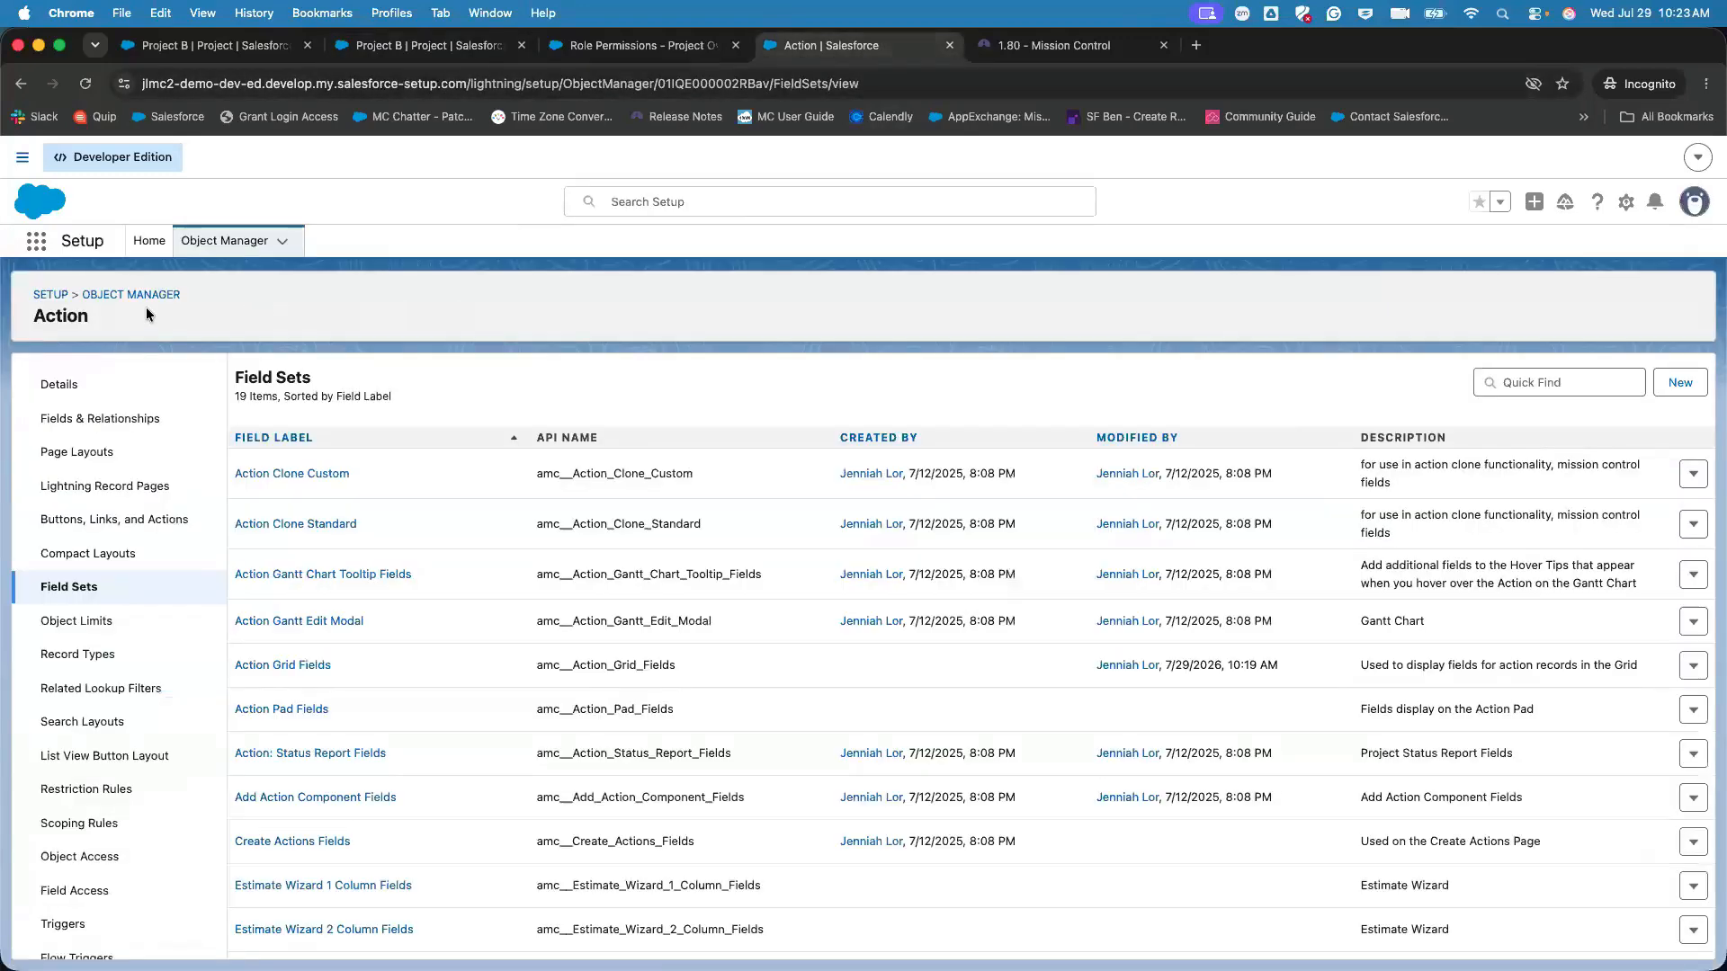
{"action": "left_click", "coordinate": [216, 240]}
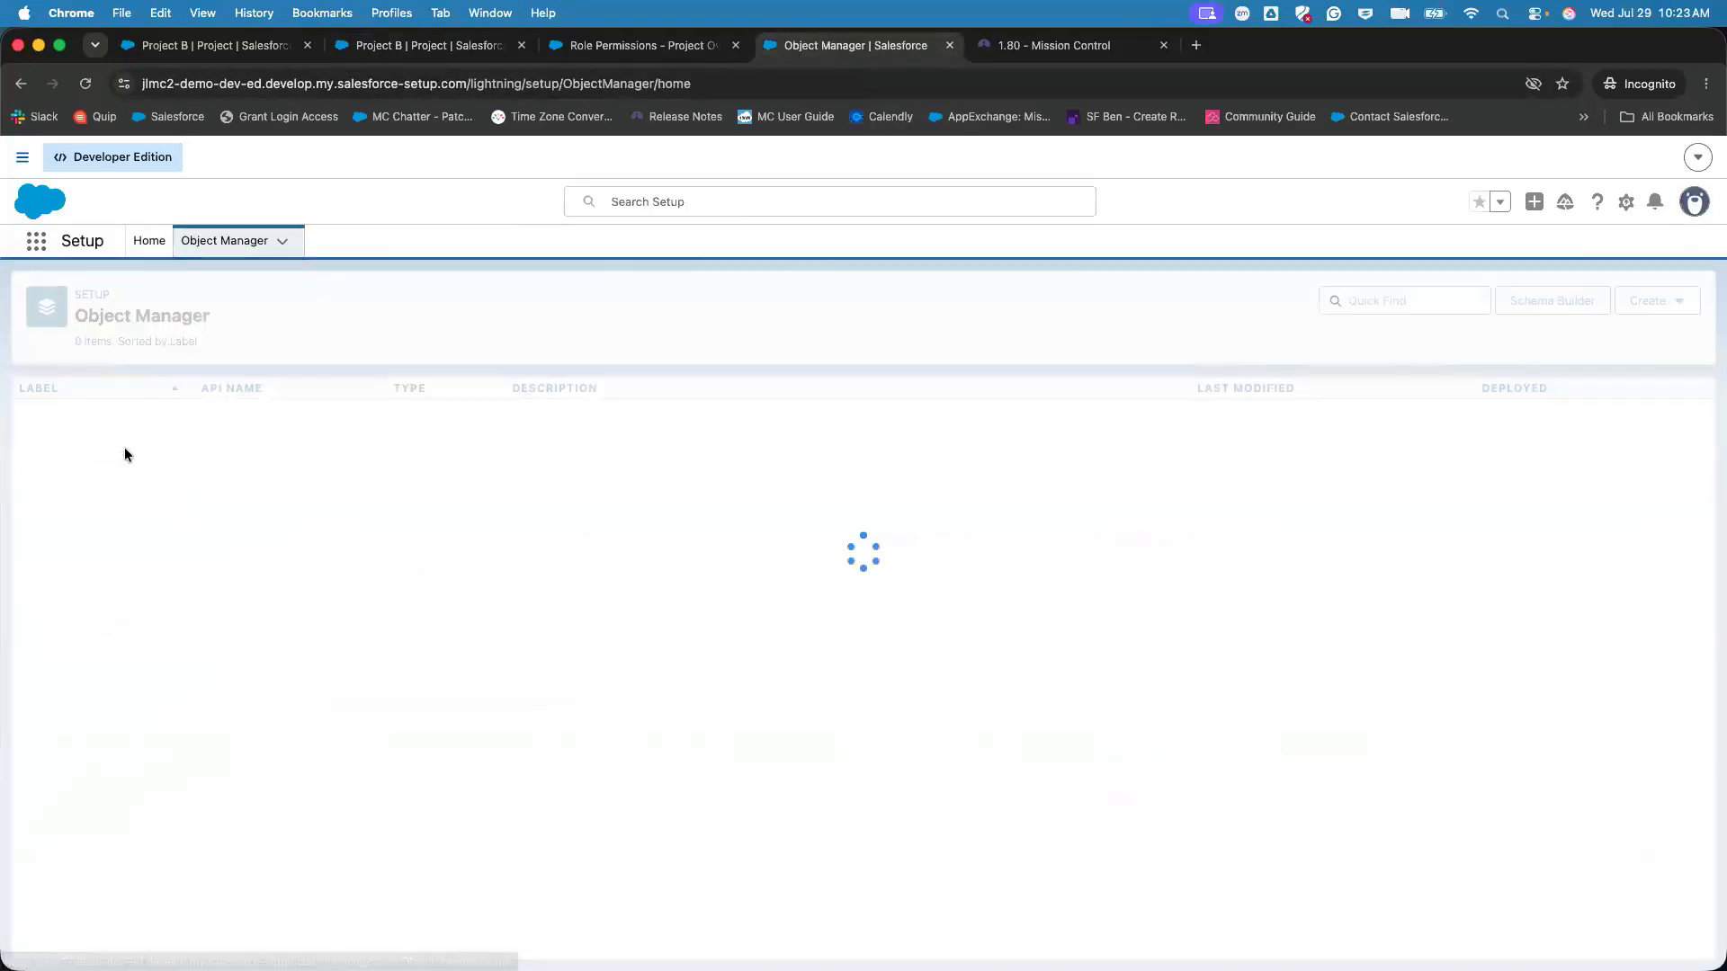
{"action": "left_click", "coordinate": [1363, 301]}
{"action": "type", "text": "che"}
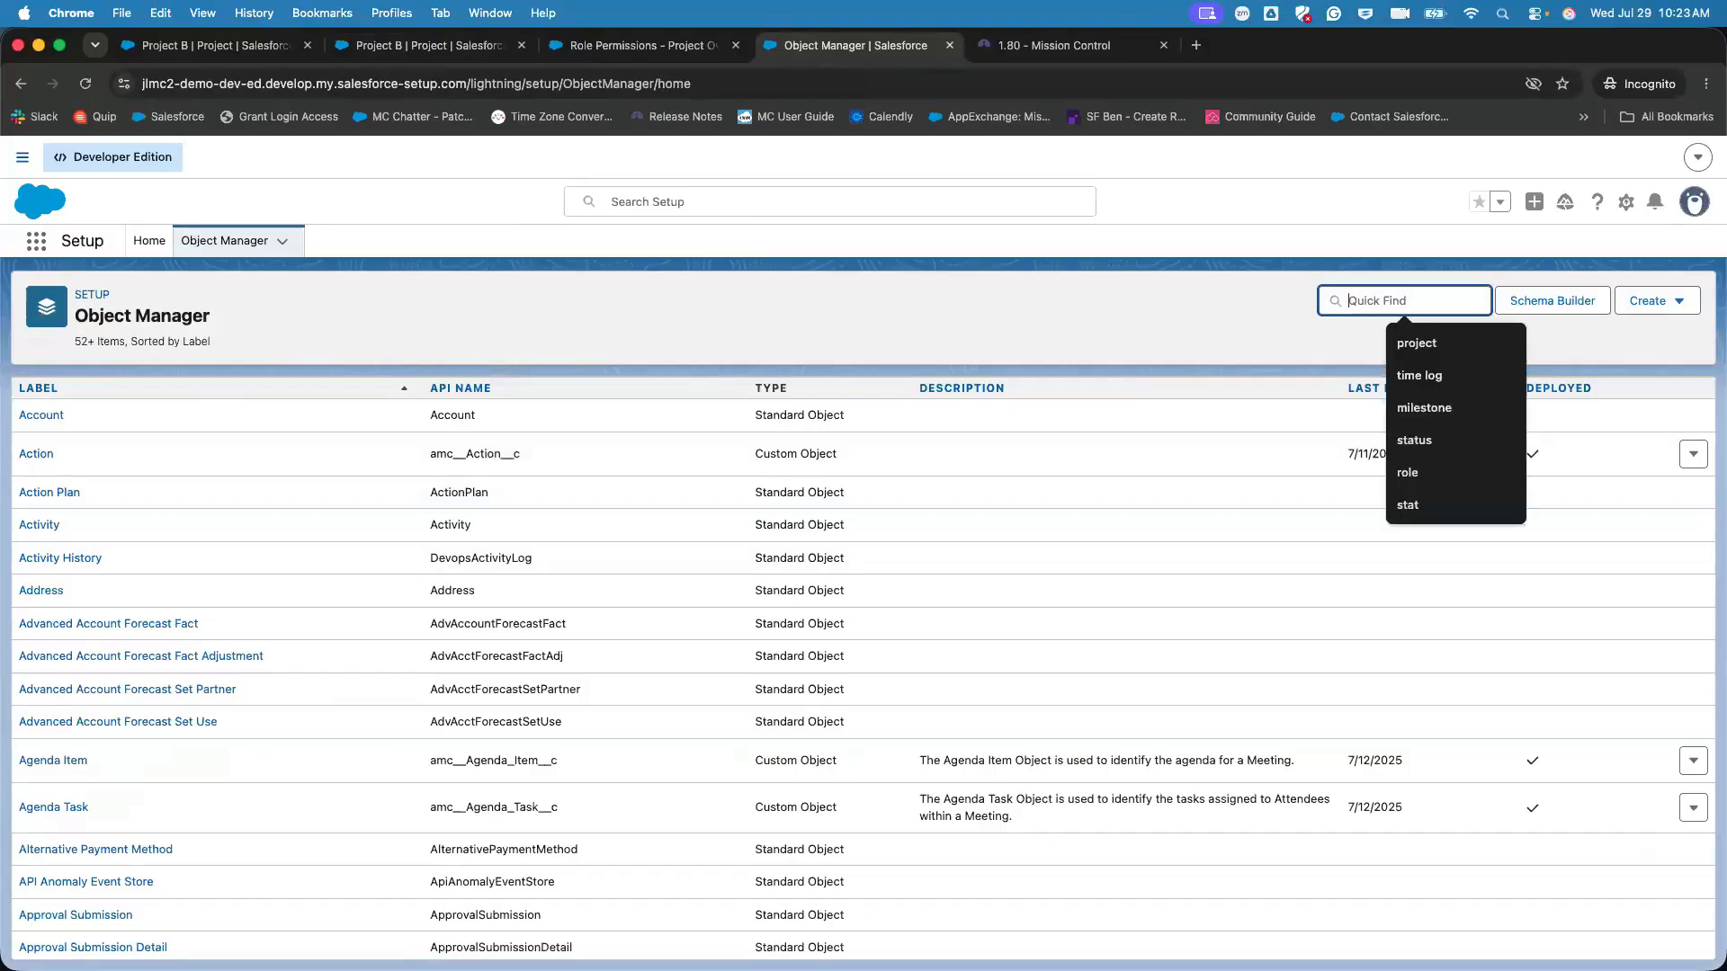
{"action": "type", "text": "cklist"}
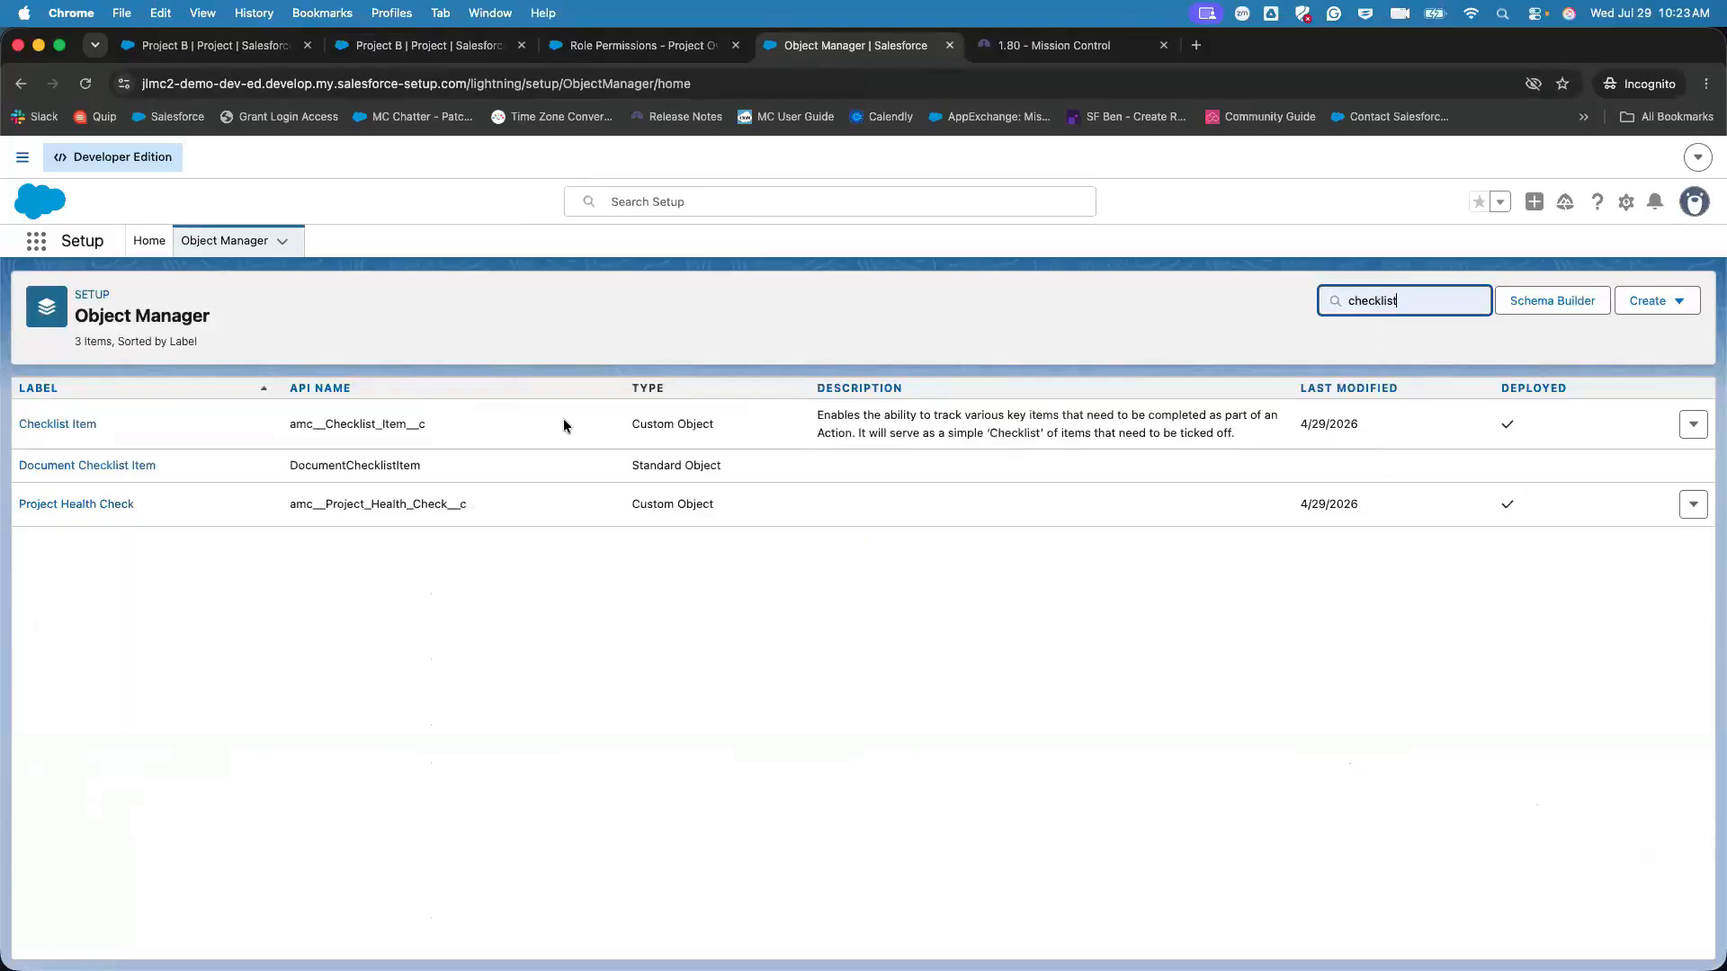
{"action": "left_click", "coordinate": [74, 425]}
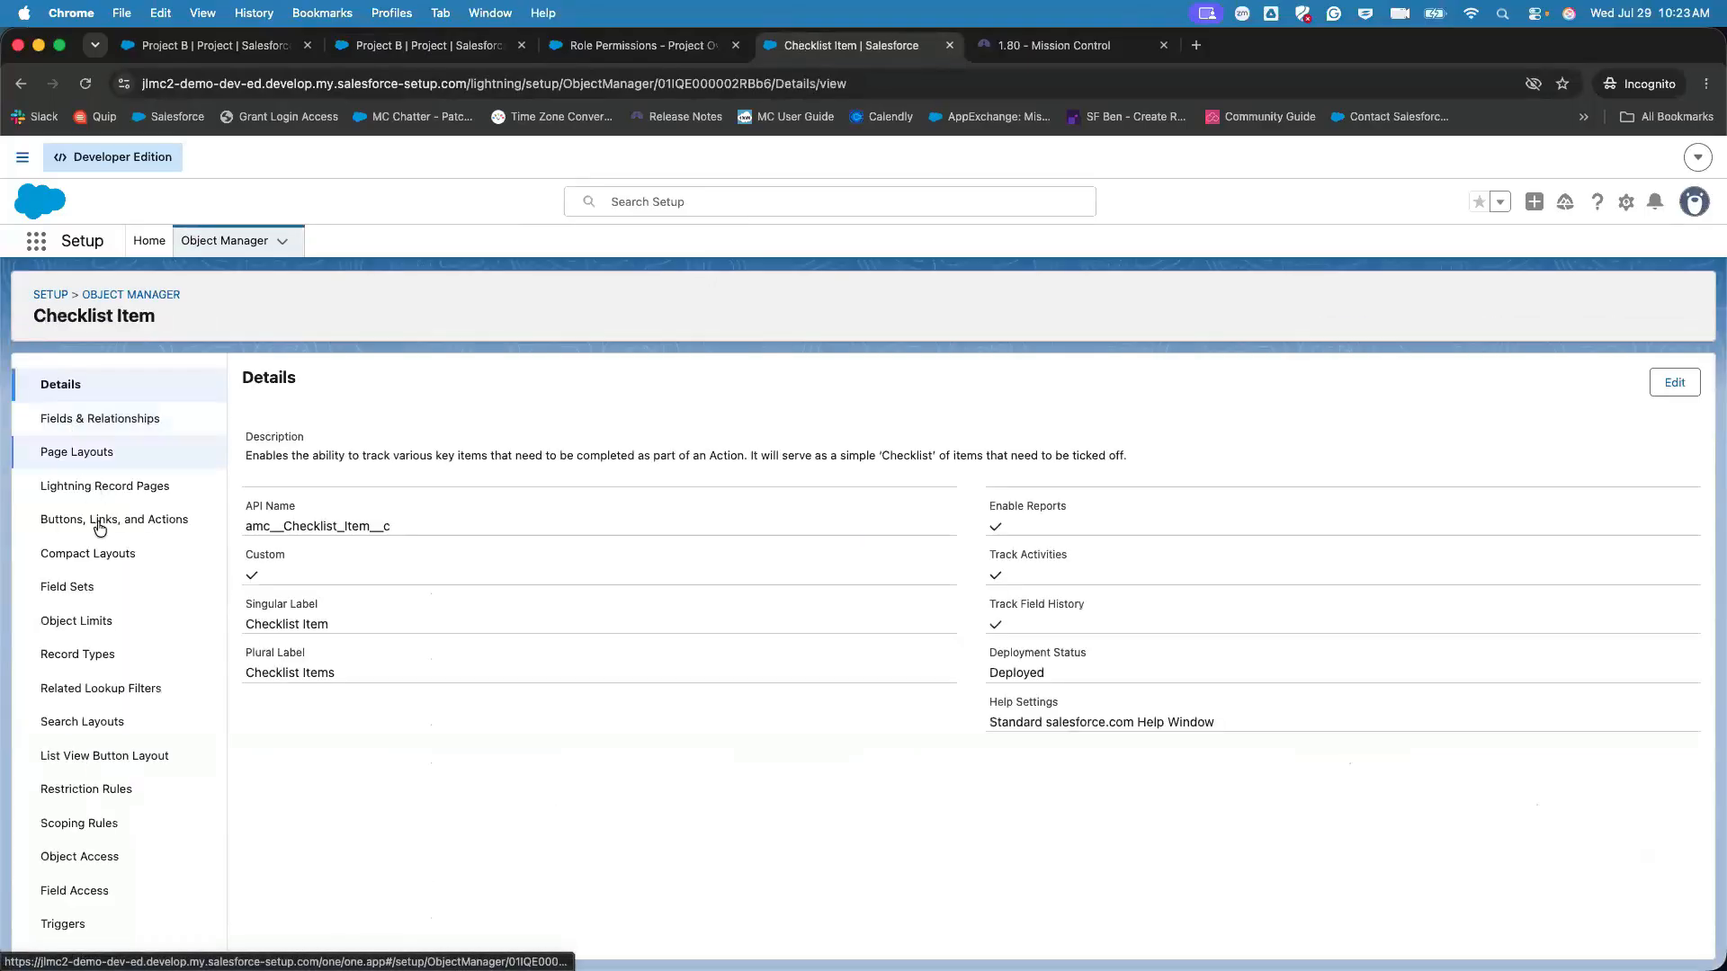
{"action": "left_click", "coordinate": [131, 588]}
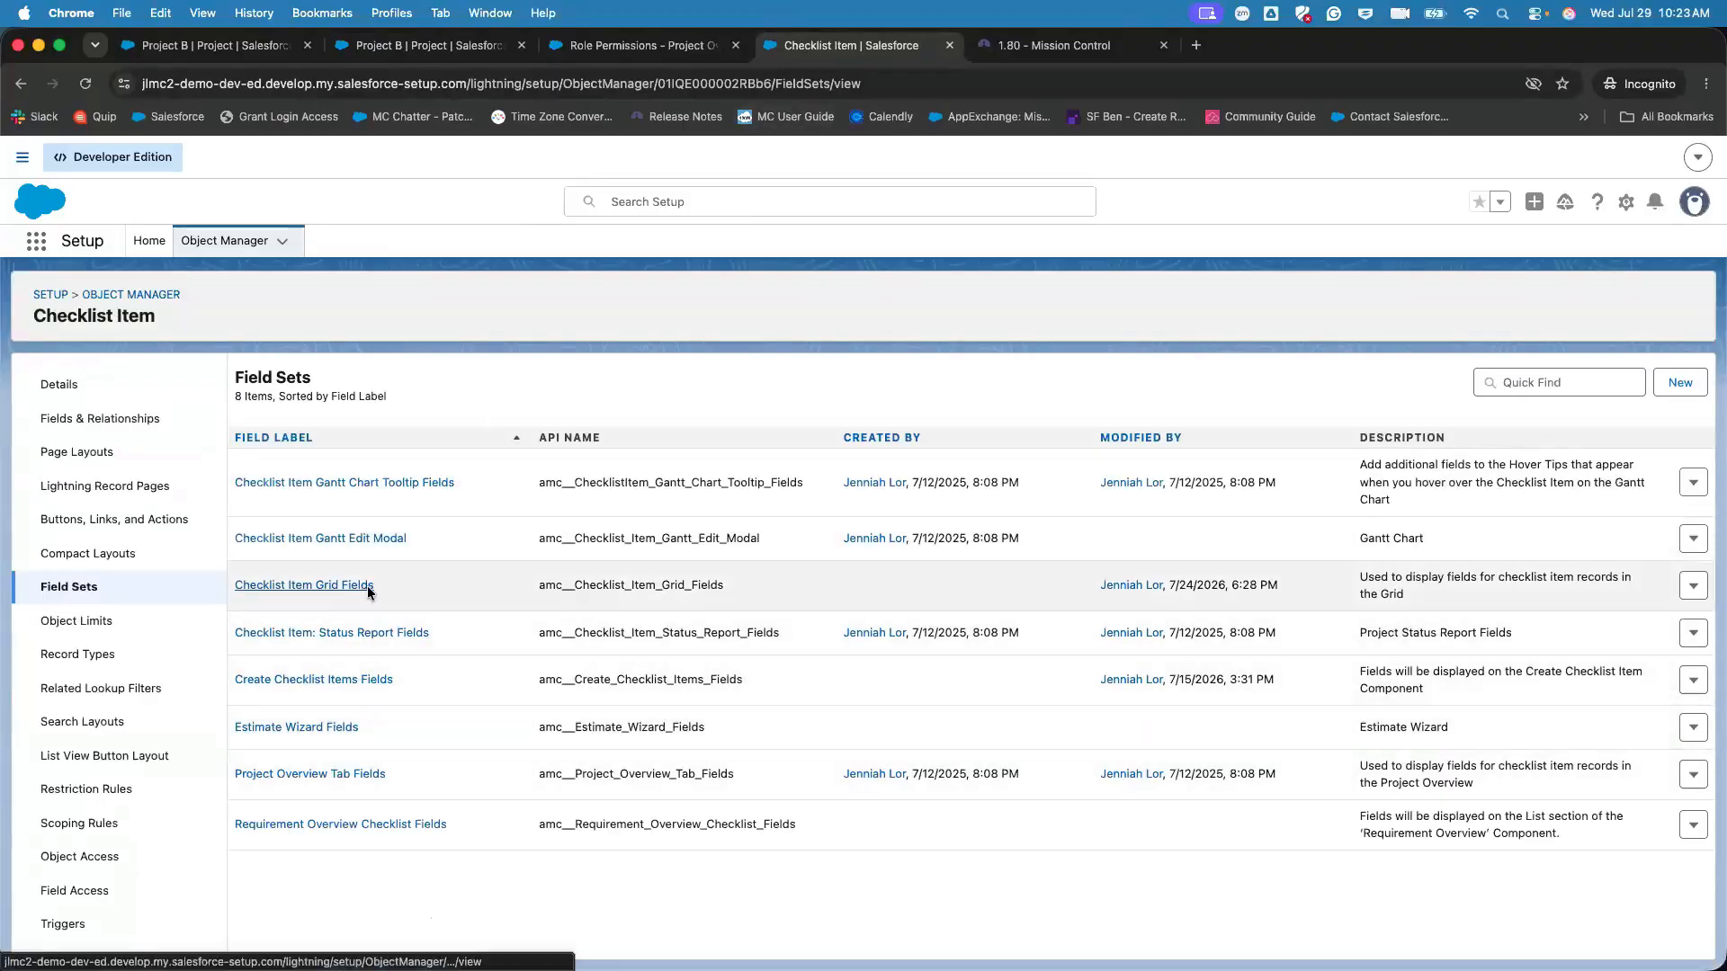
{"action": "left_click_drag", "start_coordinate": [367, 585], "coordinate": [258, 592]}
{"action": "left_click_drag", "start_coordinate": [394, 581], "coordinate": [259, 582]}
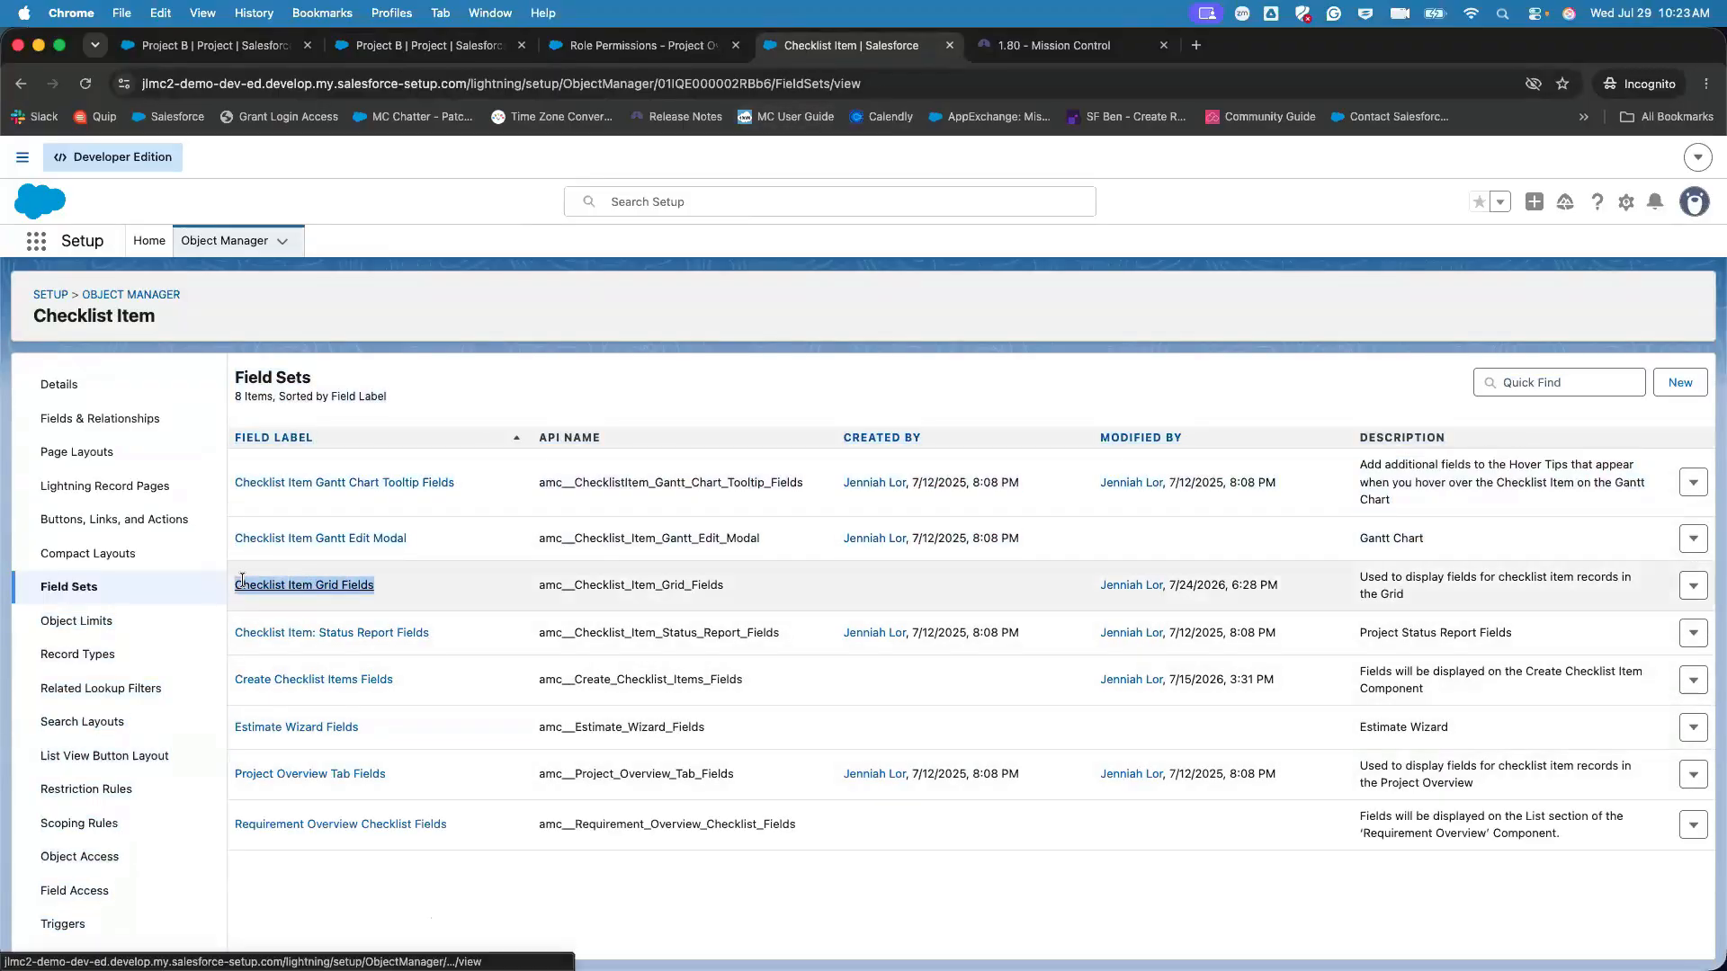
- Return to the Project B grid and inspect the inline Status options and Start Date calendar of the "reach out to the customer" checklist item
{"action": "left_click", "coordinate": [423, 45]}
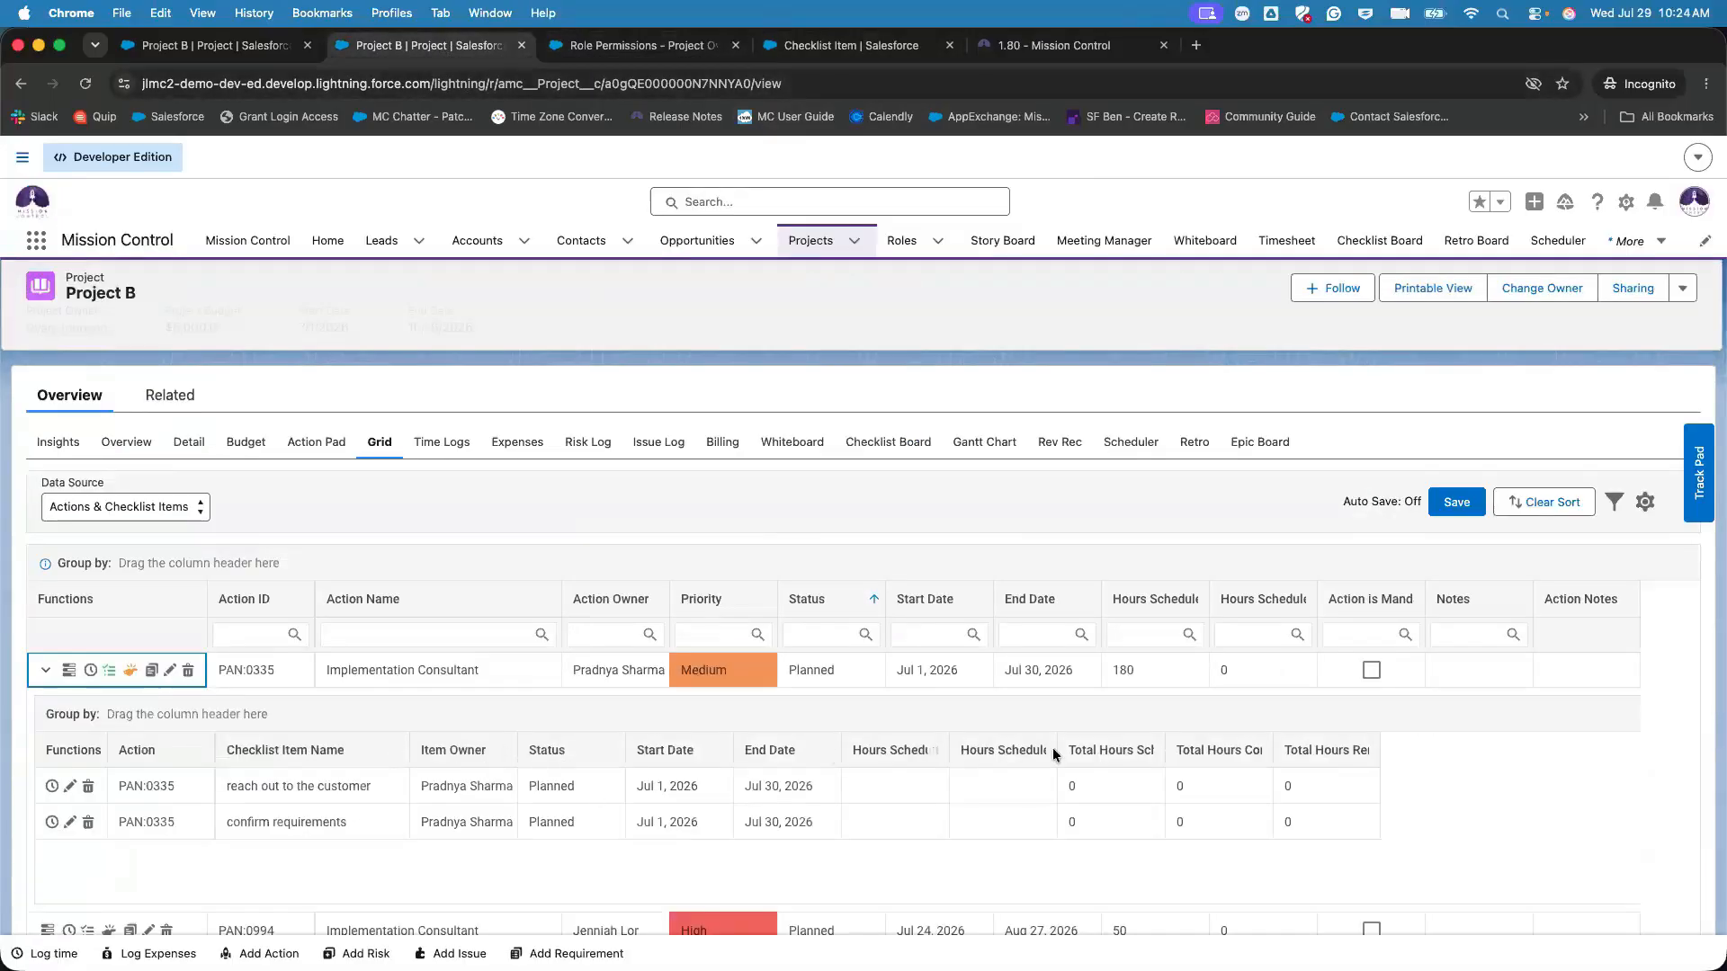
{"action": "left_click", "coordinate": [1102, 742]}
{"action": "left_click", "coordinate": [570, 791]}
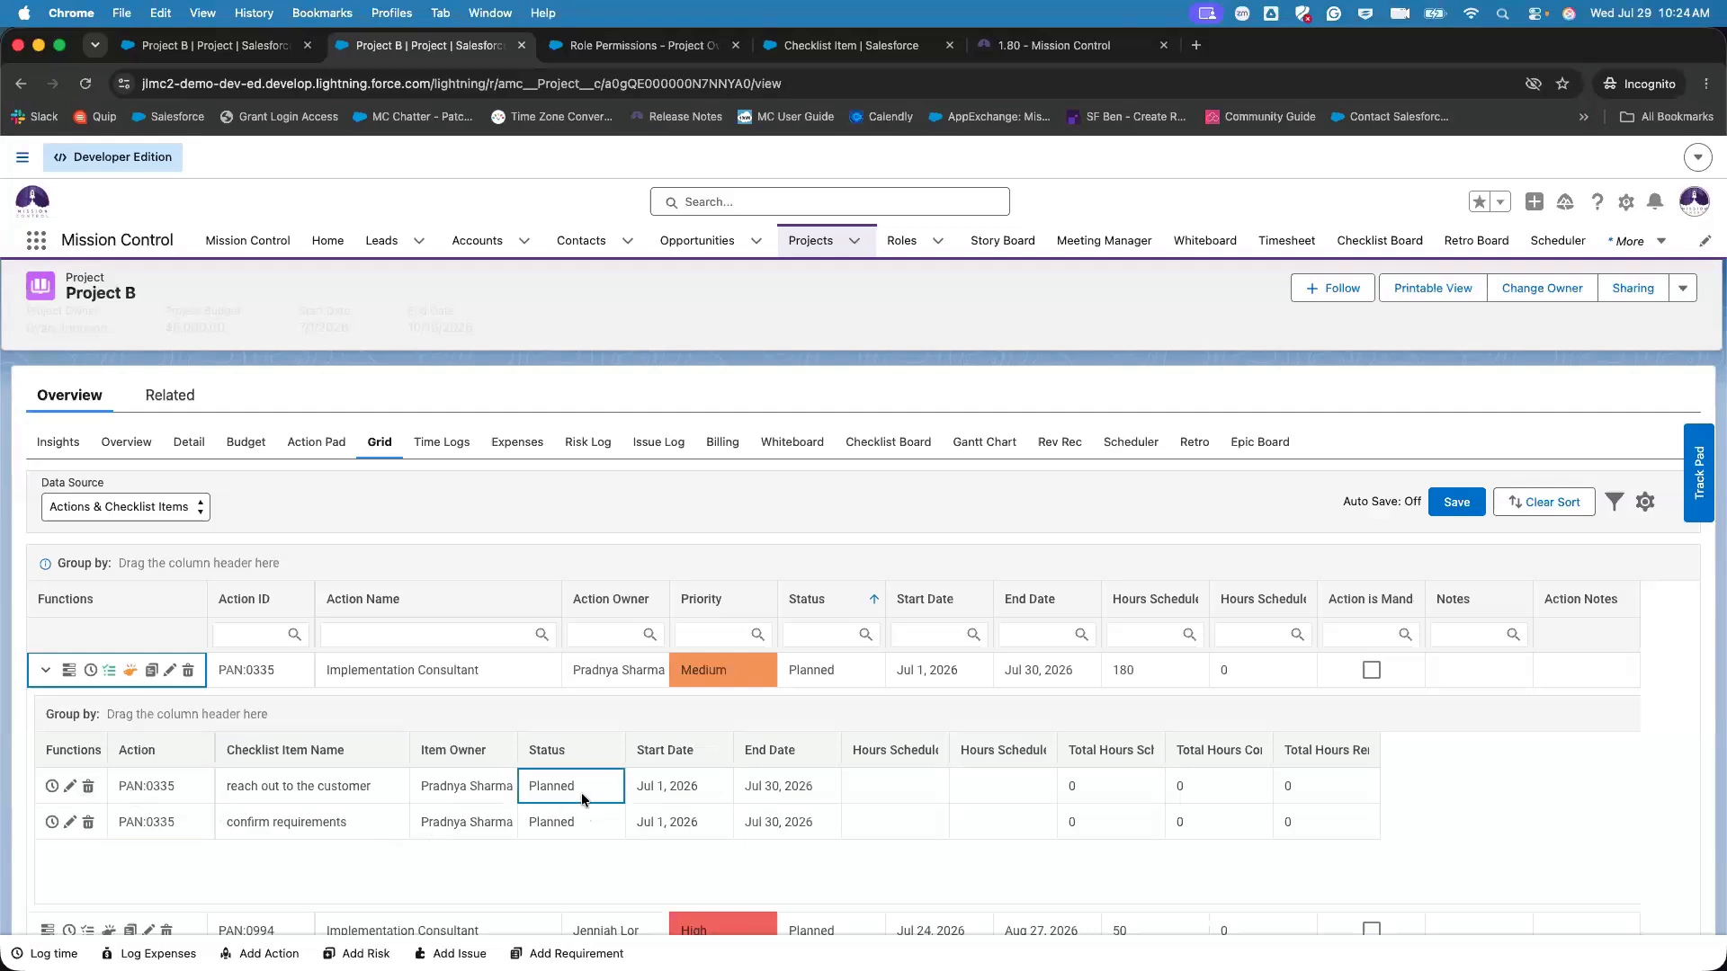
{"action": "left_click", "coordinate": [582, 798]}
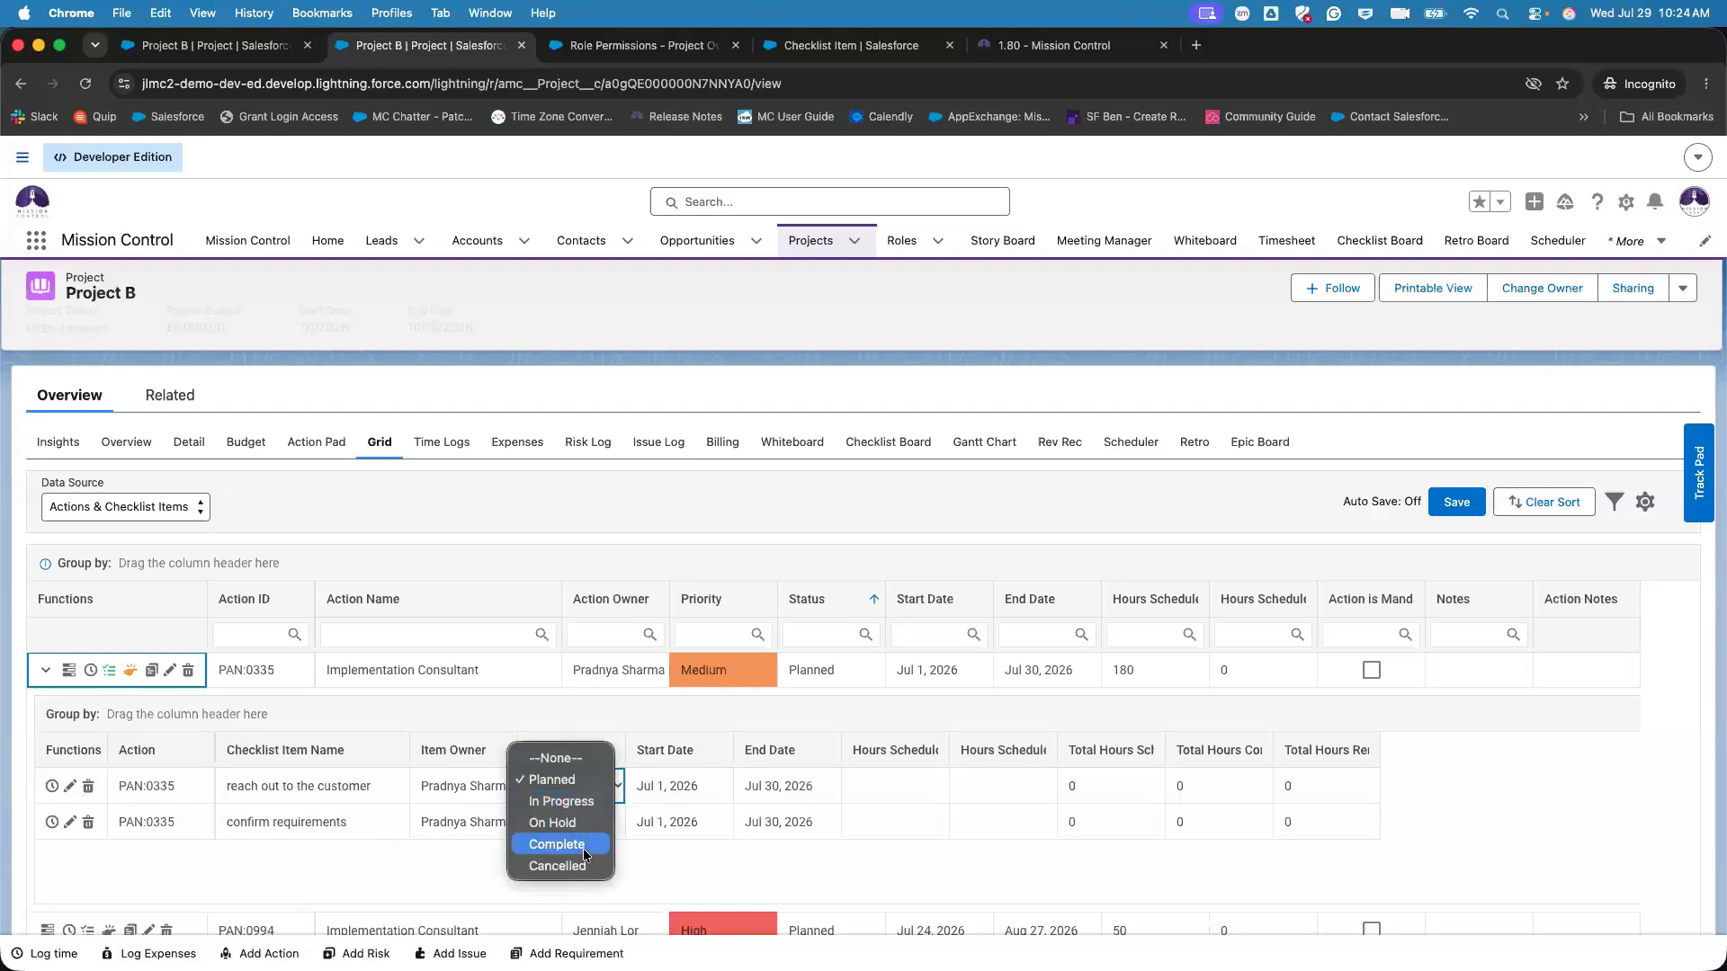
{"action": "left_click", "coordinate": [679, 784]}
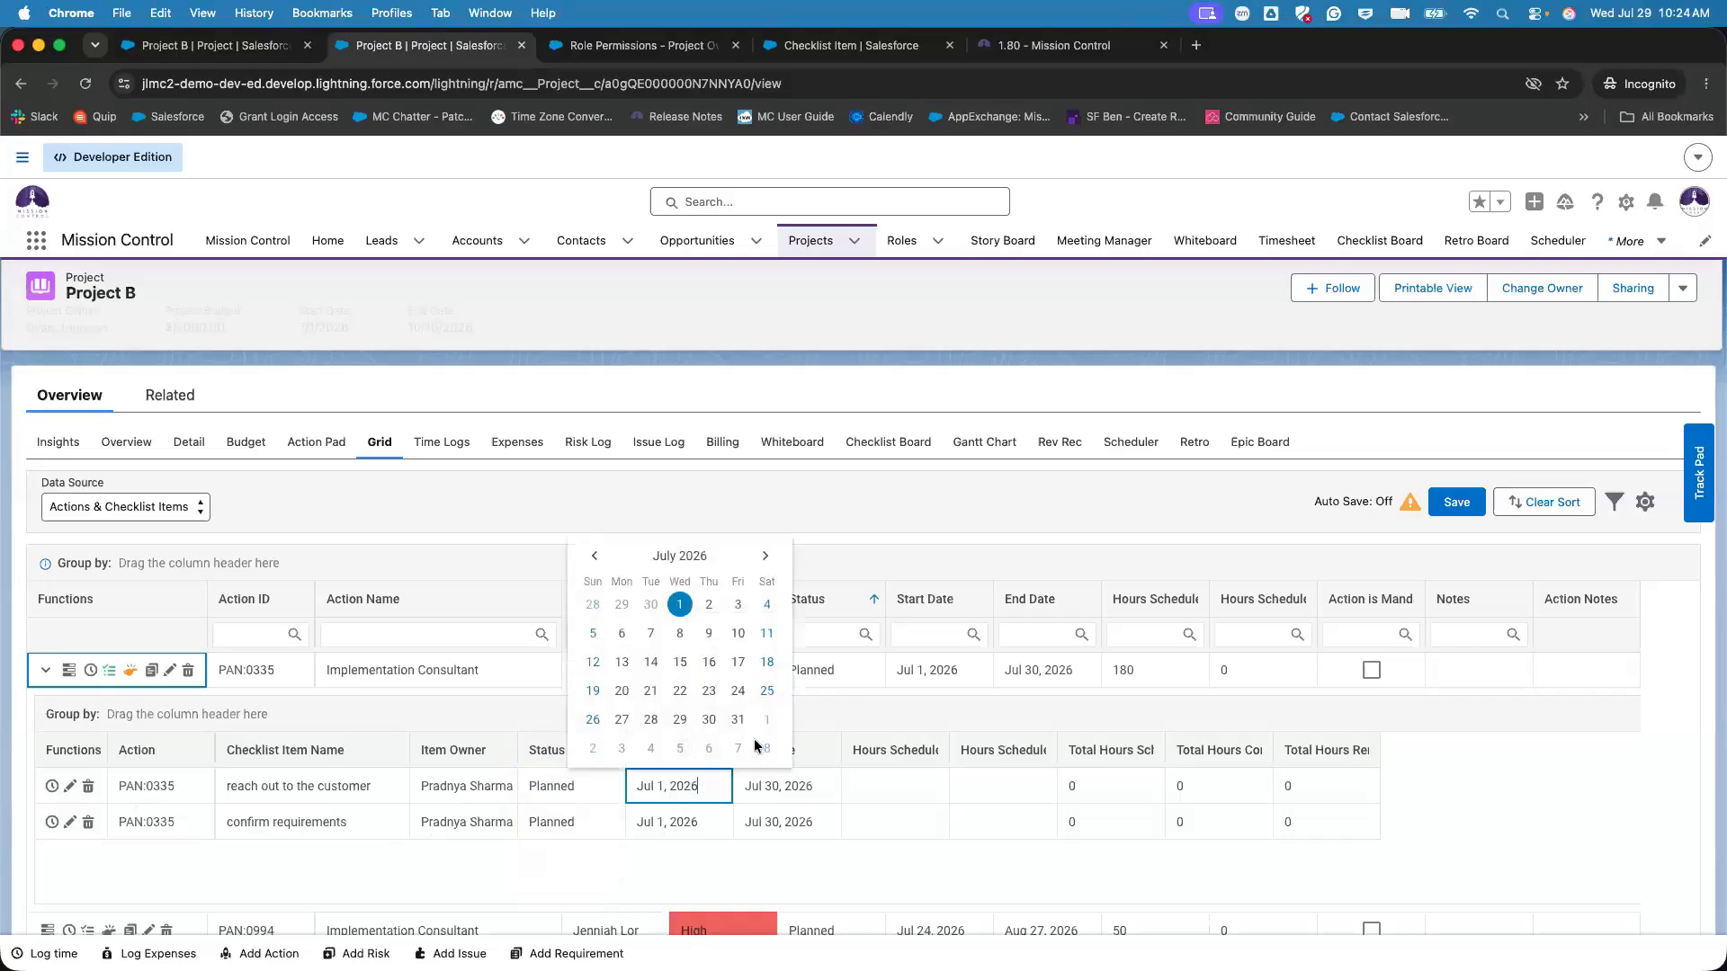
{"action": "left_click", "coordinate": [959, 661]}
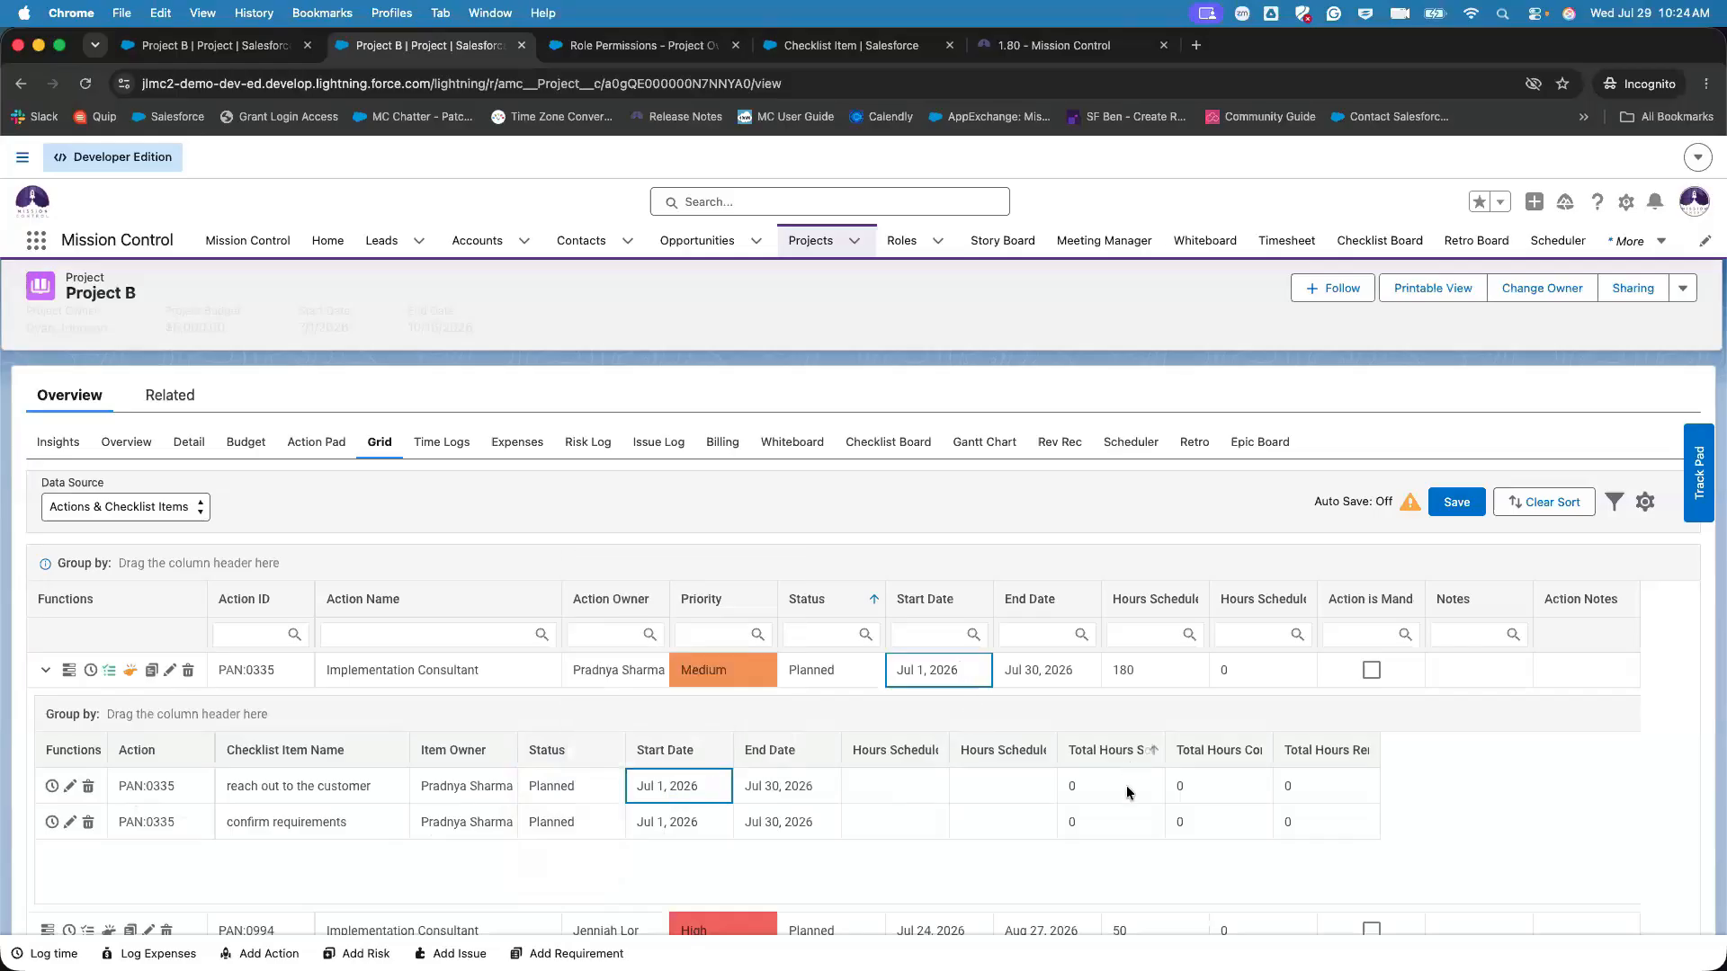
- Widen the checklist items' Total Hours Scheduled and Hours Scheduled - Non Billable columns, and collapse the Implementation Consultant action's checklist items
{"action": "left_click", "coordinate": [1126, 785]}
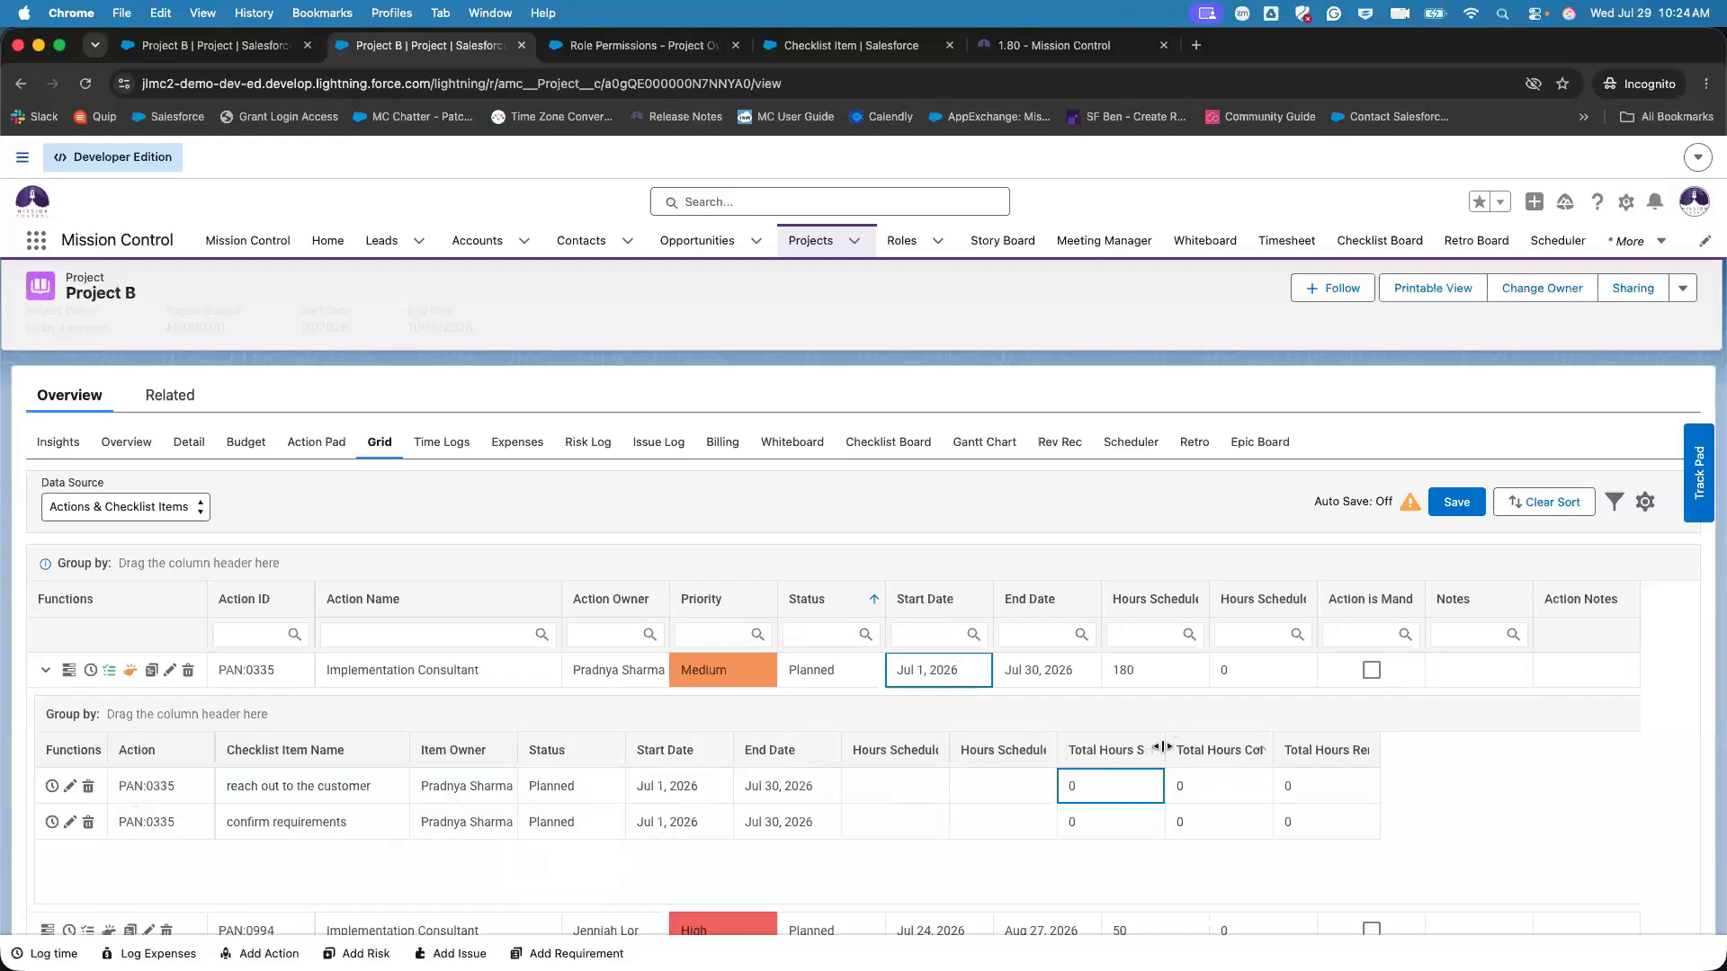
{"action": "left_click_drag", "start_coordinate": [1164, 748], "coordinate": [1237, 746]}
{"action": "left_click", "coordinate": [1012, 782]}
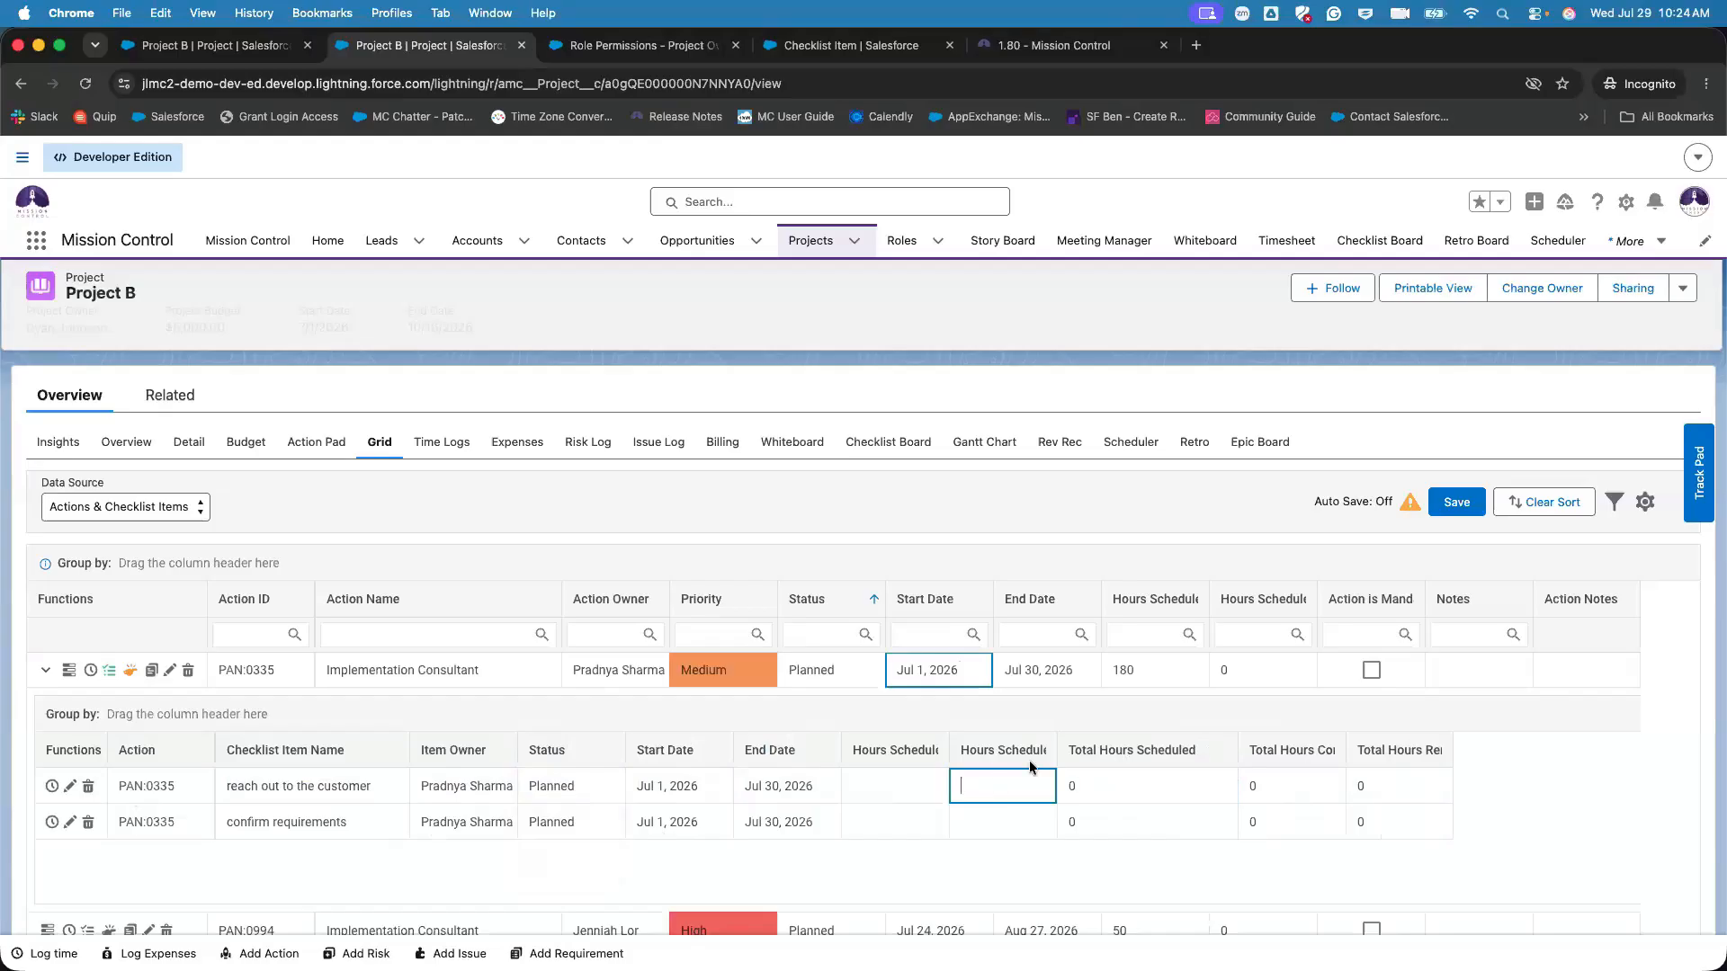
{"action": "left_click_drag", "start_coordinate": [1098, 746], "coordinate": [1109, 746]}
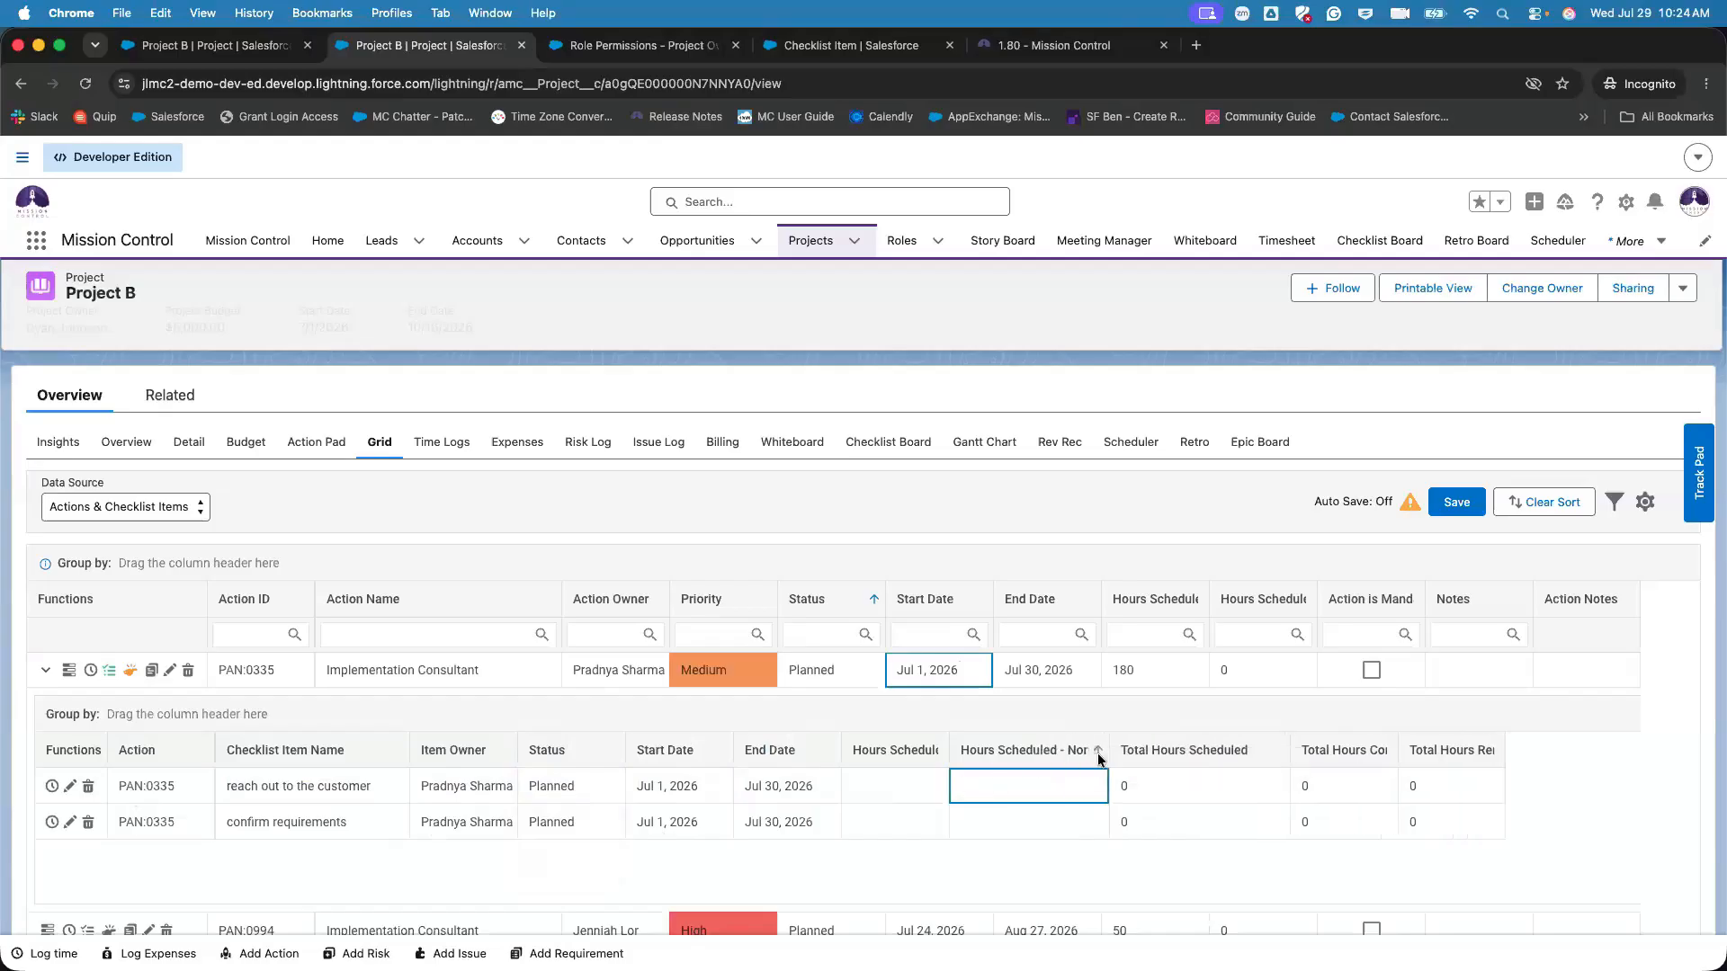
{"action": "left_click", "coordinate": [924, 792]}
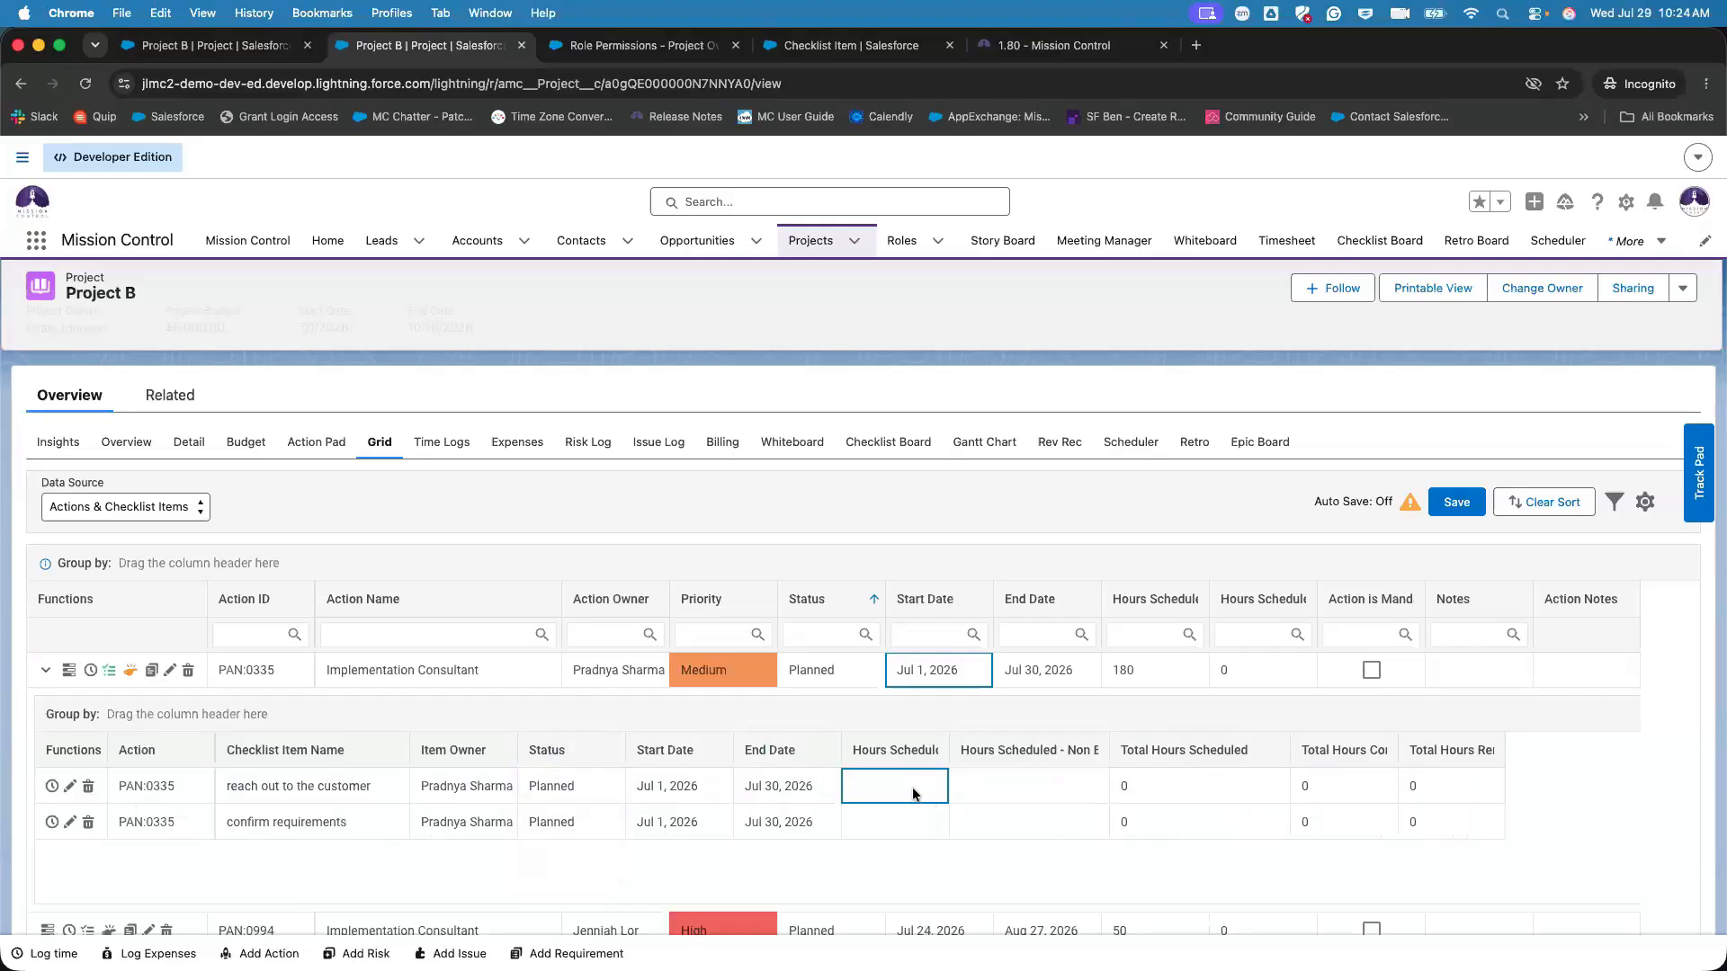
{"action": "left_click", "coordinate": [43, 673]}
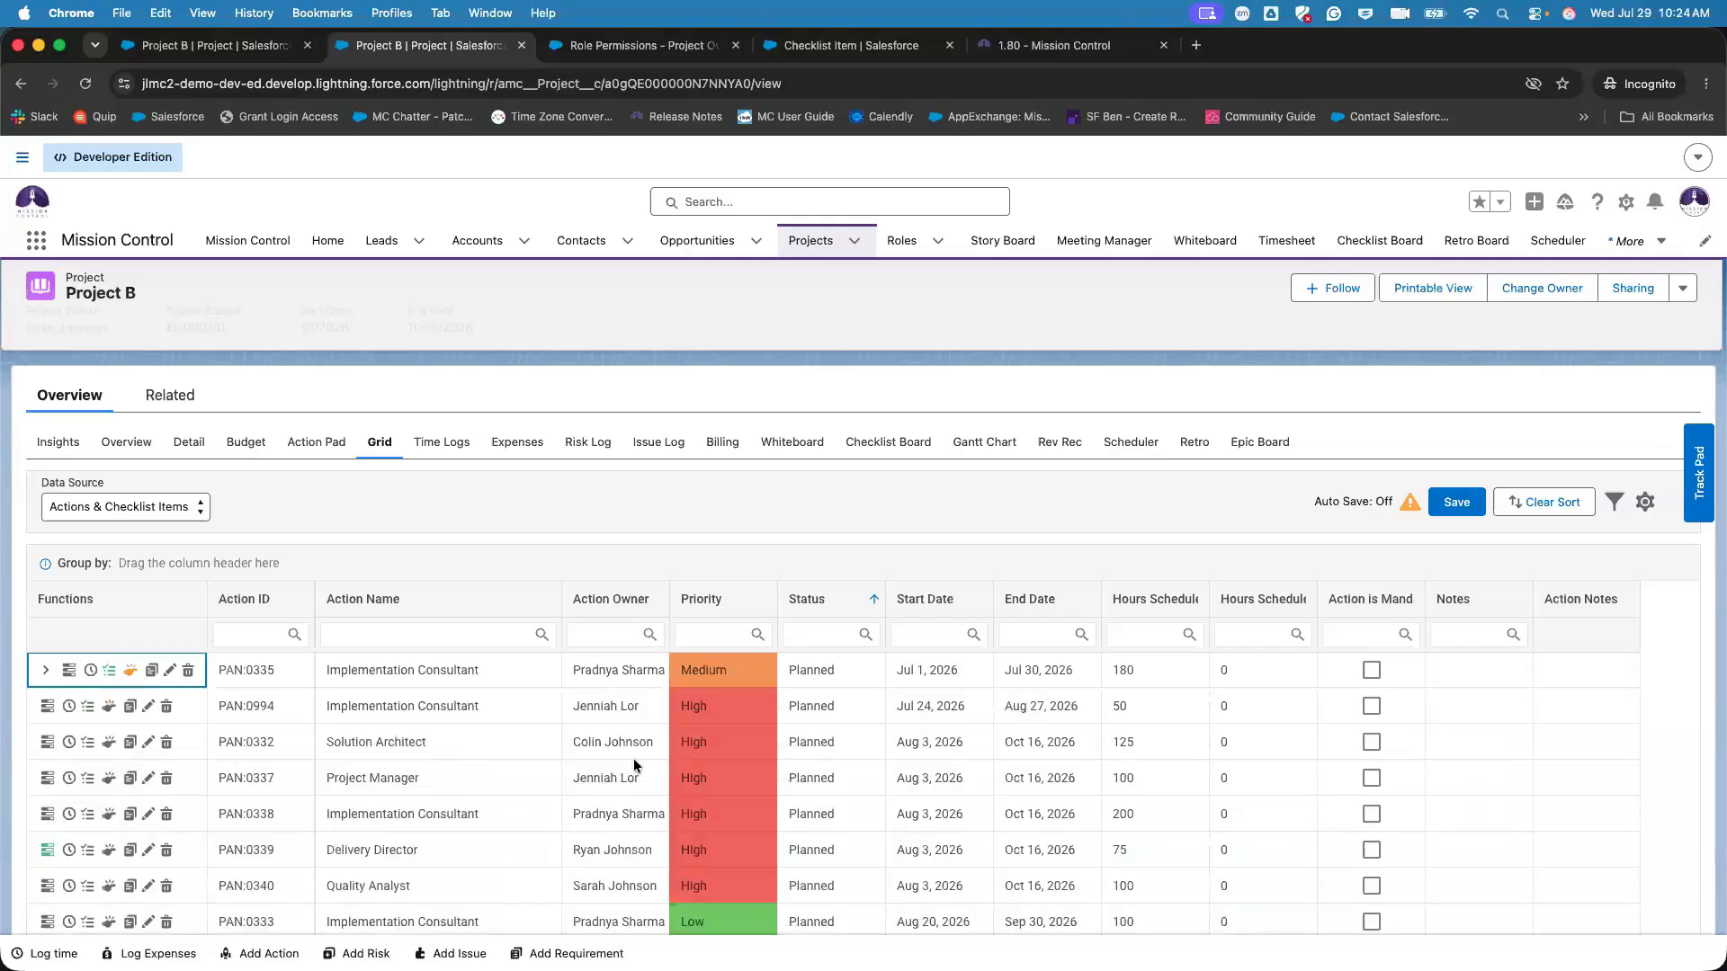
- Inspect the inline Start Date calendar and Action Owner picker of the low-priority Solution Architect action without changing their values
{"action": "scroll", "coordinate": [874, 768], "scroll_direction": "up", "scroll_amount": 3}
{"action": "left_click", "coordinate": [832, 767]}
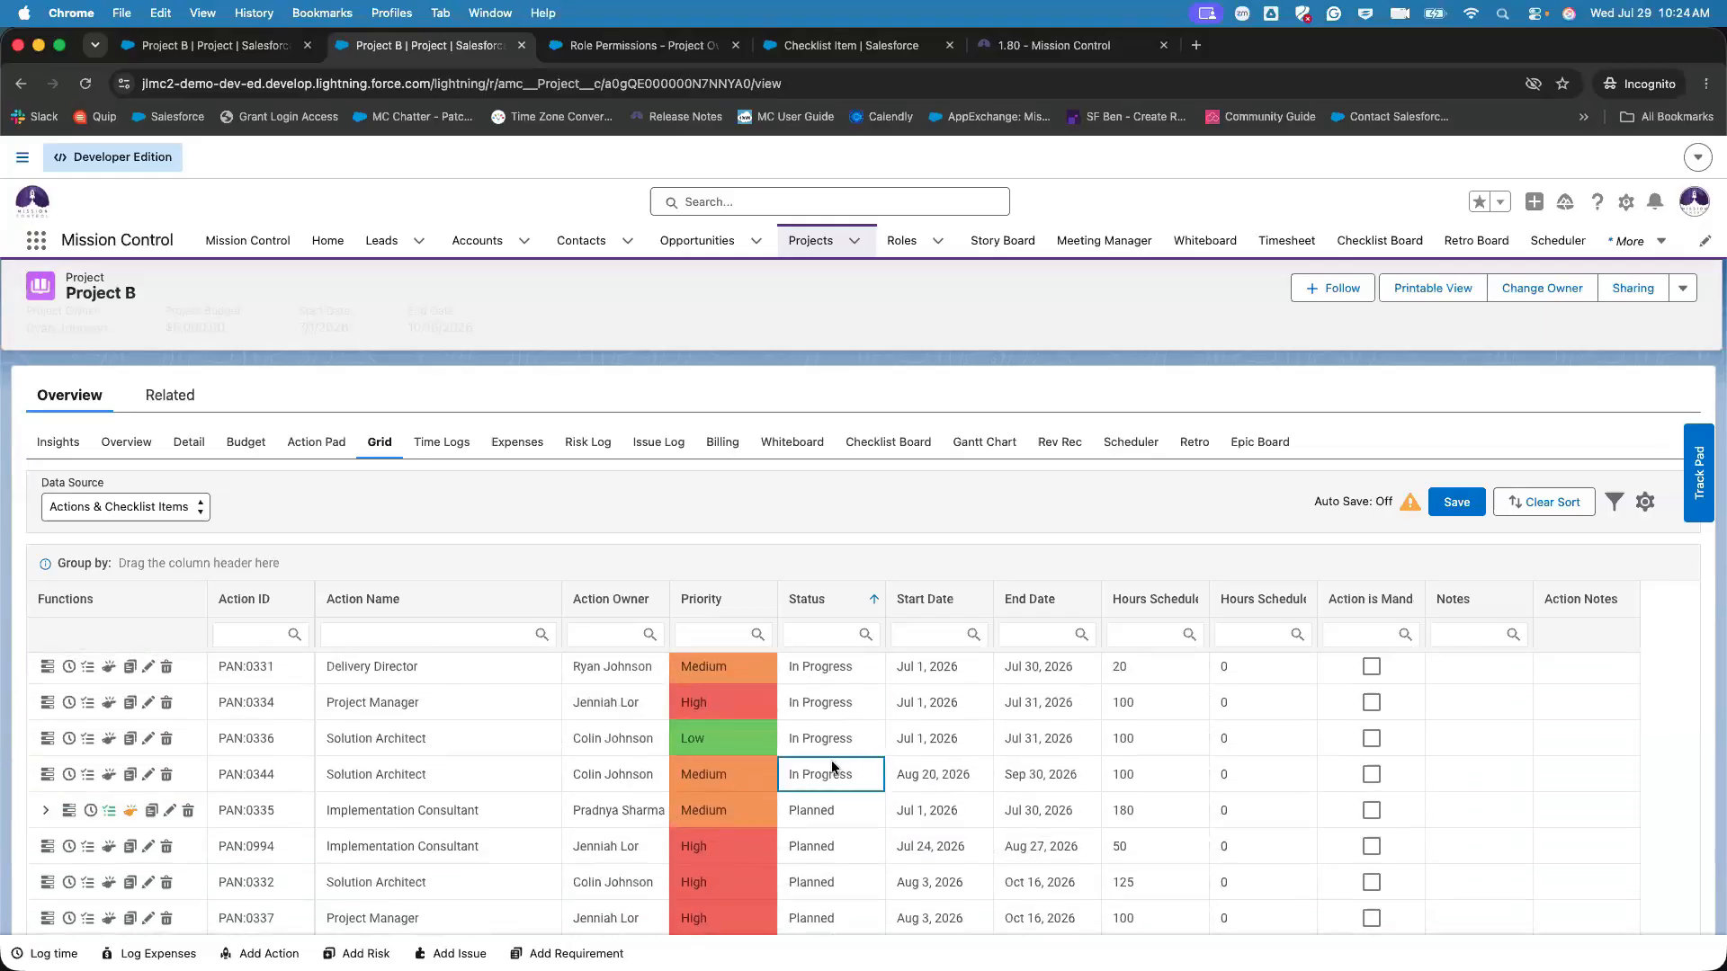
{"action": "left_click", "coordinate": [835, 748]}
{"action": "left_click", "coordinate": [979, 742]}
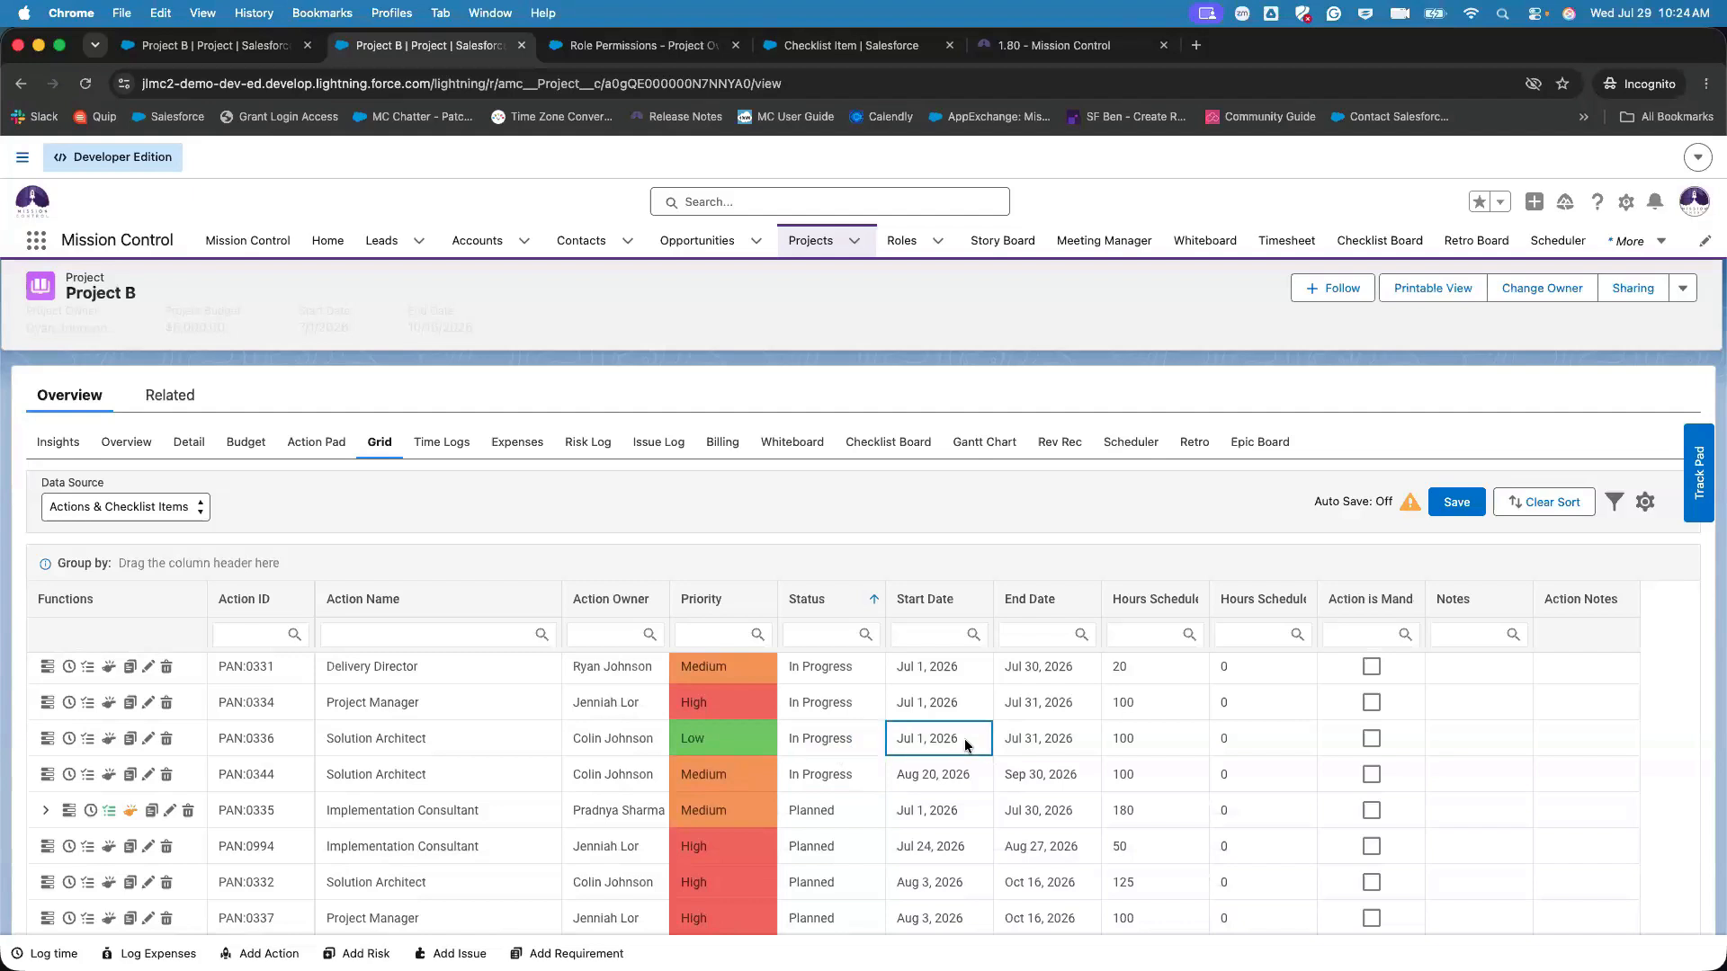
{"action": "left_click", "coordinate": [981, 737]}
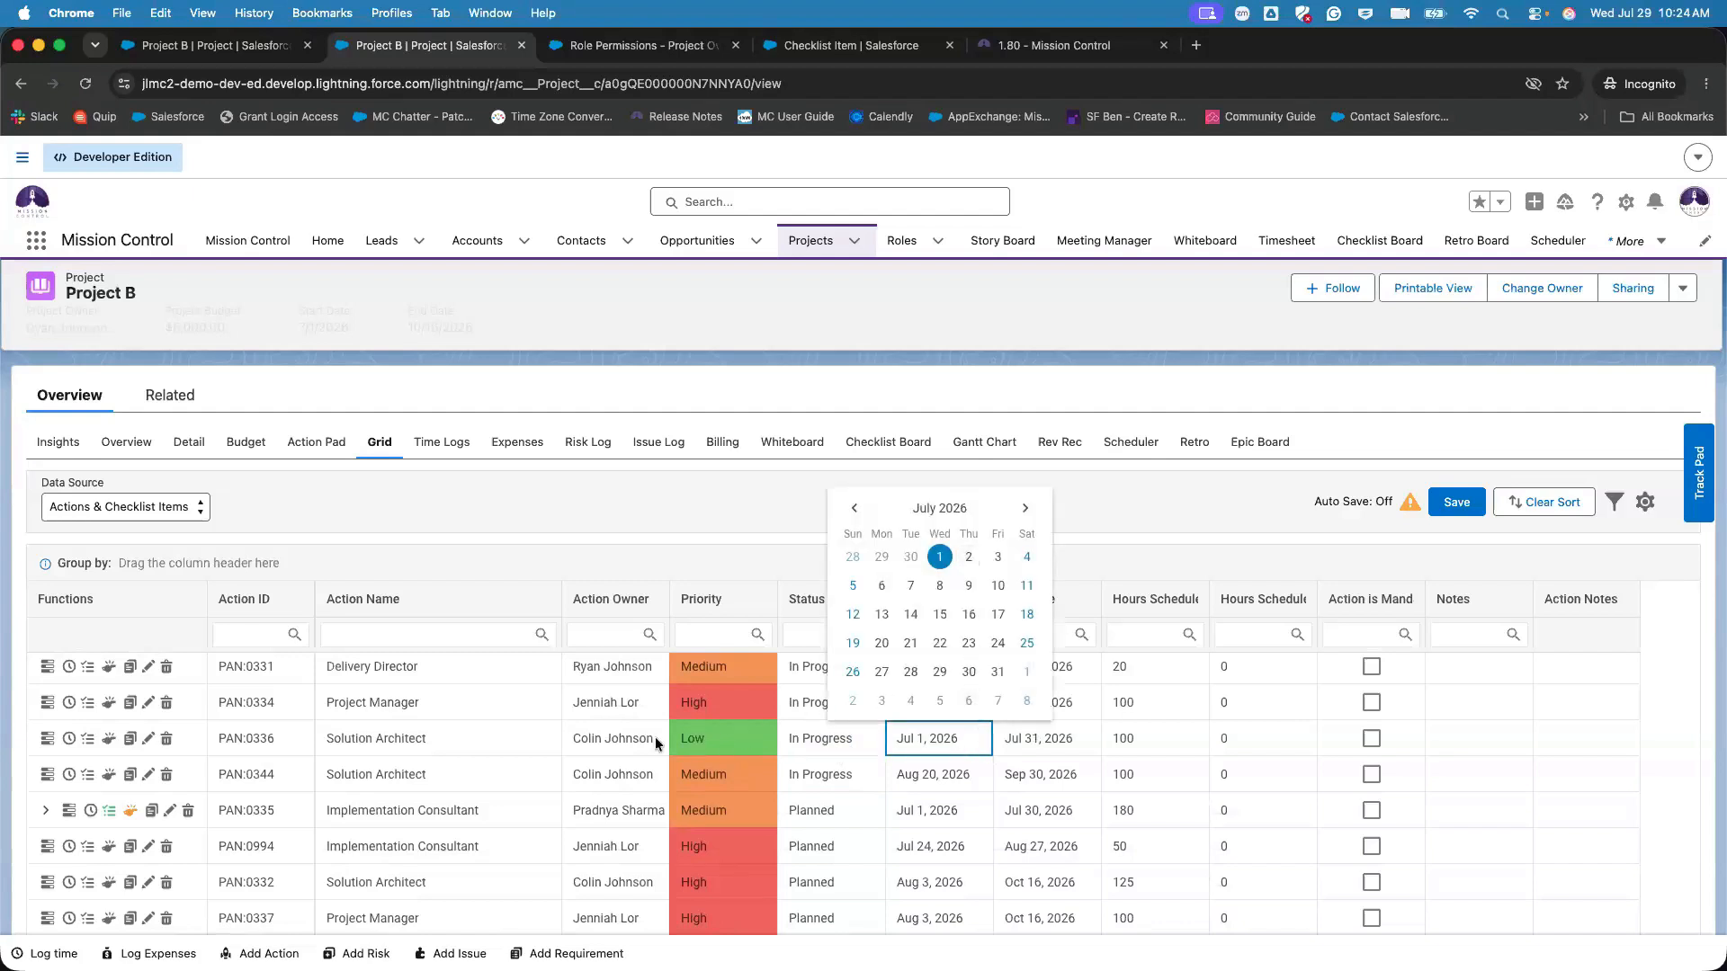
{"action": "key", "text": "Escape"}
{"action": "left_click", "coordinate": [619, 736]}
{"action": "left_click", "coordinate": [622, 746]}
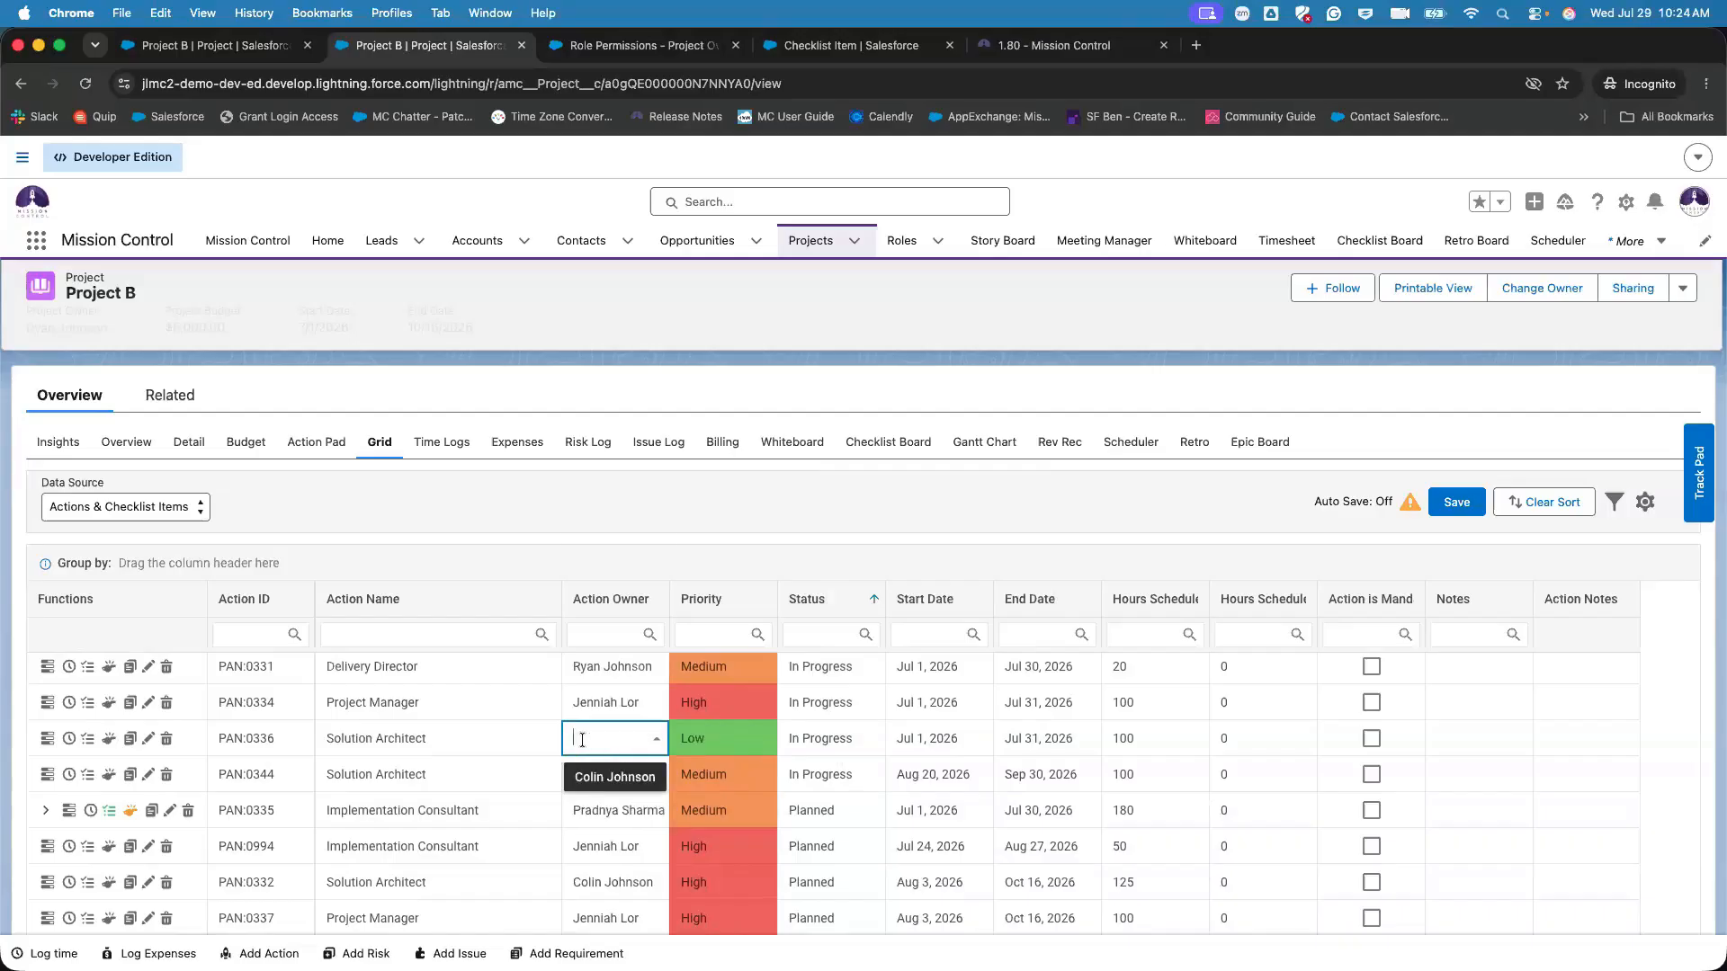
{"action": "left_click", "coordinate": [978, 814]}
{"action": "left_click", "coordinate": [469, 747]}
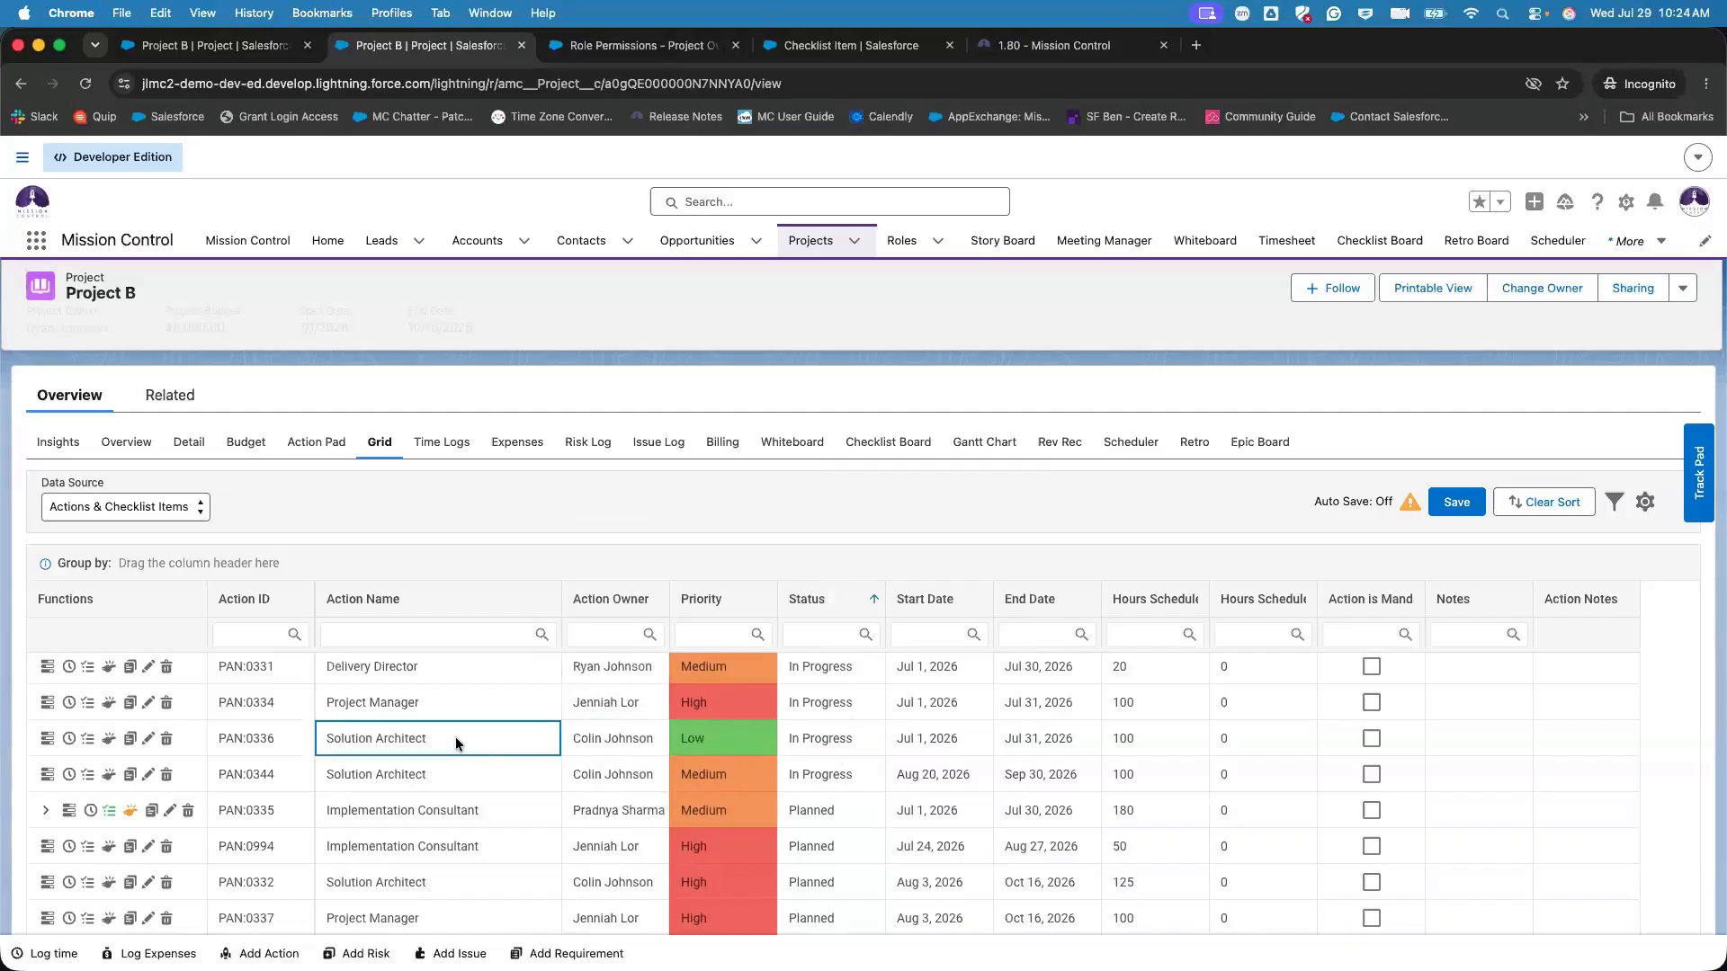
- Save the pending grid changes
{"action": "left_click", "coordinate": [1102, 761]}
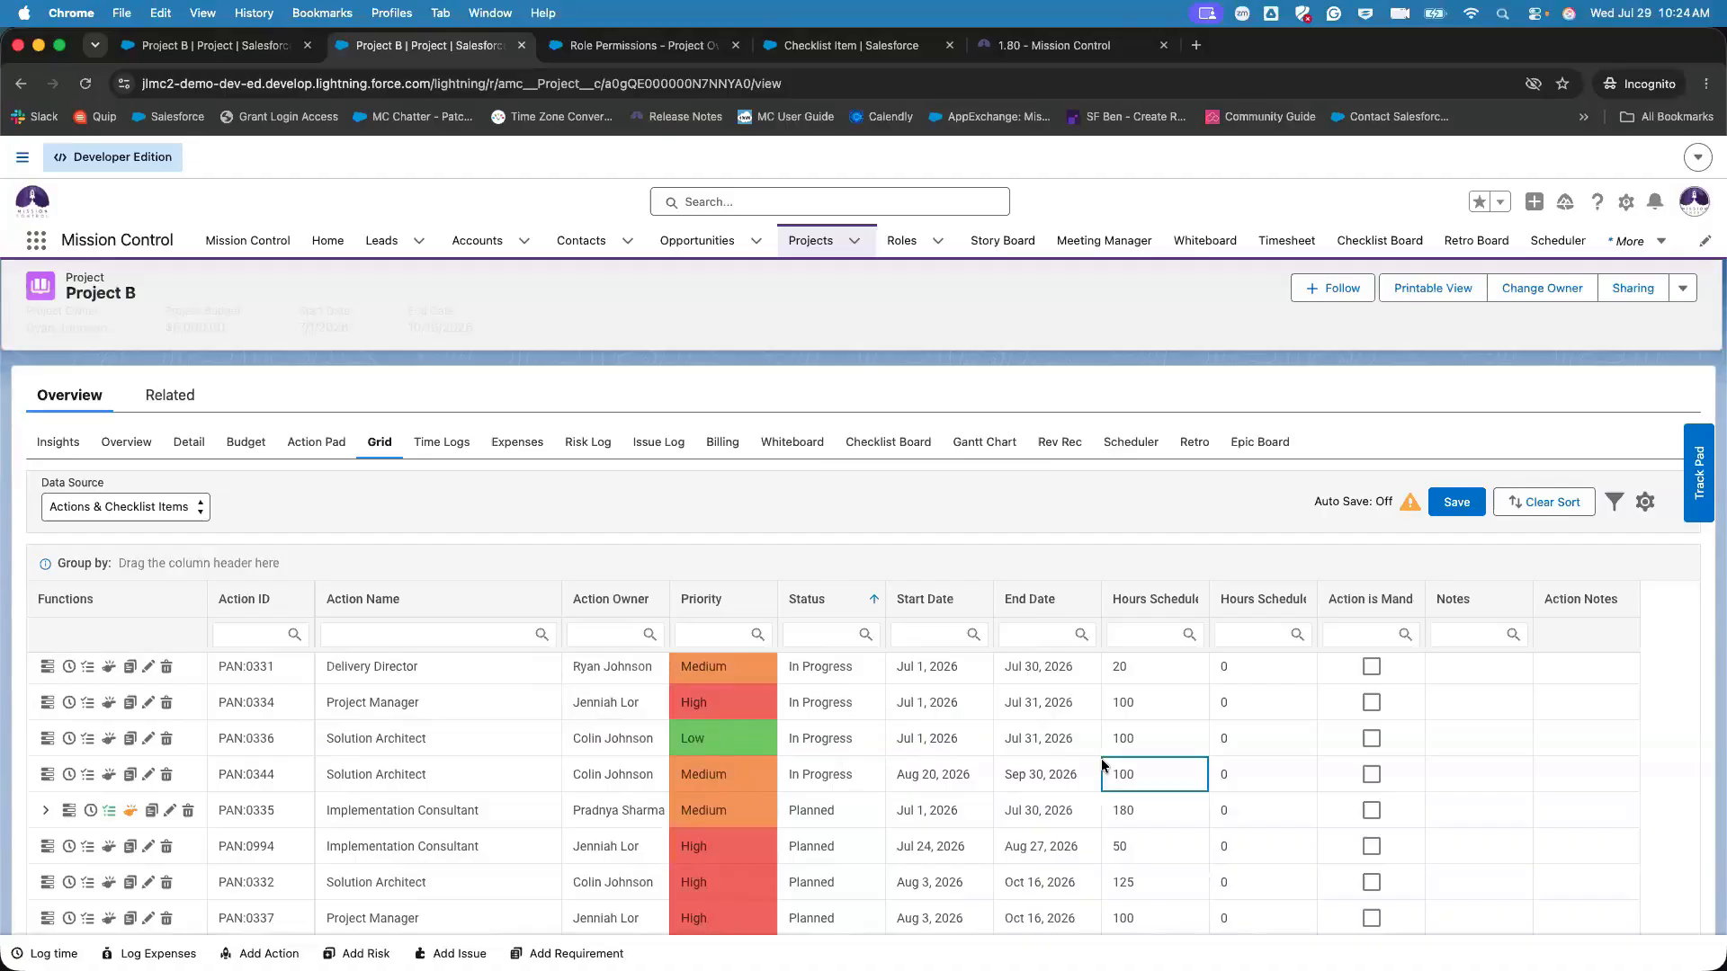
{"action": "scroll", "coordinate": [1108, 737], "scroll_direction": "down", "scroll_amount": 3}
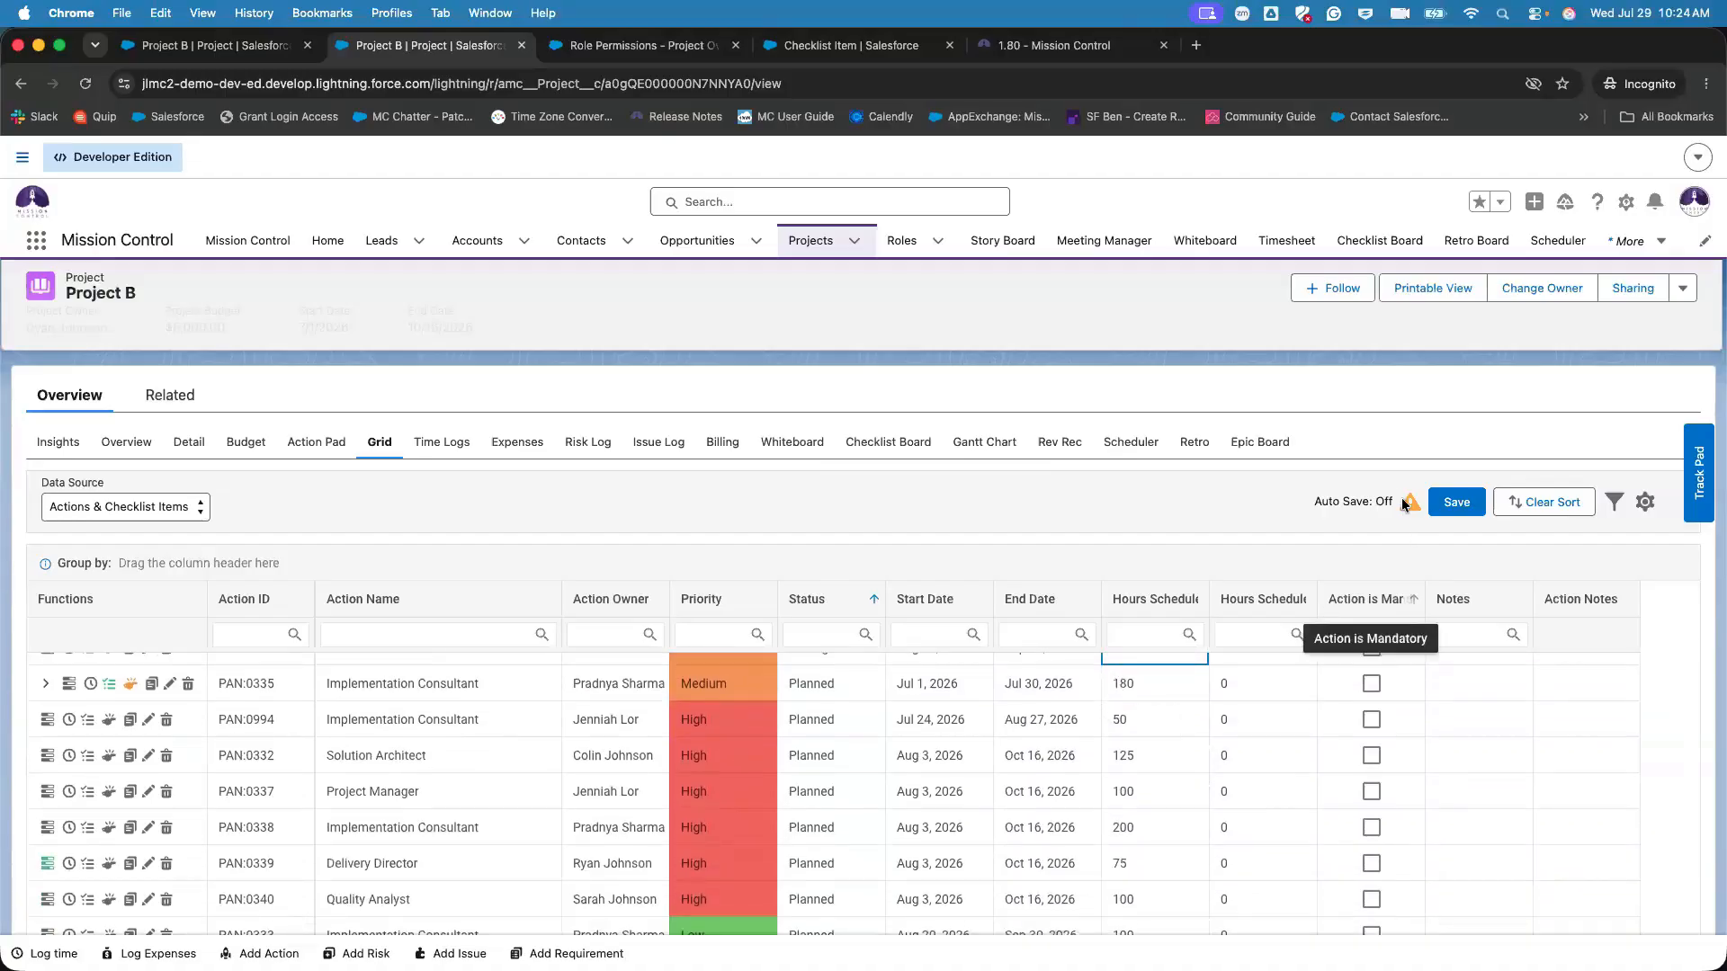
{"action": "left_click", "coordinate": [1458, 508]}
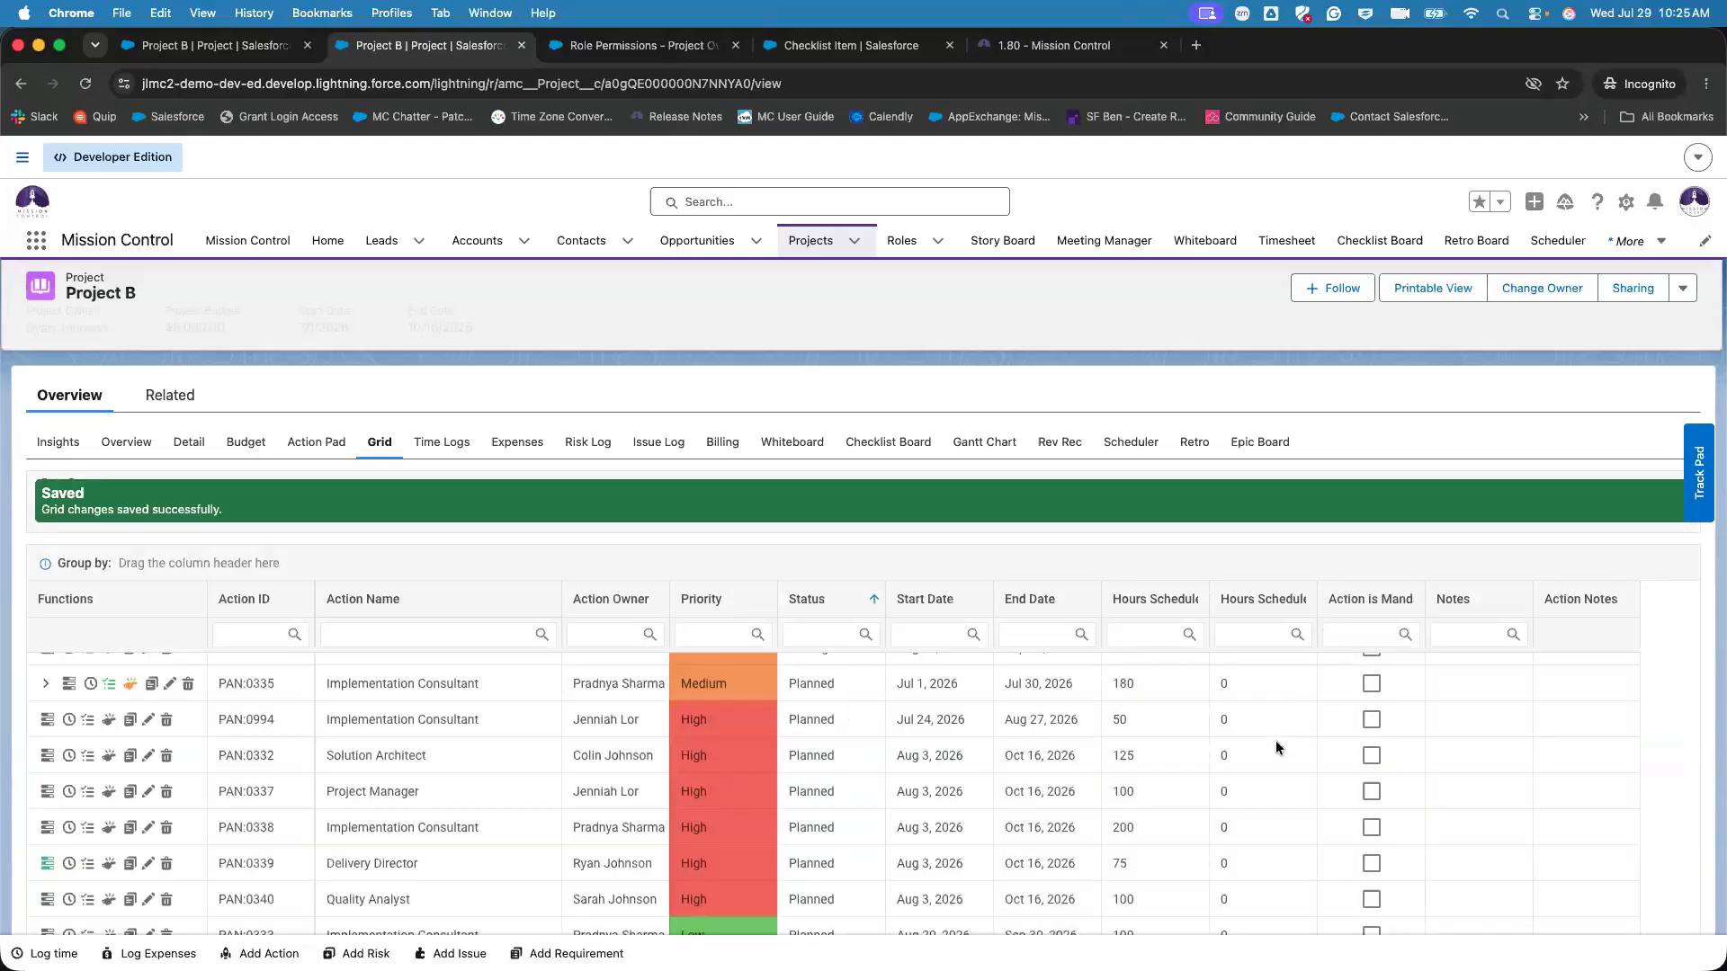
- Review the issues linked to the medium-priority Implementation Consultant action in the Issue Manager and close it
{"action": "scroll", "coordinate": [1247, 764], "scroll_direction": "down", "scroll_amount": 2}
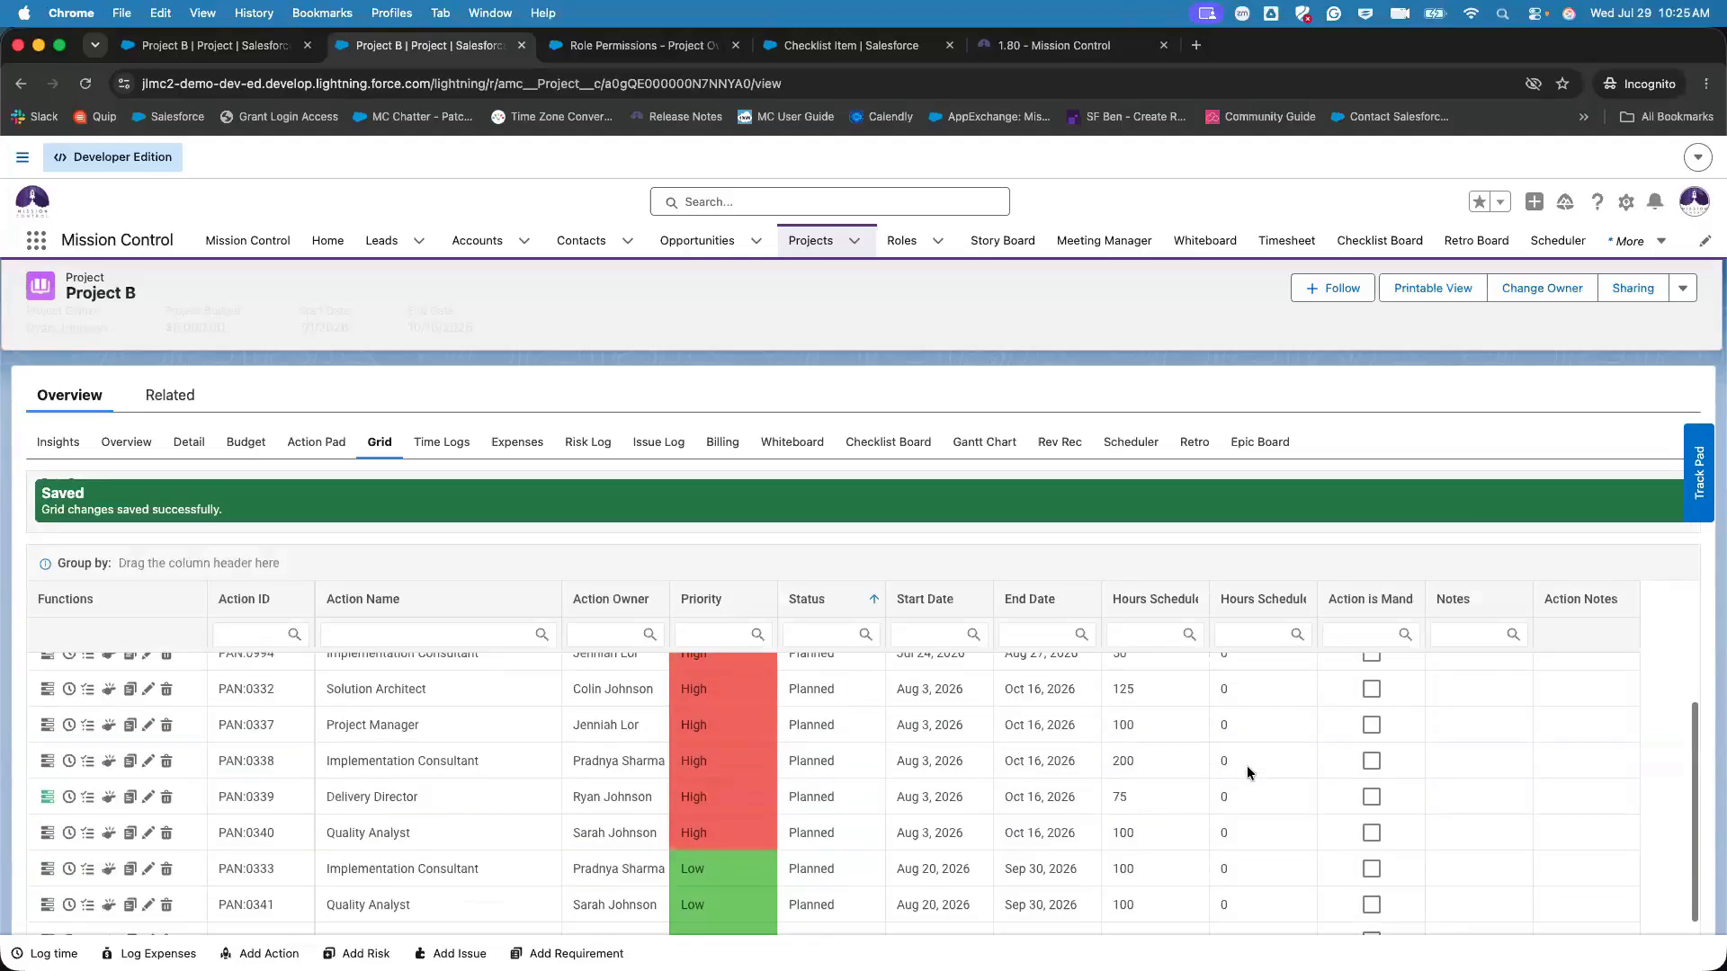
{"action": "scroll", "coordinate": [660, 687], "scroll_direction": "down", "scroll_amount": 3}
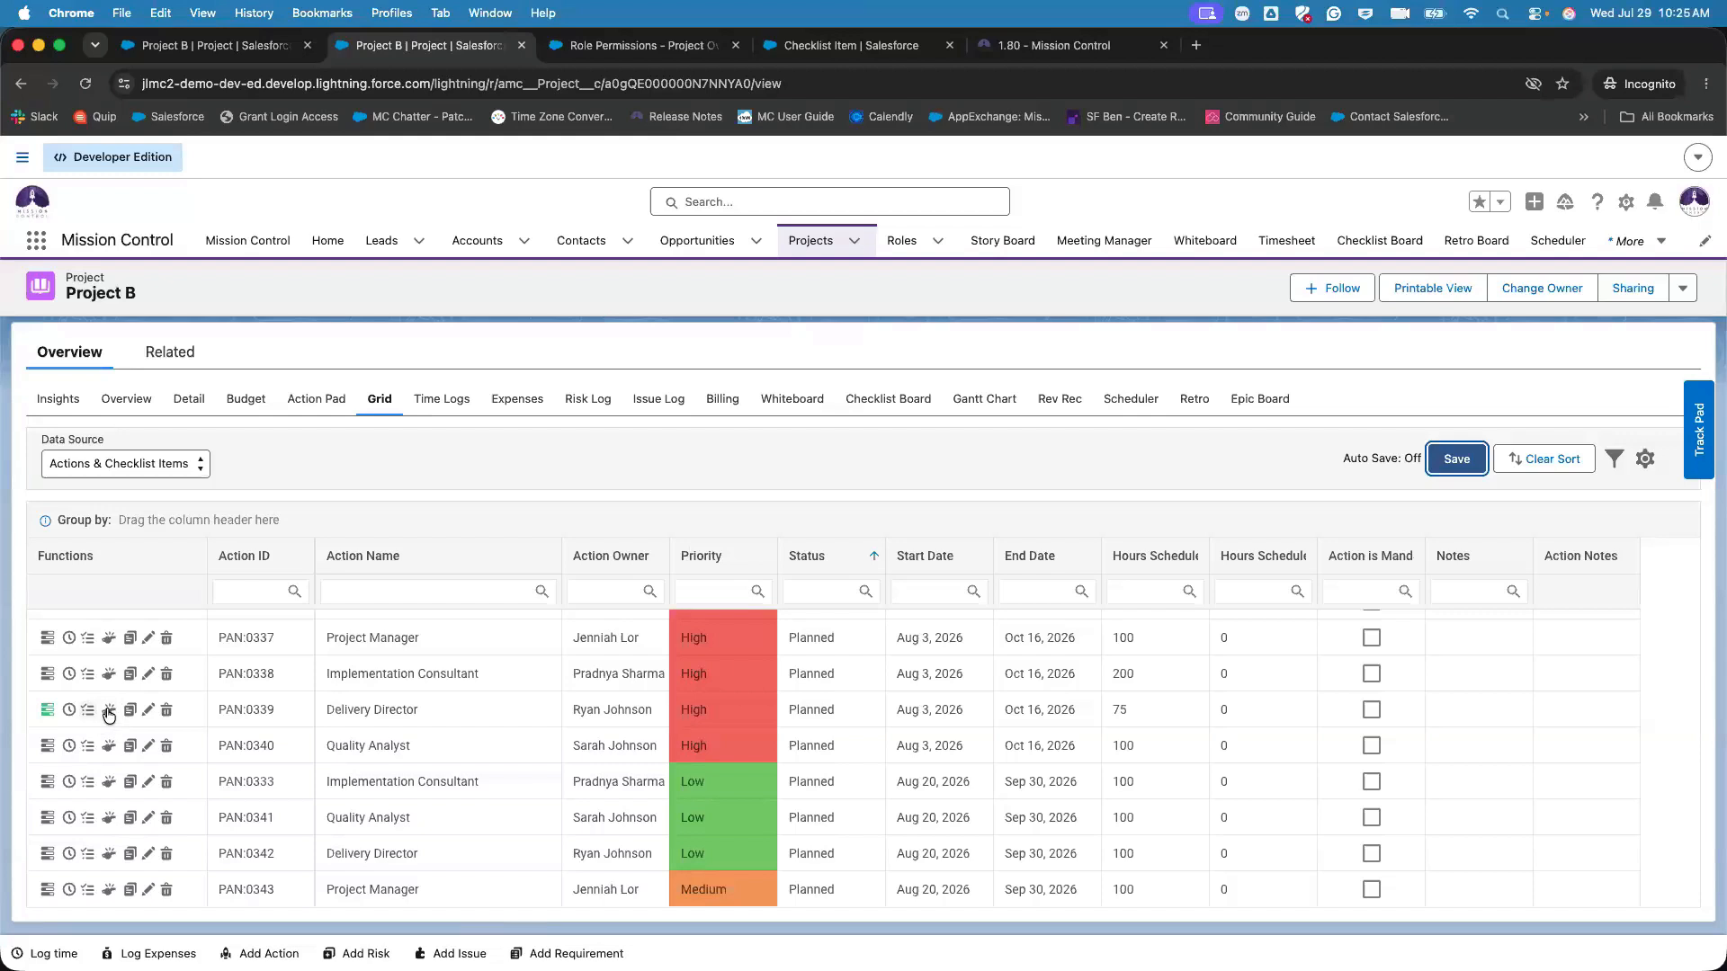
{"action": "scroll", "coordinate": [118, 639], "scroll_direction": "up", "scroll_amount": 5}
{"action": "scroll", "coordinate": [118, 634], "scroll_direction": "down", "scroll_amount": 4}
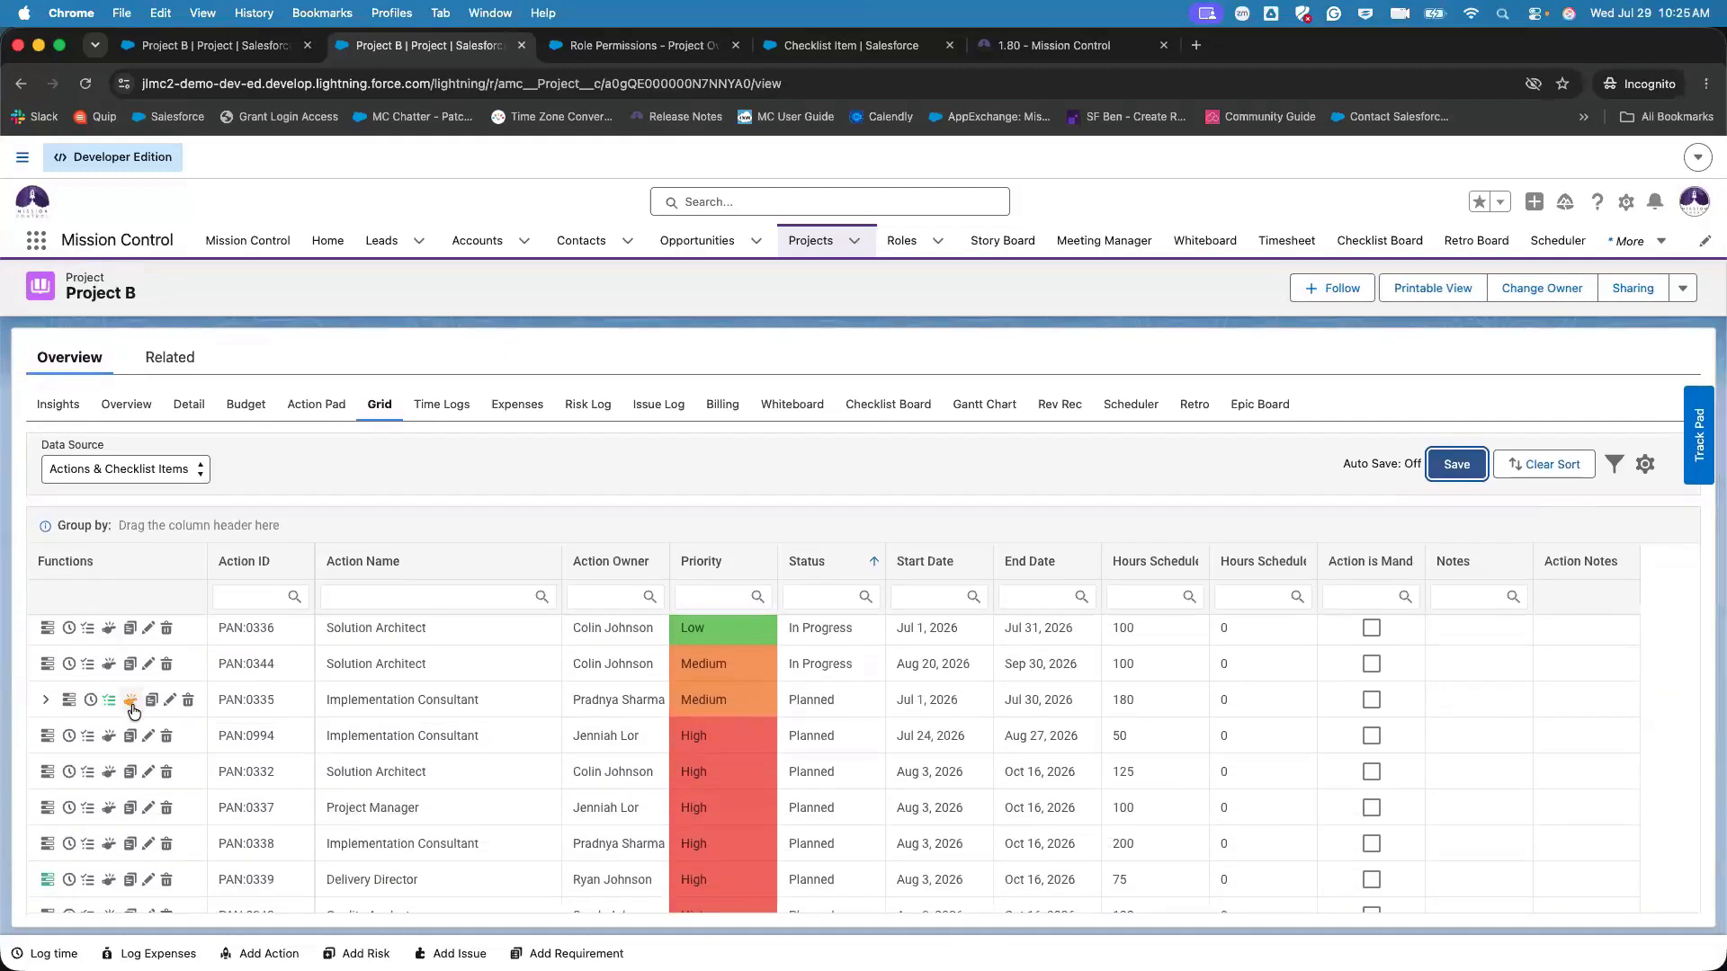
{"action": "left_click", "coordinate": [132, 702]}
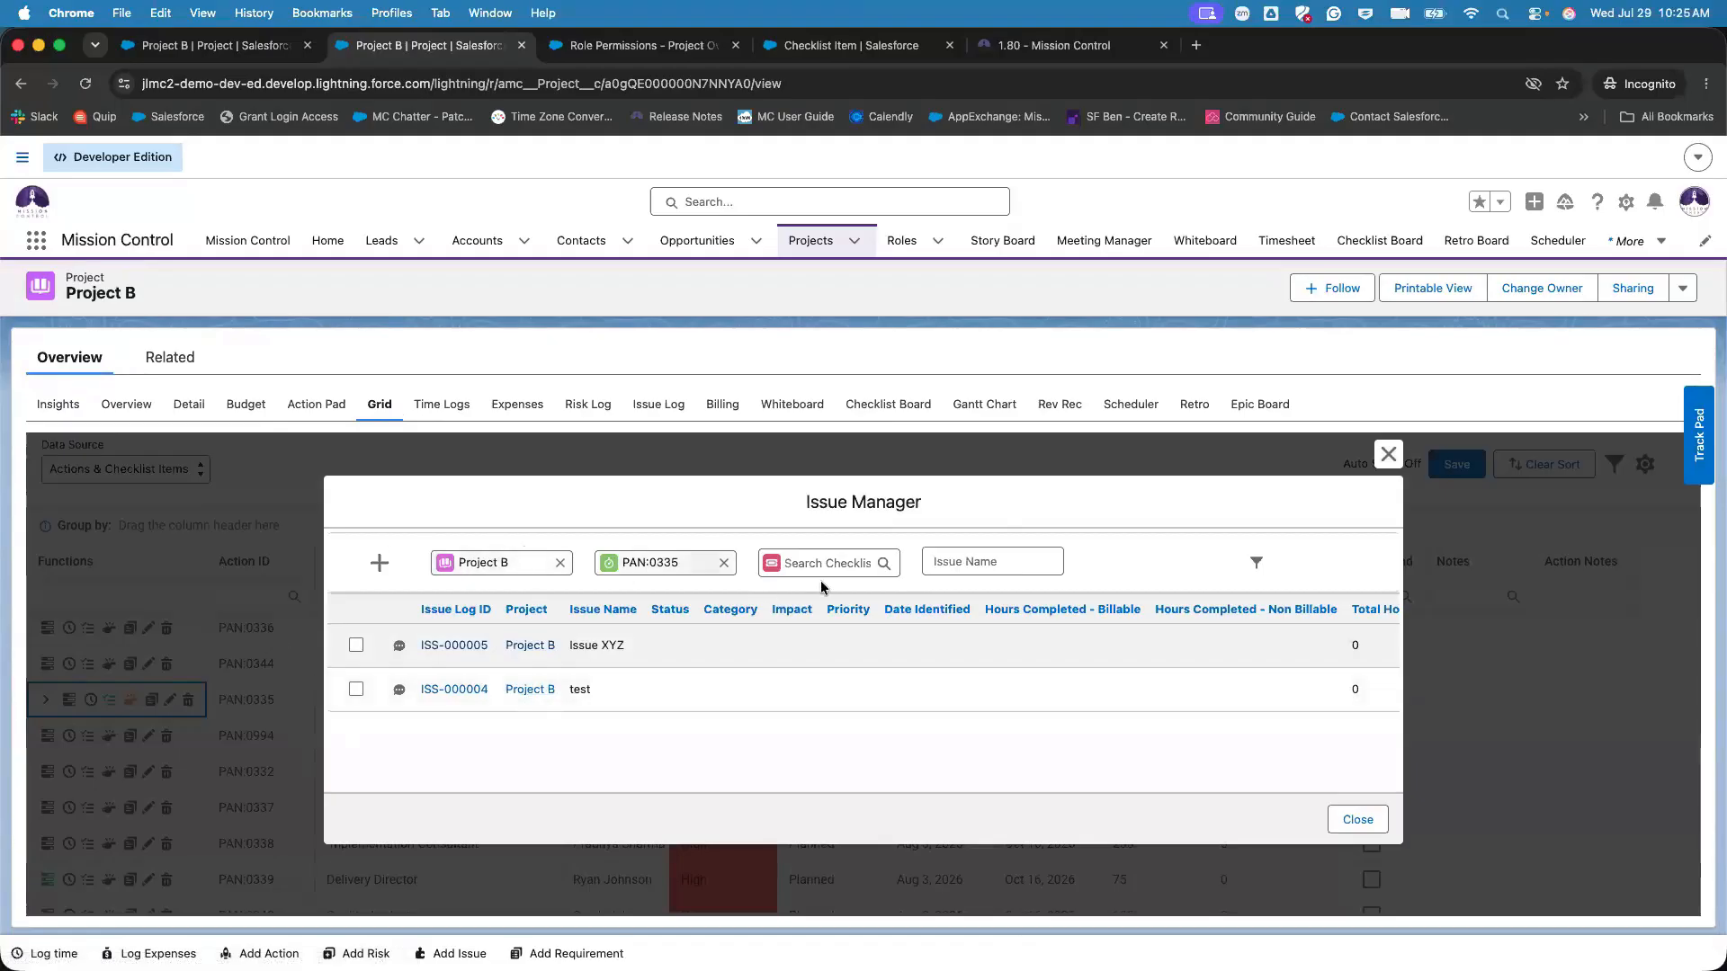
{"action": "left_click", "coordinate": [1358, 821]}
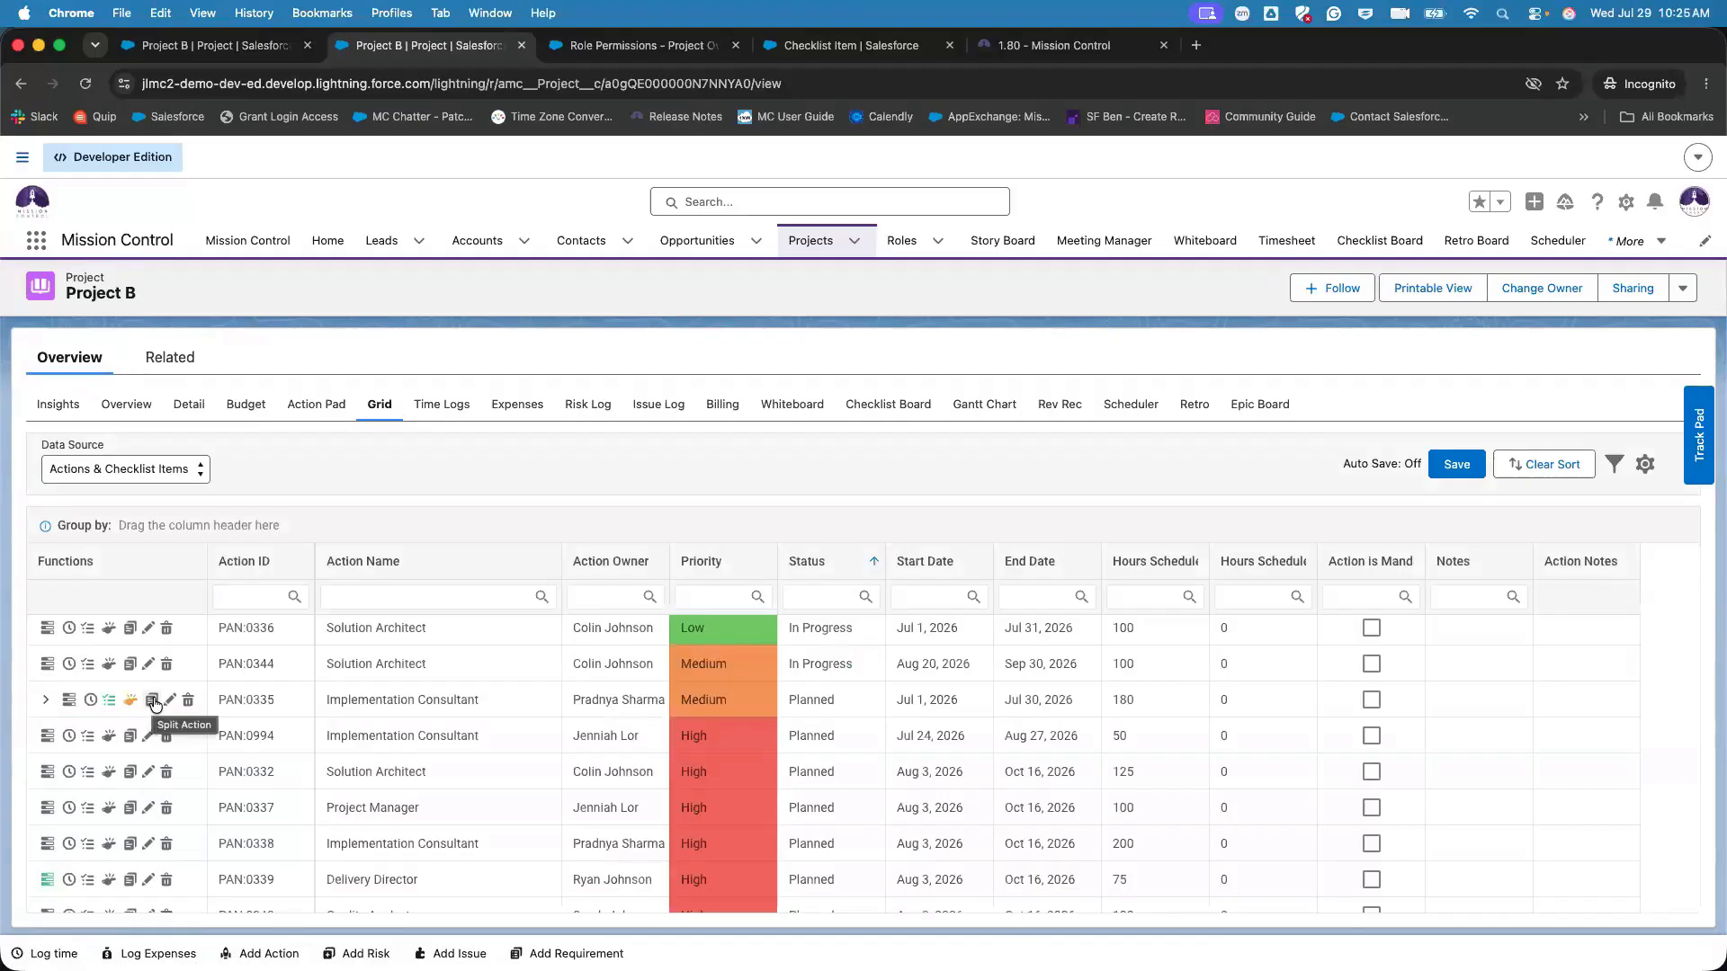
- Review the Split Action form for the medium-priority Implementation Consultant action, comparing current and new action fields, and close it without saving
{"action": "left_click", "coordinate": [930, 737]}
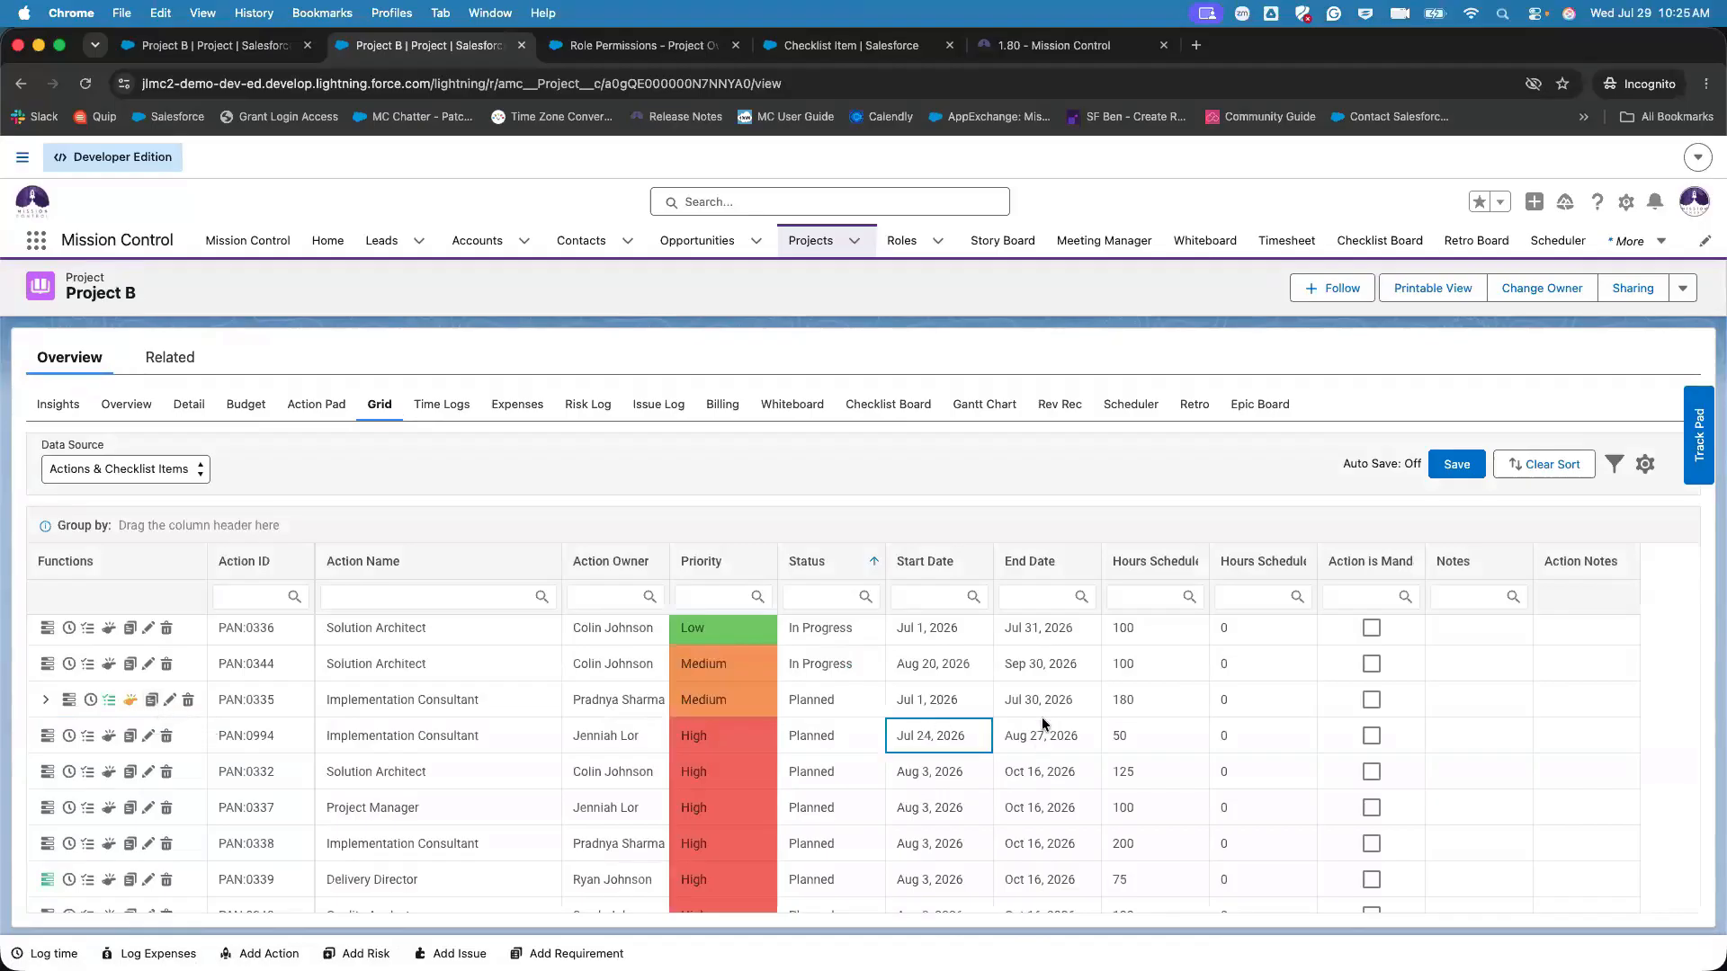
{"action": "left_click", "coordinate": [1121, 698]}
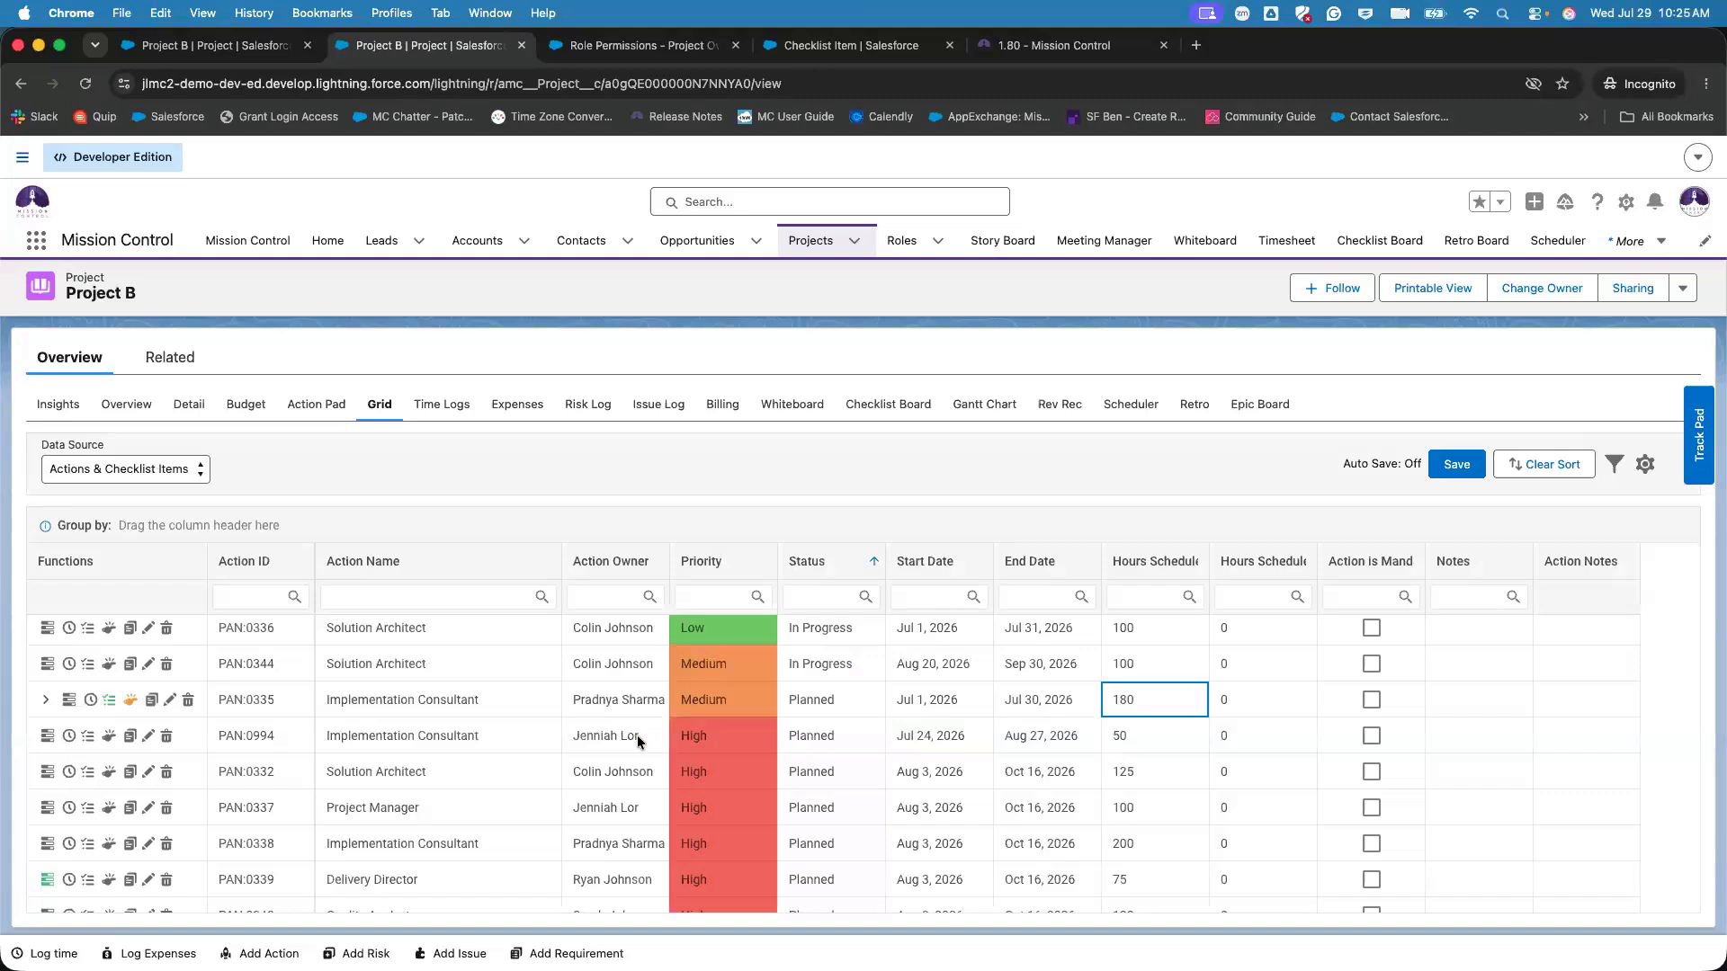
{"action": "left_click", "coordinate": [153, 699]}
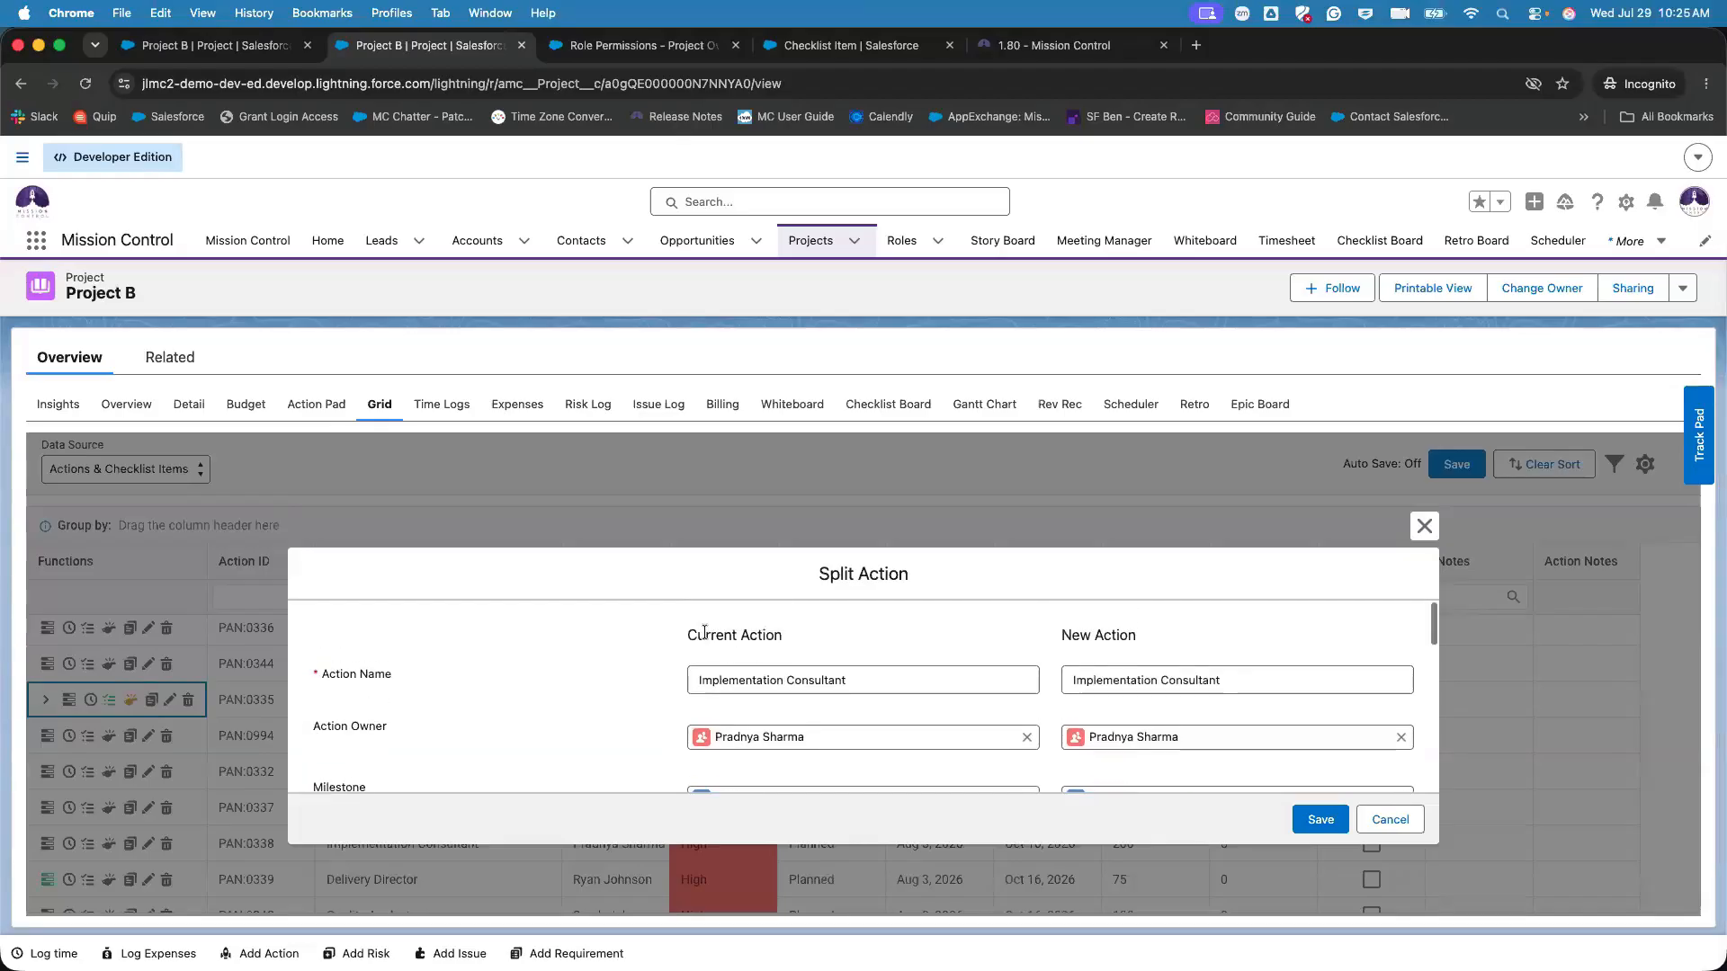
{"action": "left_click_drag", "start_coordinate": [698, 634], "coordinate": [786, 636]}
{"action": "left_click_drag", "start_coordinate": [1062, 632], "coordinate": [1162, 635]}
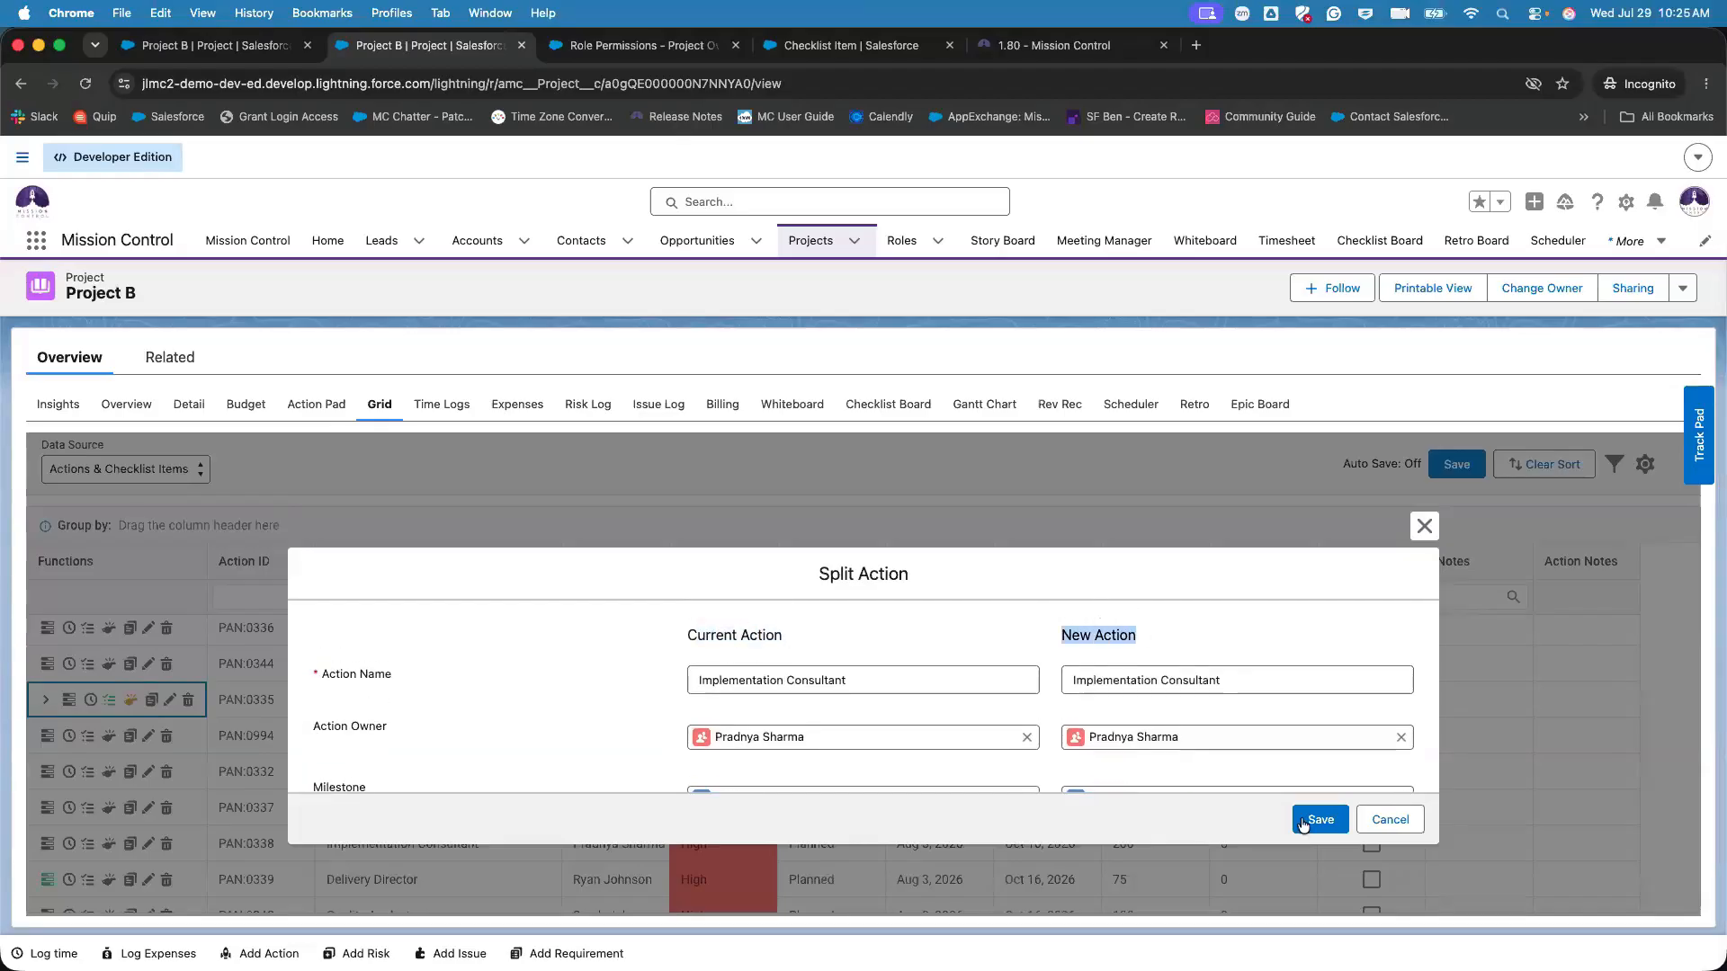
{"action": "scroll", "coordinate": [1244, 698], "scroll_direction": "down", "scroll_amount": 5}
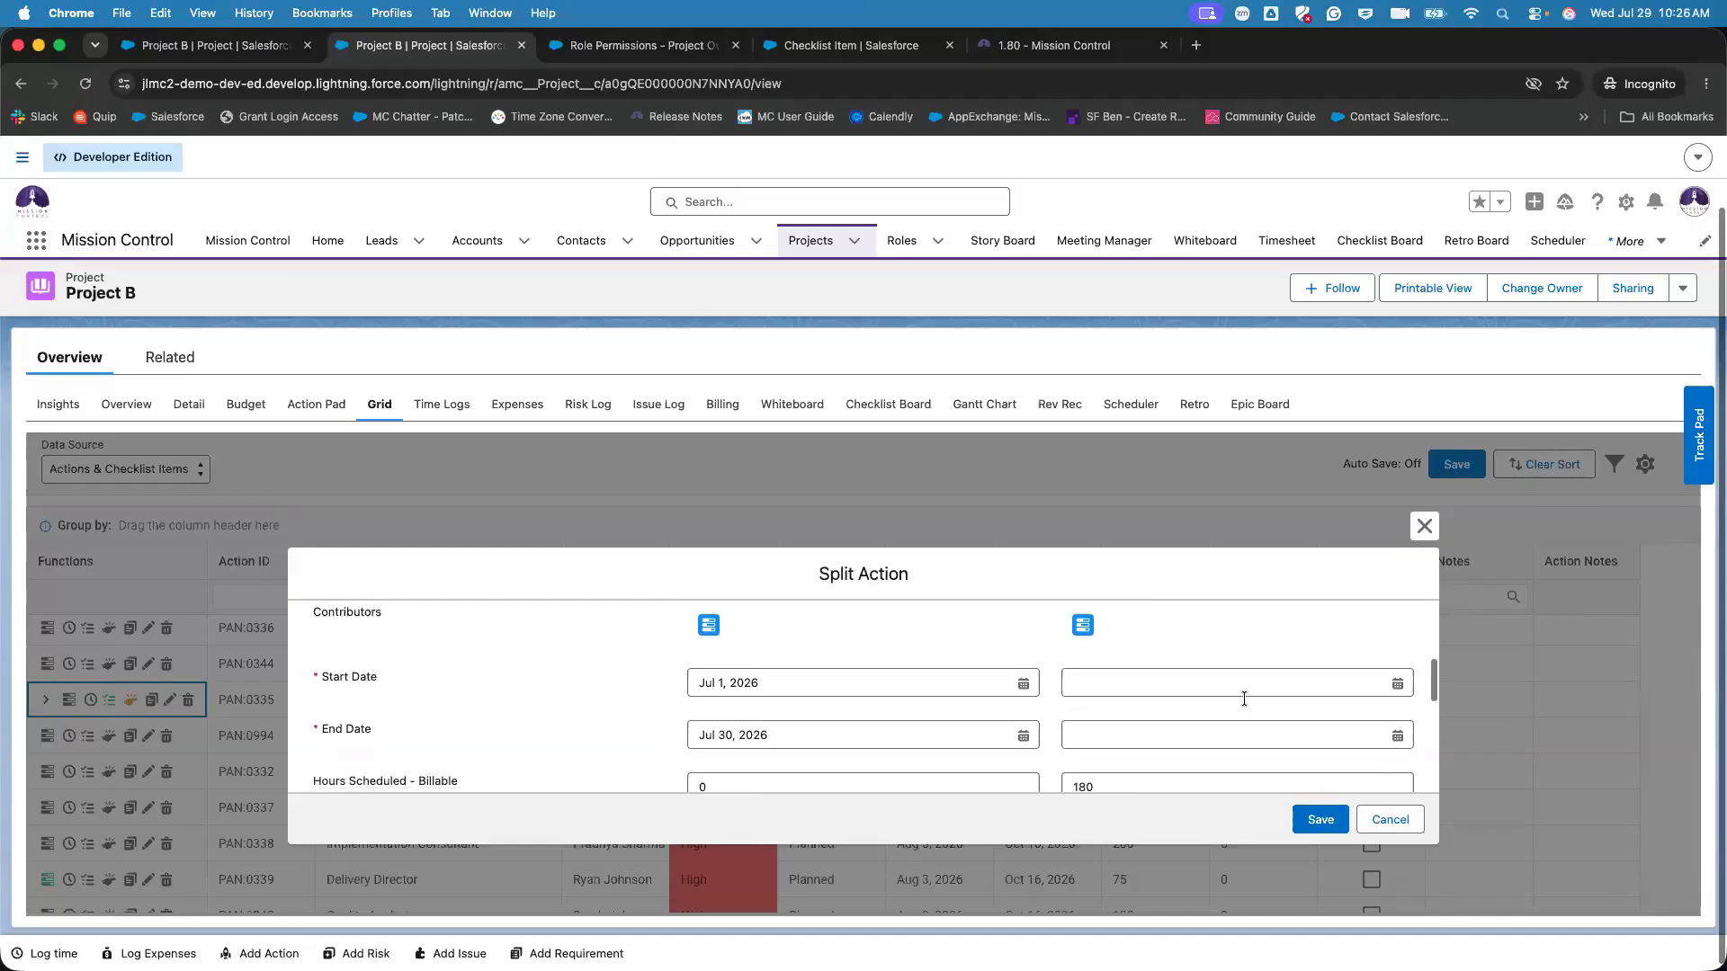
{"action": "left_click", "coordinate": [1419, 533]}
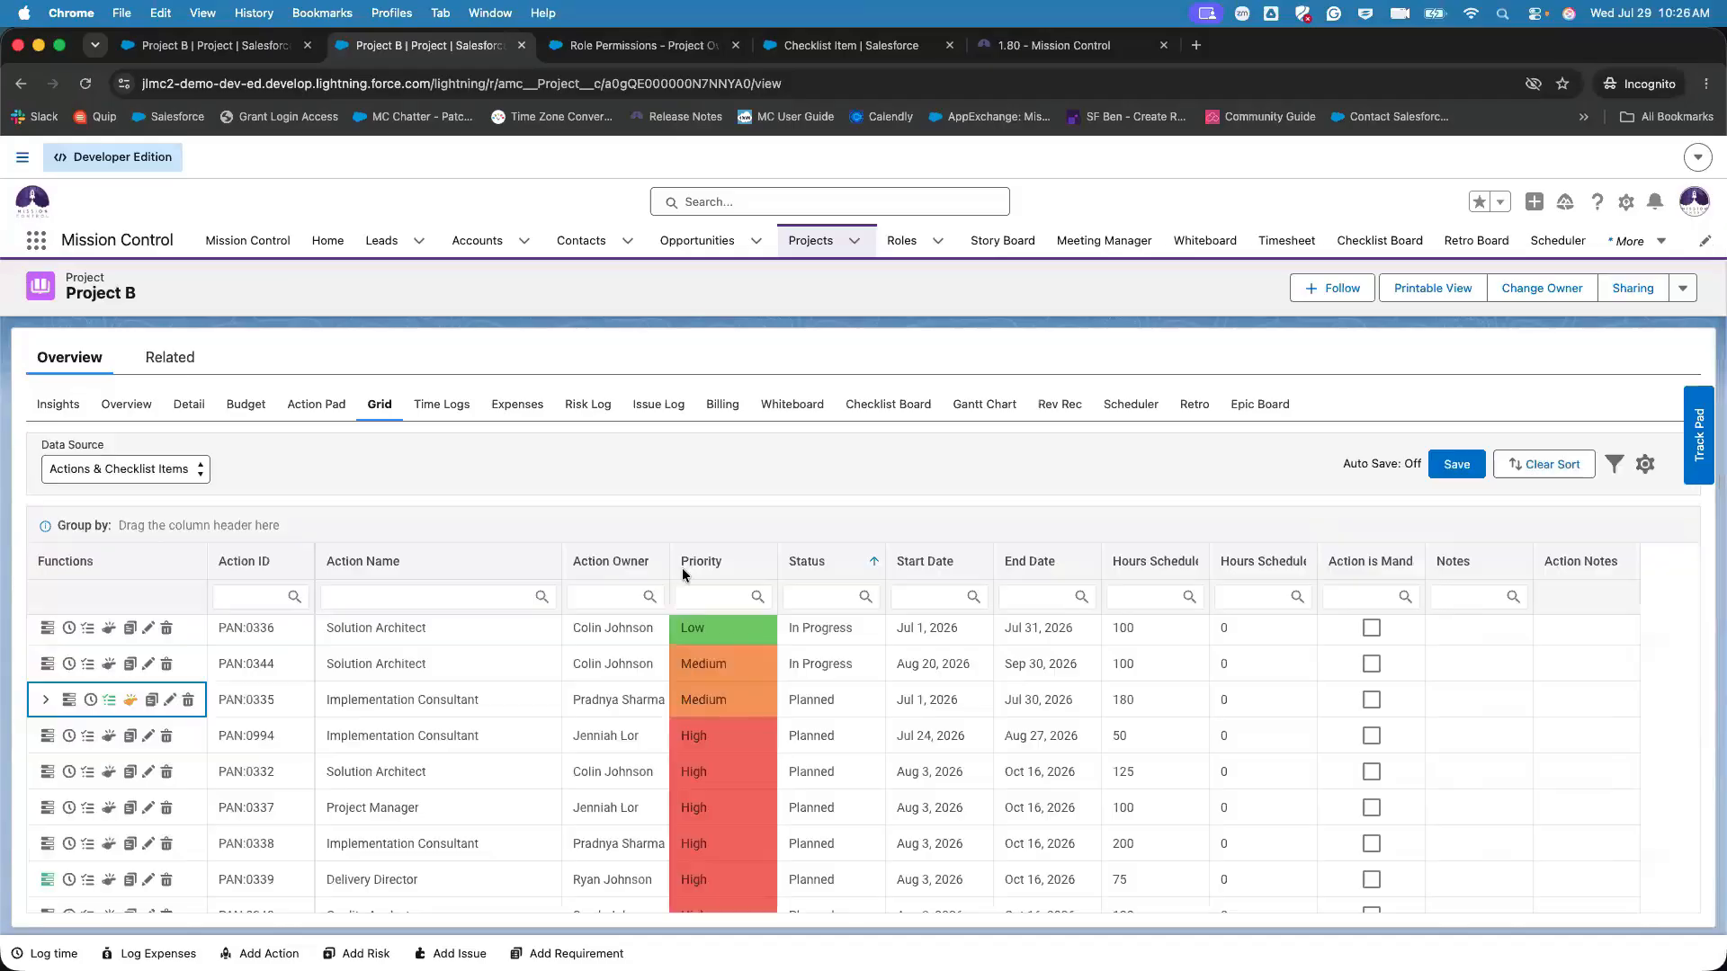
- Review the full Edit Action form of the medium-priority Implementation Consultant action and cancel it without changes
{"action": "left_click", "coordinate": [167, 699]}
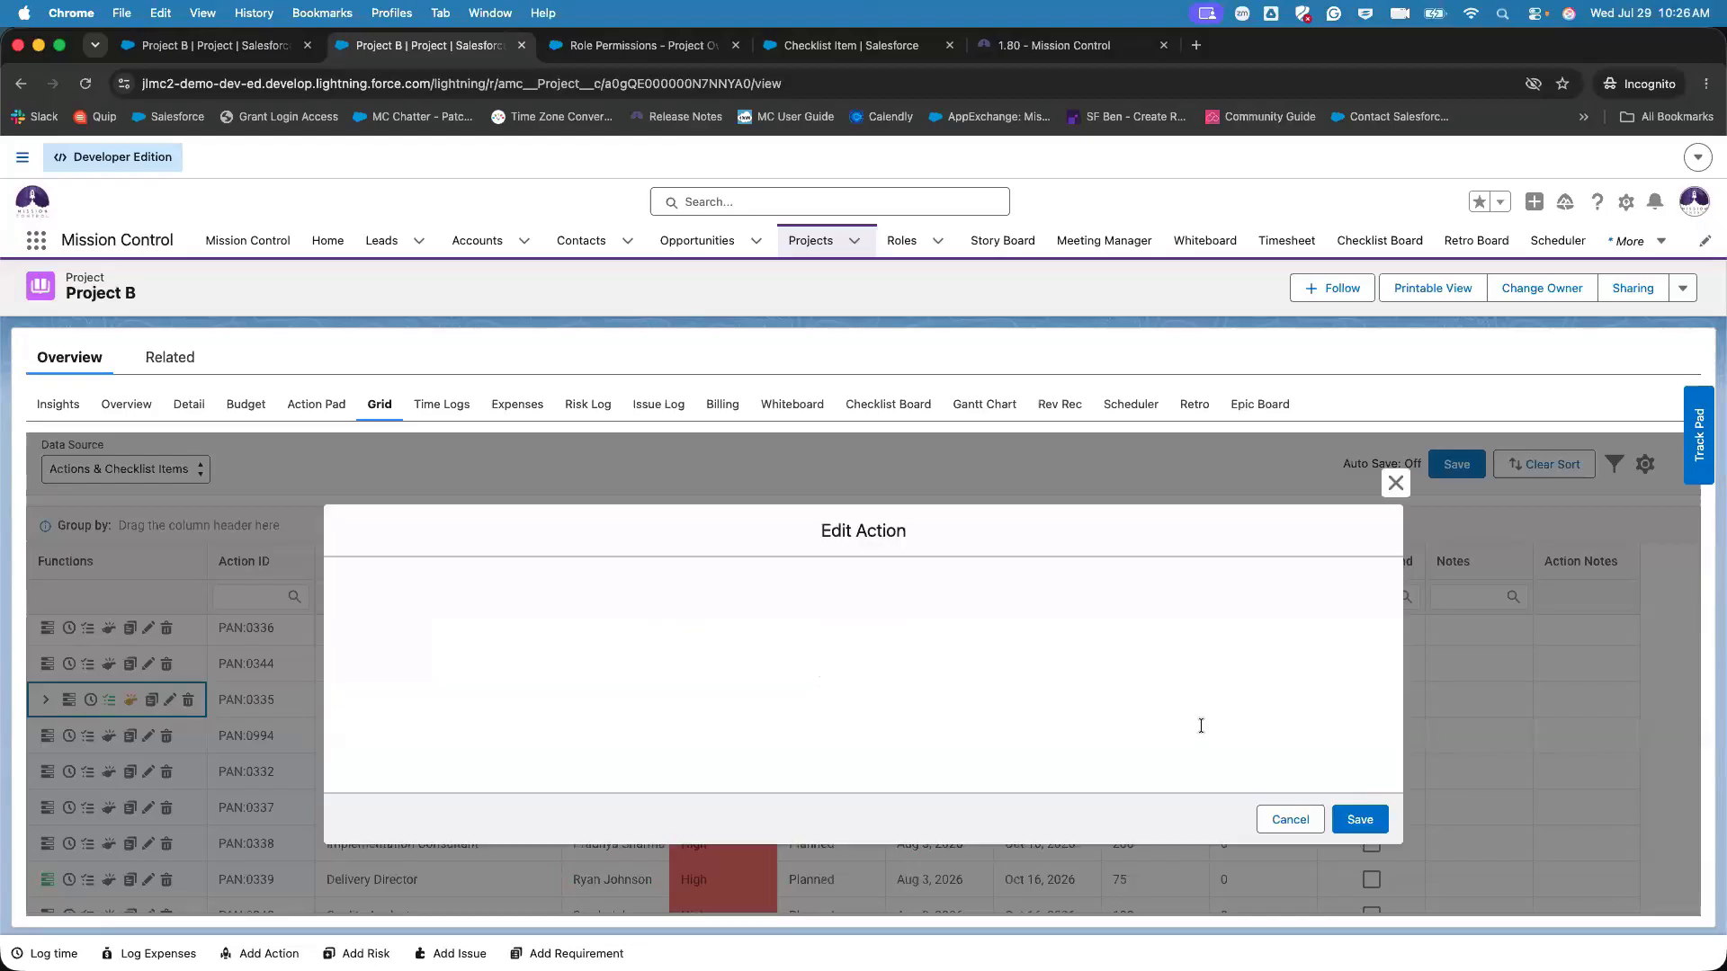
{"action": "scroll", "coordinate": [1147, 703], "scroll_direction": "down", "scroll_amount": 15}
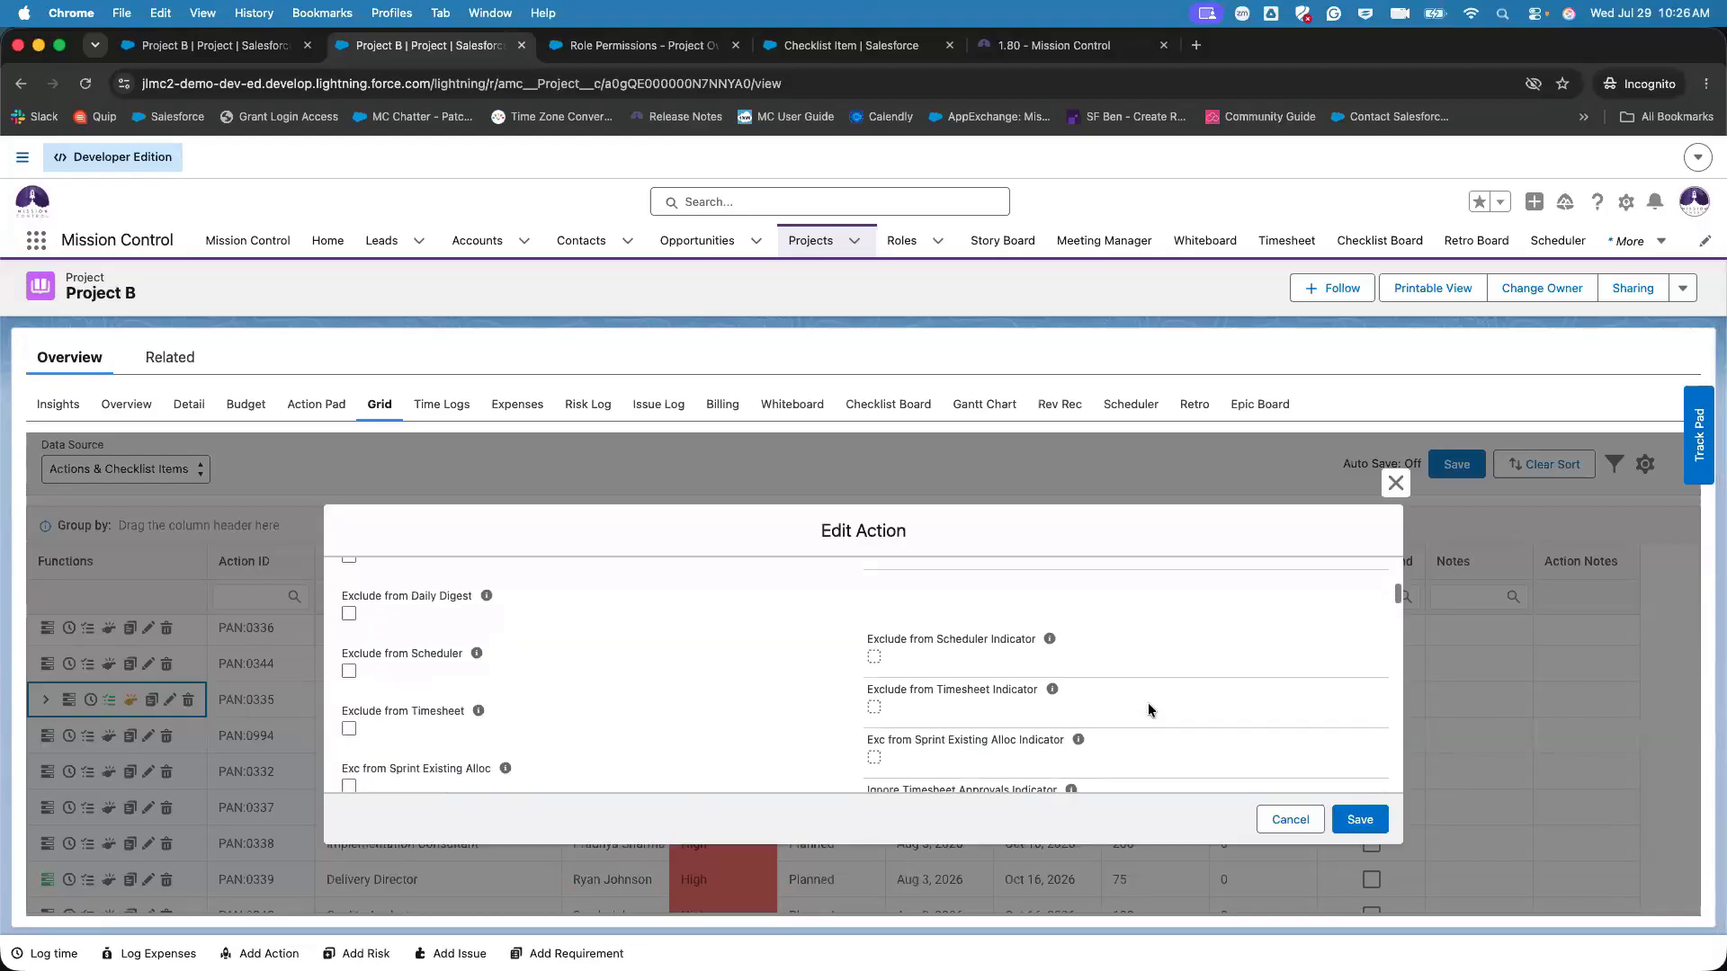
{"action": "scroll", "coordinate": [1148, 709], "scroll_direction": "down", "scroll_amount": 15}
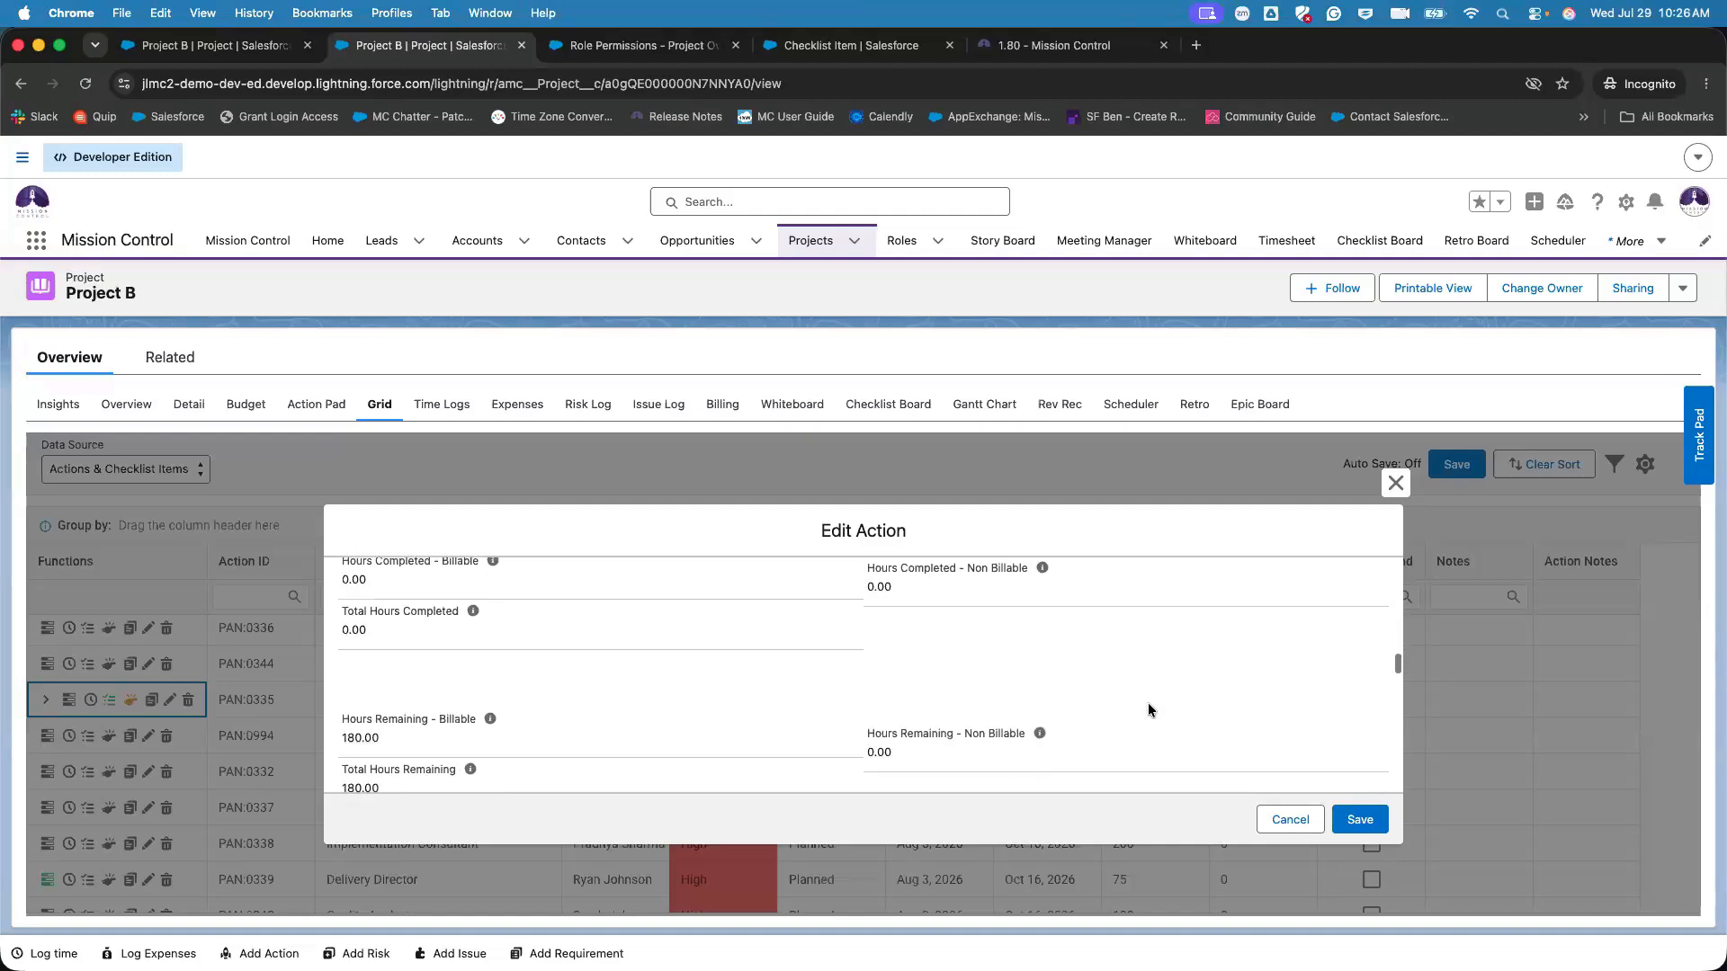
{"action": "scroll", "coordinate": [1148, 709], "scroll_direction": "down", "scroll_amount": 15}
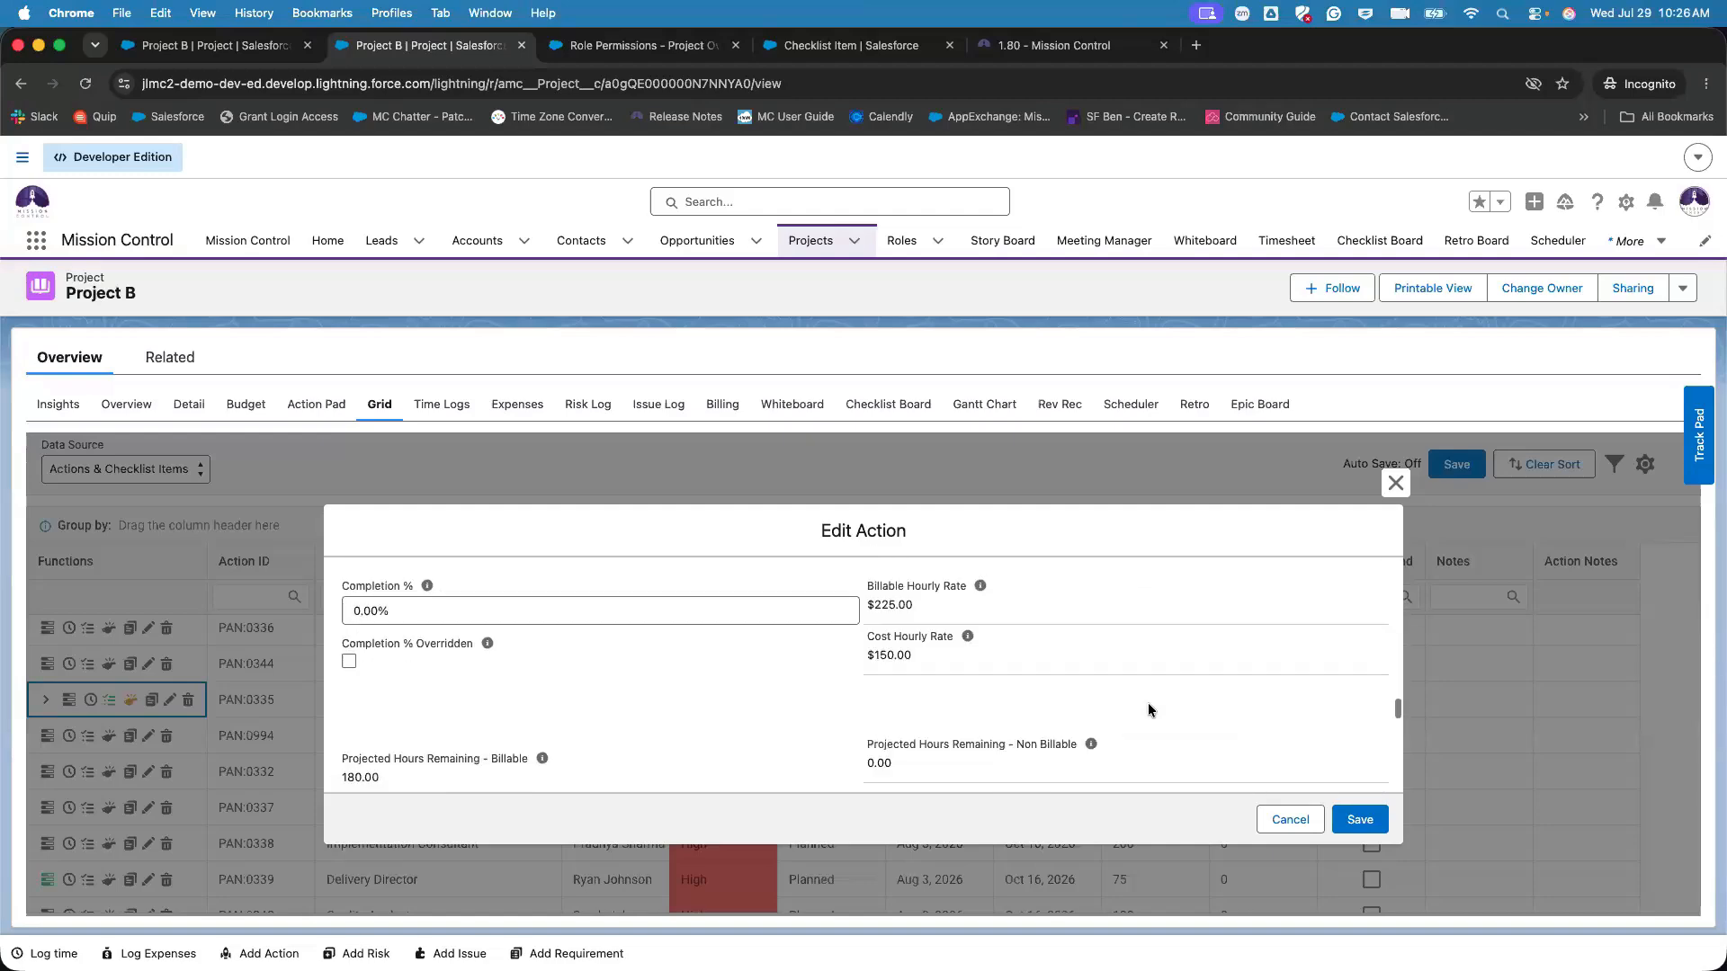
{"action": "scroll", "coordinate": [1148, 703], "scroll_direction": "down", "scroll_amount": 10}
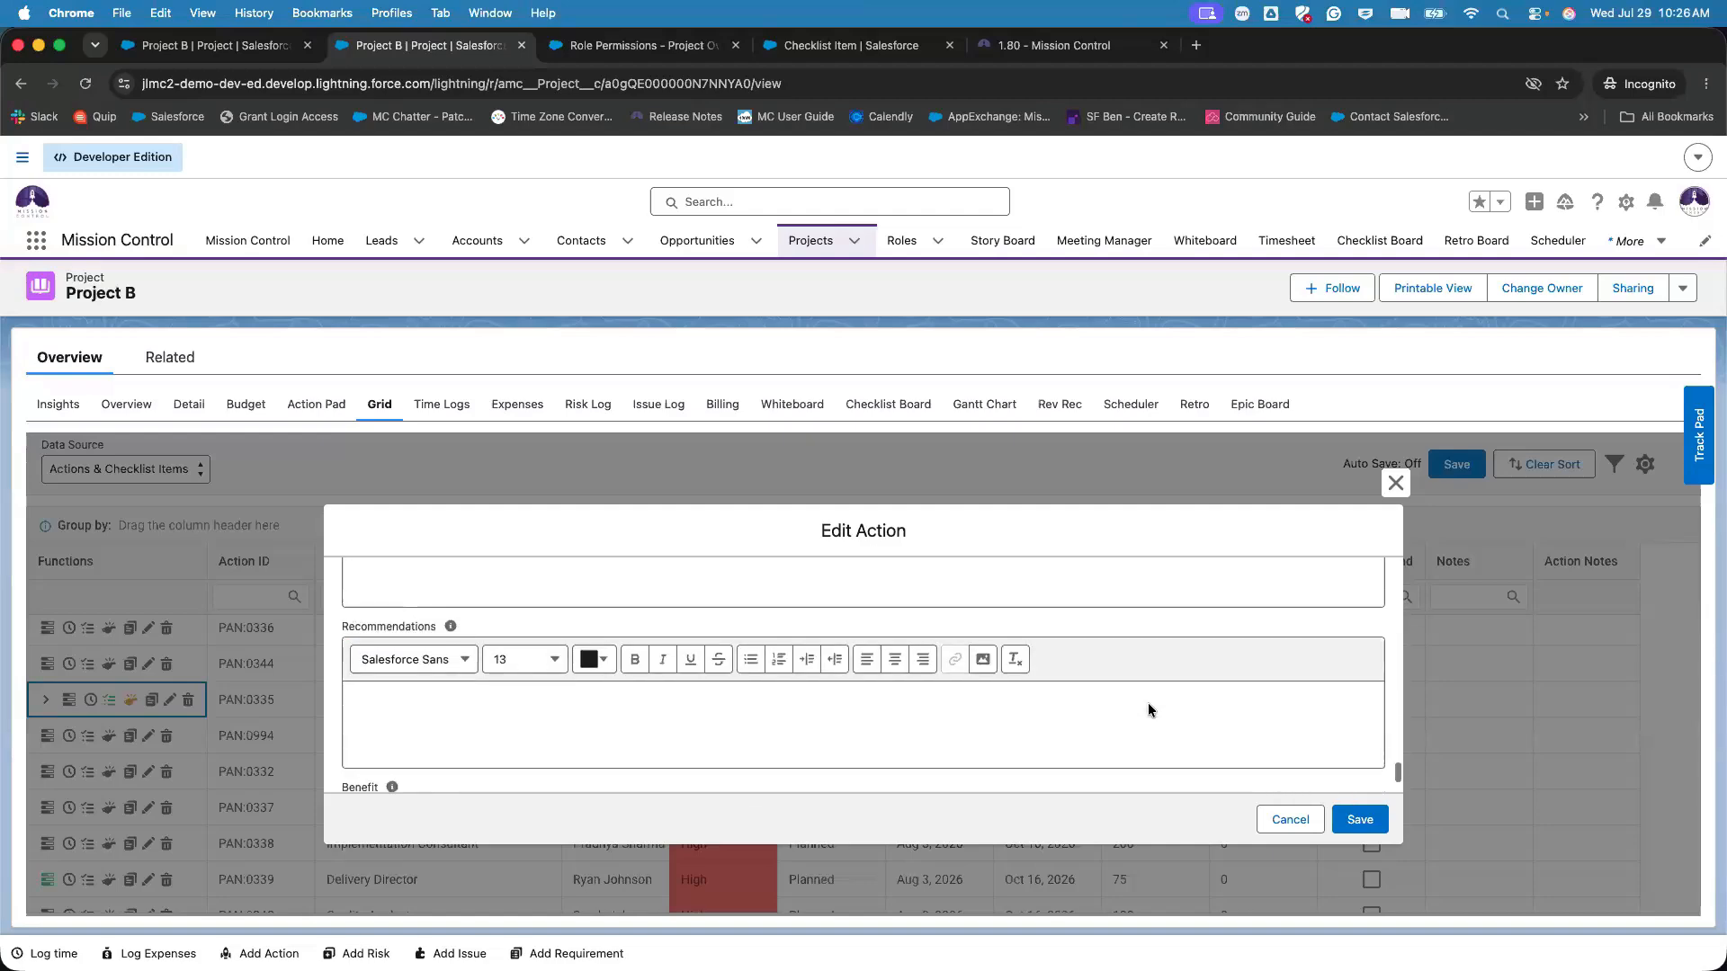
{"action": "left_click", "coordinate": [1290, 819]}
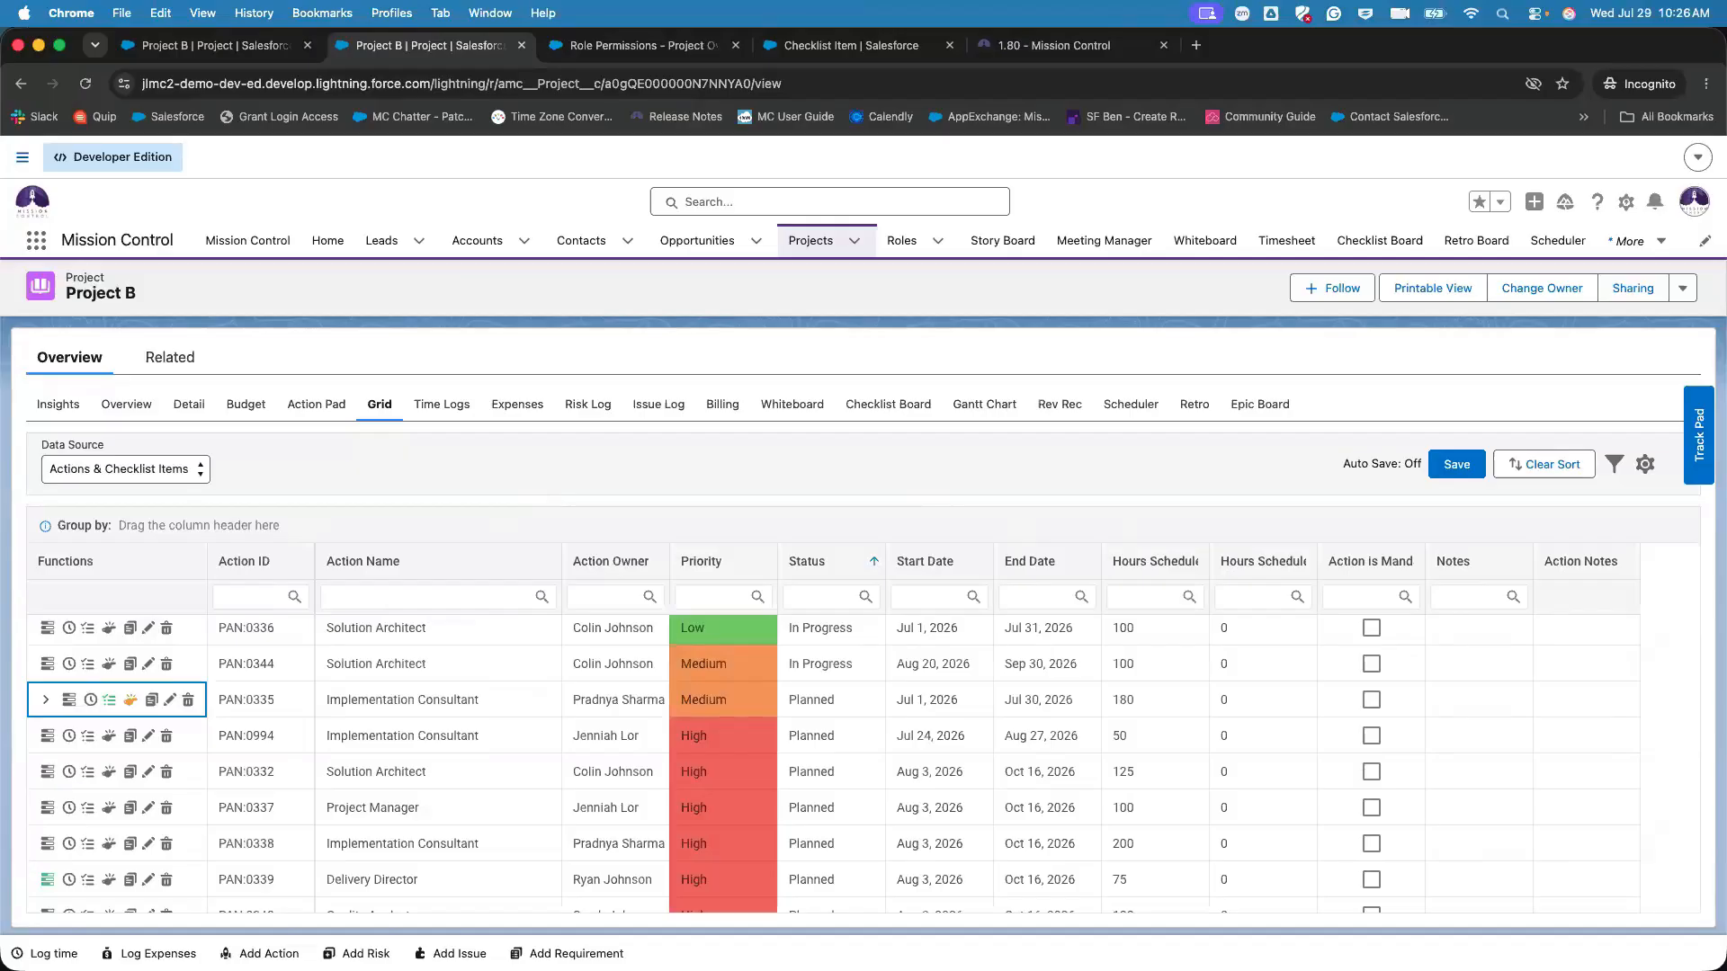
- Examine the colour-coded Priority cells of the low-priority Solution Architect and medium-priority Delivery Director actions
{"action": "scroll", "coordinate": [828, 460], "scroll_direction": "down", "scroll_amount": 1}
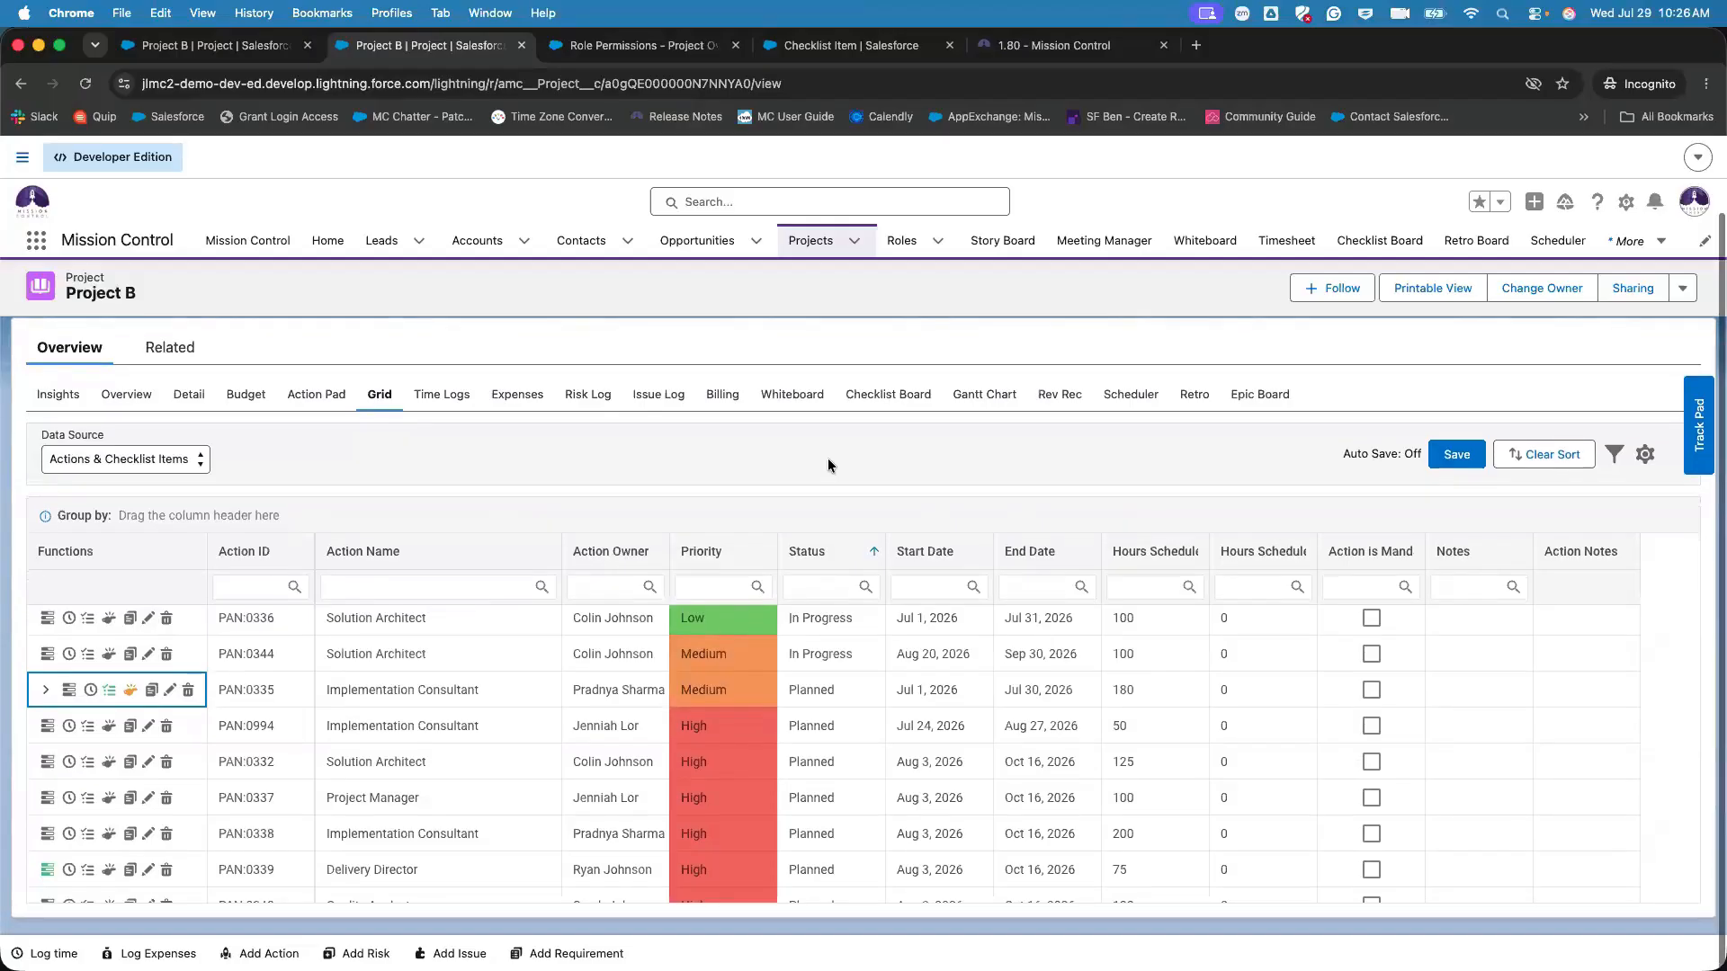
{"action": "scroll", "coordinate": [828, 460], "scroll_direction": "up", "scroll_amount": 1}
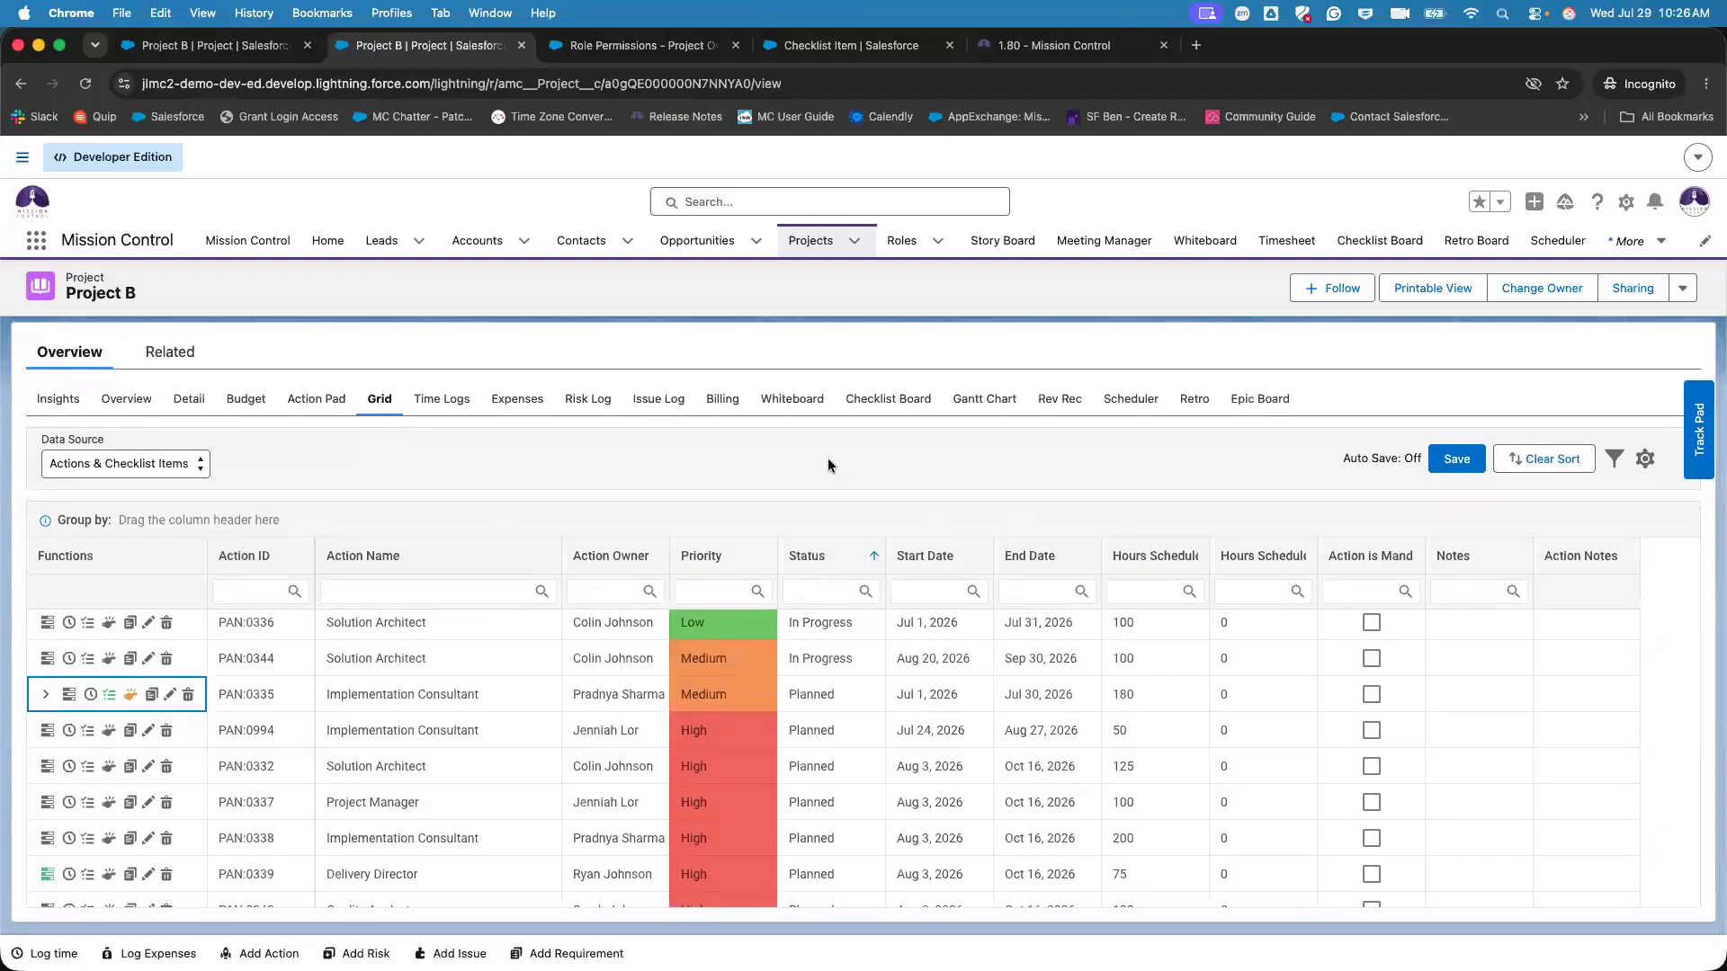
{"action": "left_click", "coordinate": [719, 625]}
{"action": "scroll", "coordinate": [751, 656], "scroll_direction": "up", "scroll_amount": 2}
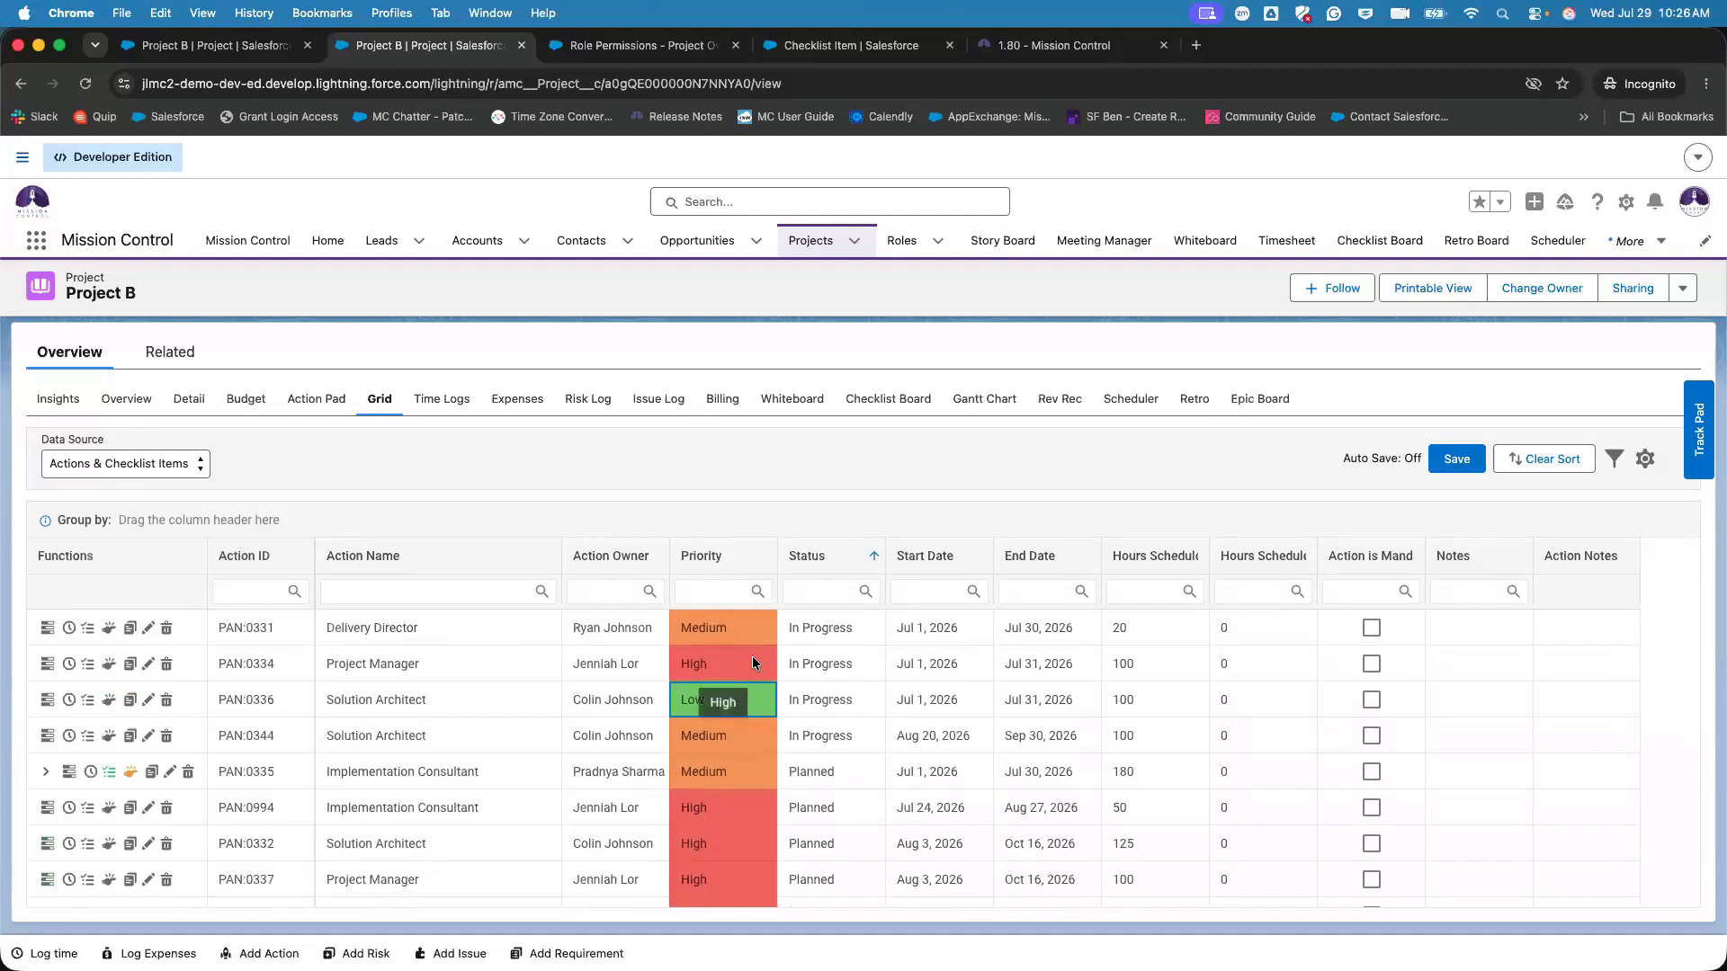
{"action": "left_click", "coordinate": [741, 633]}
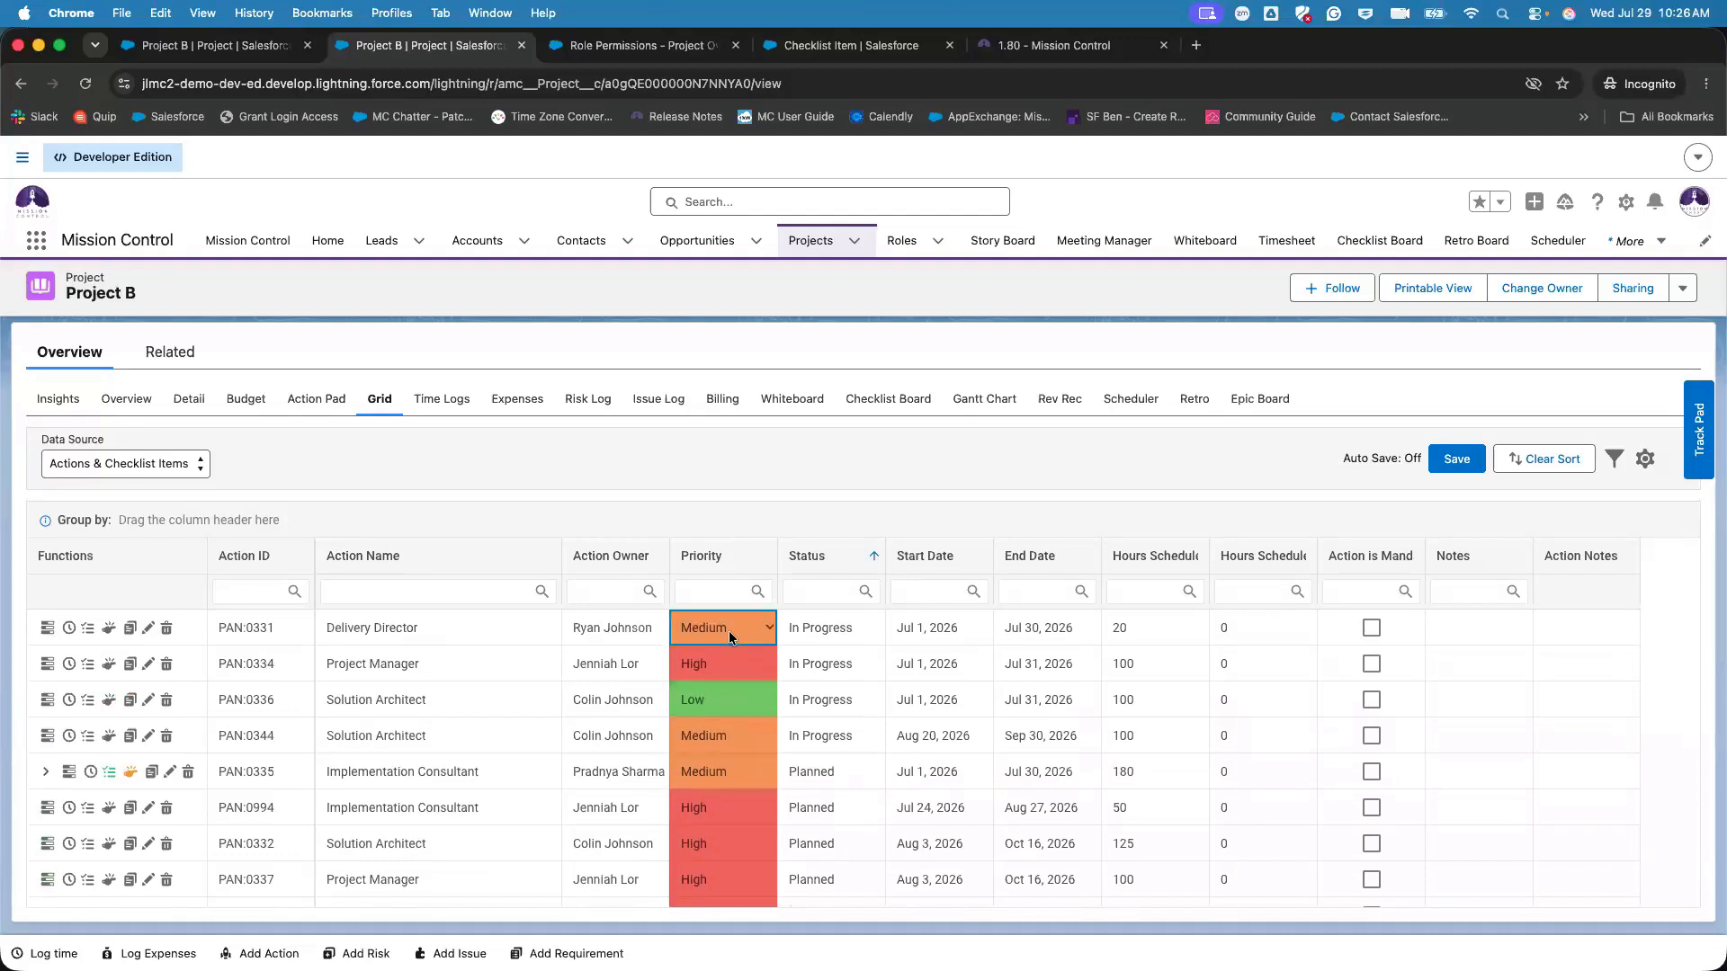
- Switch to Salesforce Setup and open Fields & Relationships for the Action object
{"action": "left_click", "coordinate": [798, 52]}
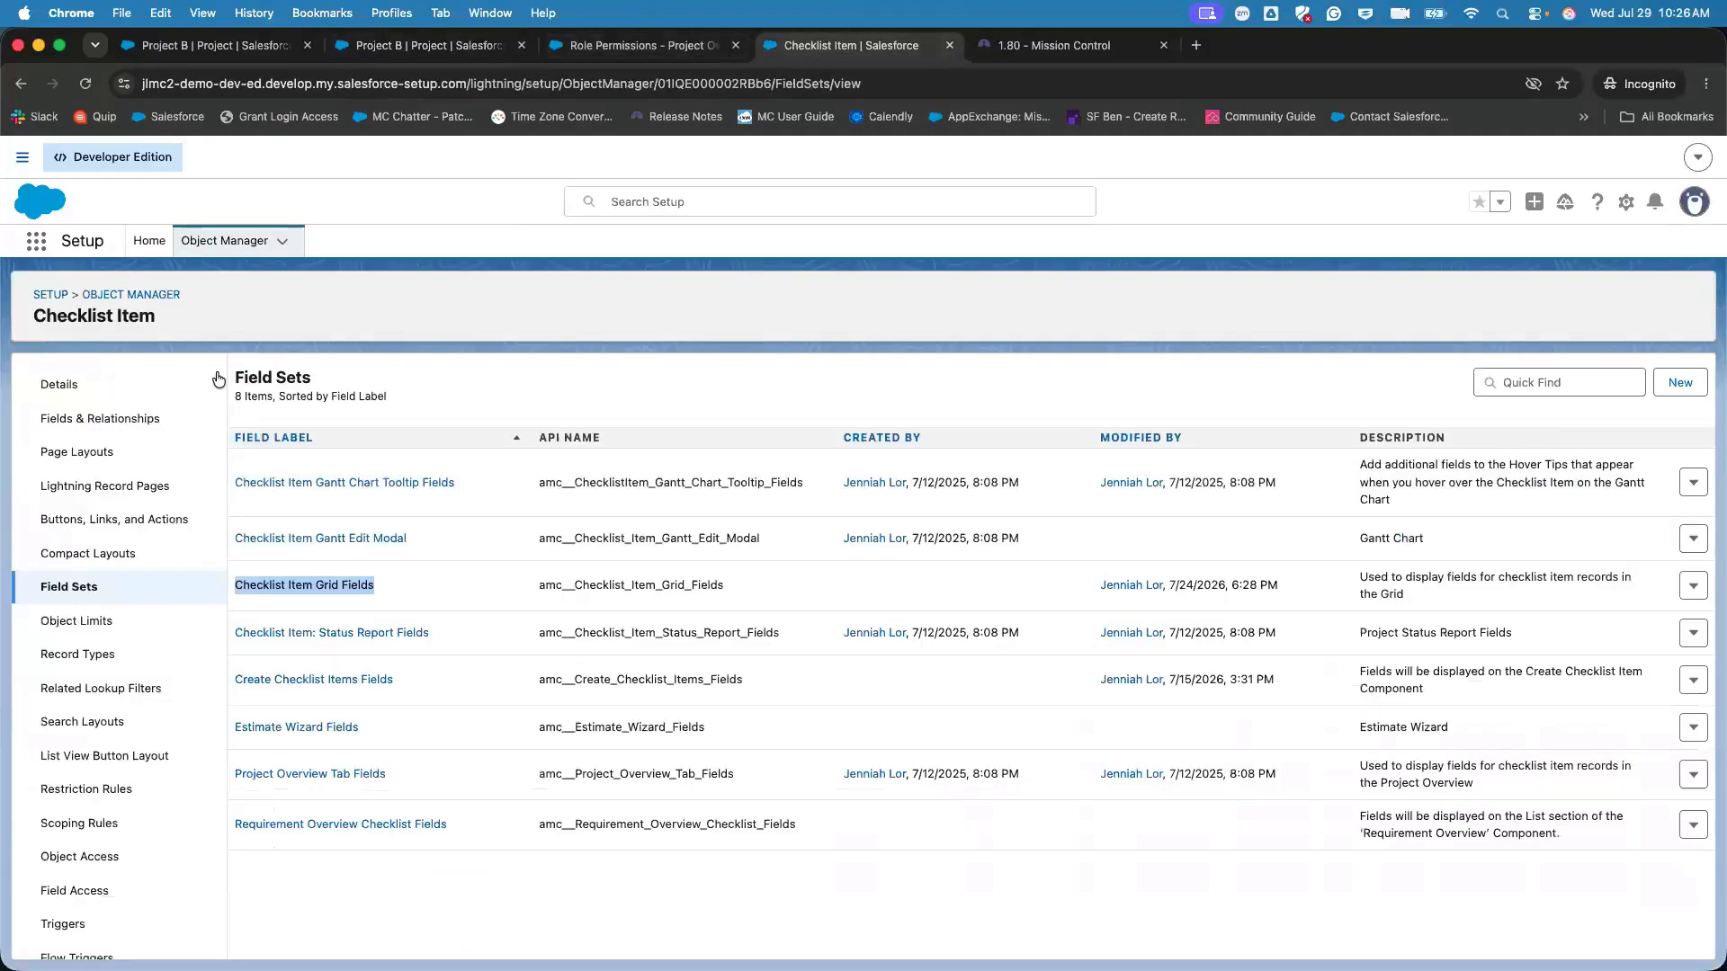
{"action": "left_click", "coordinate": [232, 241]}
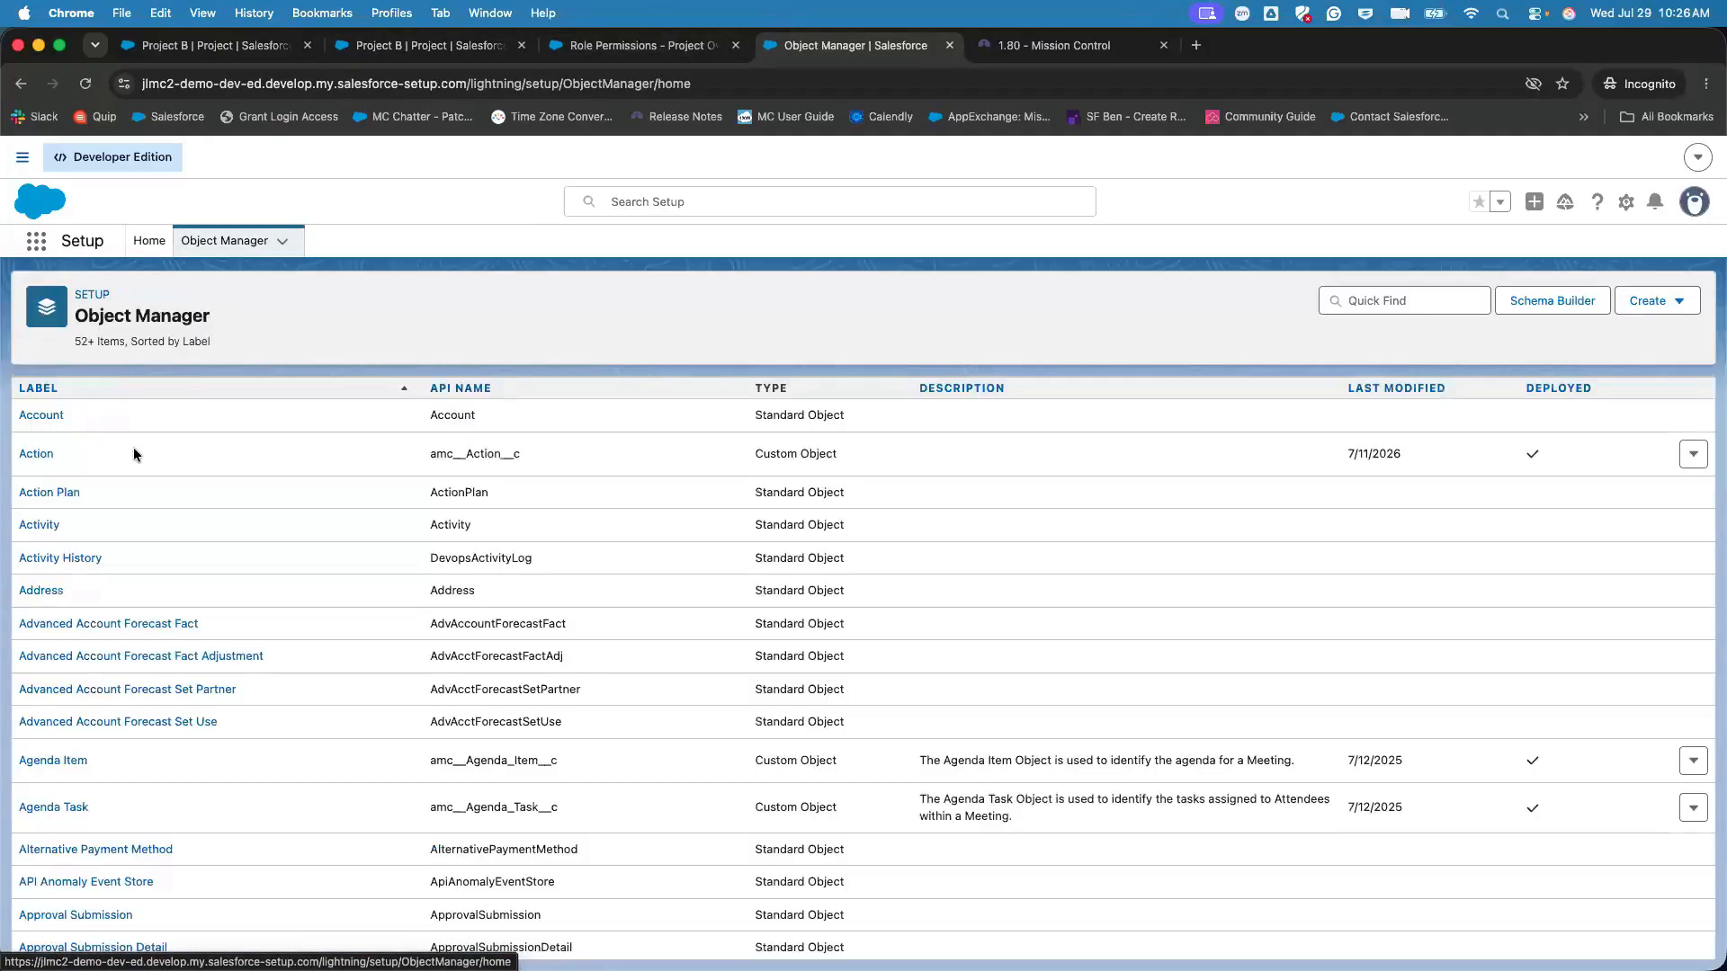
{"action": "left_click", "coordinate": [36, 453]}
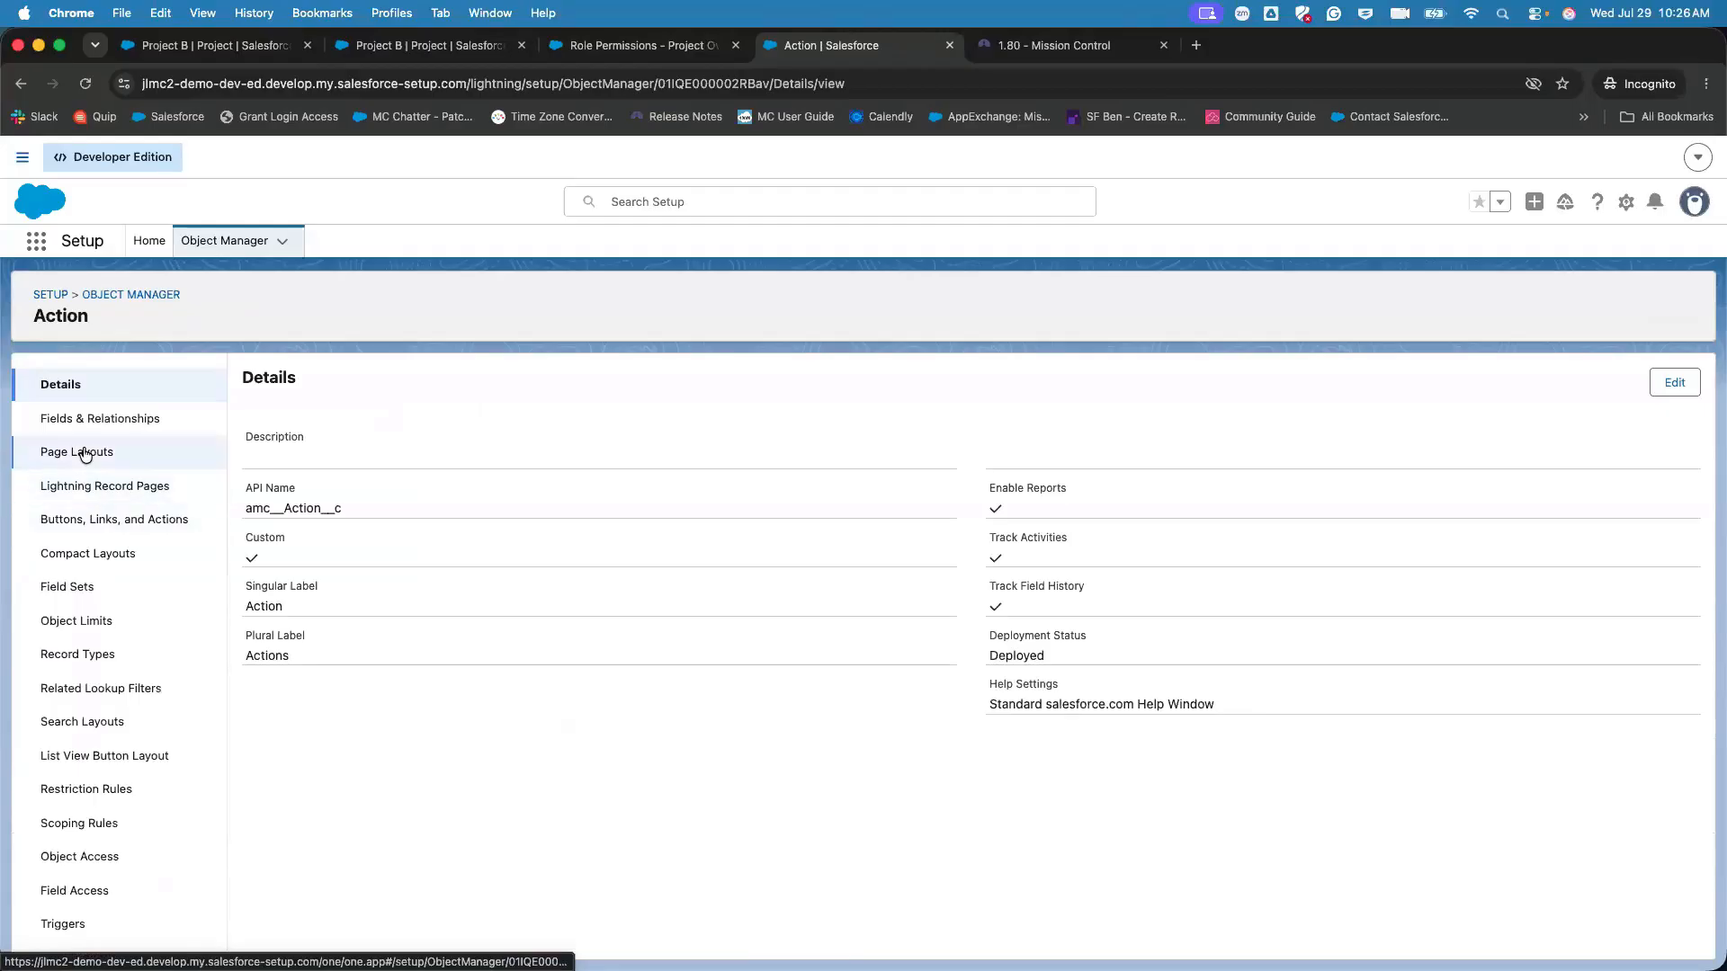
{"action": "left_click", "coordinate": [84, 417]}
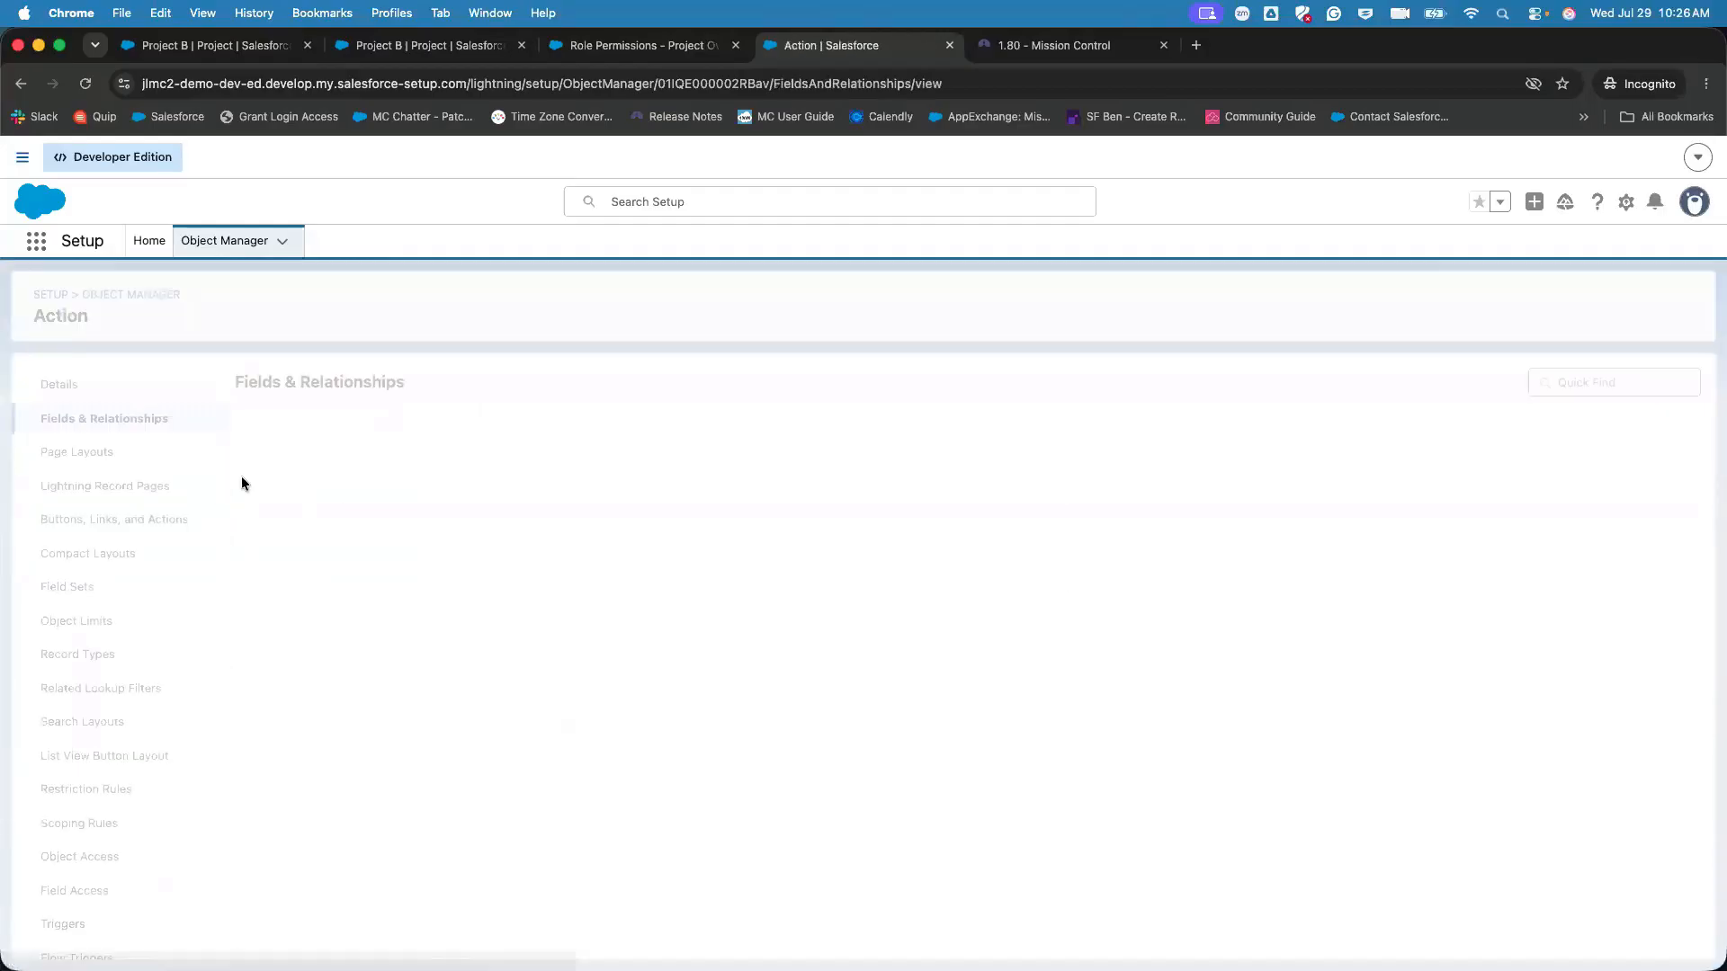
- Search the Action object's fields for "pri" and open the Priority picklist field
{"action": "left_click", "coordinate": [1123, 382]}
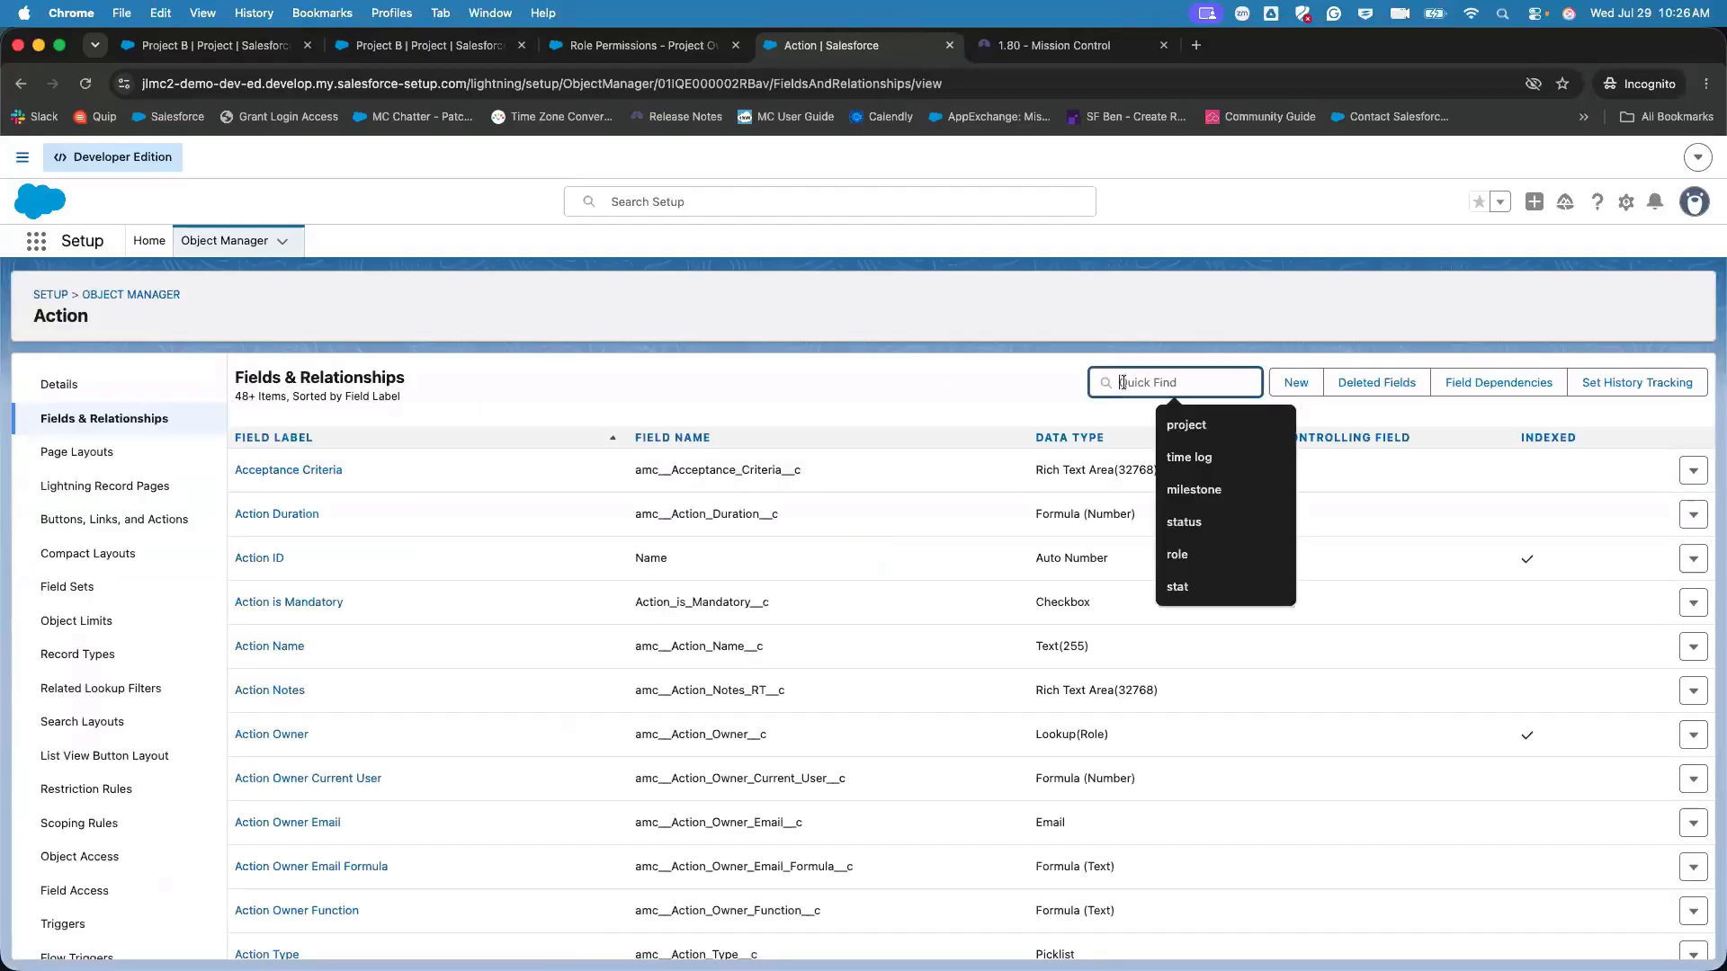
{"action": "type", "text": "proj"}
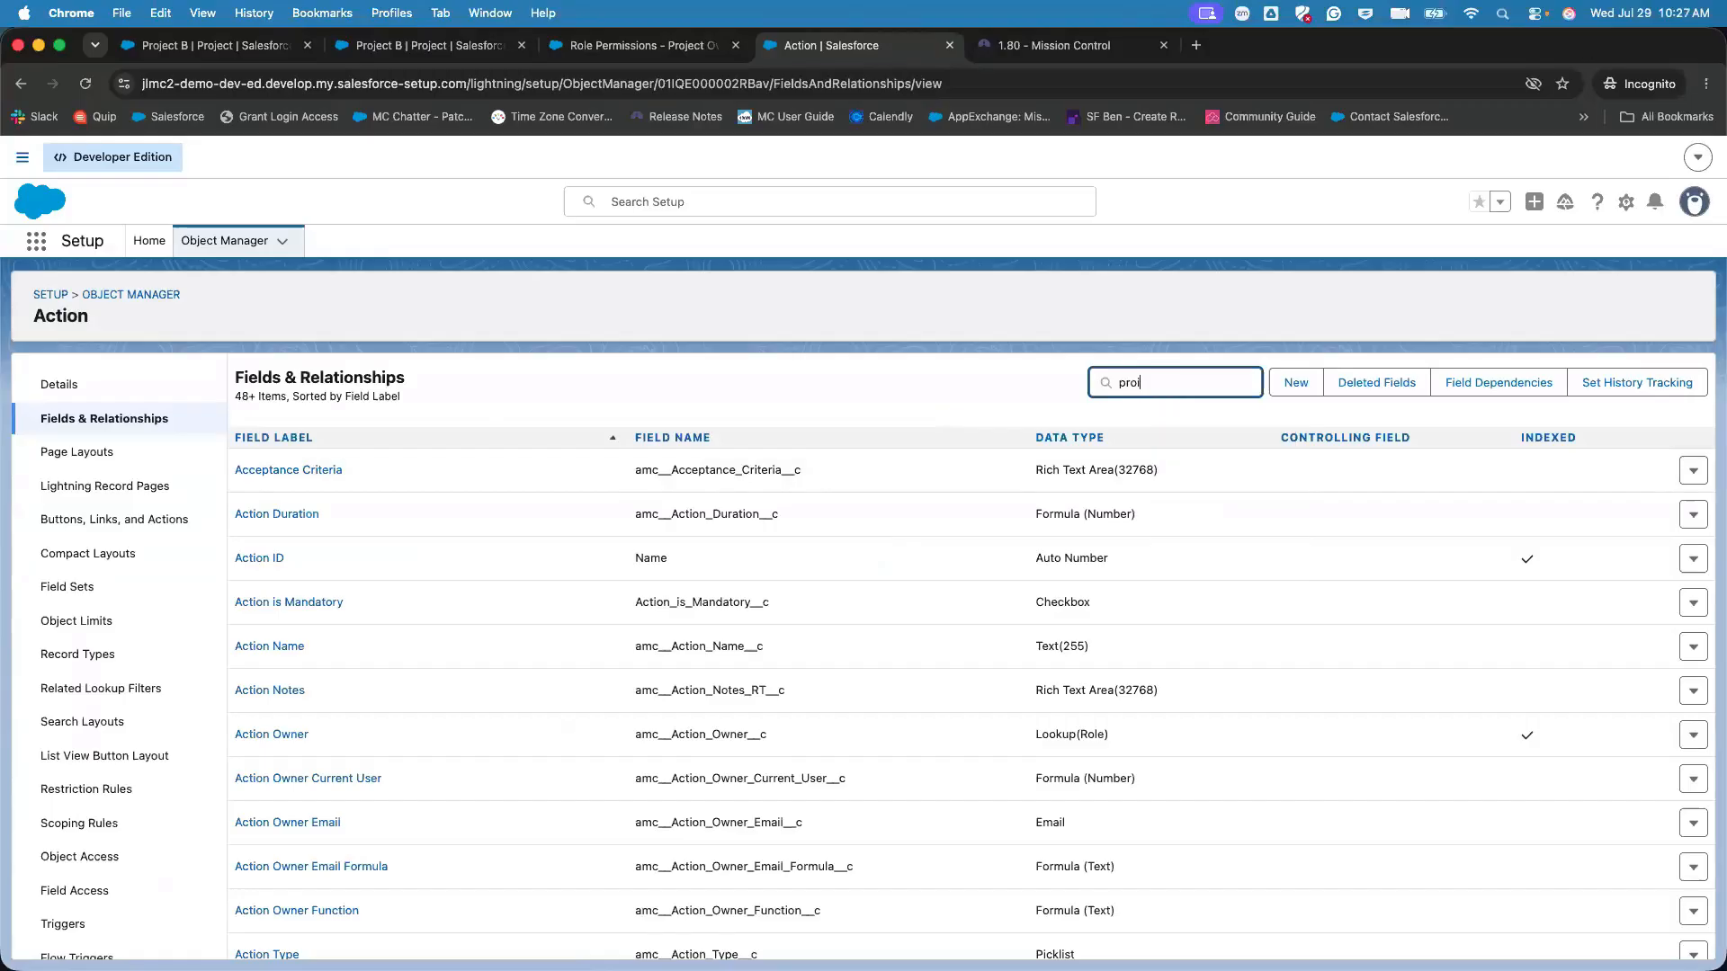
{"action": "key", "text": "BackSpace"}
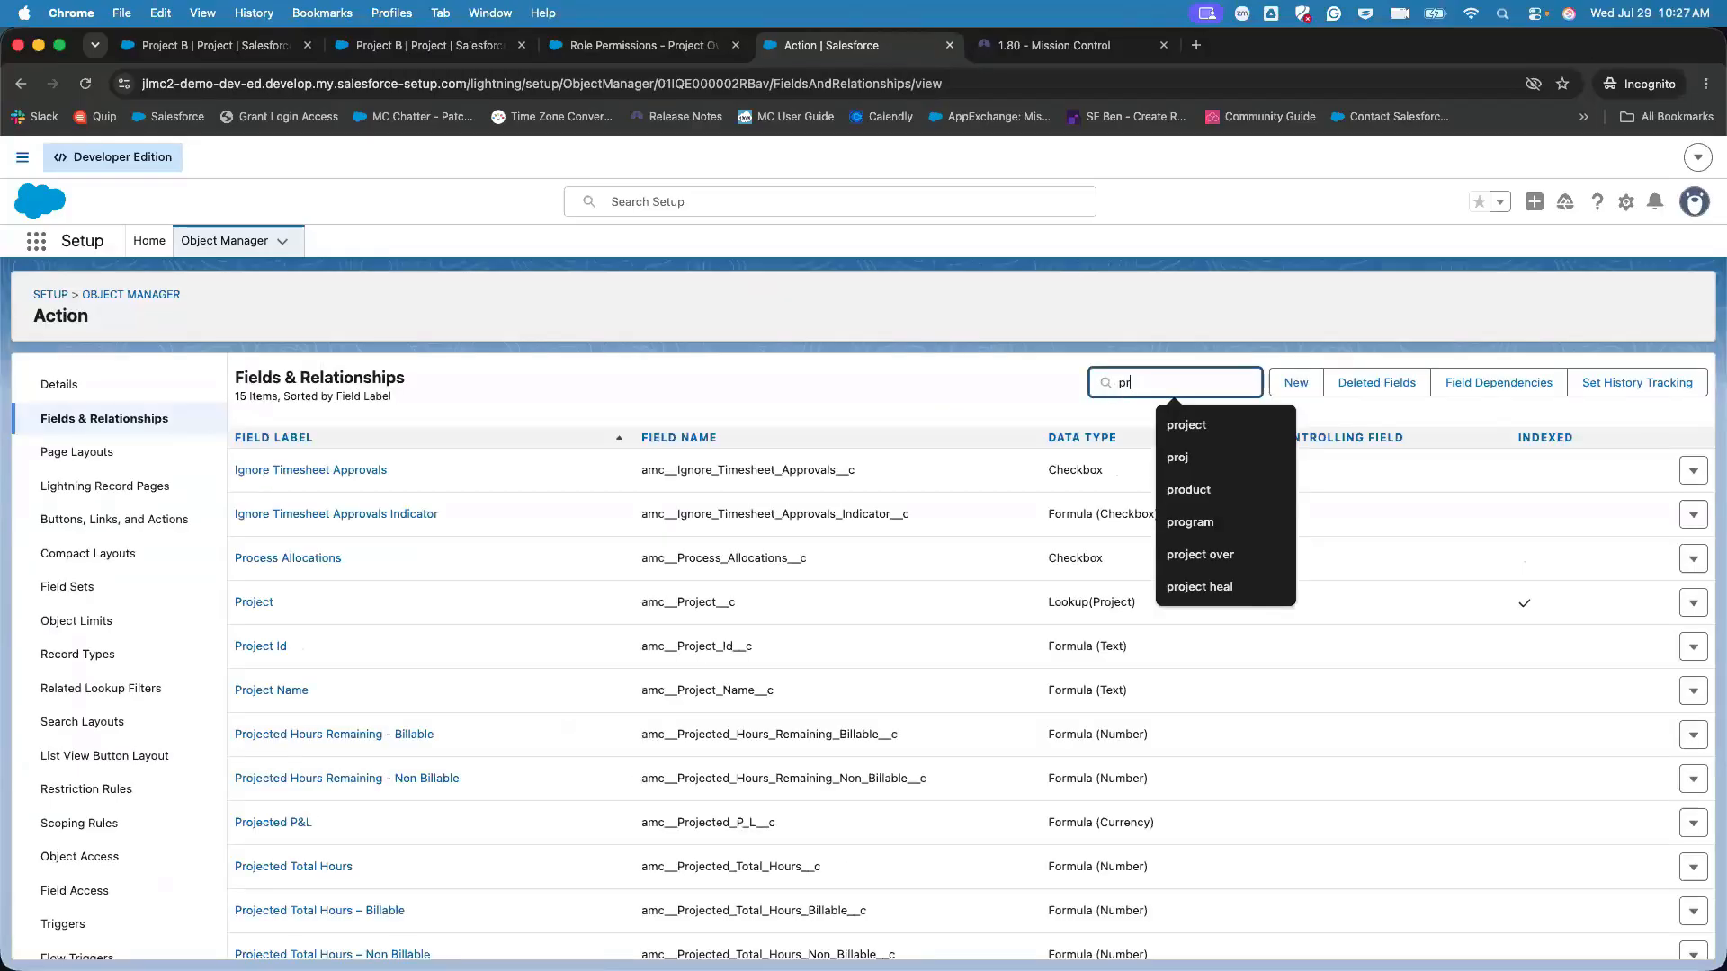
{"action": "type", "text": "i"}
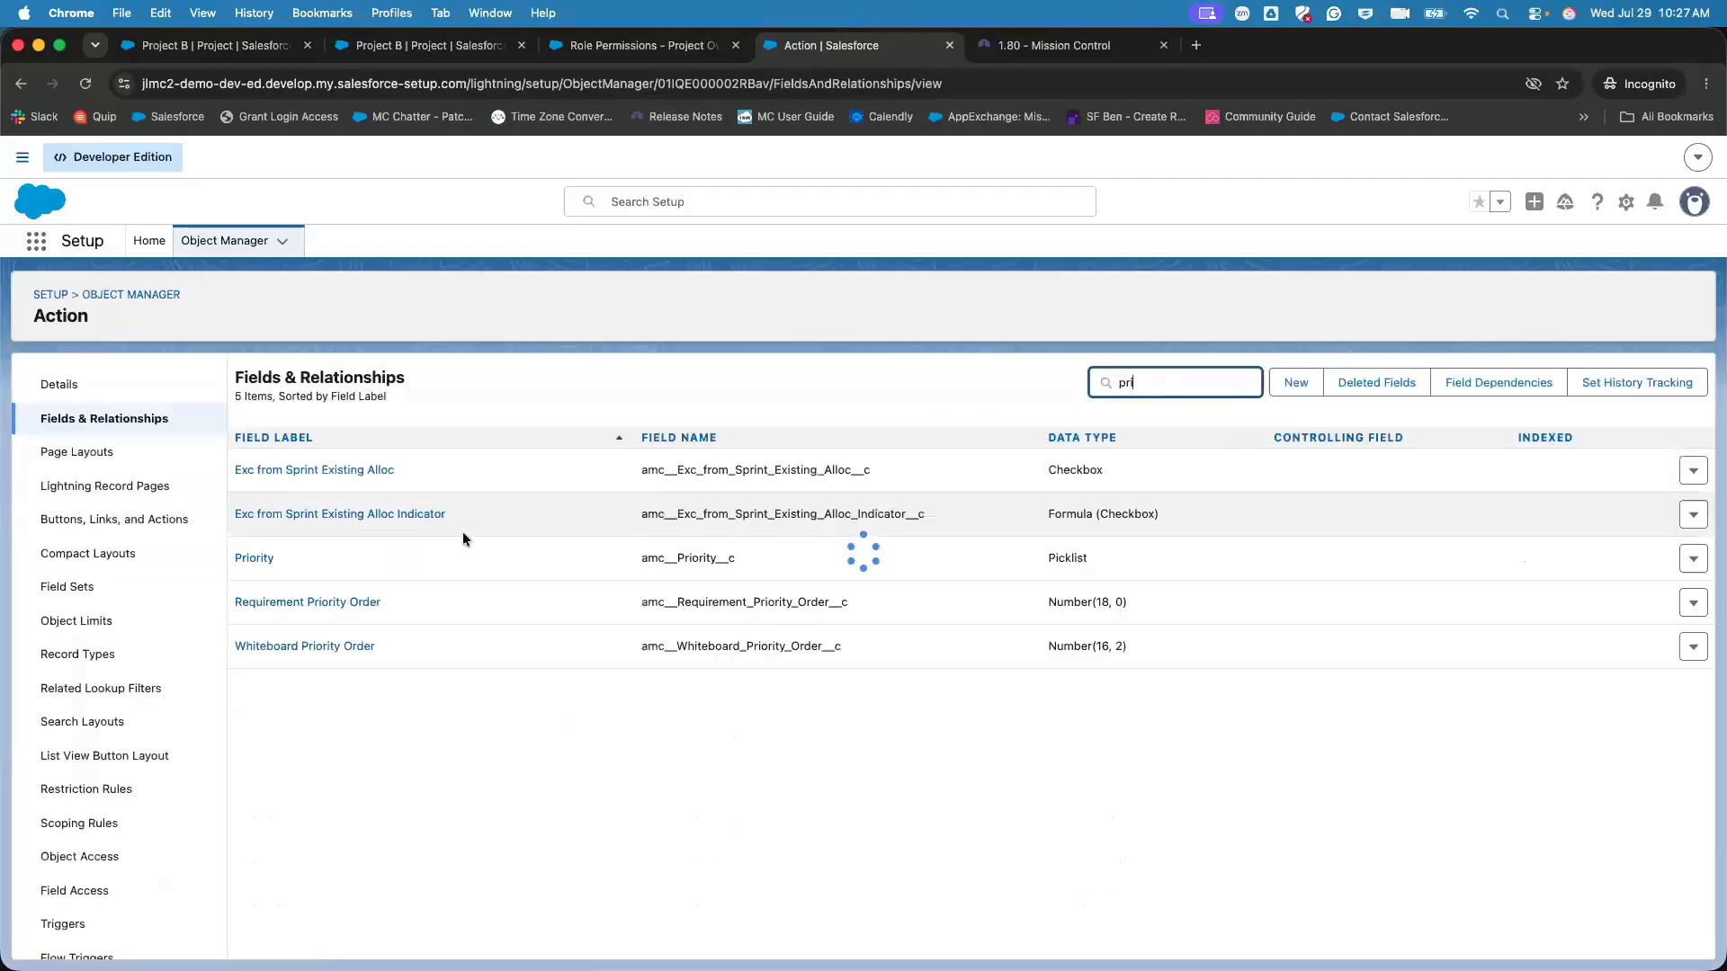
{"action": "left_click", "coordinate": [251, 559]}
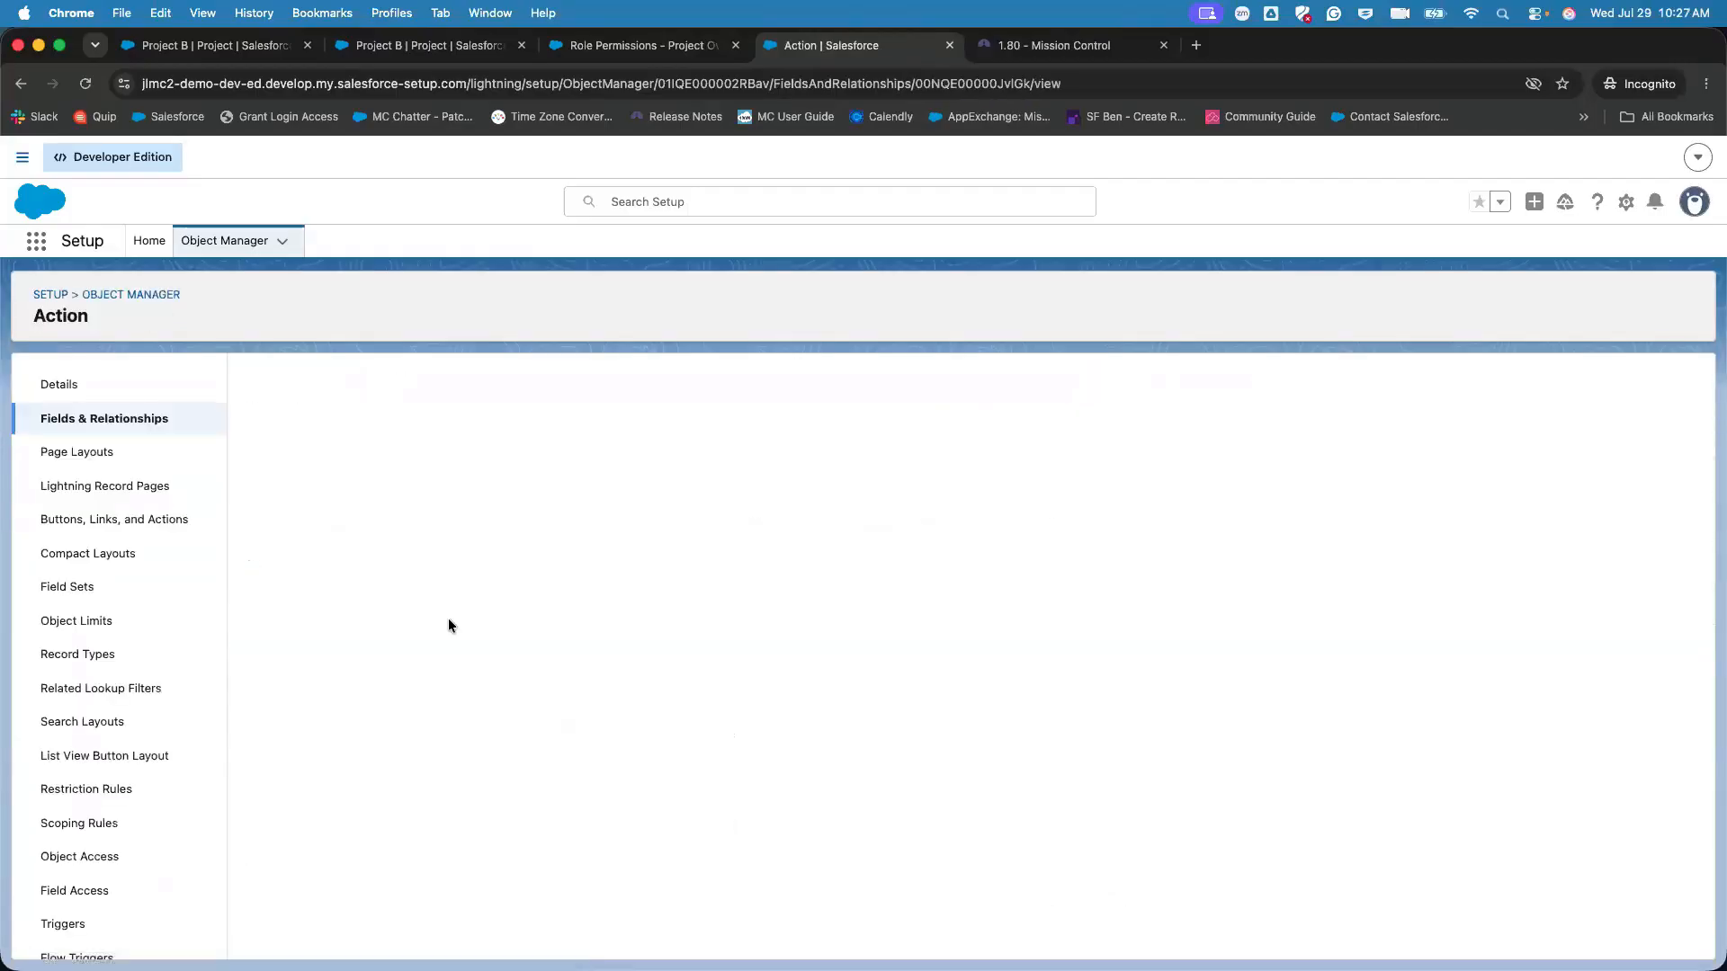
- Review the Priority field's definition, picklist values and chart colour assignment options
{"action": "scroll", "coordinate": [448, 617], "scroll_direction": "down", "scroll_amount": 10}
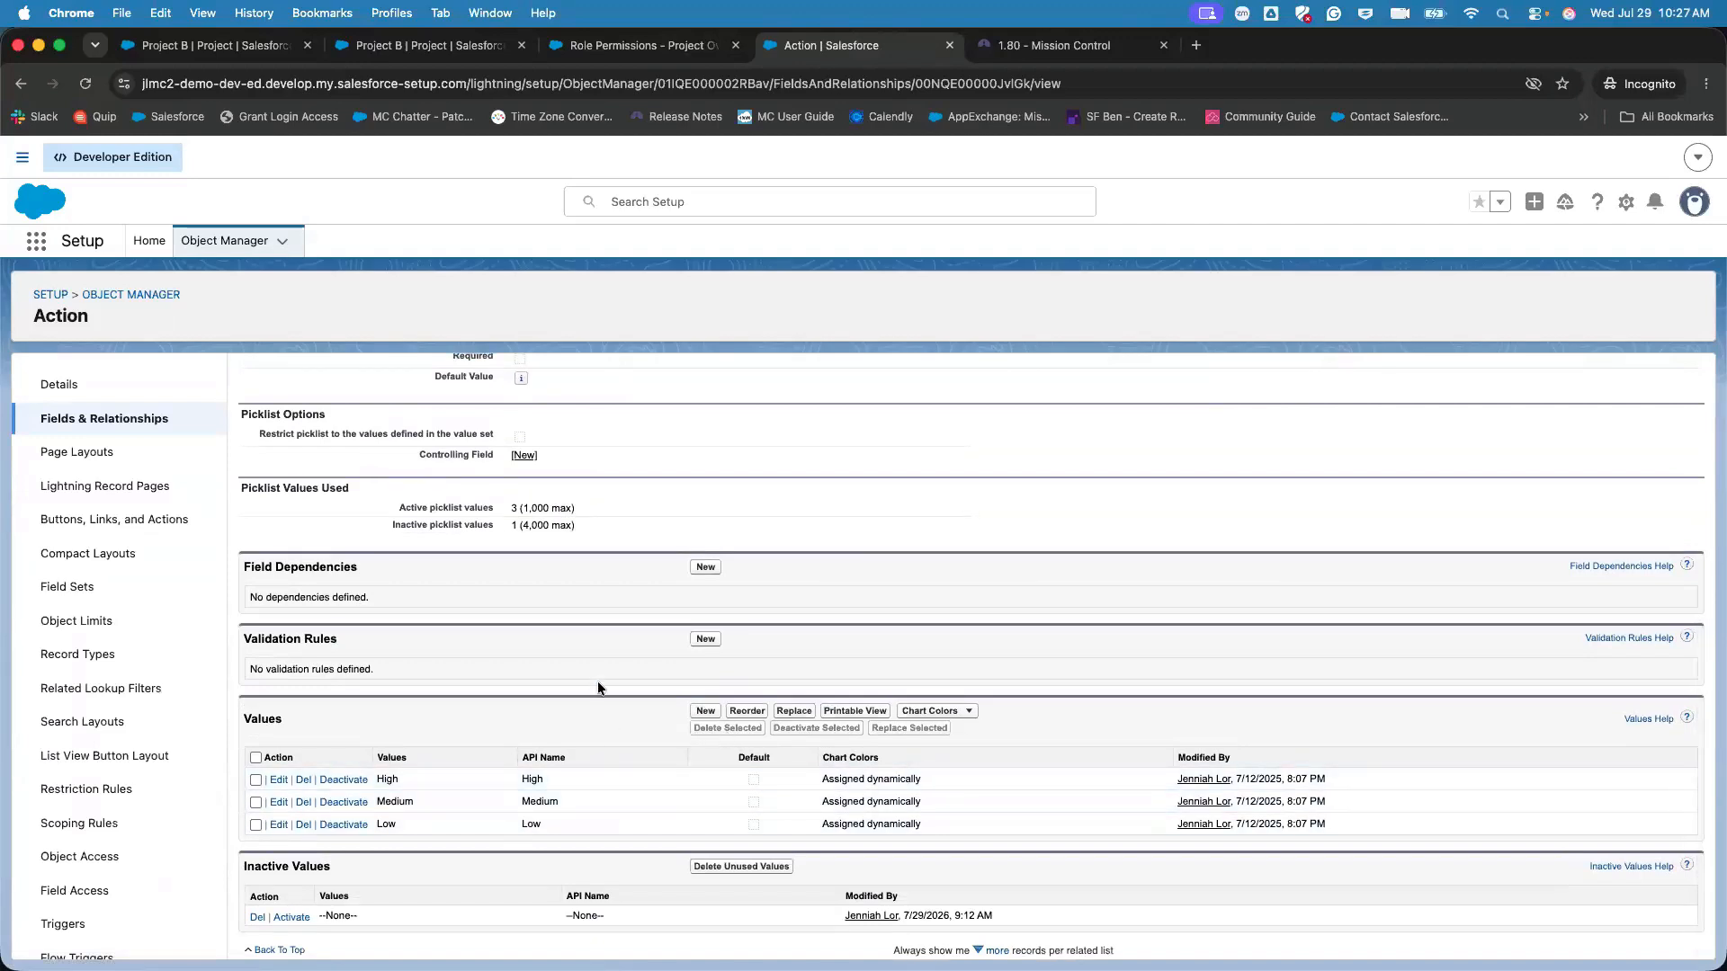
{"action": "scroll", "coordinate": [597, 682], "scroll_direction": "up", "scroll_amount": 3}
{"action": "scroll", "coordinate": [598, 682], "scroll_direction": "up", "scroll_amount": 5}
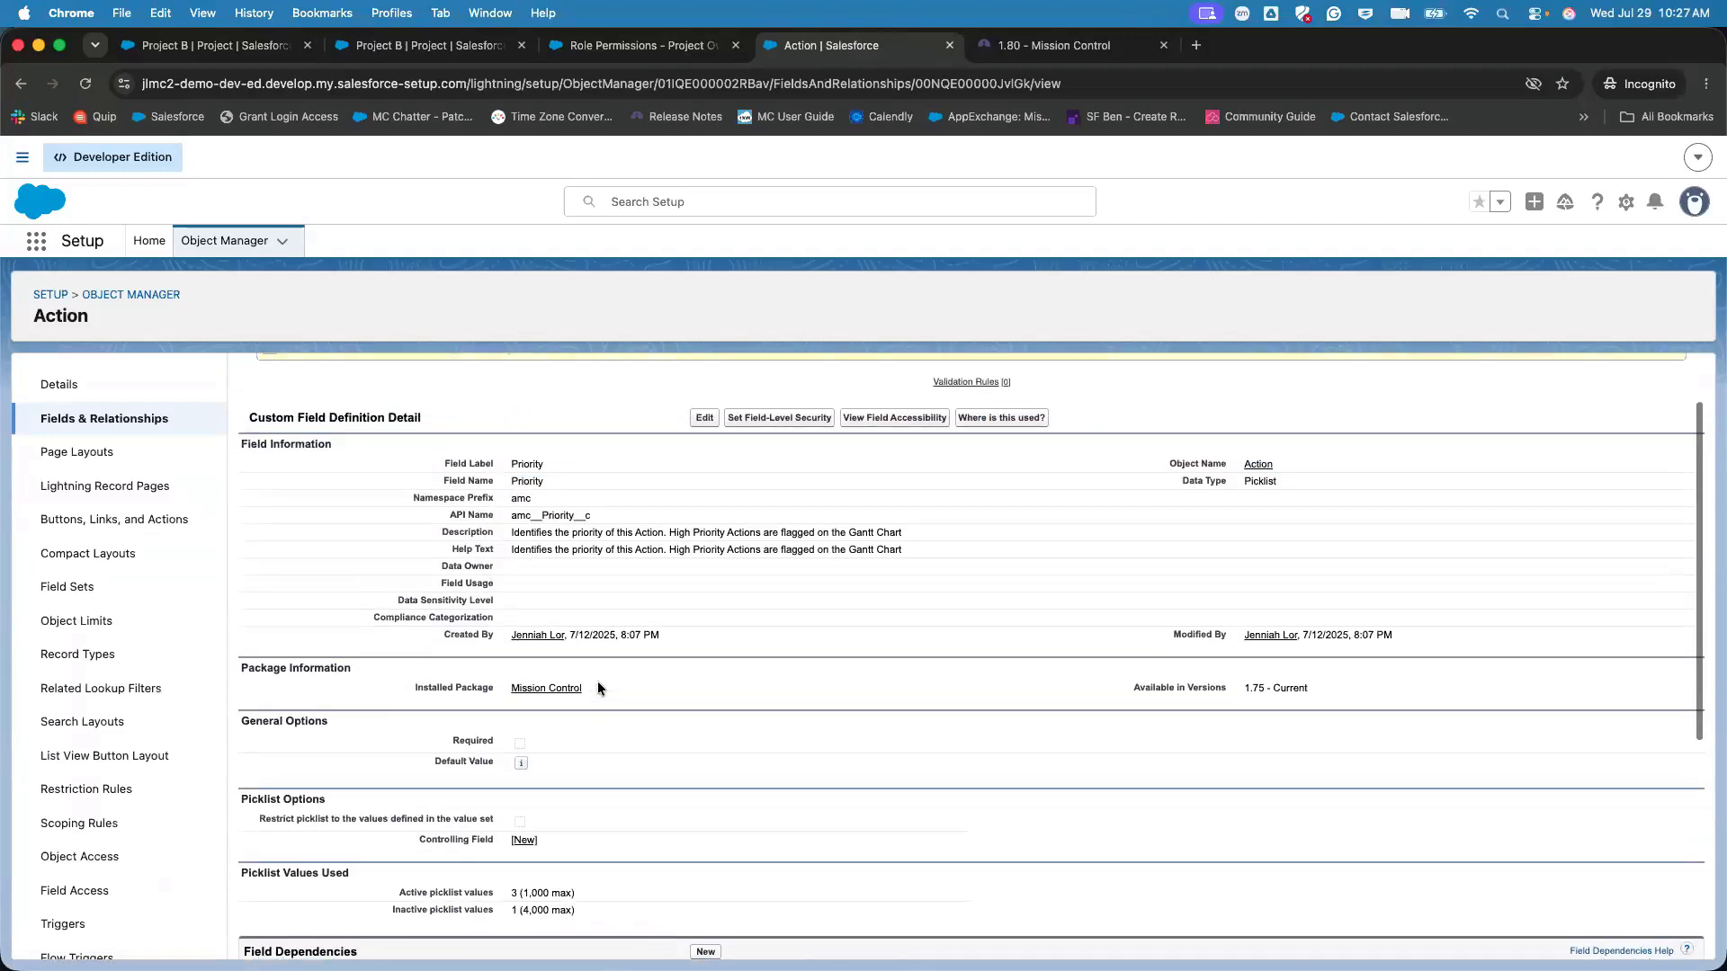
{"action": "scroll", "coordinate": [597, 682], "scroll_direction": "down", "scroll_amount": 10}
{"action": "scroll", "coordinate": [638, 710], "scroll_direction": "up", "scroll_amount": 2}
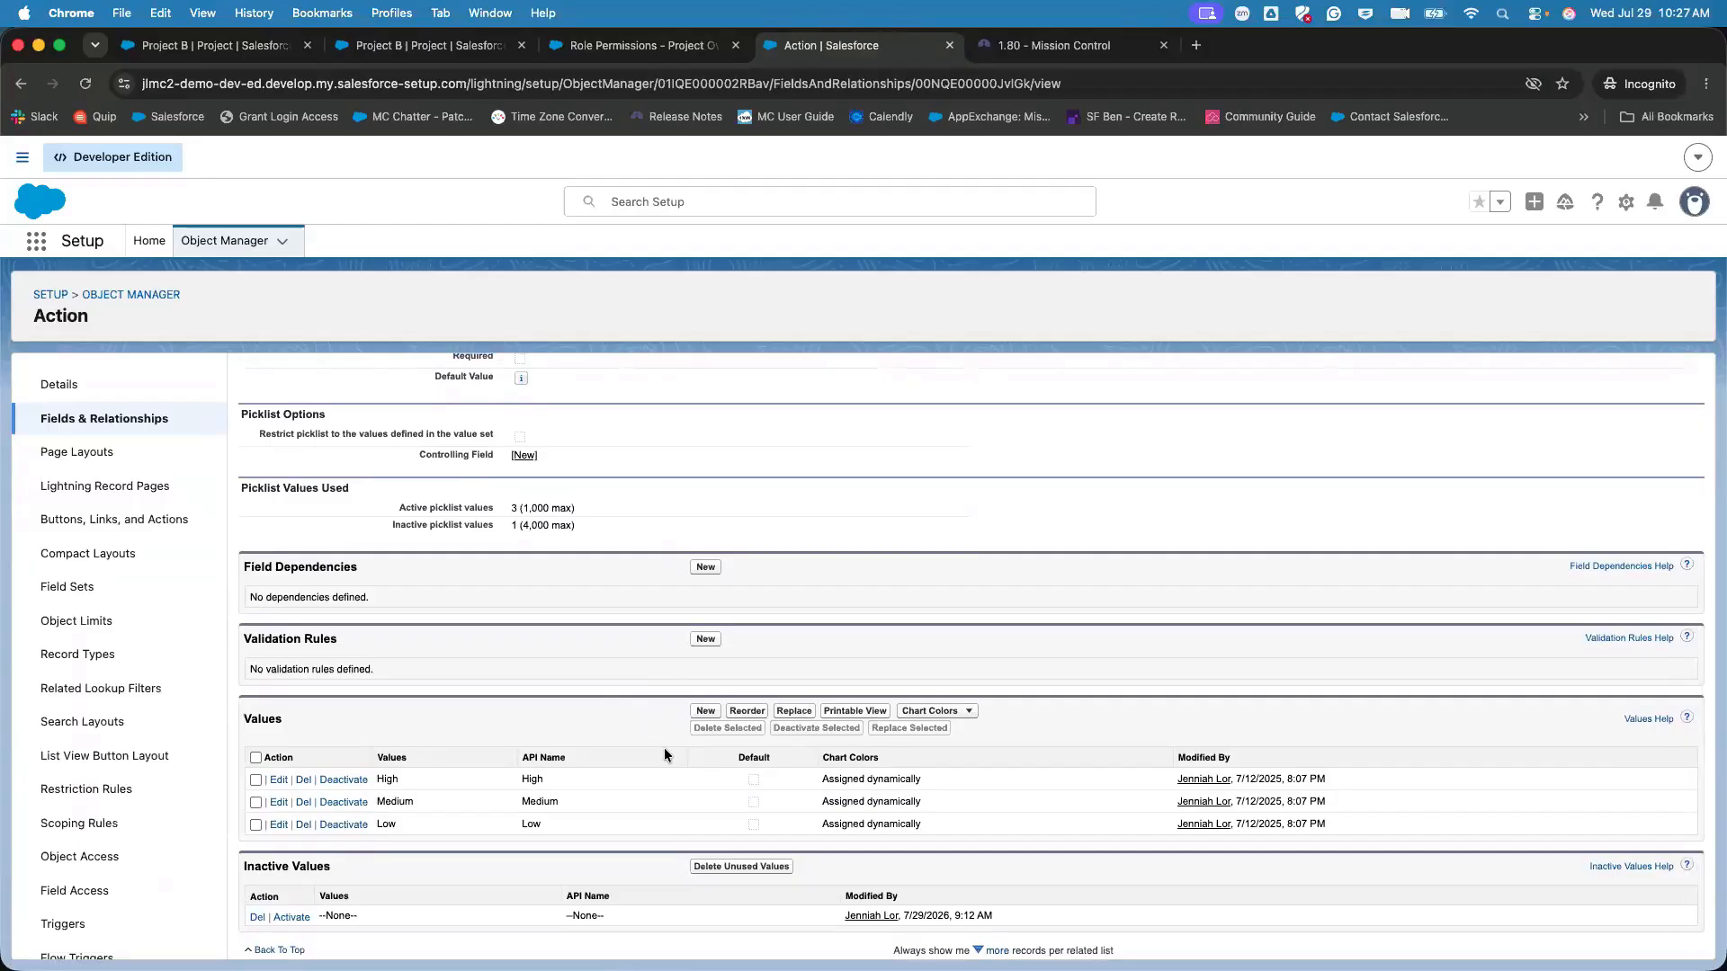
{"action": "left_click", "coordinate": [954, 713]}
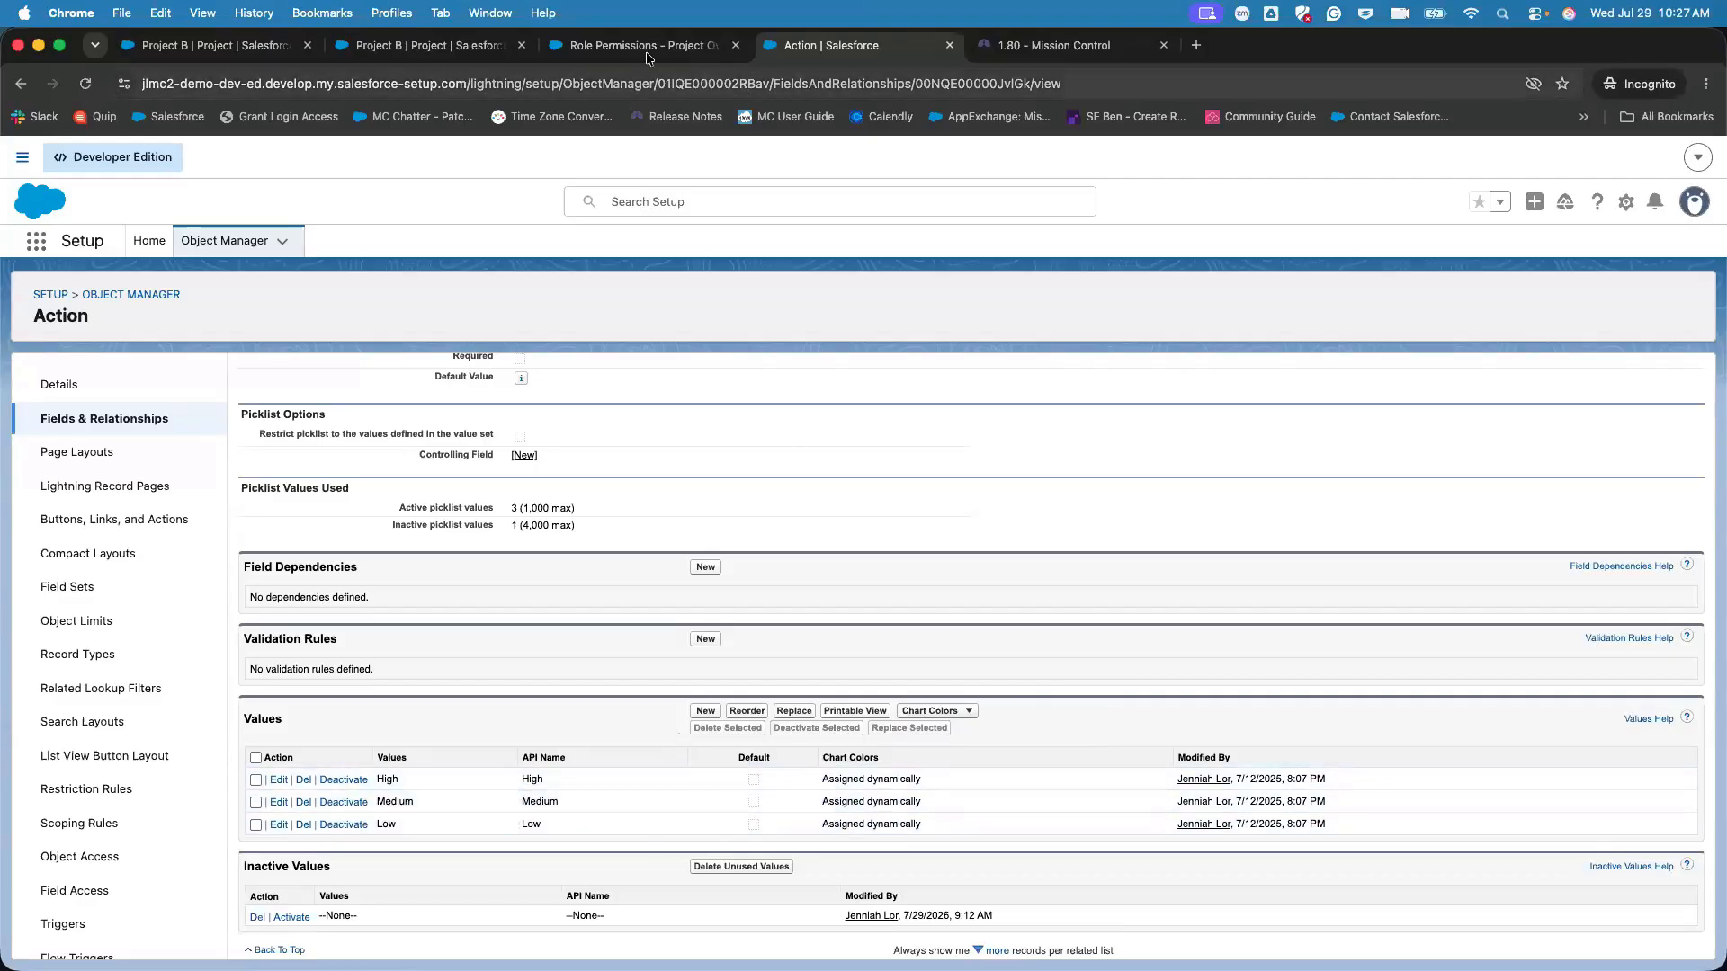
{"action": "mouse_move", "coordinate": [932, 711]}
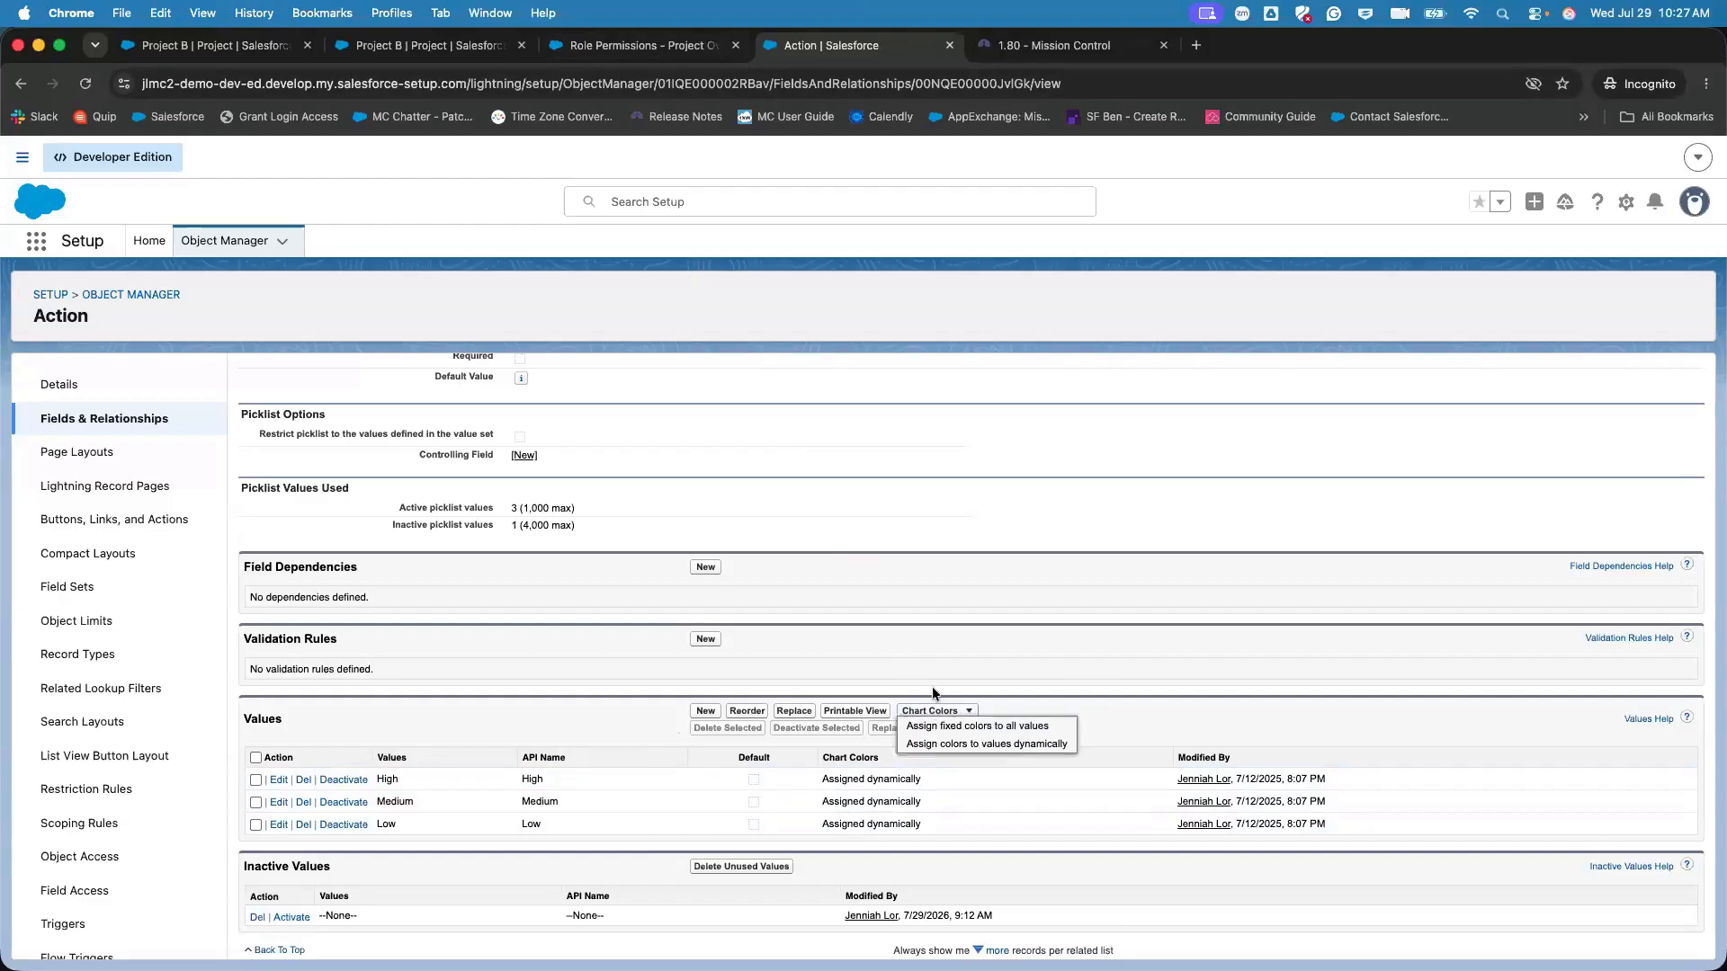
- Return to the Project B grid and set the Priority of the in-progress Project Manager action to Medium
{"action": "left_click", "coordinate": [415, 45]}
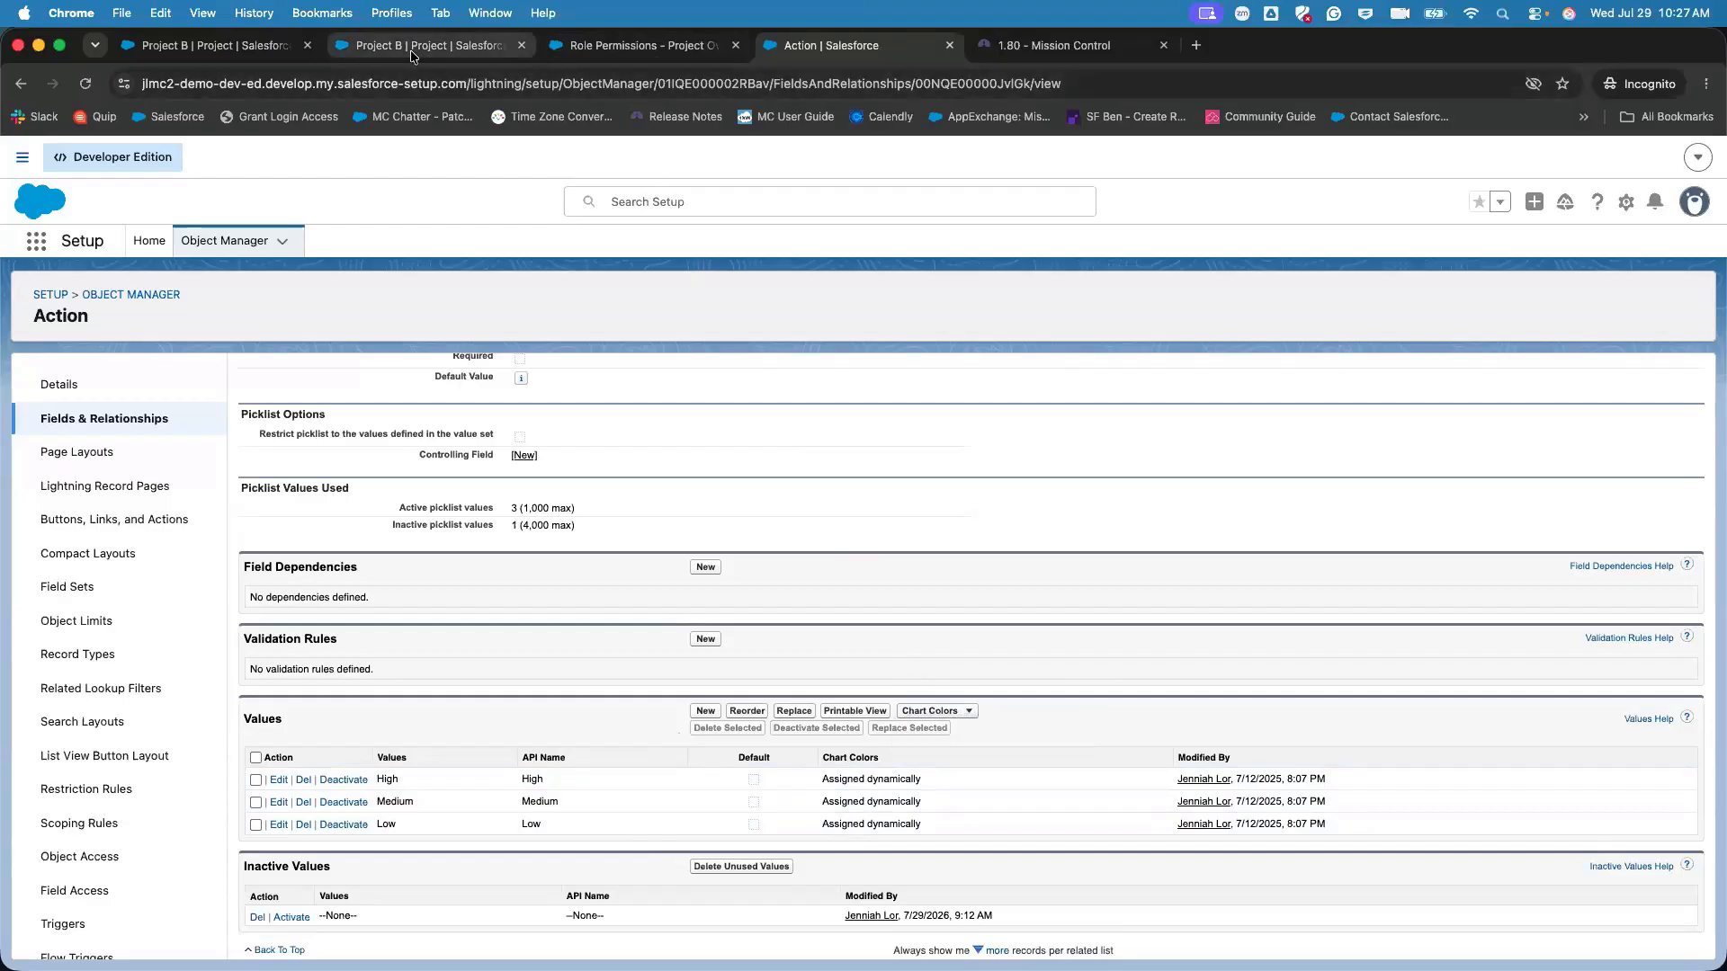
{"action": "left_click", "coordinate": [743, 671]}
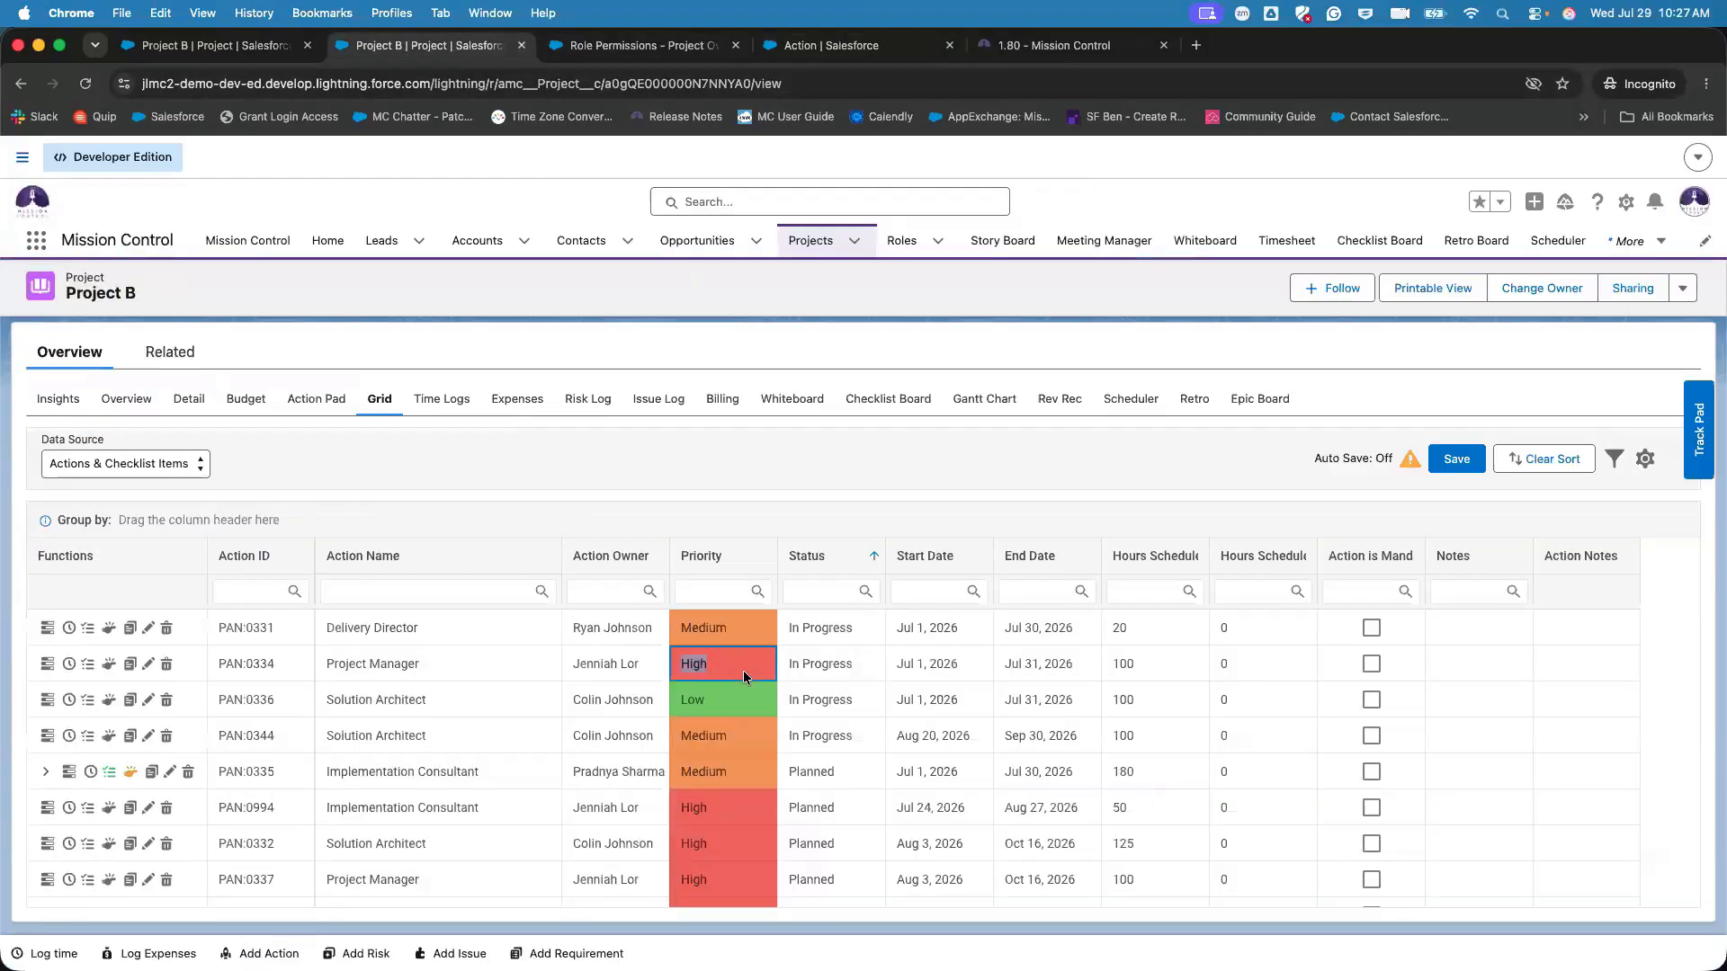
{"action": "left_click", "coordinate": [742, 671]}
{"action": "left_click", "coordinate": [720, 679]}
{"action": "left_click", "coordinate": [816, 674]}
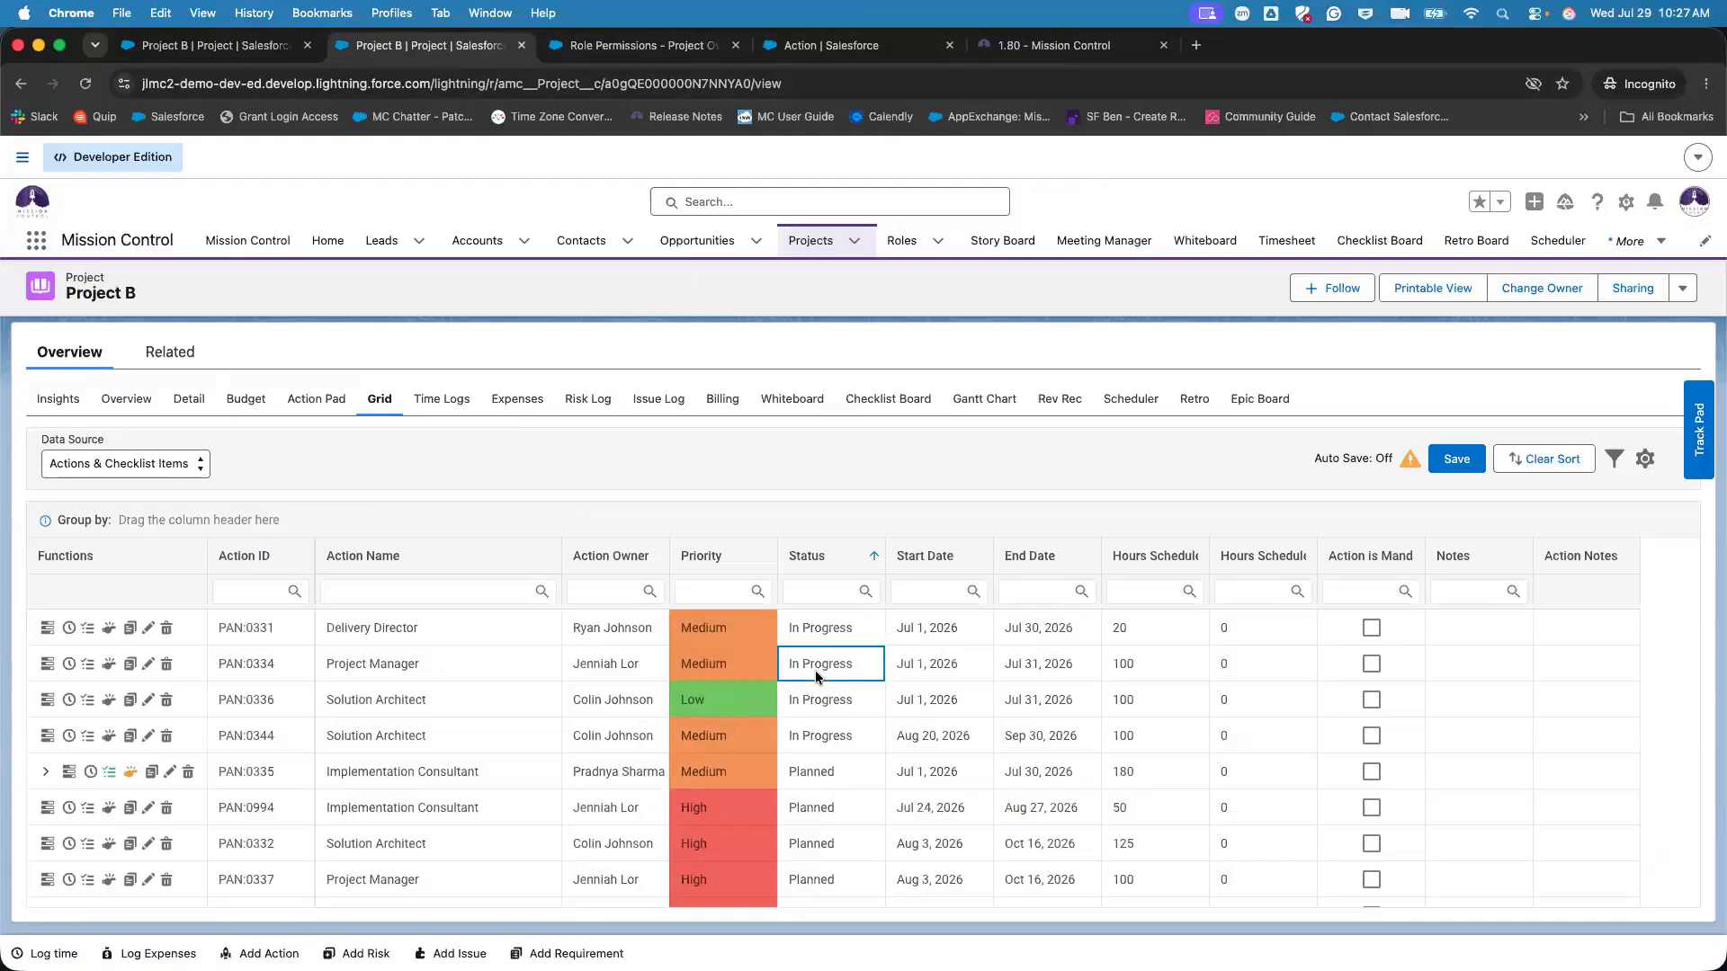
- Set the Priority of the in-progress Project Manager action to Low and save the grid
{"action": "left_click", "coordinate": [745, 669]}
{"action": "left_click", "coordinate": [744, 669]}
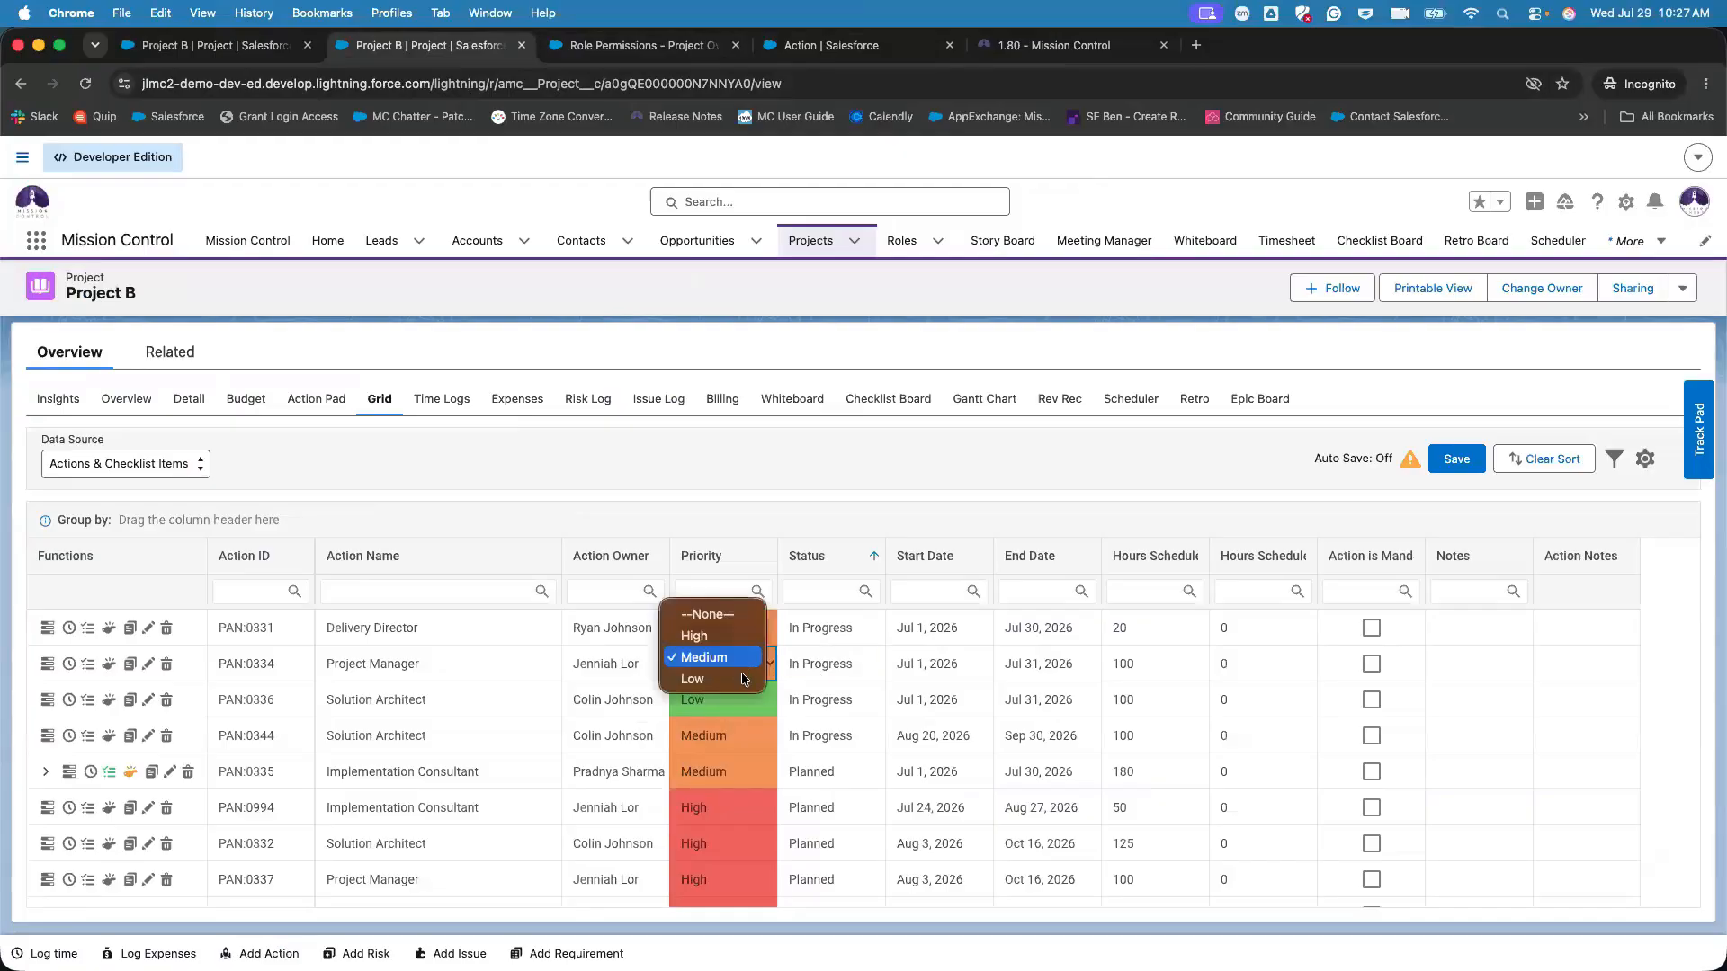
{"action": "left_click", "coordinate": [720, 691]}
{"action": "left_click", "coordinate": [854, 681]}
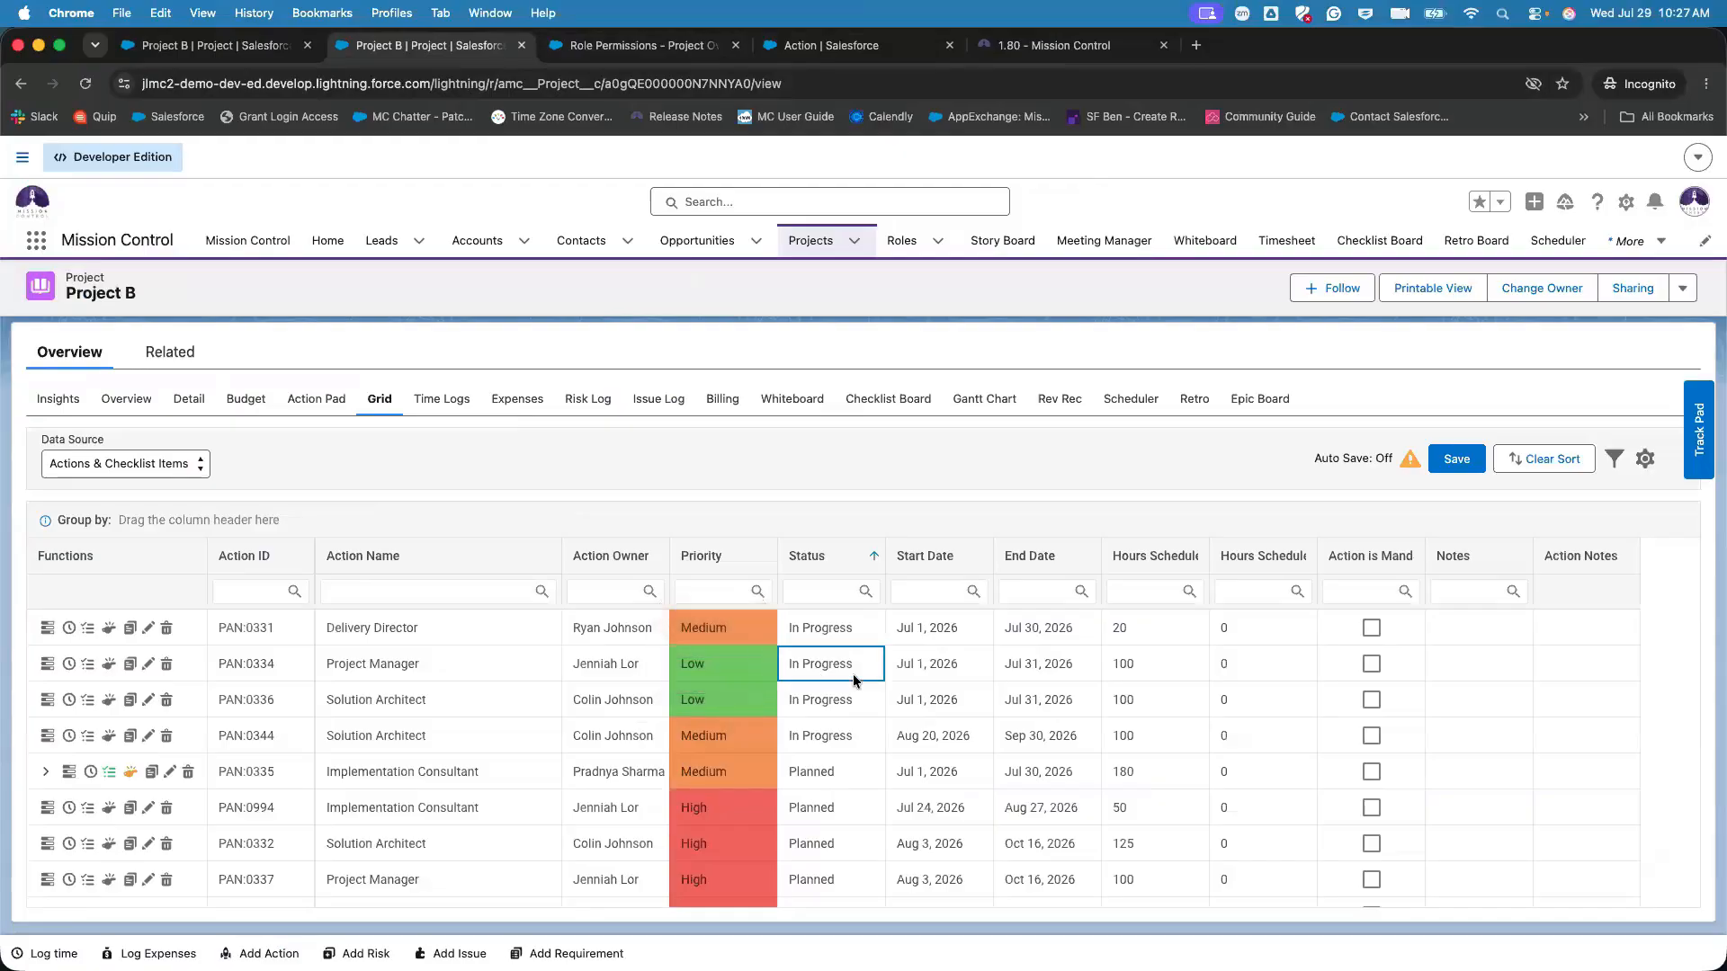
{"action": "left_click", "coordinate": [1455, 464]}
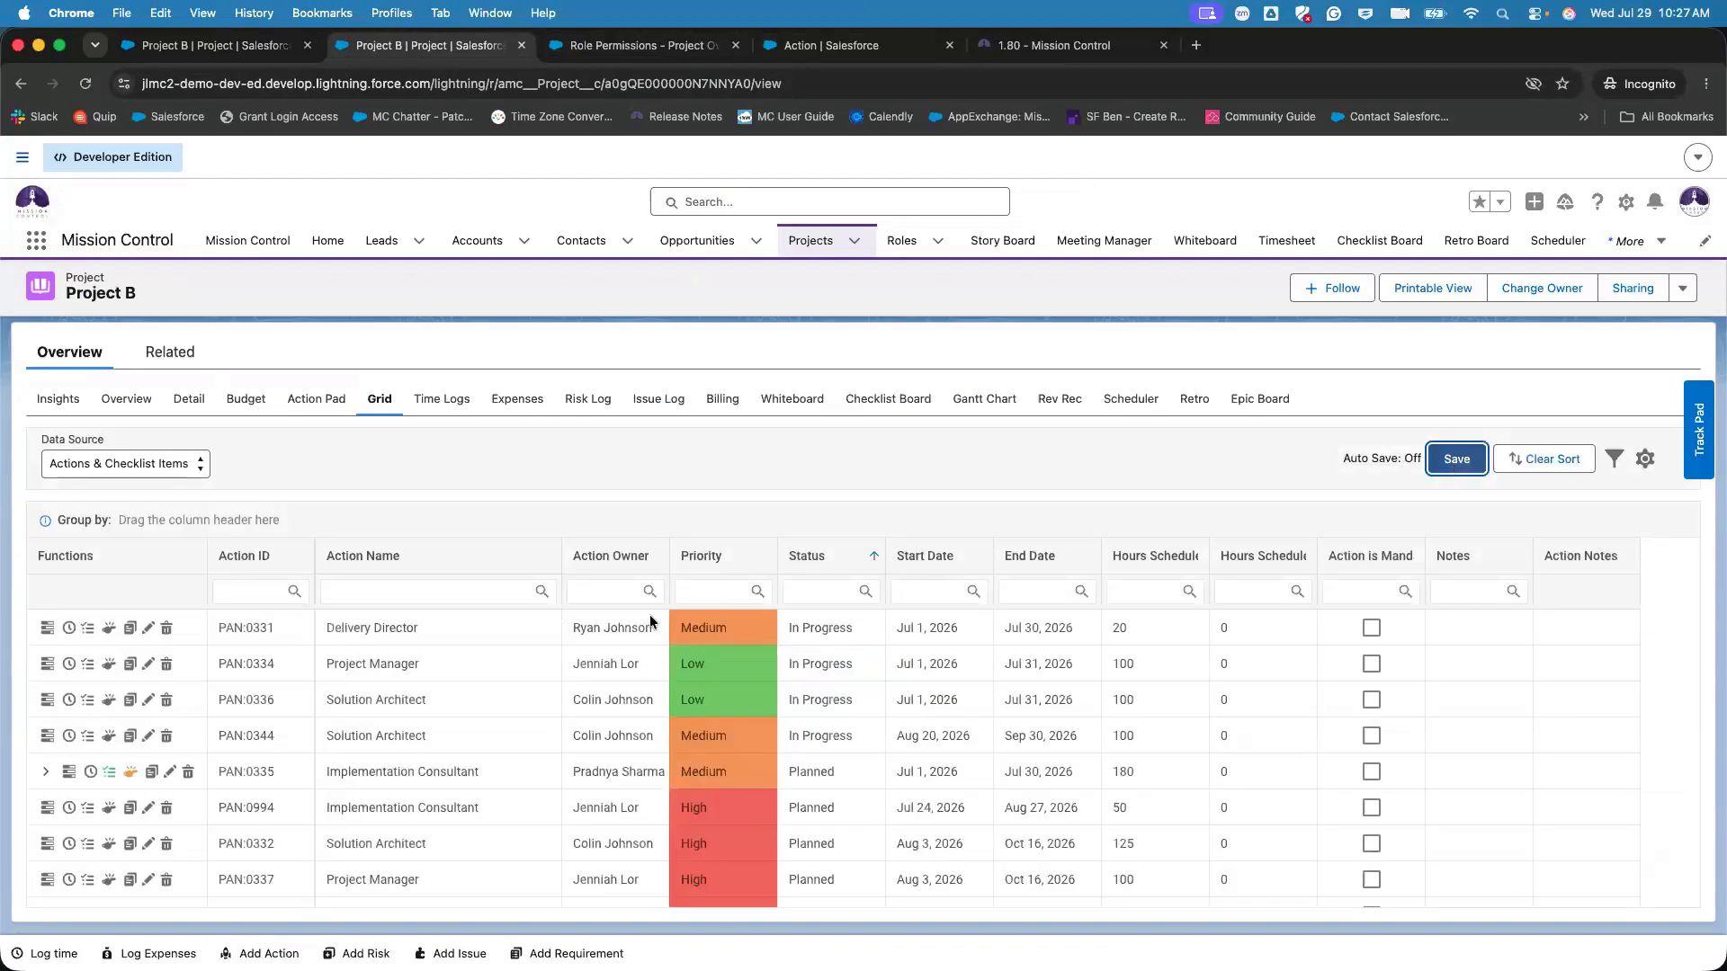
- Examine the Status cells of the in-progress Delivery Director and Project Manager actions
{"action": "left_click", "coordinate": [825, 638]}
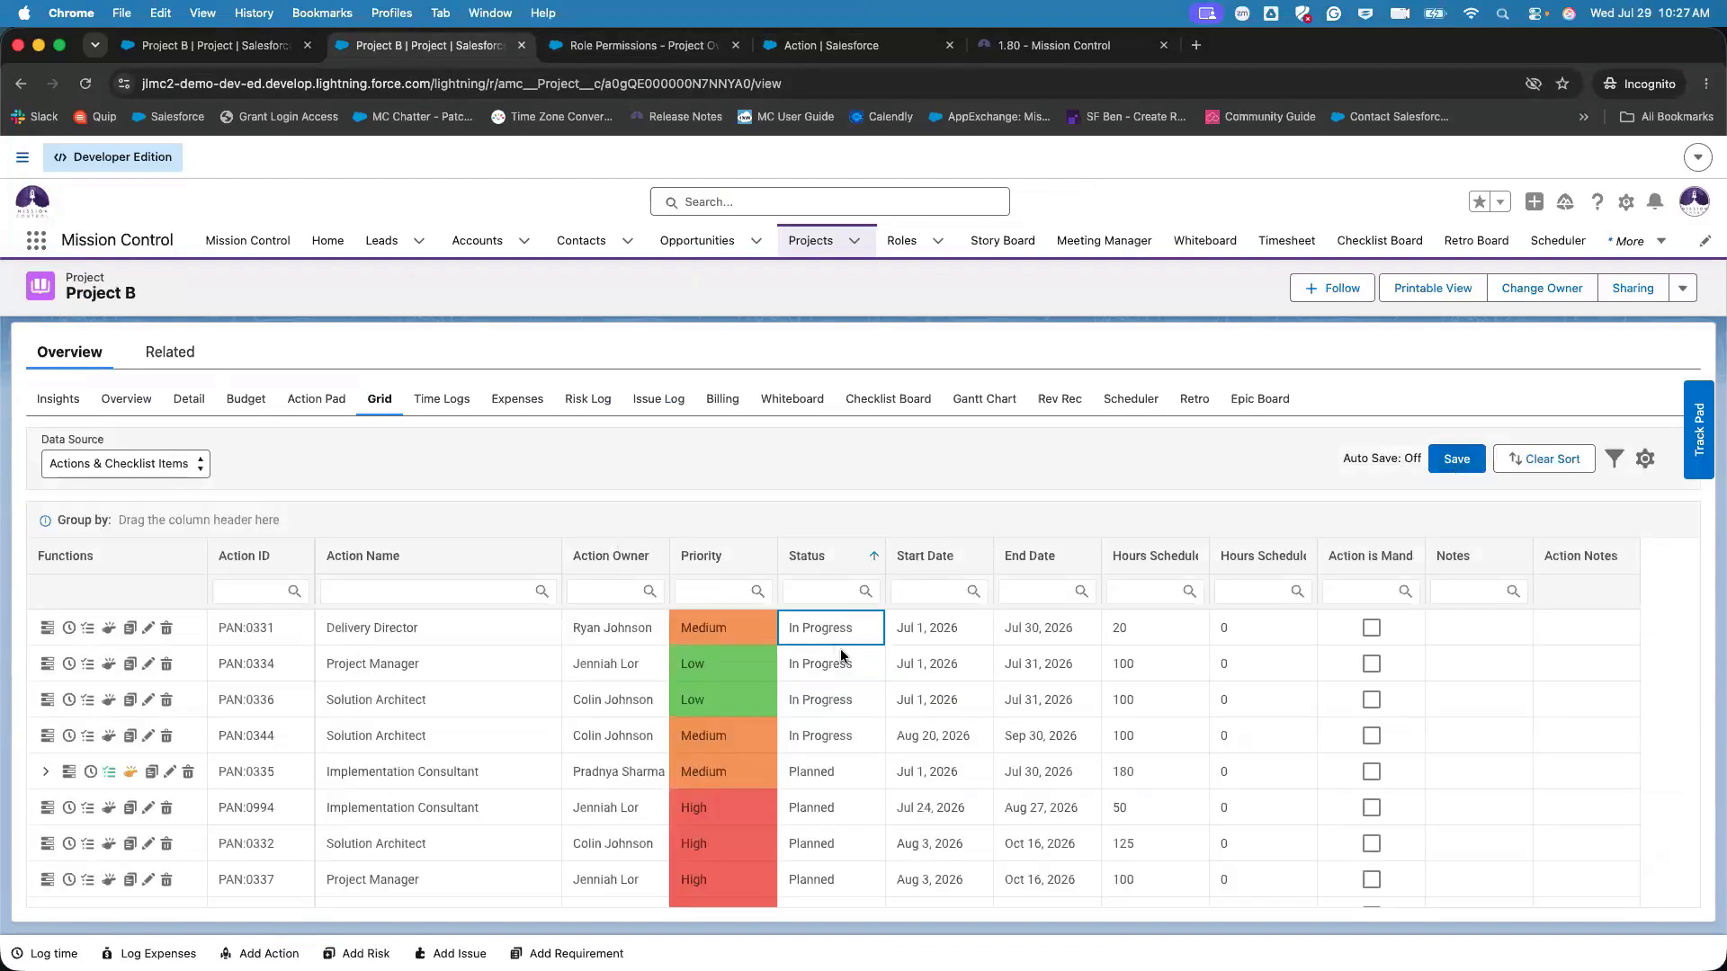
{"action": "left_click", "coordinate": [842, 662]}
{"action": "left_click", "coordinate": [832, 630]}
- Open the Control Pad of the Mission Control Console
{"action": "left_click", "coordinate": [270, 45]}
{"action": "left_click", "coordinate": [253, 239]}
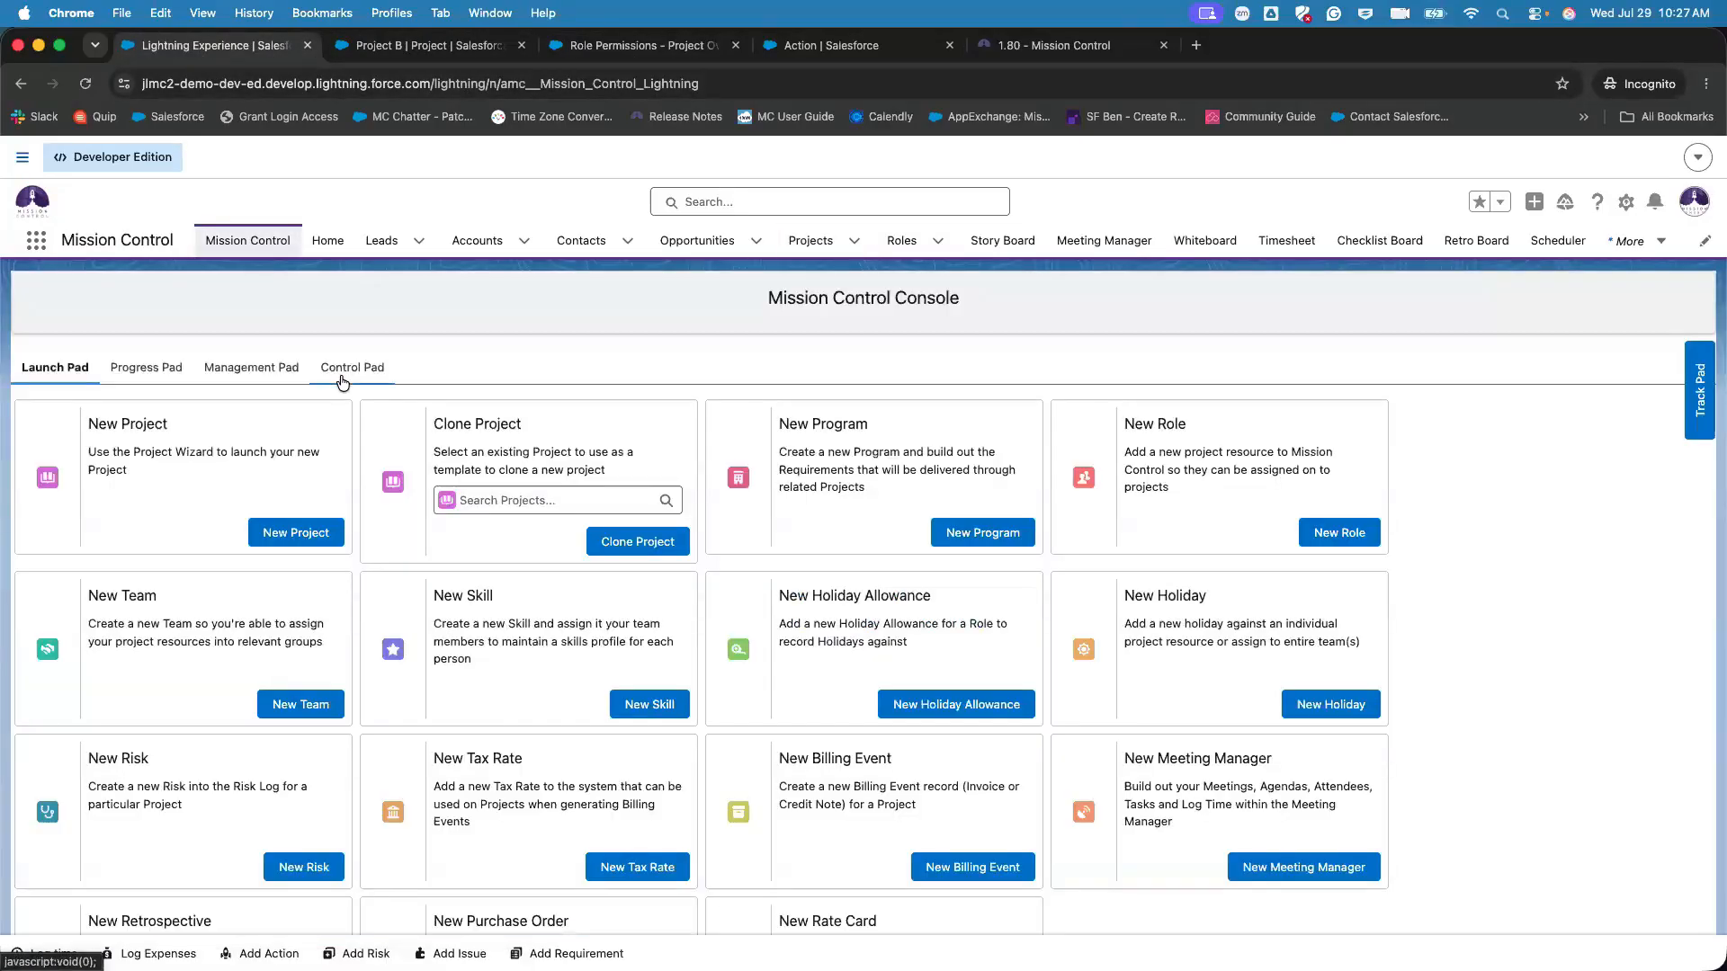
{"action": "left_click", "coordinate": [342, 377]}
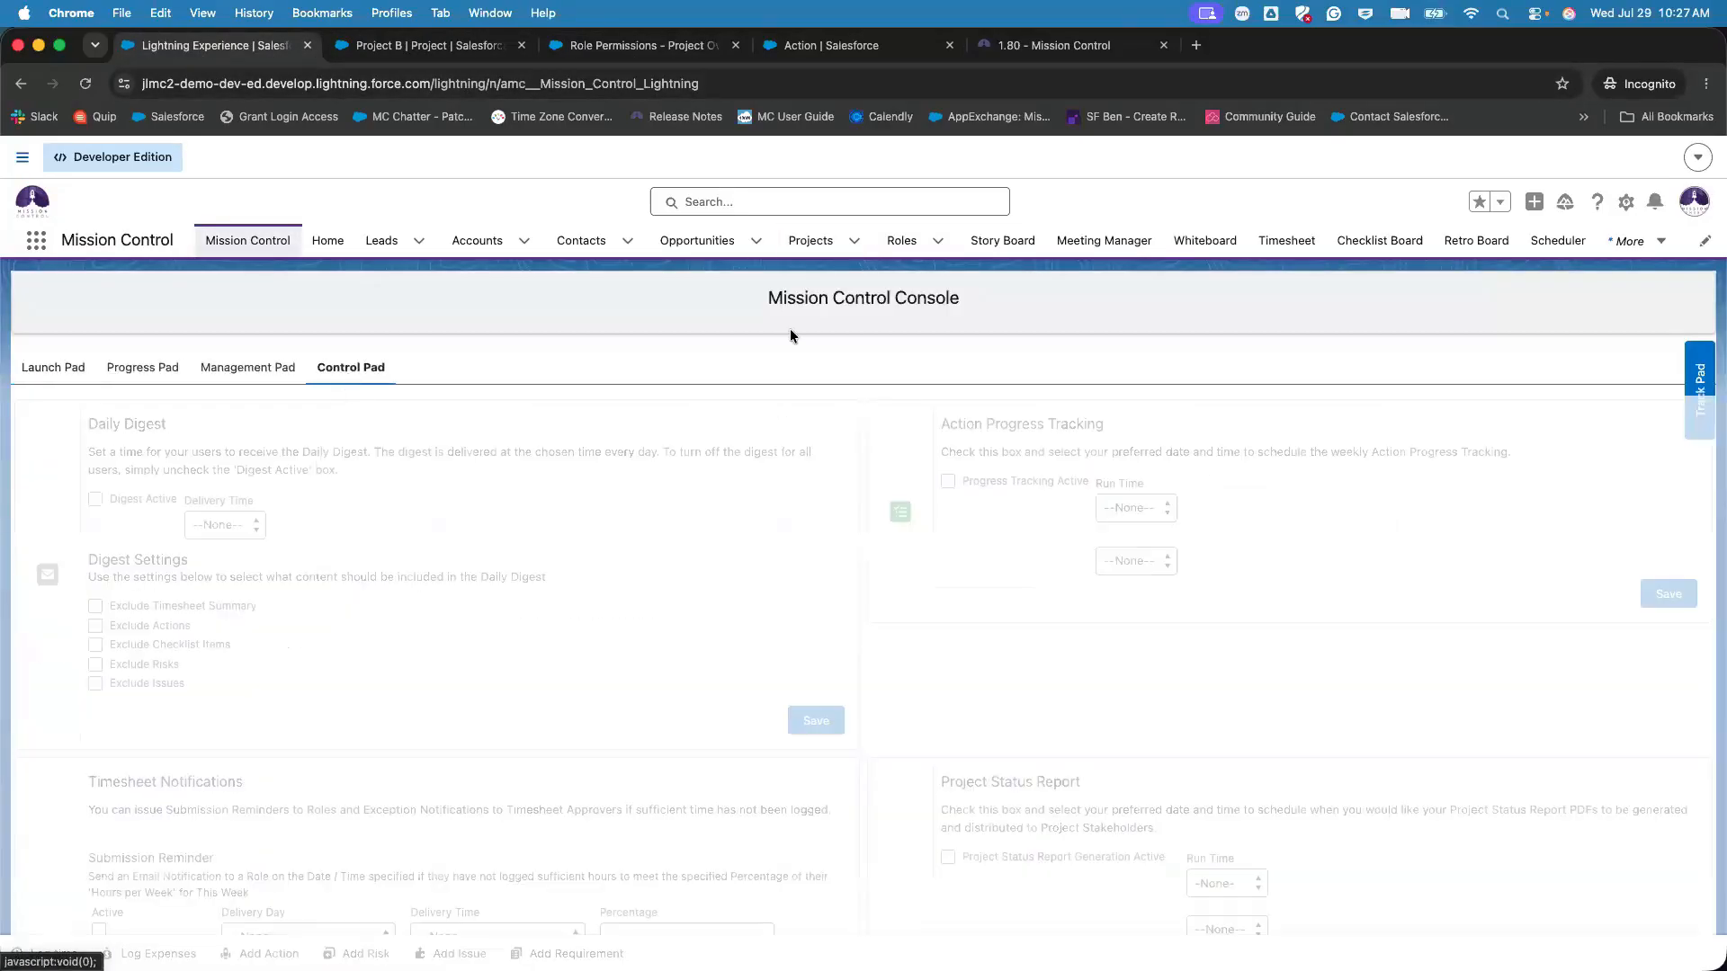
{"action": "left_click_drag", "start_coordinate": [759, 295], "coordinate": [965, 297]}
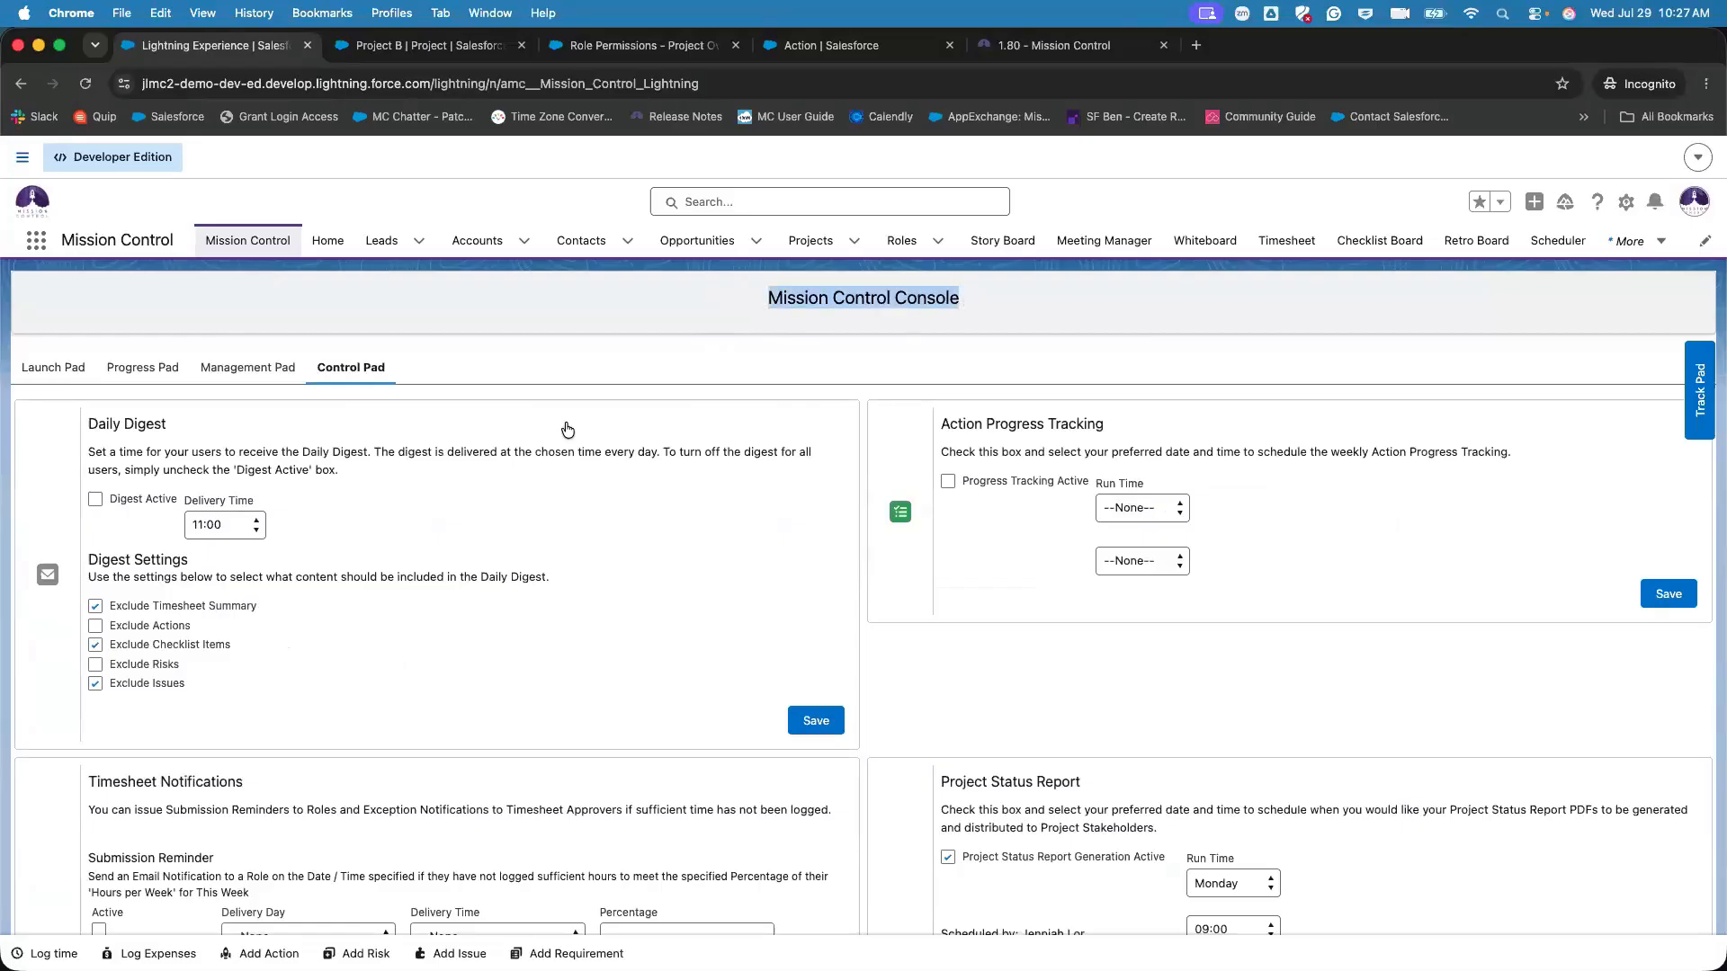
- Find Status Value Settings under Custom Settings and read the instructions on hexadecimal status colours
{"action": "scroll", "coordinate": [566, 429], "scroll_direction": "down", "scroll_amount": 8}
{"action": "scroll", "coordinate": [501, 453], "scroll_direction": "down", "scroll_amount": 6}
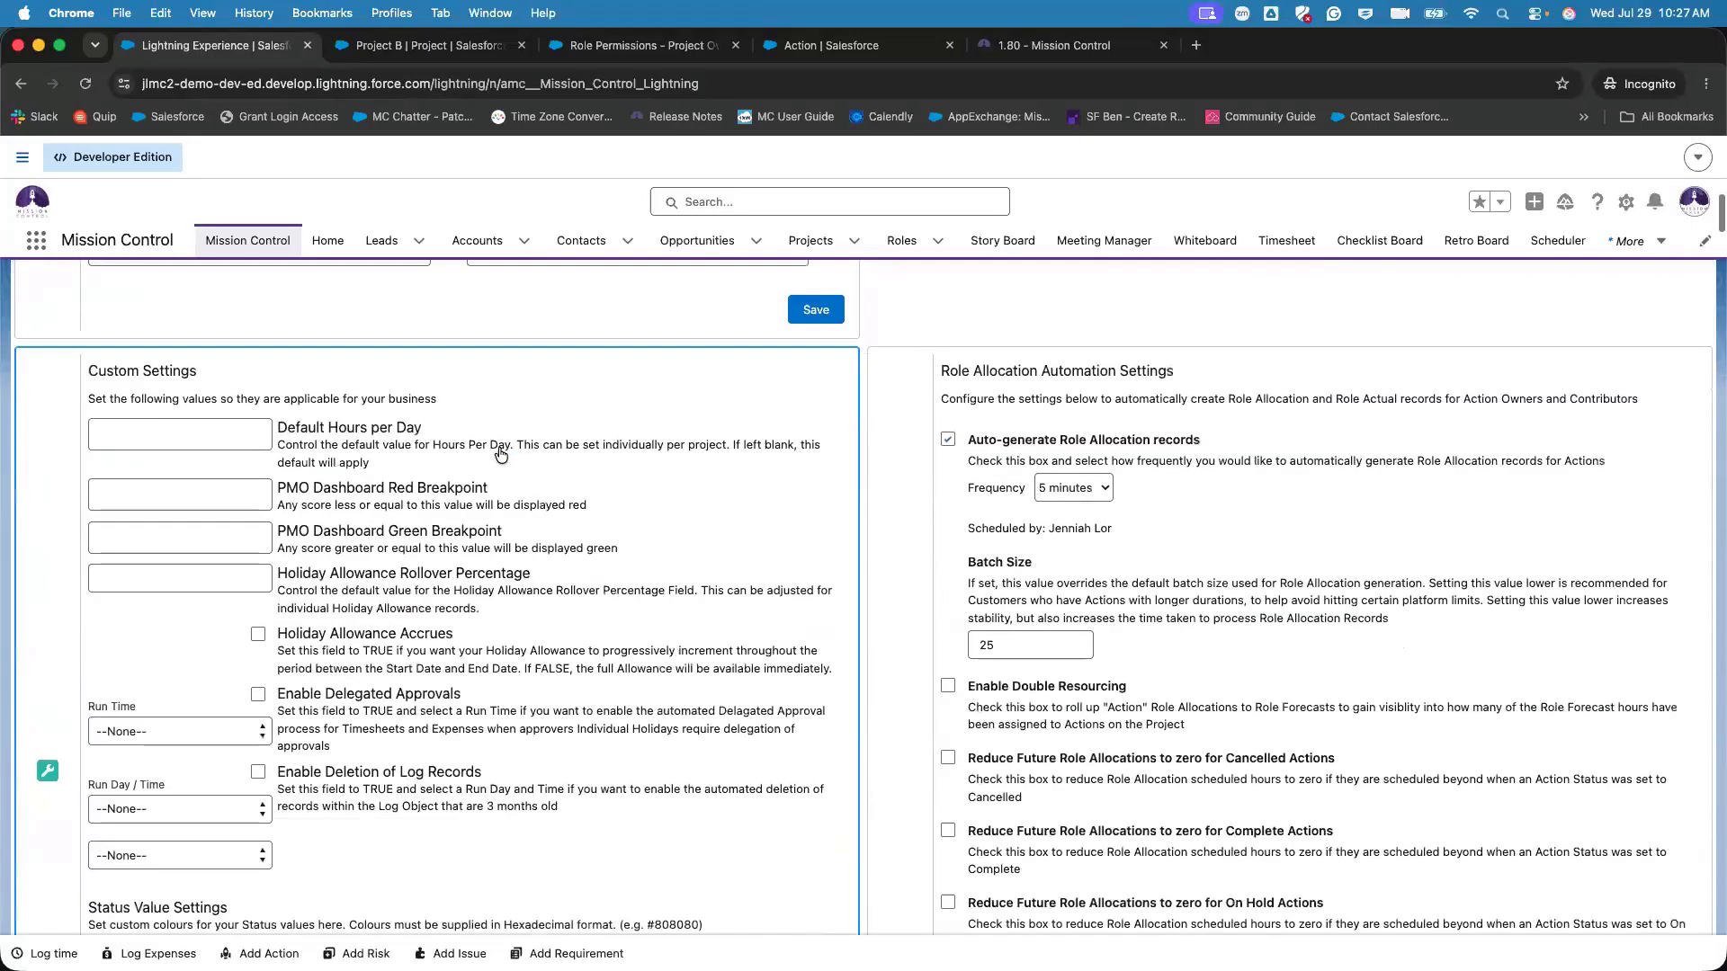
{"action": "scroll", "coordinate": [208, 339], "scroll_direction": "up", "scroll_amount": 1}
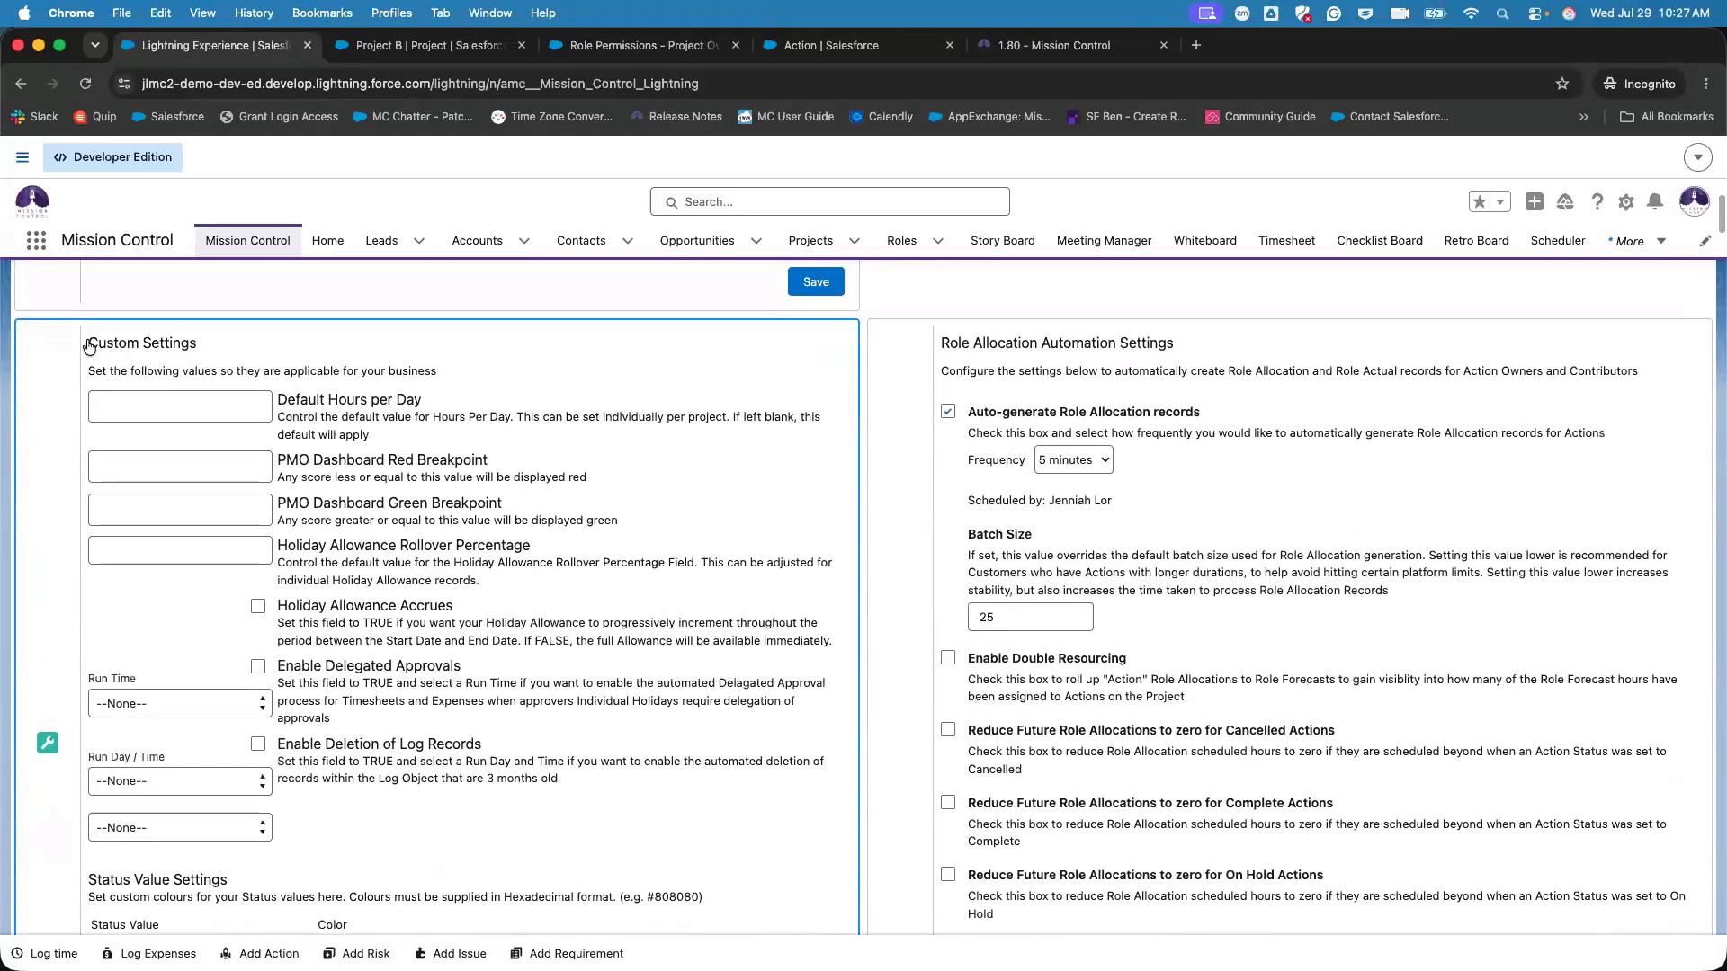
{"action": "left_click_drag", "start_coordinate": [89, 347], "coordinate": [219, 348]}
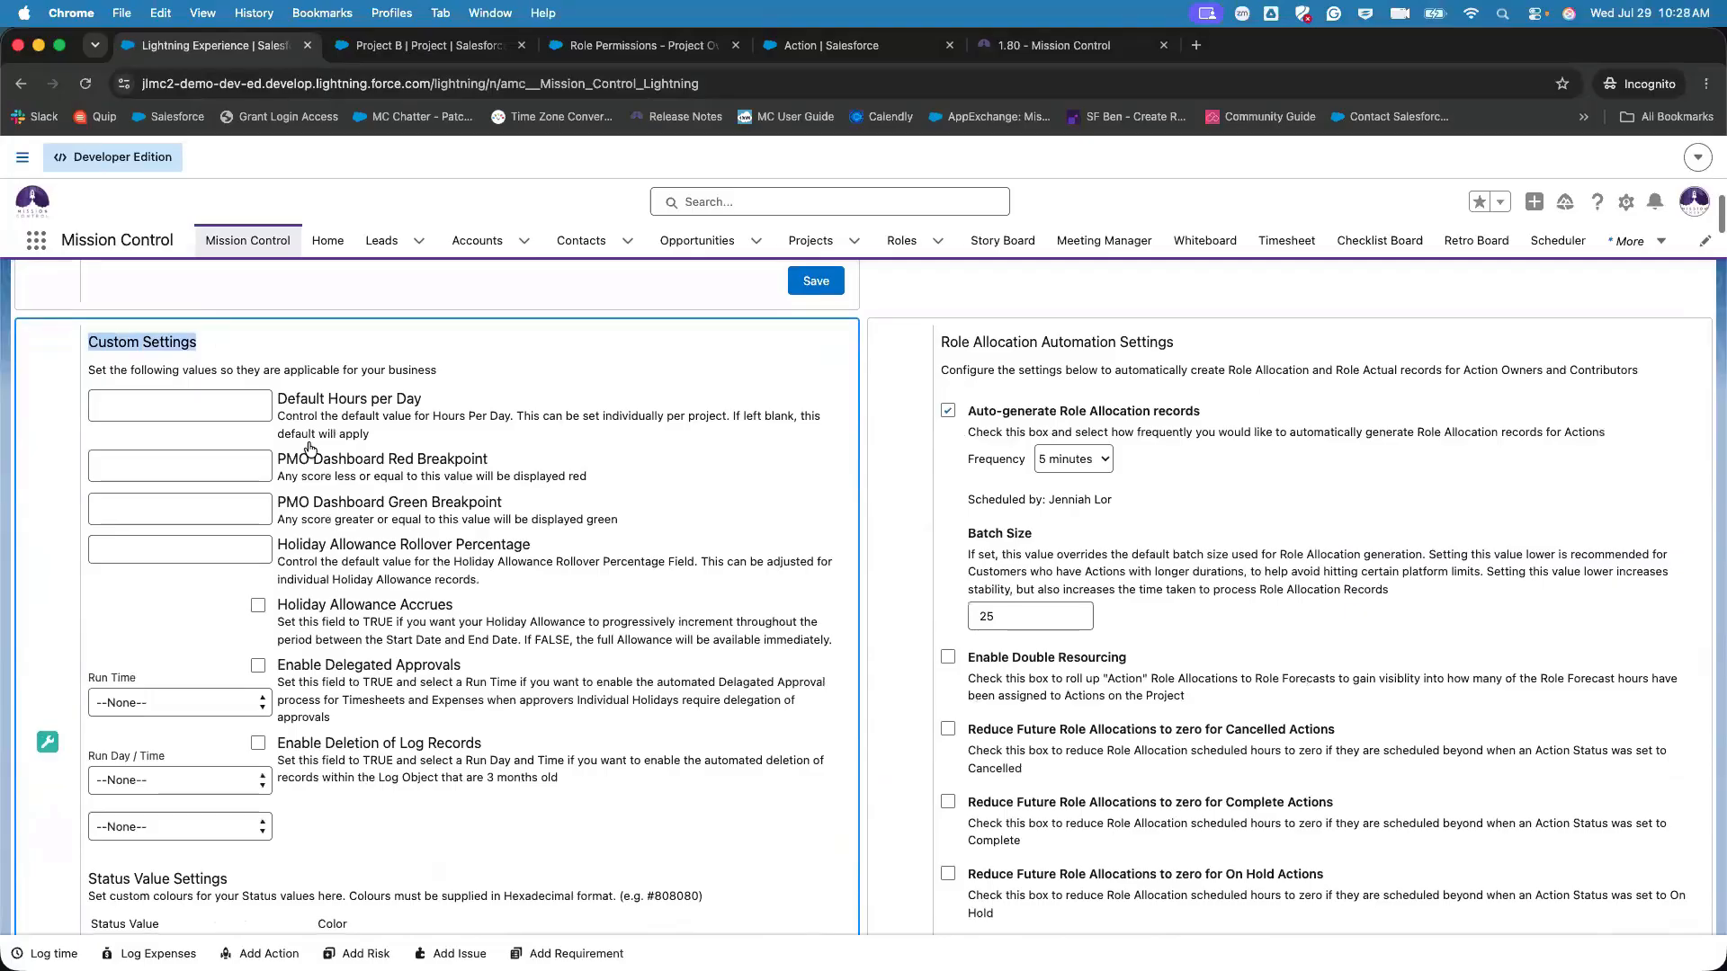
{"action": "scroll", "coordinate": [310, 448], "scroll_direction": "down", "scroll_amount": 4}
{"action": "scroll", "coordinate": [310, 448], "scroll_direction": "down", "scroll_amount": 2}
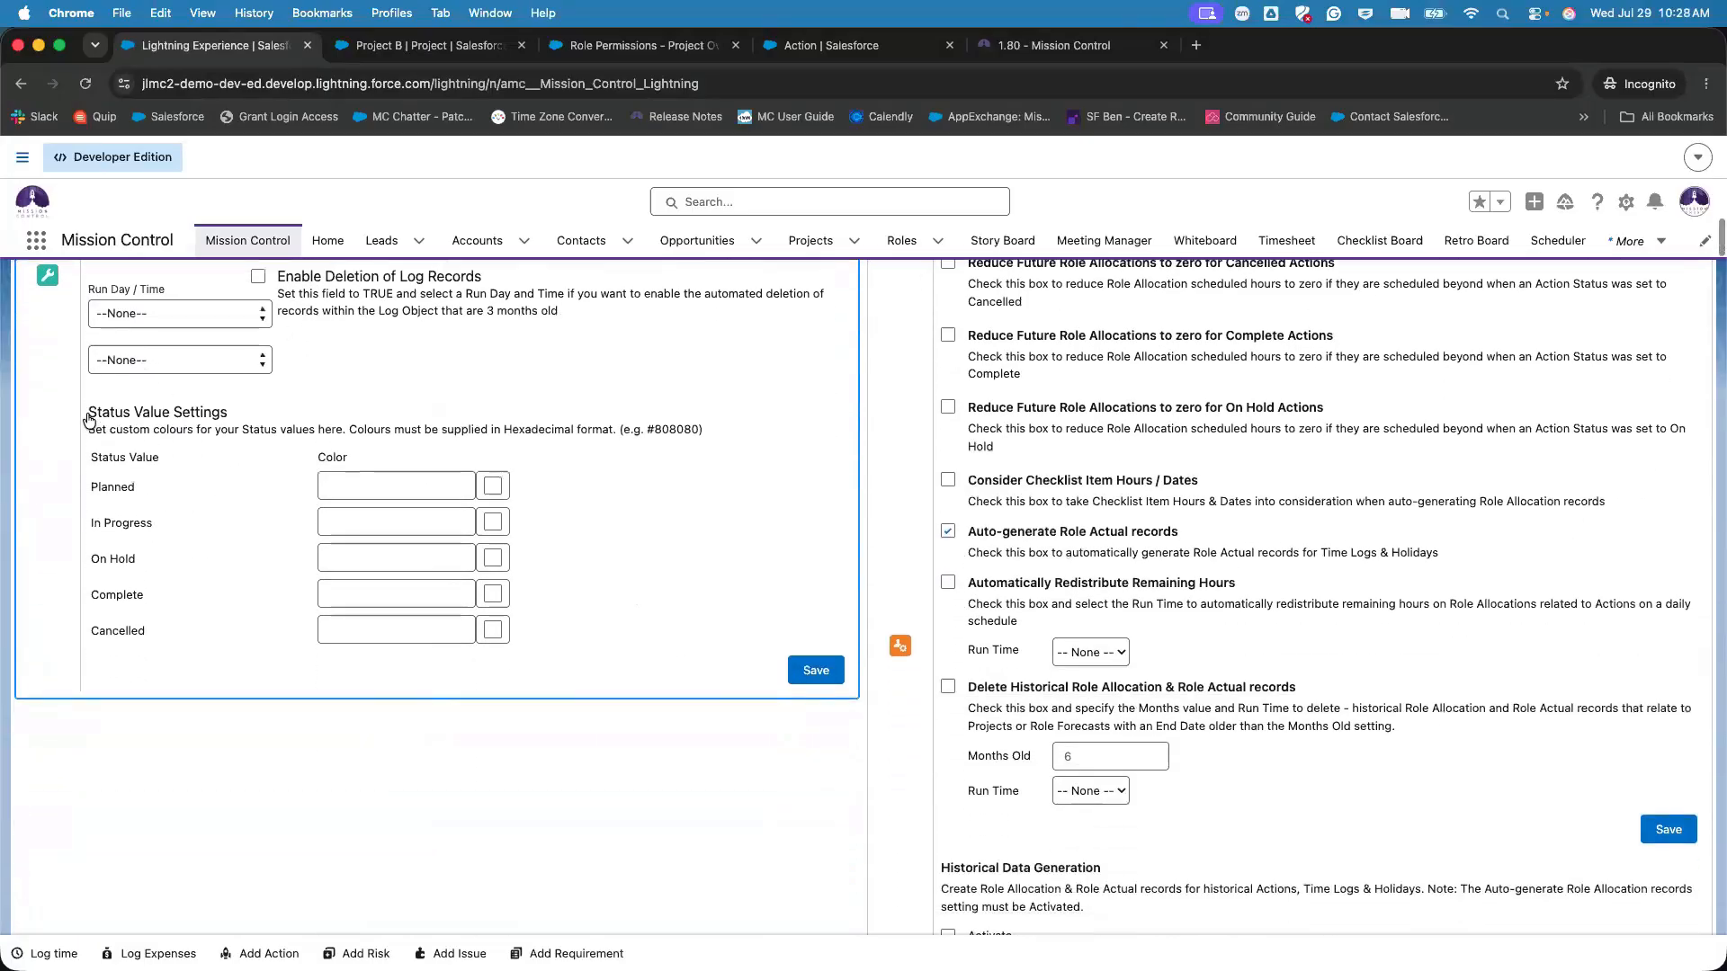
{"action": "left_click_drag", "start_coordinate": [88, 413], "coordinate": [387, 463]}
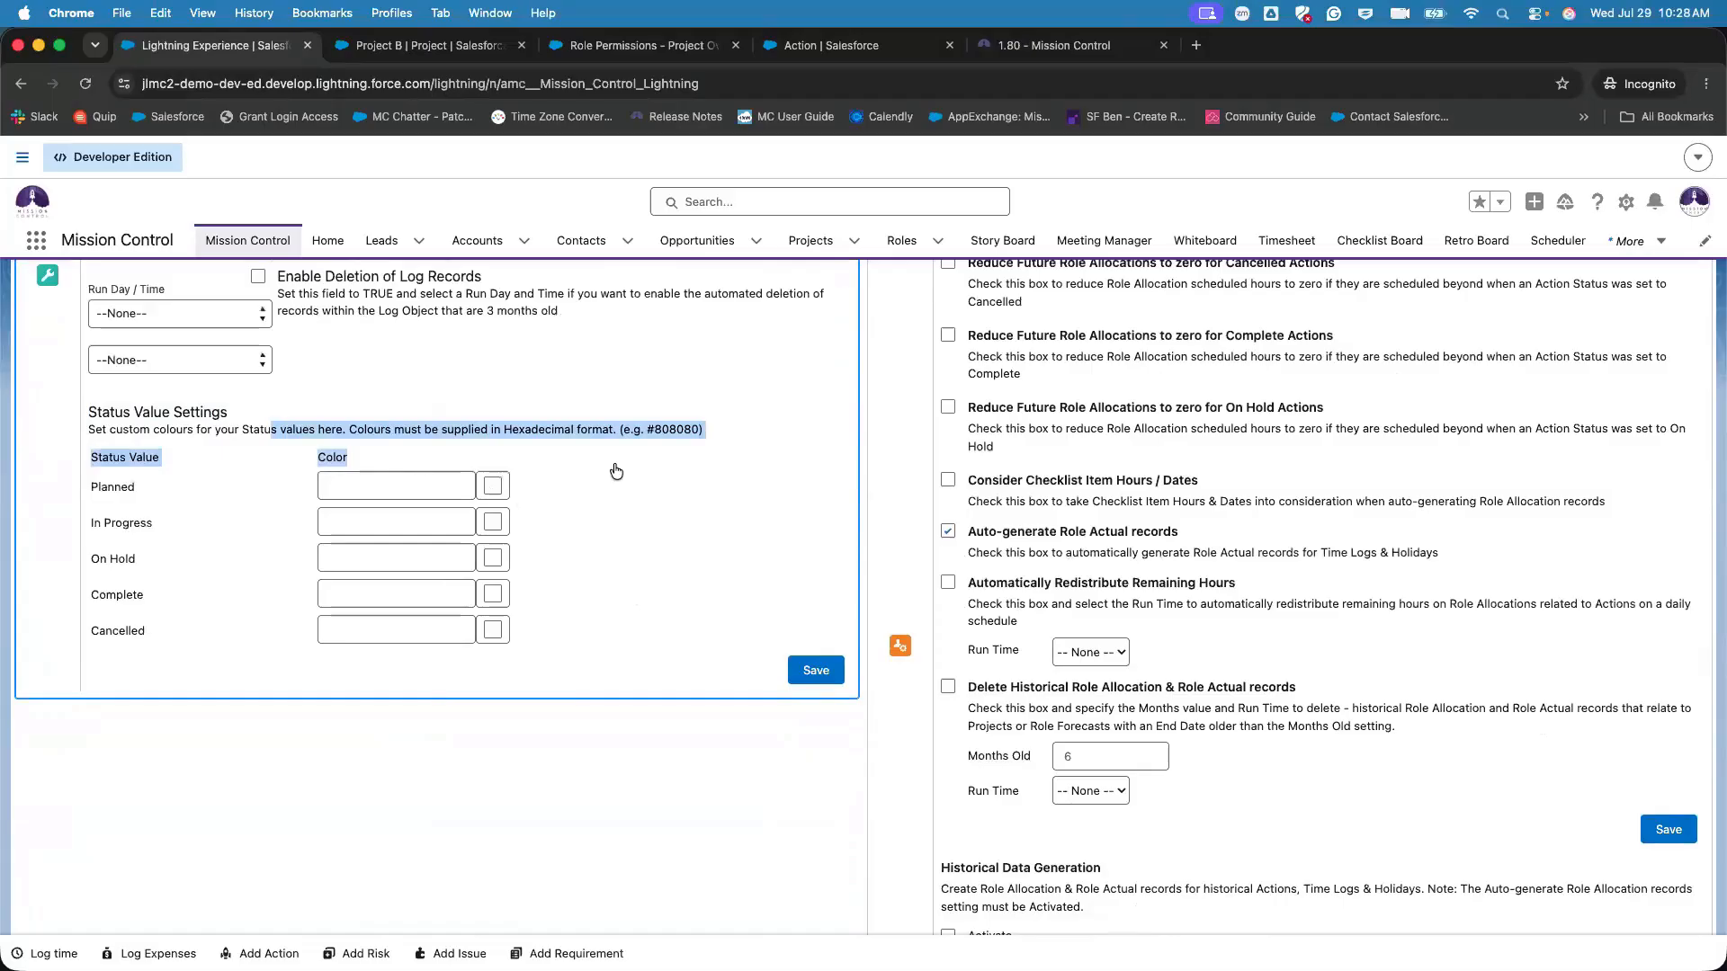
{"action": "left_click", "coordinate": [521, 427]}
{"action": "left_click_drag", "start_coordinate": [497, 429], "coordinate": [670, 447]}
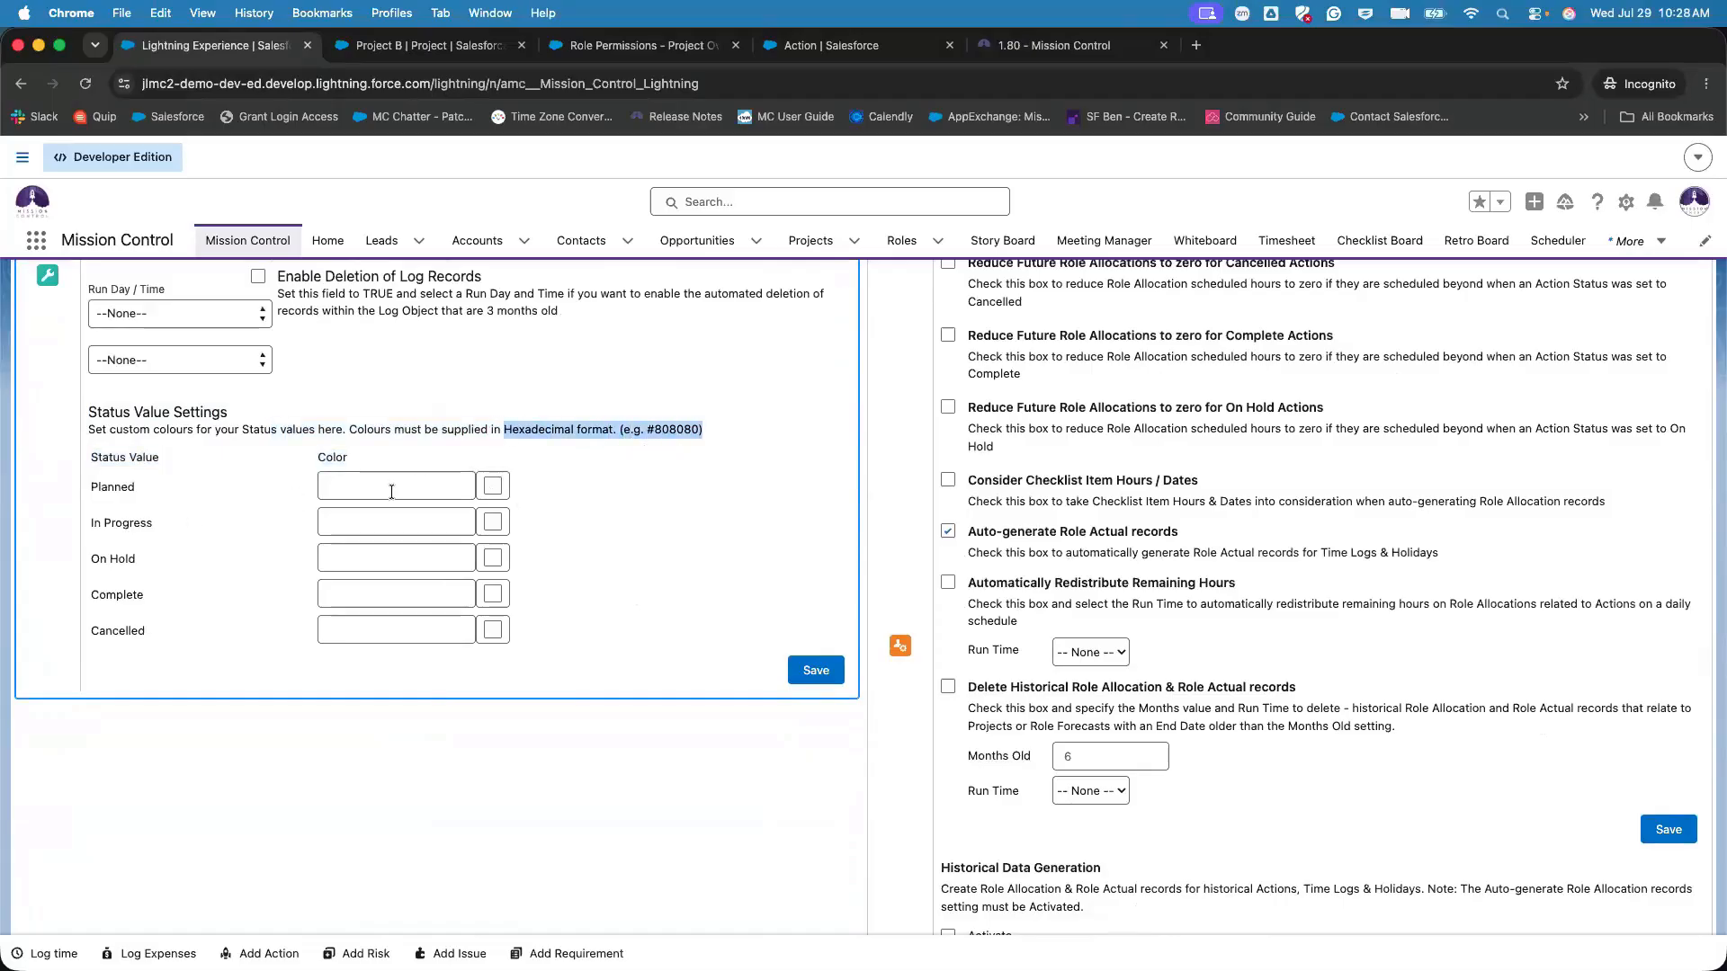
- Copy the example colour code 808080 from the instructions into the Planned status colour
{"action": "left_click", "coordinate": [491, 492]}
{"action": "left_click", "coordinate": [411, 484]}
{"action": "left_click", "coordinate": [665, 430]}
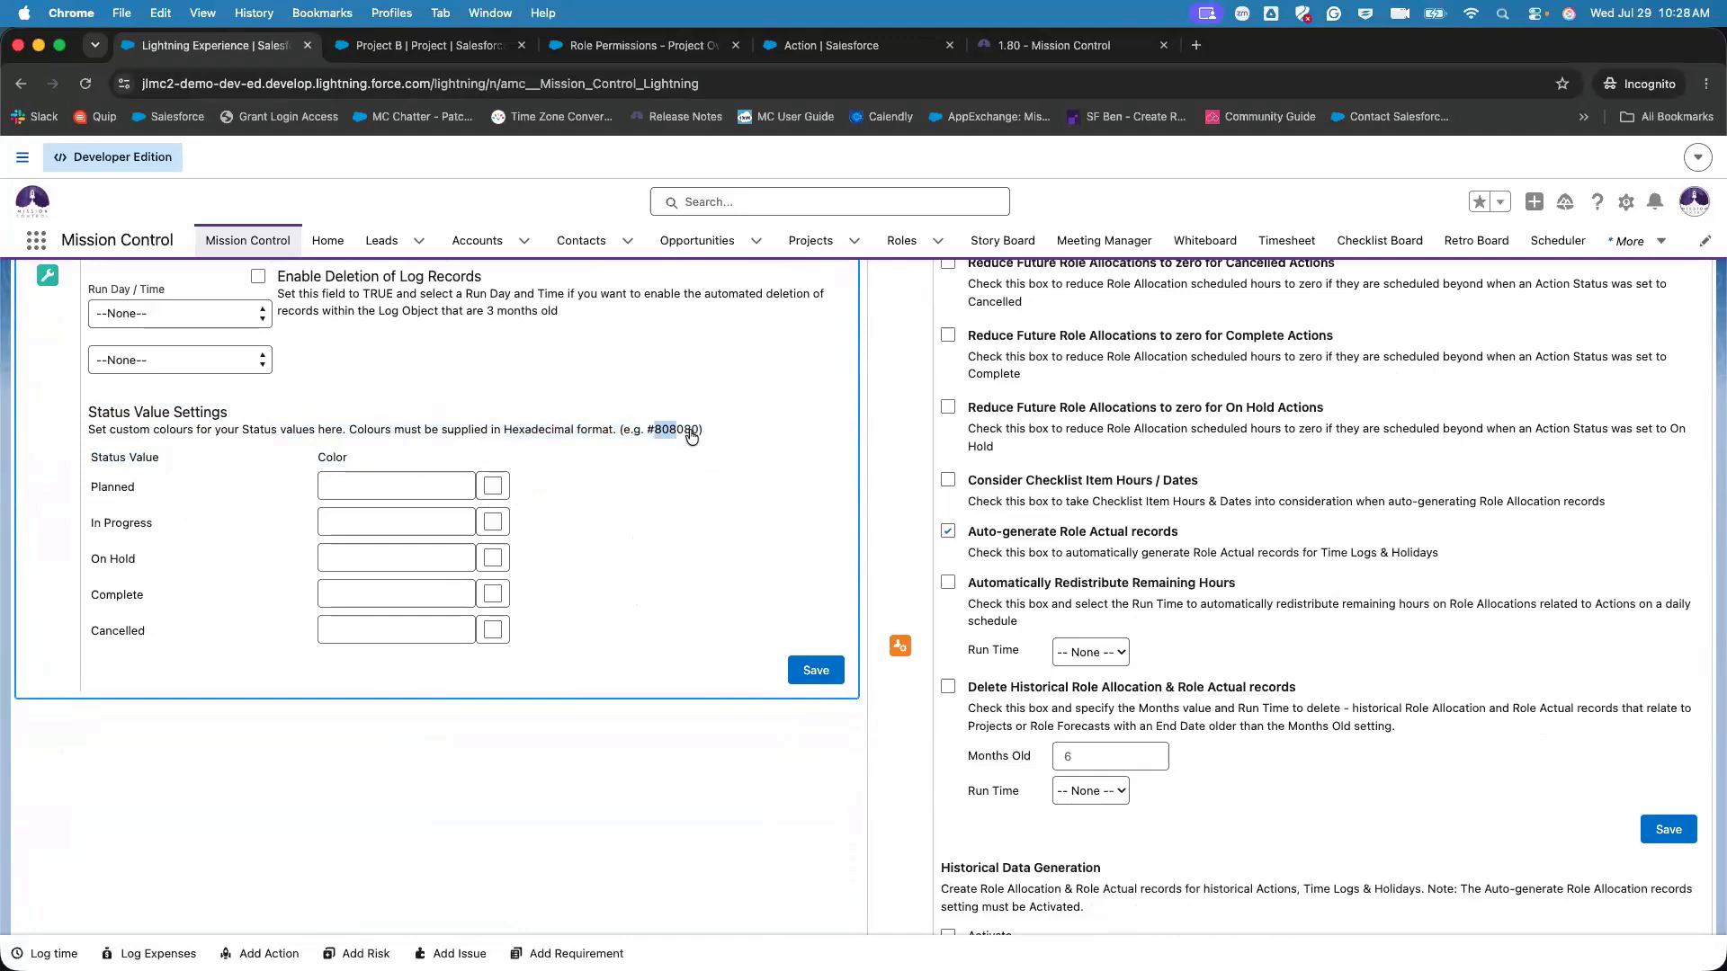
{"action": "double_click", "coordinate": [659, 431]}
{"action": "key", "text": "super+c"}
{"action": "left_click", "coordinate": [413, 480]}
{"action": "key", "text": "super+v"}
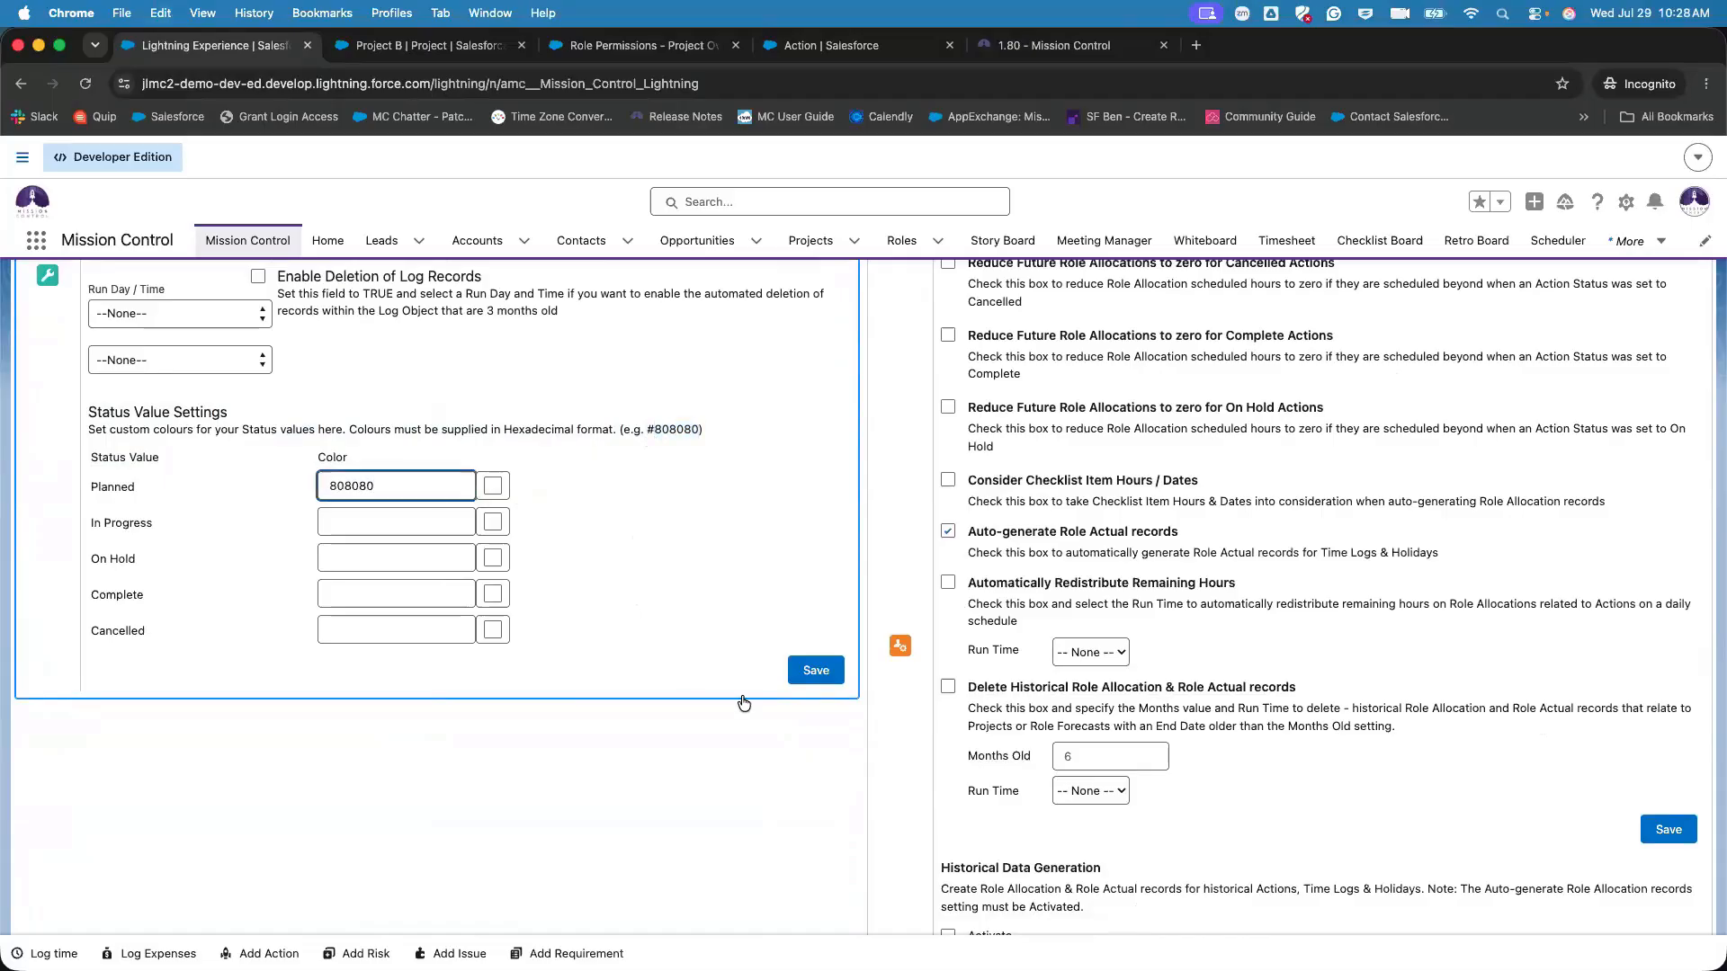
- Correct the Planned status colour to #808080 and recheck the hexadecimal format instruction
{"action": "left_click", "coordinate": [542, 501]}
{"action": "left_click", "coordinate": [346, 474]}
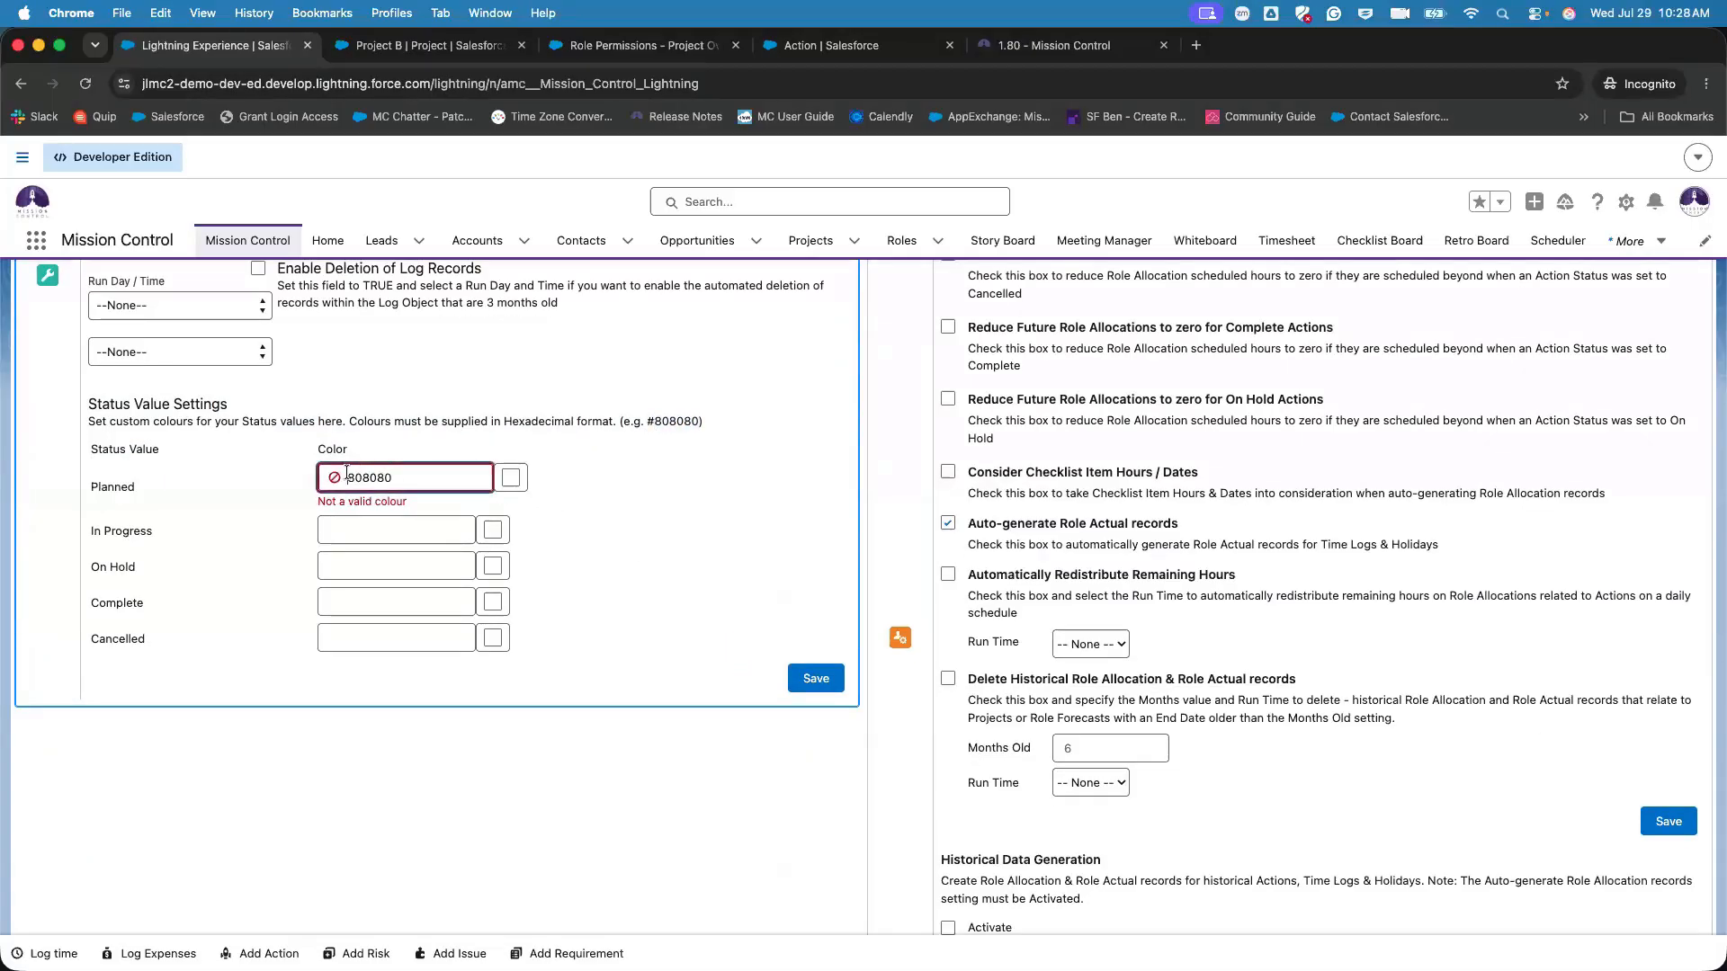
{"action": "type", "text": "@"}
{"action": "key", "text": "BackSpace"}
{"action": "type", "text": "#"}
{"action": "left_click", "coordinate": [558, 568]}
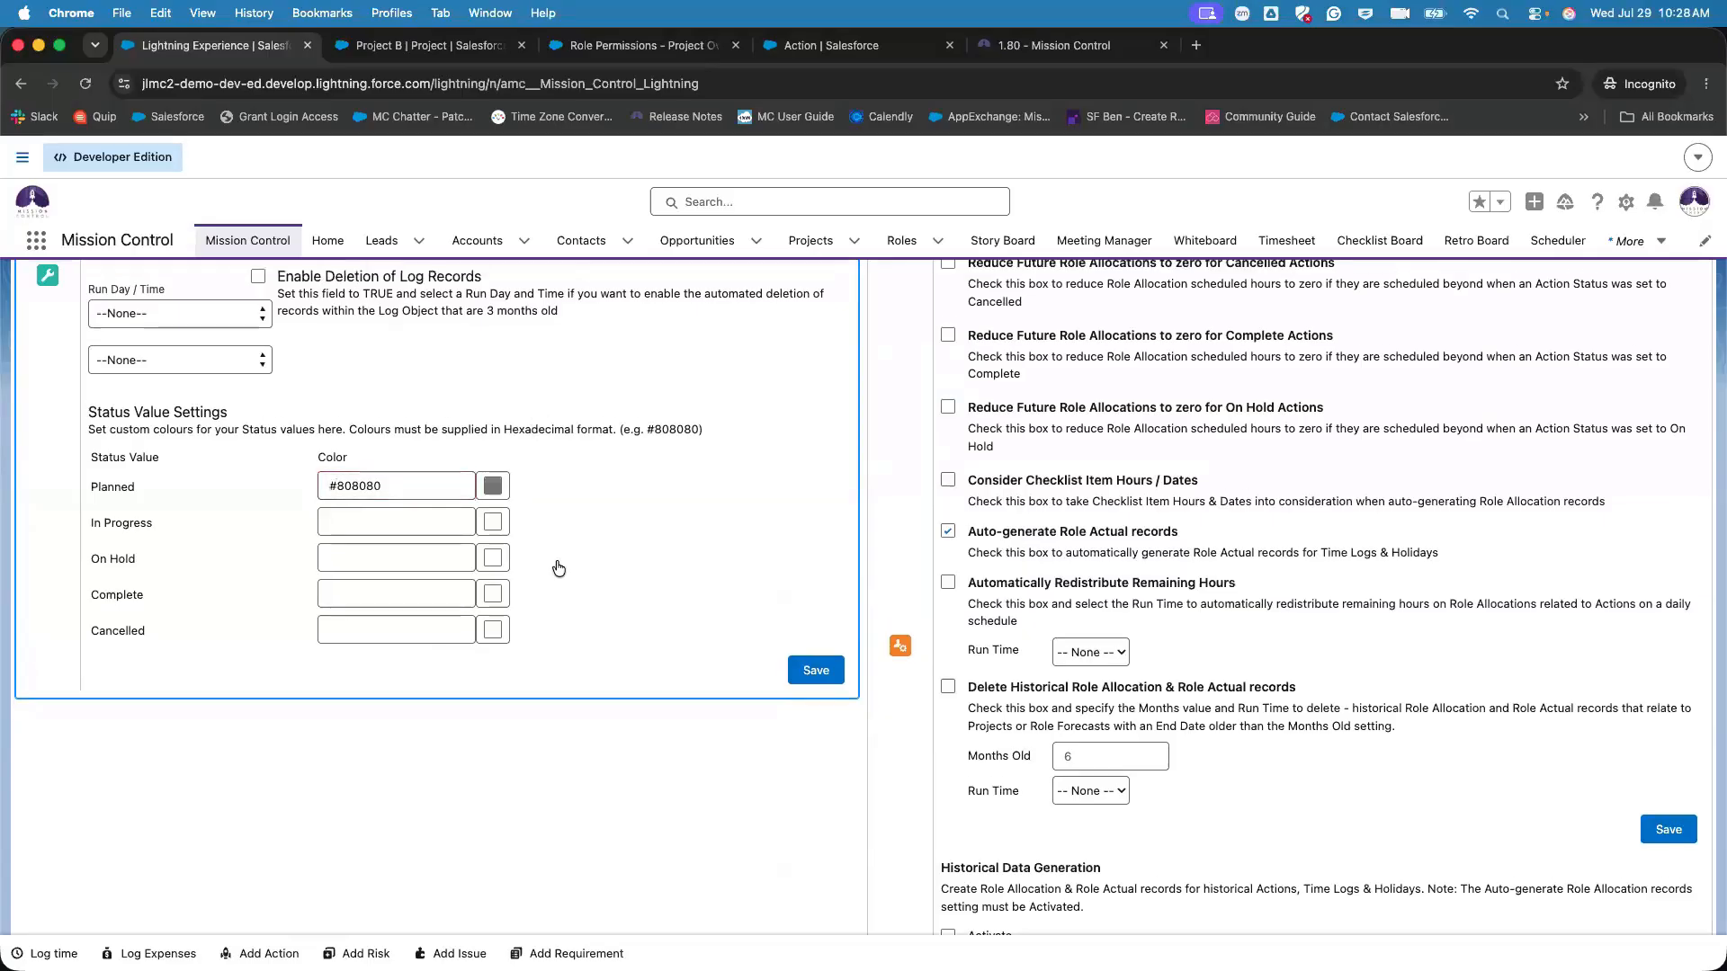
{"action": "left_click", "coordinate": [447, 510]}
{"action": "left_click_drag", "start_coordinate": [512, 432], "coordinate": [634, 433]}
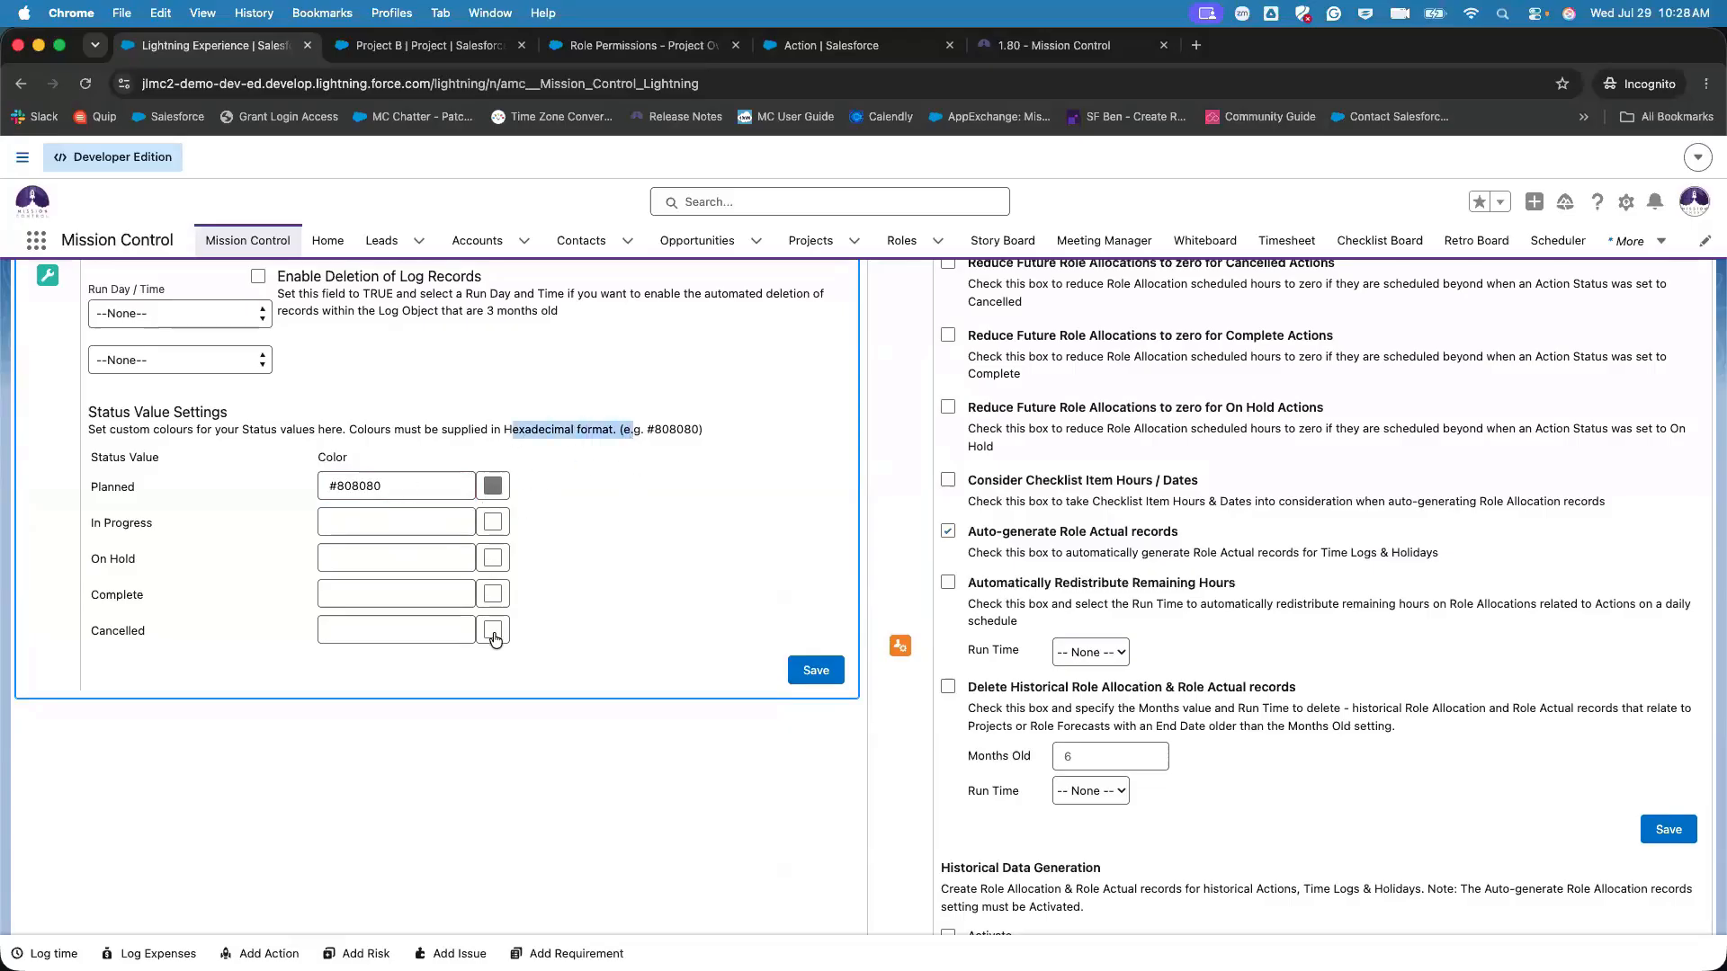
- Save the status colour changes in Status Value Settings
{"action": "left_click_drag", "start_coordinate": [92, 484], "coordinate": [153, 640]}
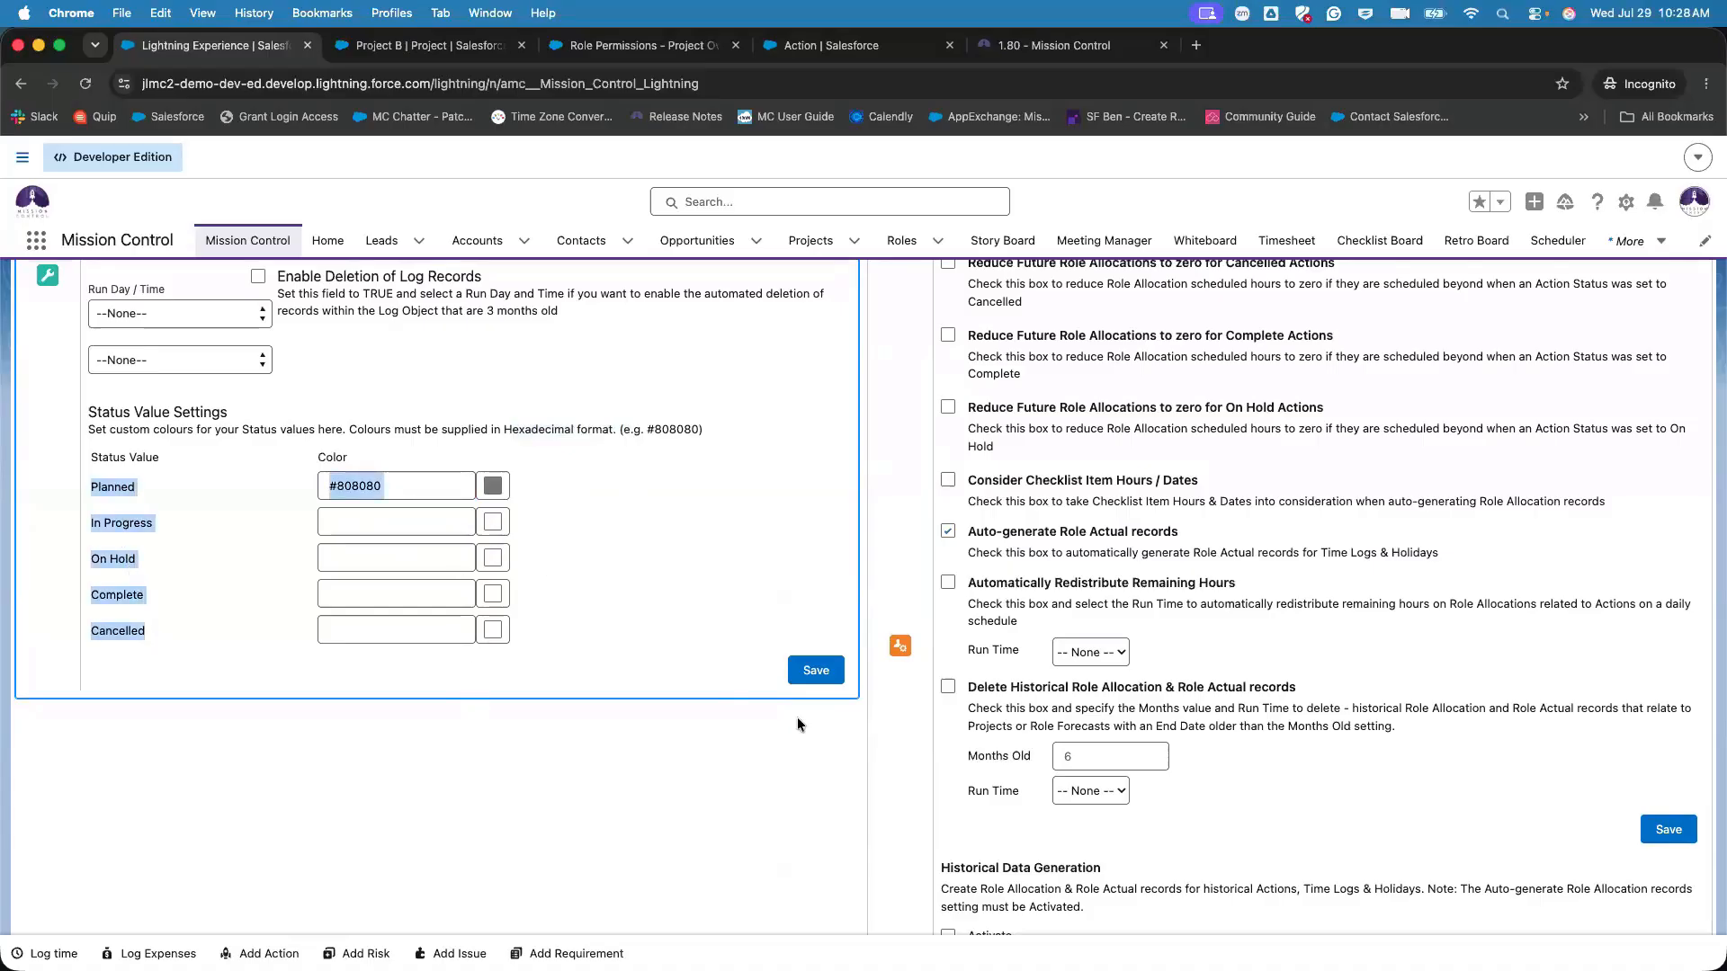
{"action": "left_click", "coordinate": [801, 671]}
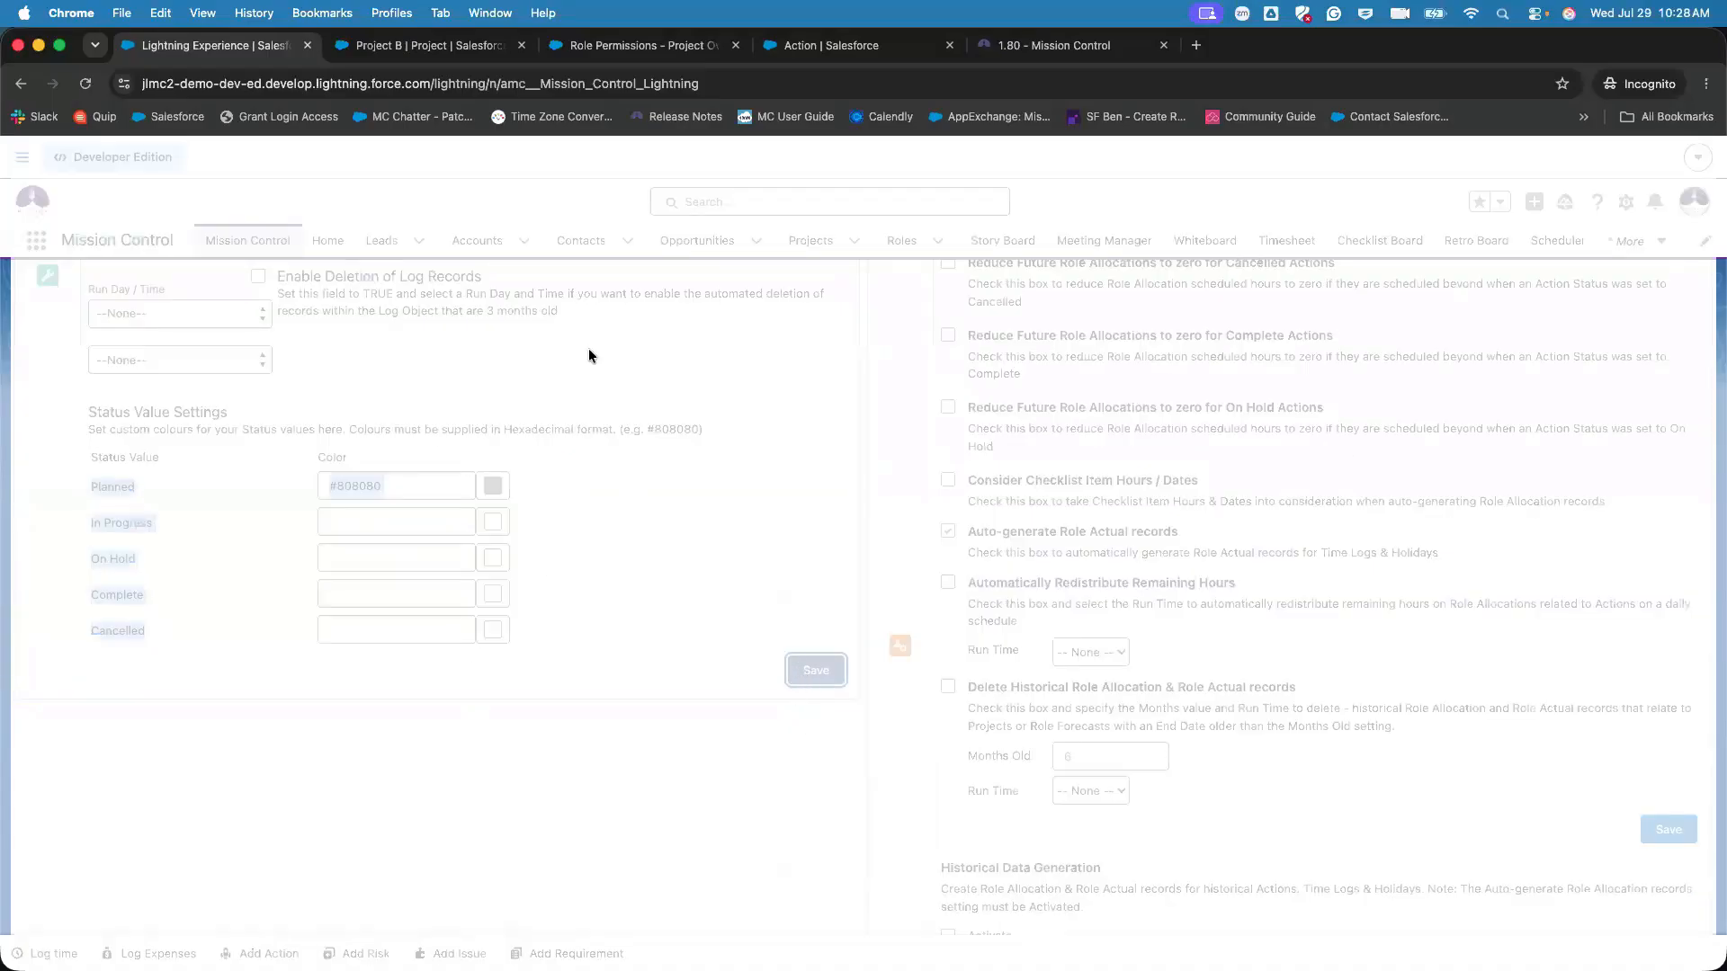
- Return to Project B, reload its Grid and examine how the status colours show in the Status column
{"action": "left_click", "coordinate": [426, 54]}
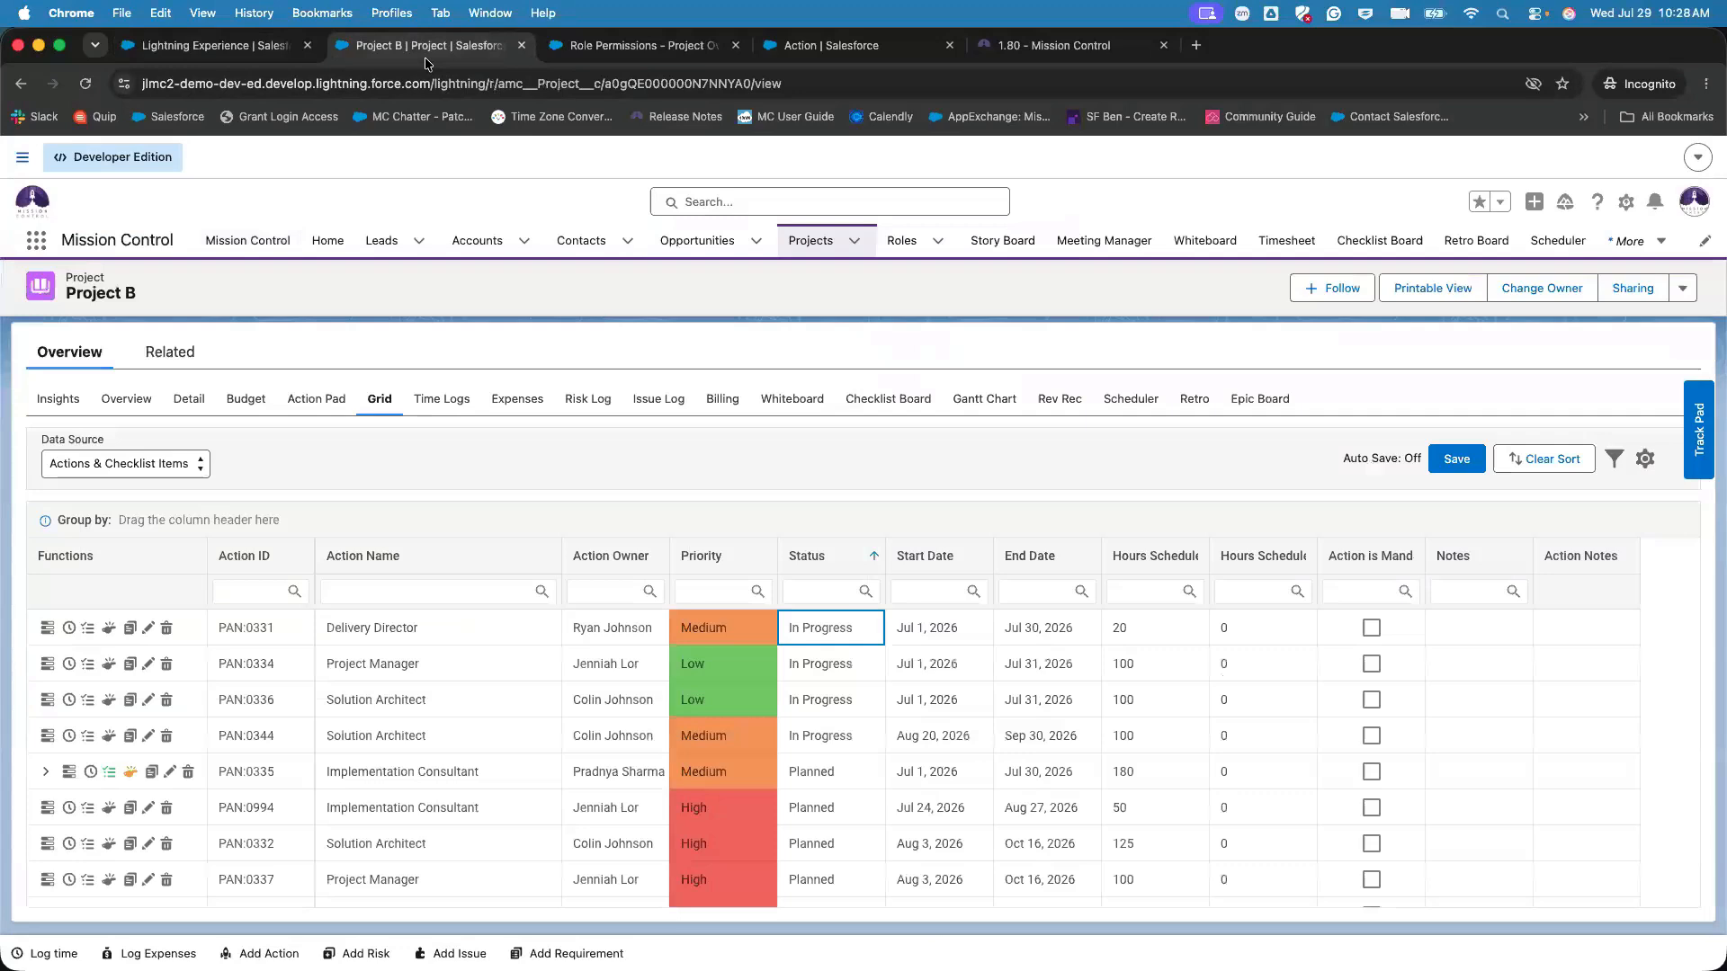
{"action": "left_click", "coordinate": [380, 399]}
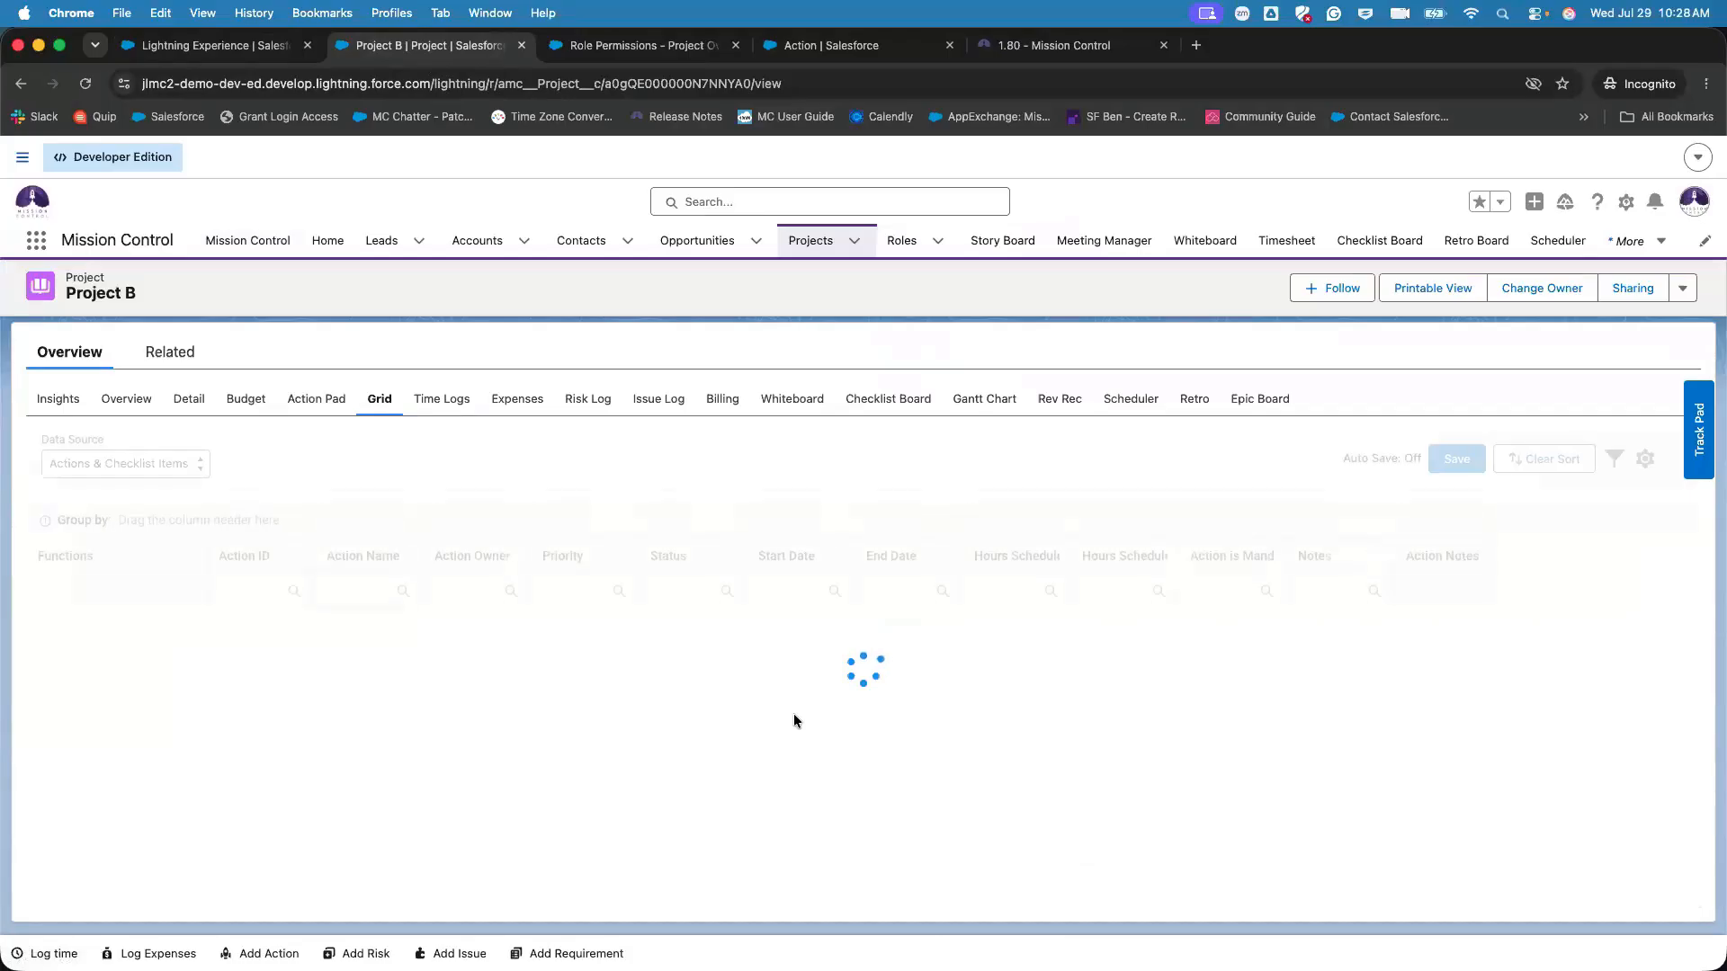
{"action": "scroll", "coordinate": [793, 721], "scroll_direction": "down", "scroll_amount": 2}
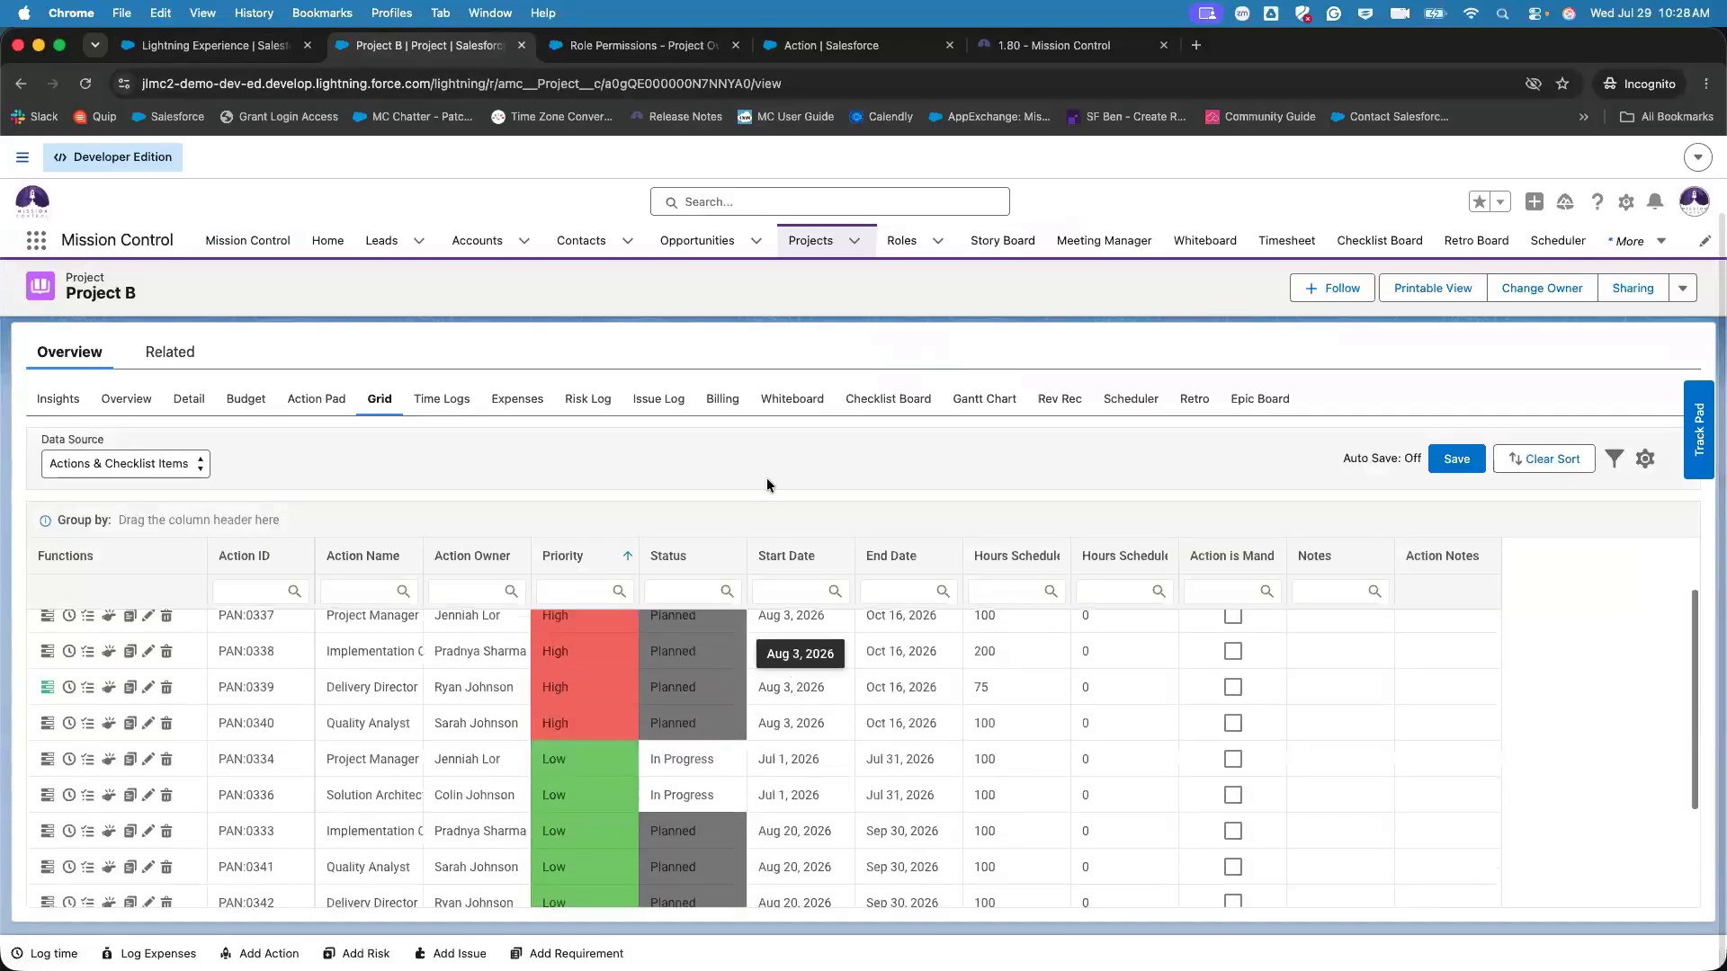
{"action": "scroll", "coordinate": [691, 709], "scroll_direction": "up", "scroll_amount": 3}
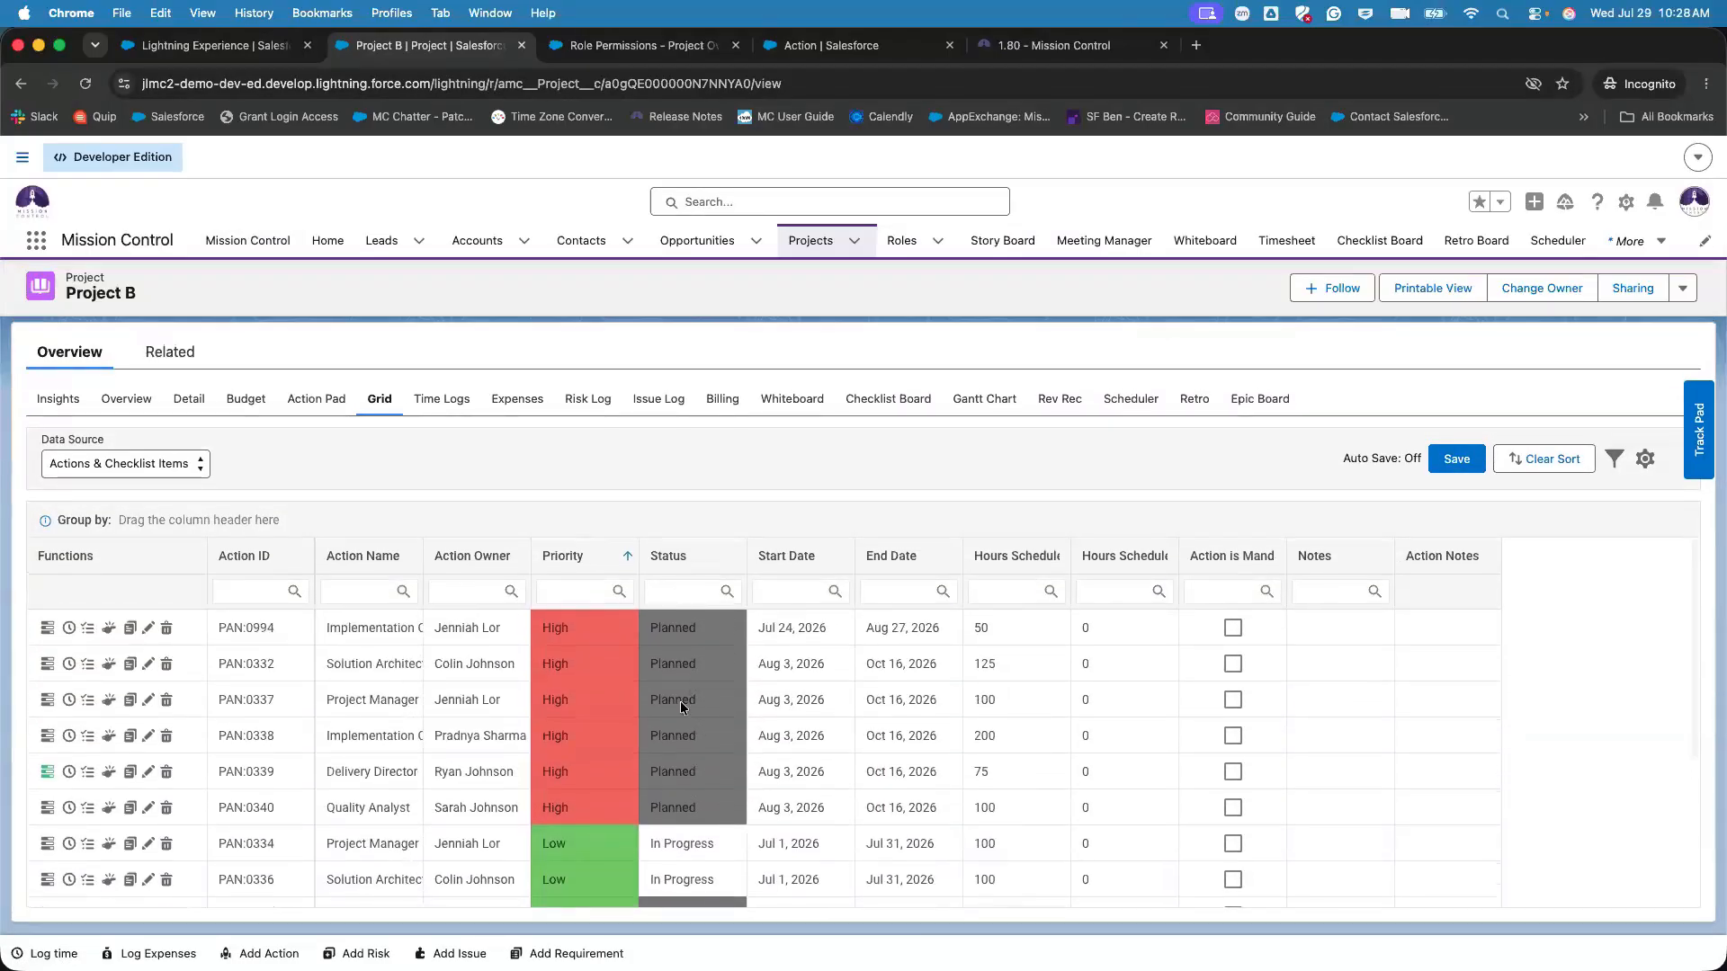
{"action": "scroll", "coordinate": [692, 691], "scroll_direction": "down", "scroll_amount": 5}
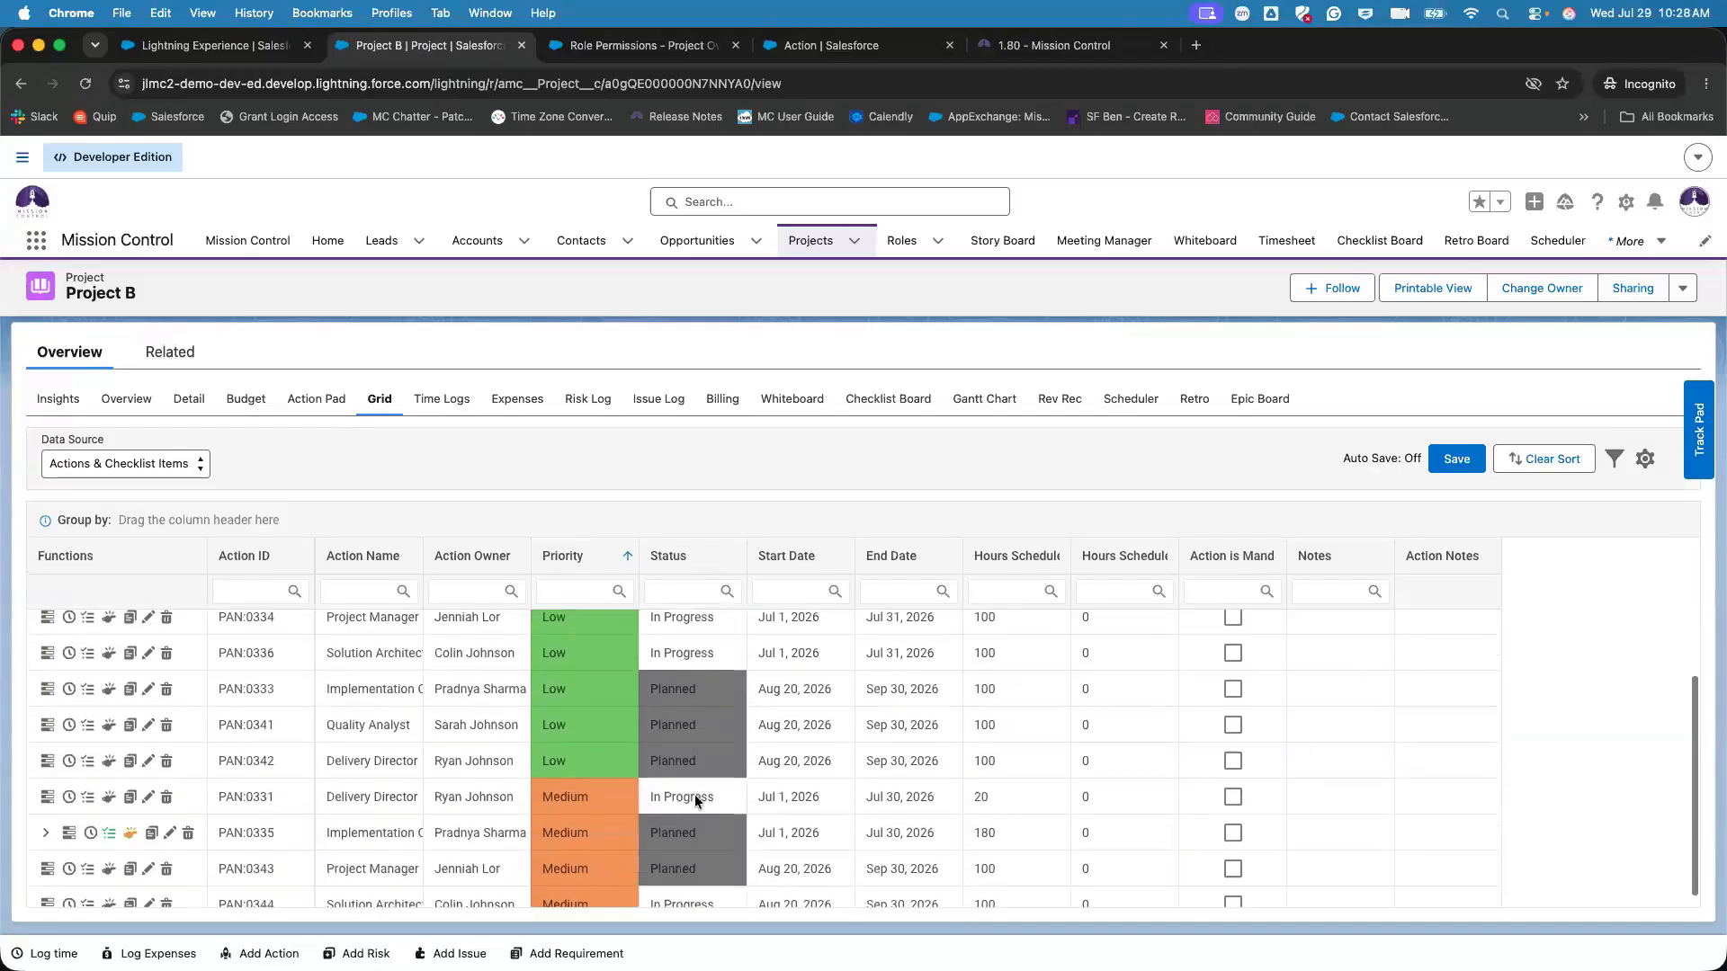
- View the available Status options for action PAN:0336 without choosing a different one
{"action": "left_click", "coordinate": [708, 640]}
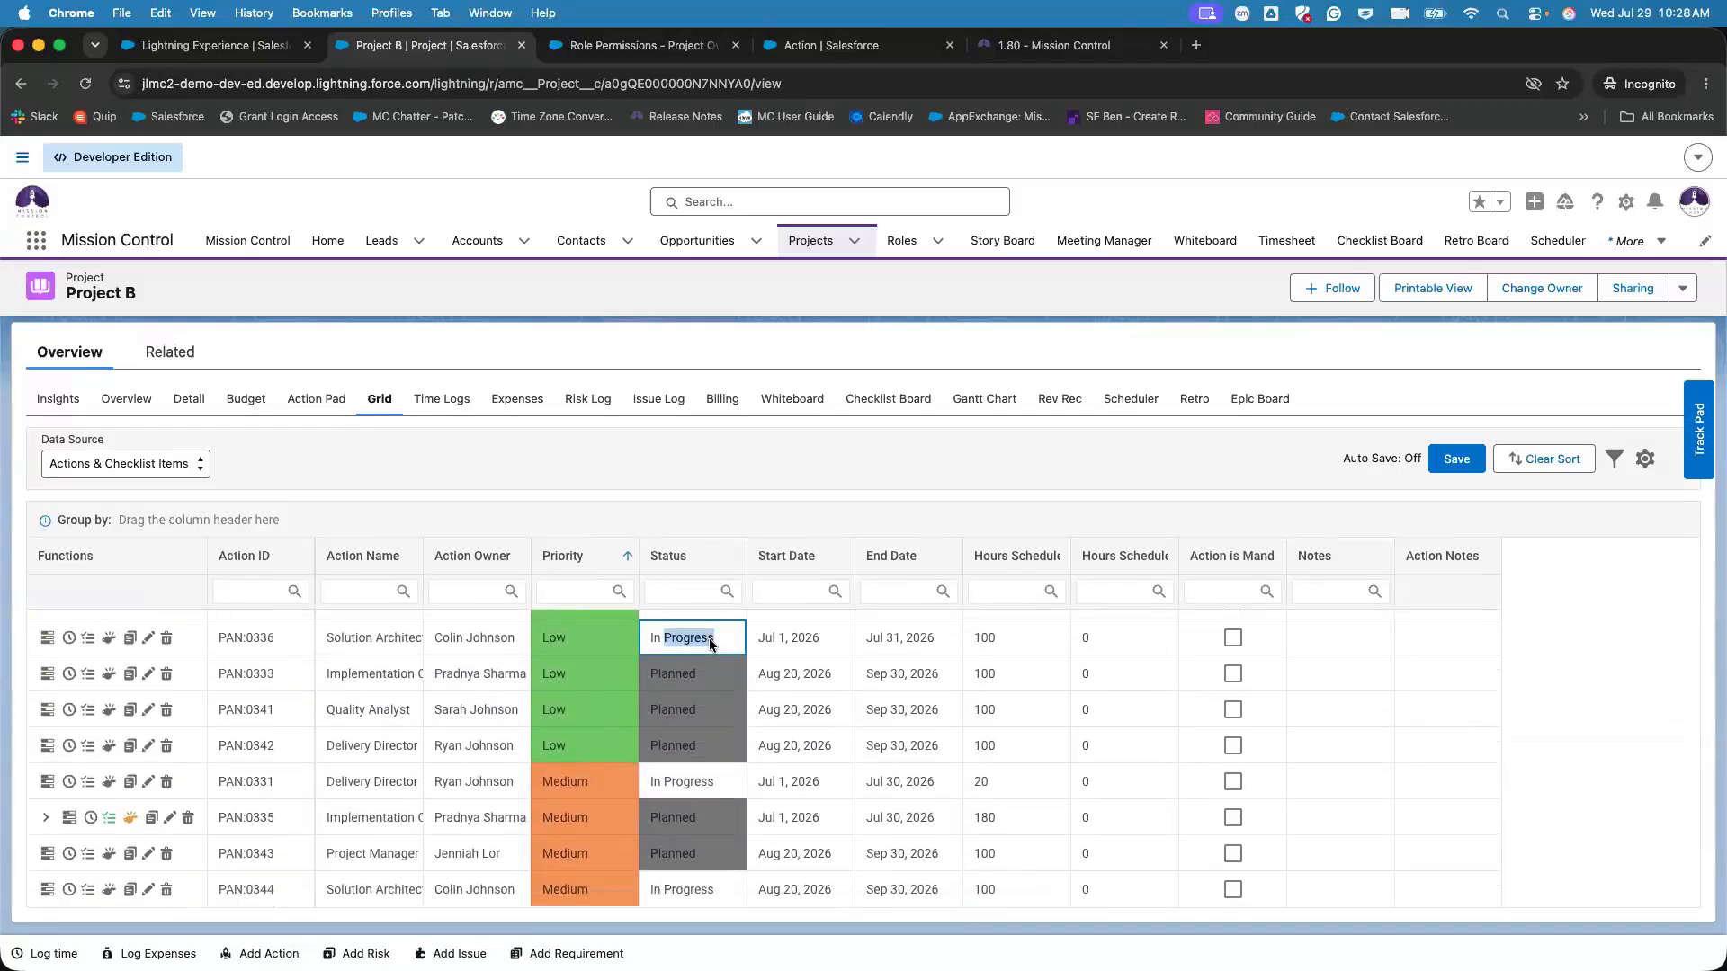
{"action": "left_click", "coordinate": [707, 640]}
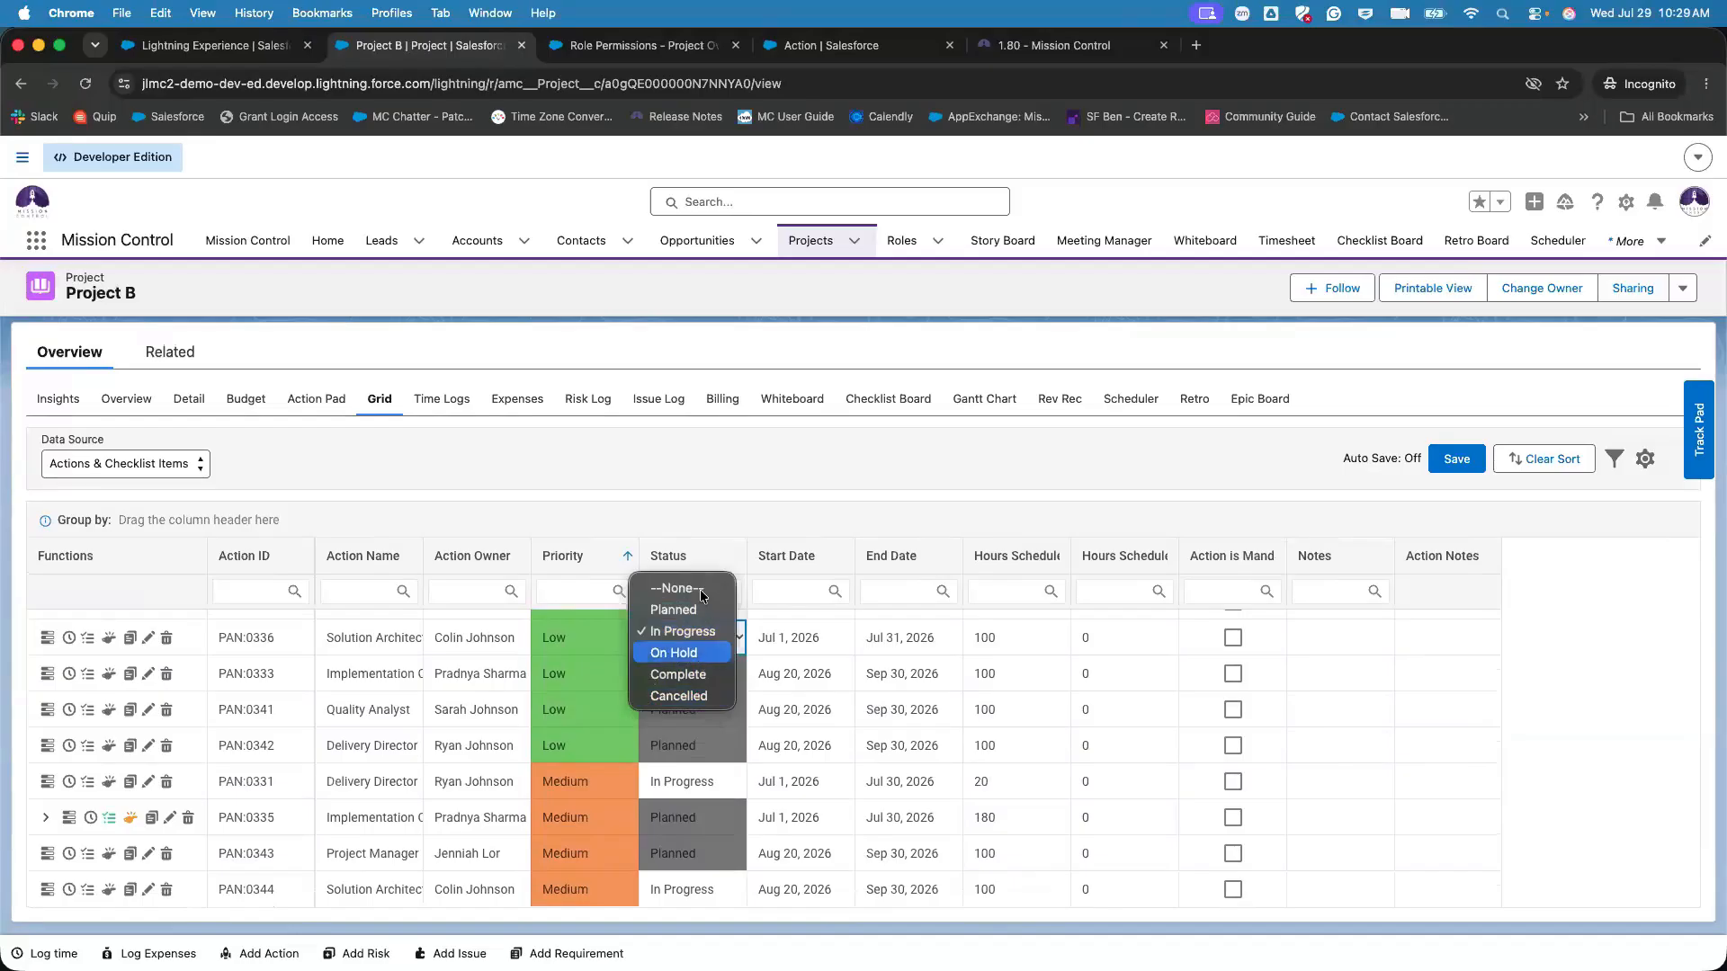
{"action": "left_click", "coordinate": [822, 499]}
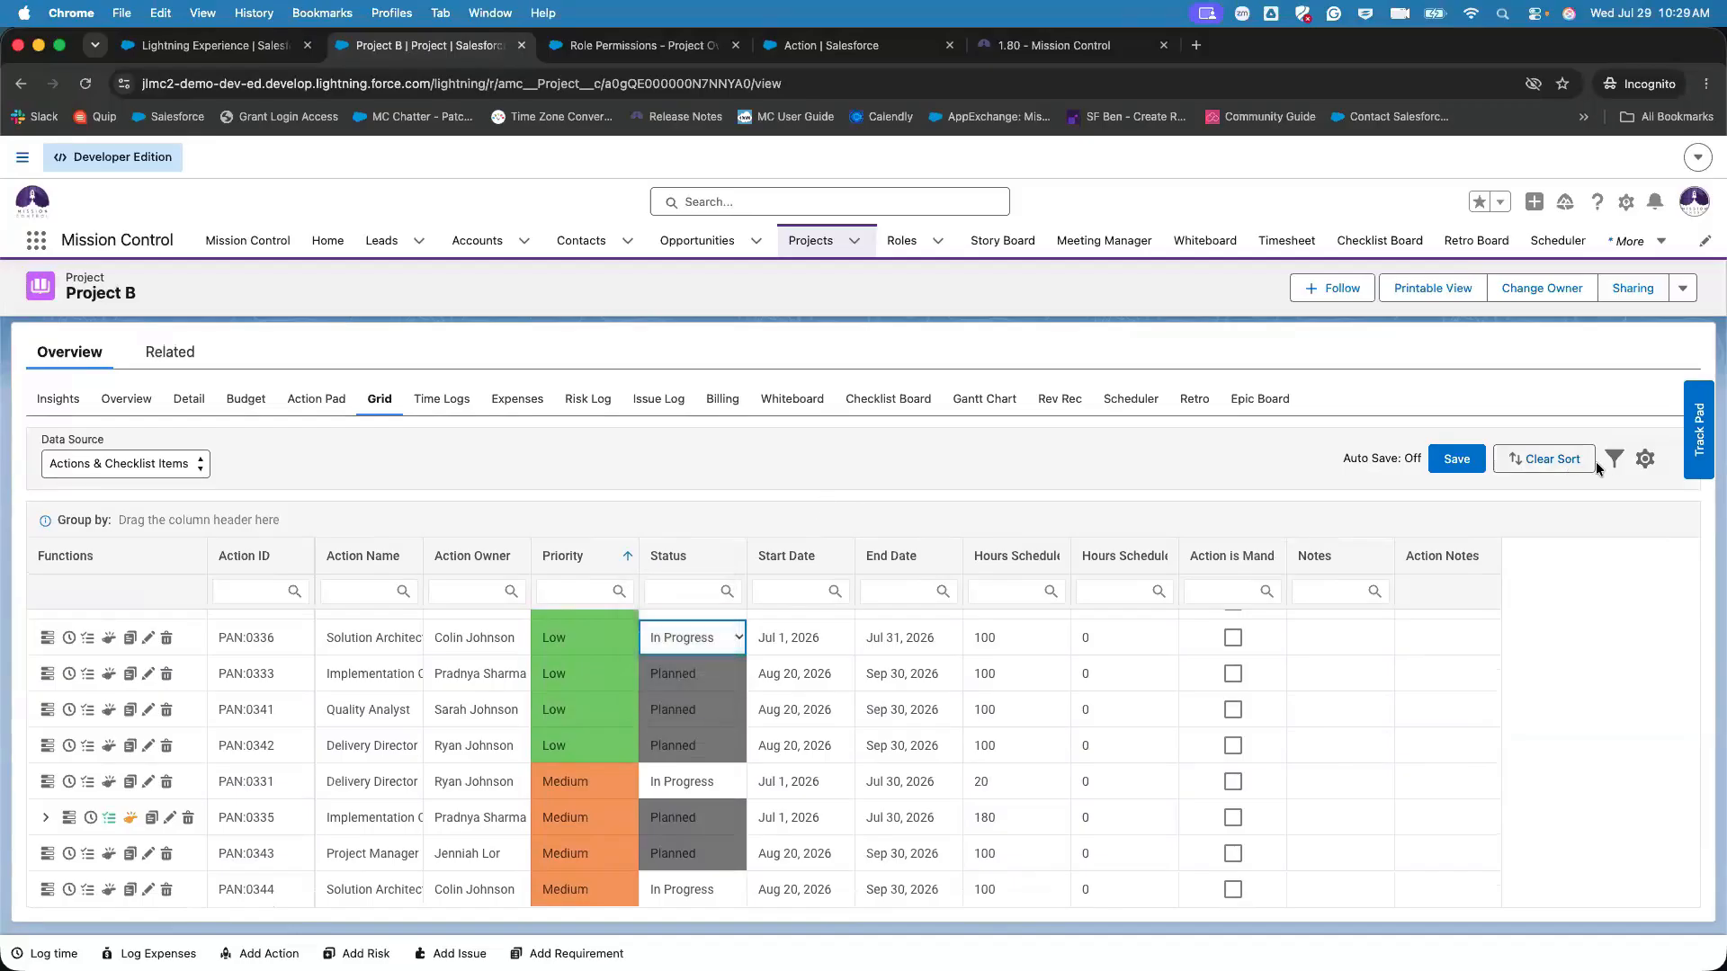
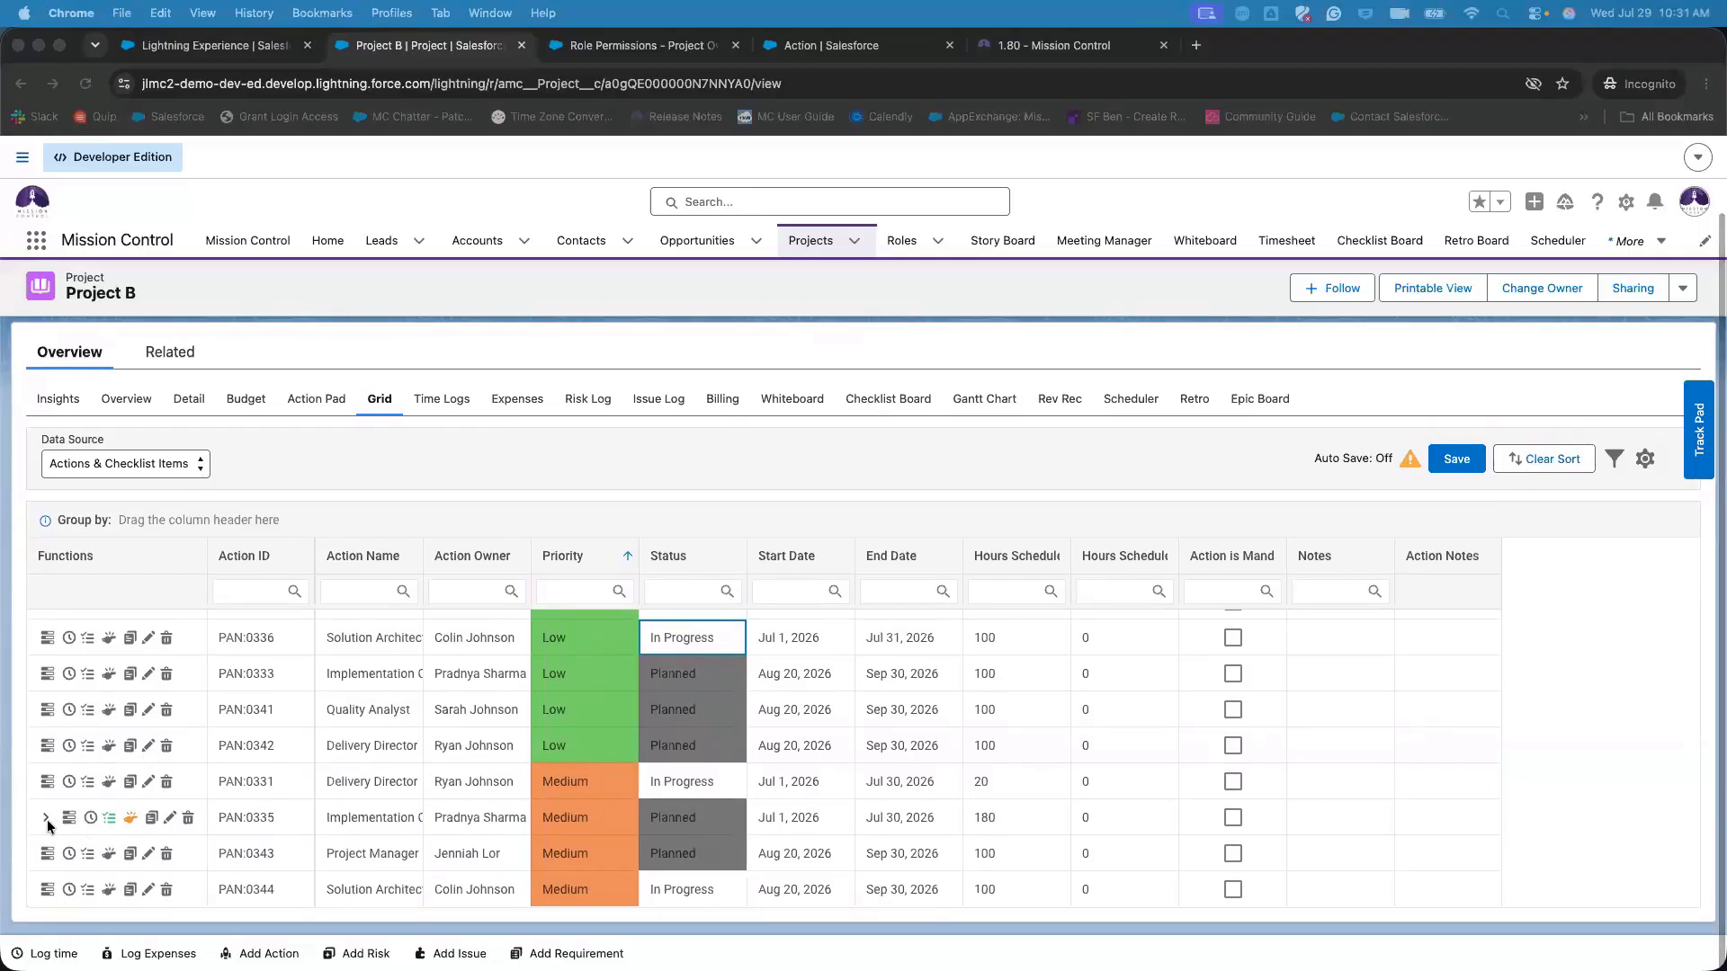
- Review the Resource Assignment Wizard for action PAN:0339, including its contributors, and close it without saving
{"action": "scroll", "coordinate": [99, 776], "scroll_direction": "up", "scroll_amount": 5}
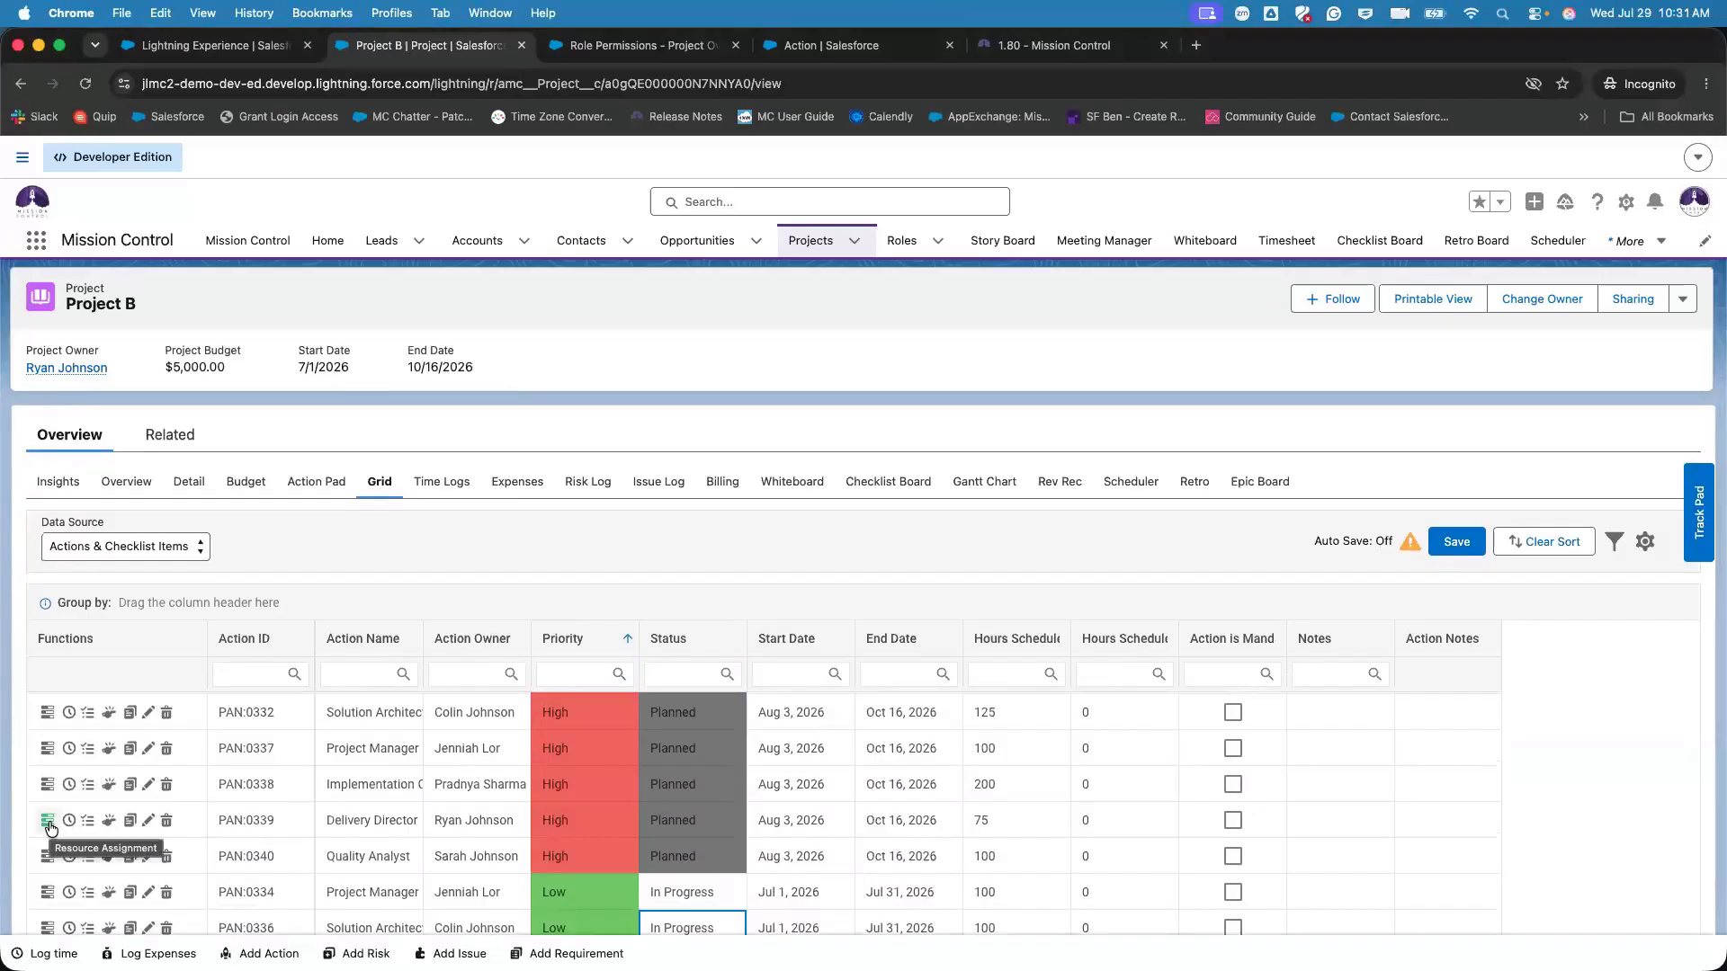
{"action": "left_click", "coordinate": [48, 821]}
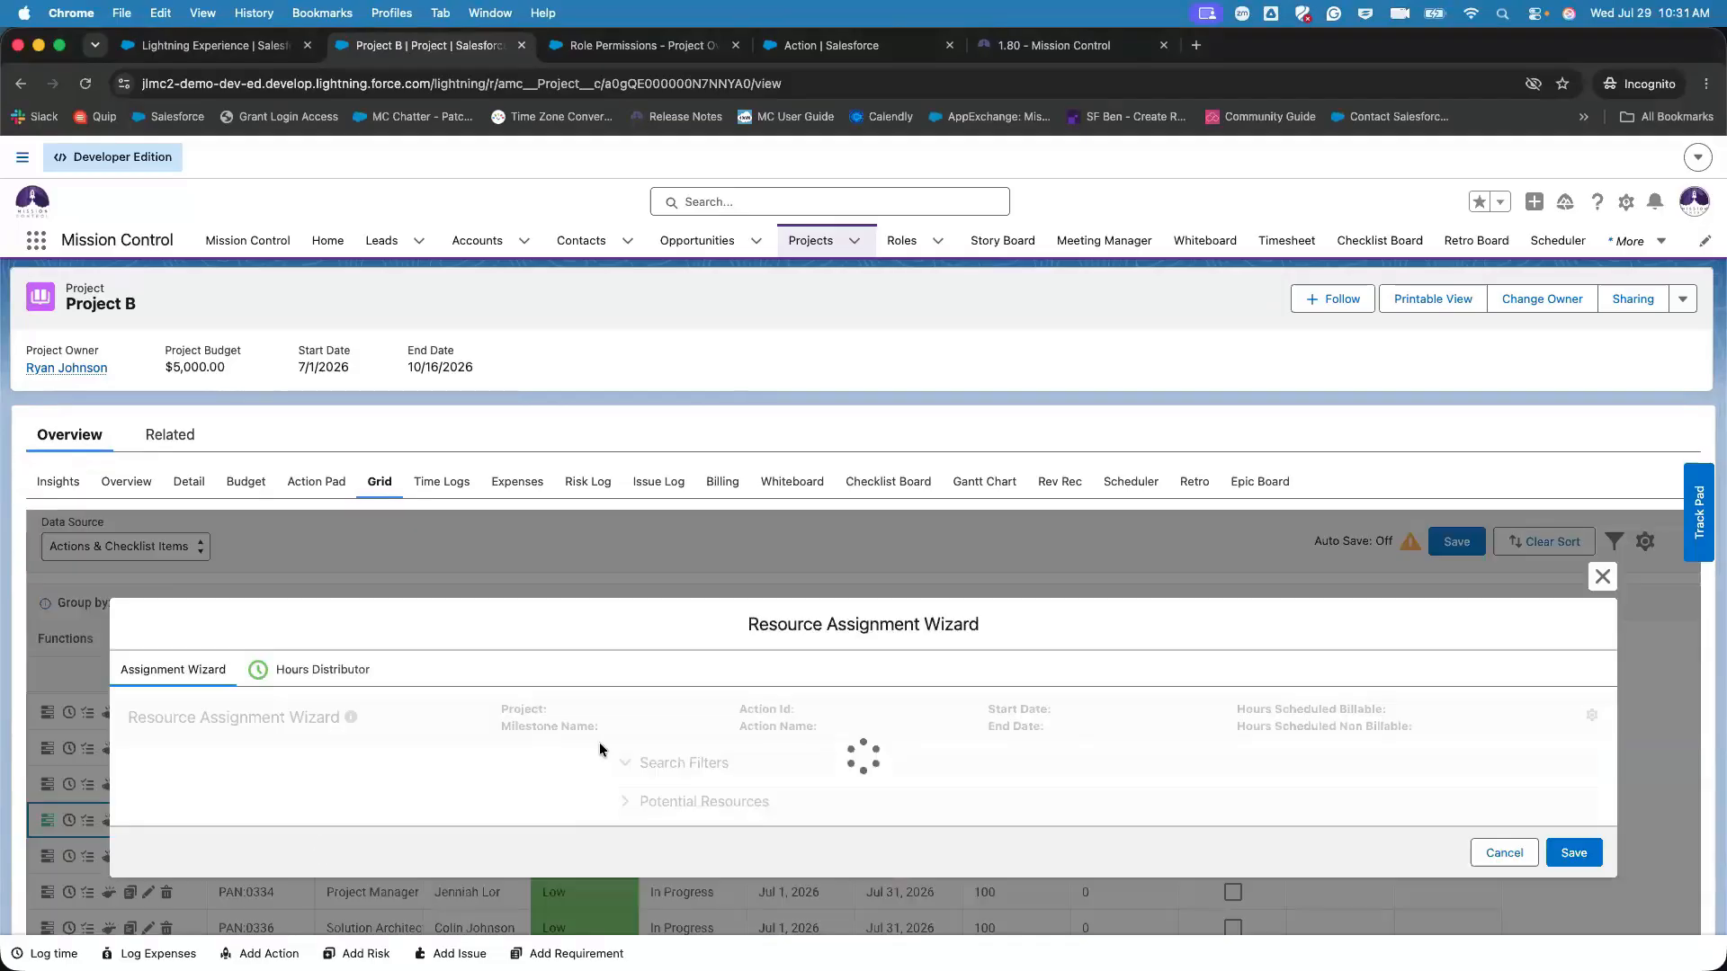
{"action": "scroll", "coordinate": [609, 755], "scroll_direction": "down", "scroll_amount": 3}
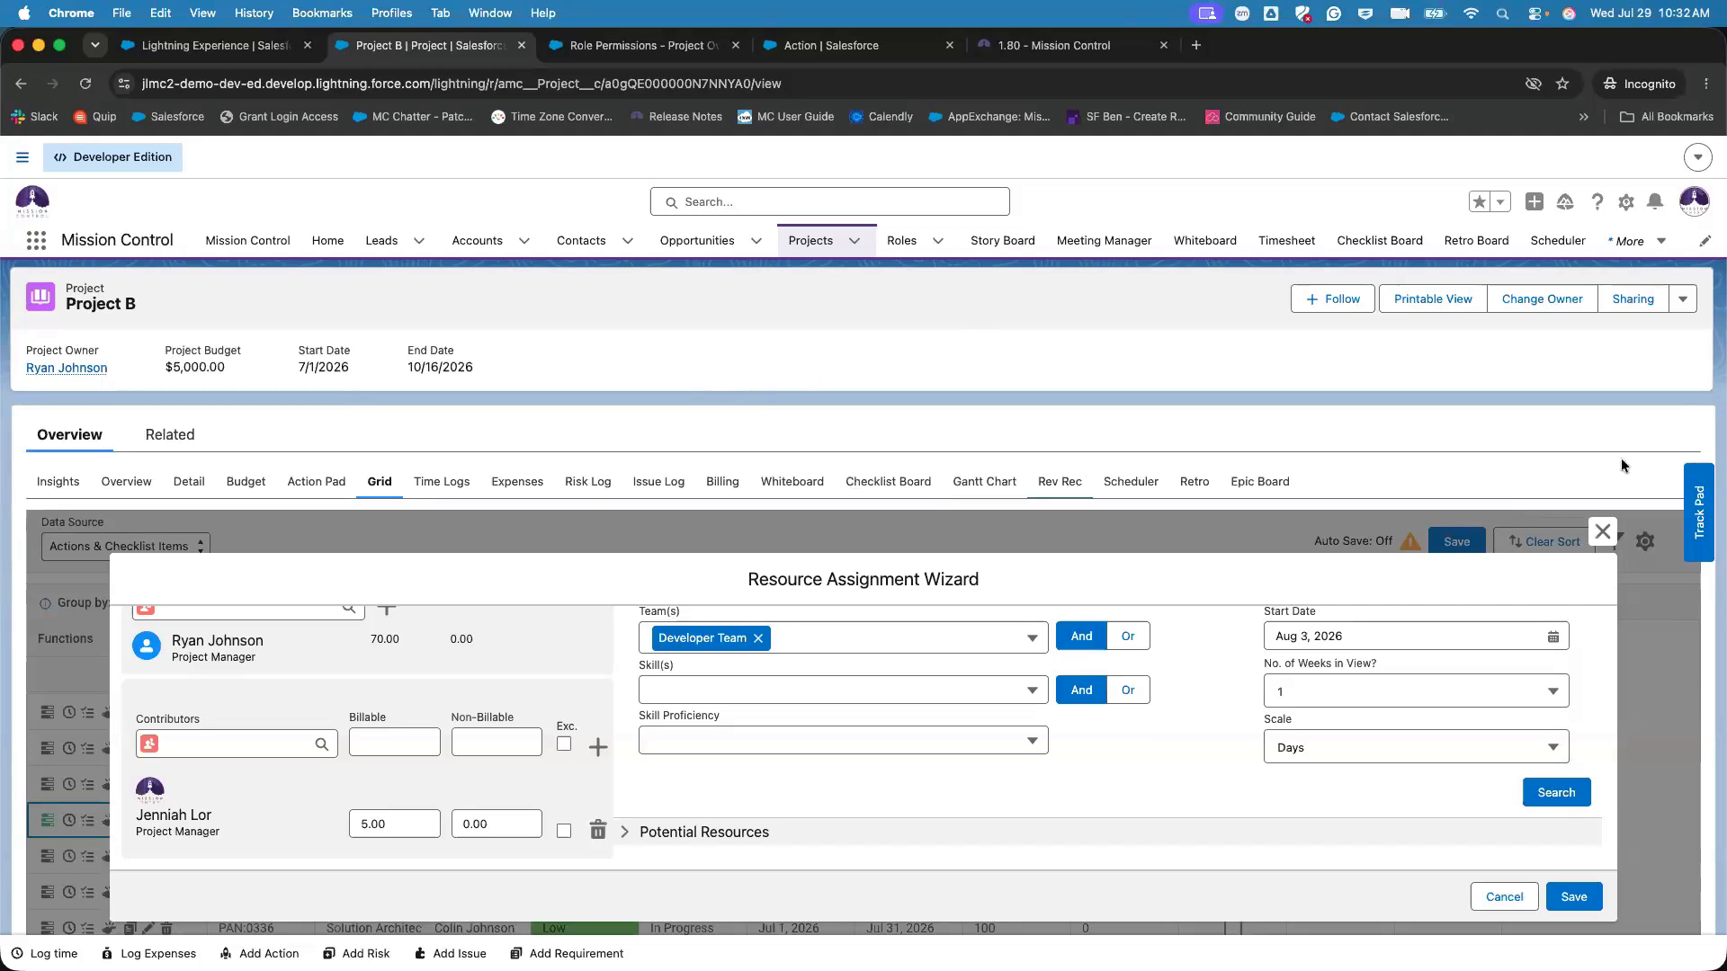
{"action": "left_click", "coordinate": [1602, 532]}
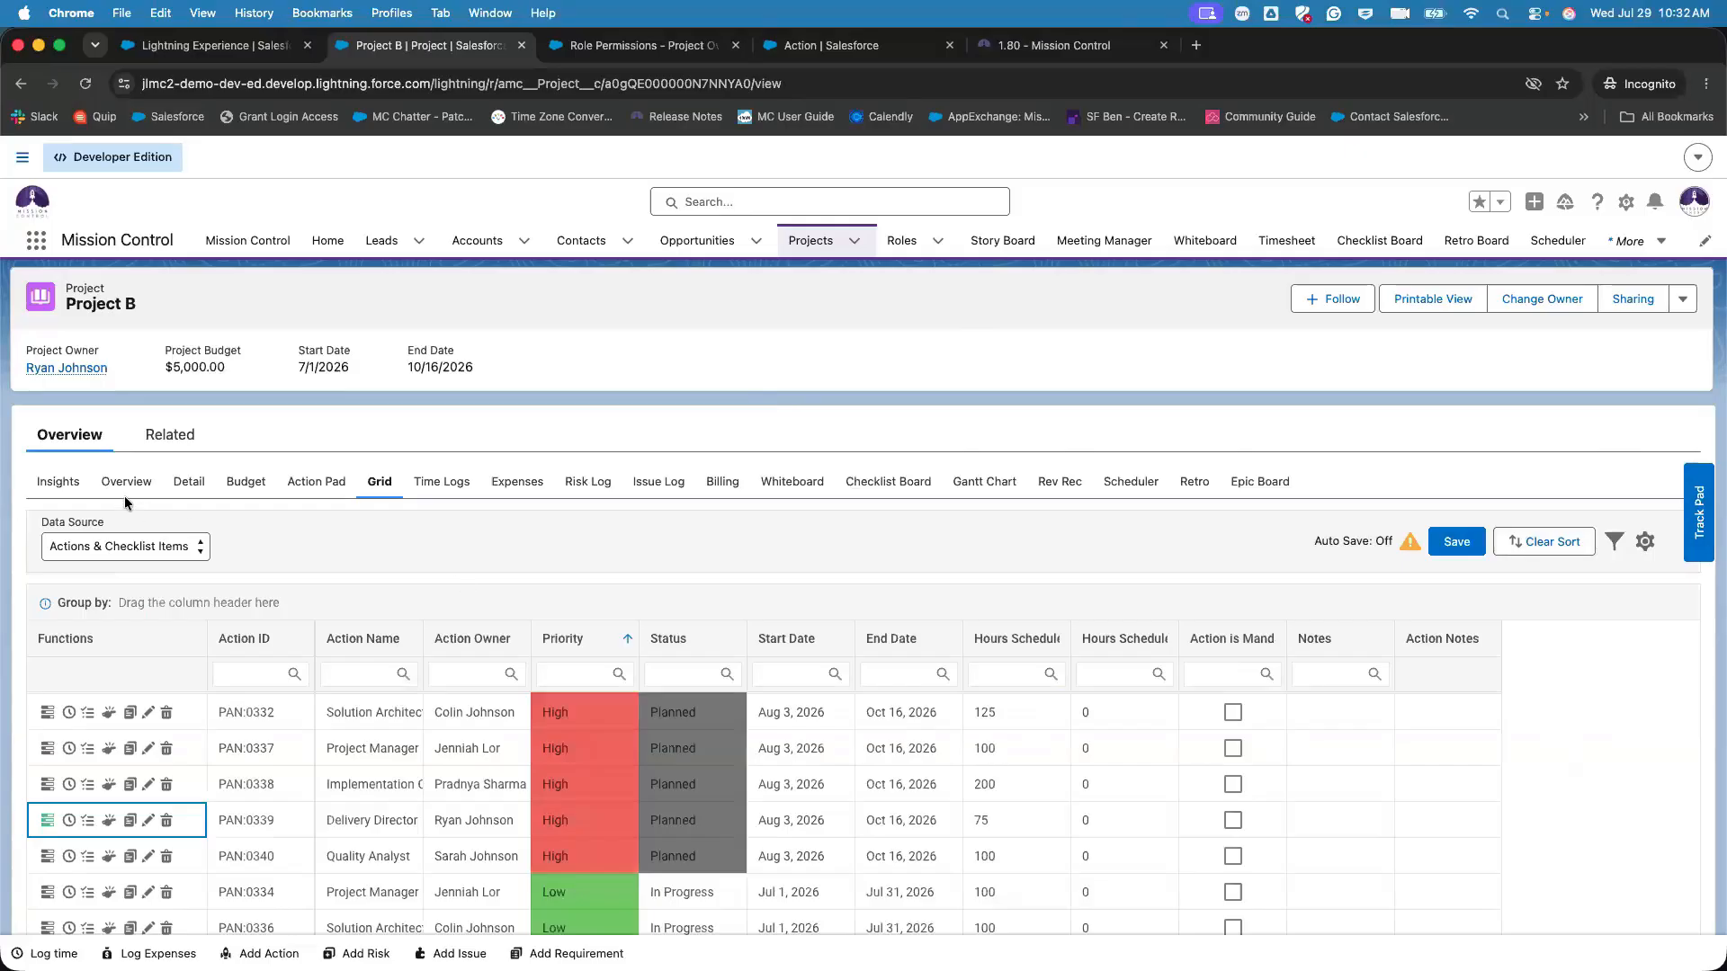
{"action": "left_click_drag", "start_coordinate": [65, 286], "coordinate": [196, 346]}
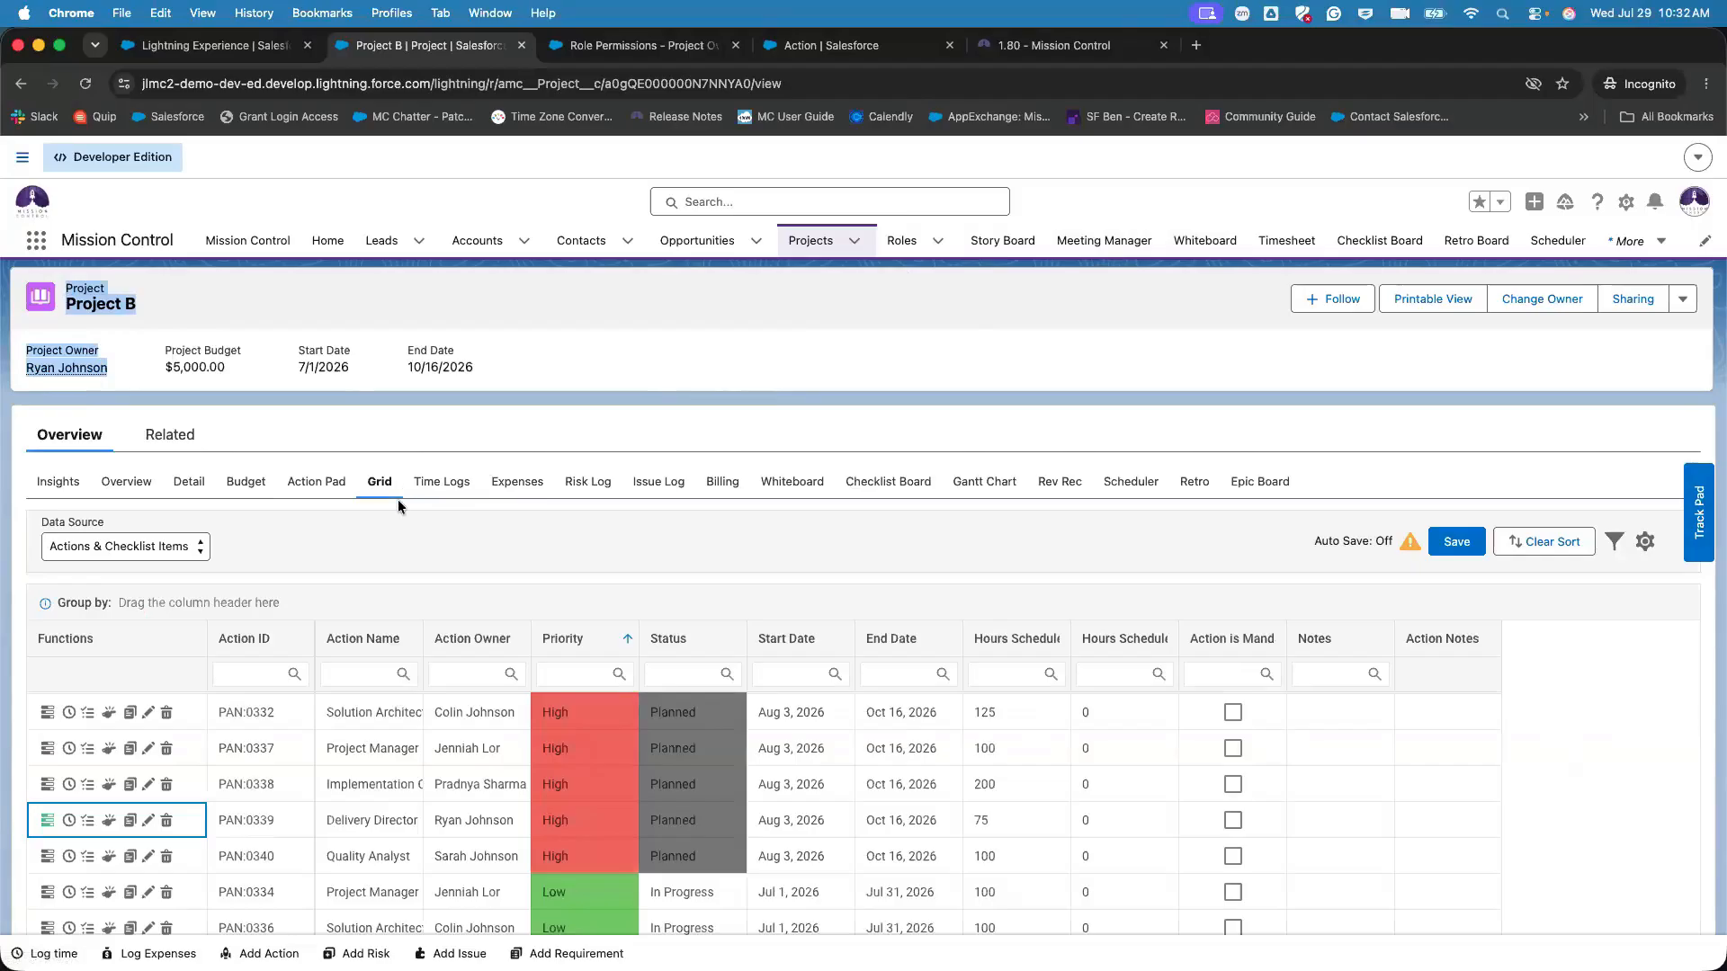
{"action": "left_click", "coordinate": [338, 328]}
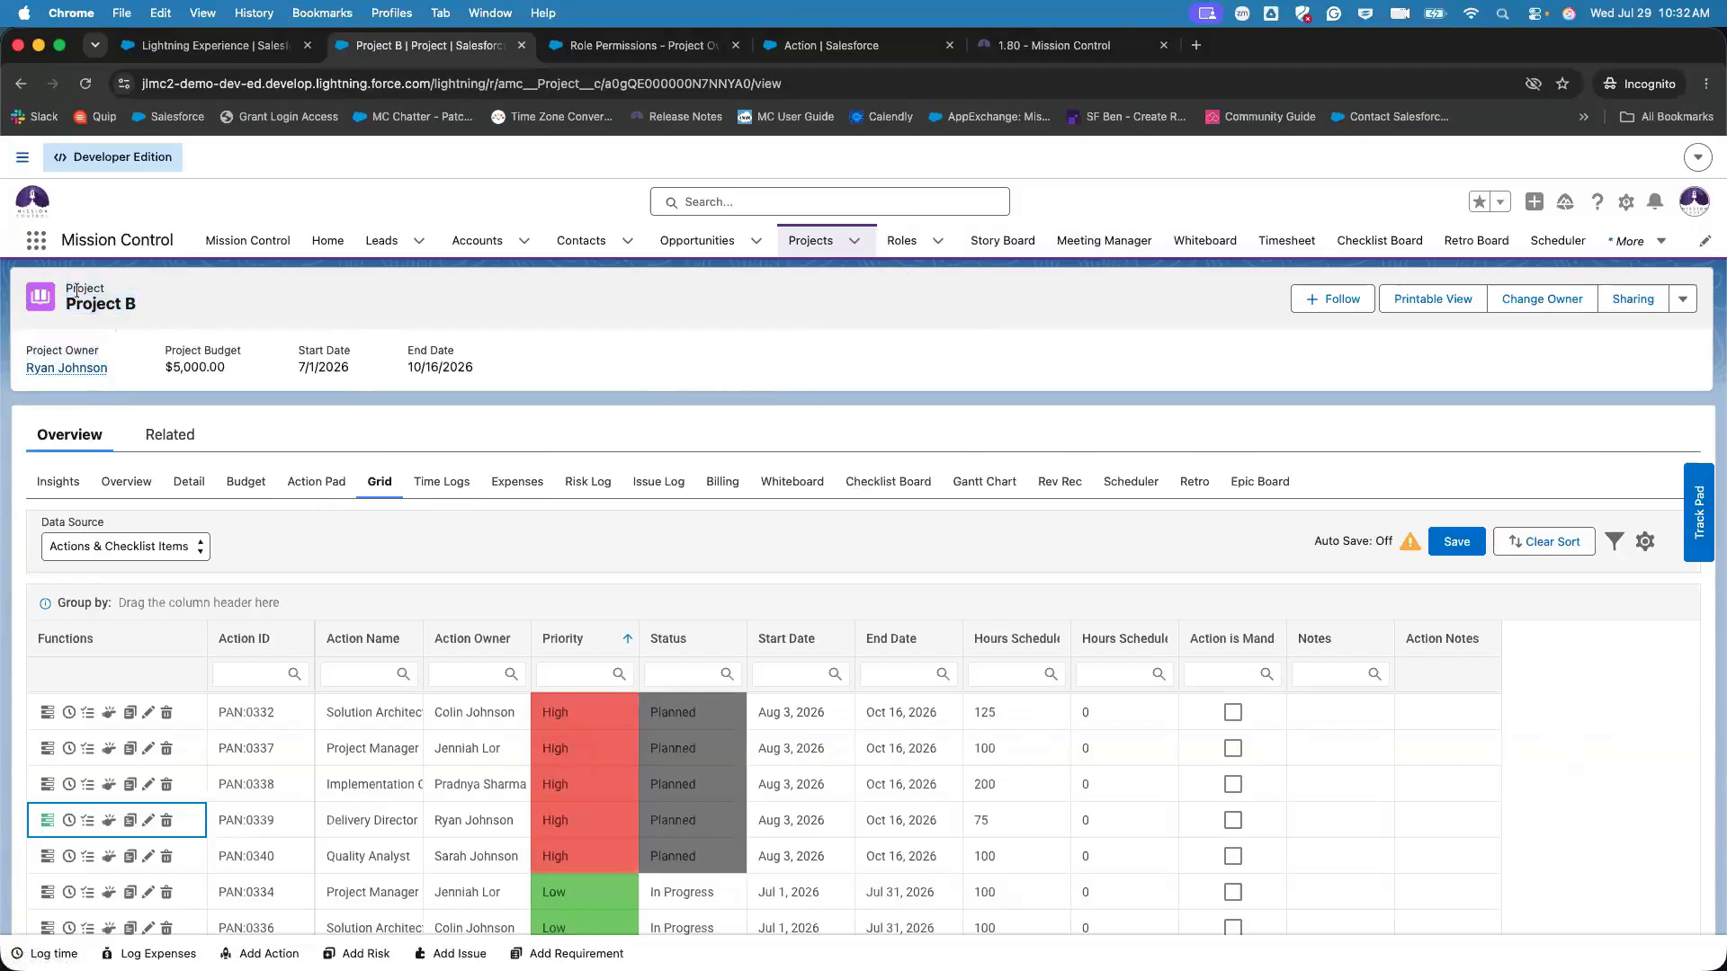
{"action": "left_click_drag", "start_coordinate": [77, 289], "coordinate": [152, 317]}
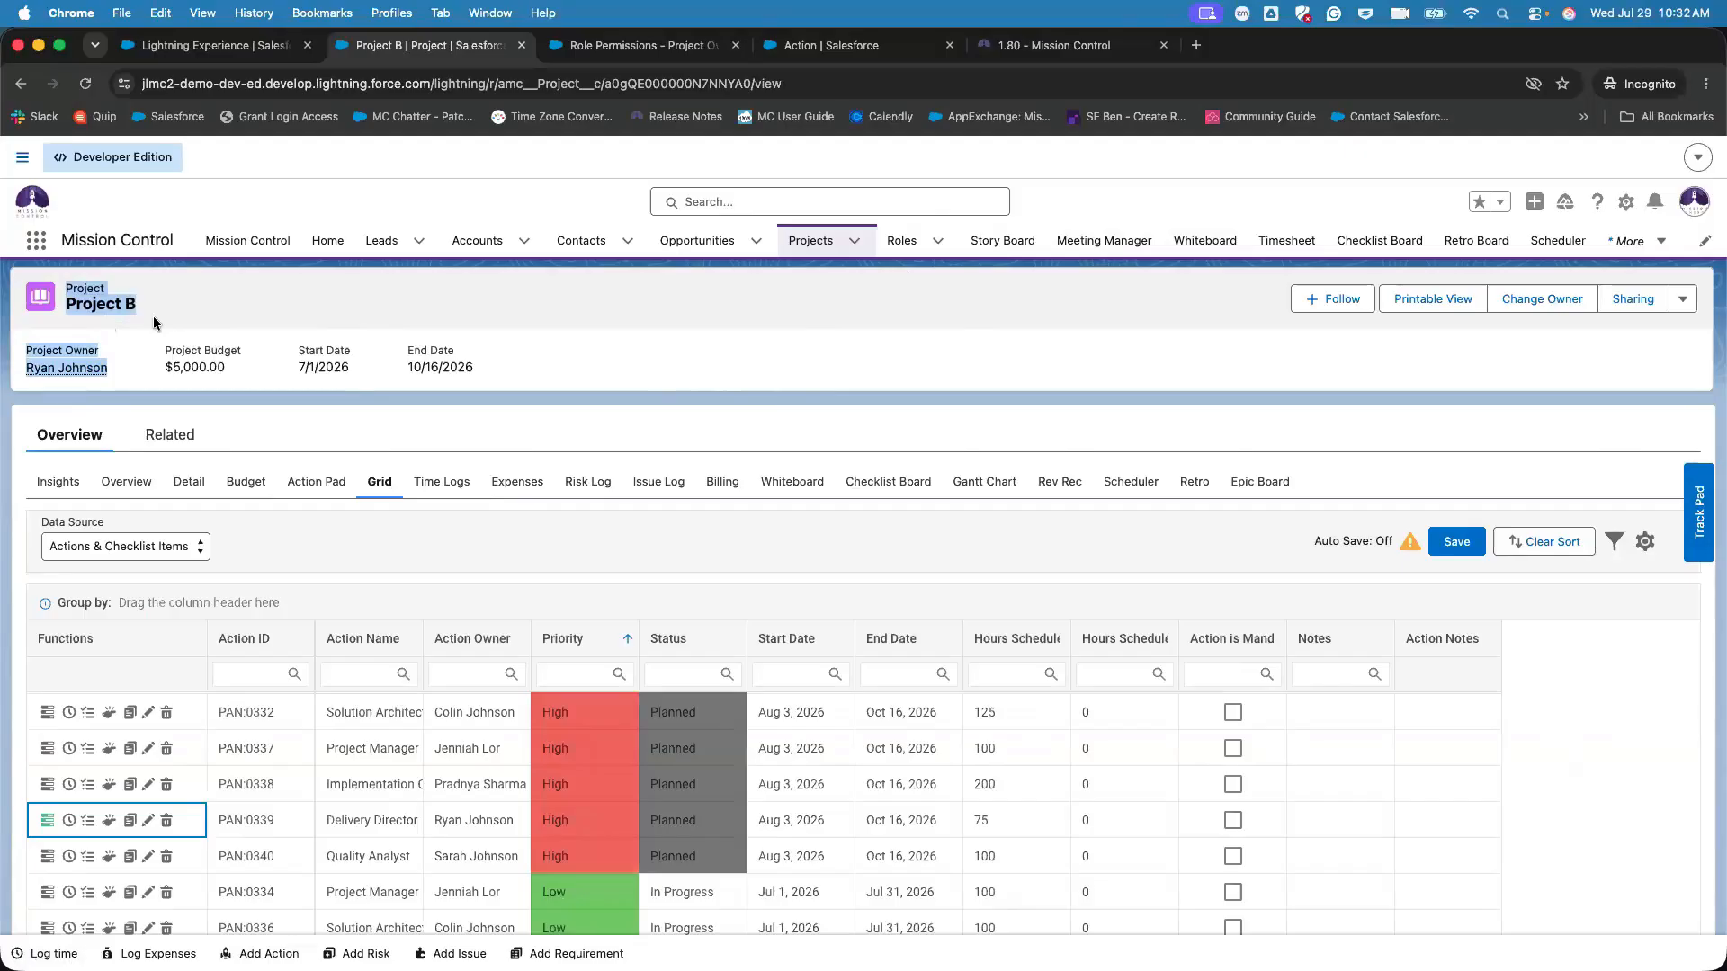
{"action": "left_click", "coordinate": [232, 337]}
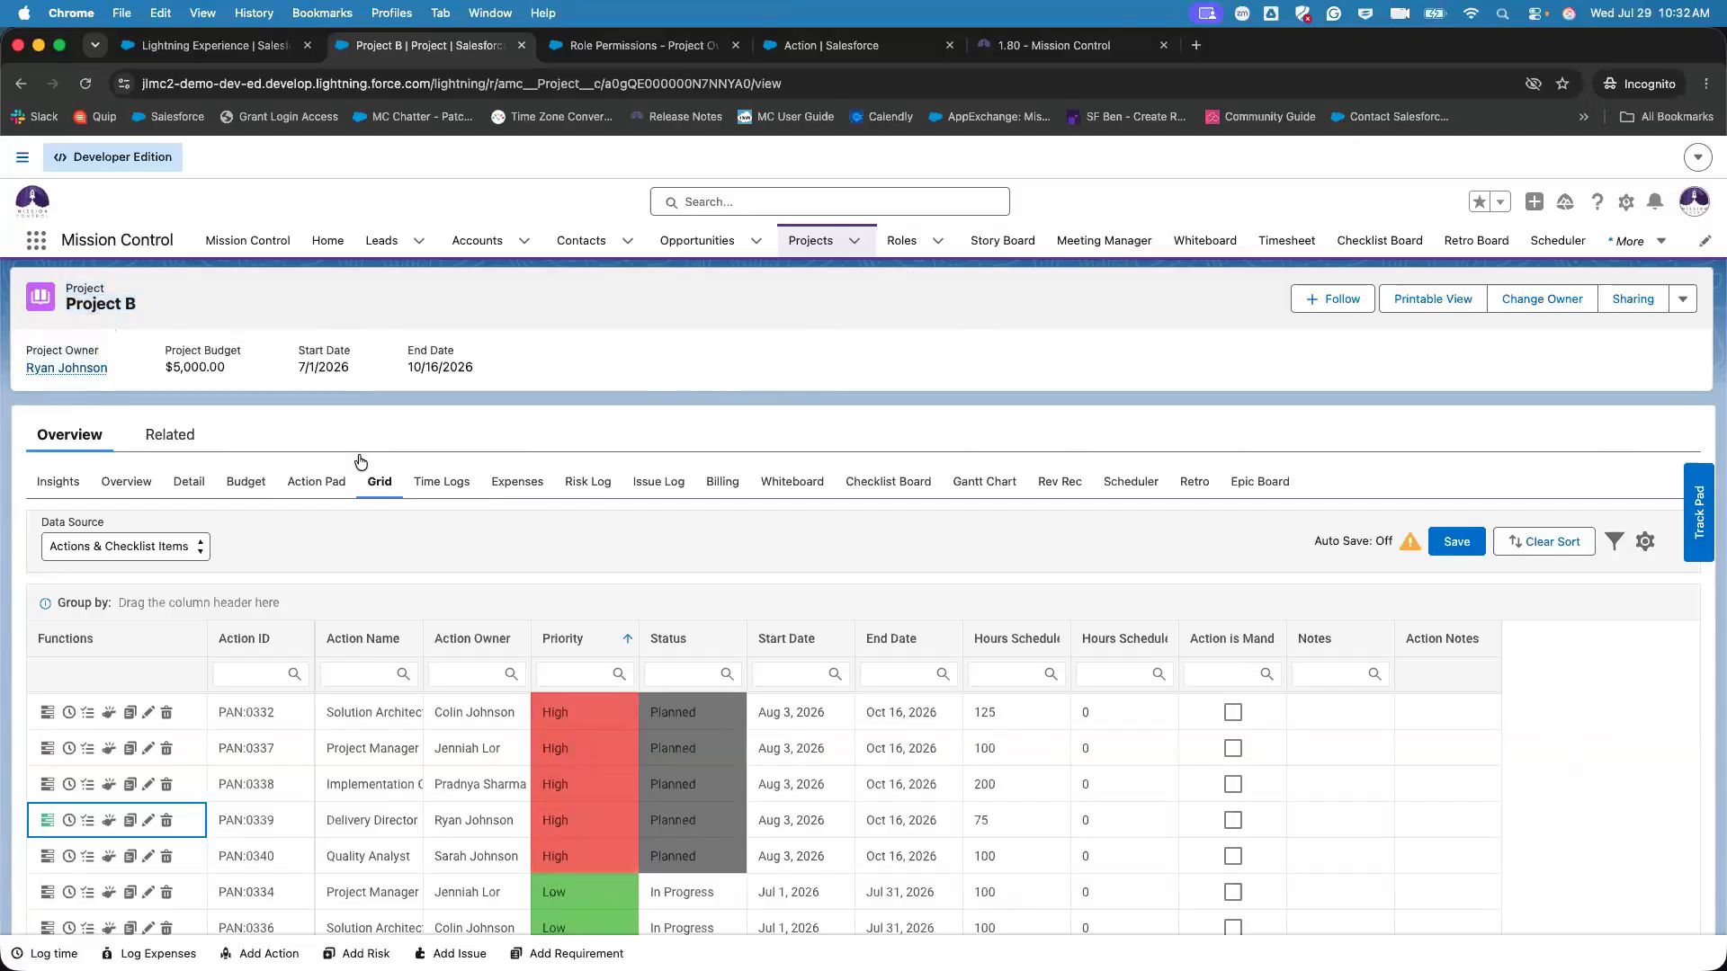
- Reload the Grid and look through the action rows and their scheduled hours columns
{"action": "left_click", "coordinate": [378, 483]}
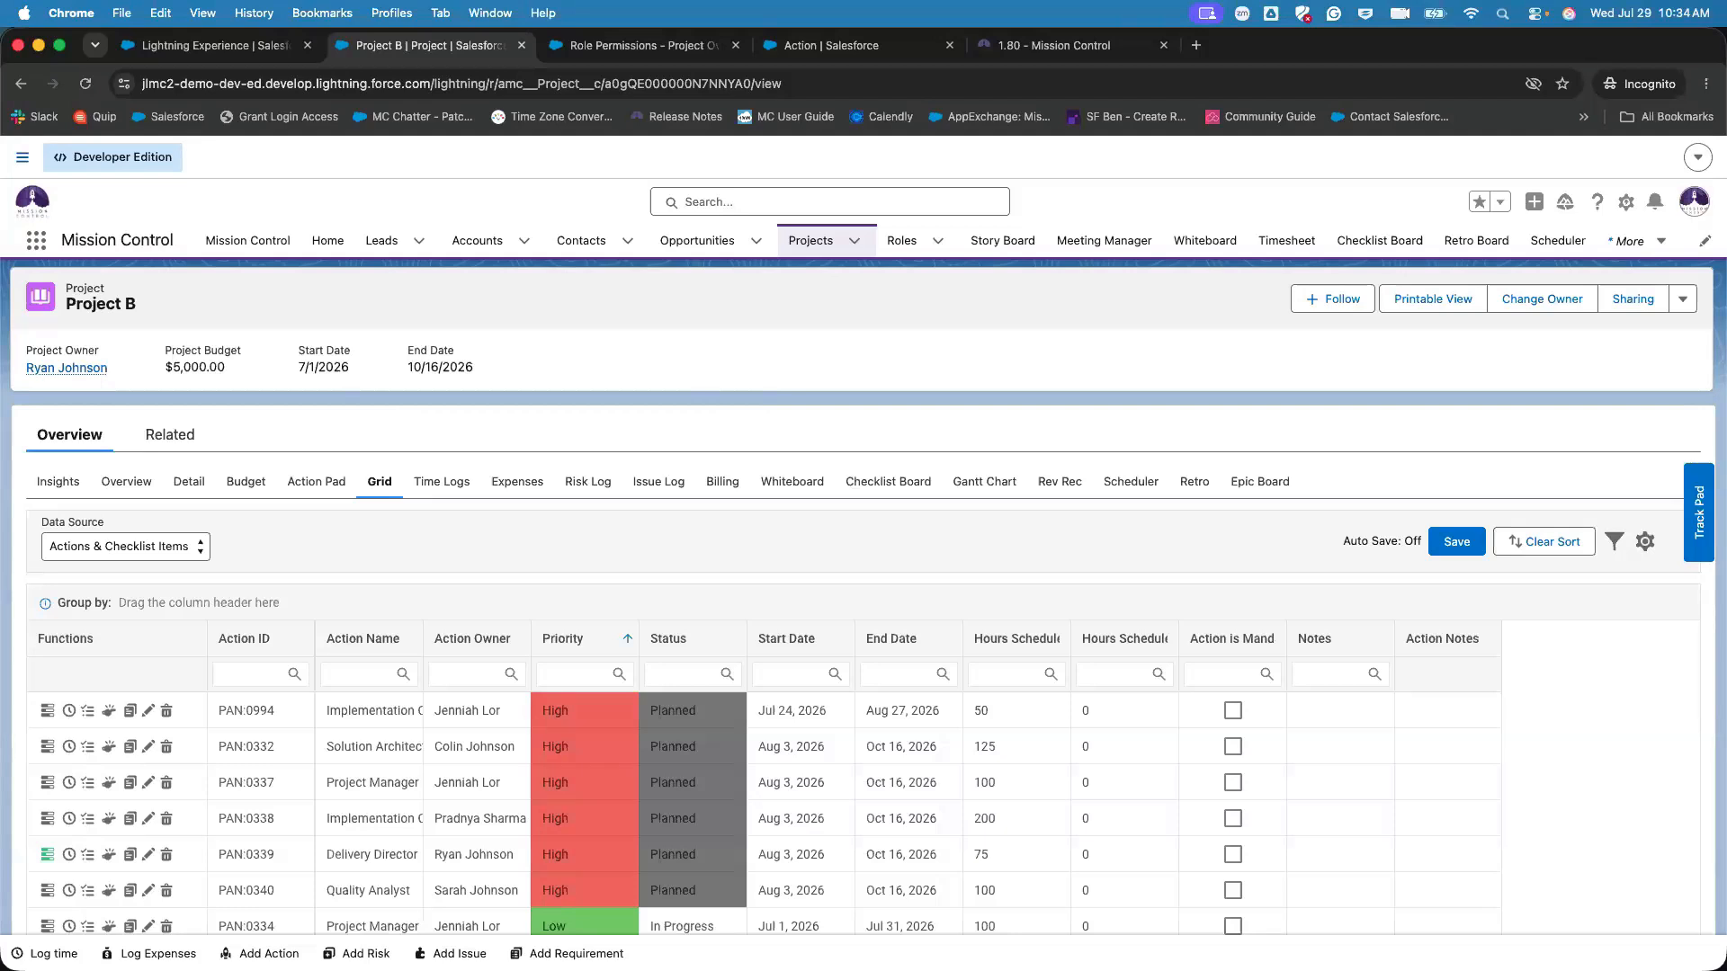
{"action": "scroll", "coordinate": [886, 694], "scroll_direction": "down", "scroll_amount": 3}
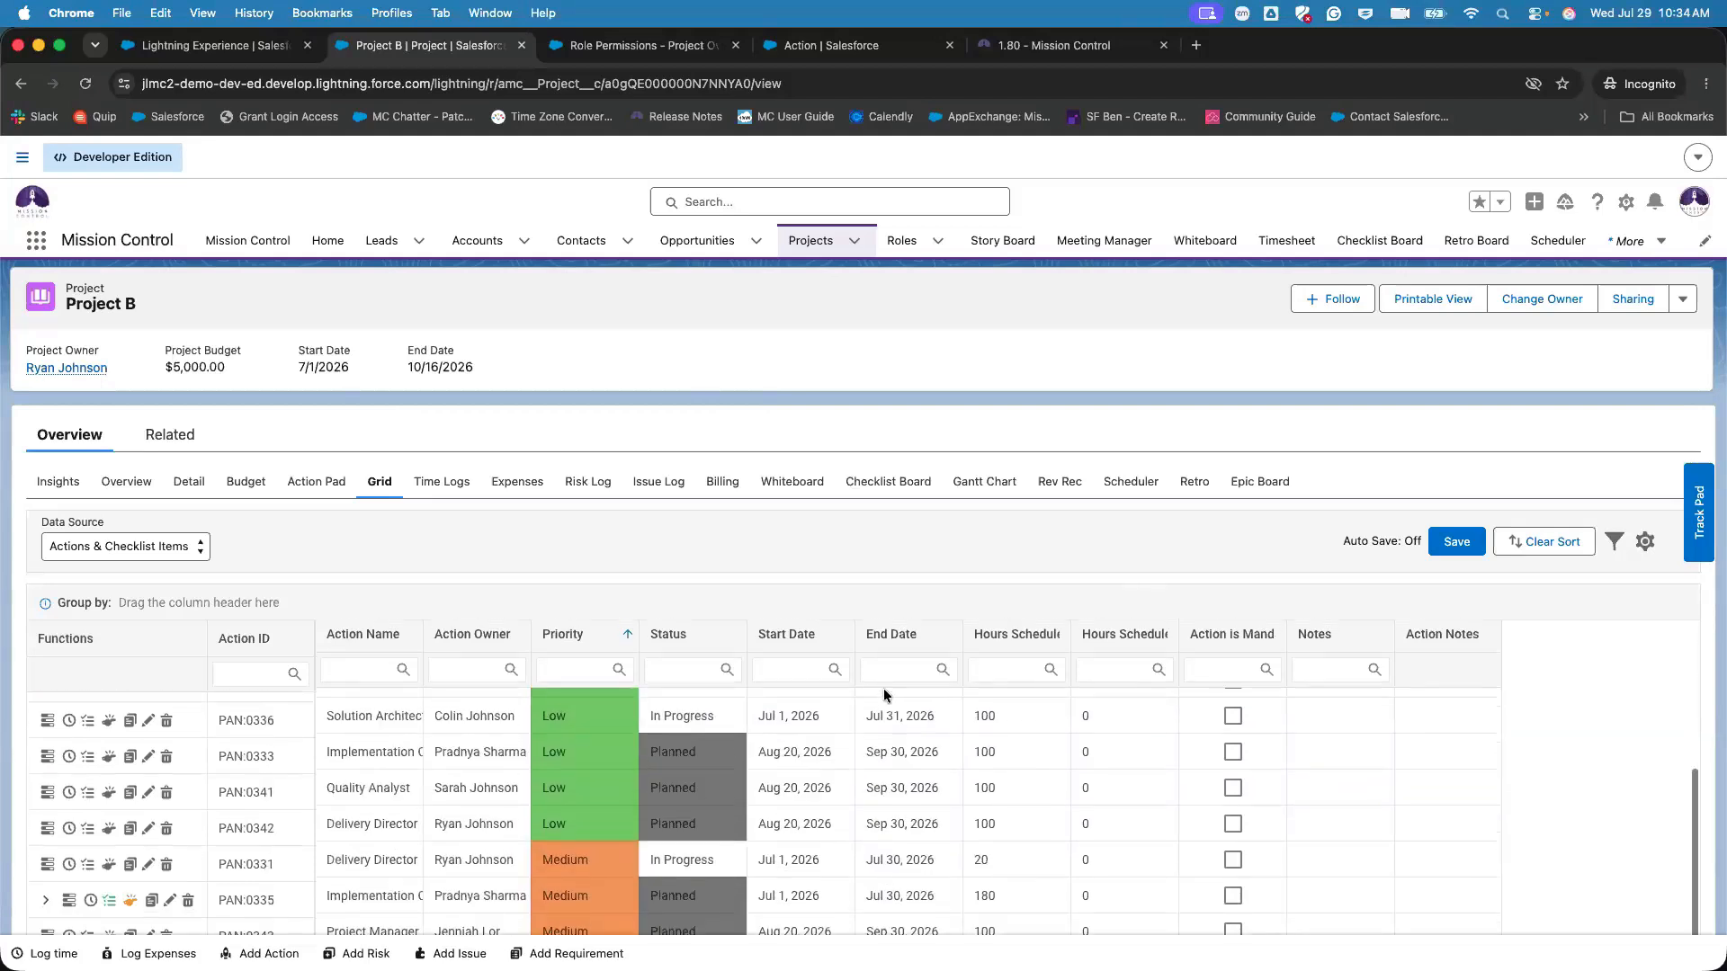
{"action": "scroll", "coordinate": [993, 532], "scroll_direction": "down", "scroll_amount": 2}
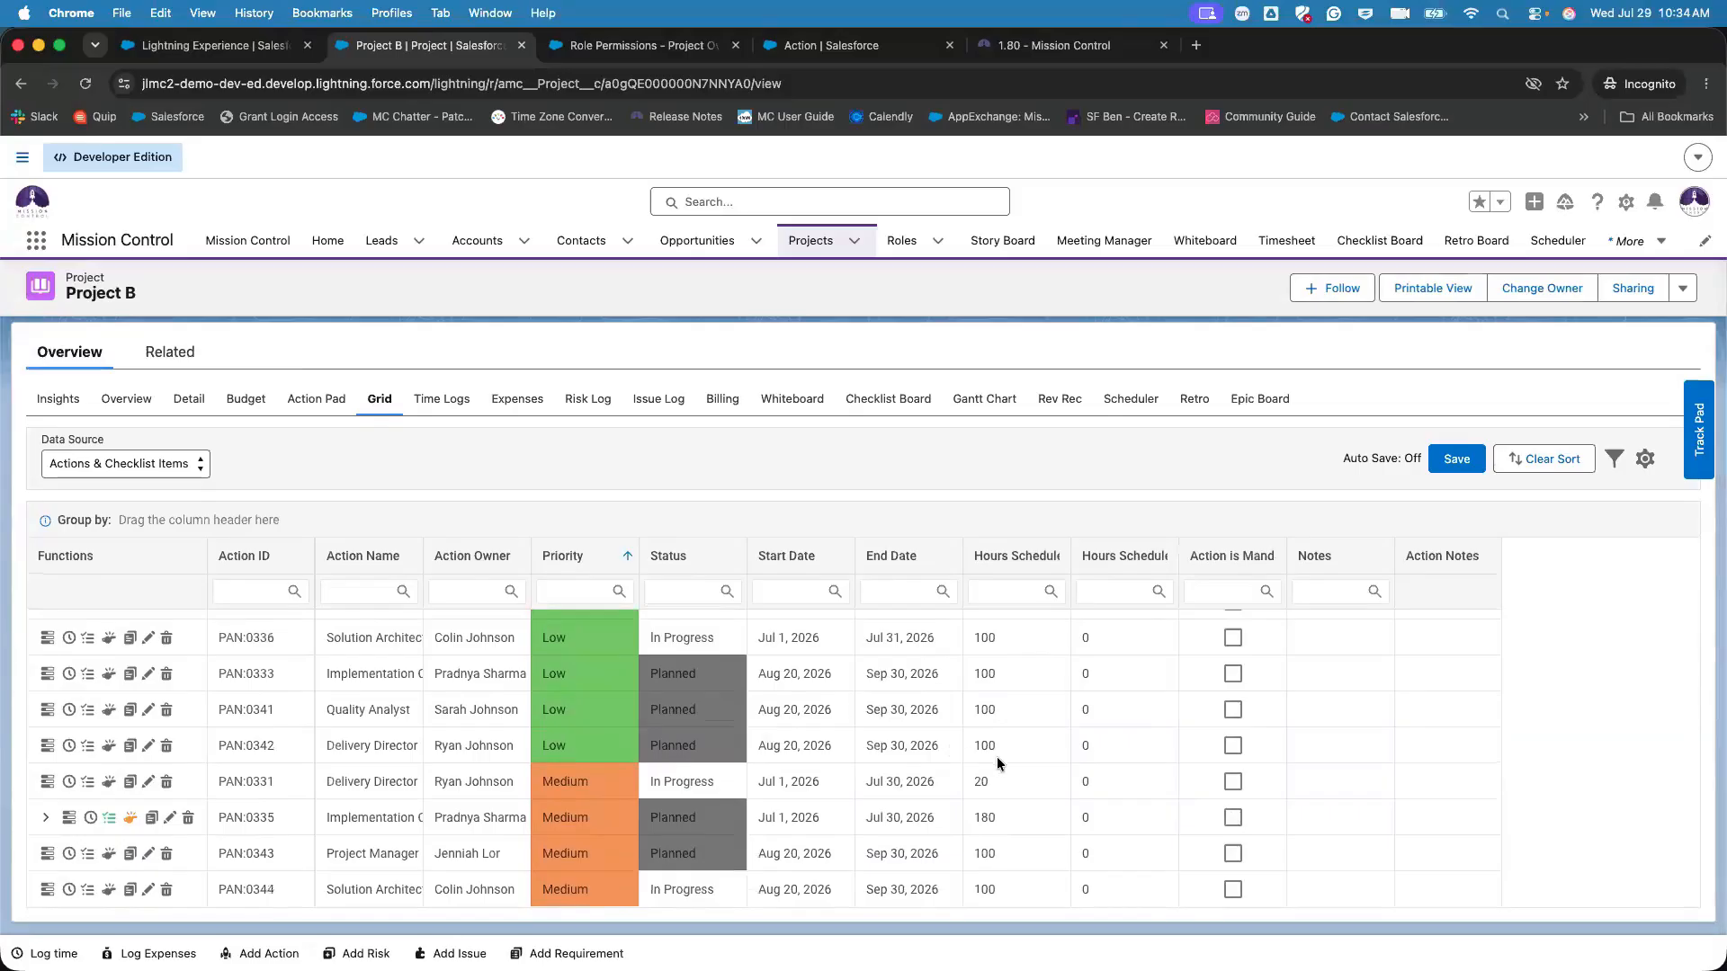
{"action": "scroll", "coordinate": [989, 775], "scroll_direction": "up", "scroll_amount": 3}
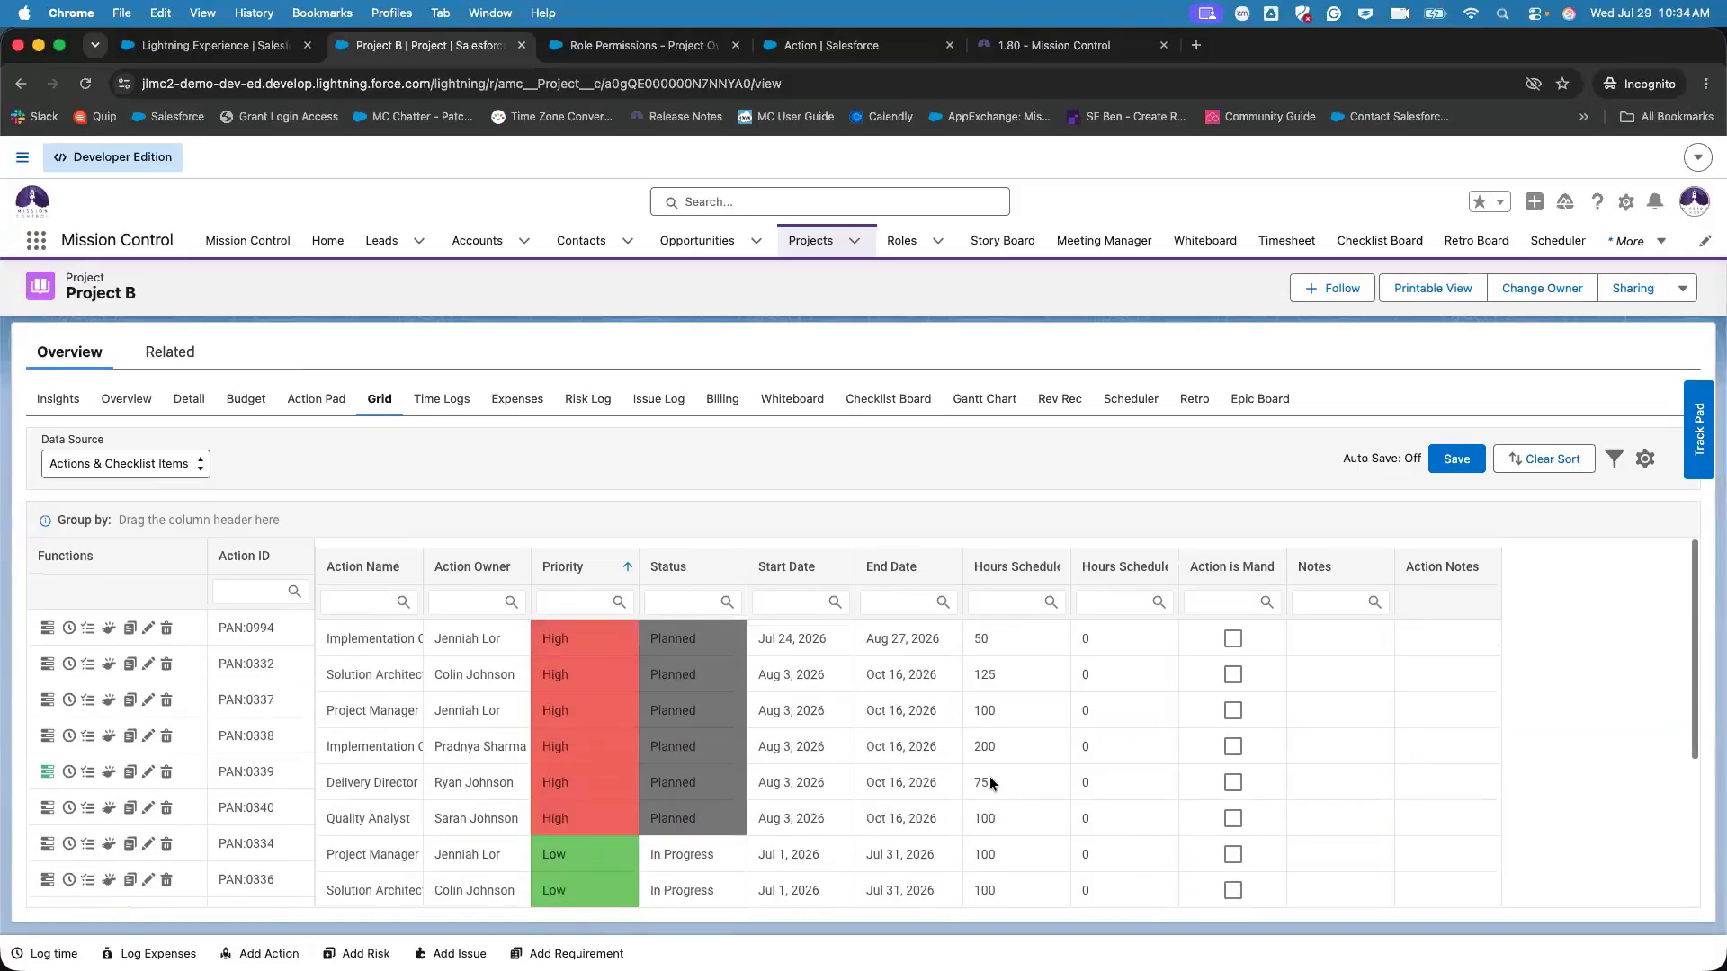
{"action": "scroll", "coordinate": [989, 775], "scroll_direction": "down", "scroll_amount": 5}
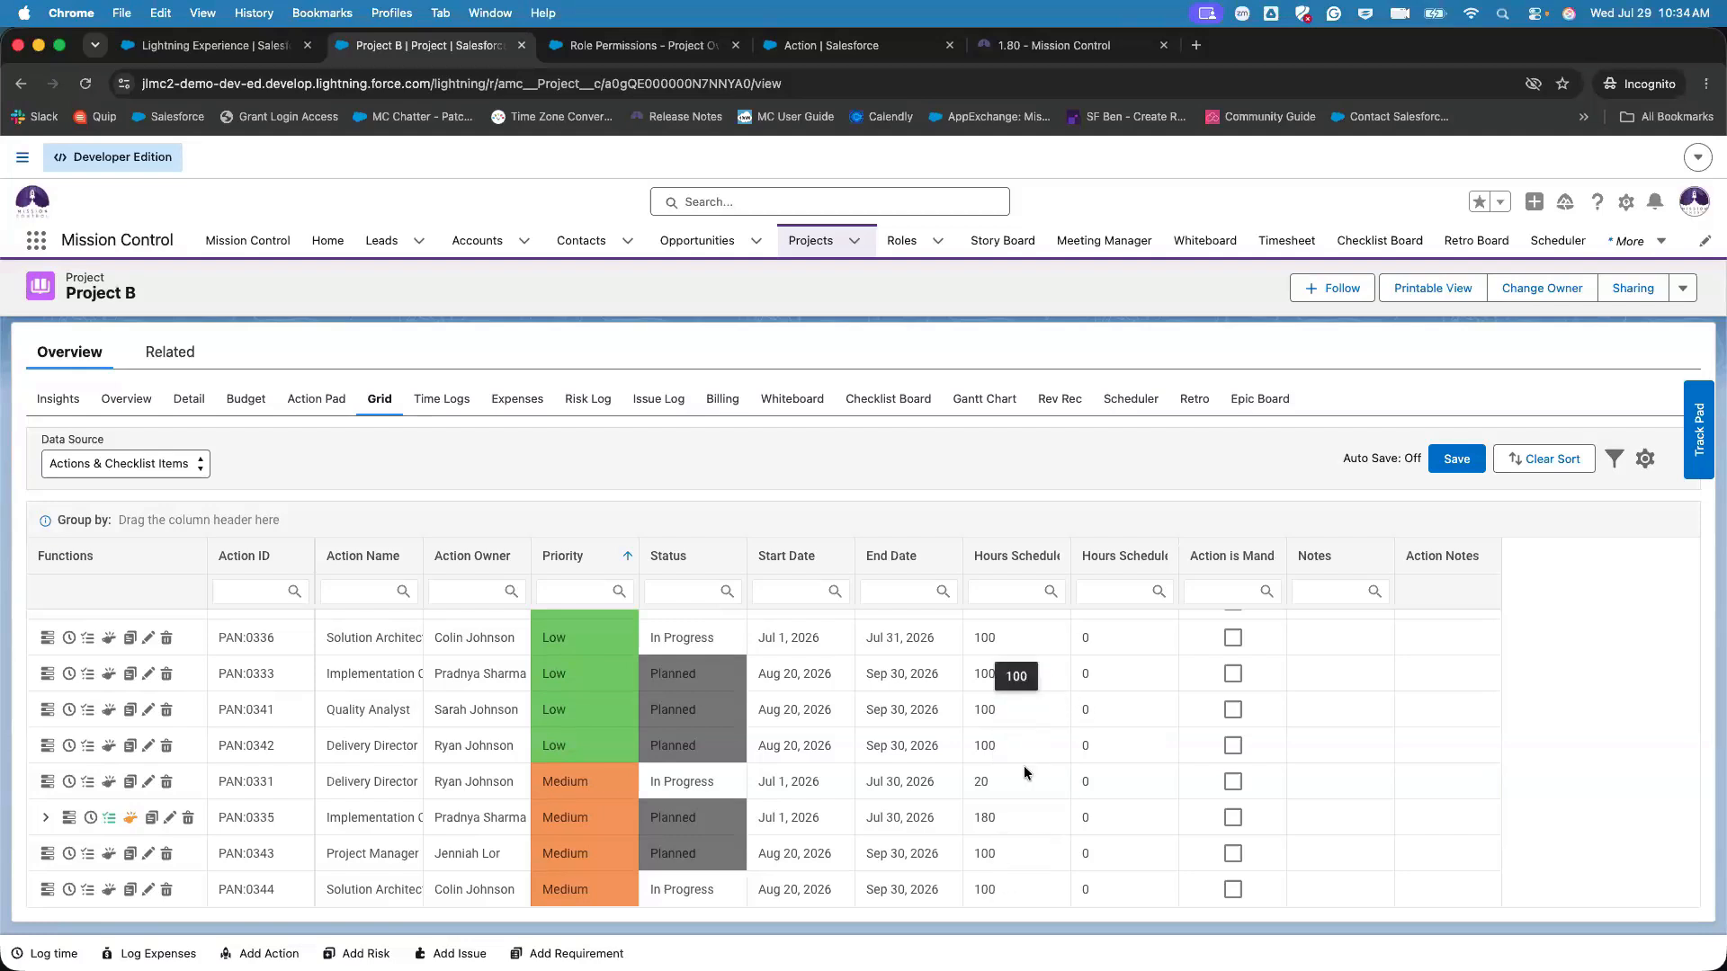
{"action": "scroll", "coordinate": [1008, 855], "scroll_direction": "down", "scroll_amount": 1}
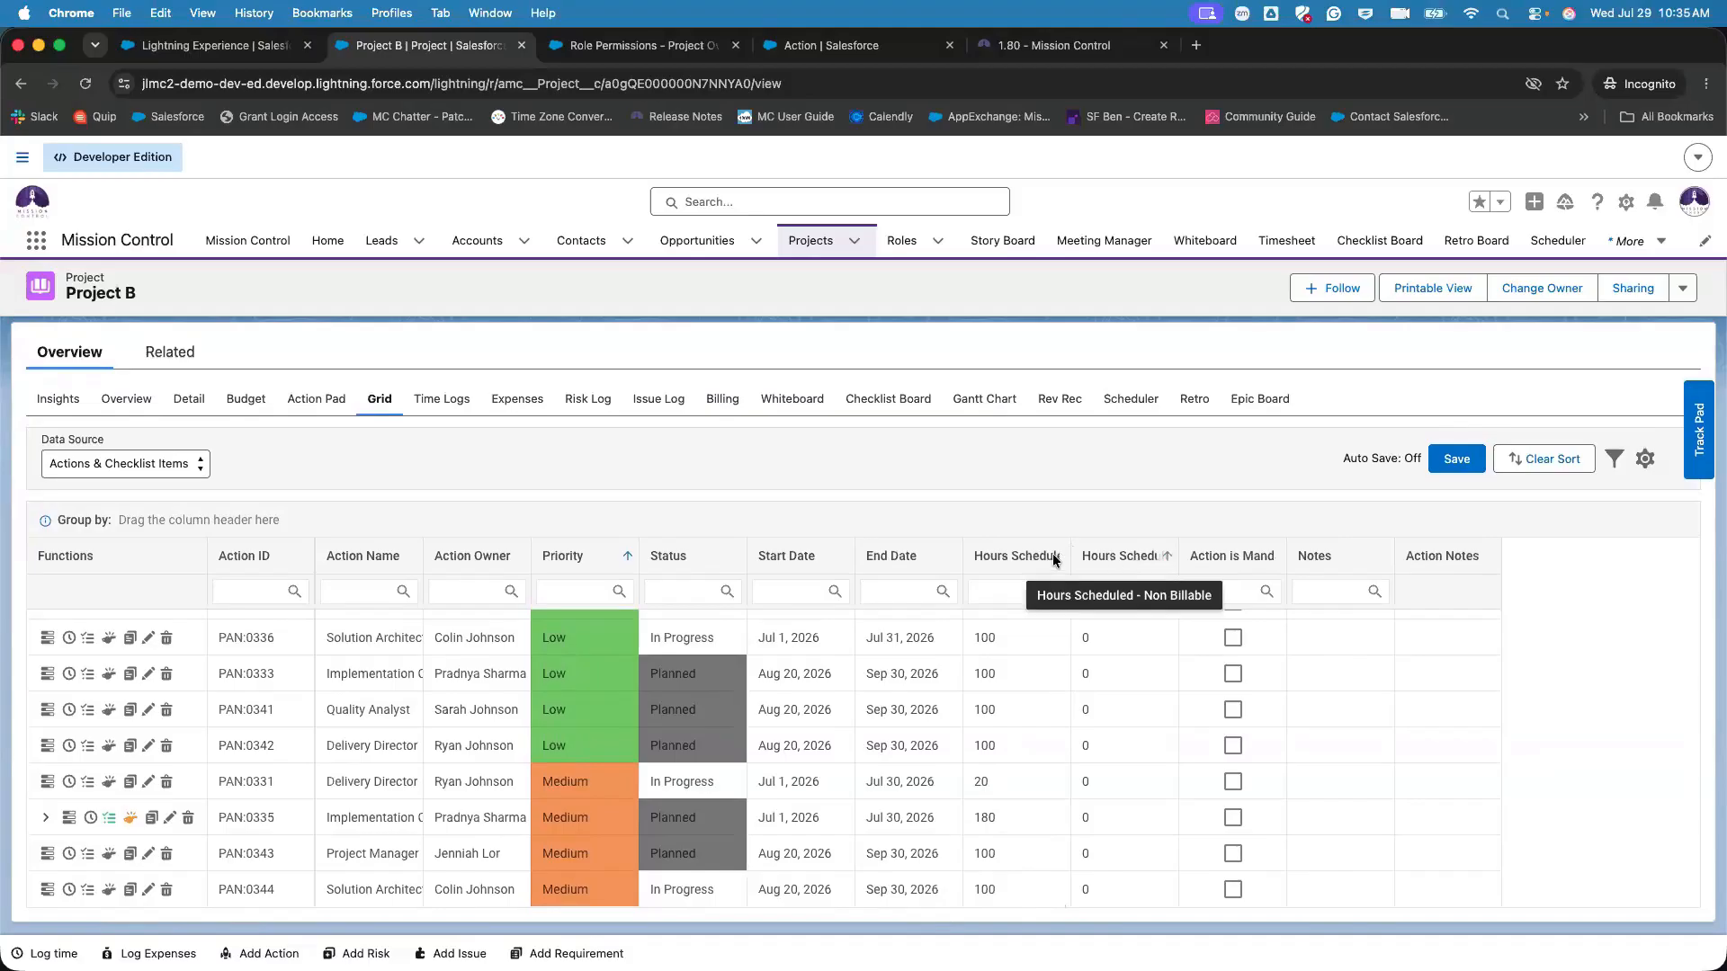
- Group the grid by Hours Scheduled - Billable and look through the resulting groups
{"action": "left_click_drag", "start_coordinate": [1053, 560], "coordinate": [570, 518]}
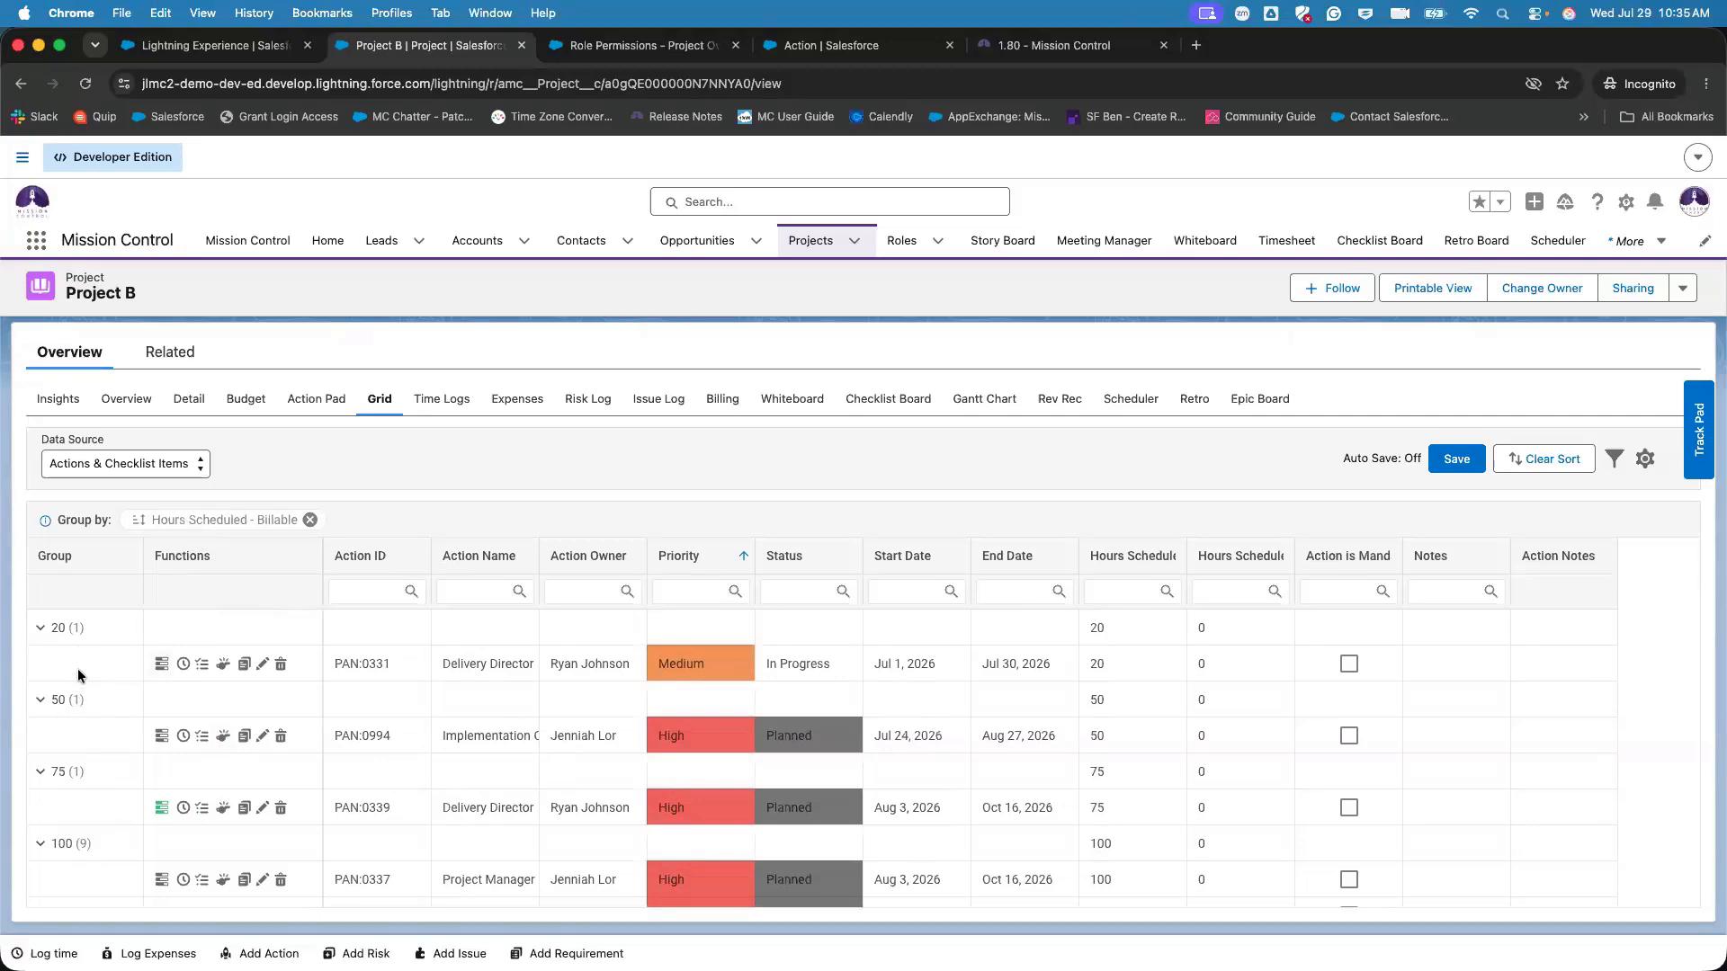
{"action": "scroll", "coordinate": [109, 785], "scroll_direction": "down", "scroll_amount": 5}
{"action": "scroll", "coordinate": [110, 785], "scroll_direction": "up", "scroll_amount": 10}
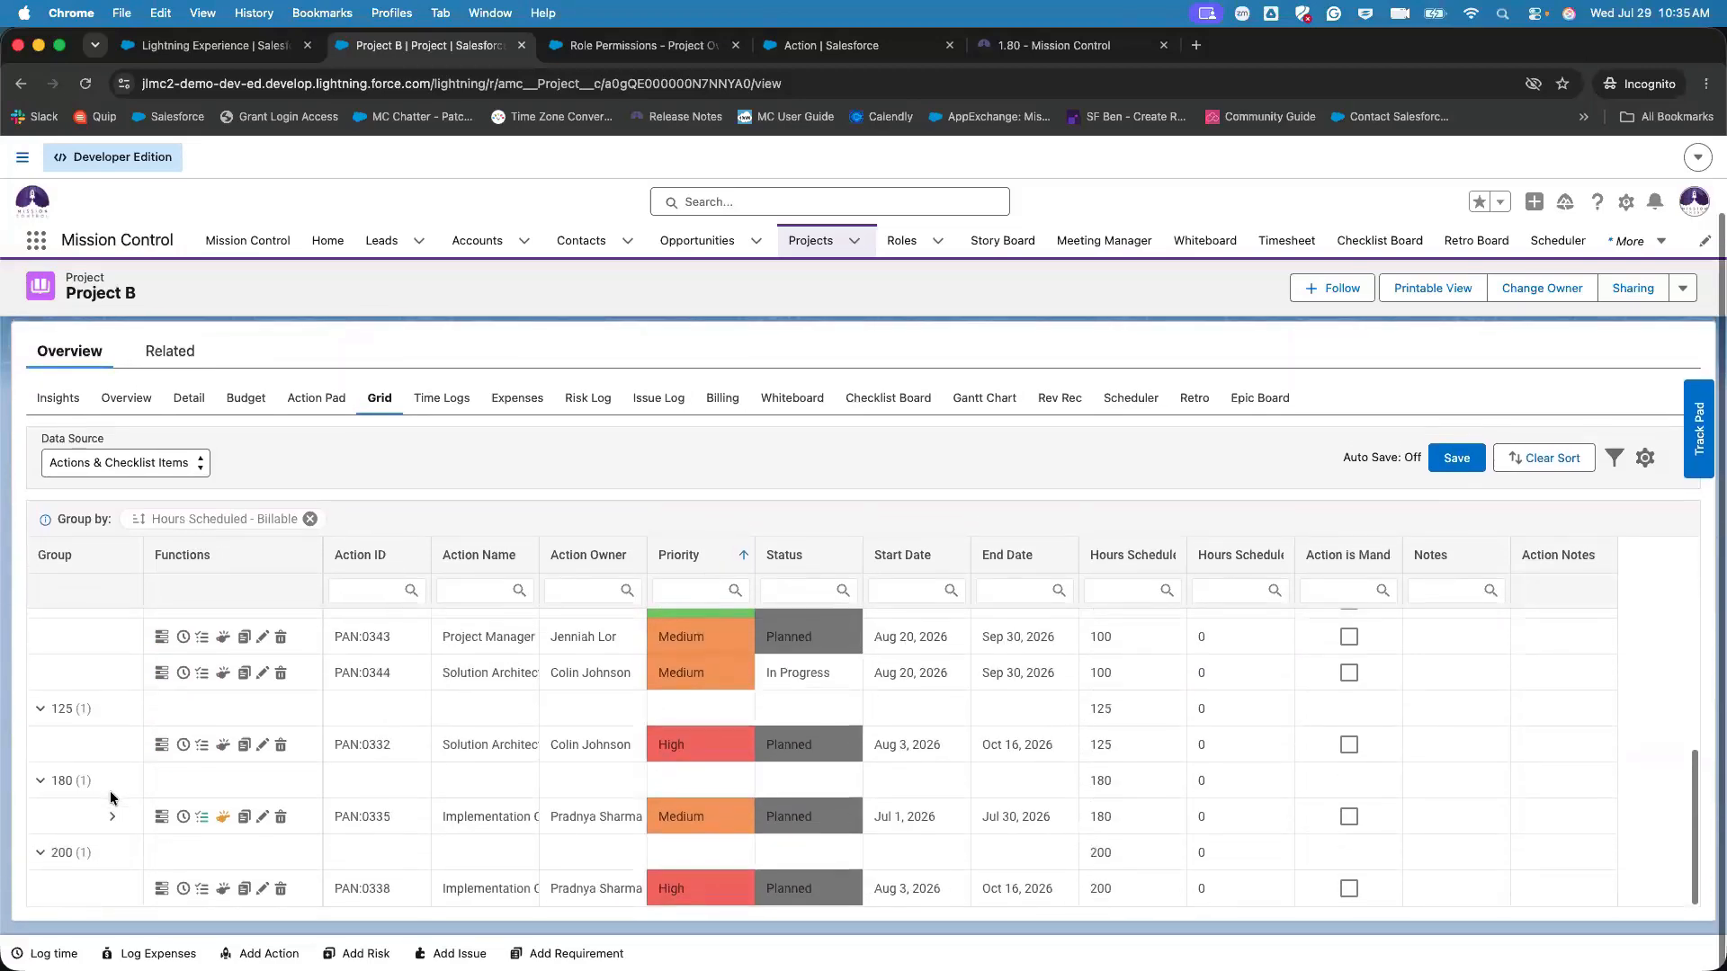
- Collapse the 75 and 100 hour groups, and remove the Hours Scheduled - Billable grouping from the grid
{"action": "left_click", "coordinate": [37, 859]}
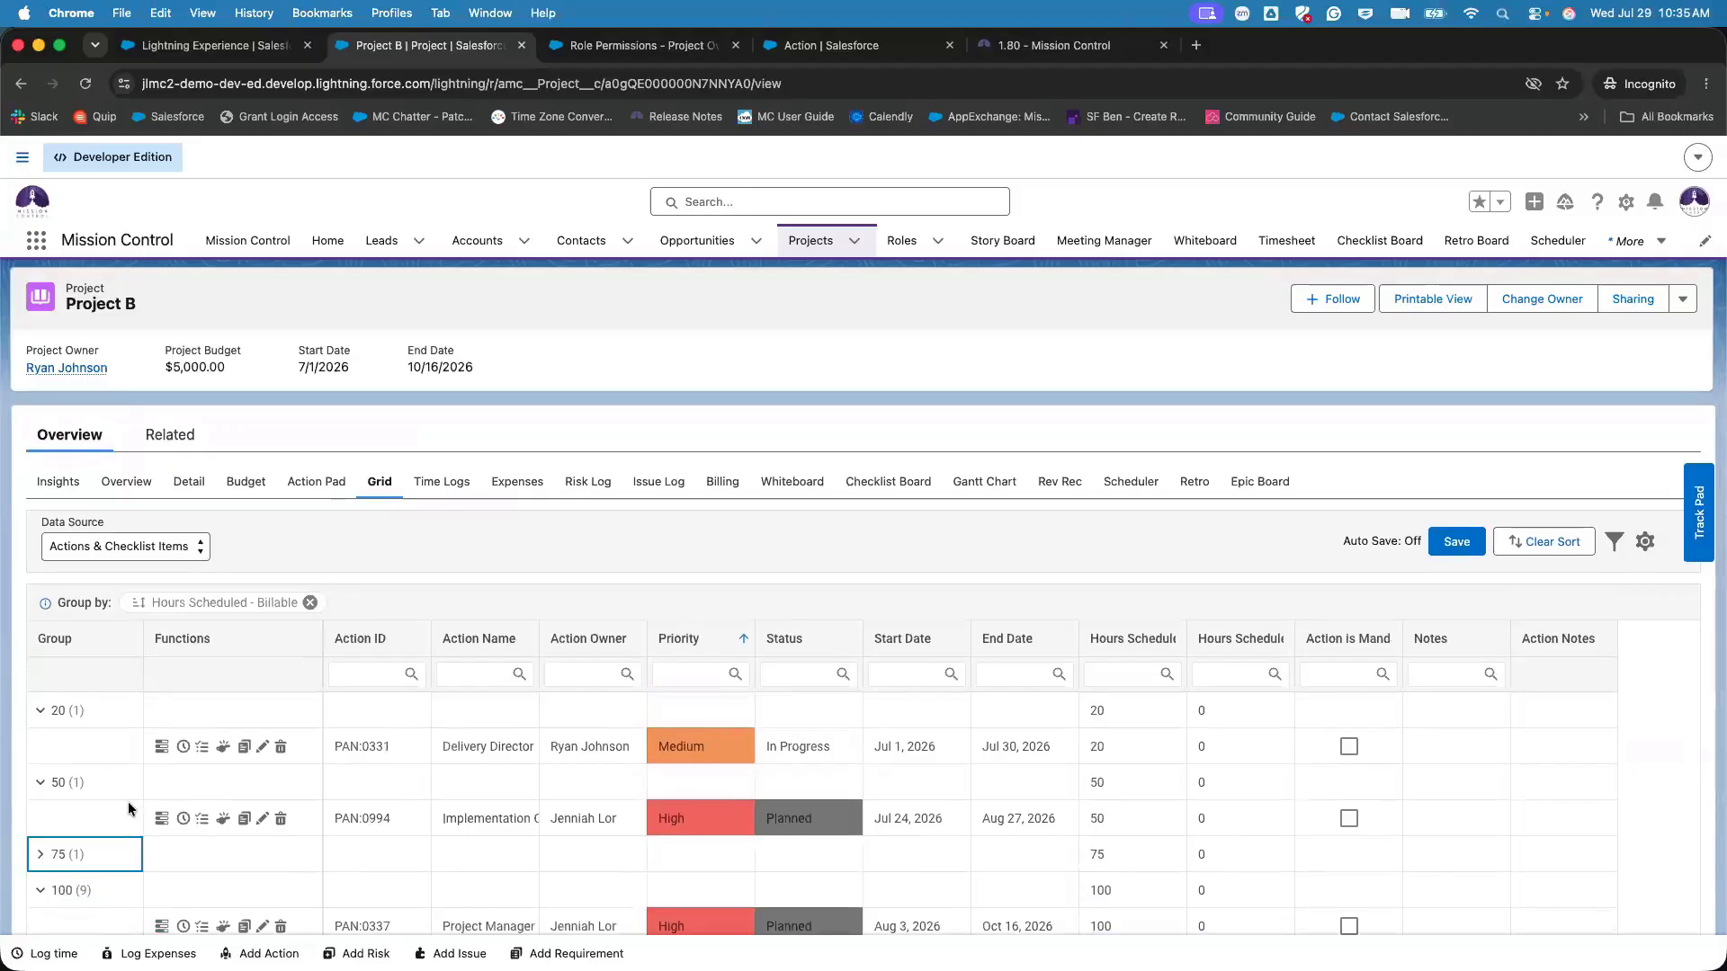
{"action": "scroll", "coordinate": [123, 773], "scroll_direction": "down", "scroll_amount": 3}
{"action": "scroll", "coordinate": [108, 736], "scroll_direction": "down", "scroll_amount": 3}
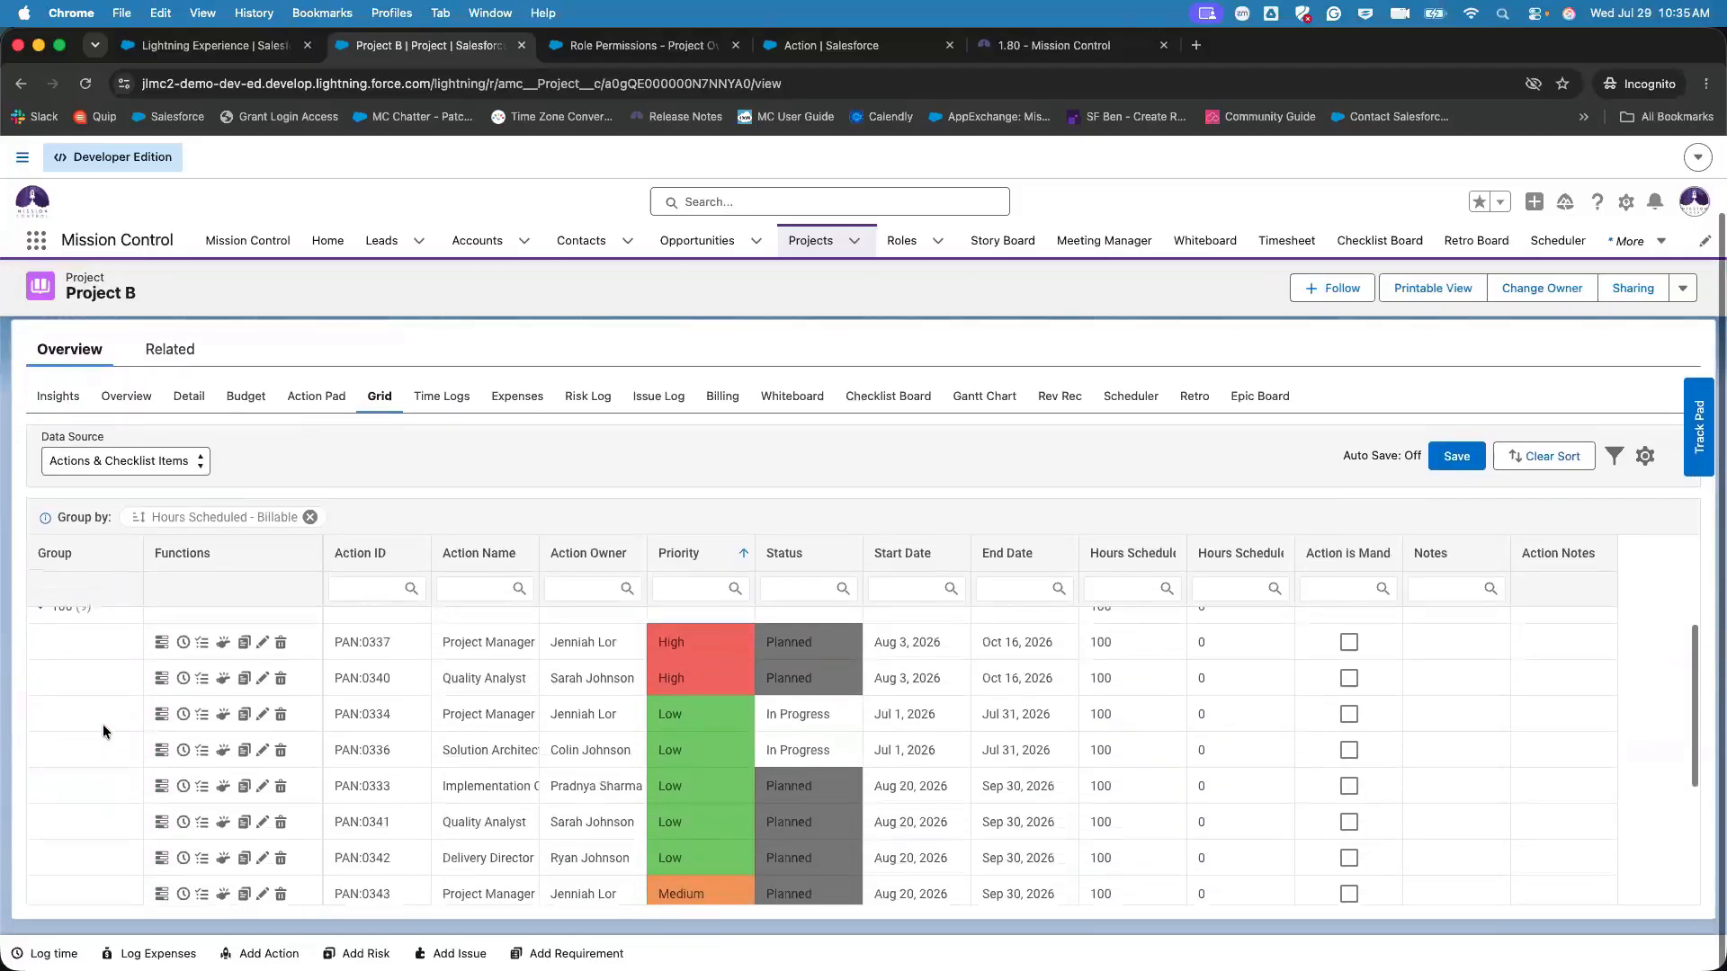
{"action": "scroll", "coordinate": [102, 725], "scroll_direction": "up", "scroll_amount": 4}
{"action": "scroll", "coordinate": [180, 576], "scroll_direction": "down", "scroll_amount": 1}
{"action": "scroll", "coordinate": [180, 576], "scroll_direction": "down", "scroll_amount": 1}
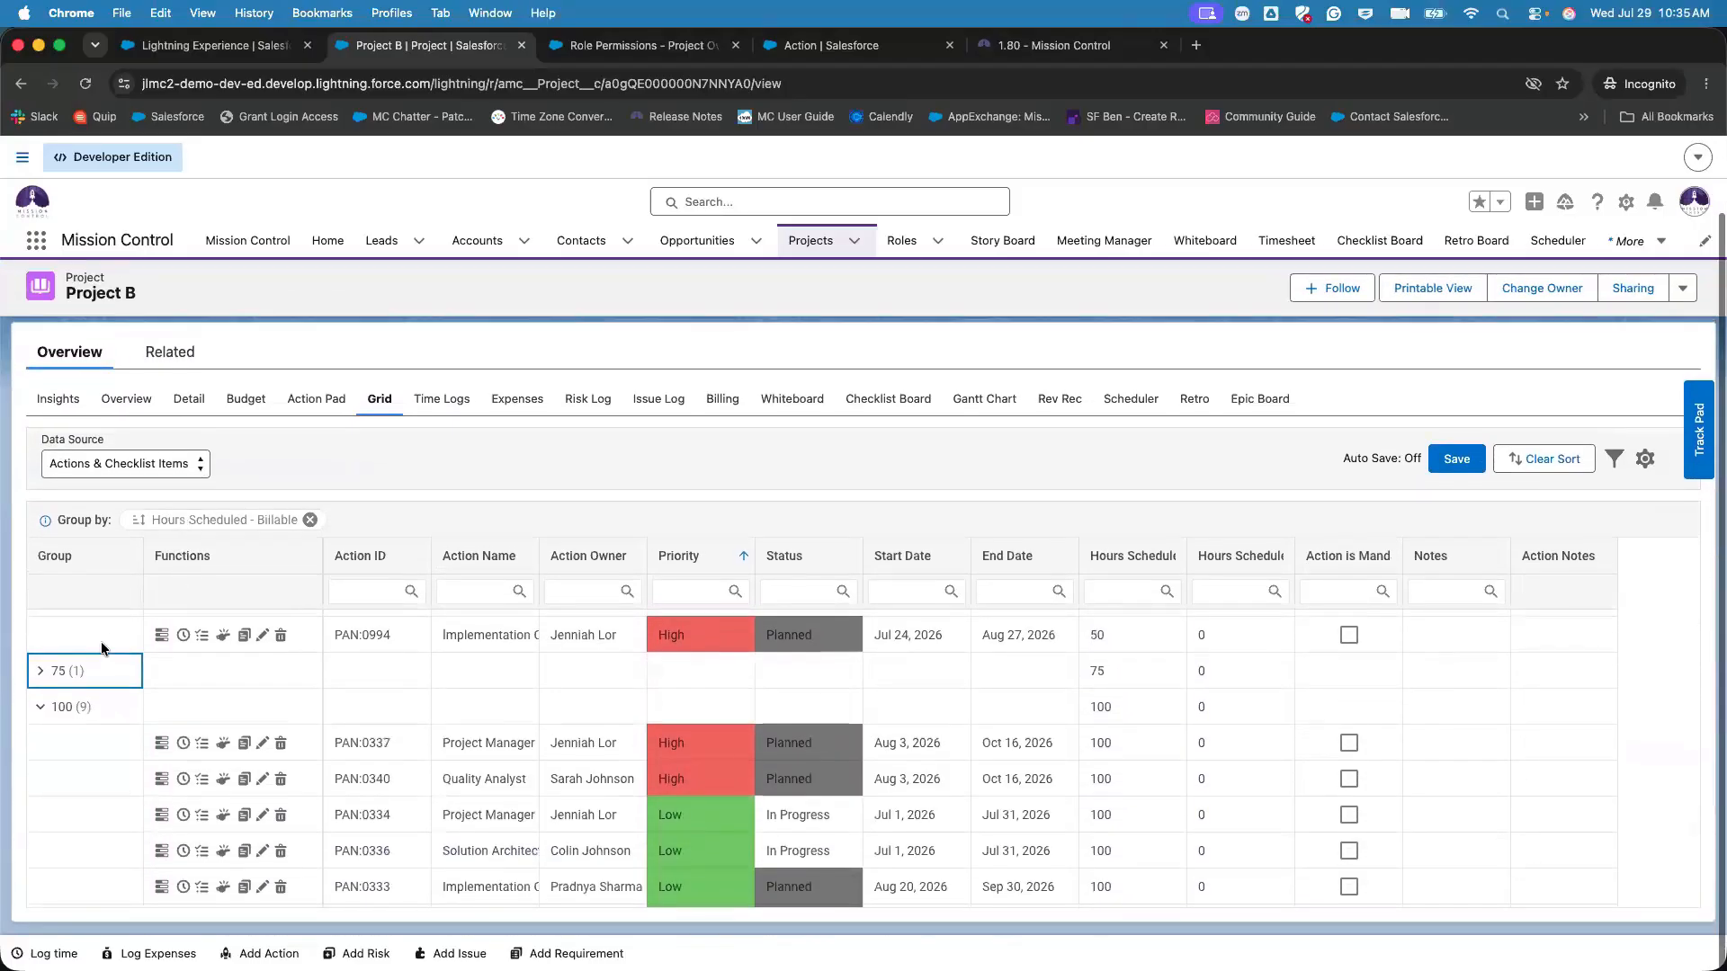
{"action": "left_click", "coordinate": [41, 707]}
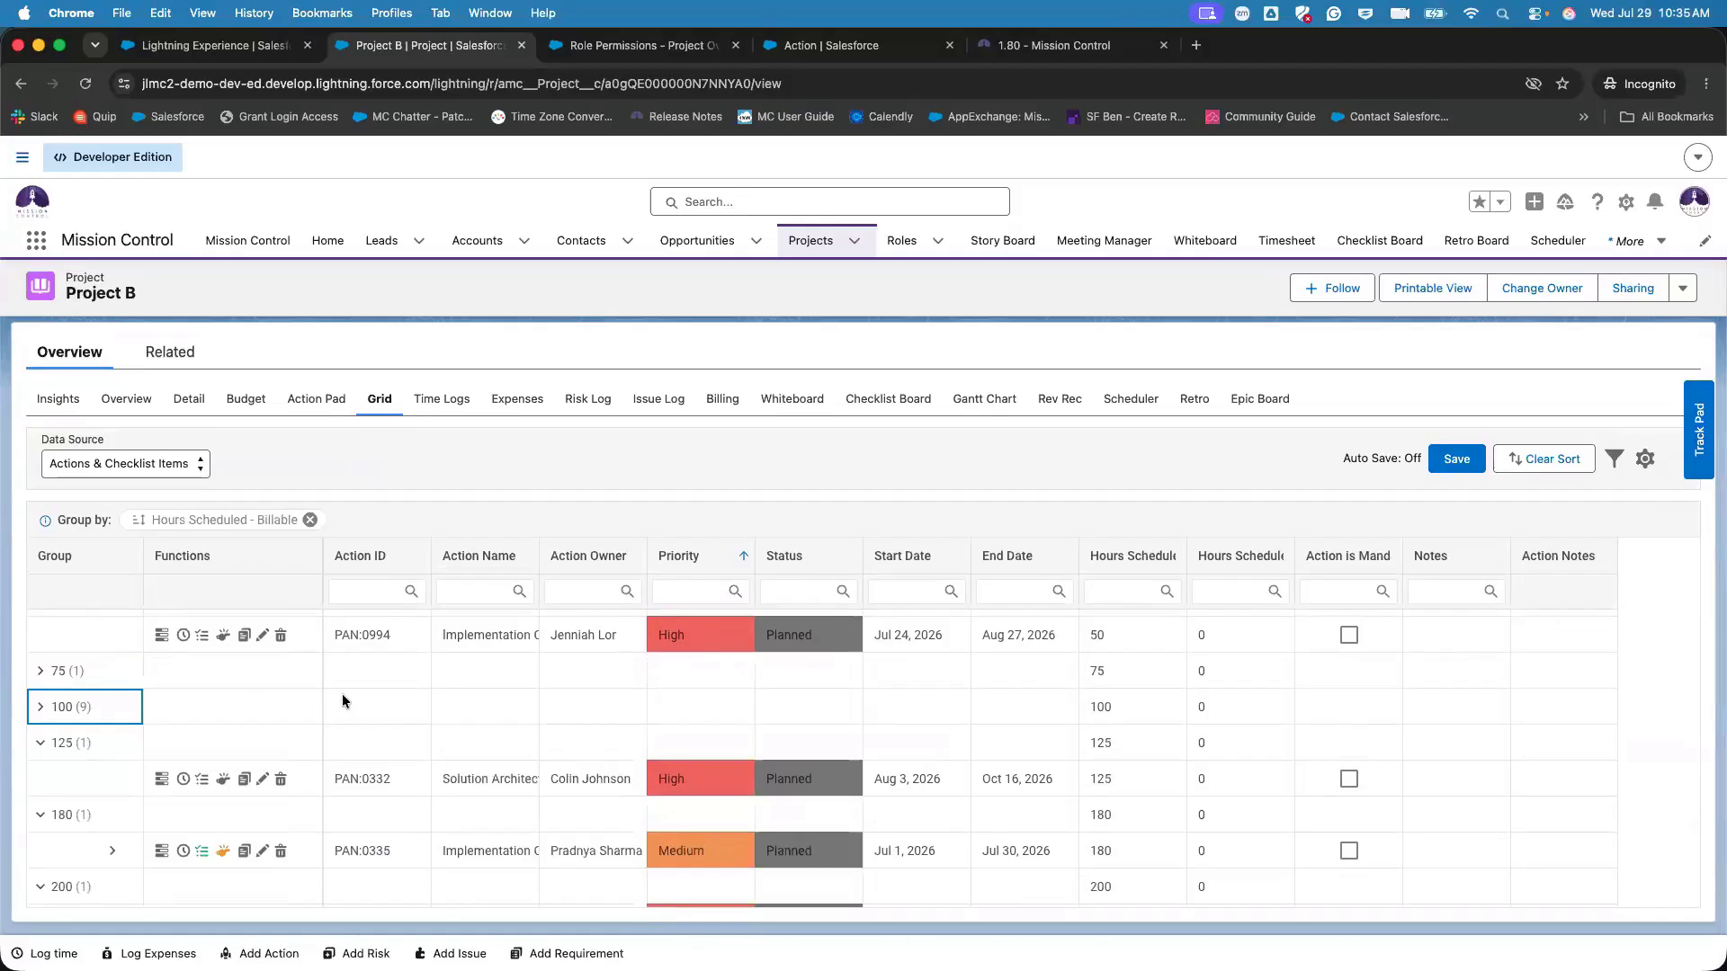
{"action": "scroll", "coordinate": [289, 705], "scroll_direction": "up", "scroll_amount": 3}
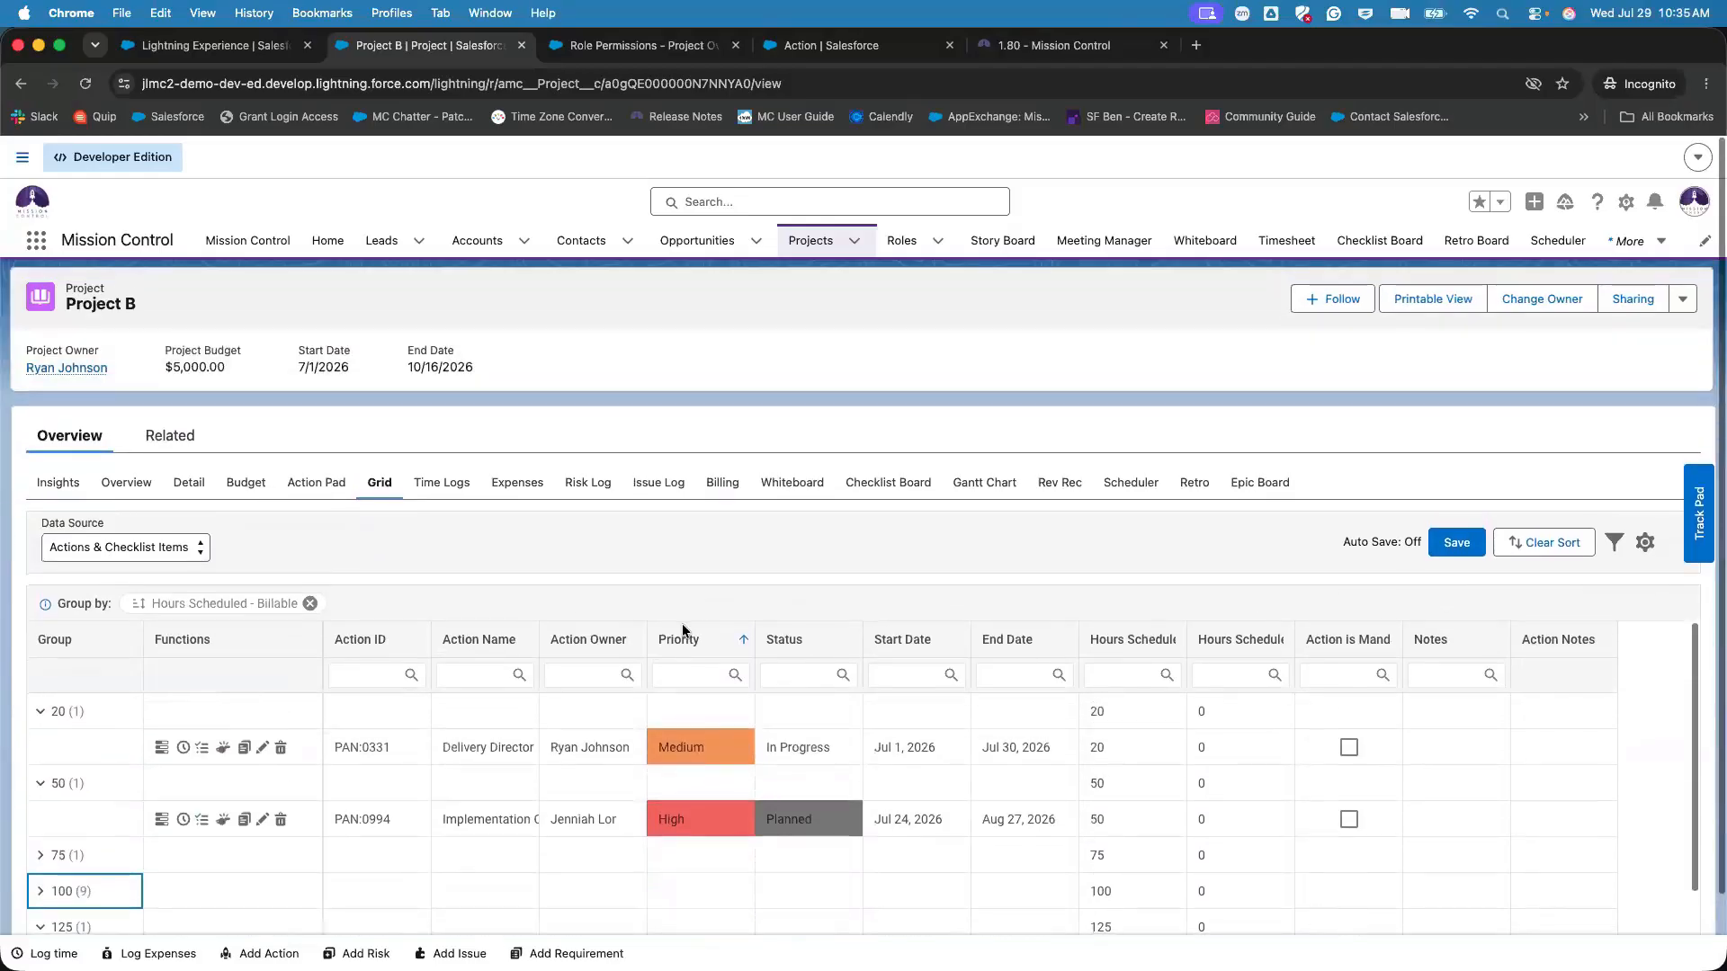
{"action": "left_click", "coordinate": [310, 604]}
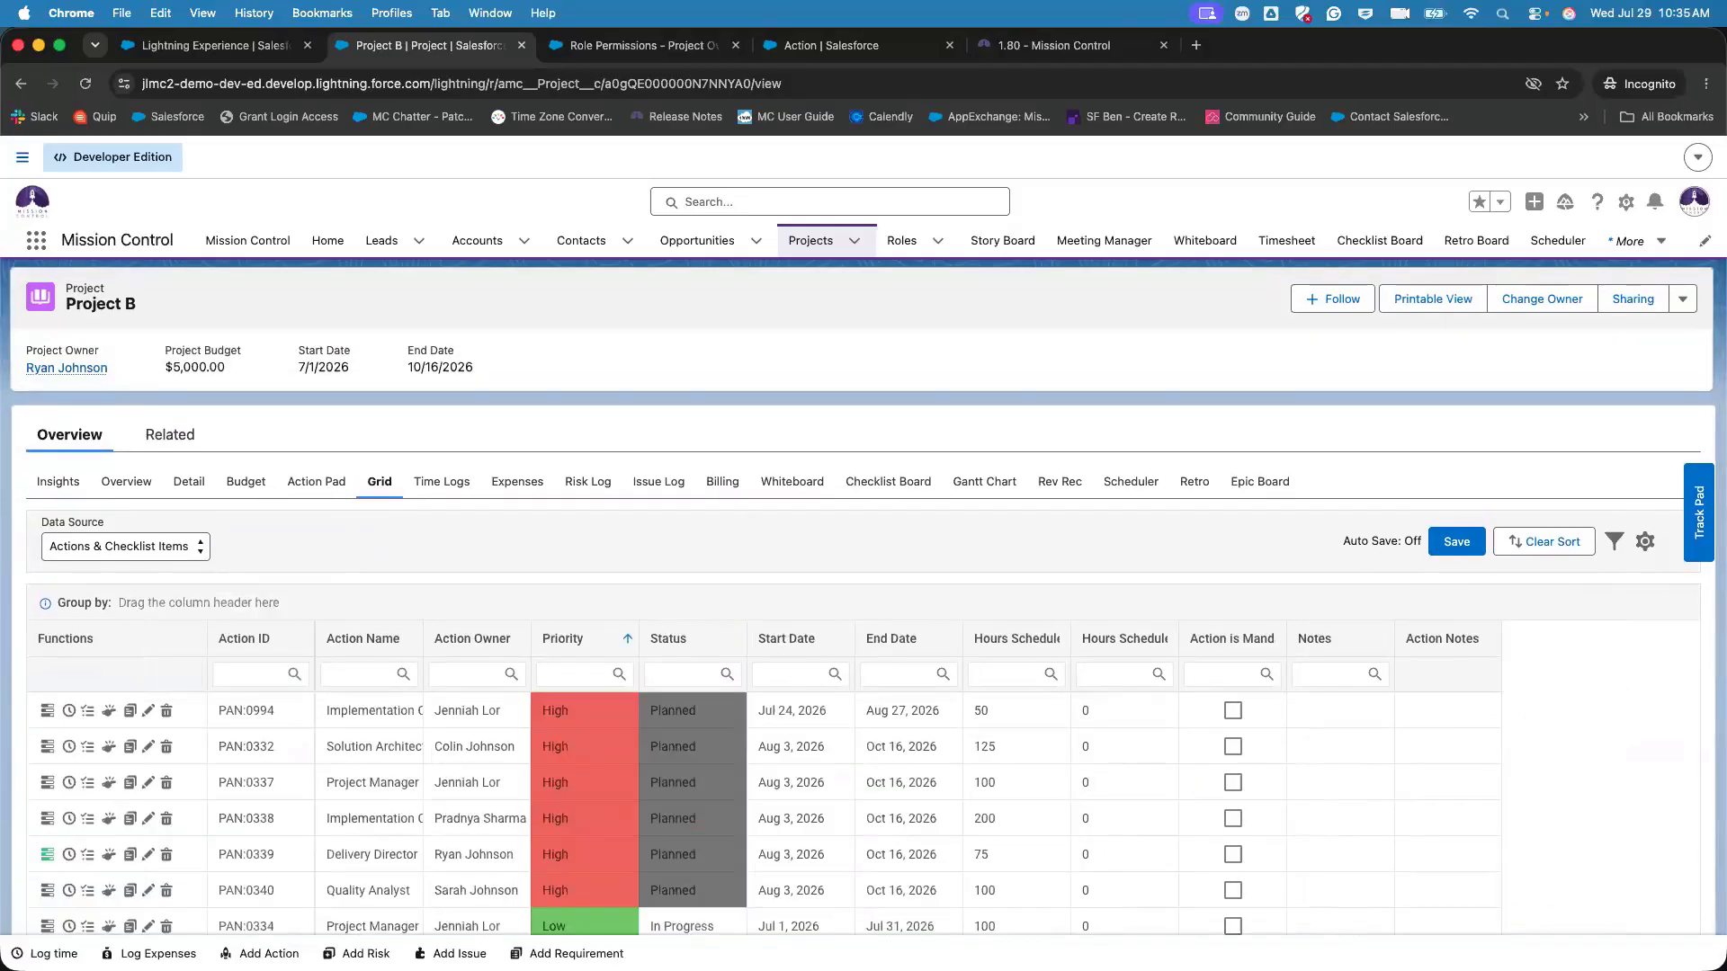